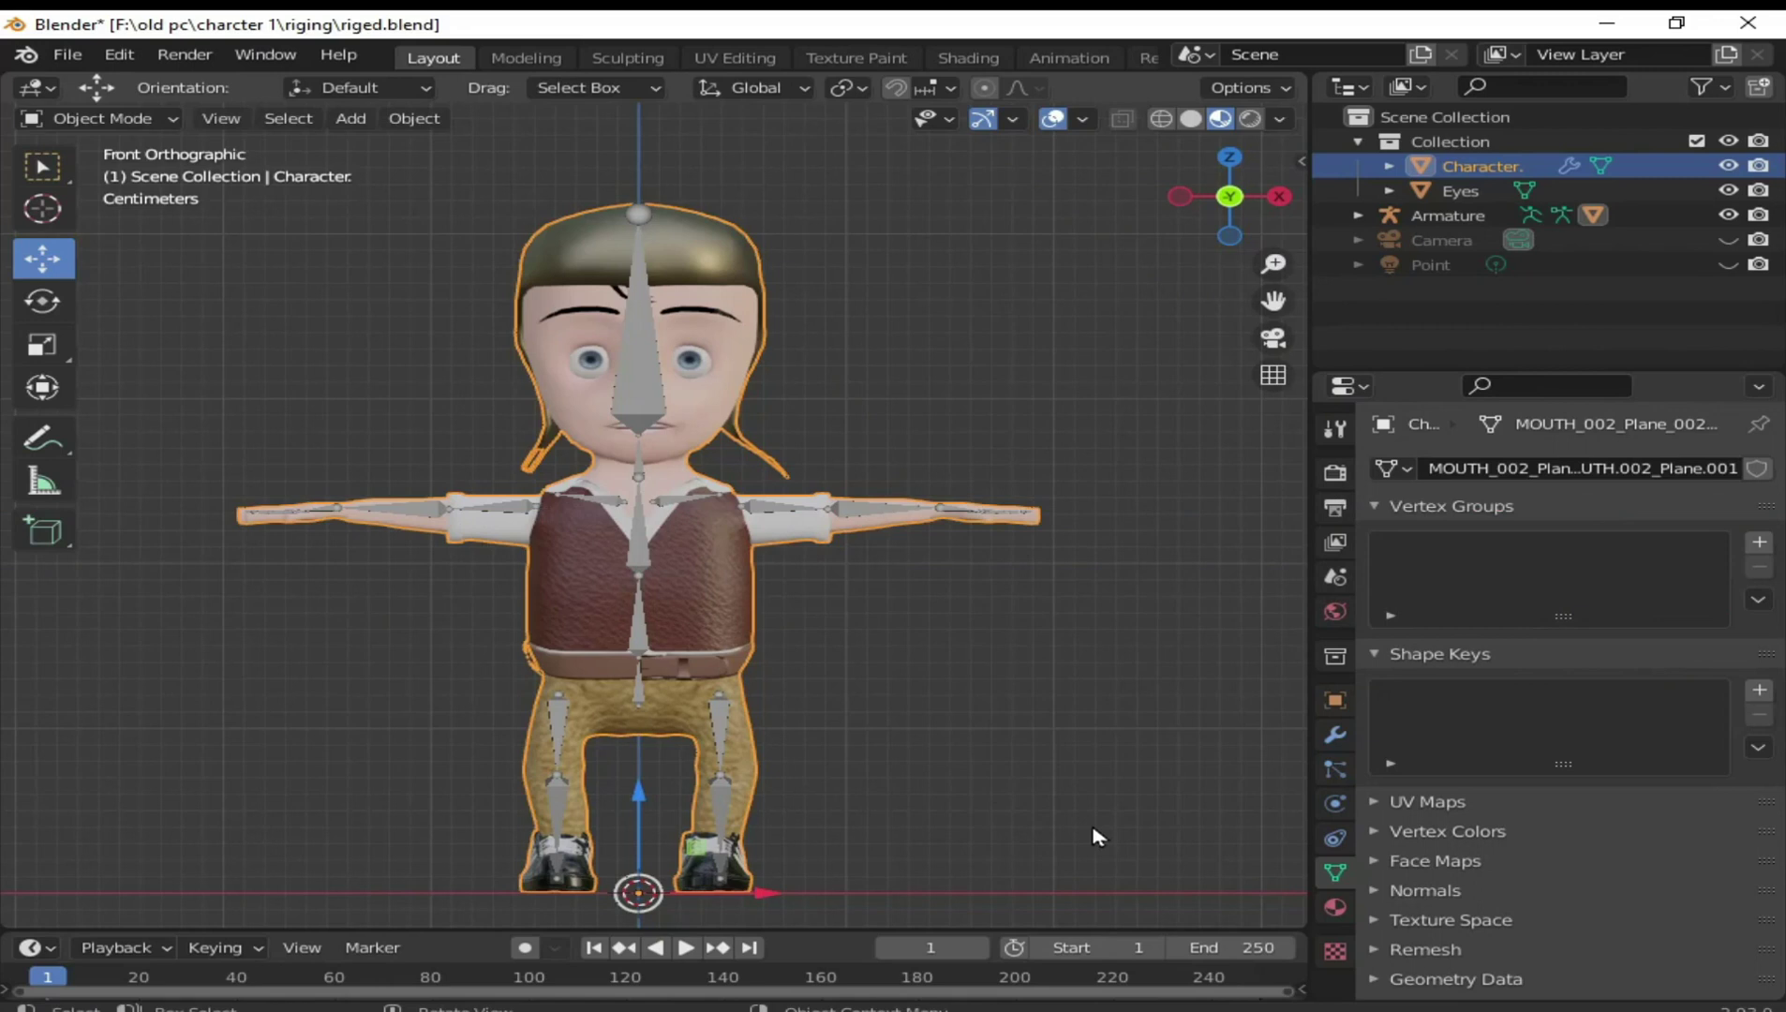
# Parent the character mesh to the armature using Armature Deform With Automatic Weights
pyautogui.click(640, 637)
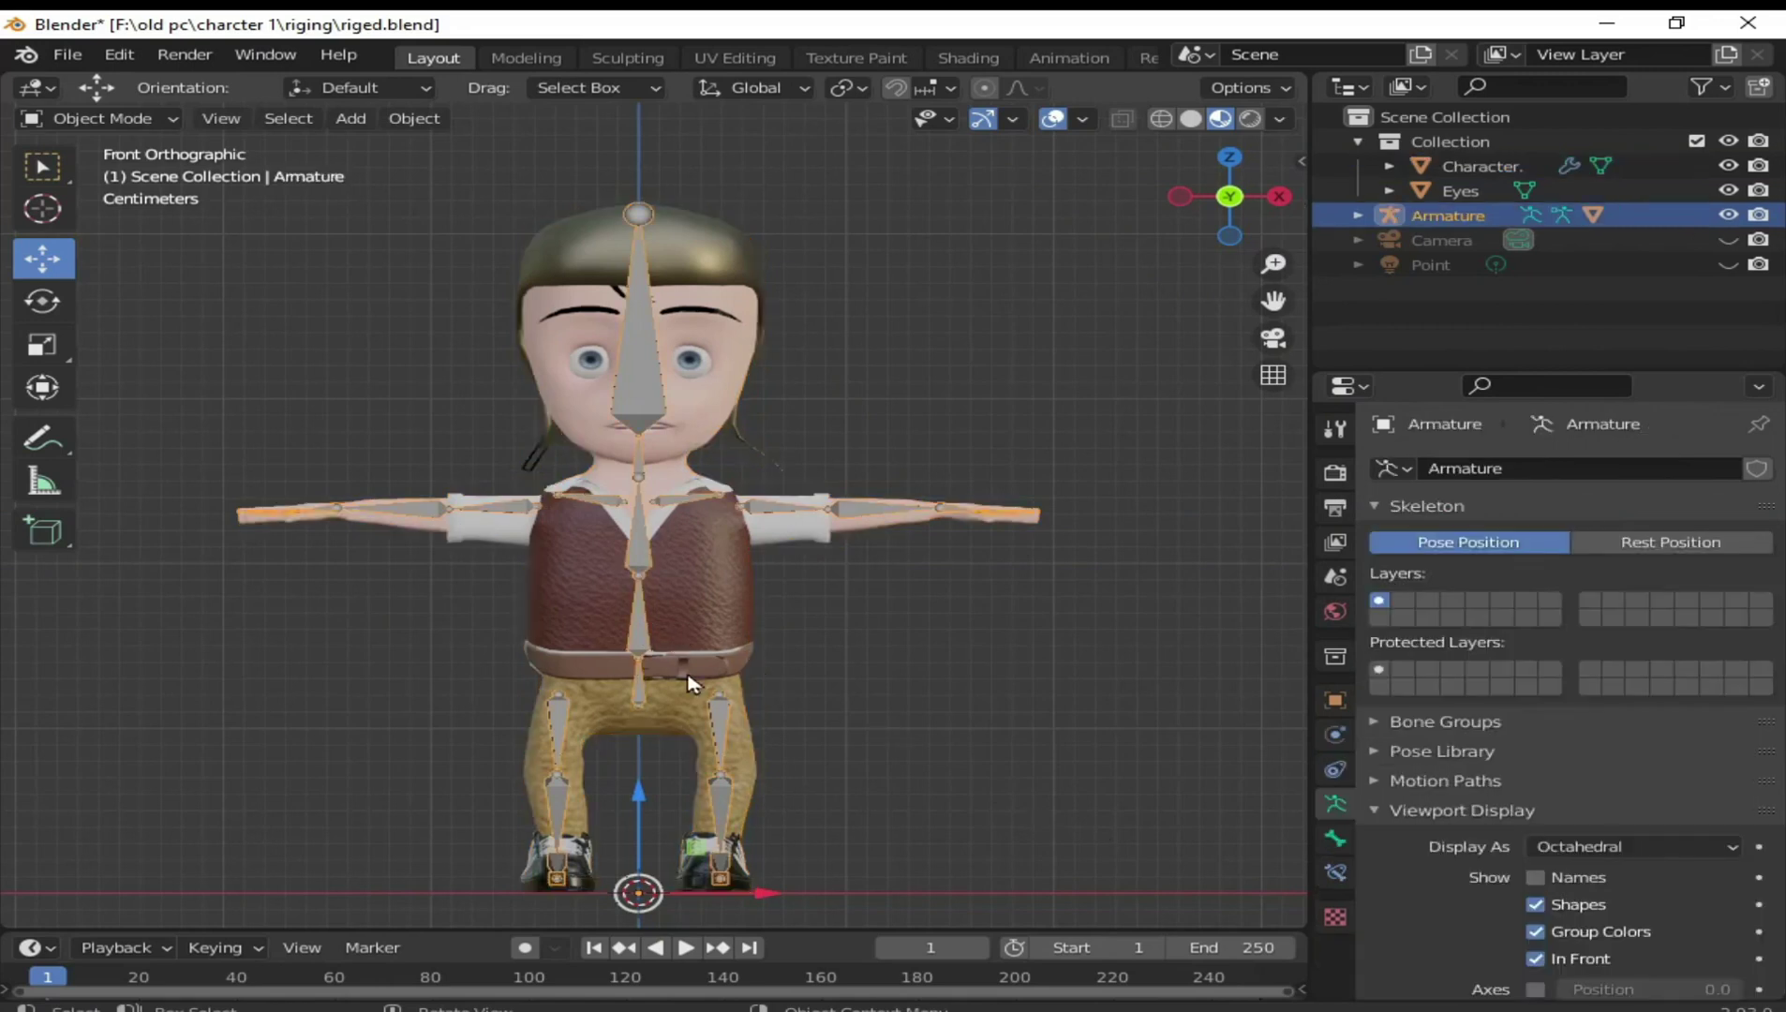
pyautogui.scroll(1, 698, 692)
pyautogui.scroll(1, 701, 696)
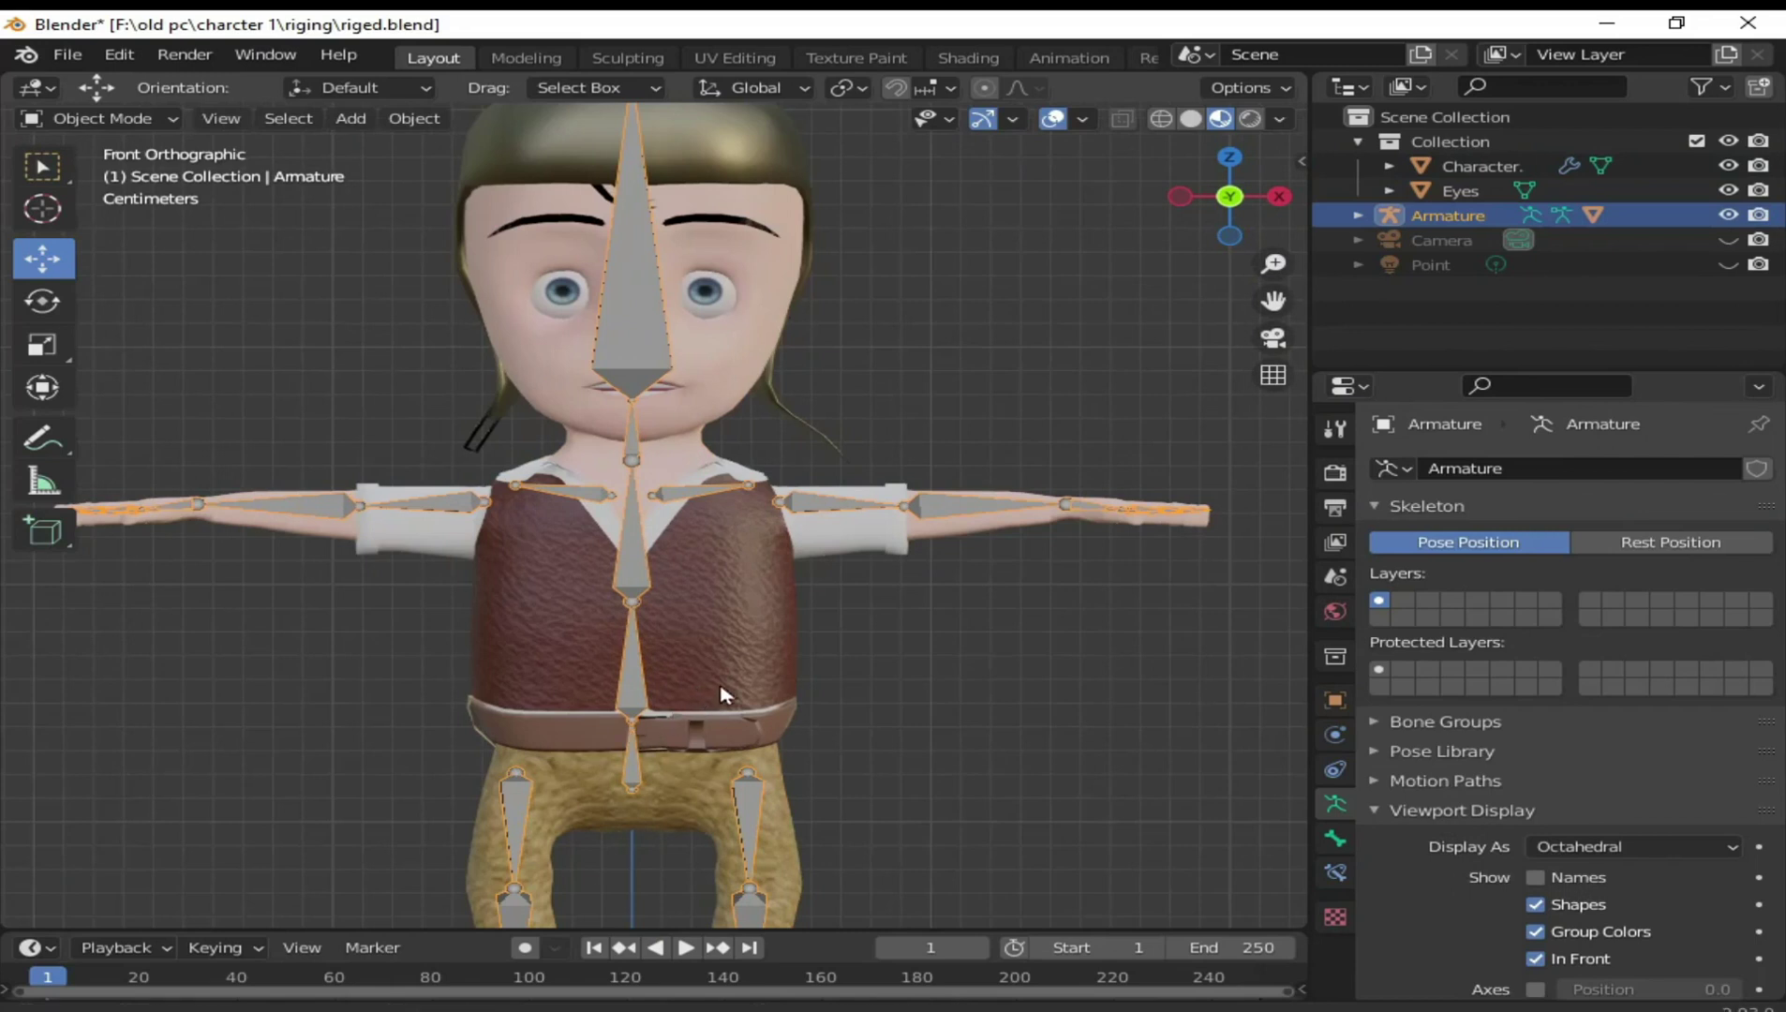
pyautogui.scroll(1, 728, 696)
pyautogui.click(775, 668)
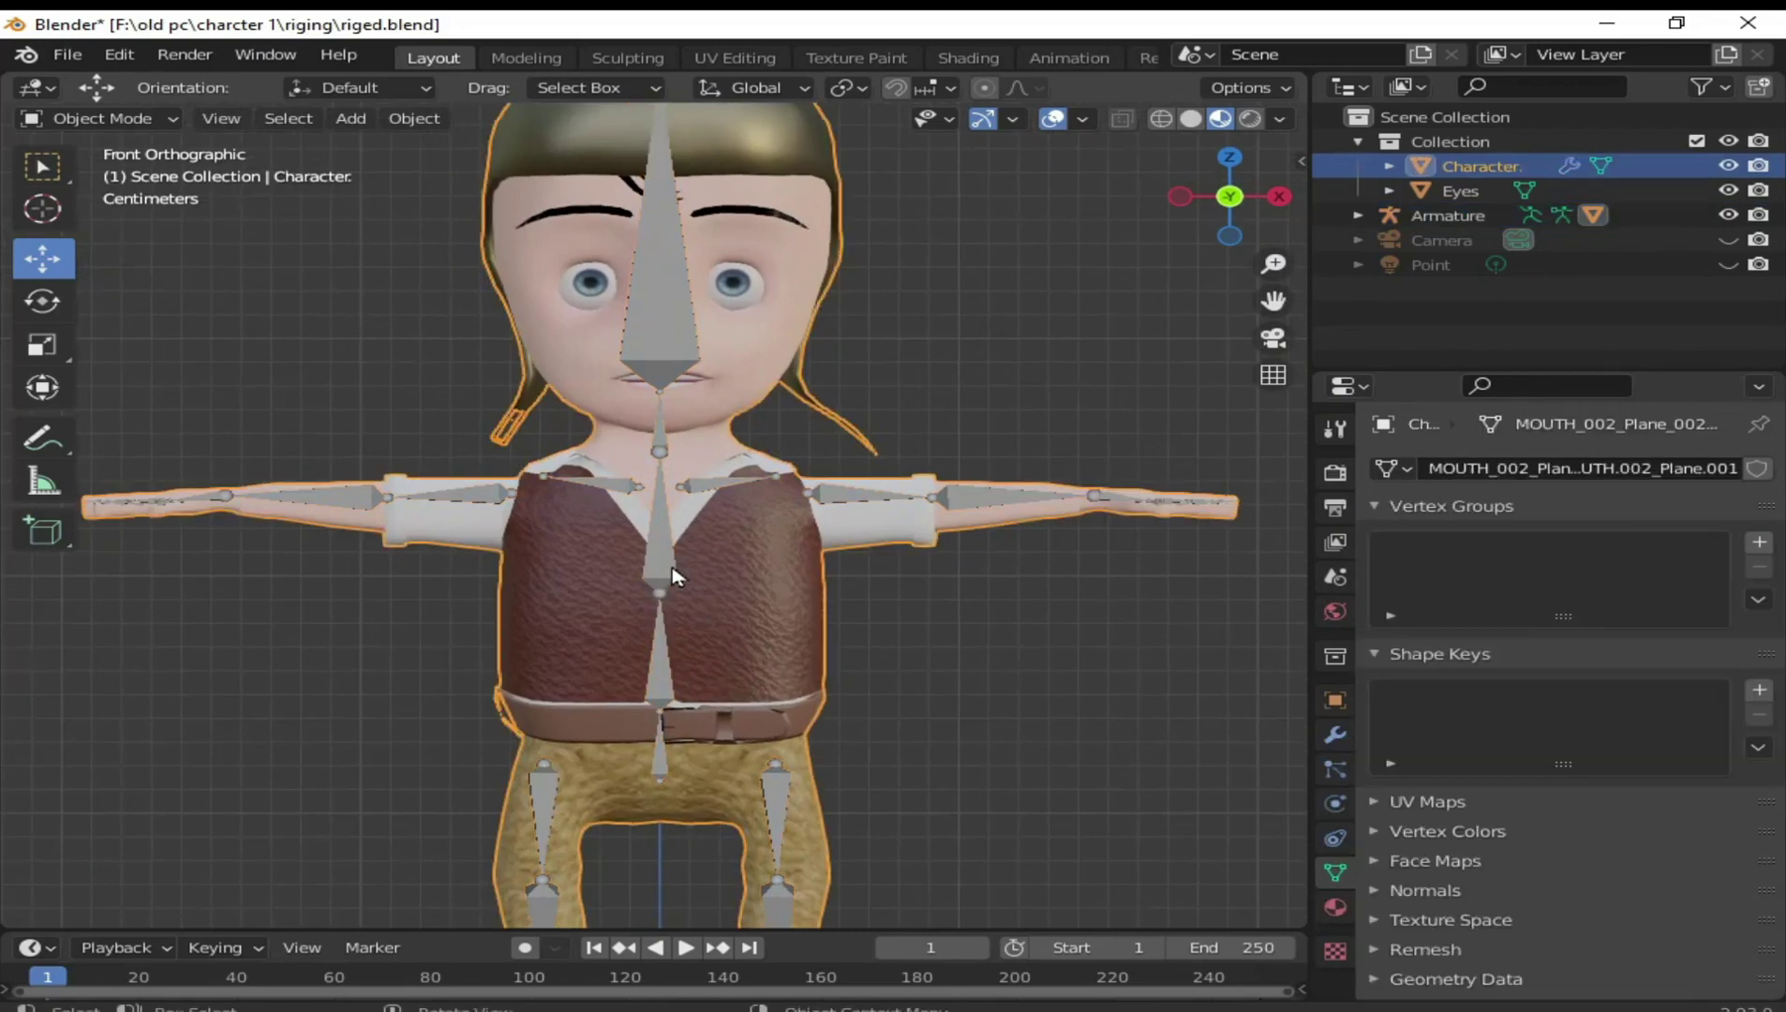
pyautogui.click(660, 582)
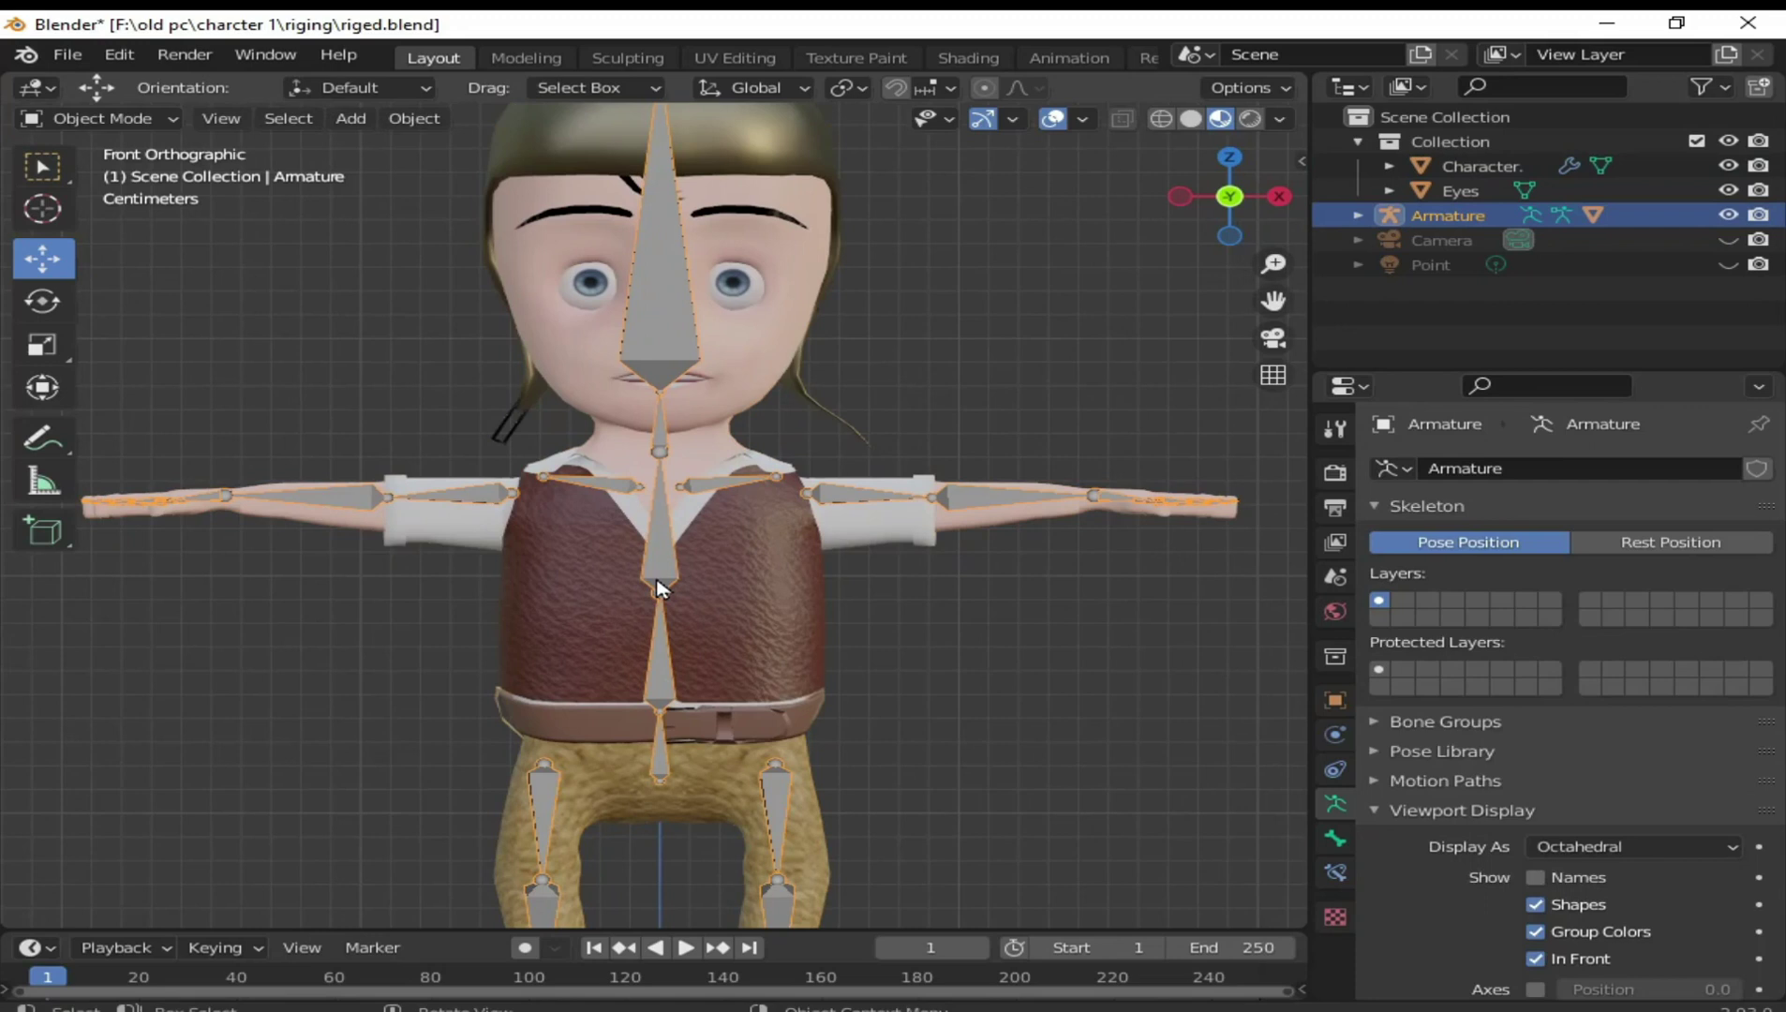
pyautogui.click(746, 605)
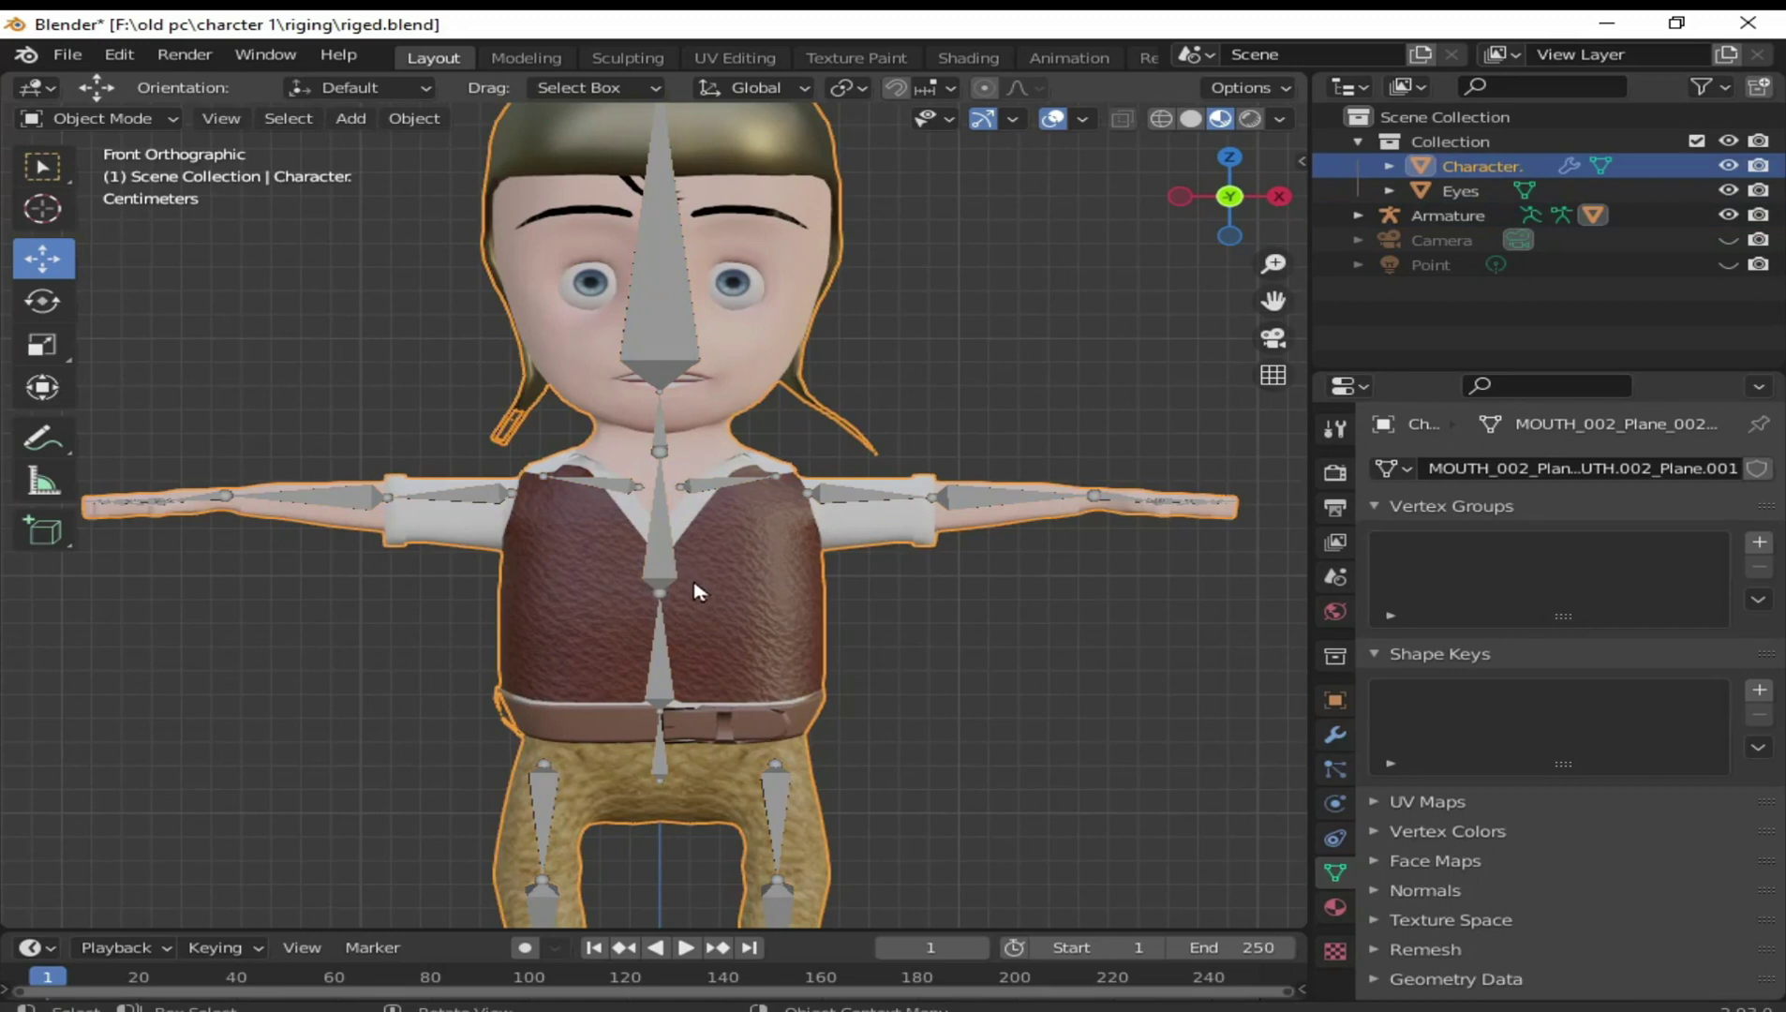
pyautogui.keyDown('shift'); pyautogui.click(660, 577); pyautogui.keyUp('shift')
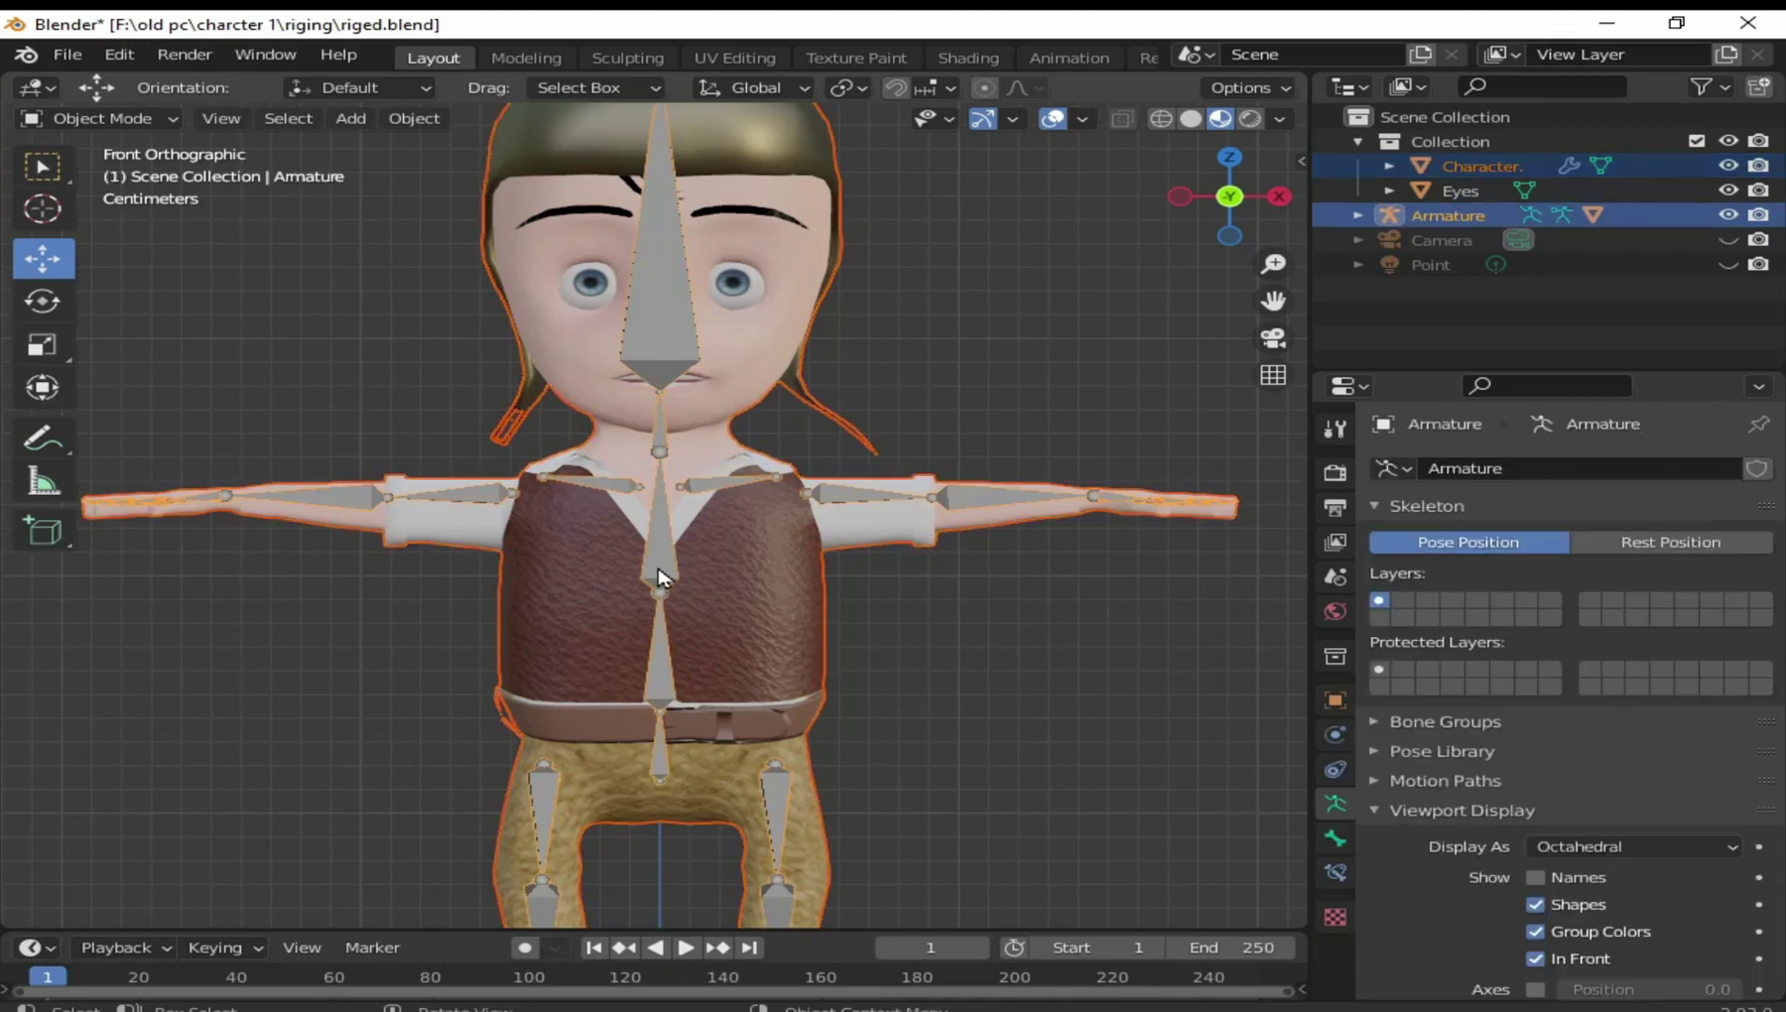
pyautogui.hotkey('ctrl', 'p')
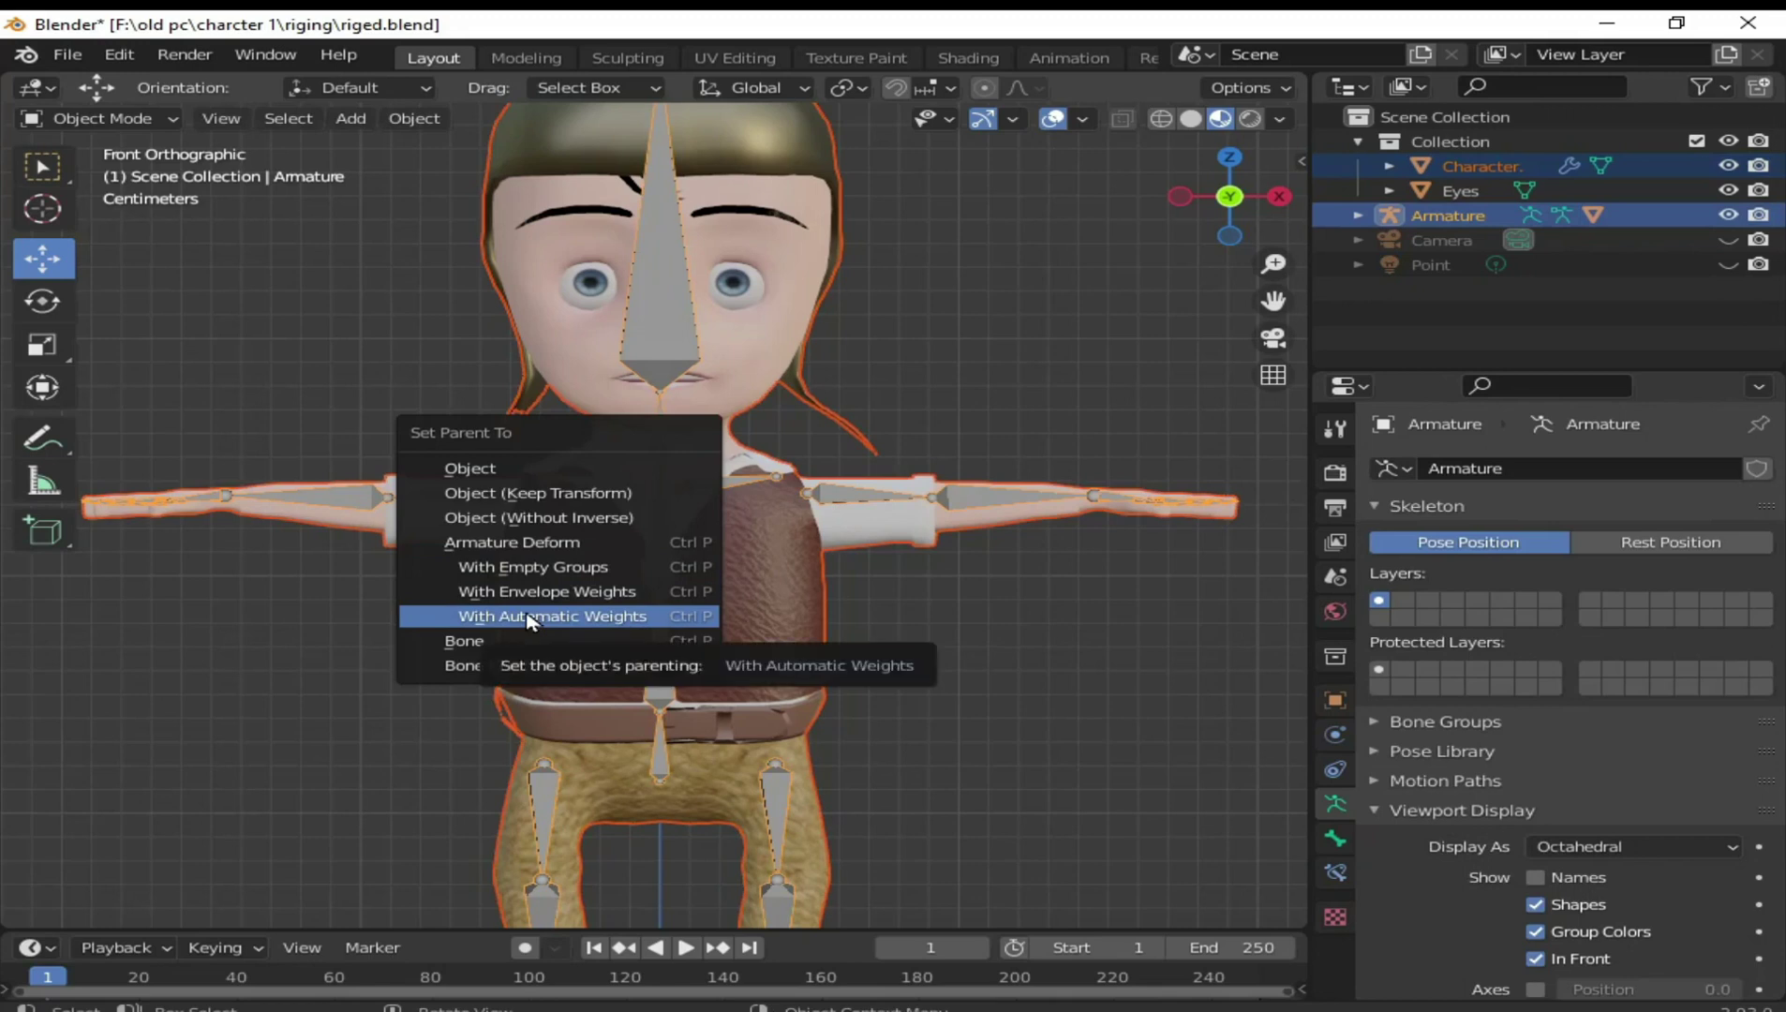
pyautogui.click(668, 618)
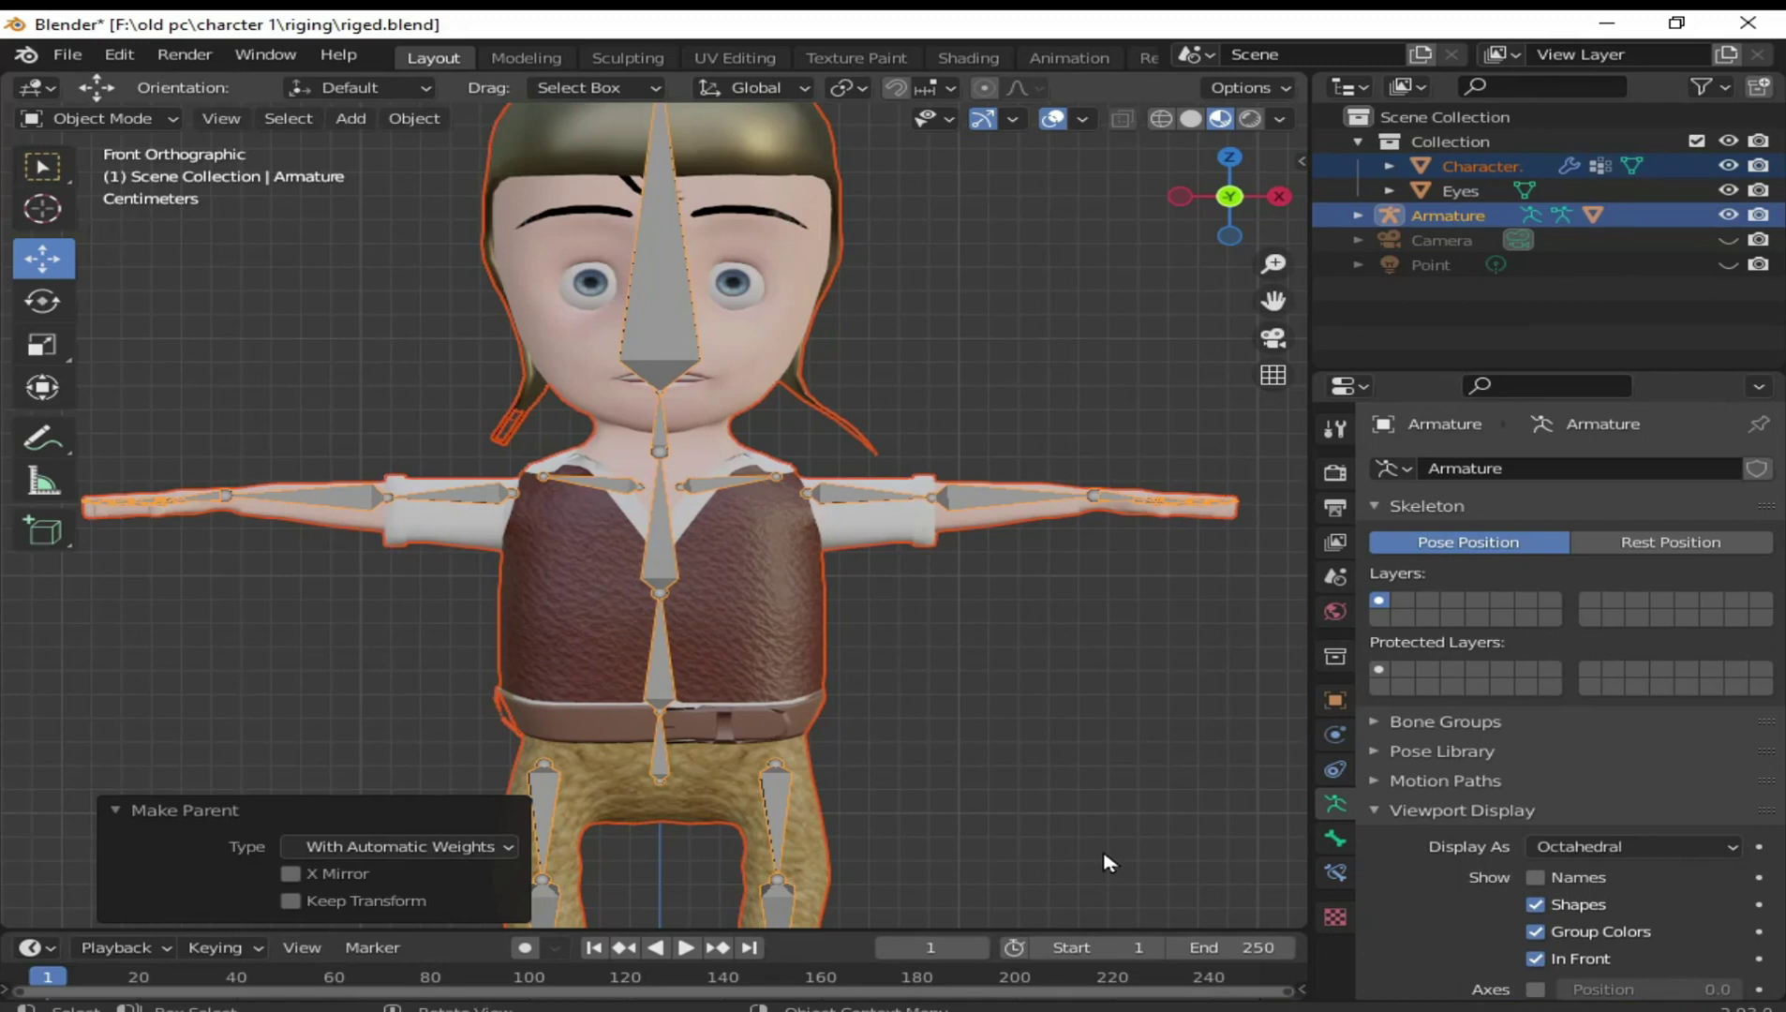
# Undo the automatic weights and reparent the mesh to the armature With Empty Groups
pyautogui.hotkey('ctrl', 'z')
pyautogui.press('ctrl')
pyautogui.hotkey('ctrl', 'p')
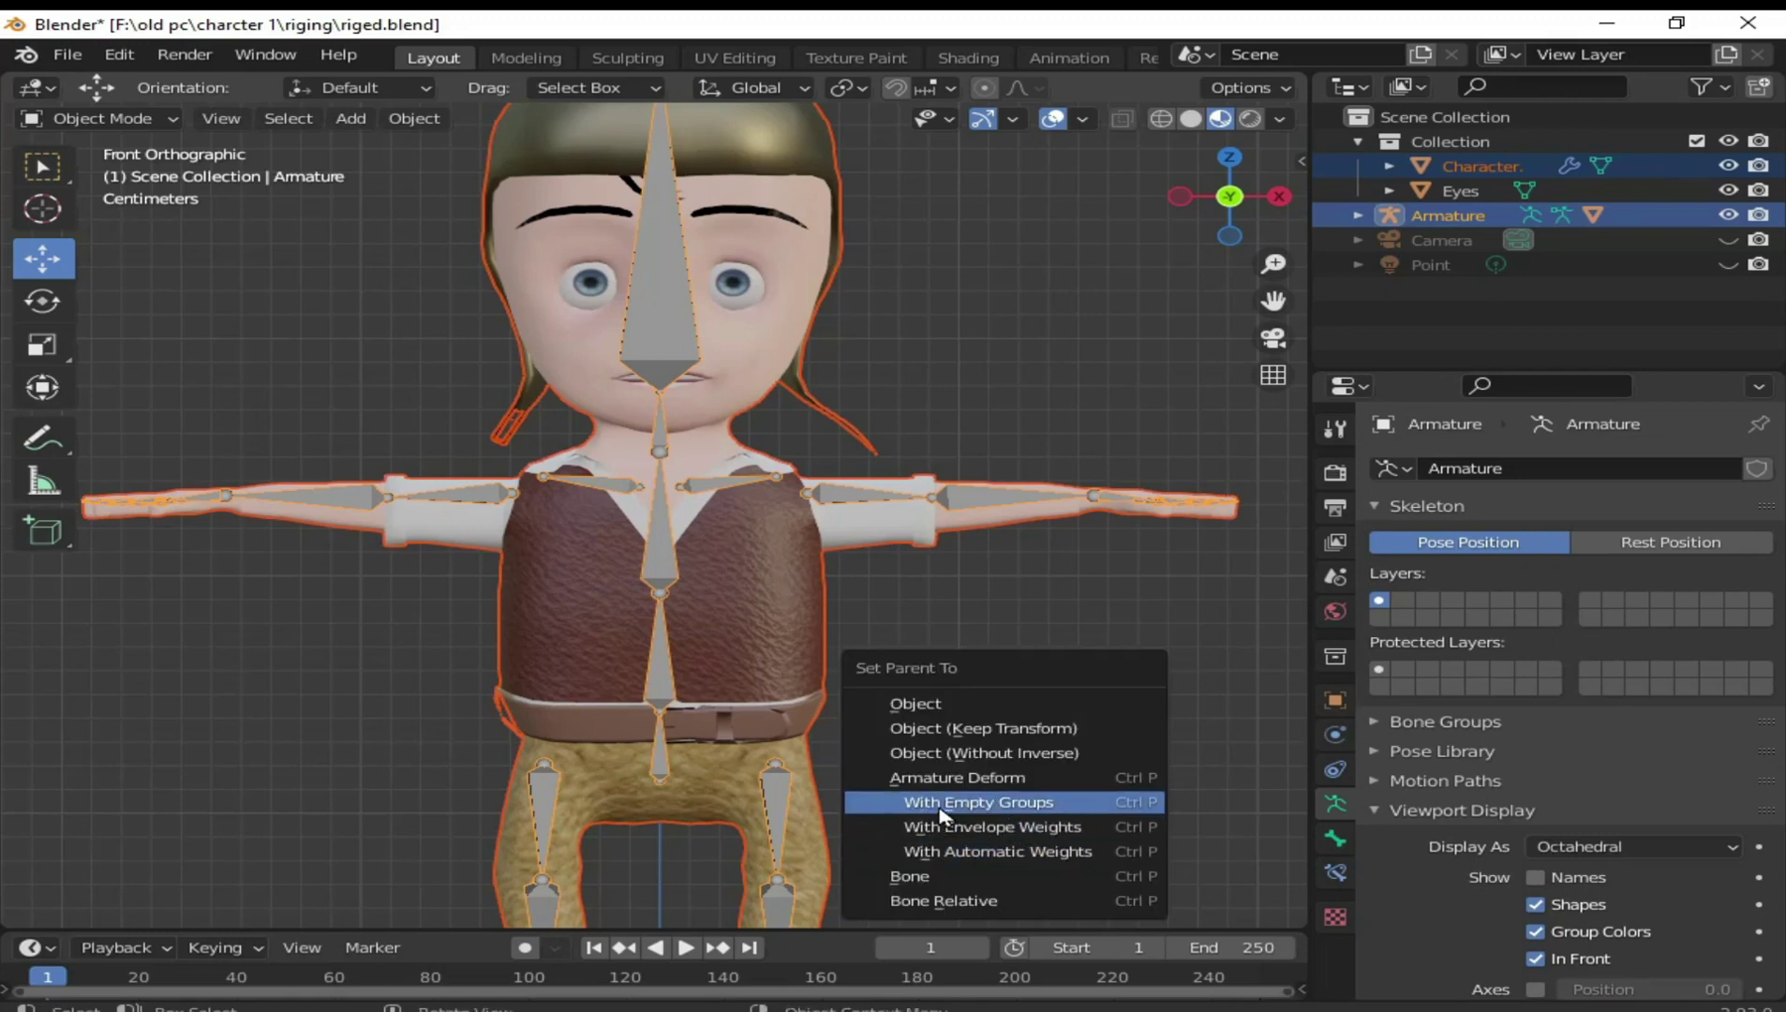
pyautogui.click(970, 806)
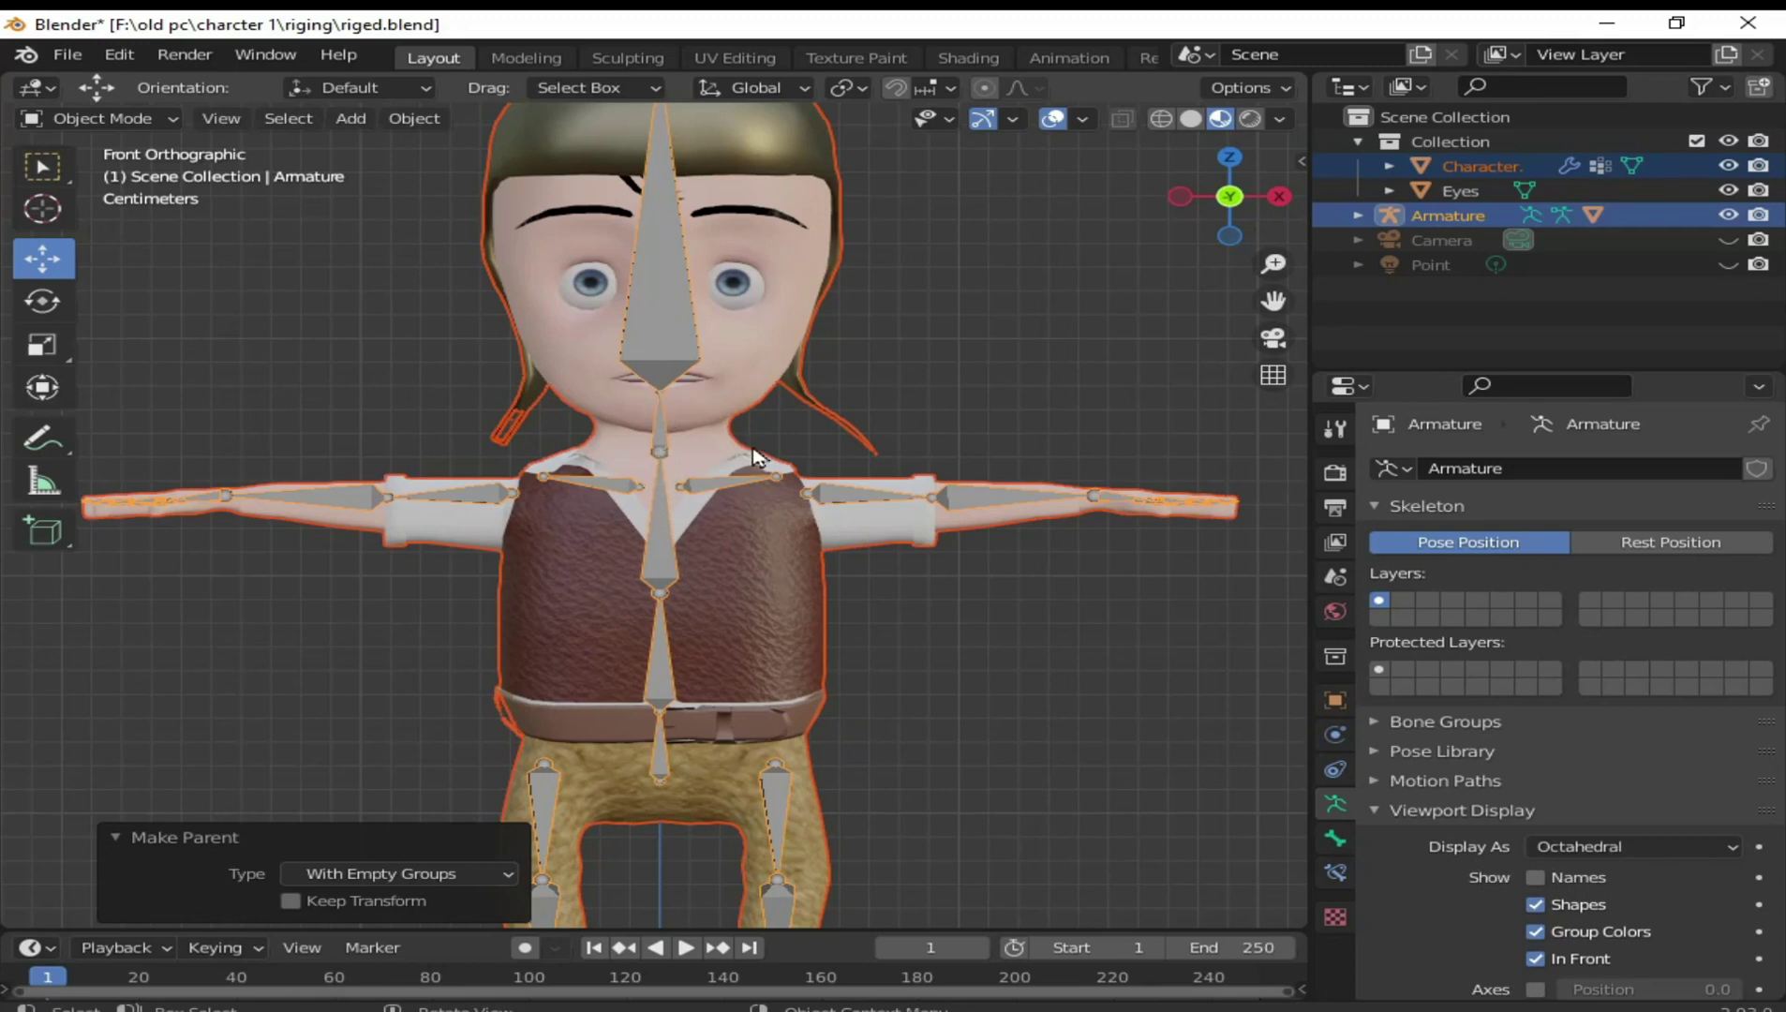
# Select the character and browse its vertex groups: spine, neck, then head
pyautogui.click(721, 529)
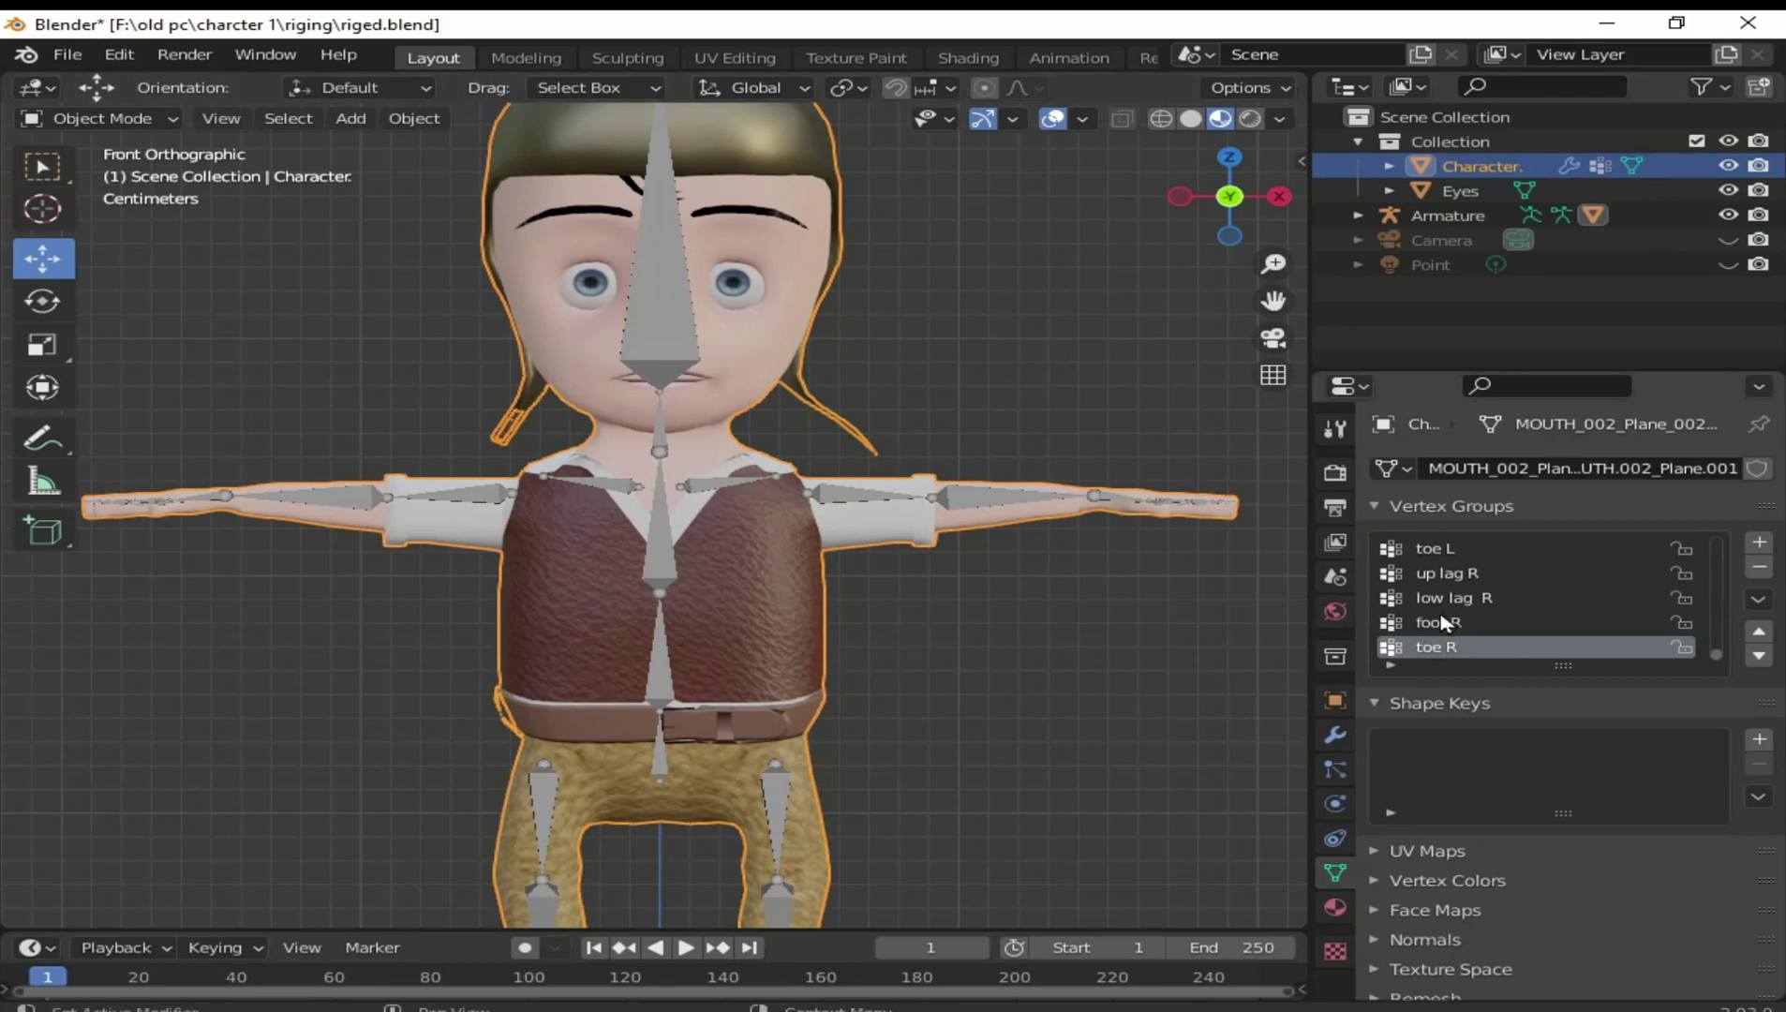
pyautogui.scroll(5, 1443, 623)
pyautogui.scroll(5, 1443, 623)
pyautogui.scroll(3, 1442, 623)
pyautogui.scroll(3, 1443, 623)
pyautogui.scroll(3, 1443, 623)
pyautogui.scroll(3, 1443, 623)
pyautogui.scroll(3, 1443, 623)
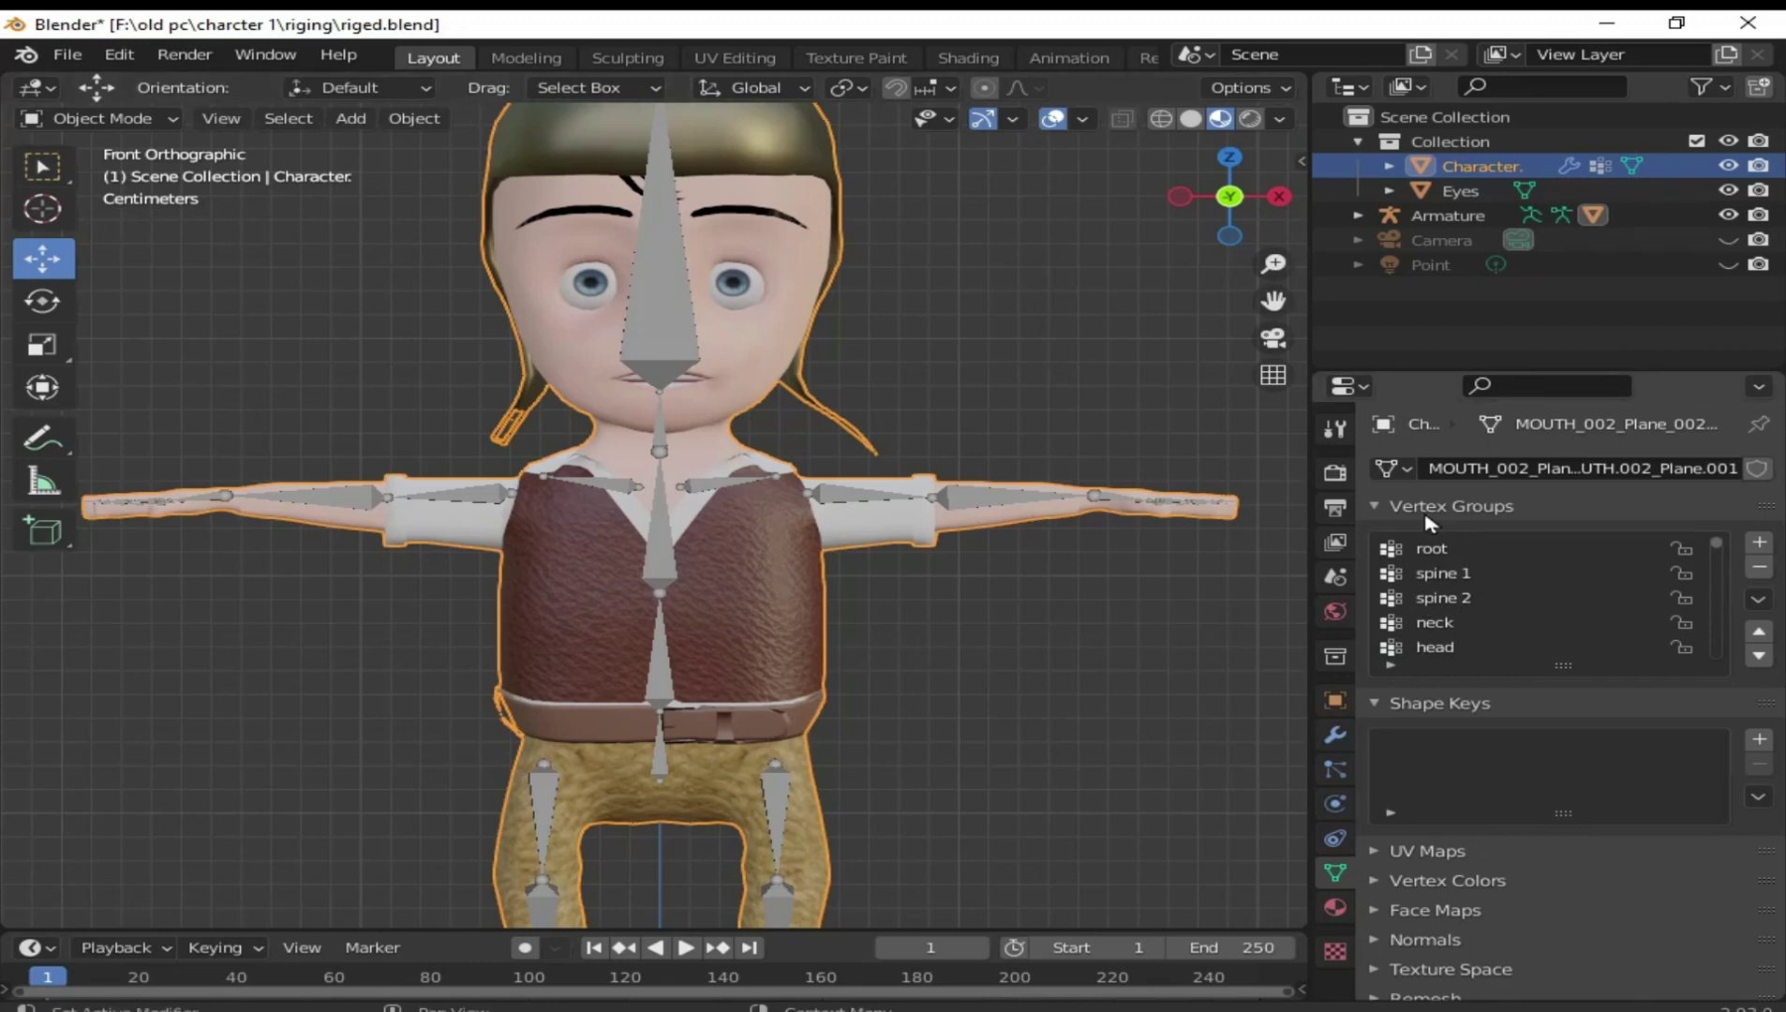
pyautogui.click(1438, 553)
pyautogui.click(1454, 597)
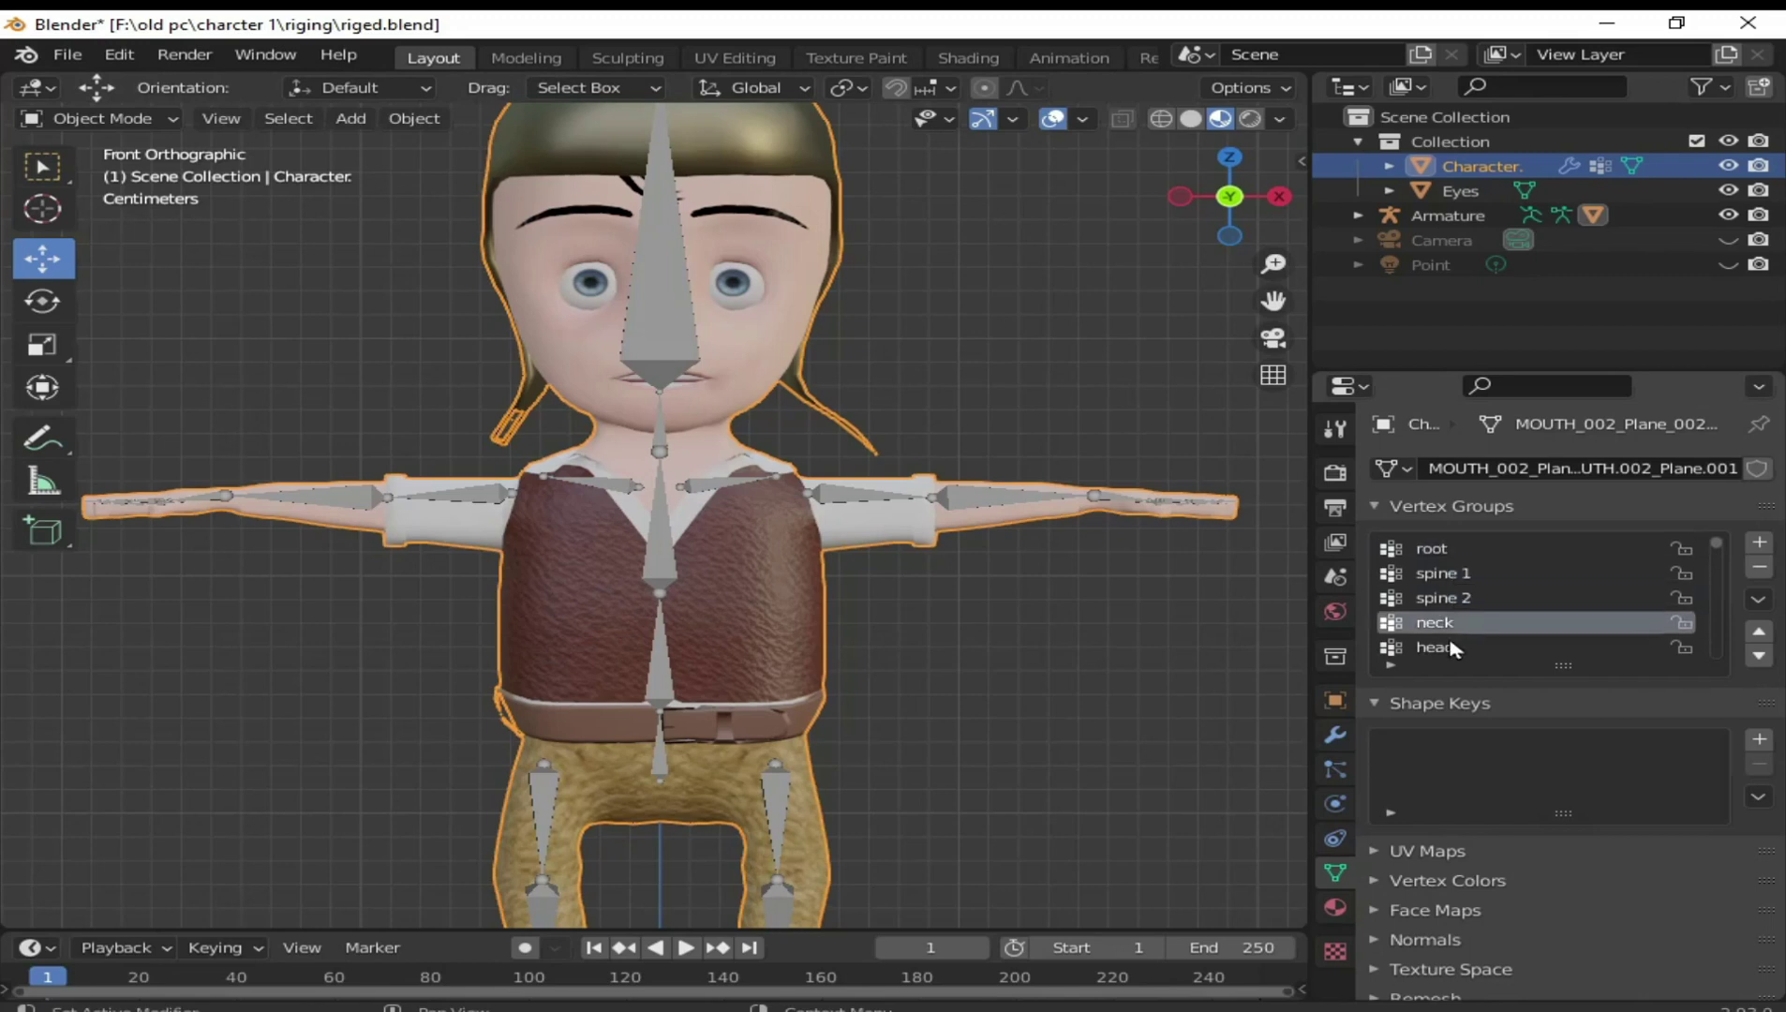
pyautogui.click(1453, 648)
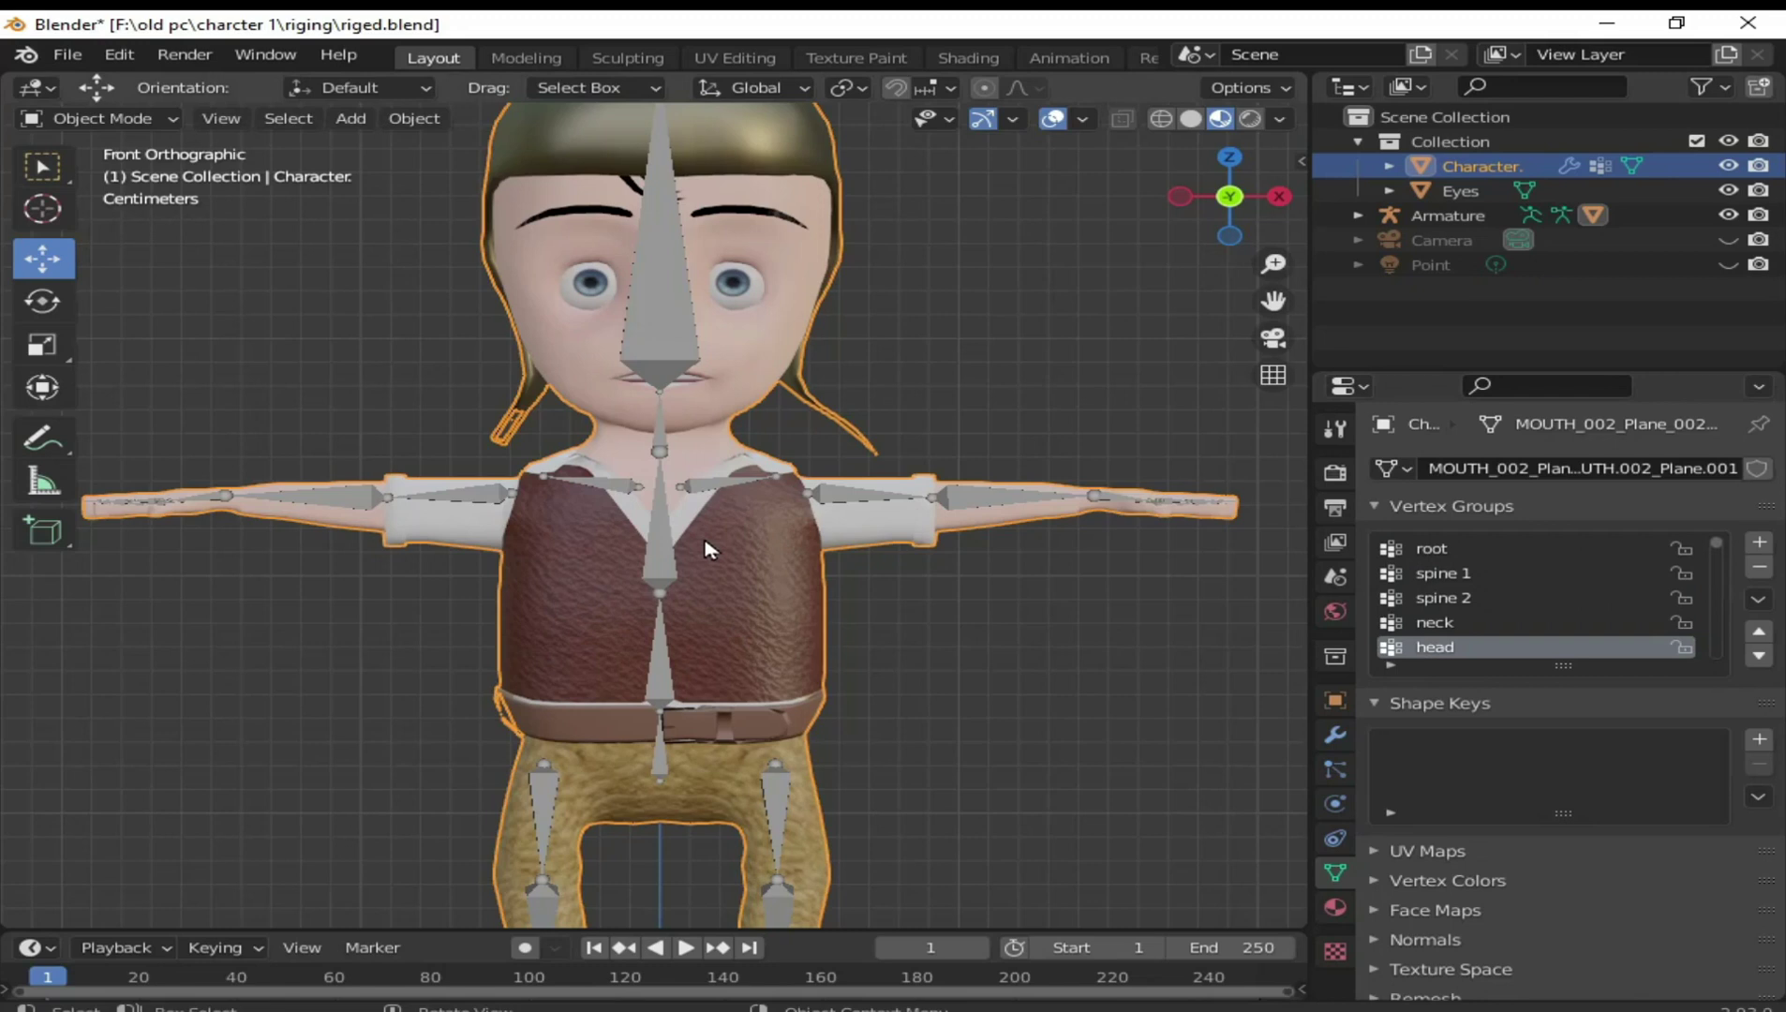
# Select the head bone in the armature's Pose Mode, then return to Object Mode
pyautogui.click(653, 318)
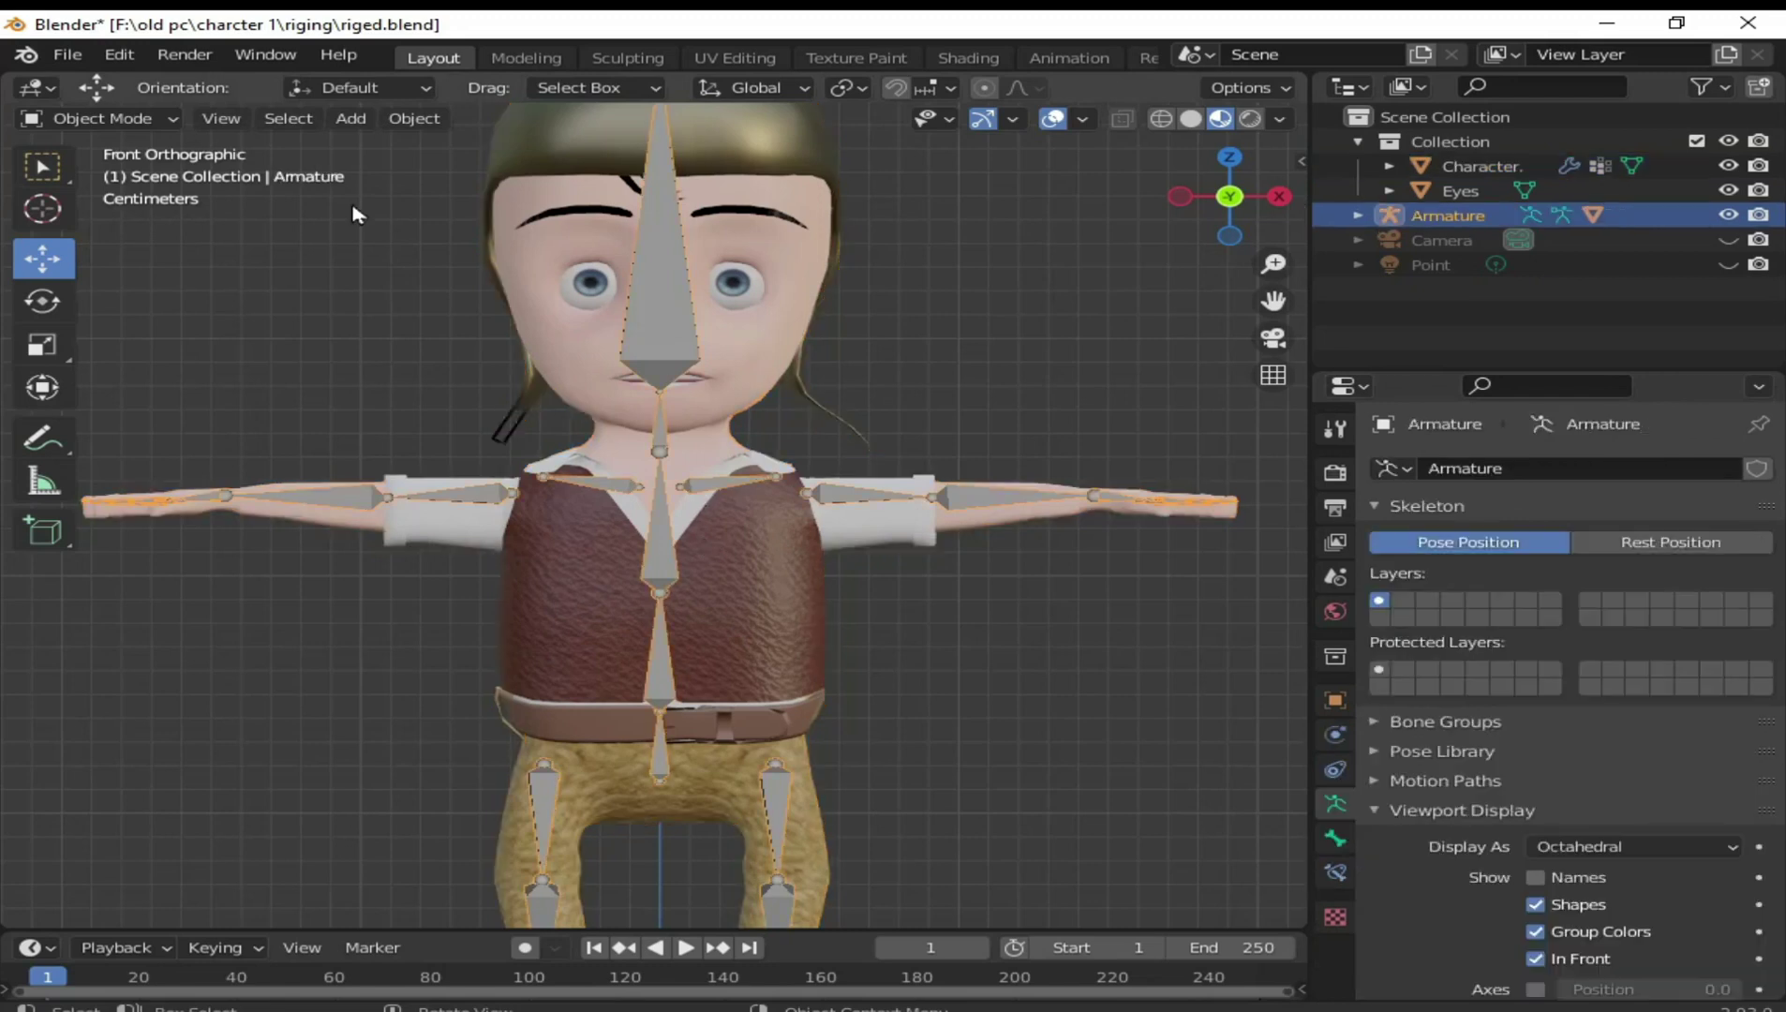
pyautogui.click(132, 126)
pyautogui.click(105, 200)
pyautogui.click(628, 326)
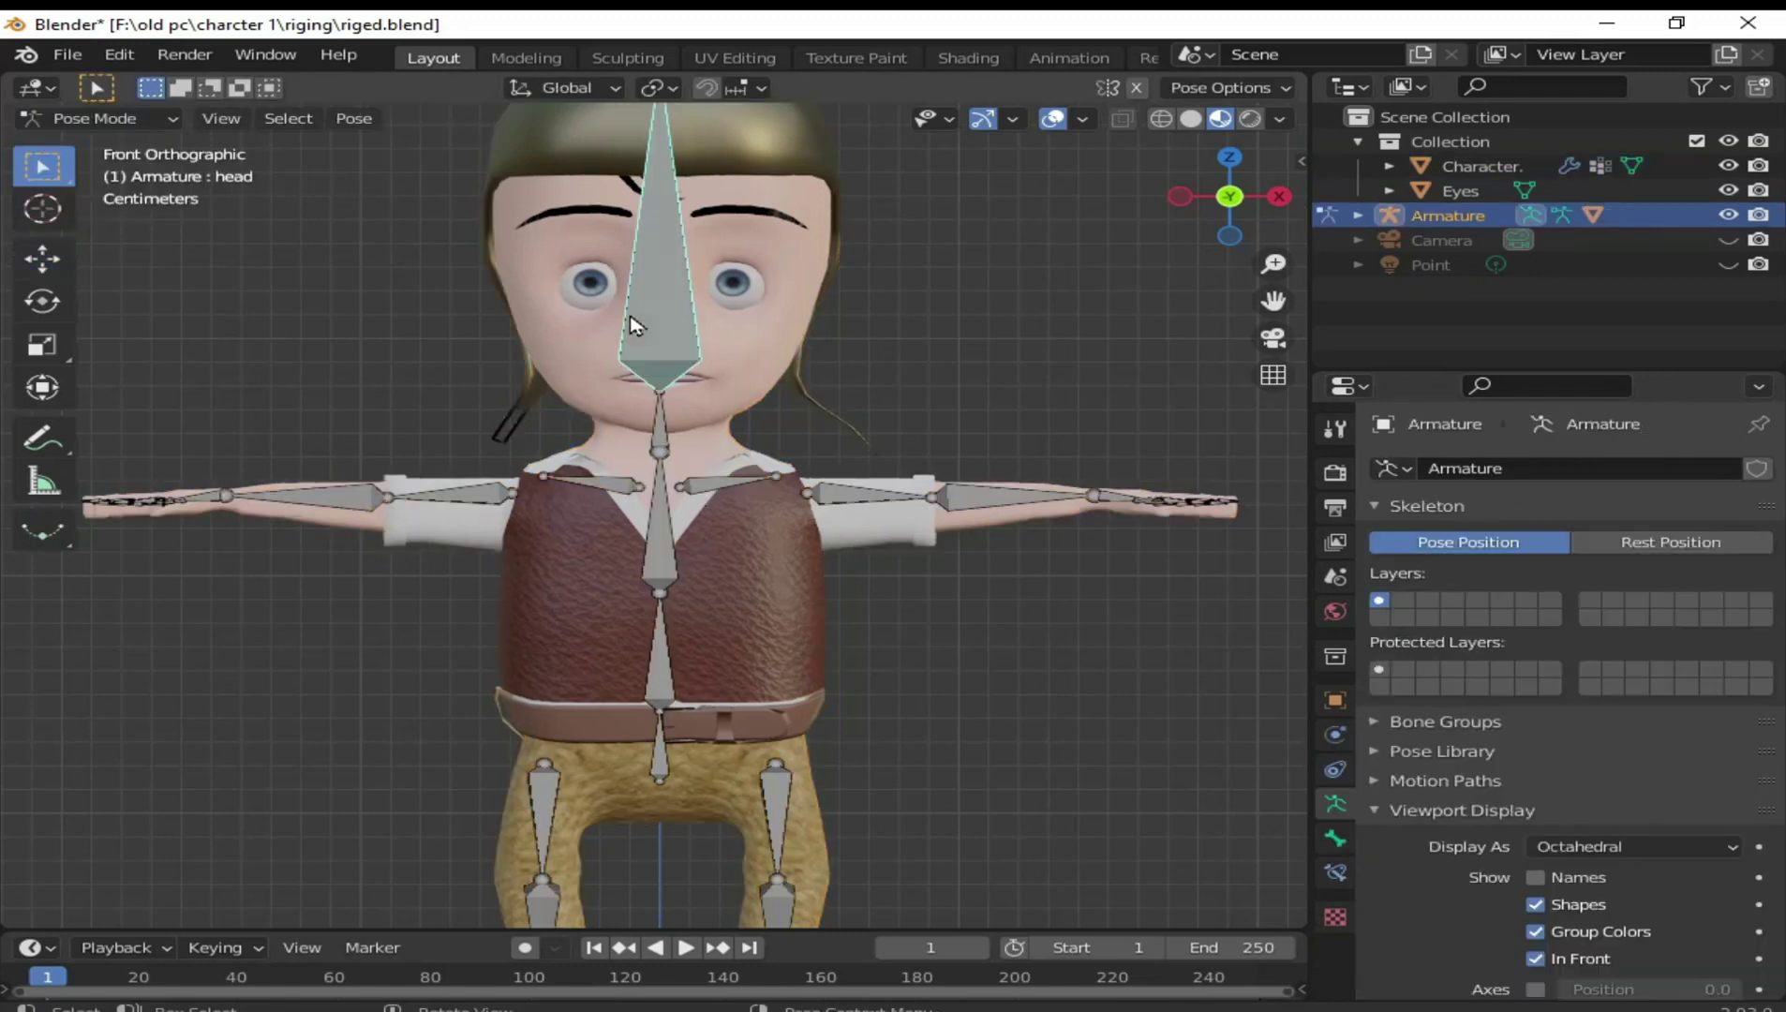
pyautogui.click(131, 119)
pyautogui.click(148, 157)
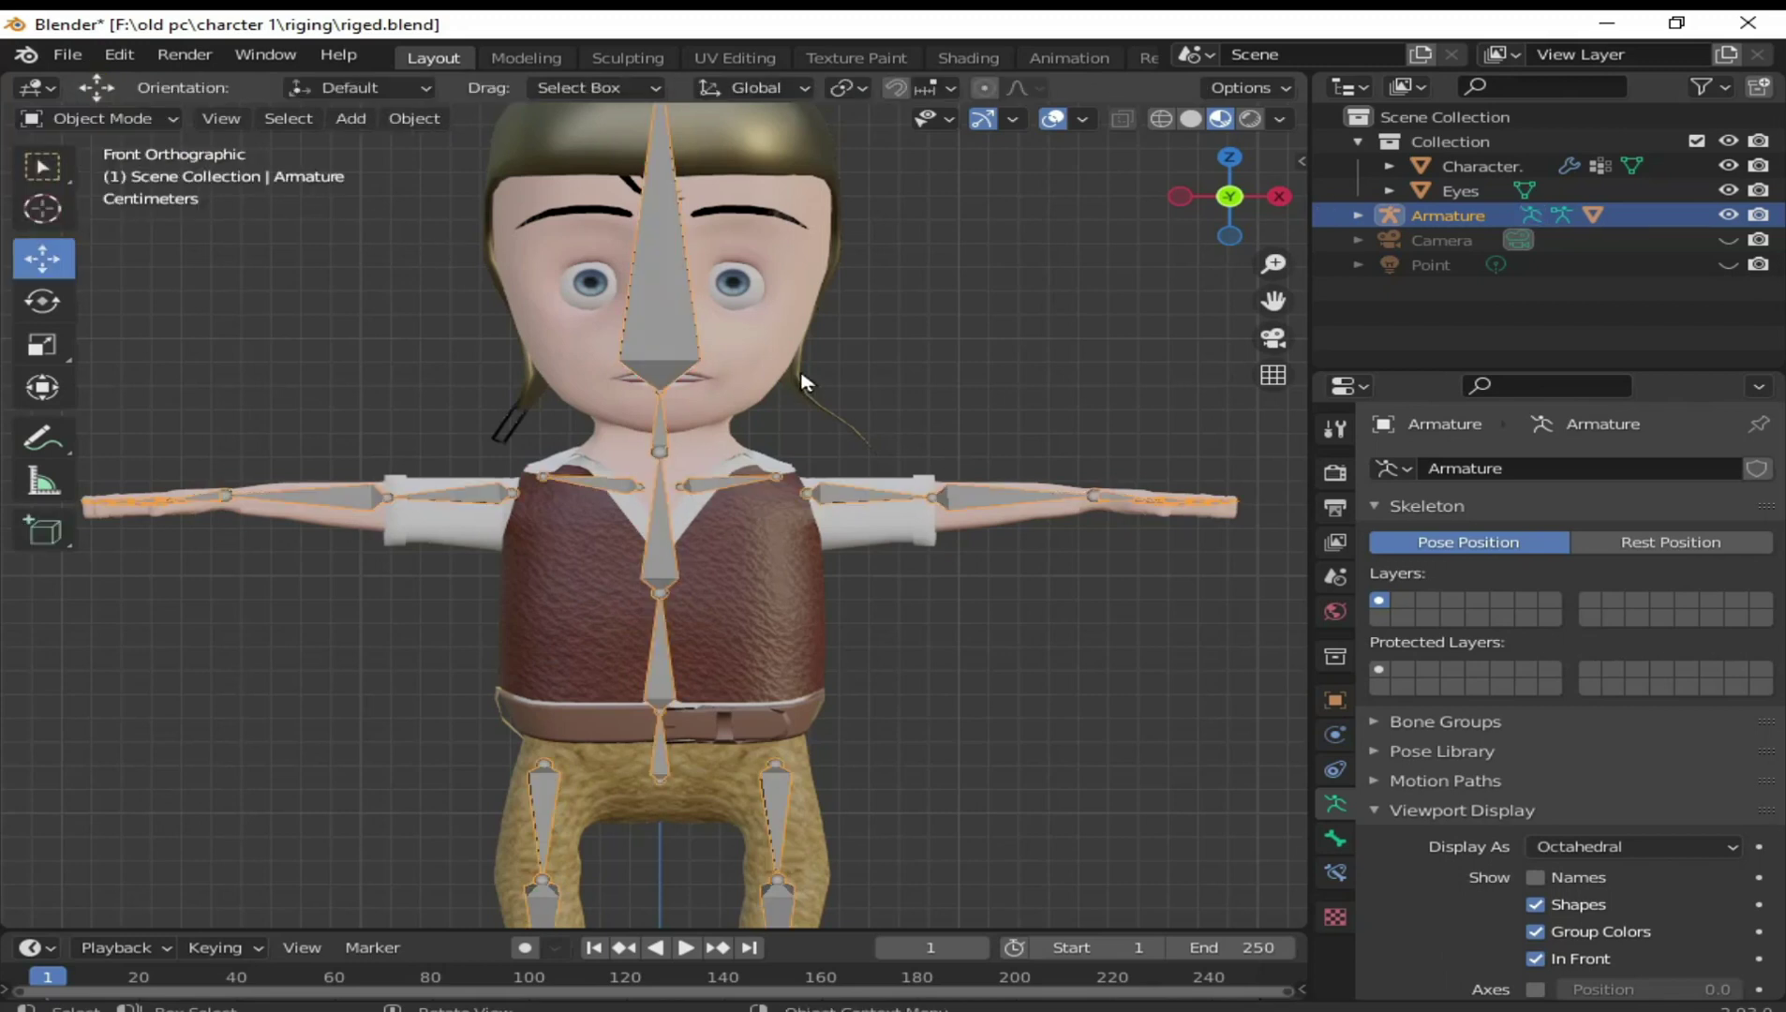
# Add the character mesh to the selection and switch it into Weight Paint mode
pyautogui.keyDown('shift'); pyautogui.click(761, 367); pyautogui.keyUp('shift')
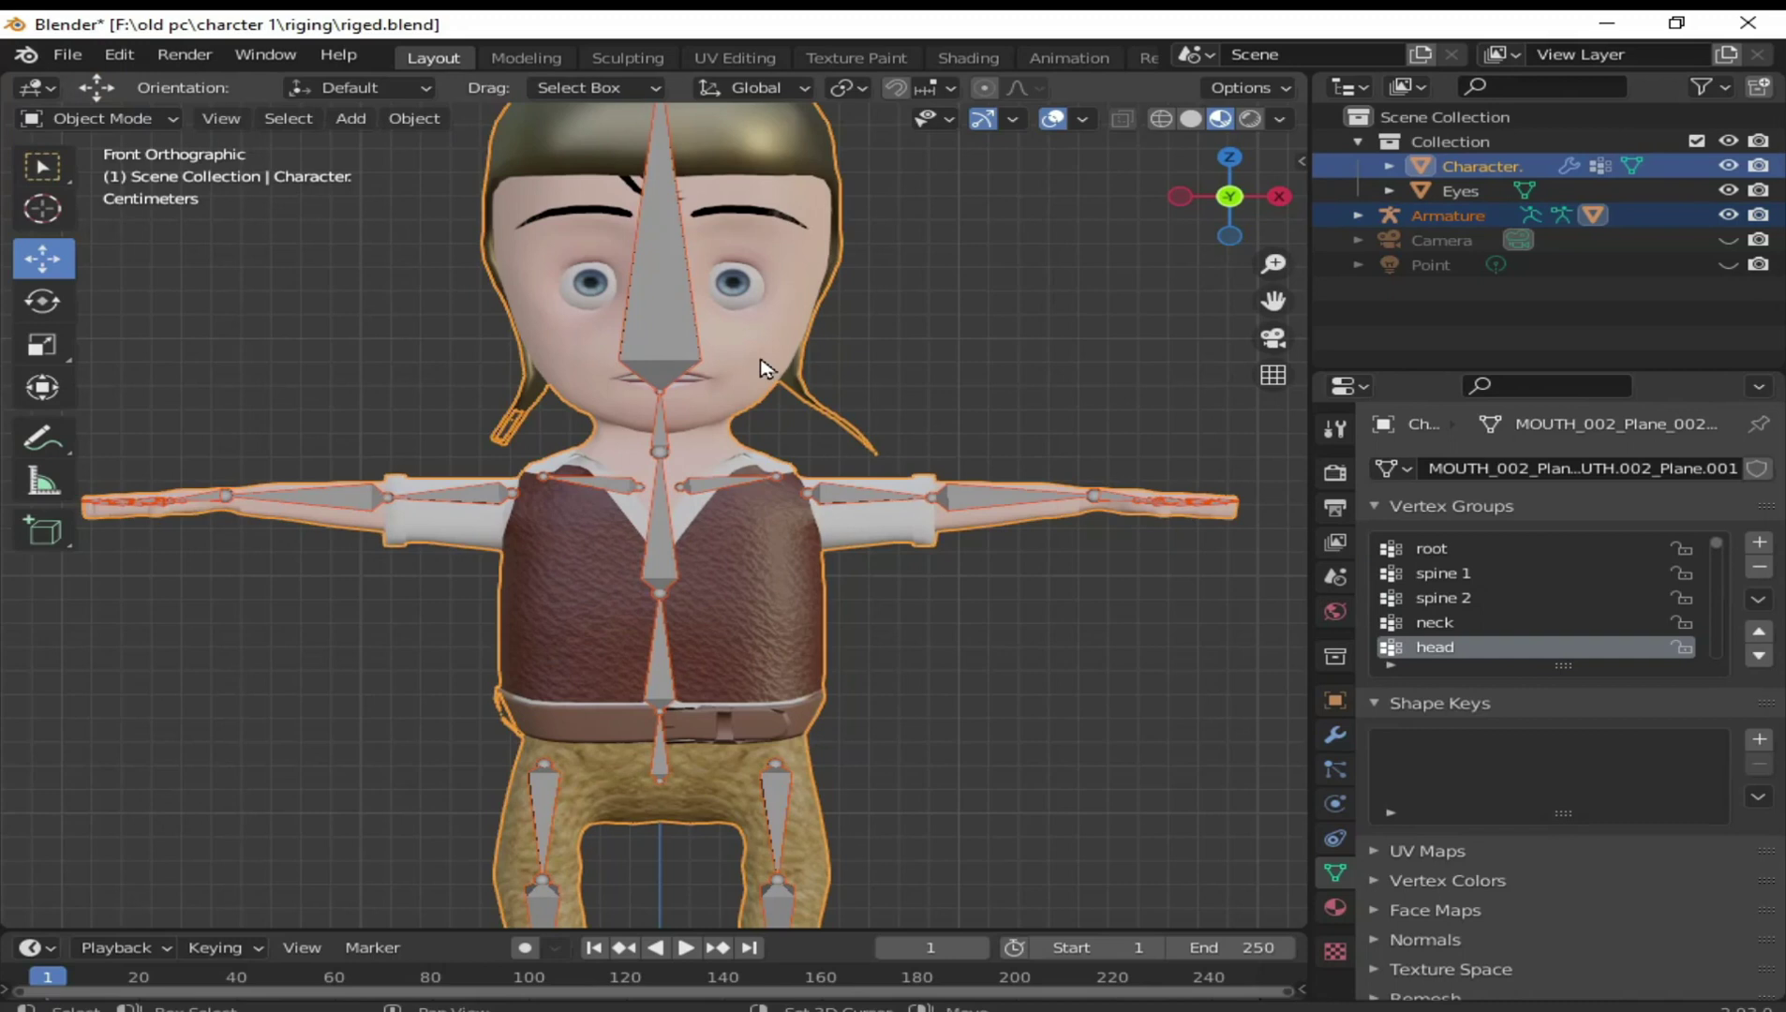
pyautogui.click(94, 119)
pyautogui.click(131, 255)
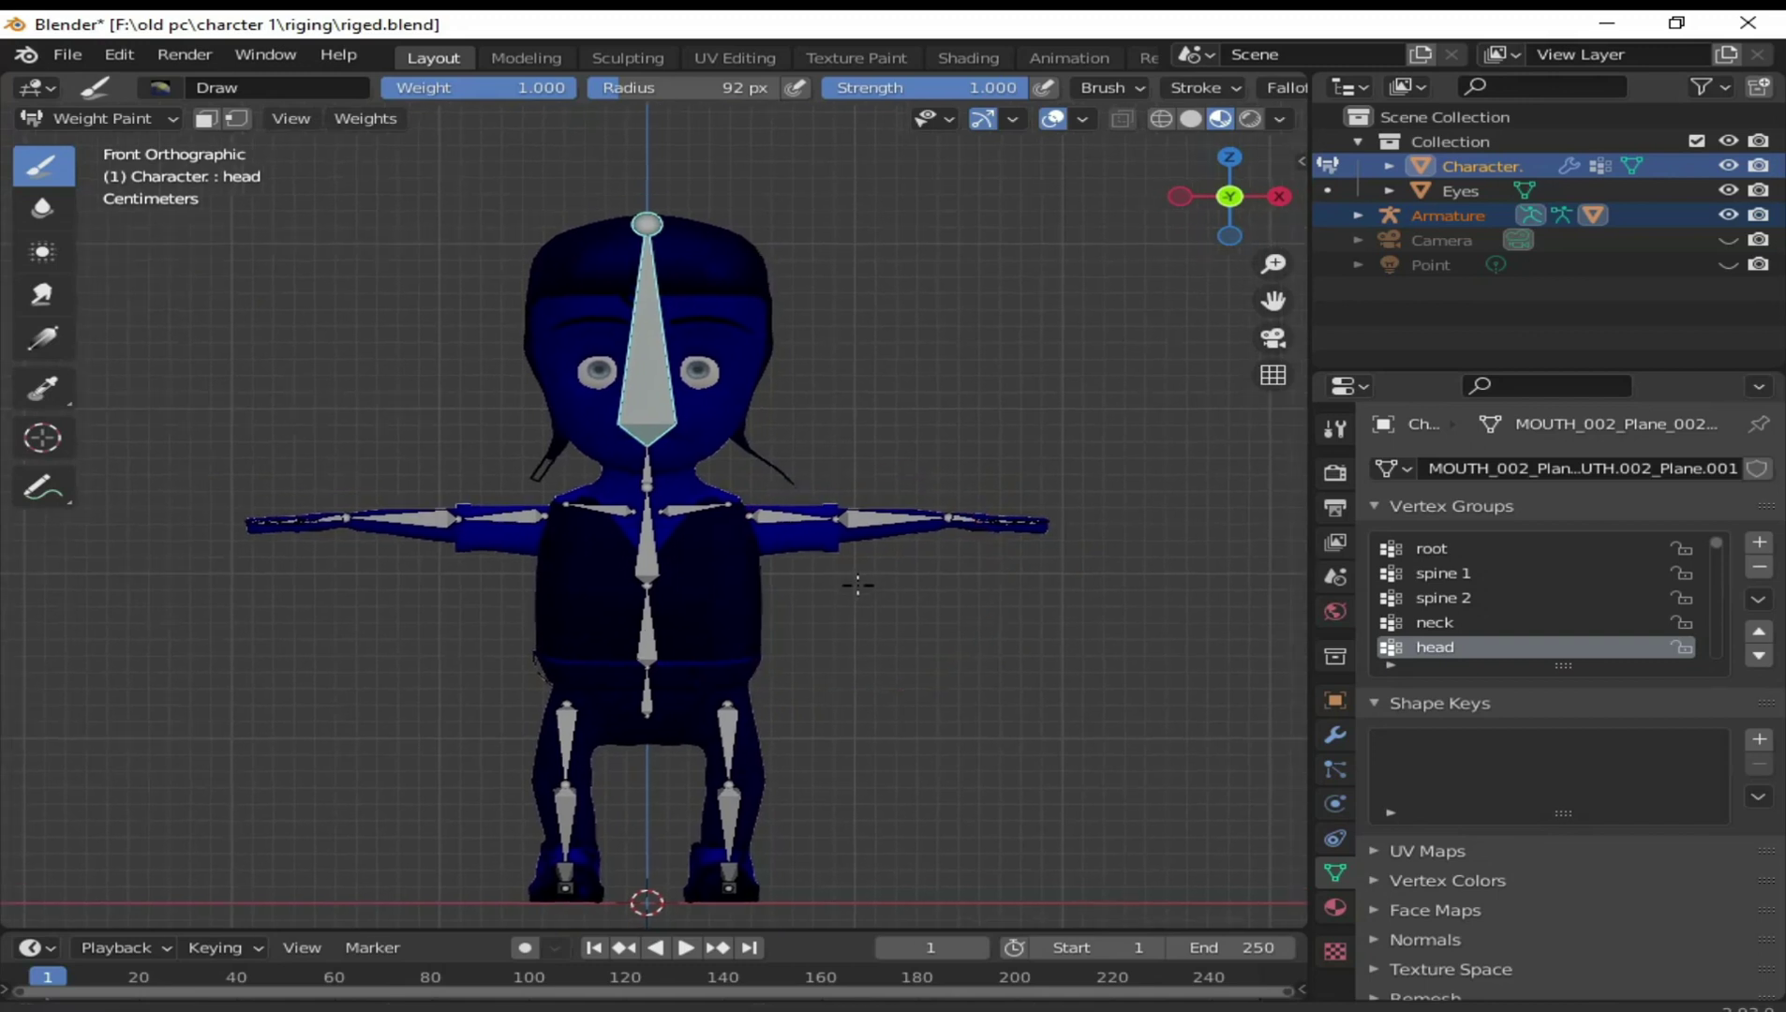
pyautogui.scroll(2, 857, 581)
pyautogui.scroll(2, 658, 579)
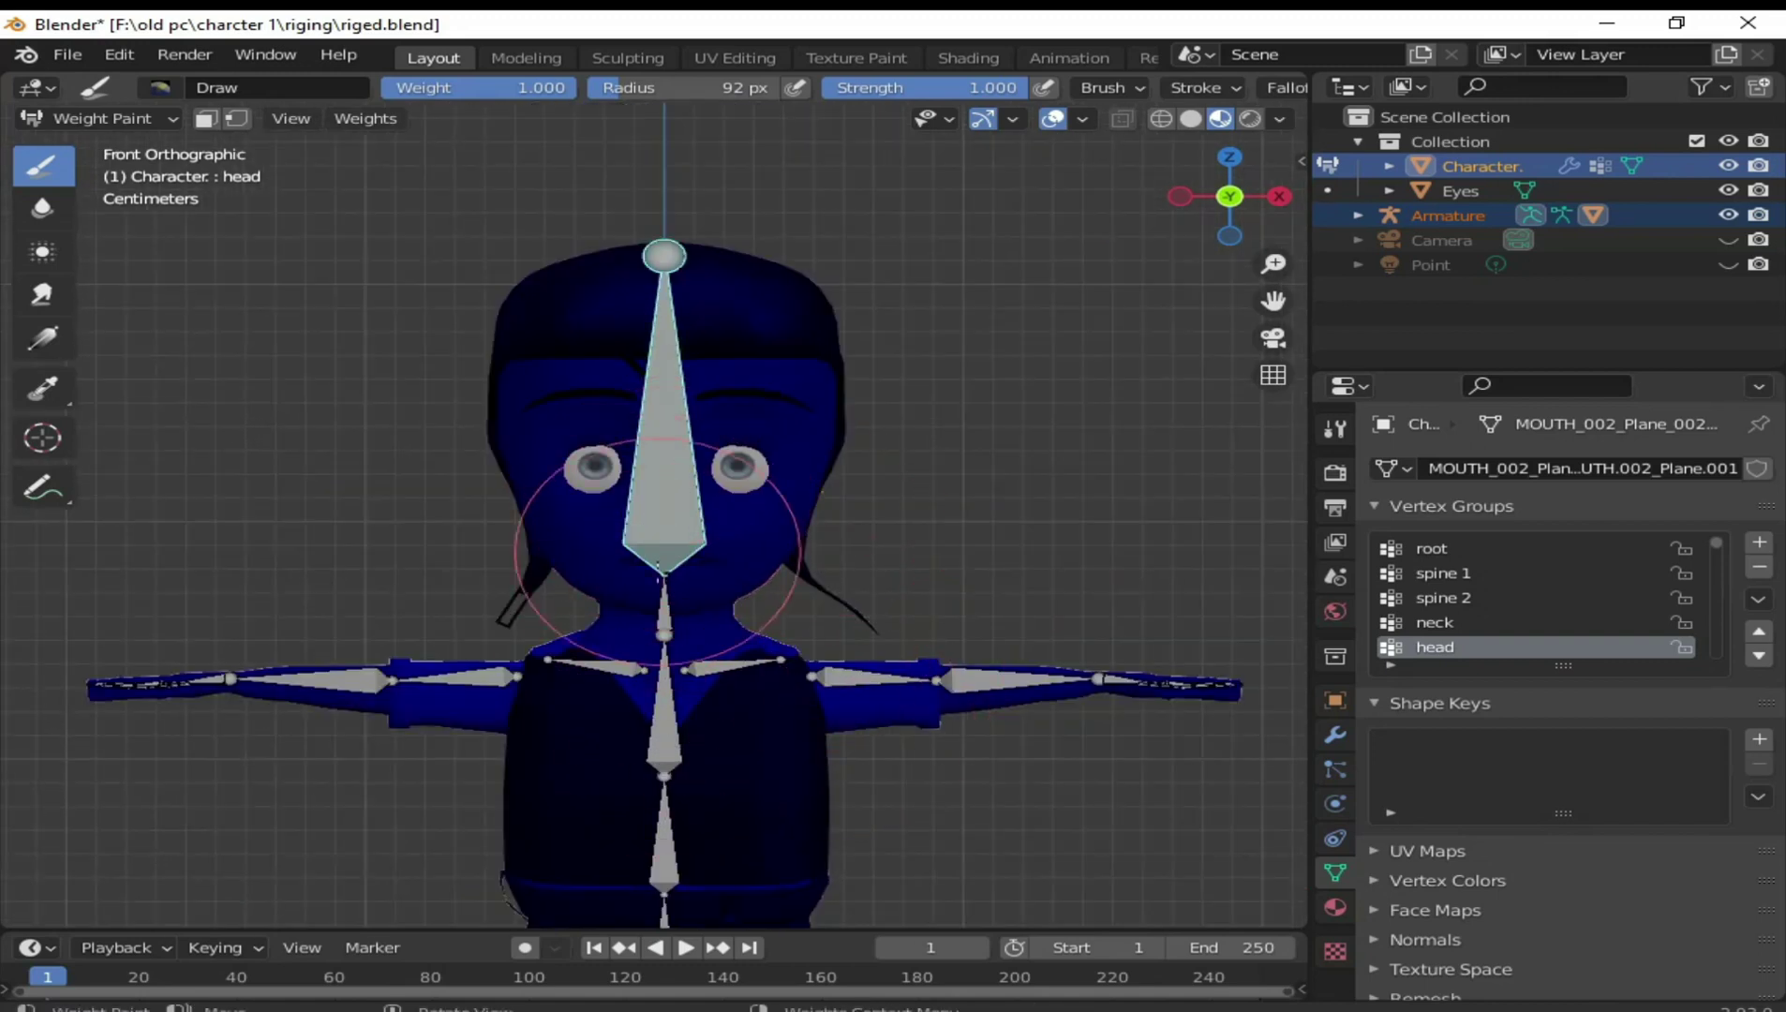
pyautogui.scroll(-2, 726, 640)
pyautogui.scroll(2, 726, 640)
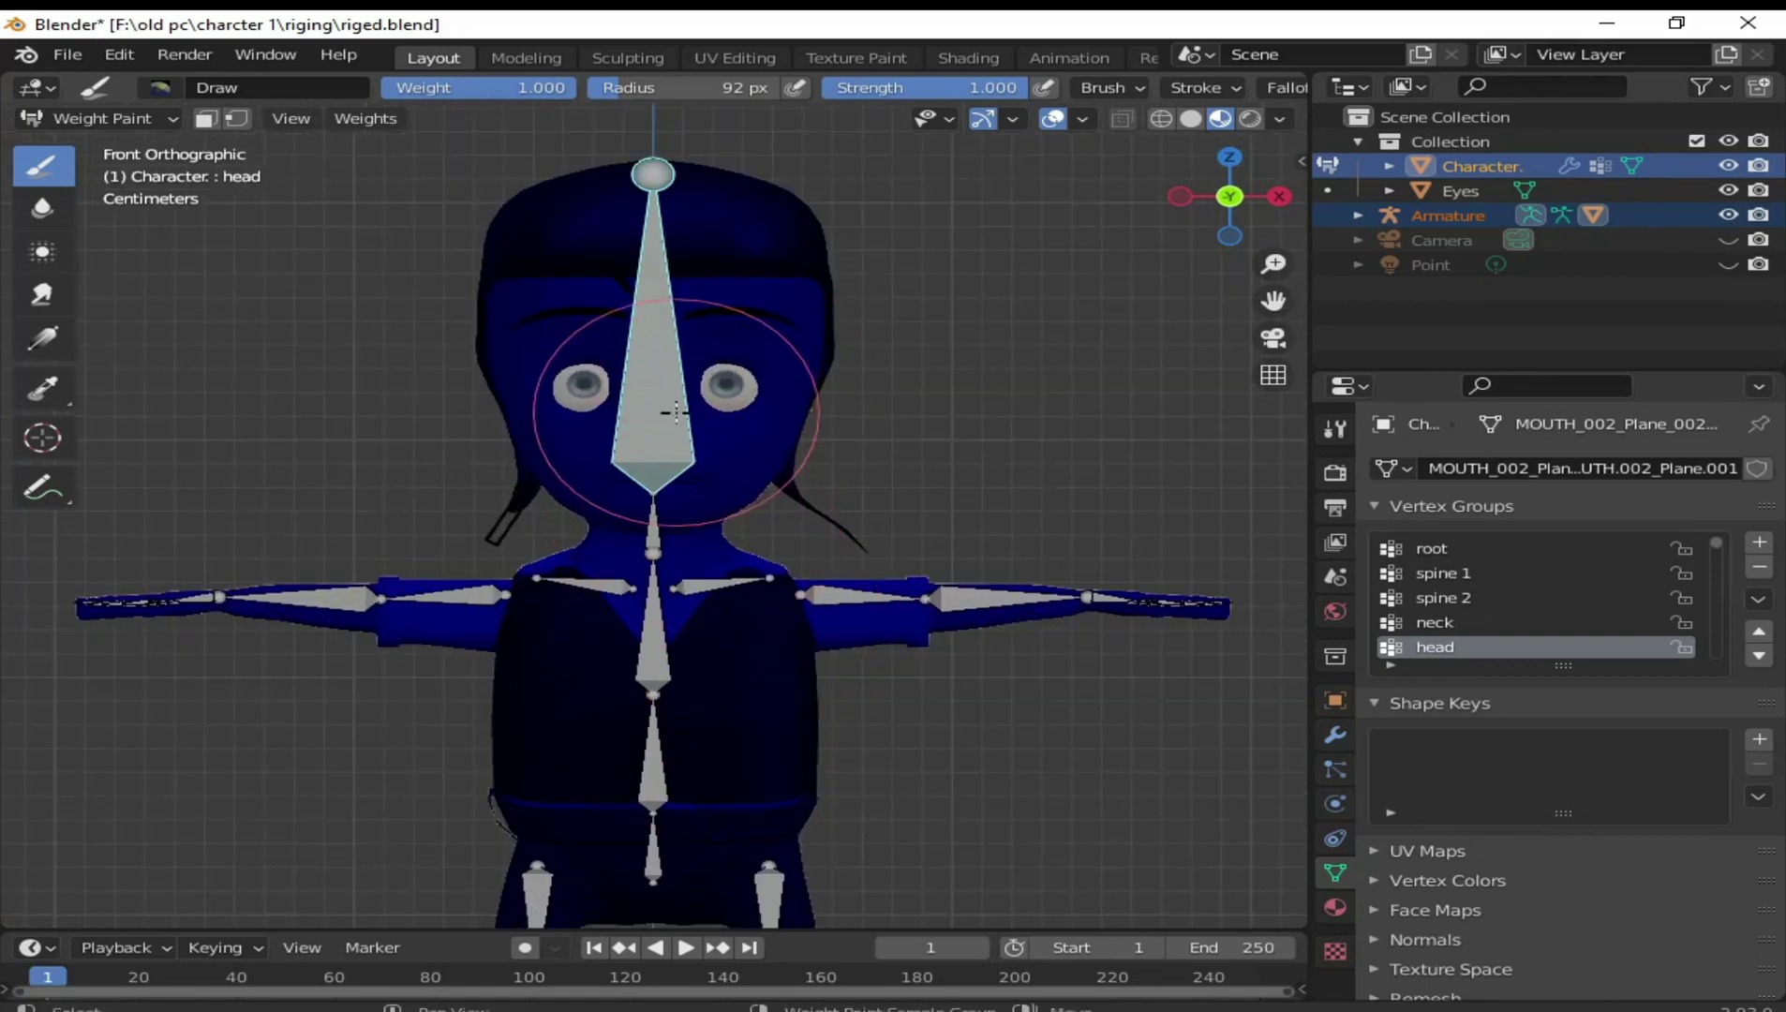
pyautogui.scroll(1, 694, 556)
pyautogui.scroll(1, 698, 562)
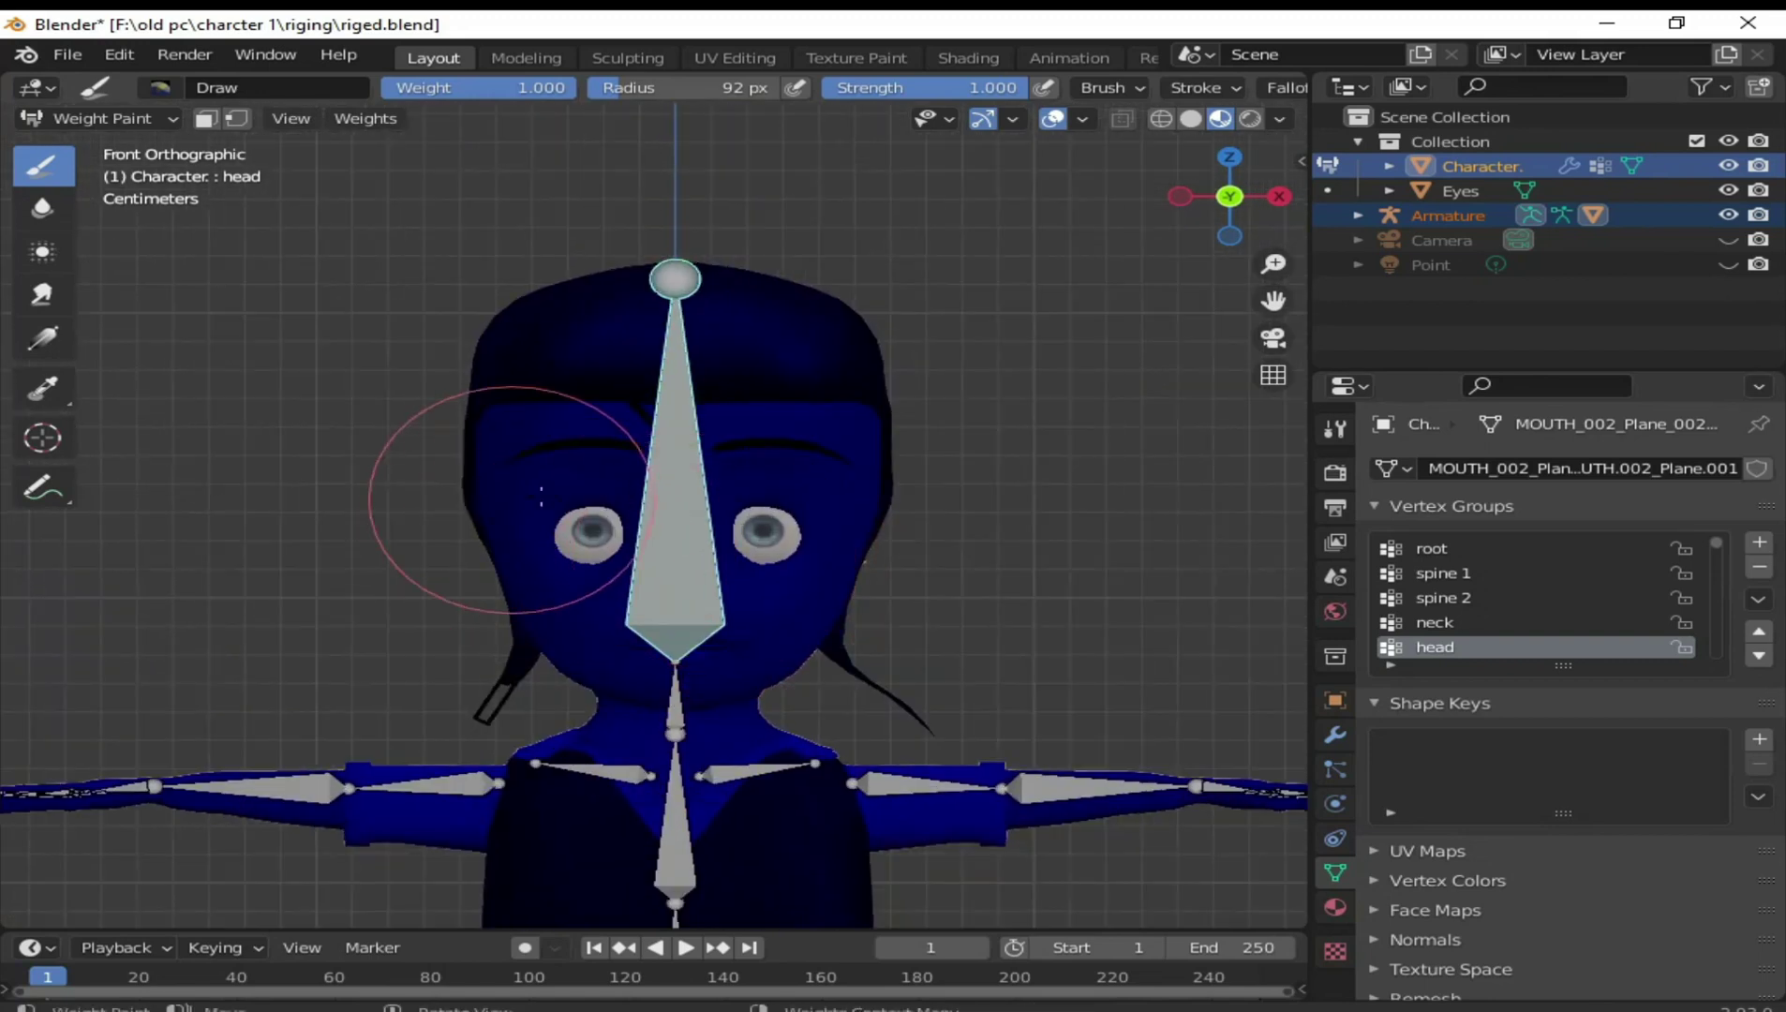
pyautogui.scroll(1, 706, 604)
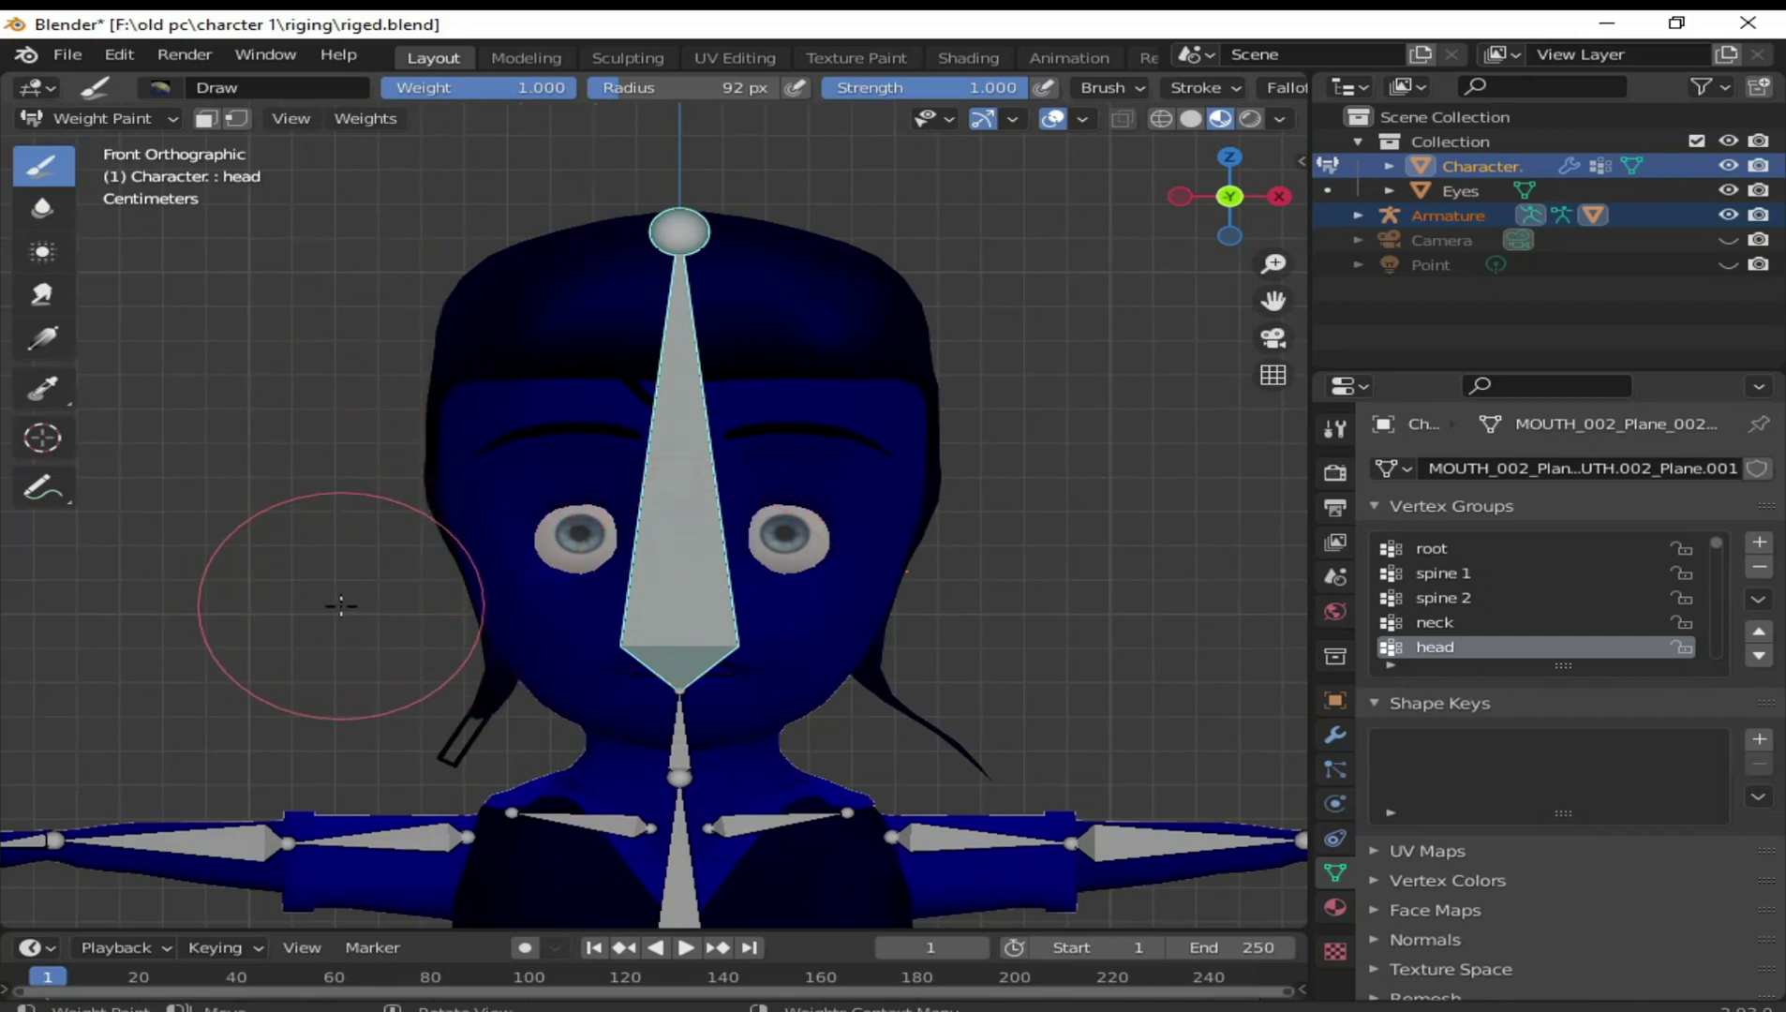
# Set the weight brush radius to 77 px and begin adjusting its strength
pyautogui.press('shift')
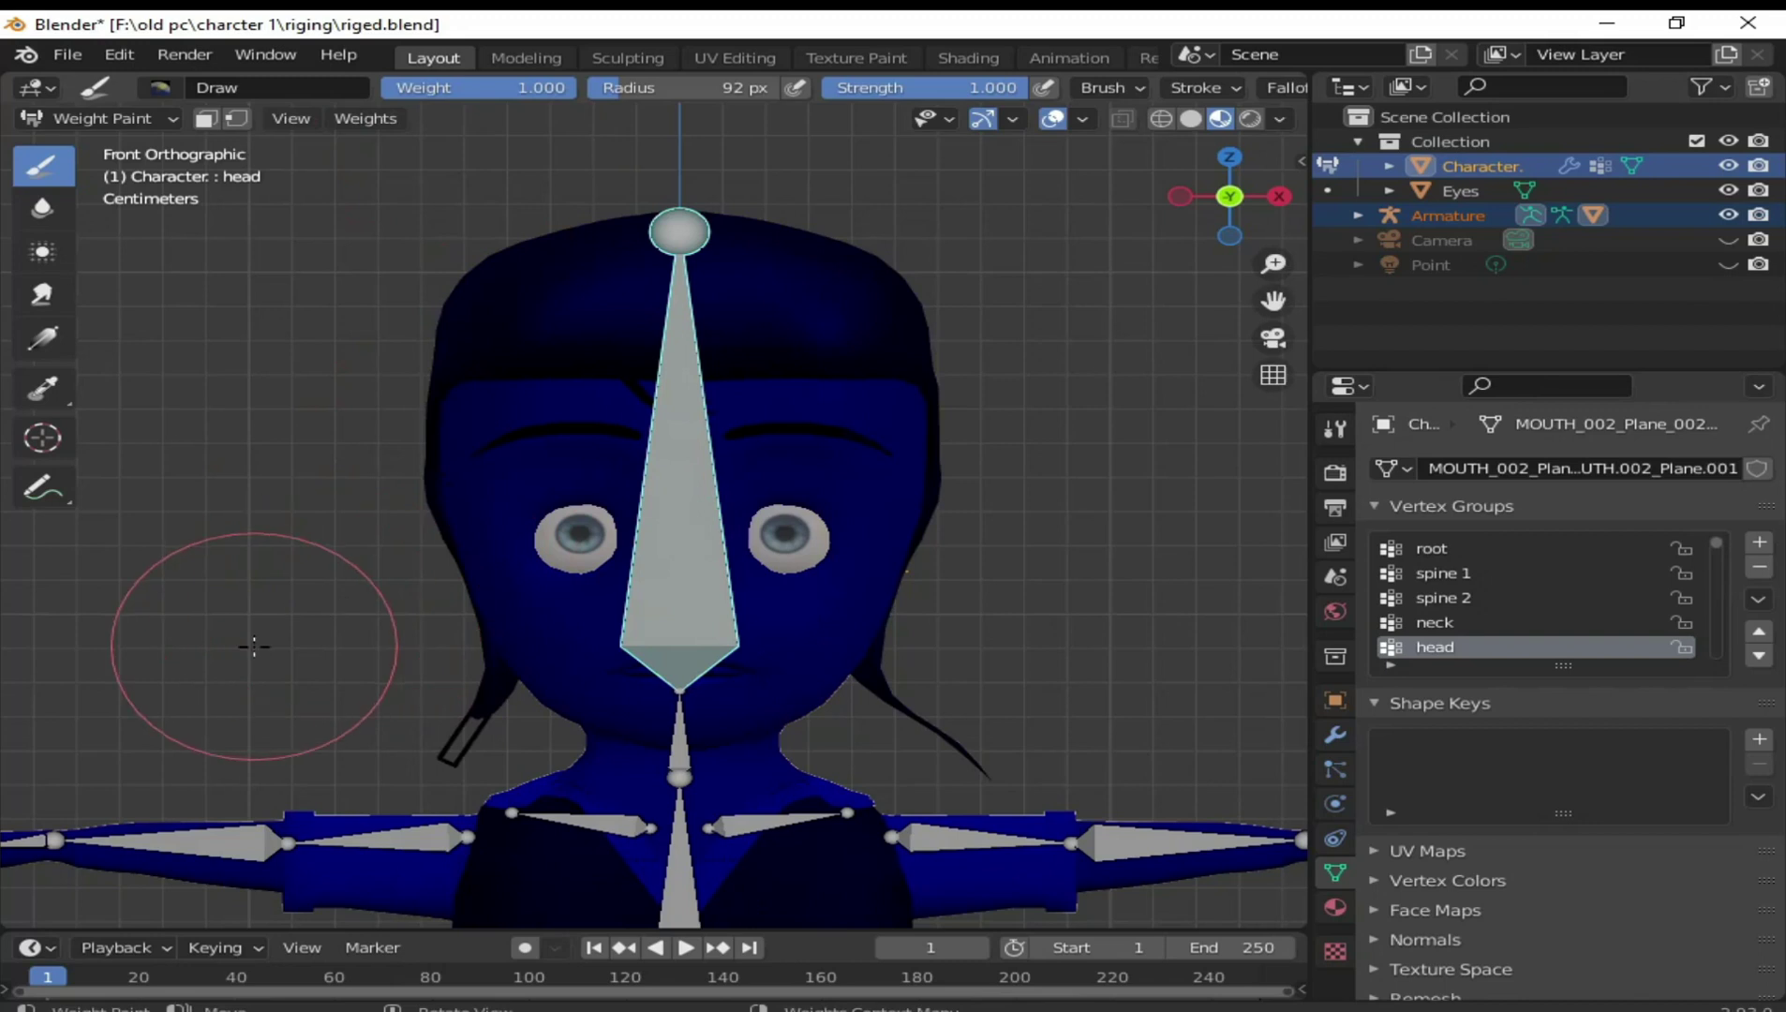
pyautogui.press('f')
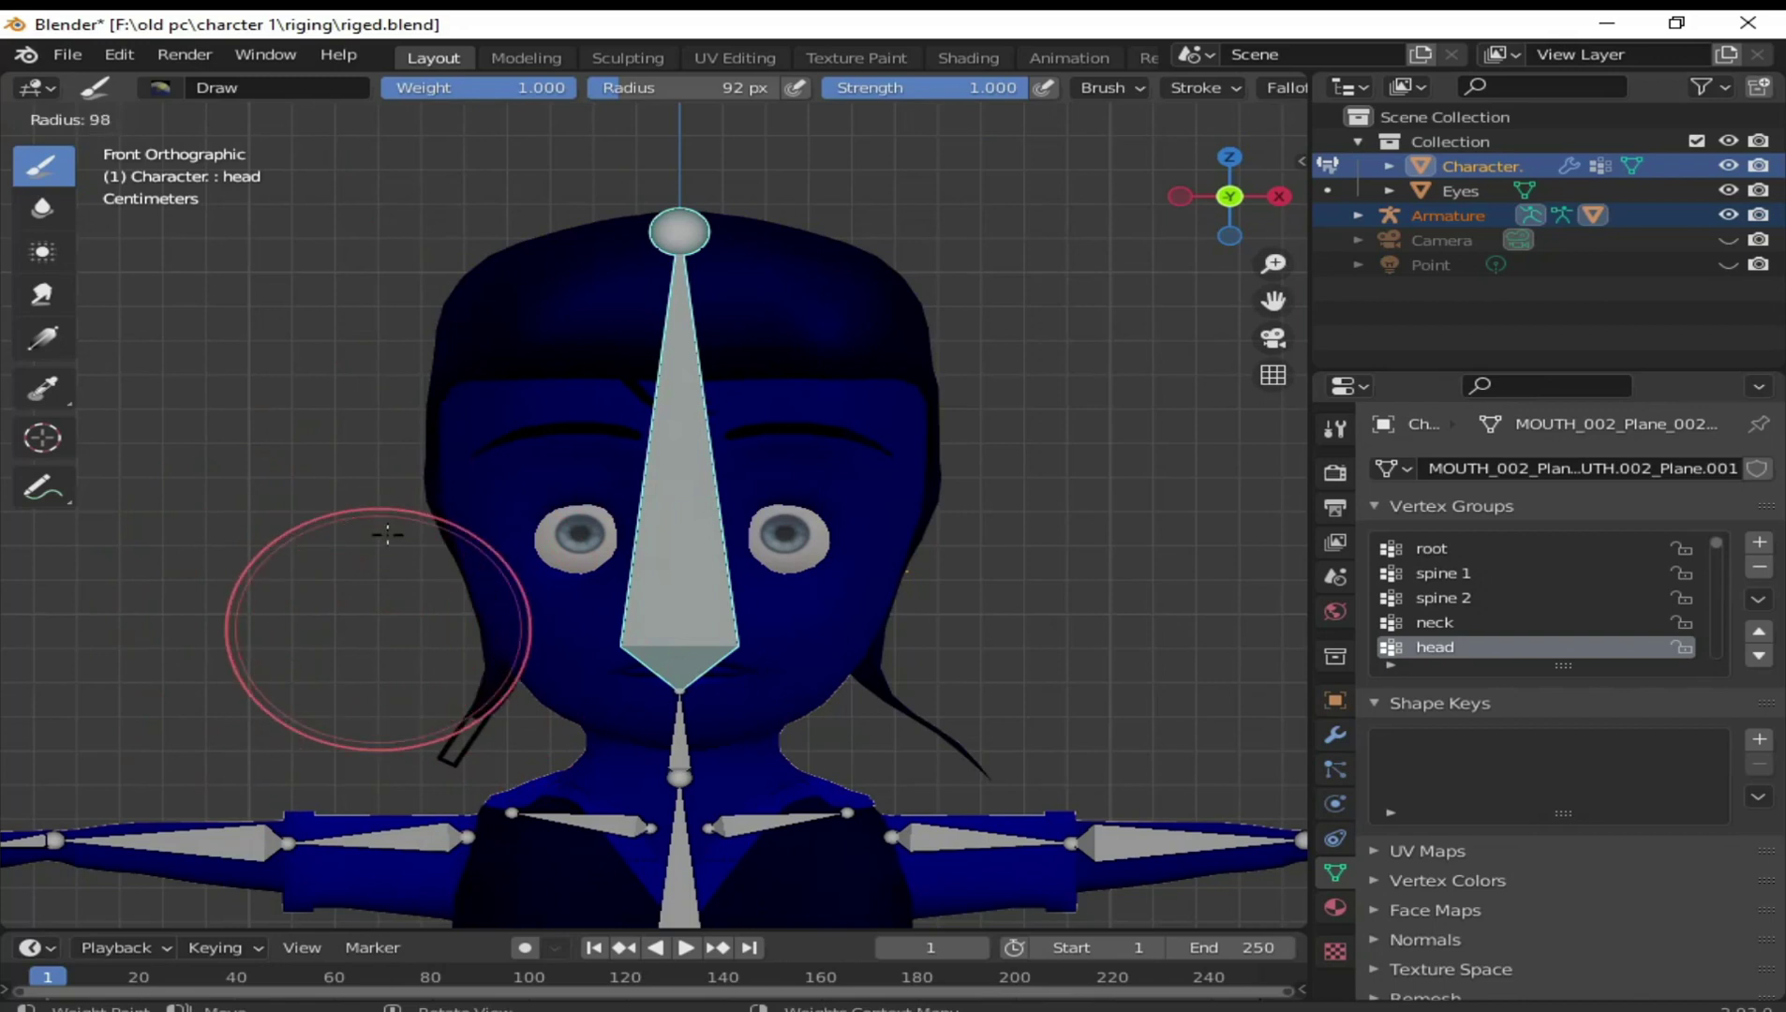
pyautogui.click(356, 511)
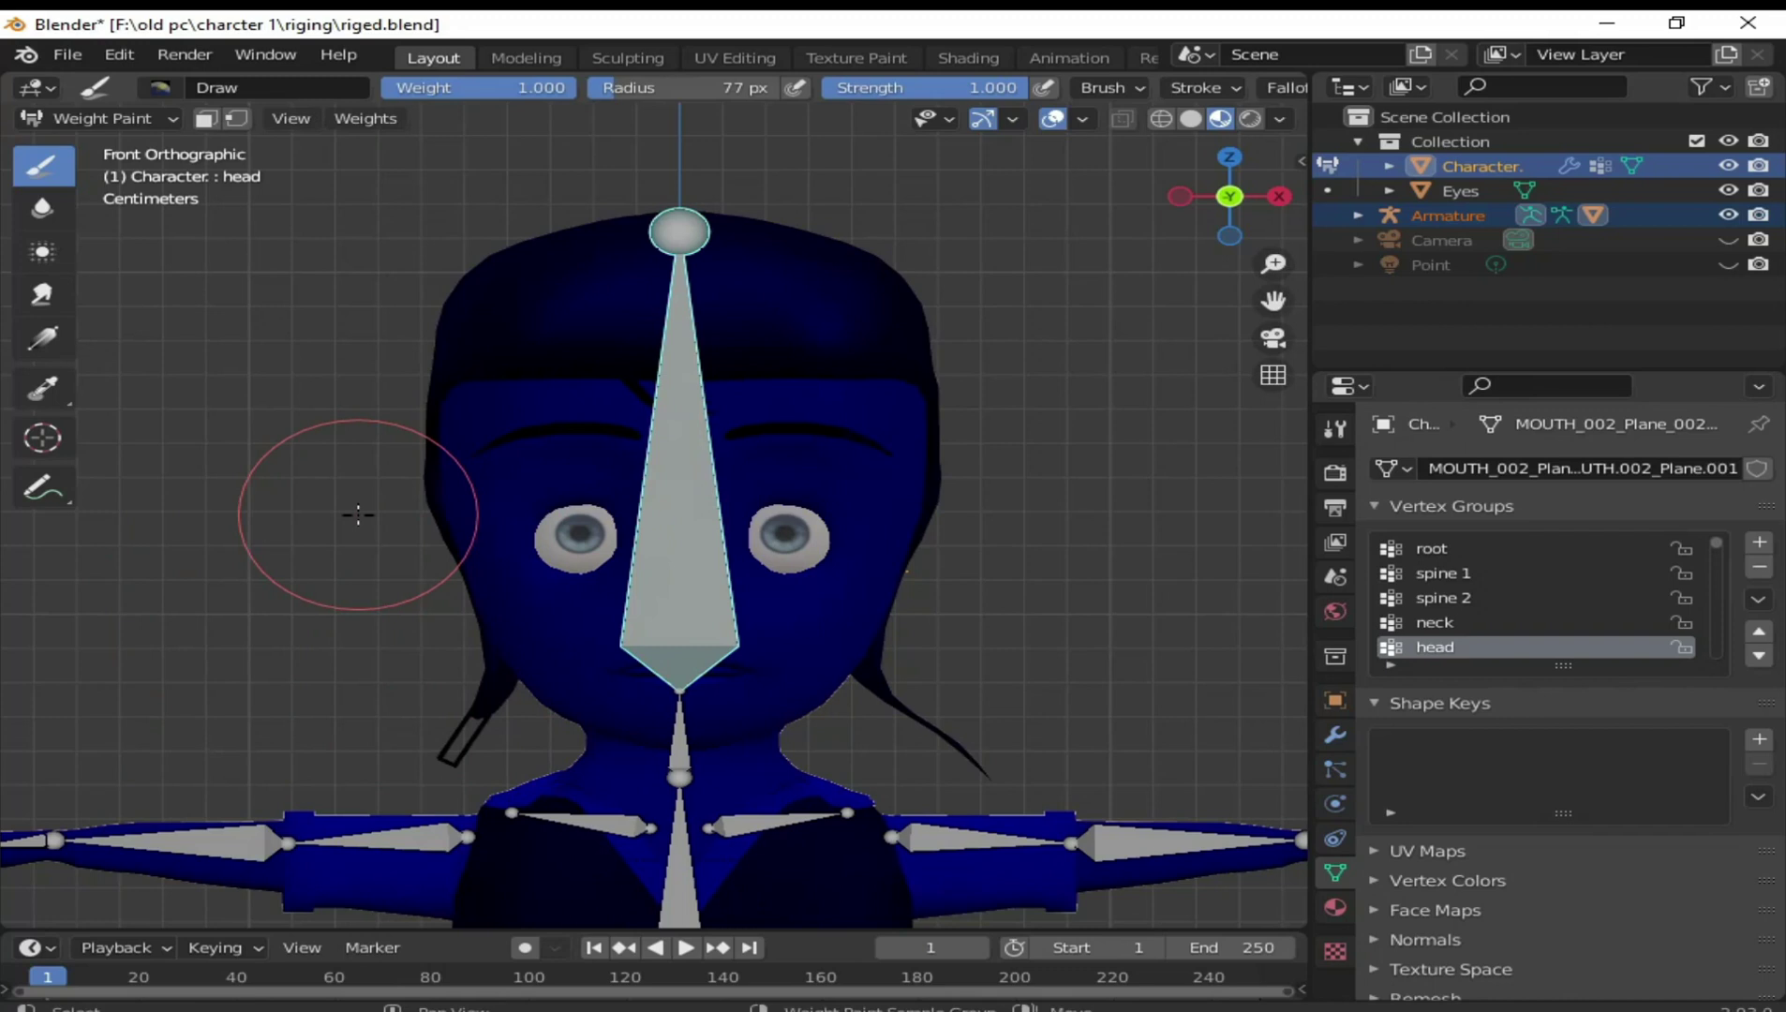
pyautogui.hotkey('shift', 'f')
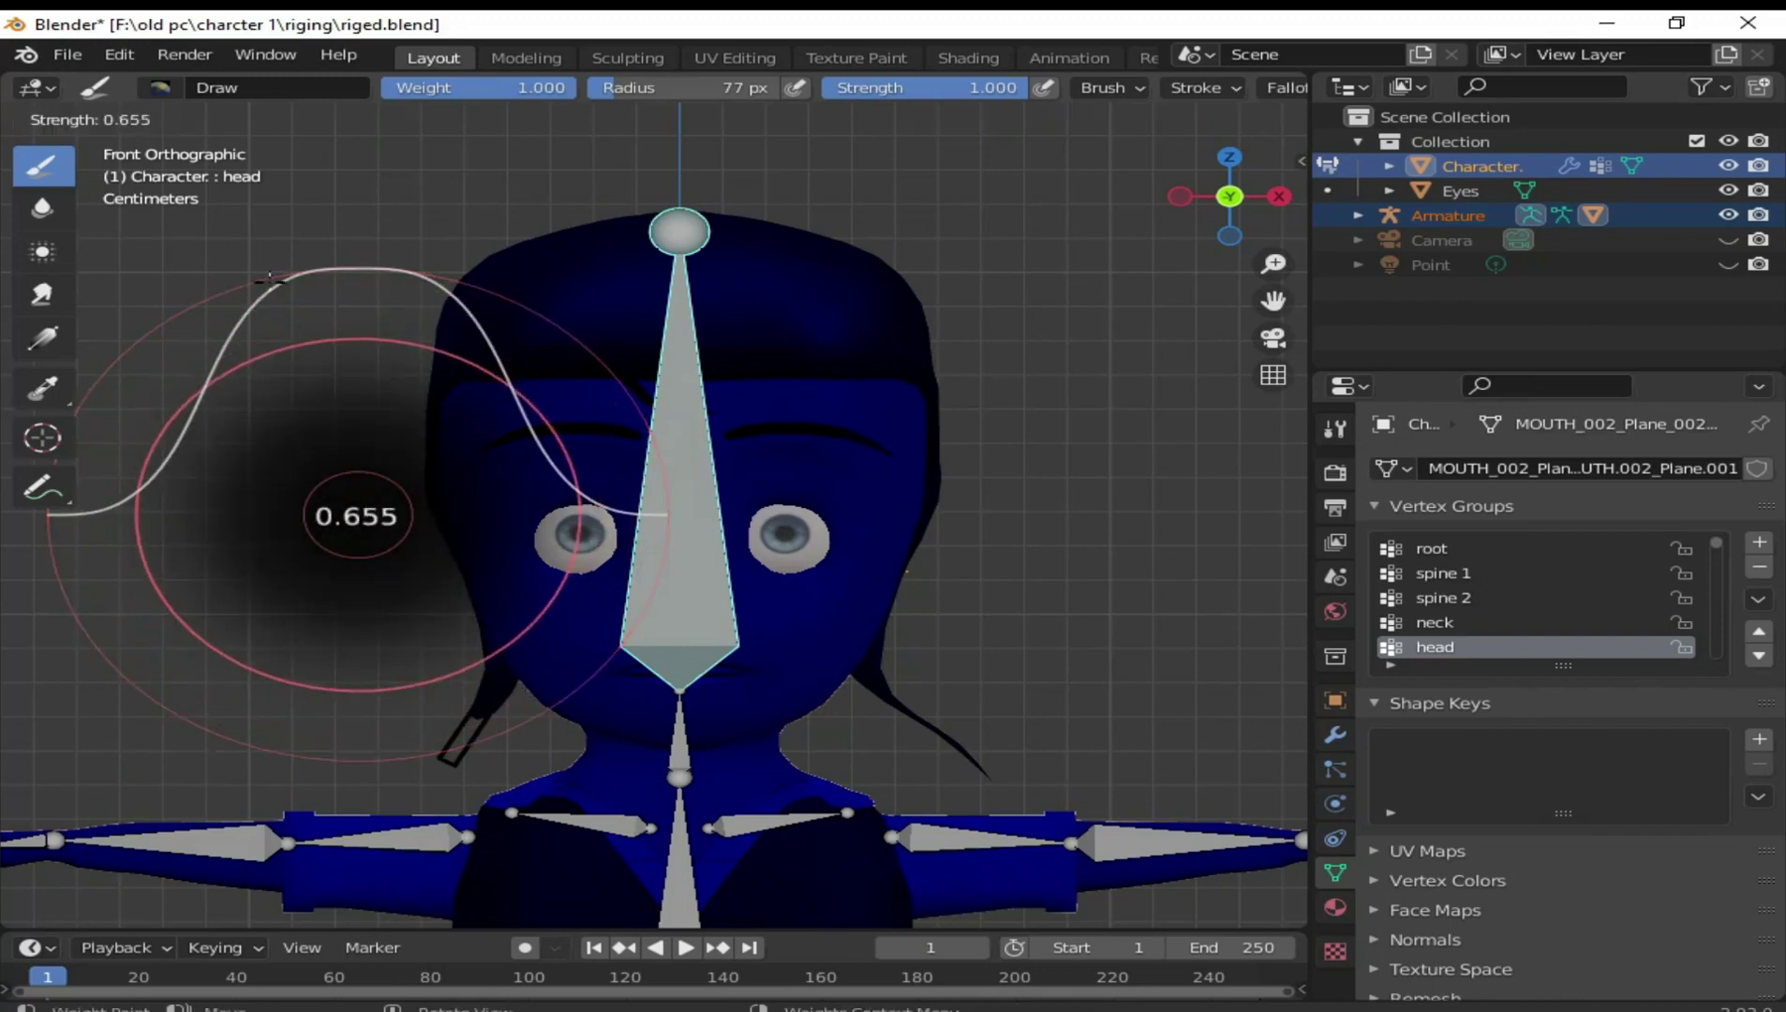
# Keep brush strength at 1.000 and make the head bone's group the one being painted
pyautogui.click(436, 576)
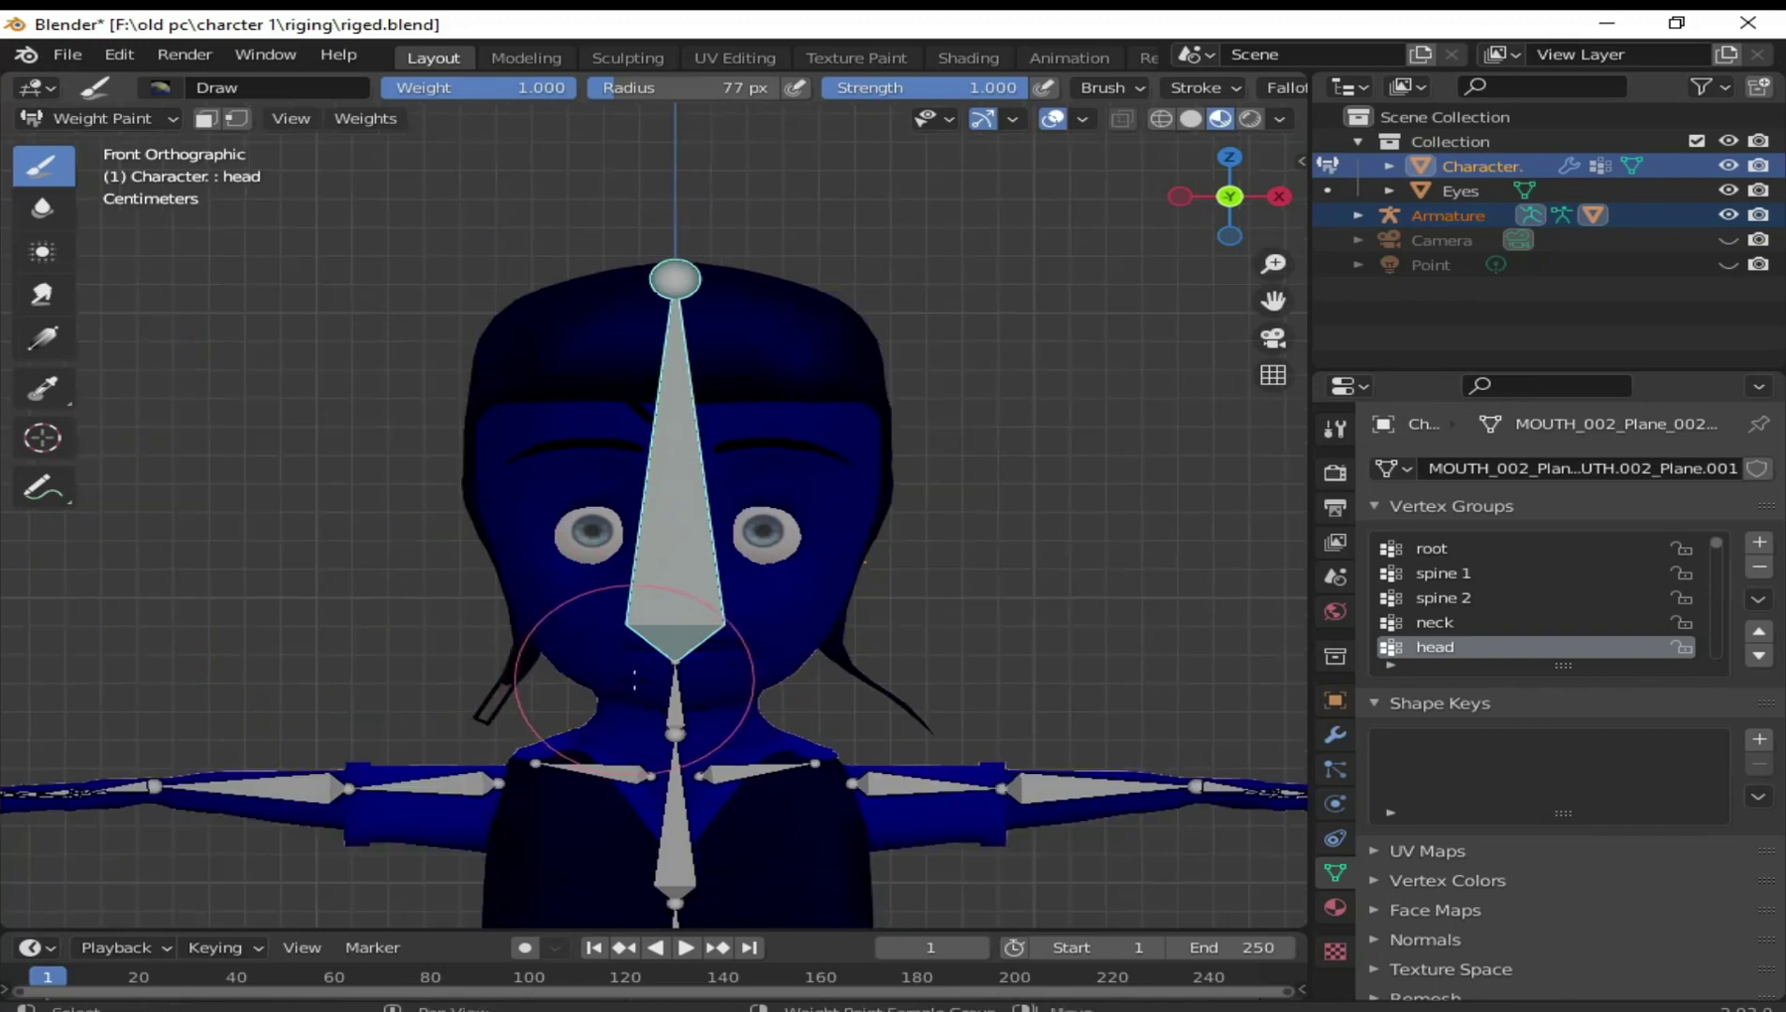
pyautogui.scroll(-1, 622, 681)
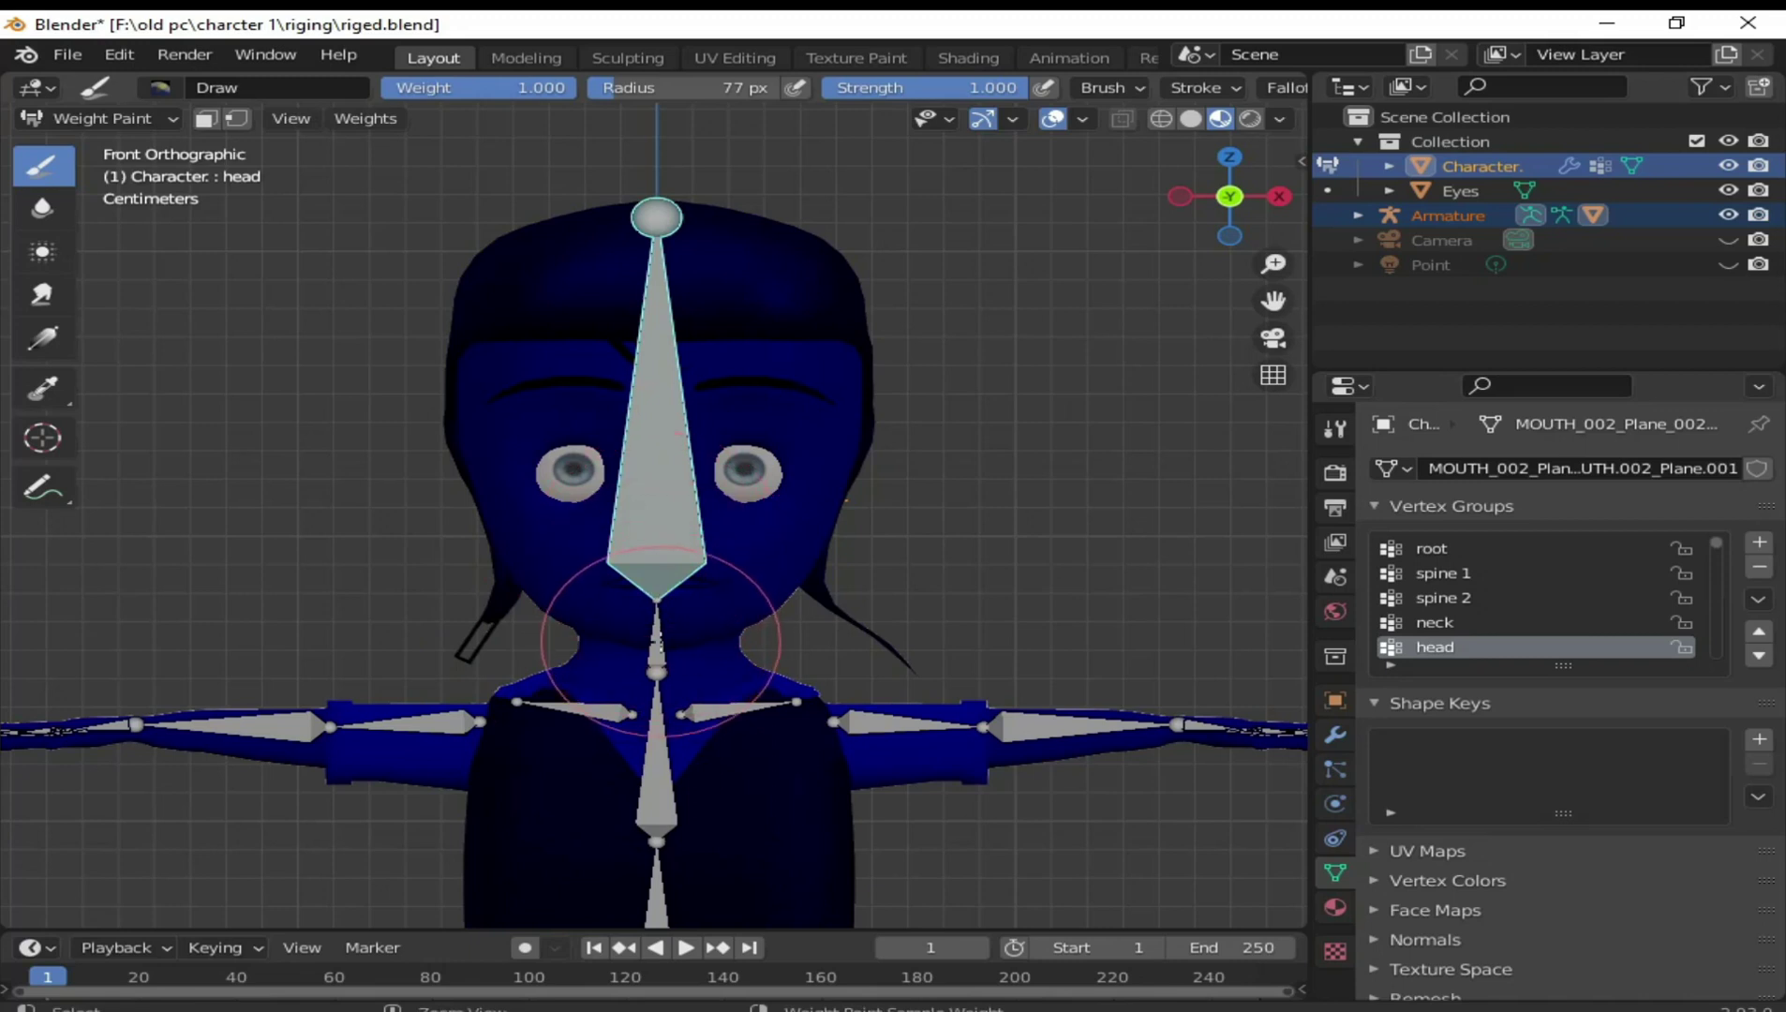
pyautogui.keyDown('ctrl'); pyautogui.click(656, 646); pyautogui.keyUp('ctrl')
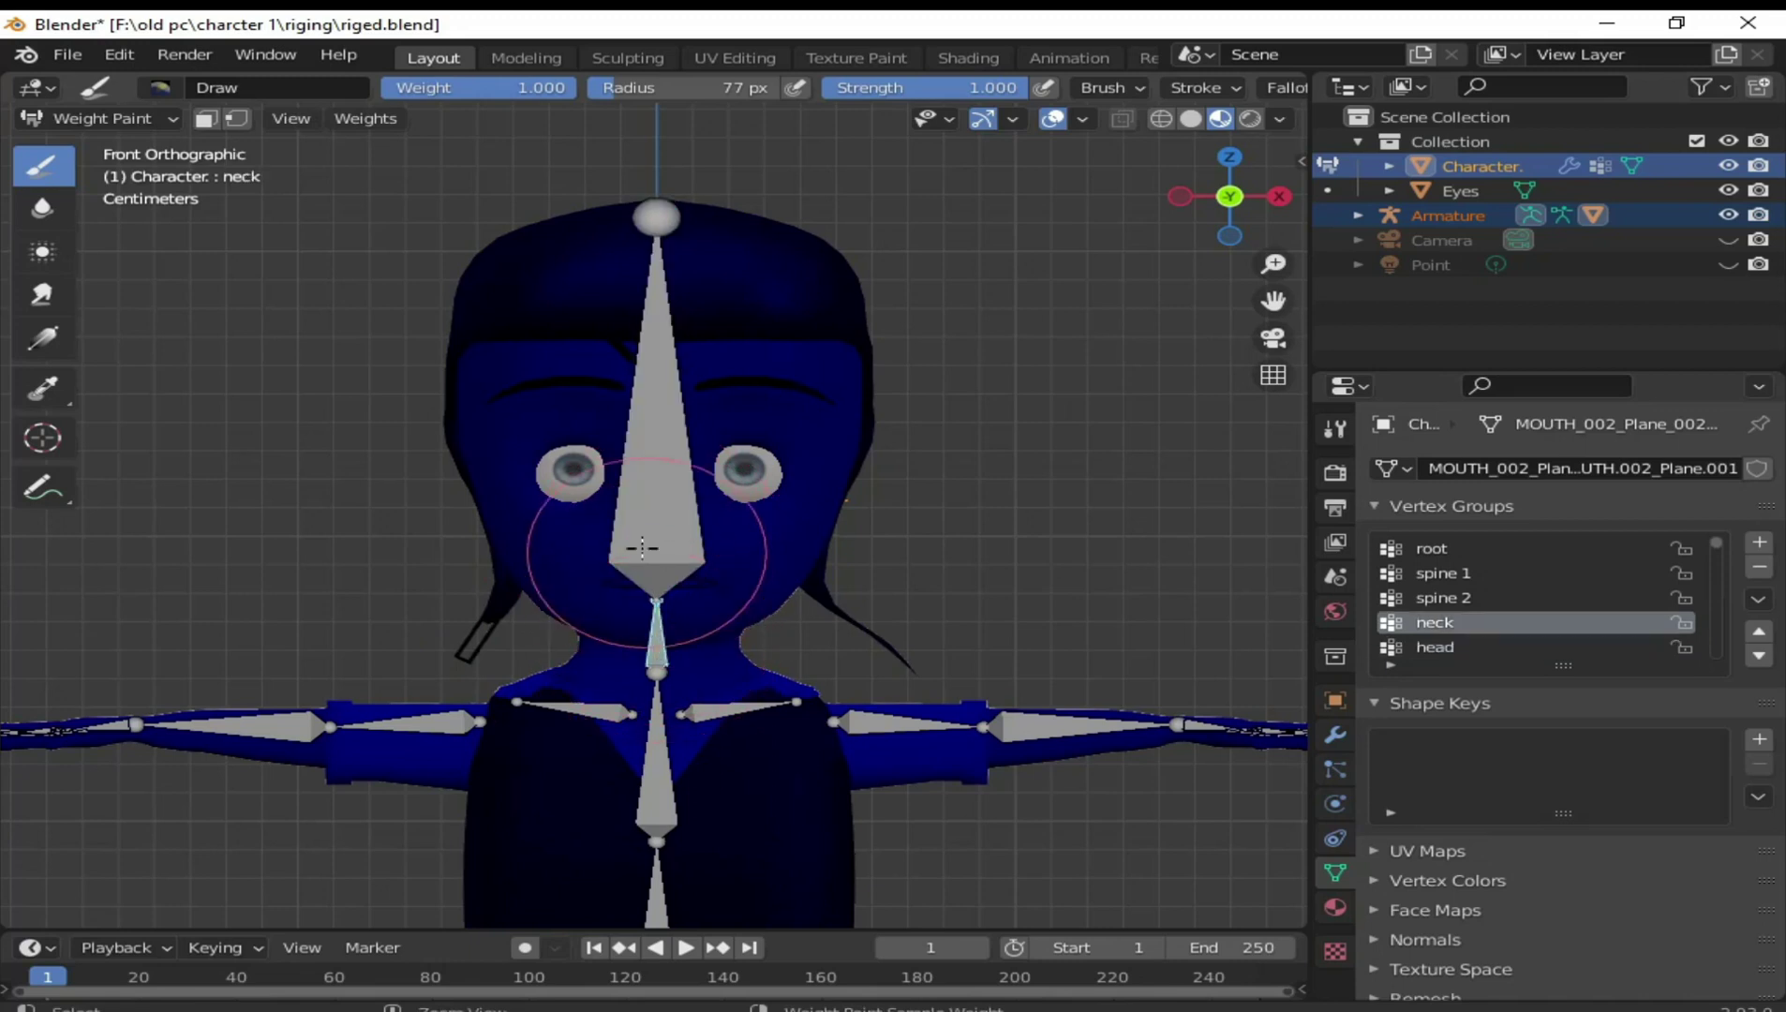
pyautogui.keyDown('ctrl'); pyautogui.click(657, 644); pyautogui.keyUp('ctrl')
pyautogui.keyDown('ctrl'); pyautogui.click(657, 645); pyautogui.keyUp('ctrl')
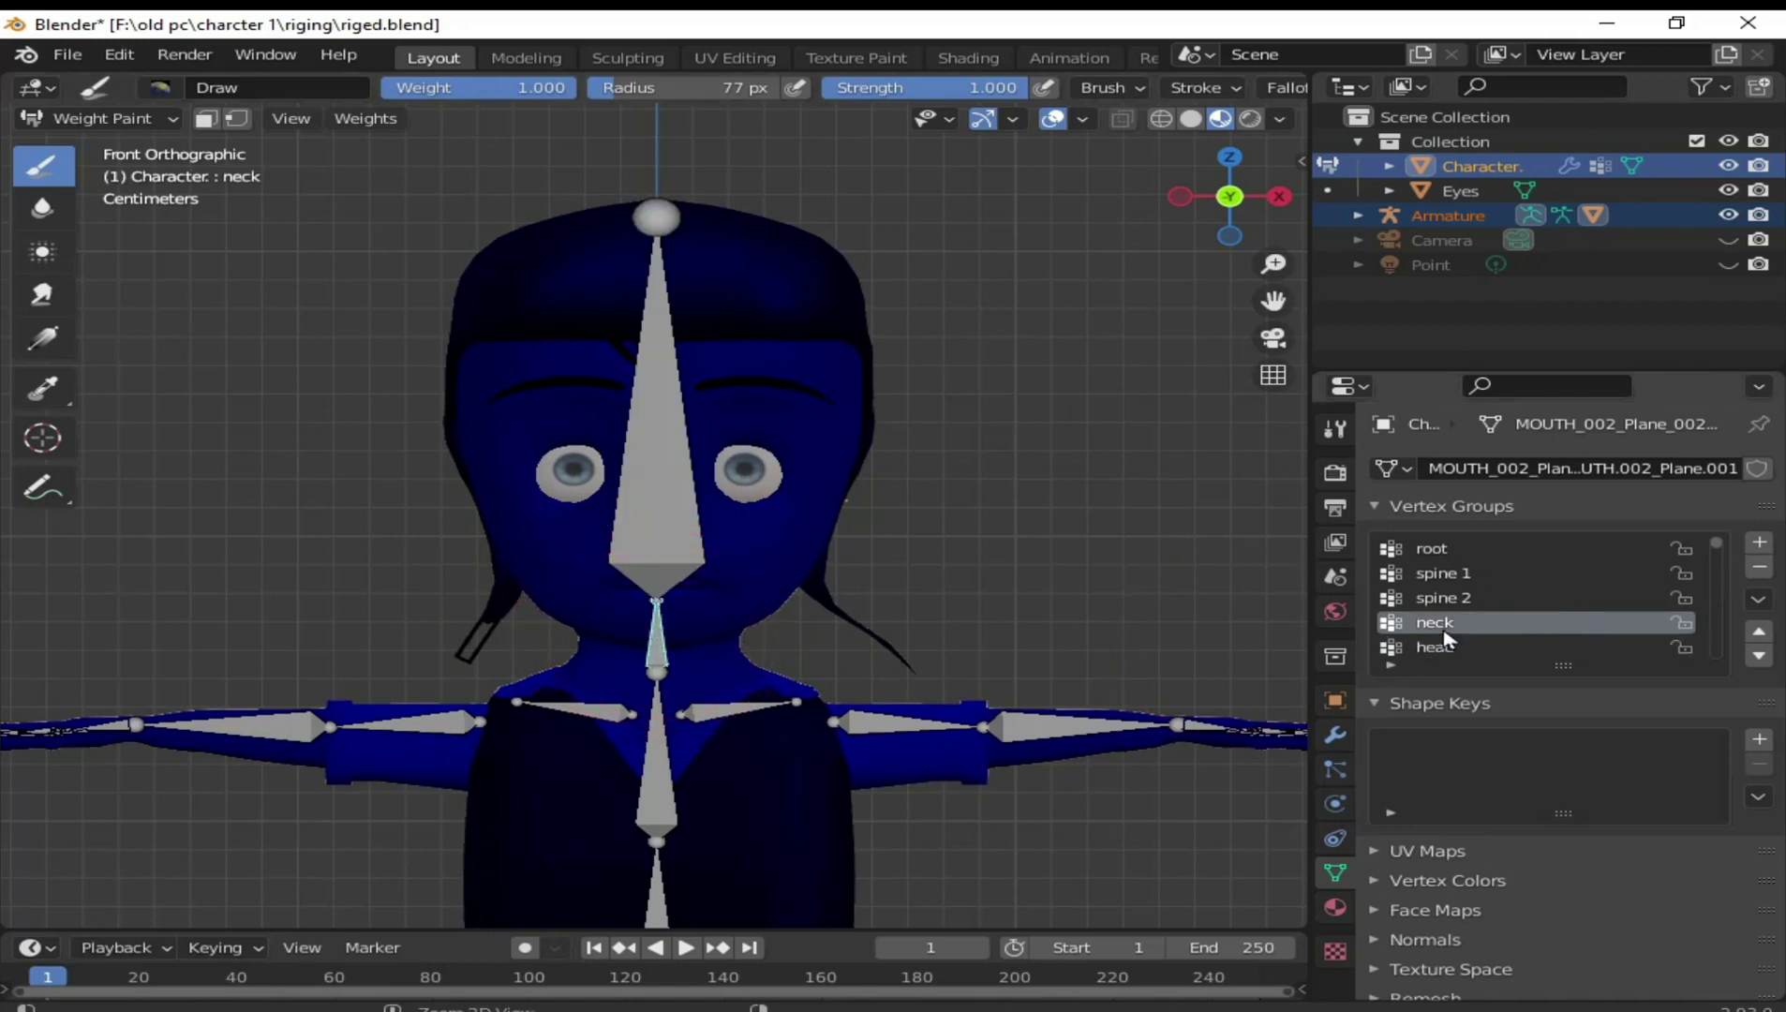
pyautogui.keyDown('ctrl'); pyautogui.click(673, 494); pyautogui.keyUp('ctrl')
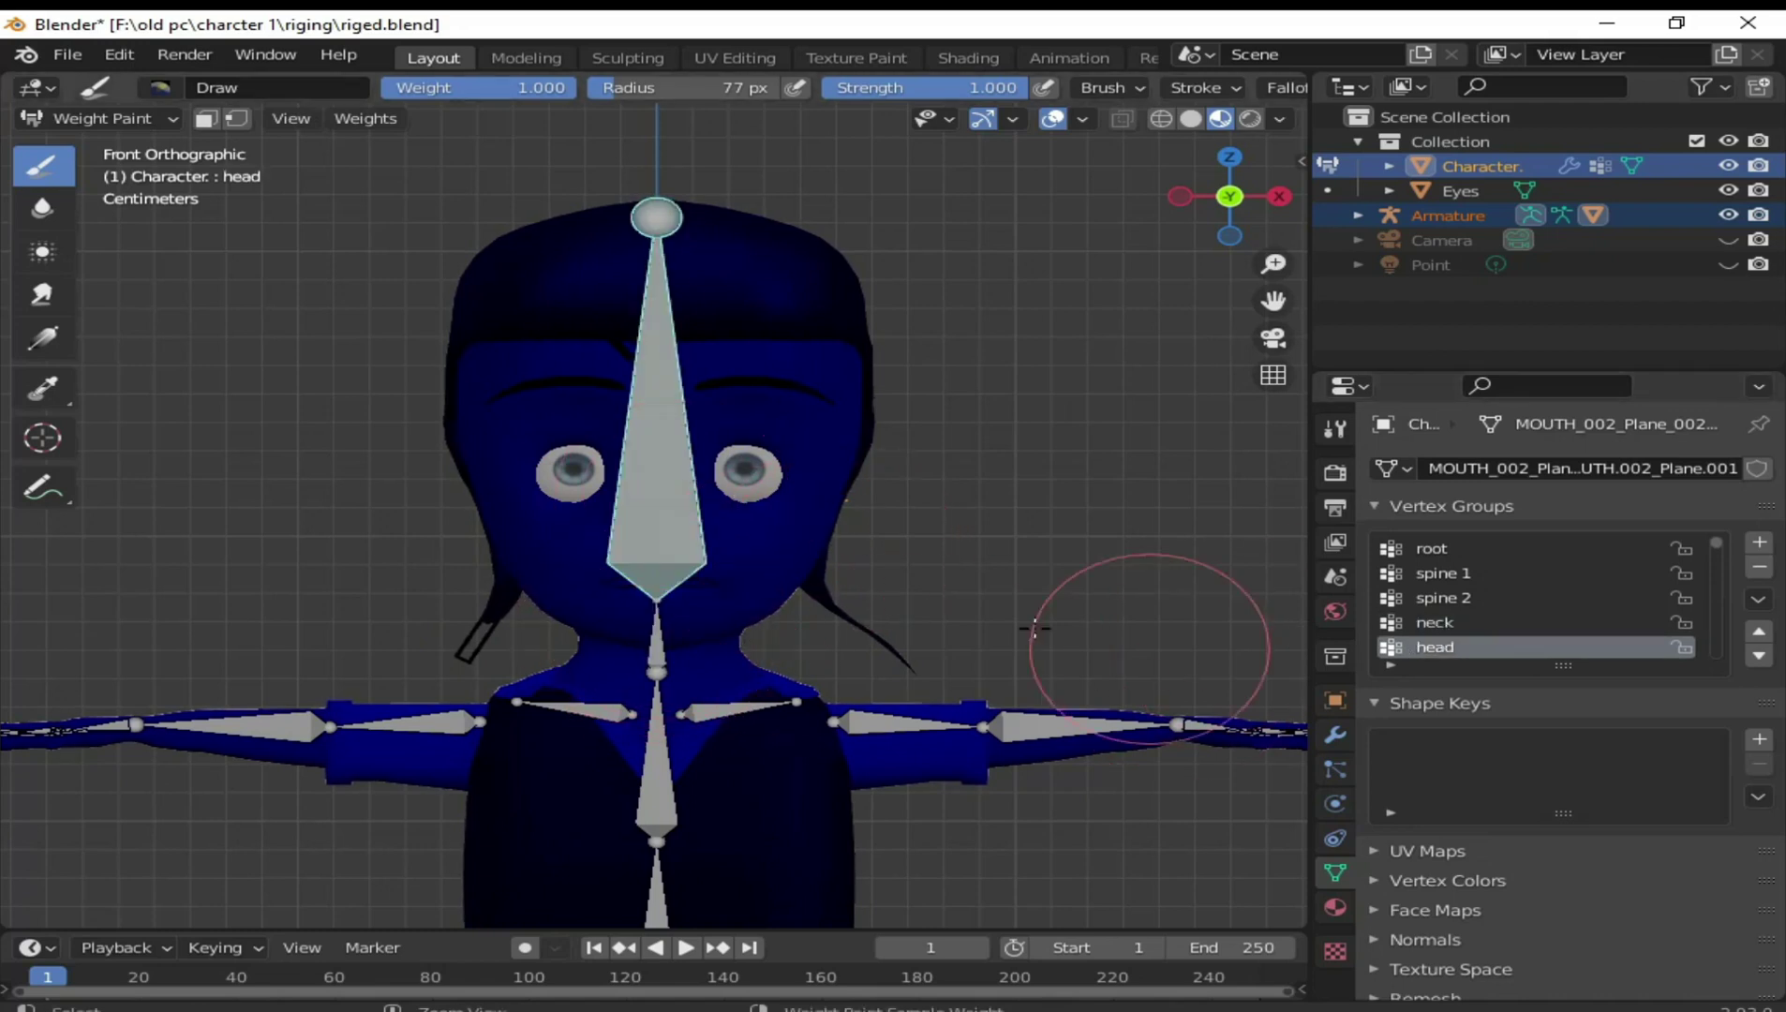
pyautogui.scroll(-1, 787, 549)
pyautogui.scroll(-1, 778, 572)
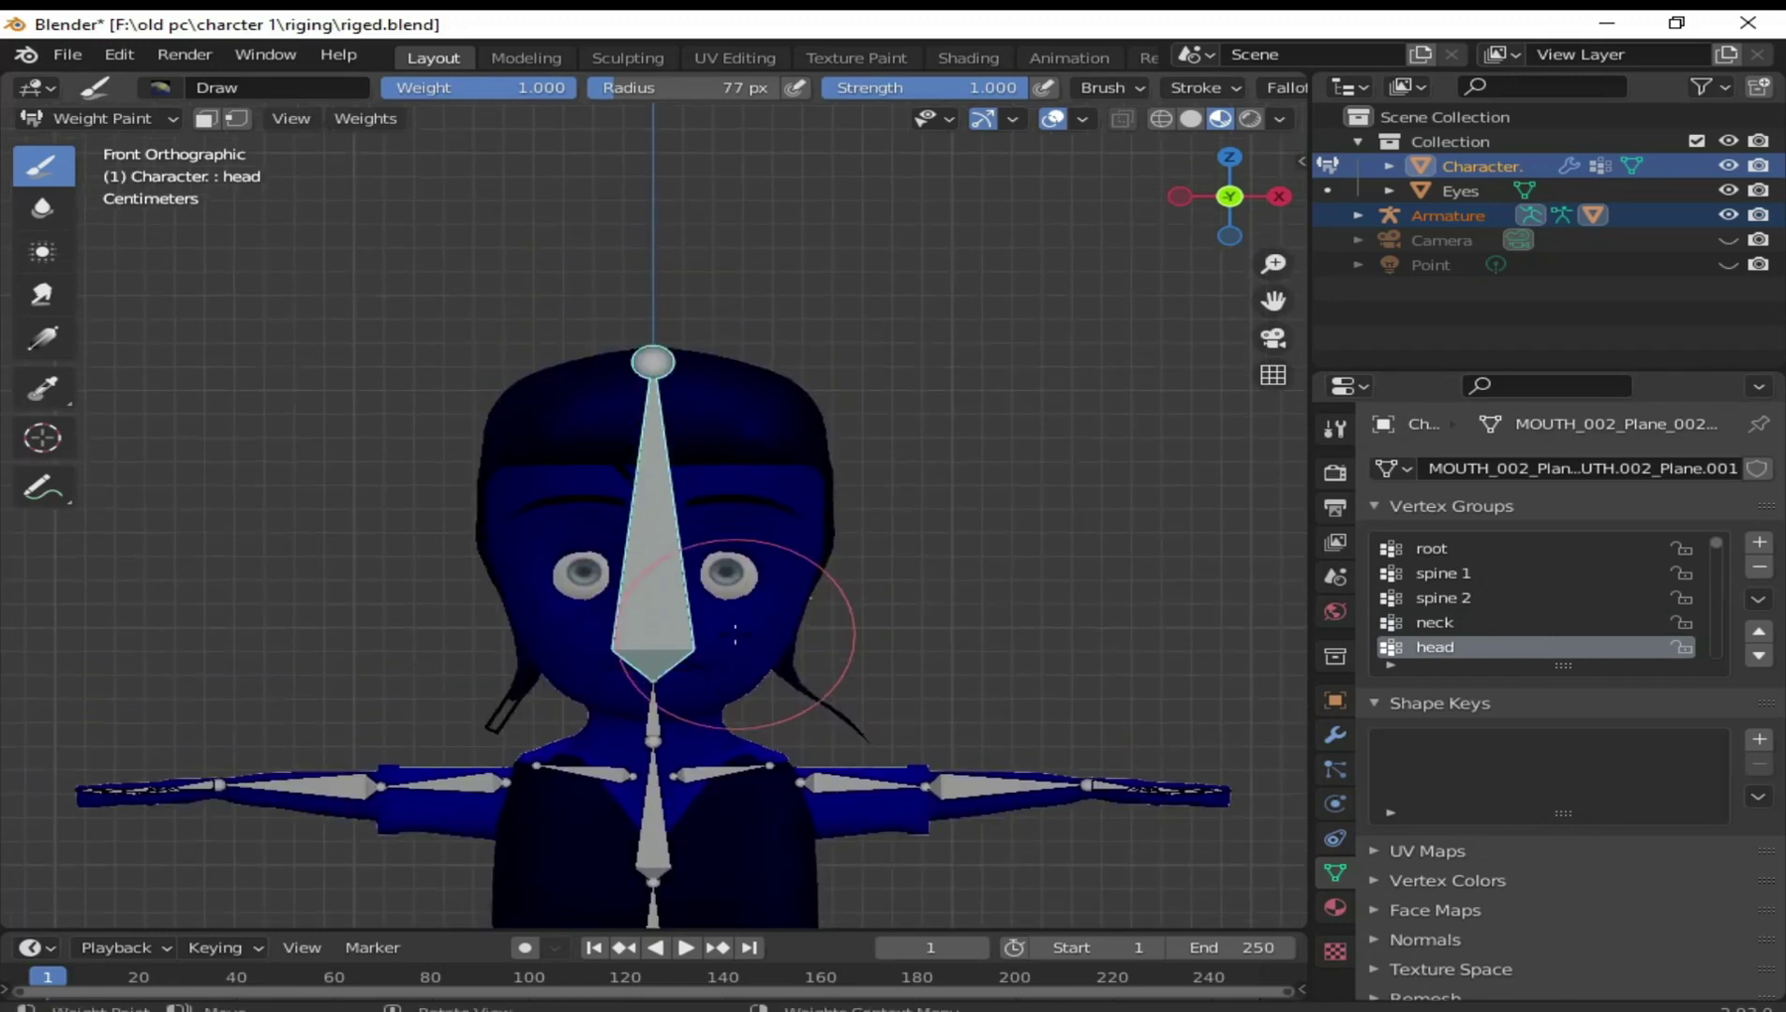
pyautogui.scroll(1, 735, 620)
pyautogui.scroll(1, 740, 646)
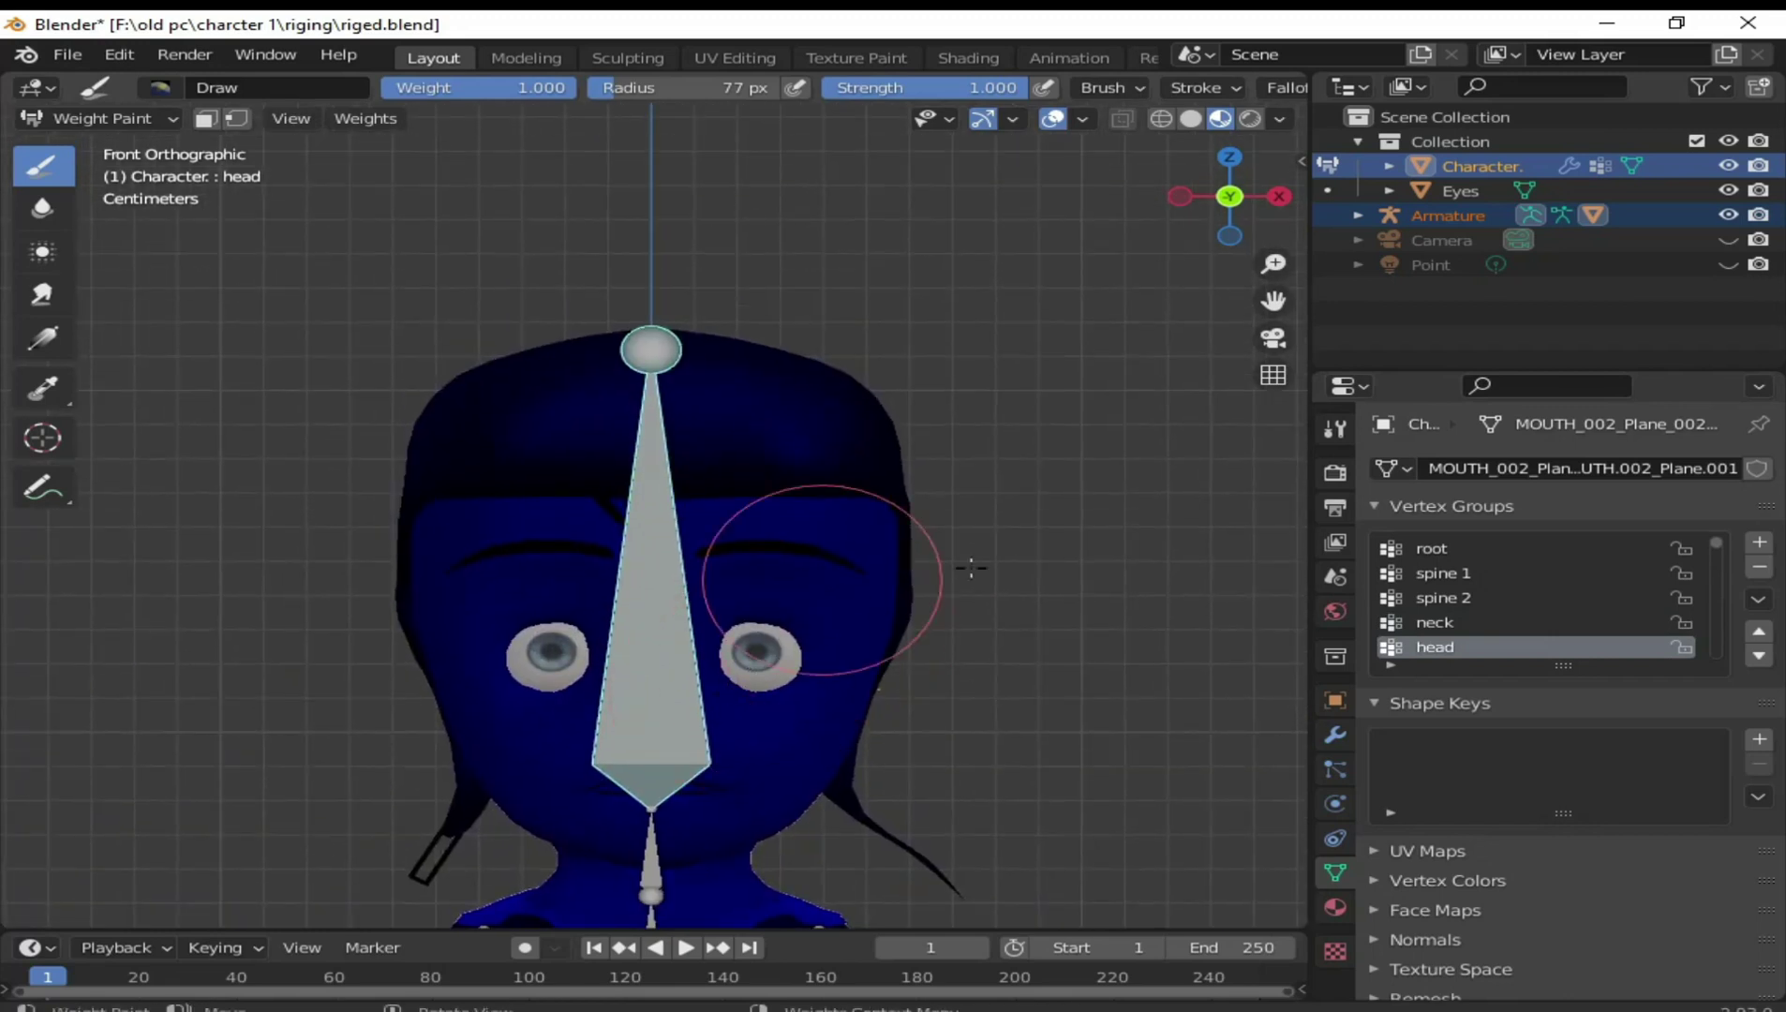
# Change the weight brush's Falloff Shape from Sphere to Projected in the sidebar Tool settings
pyautogui.click(1297, 162)
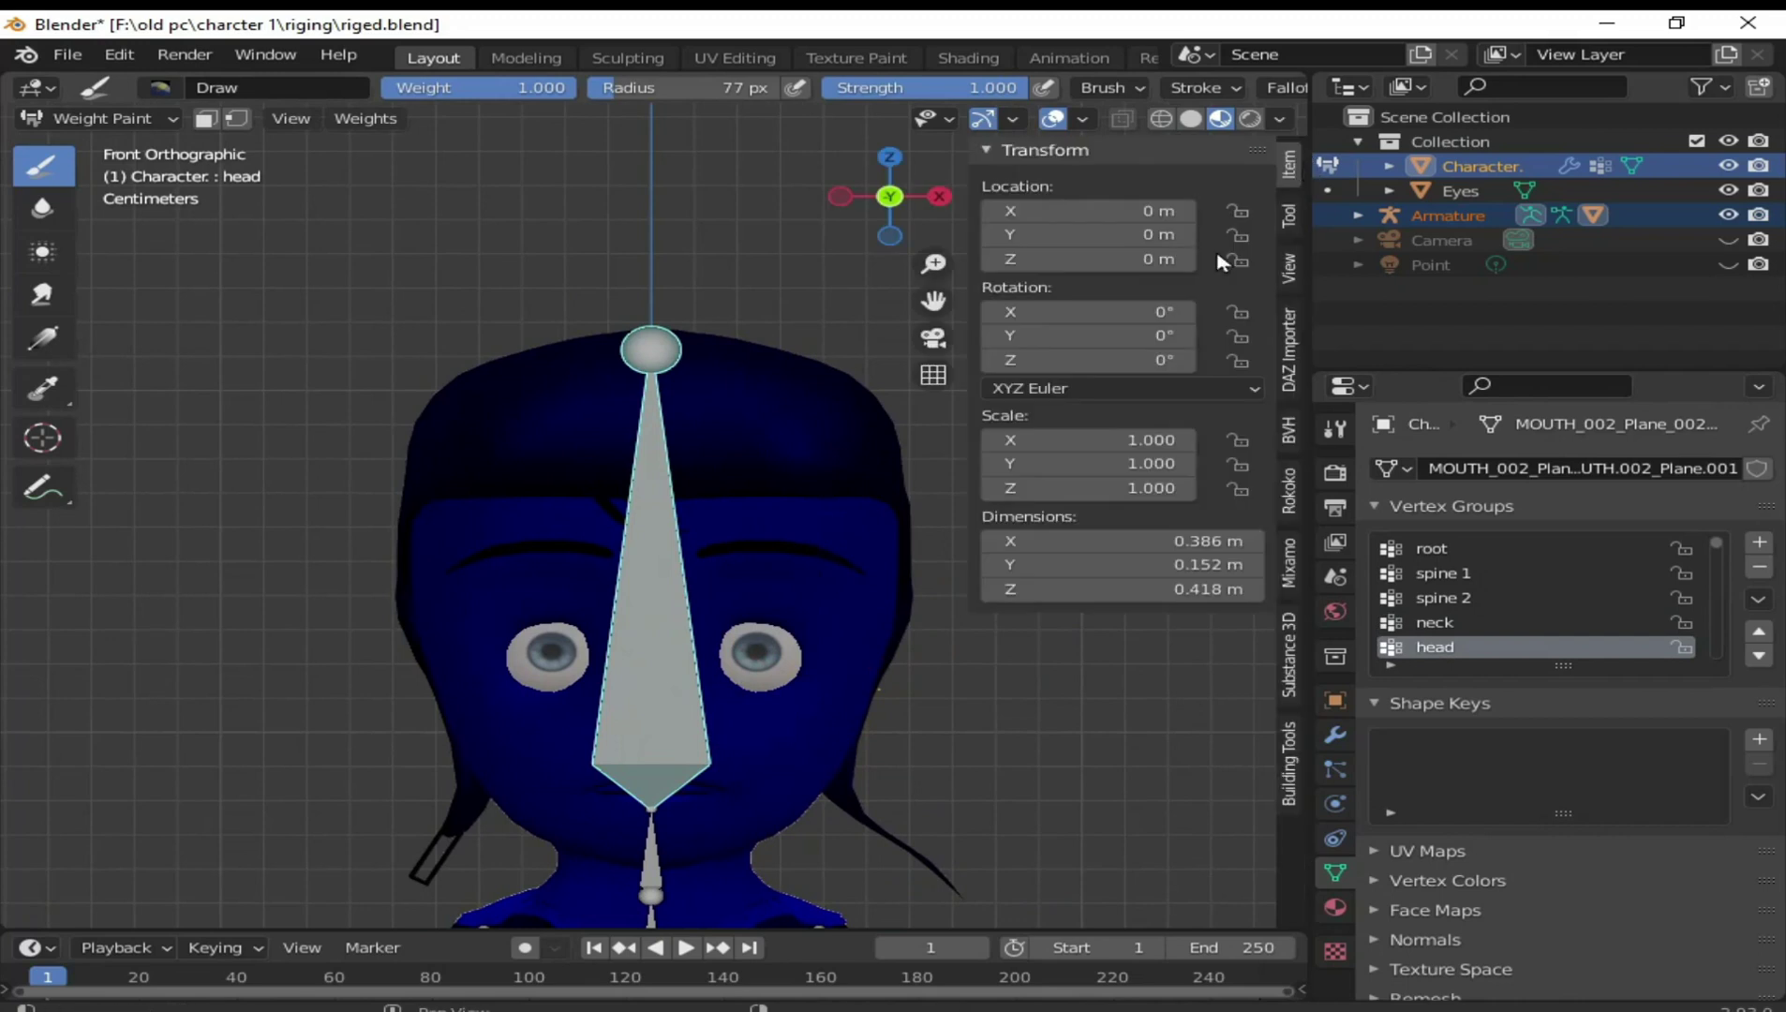
pyautogui.click(1291, 222)
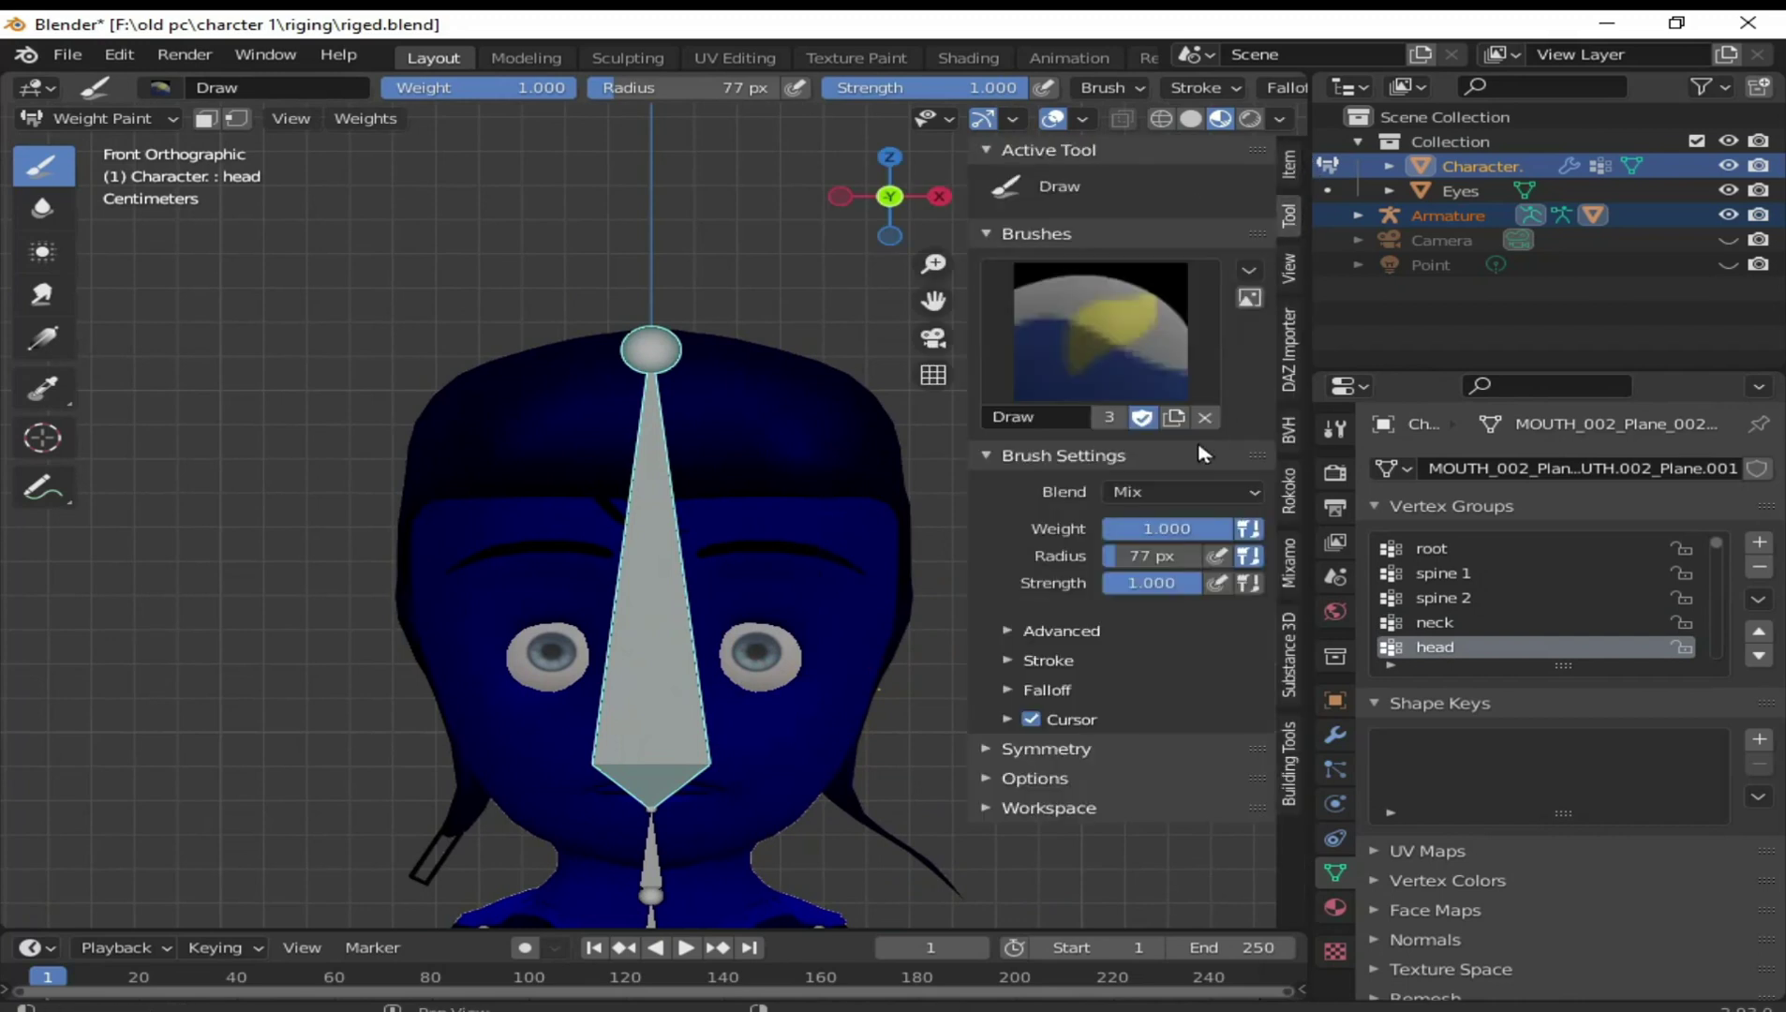
pyautogui.click(1018, 637)
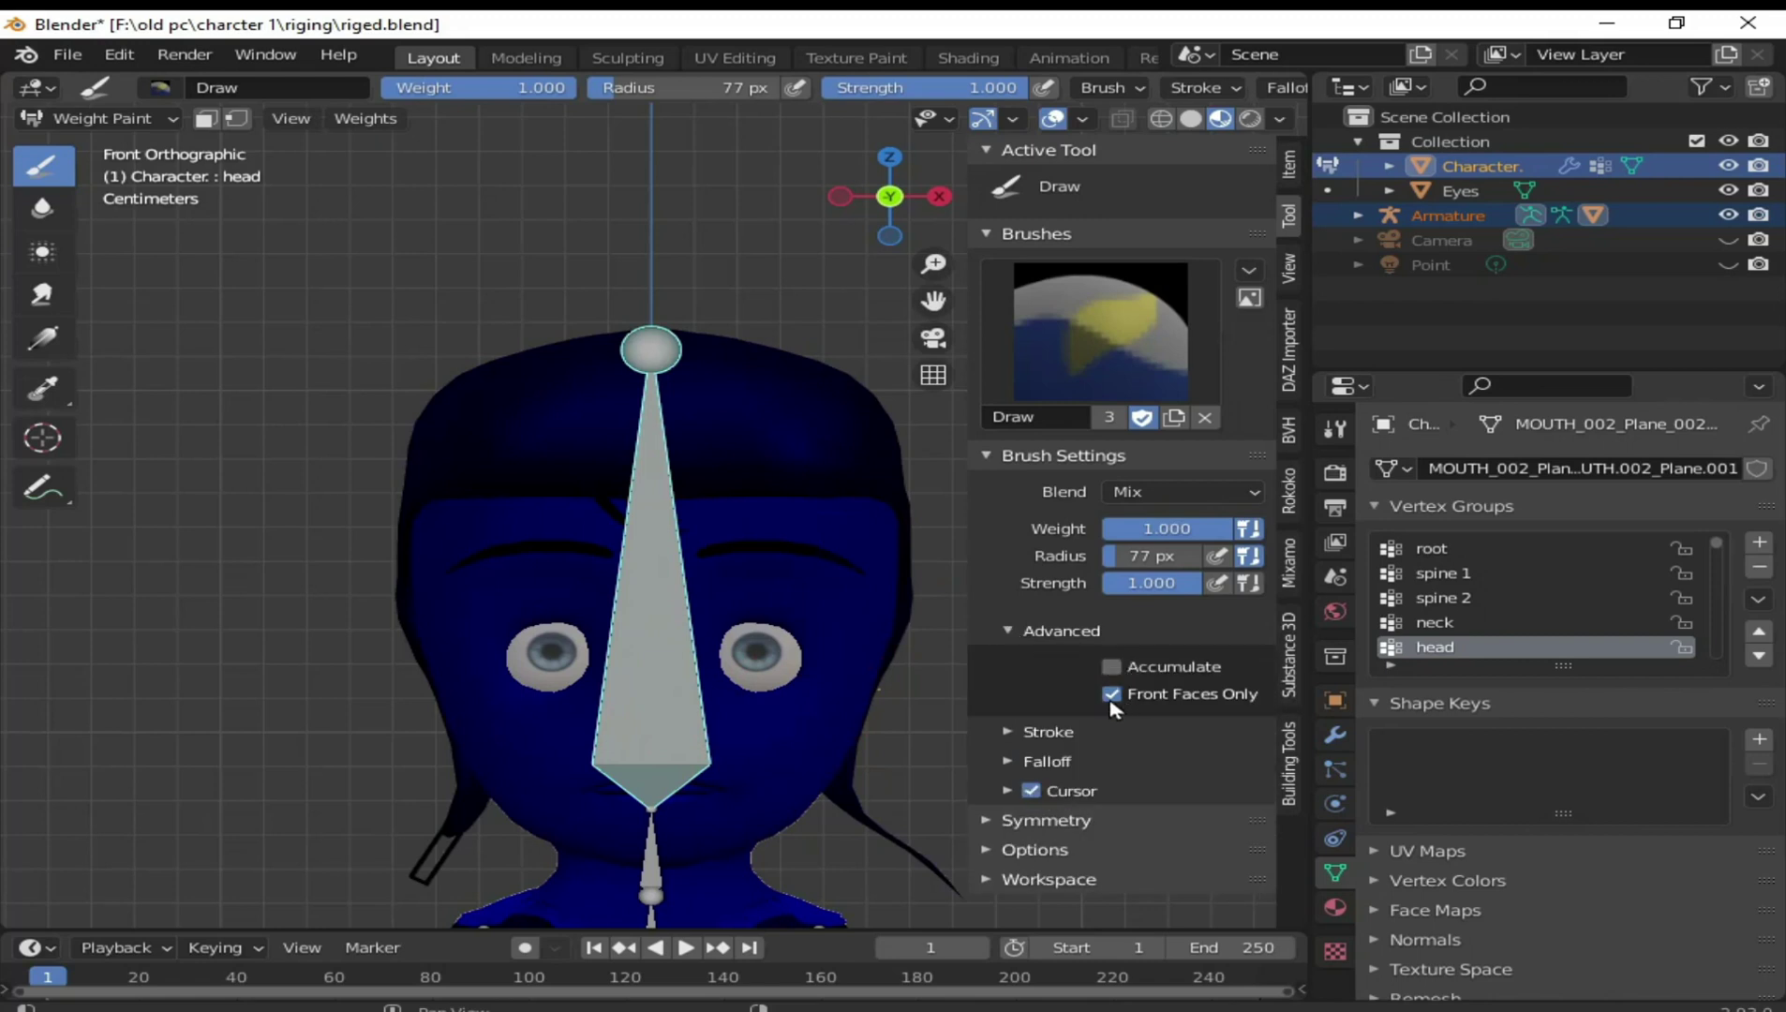
pyautogui.click(1019, 644)
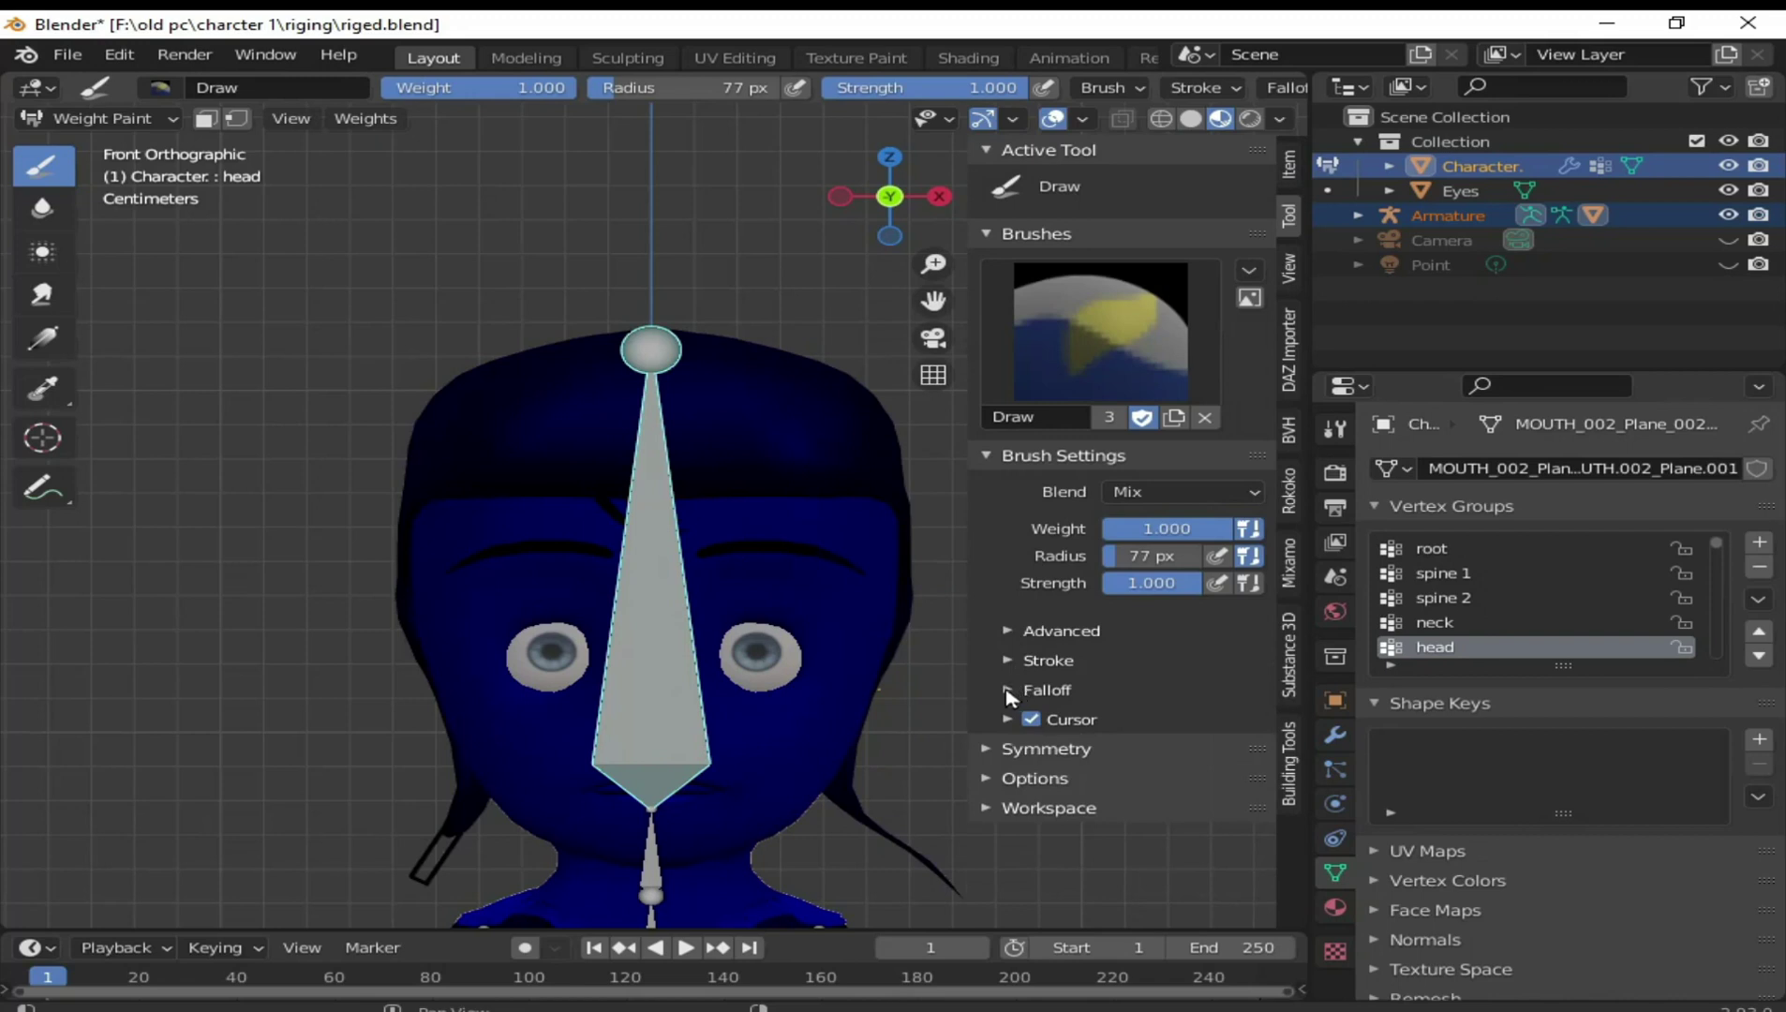
pyautogui.click(1009, 690)
pyautogui.scroll(-4, 1097, 726)
pyautogui.scroll(-2, 1115, 745)
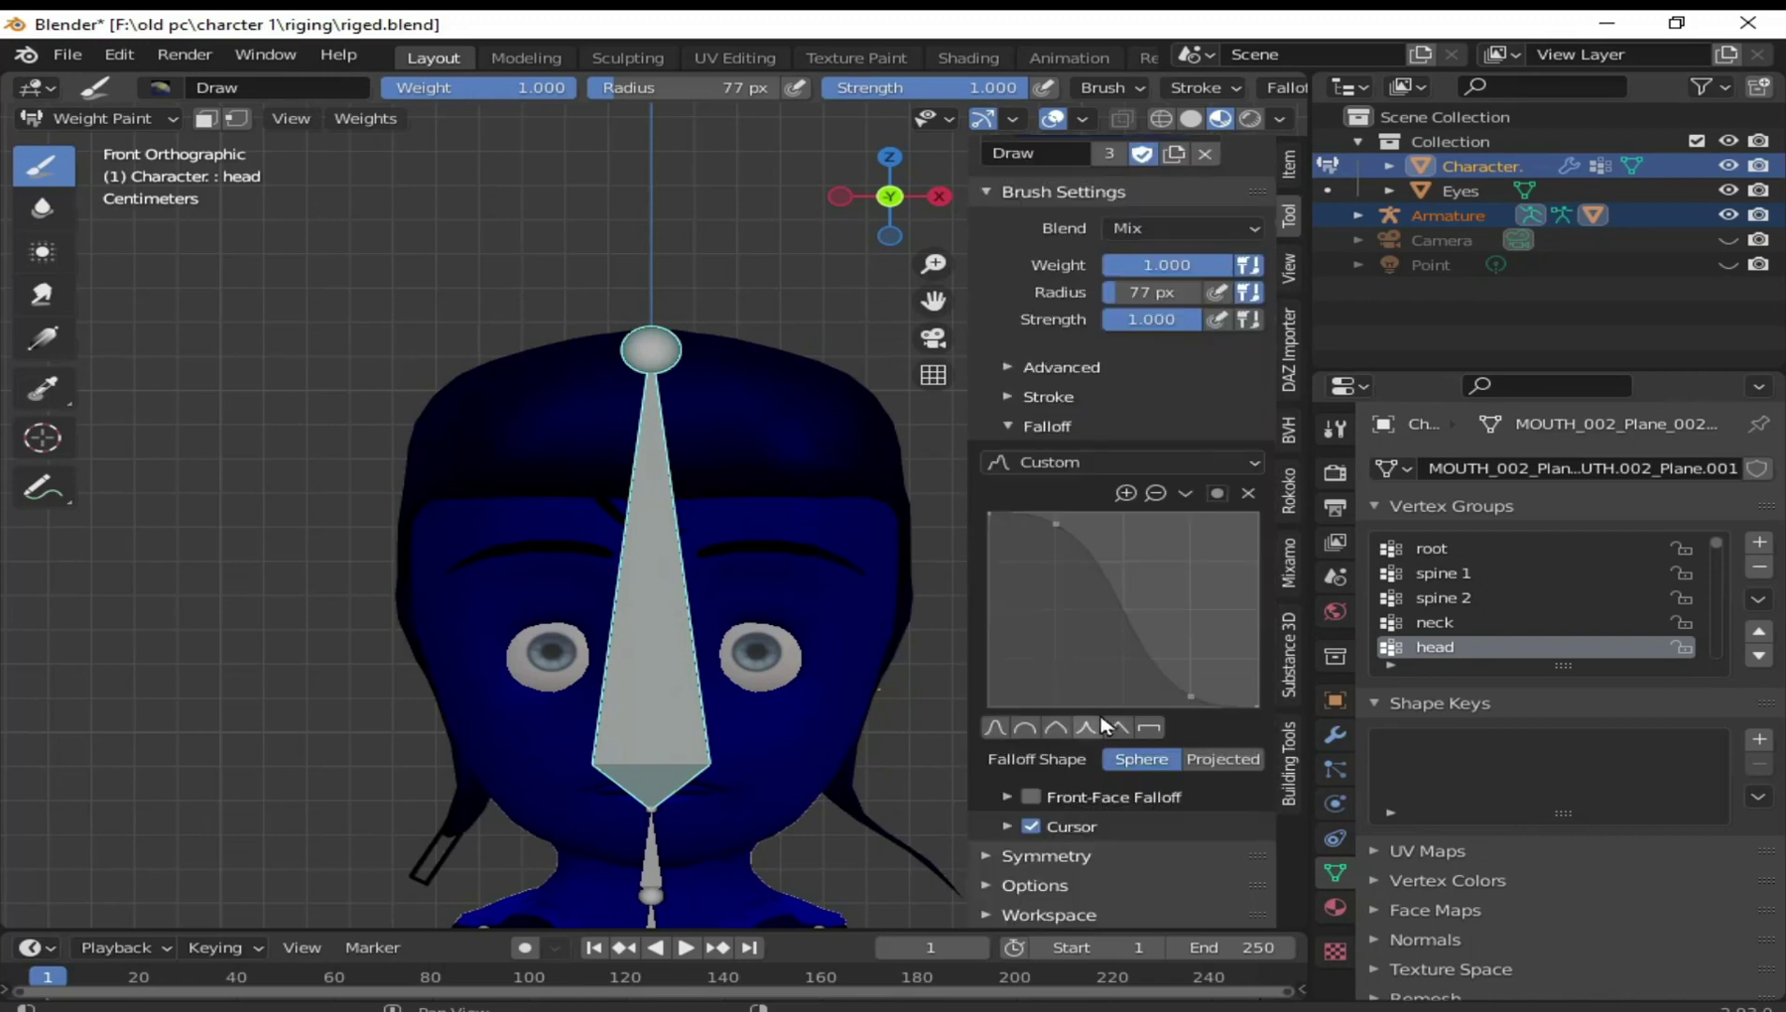
pyautogui.click(1204, 766)
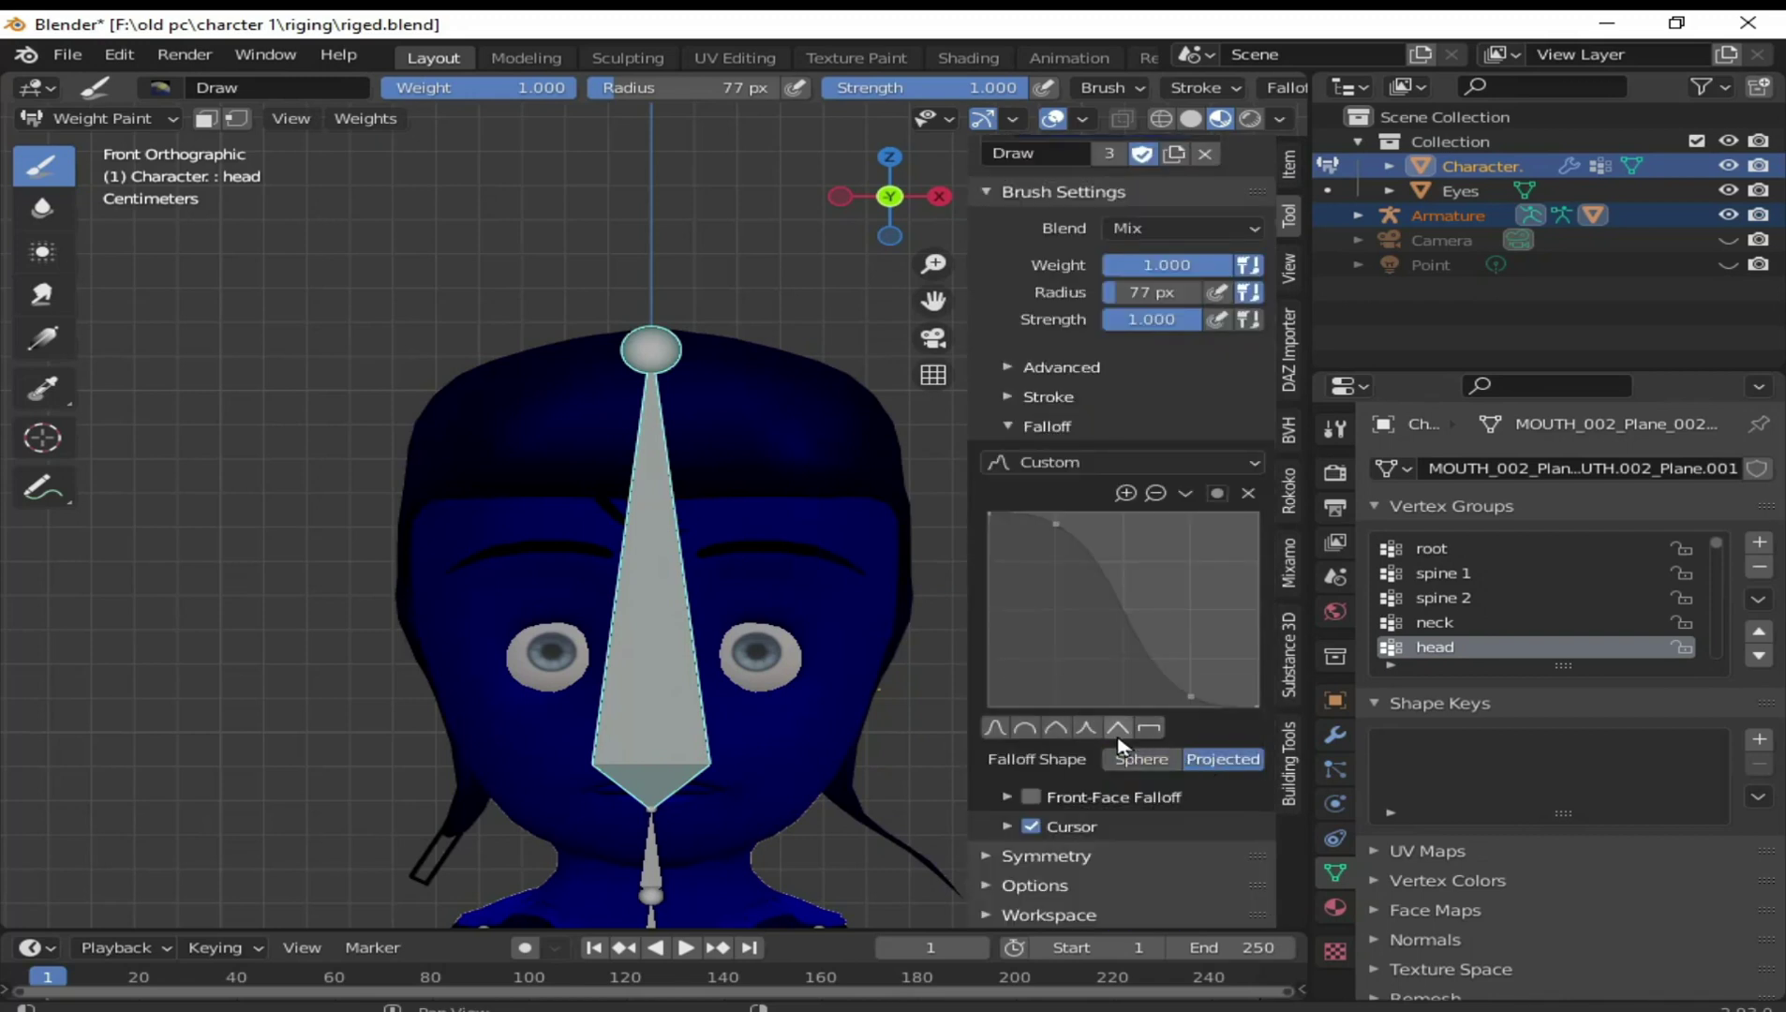
pyautogui.click(1011, 431)
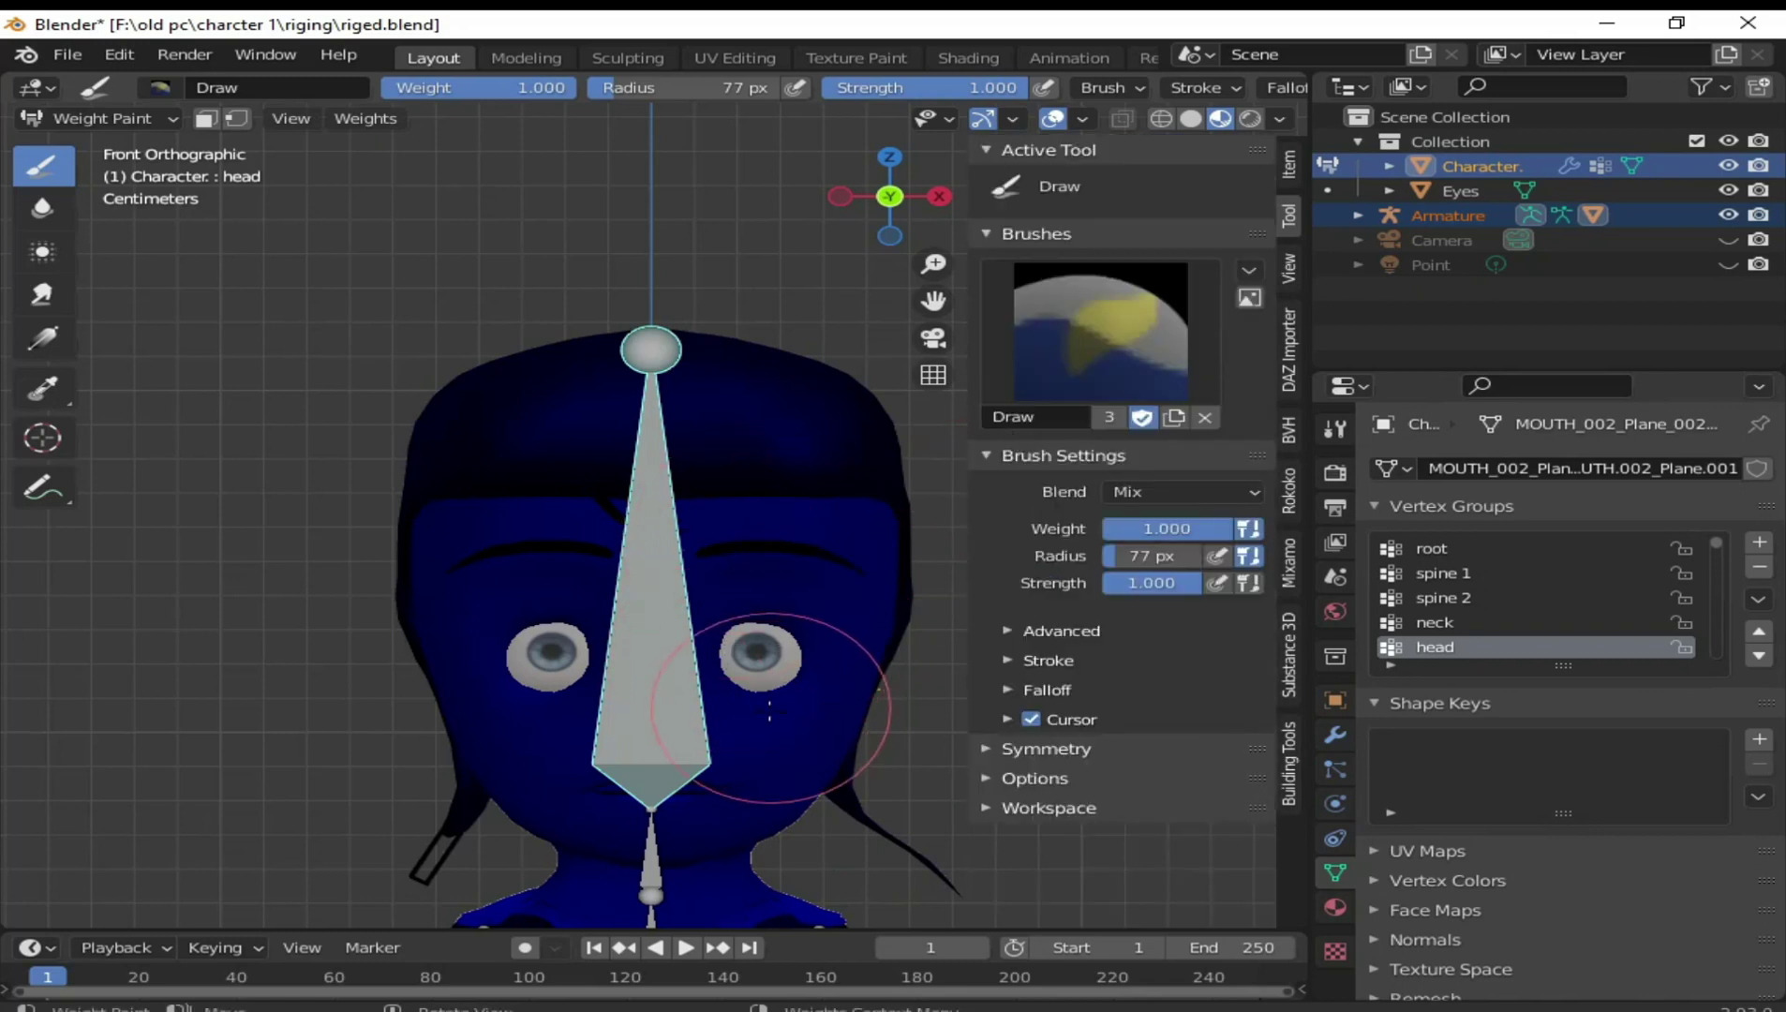
pyautogui.keyDown('shift'); pyautogui.moveTo(814, 658); pyautogui.dragTo(722, 604, button='middle'); pyautogui.keyUp('shift')
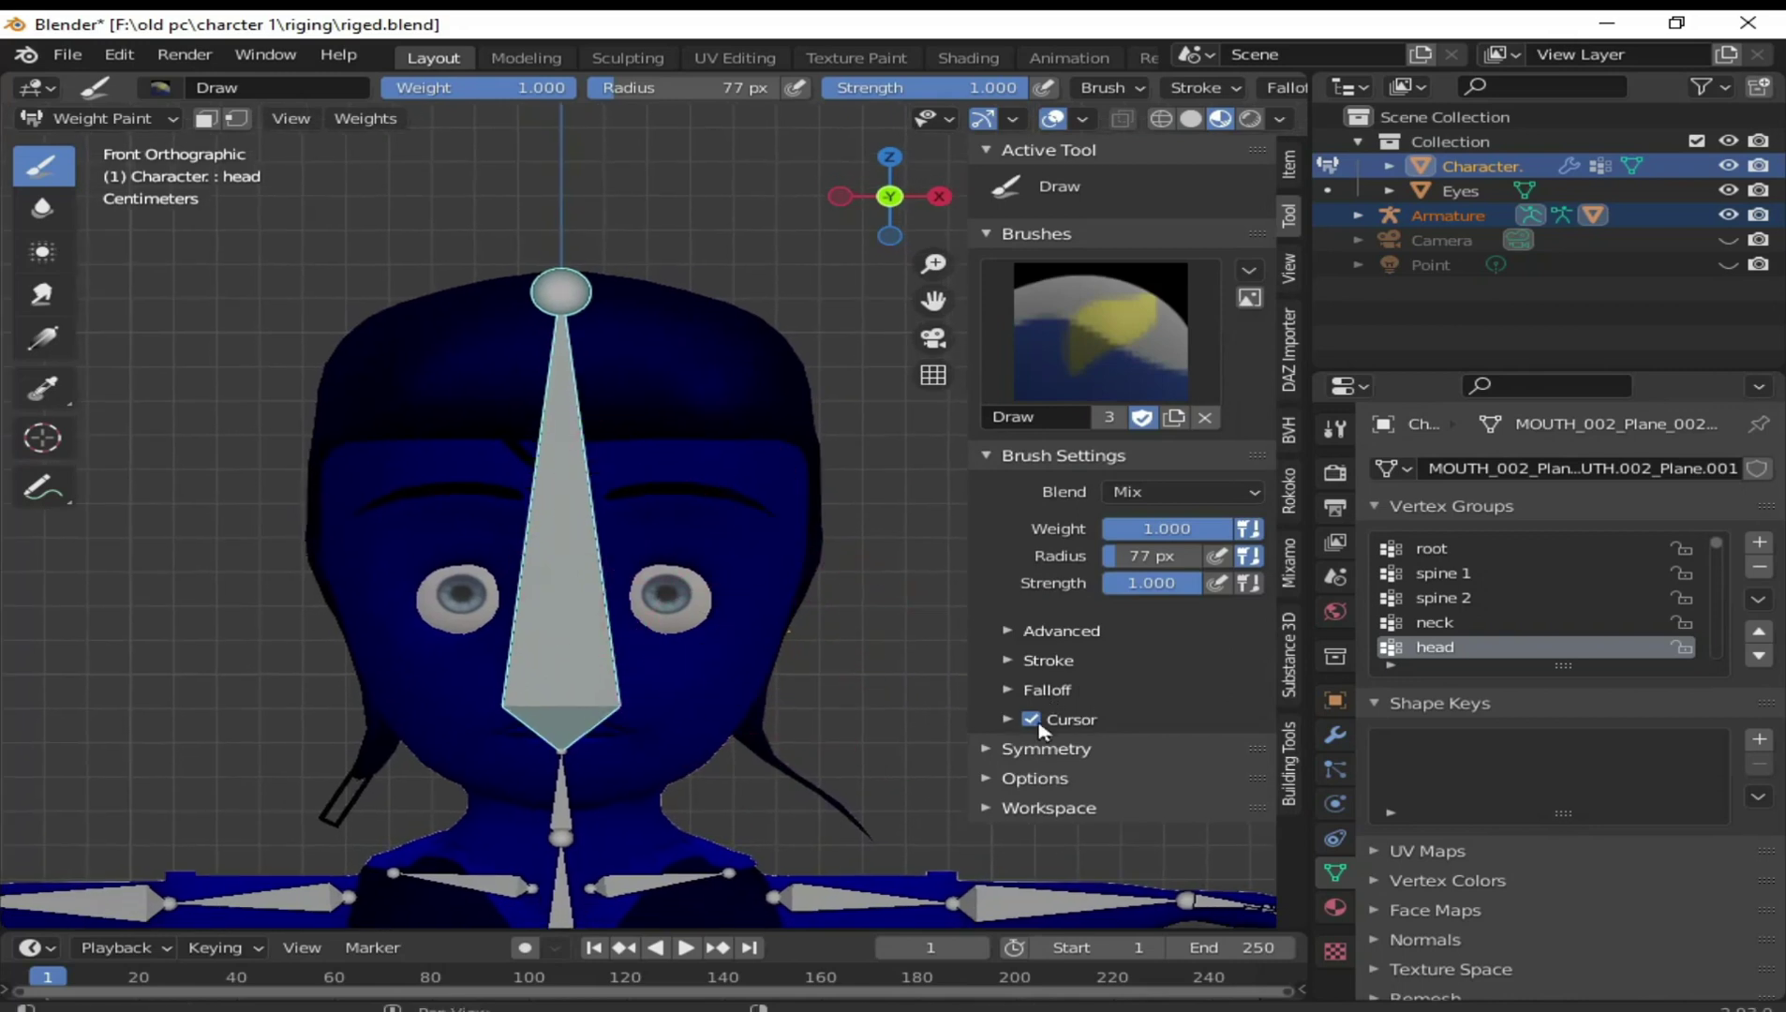
# Enable Mirror X symmetry with Mirror Vertex Groups turned off
pyautogui.click(993, 755)
pyautogui.scroll(-2, 1124, 777)
pyautogui.click(1128, 737)
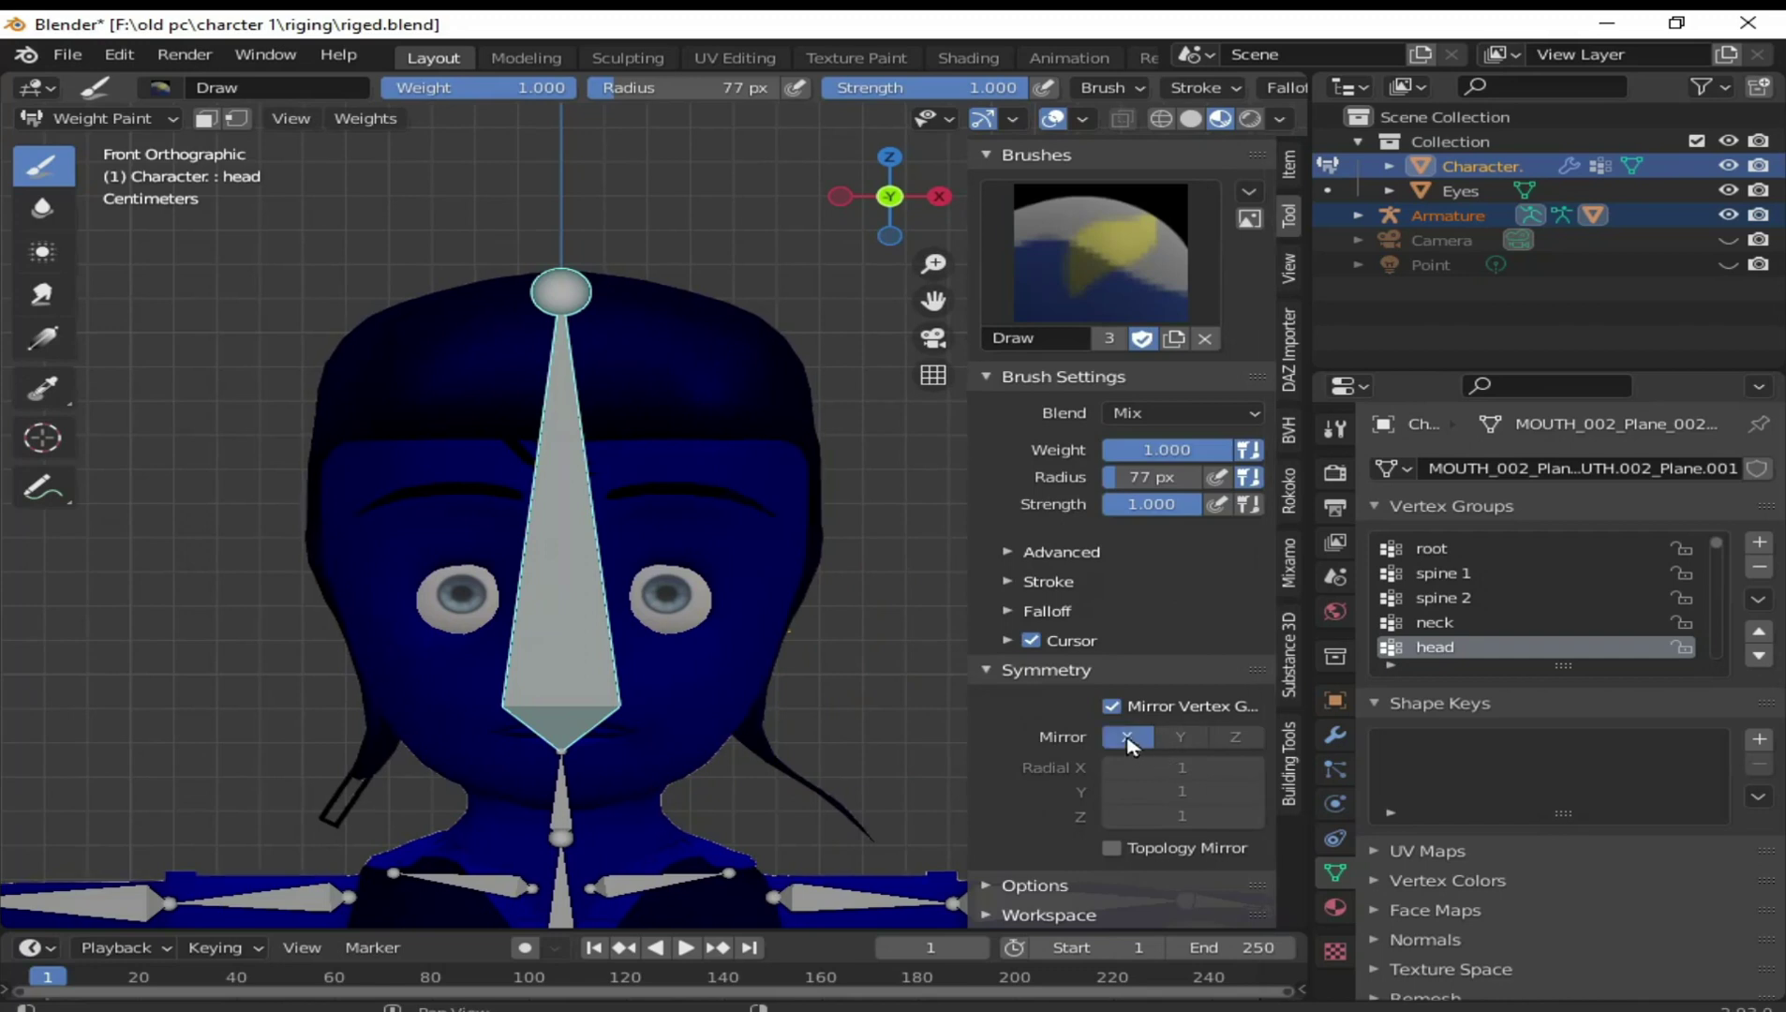
pyautogui.click(1110, 707)
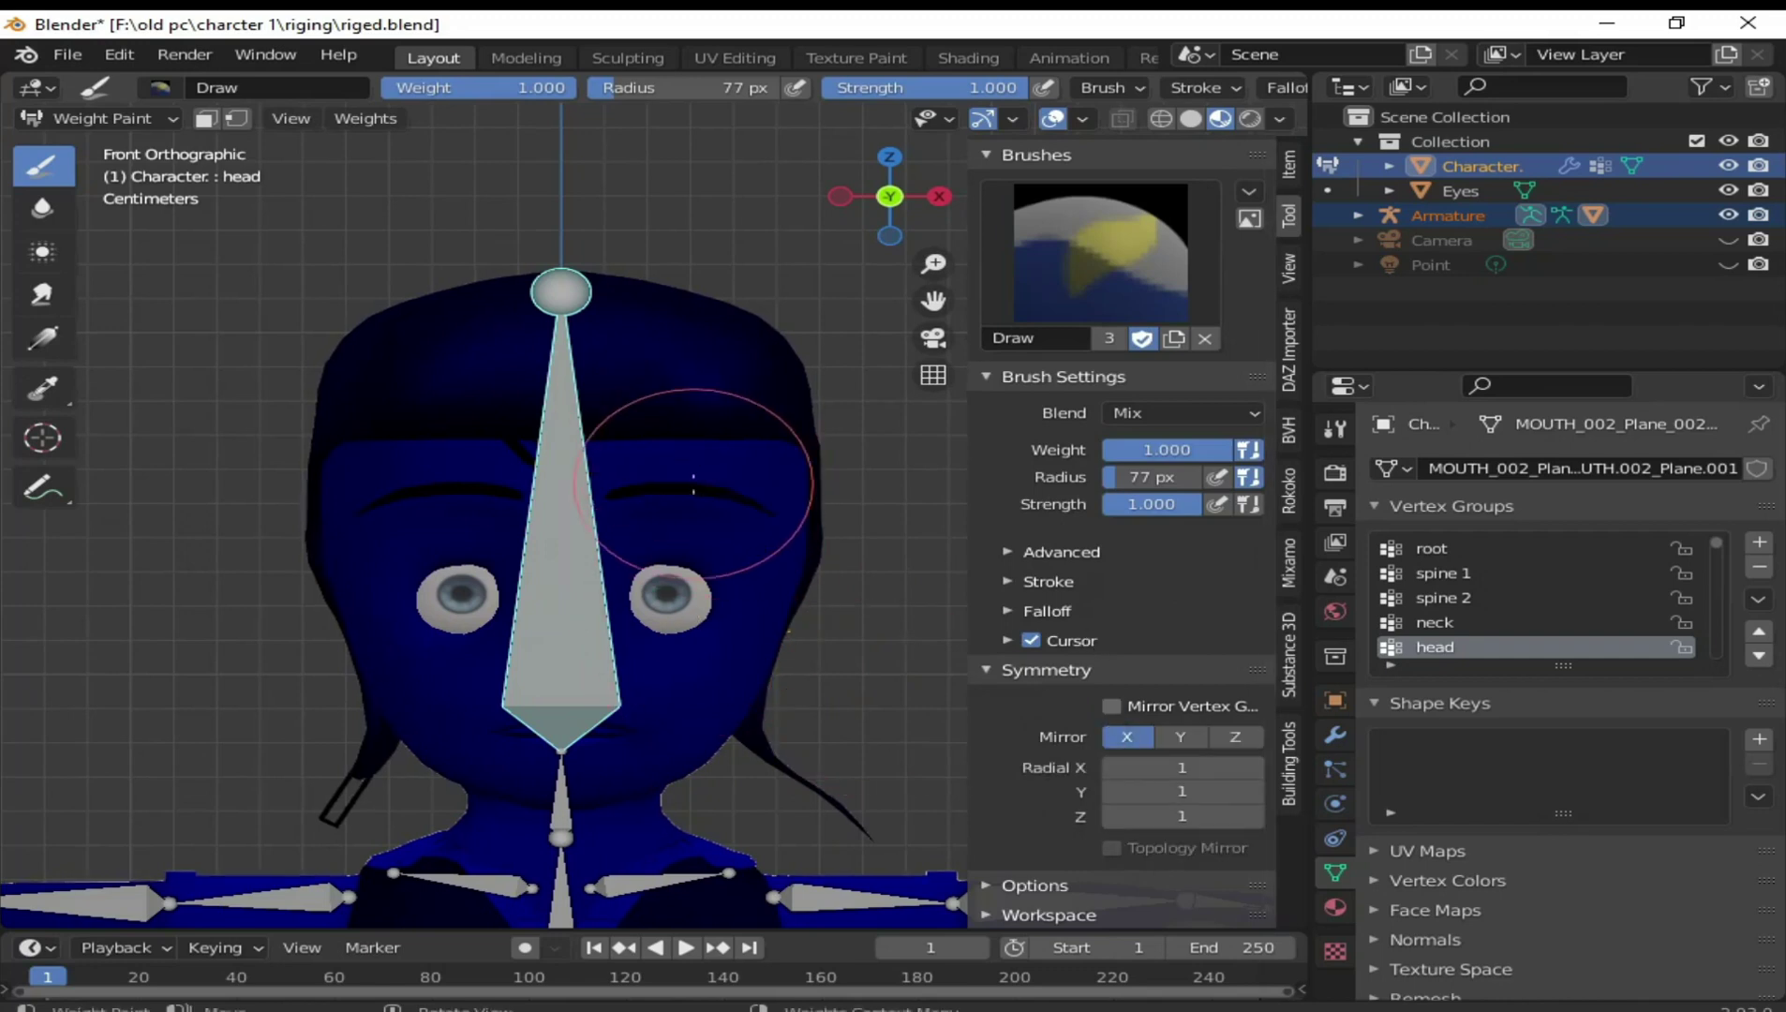
# Paint the head, forehead and face to full head weight, then test-rotate the head bone
pyautogui.moveTo(682, 446)
pyautogui.mouseDown()
pyautogui.moveTo(468, 523)
pyautogui.moveTo(709, 558)
pyautogui.mouseUp()
pyautogui.moveTo(710, 557)
pyautogui.mouseDown(button='middle')
pyautogui.moveTo(291, 570)
pyautogui.moveTo(251, 590)
pyautogui.mouseUp(button='middle')
pyautogui.moveTo(716, 510)
pyautogui.mouseDown(button='middle')
pyautogui.moveTo(764, 593)
pyautogui.moveTo(764, 556)
pyautogui.mouseUp(button='middle')
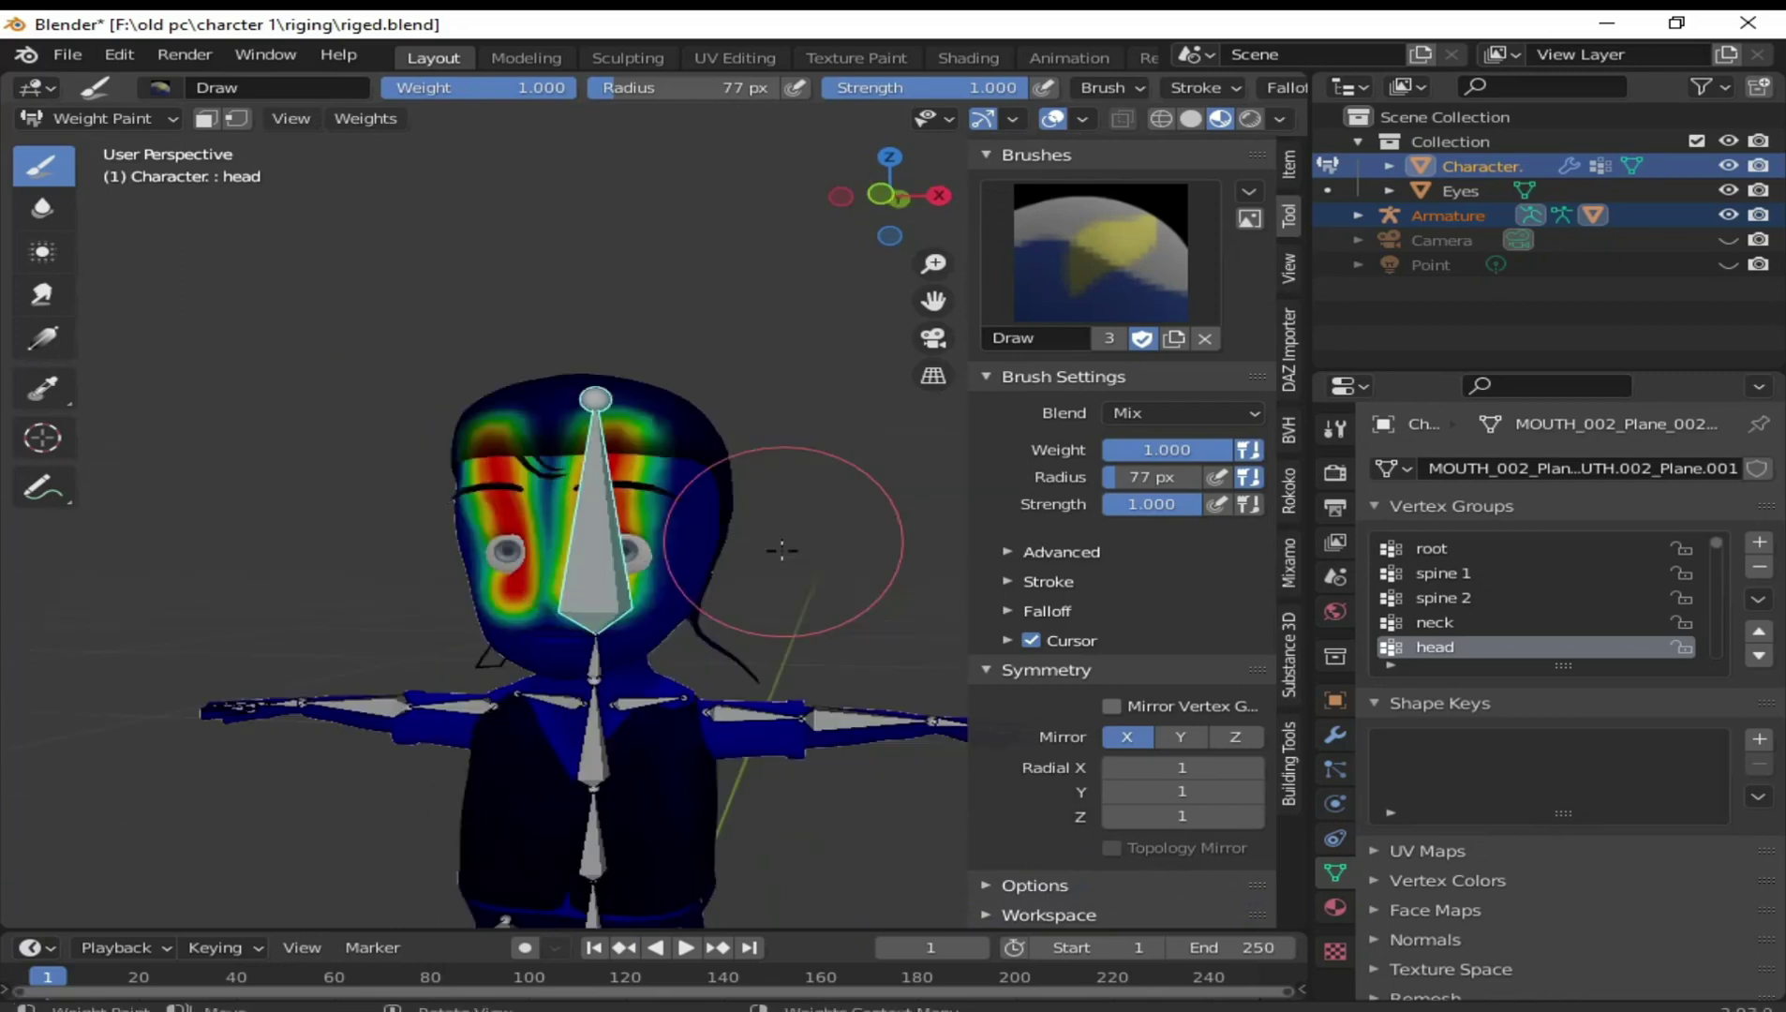
pyautogui.moveTo(756, 524); pyautogui.dragTo(829, 553, button='middle')
pyautogui.scroll(3, 829, 552)
pyautogui.moveTo(637, 405)
pyautogui.mouseDown()
pyautogui.moveTo(453, 456)
pyautogui.moveTo(742, 436)
pyautogui.moveTo(531, 361)
pyautogui.mouseUp()
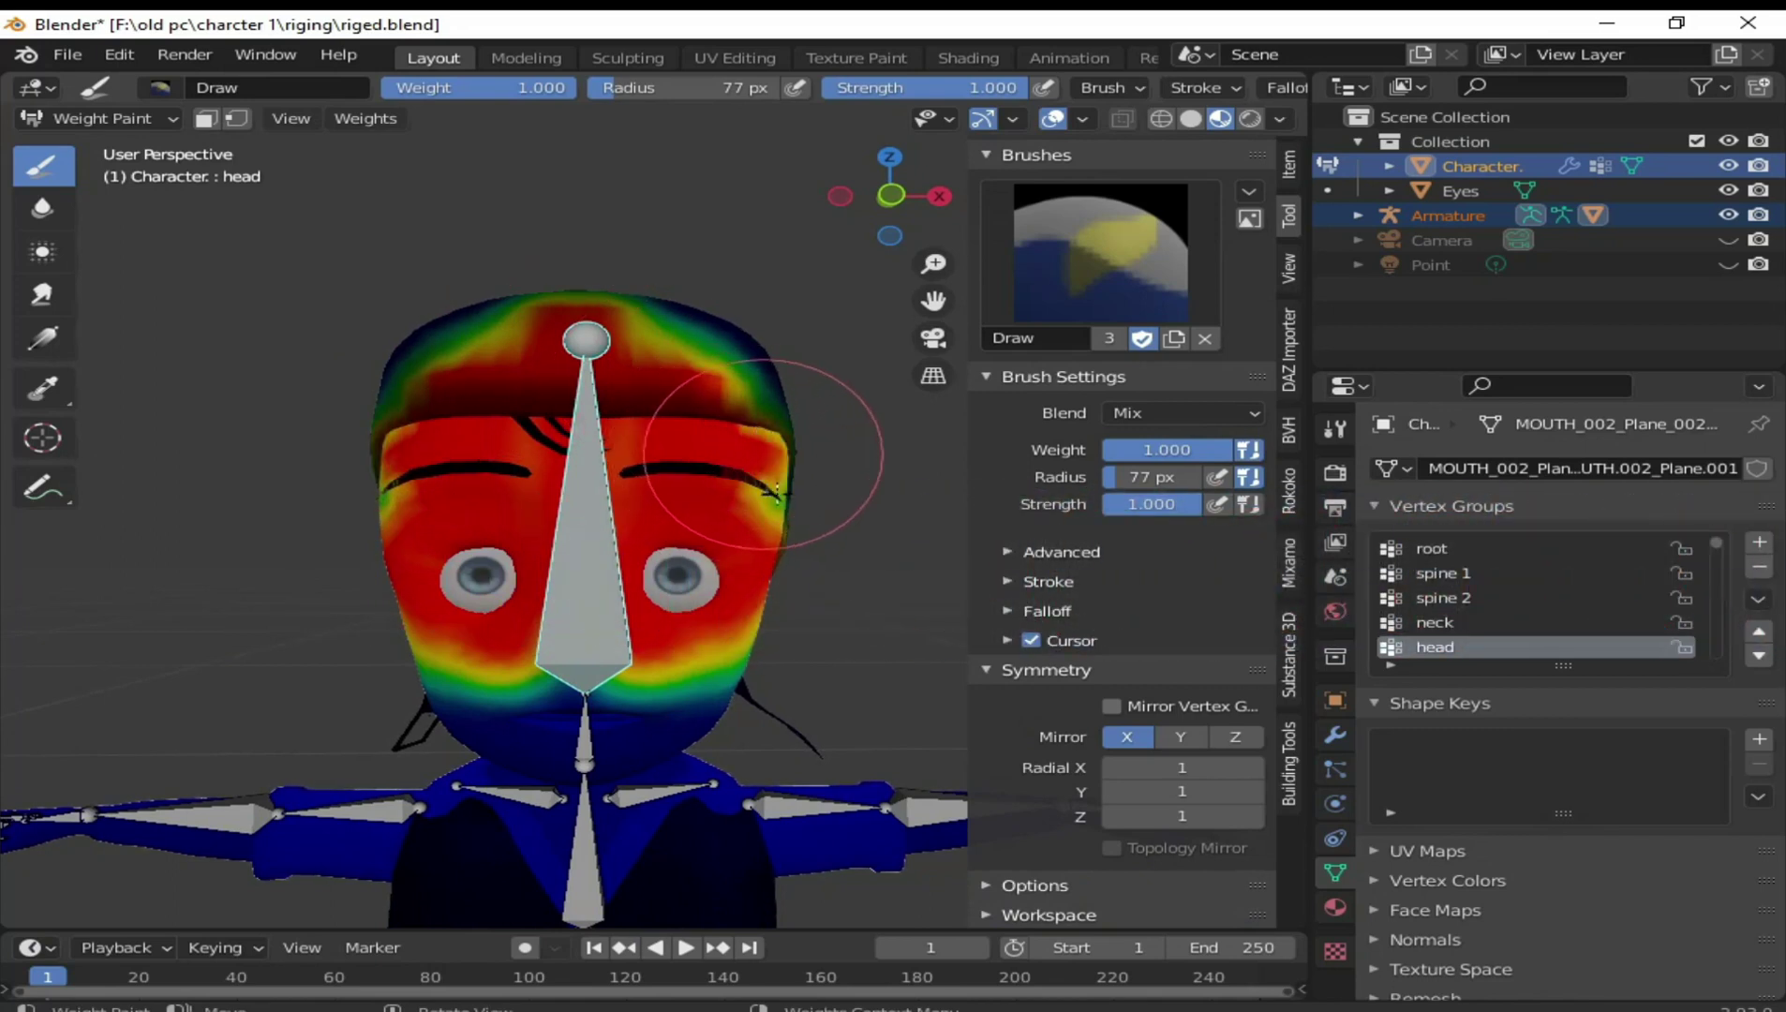
pyautogui.moveTo(675, 373)
pyautogui.mouseDown()
pyautogui.moveTo(646, 340)
pyautogui.moveTo(750, 304)
pyautogui.moveTo(728, 342)
pyautogui.mouseUp()
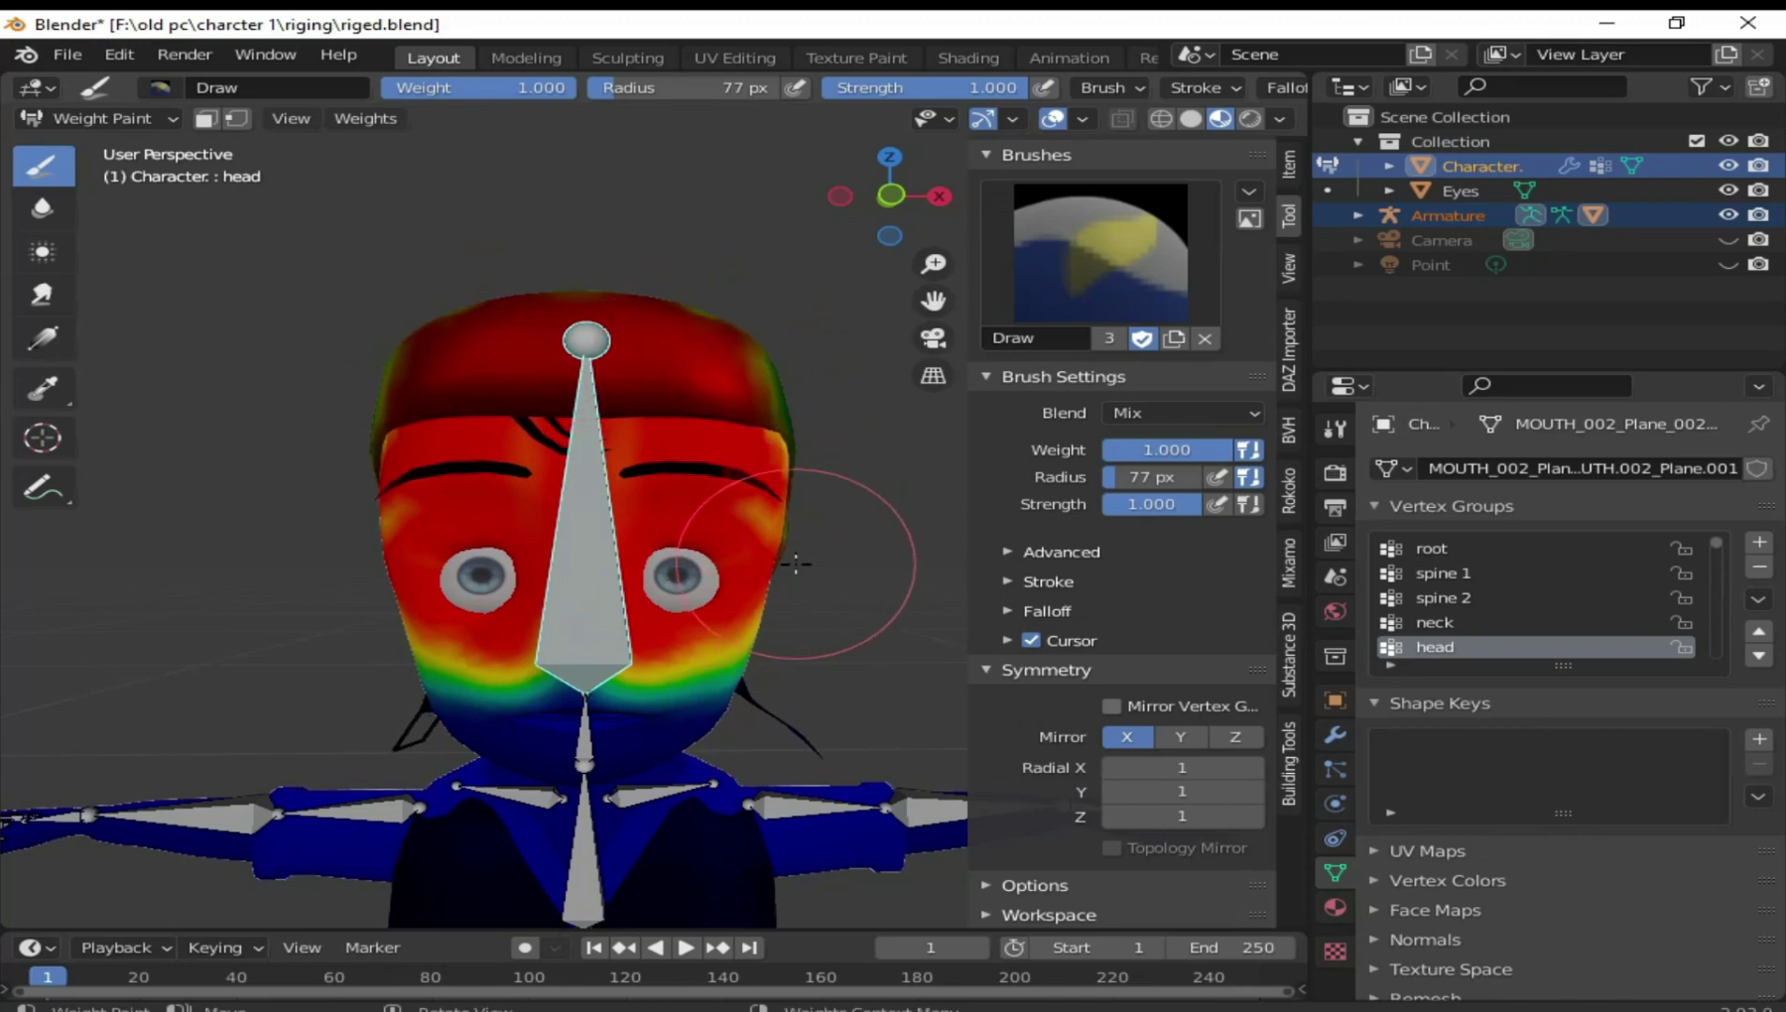
pyautogui.press('r')
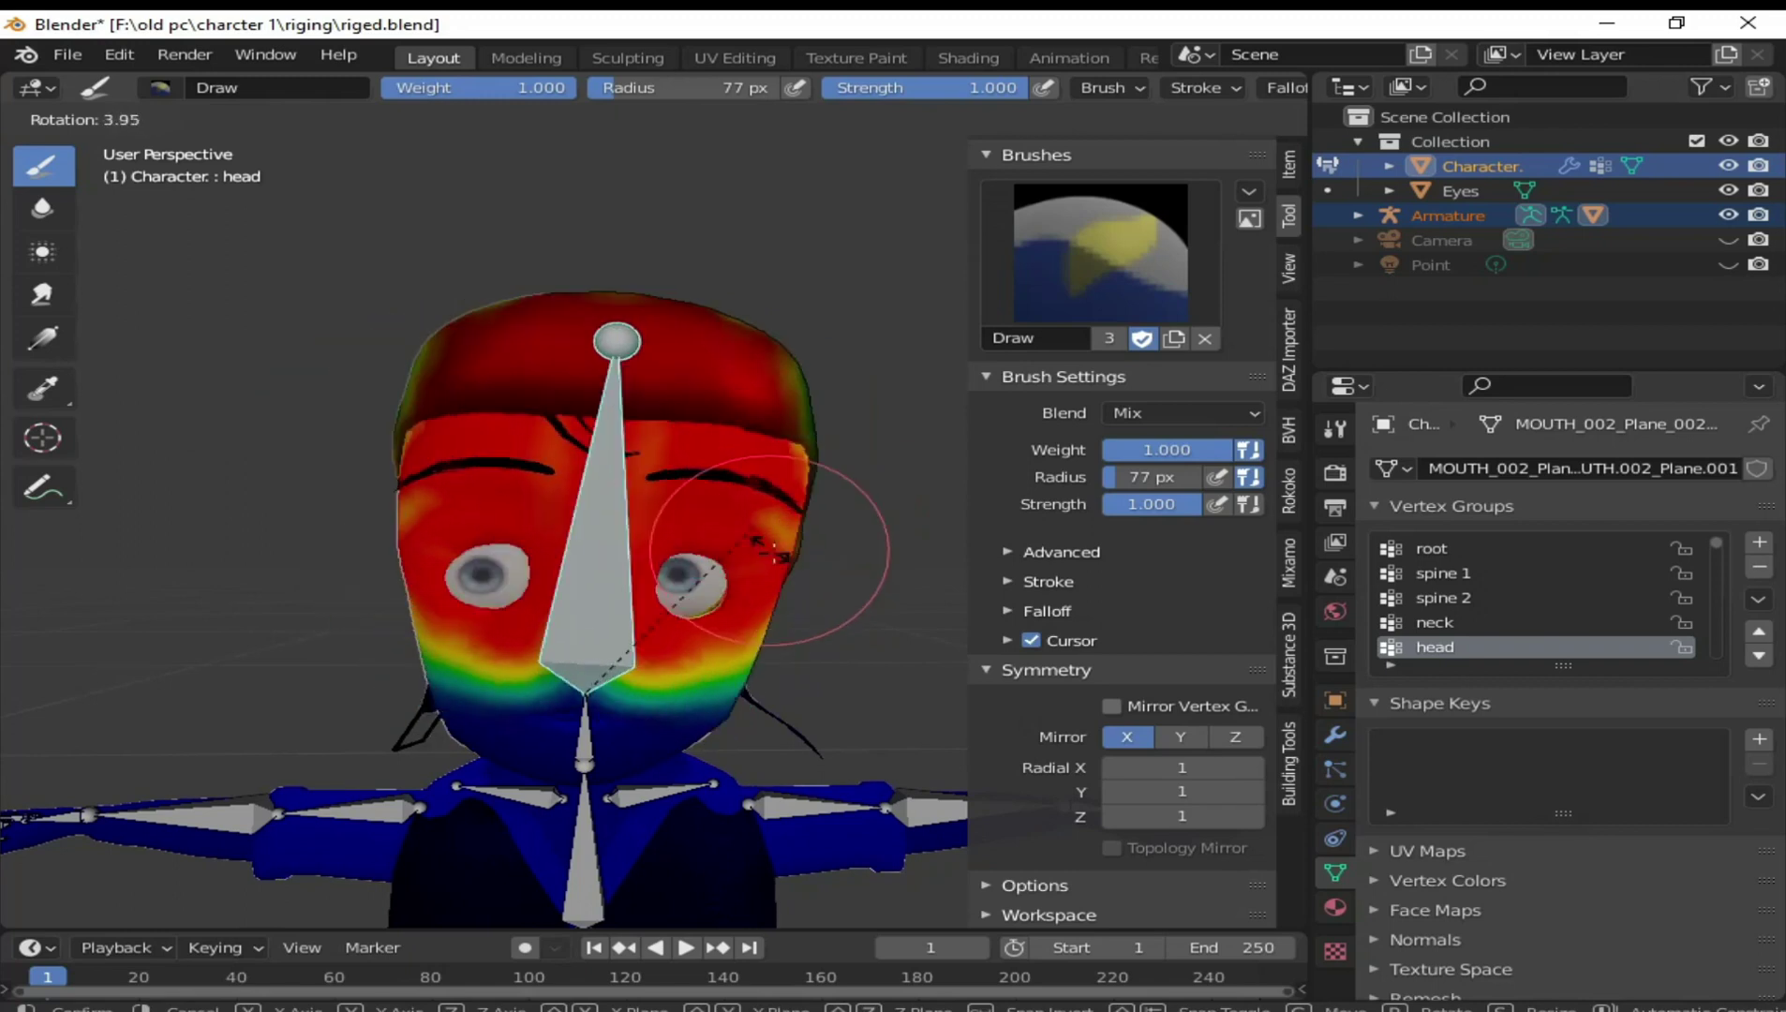
# Cancel the head bone's test rotation
pyautogui.rightClick(774, 553)
pyautogui.scroll(-2, 773, 553)
pyautogui.moveTo(757, 534)
pyautogui.mouseDown(button='middle')
pyautogui.moveTo(734, 616)
pyautogui.moveTo(721, 563)
pyautogui.mouseUp(button='middle')
pyautogui.scroll(-2, 721, 560)
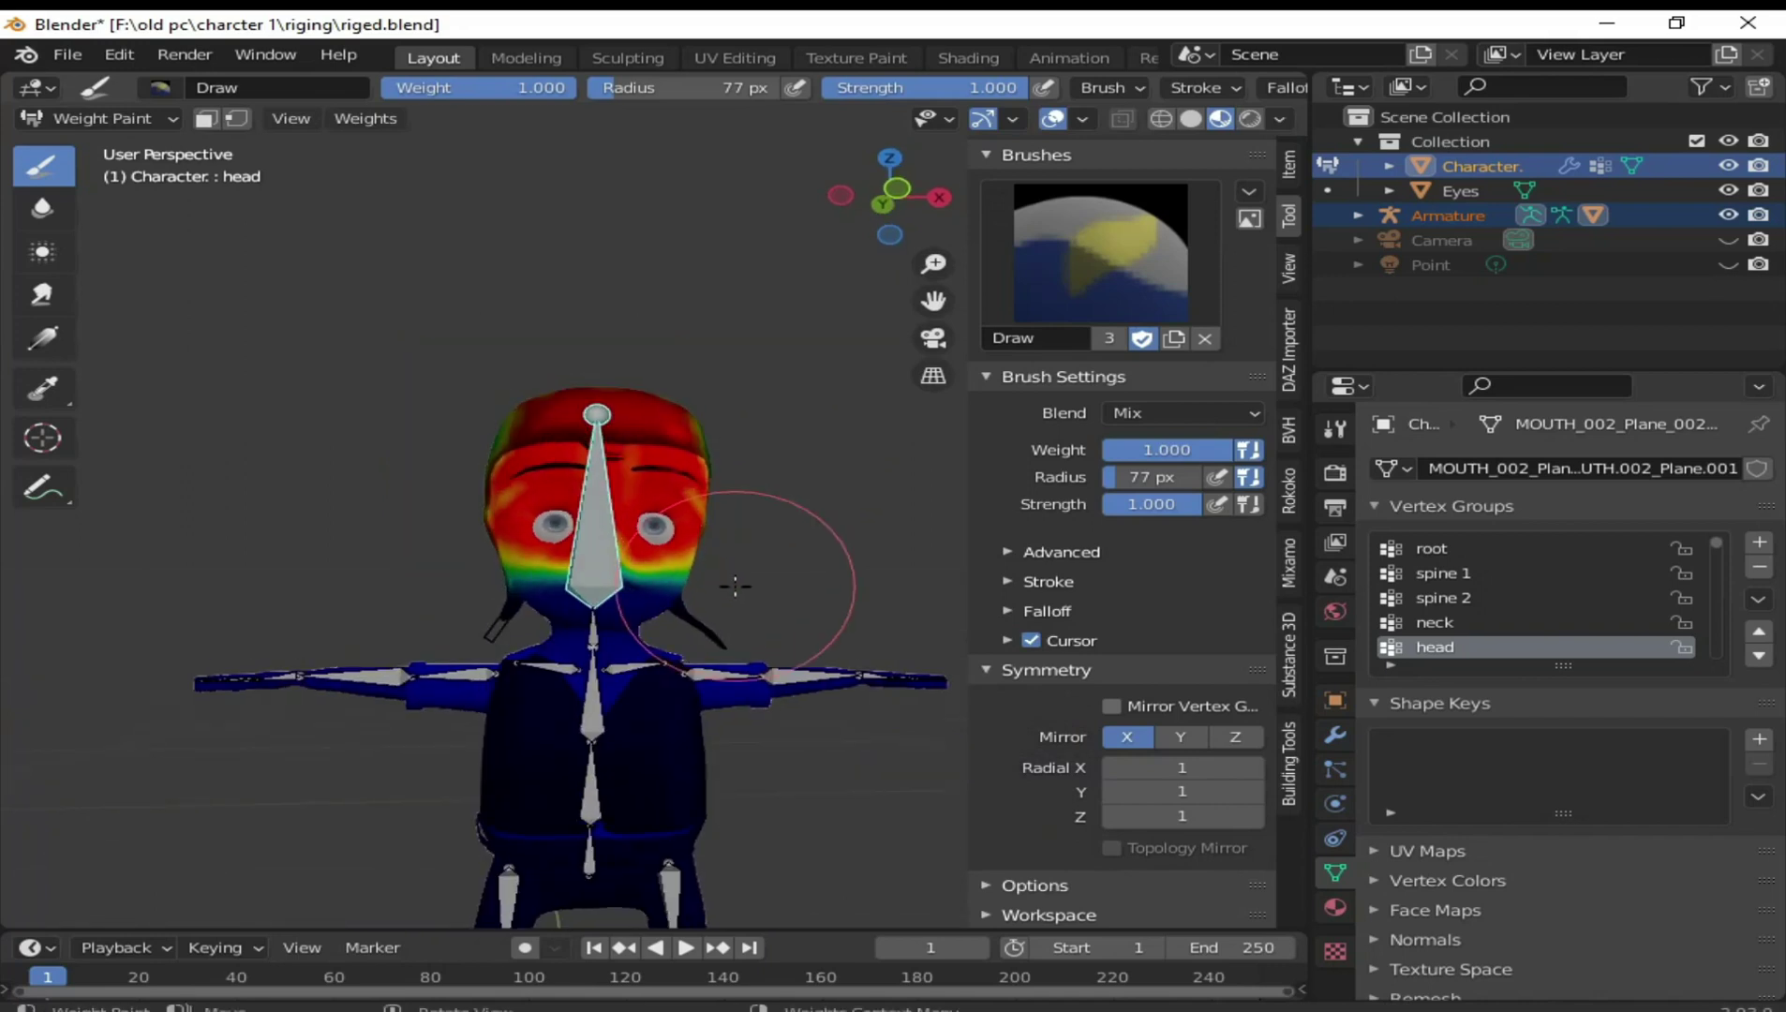
pyautogui.scroll(2, 582, 573)
pyautogui.scroll(1, 581, 573)
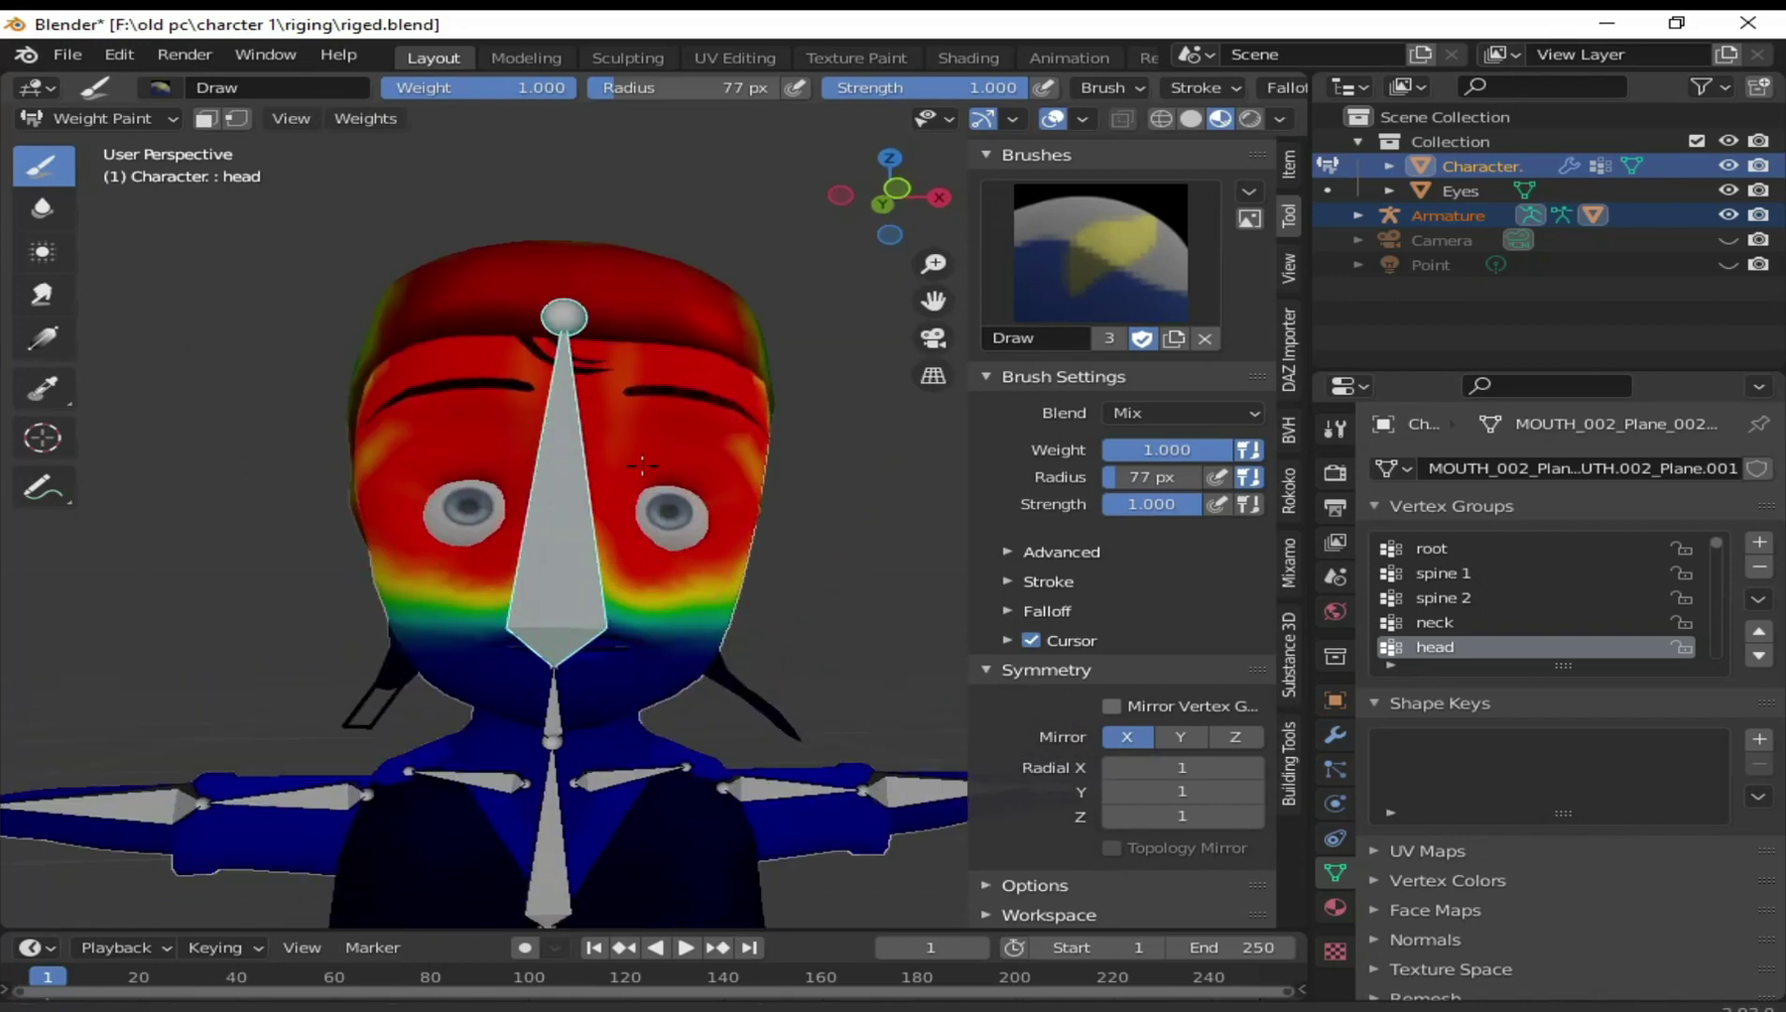
pyautogui.scroll(2, 582, 574)
pyautogui.scroll(3, 407, 349)
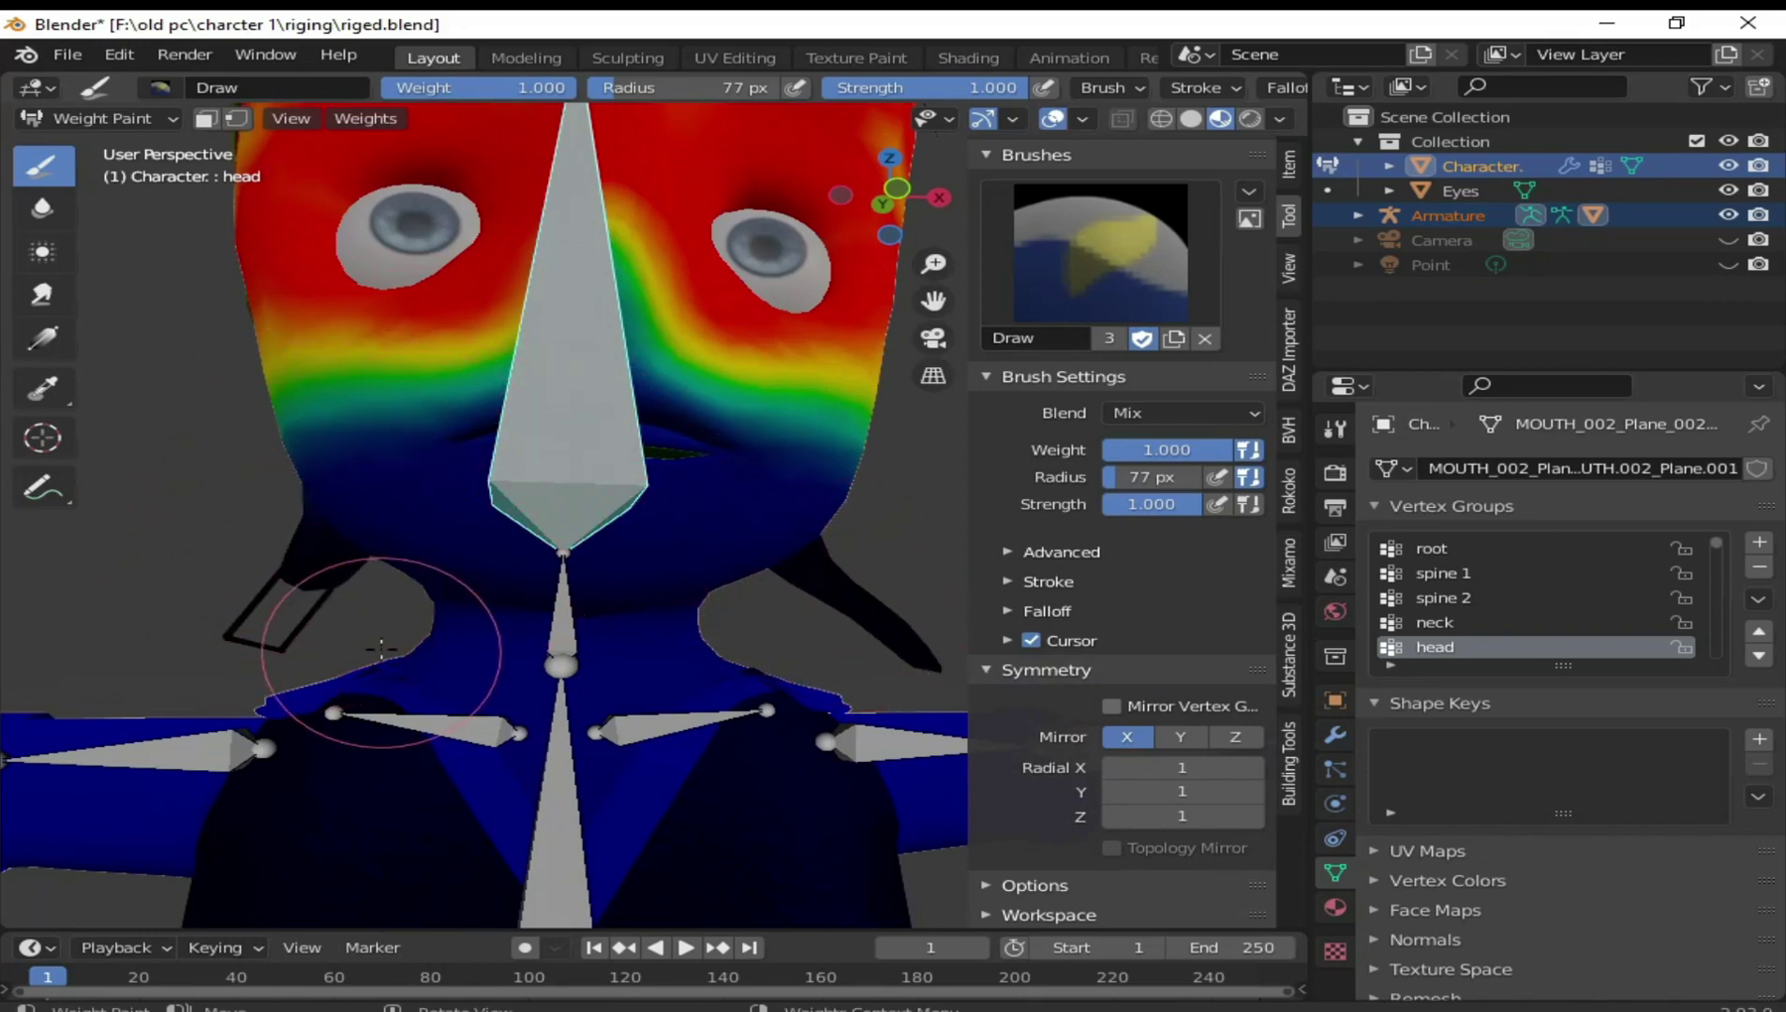
# Paint extra head weight over the neck, hair and shoulder edge
pyautogui.moveTo(290, 511); pyautogui.dragTo(258, 598)
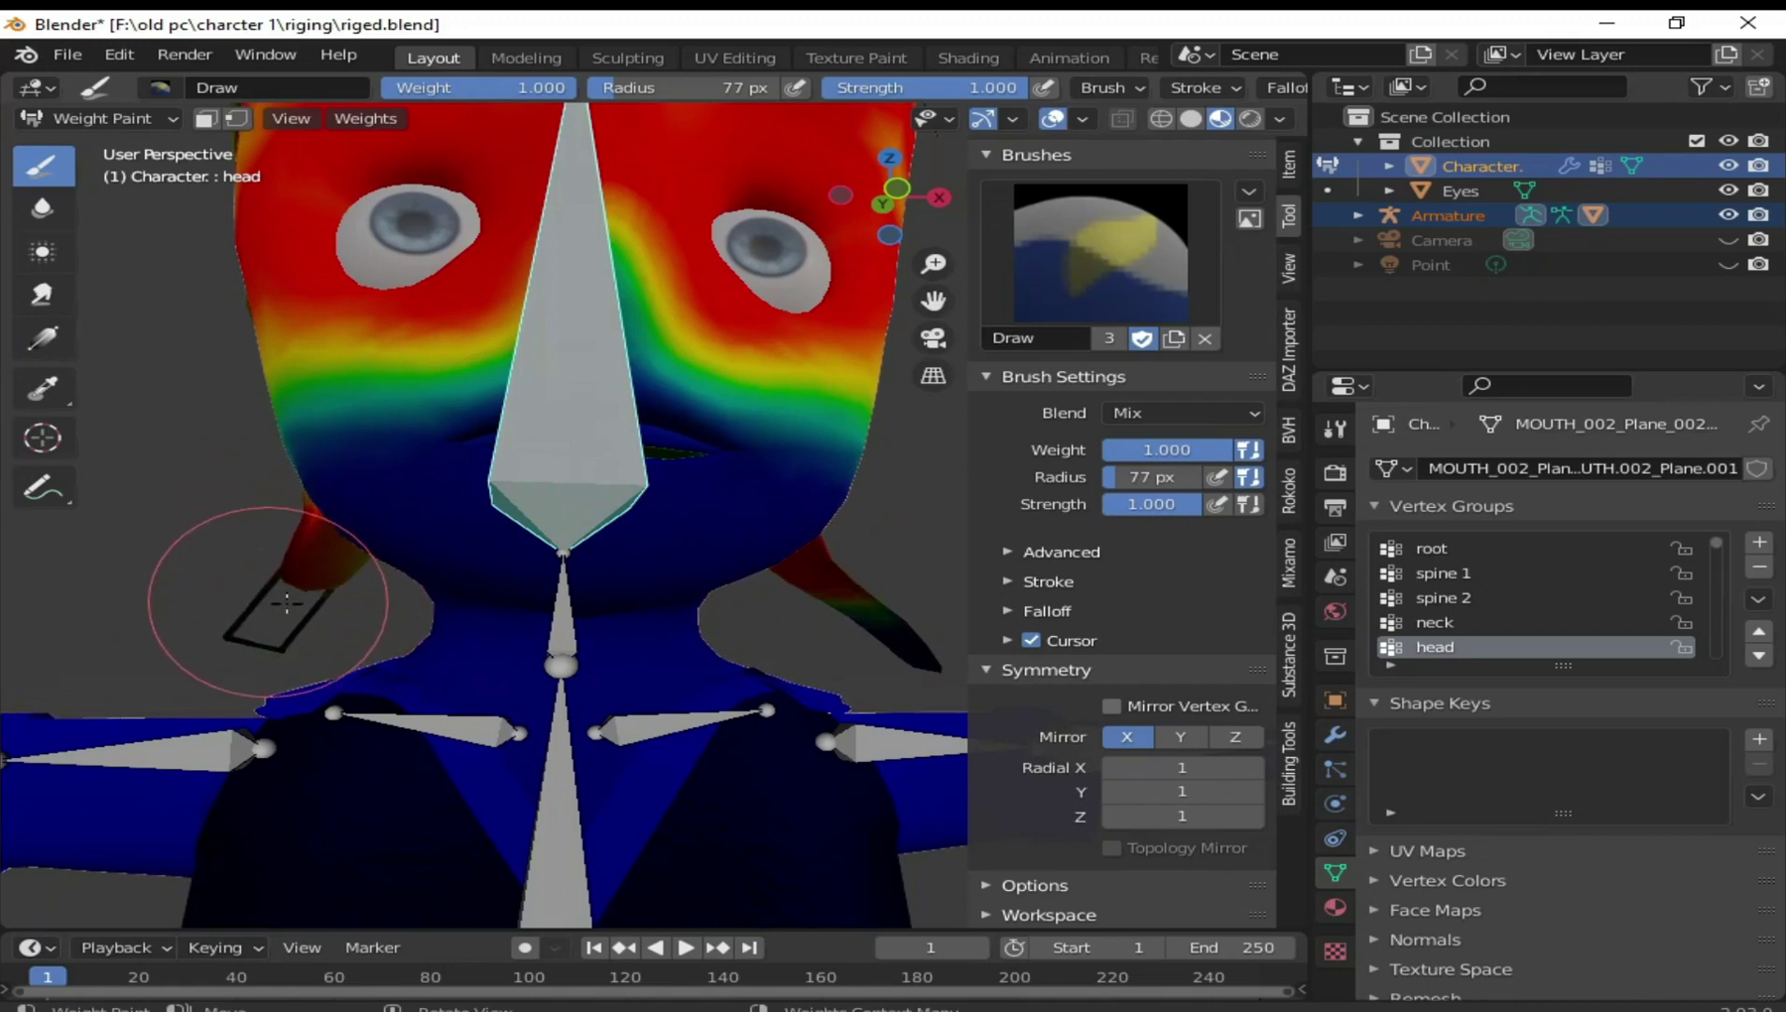
pyautogui.moveTo(267, 617); pyautogui.dragTo(355, 632)
pyautogui.moveTo(459, 677)
pyautogui.mouseDown(button='middle')
pyautogui.moveTo(580, 734)
pyautogui.moveTo(557, 656)
pyautogui.mouseUp(button='middle')
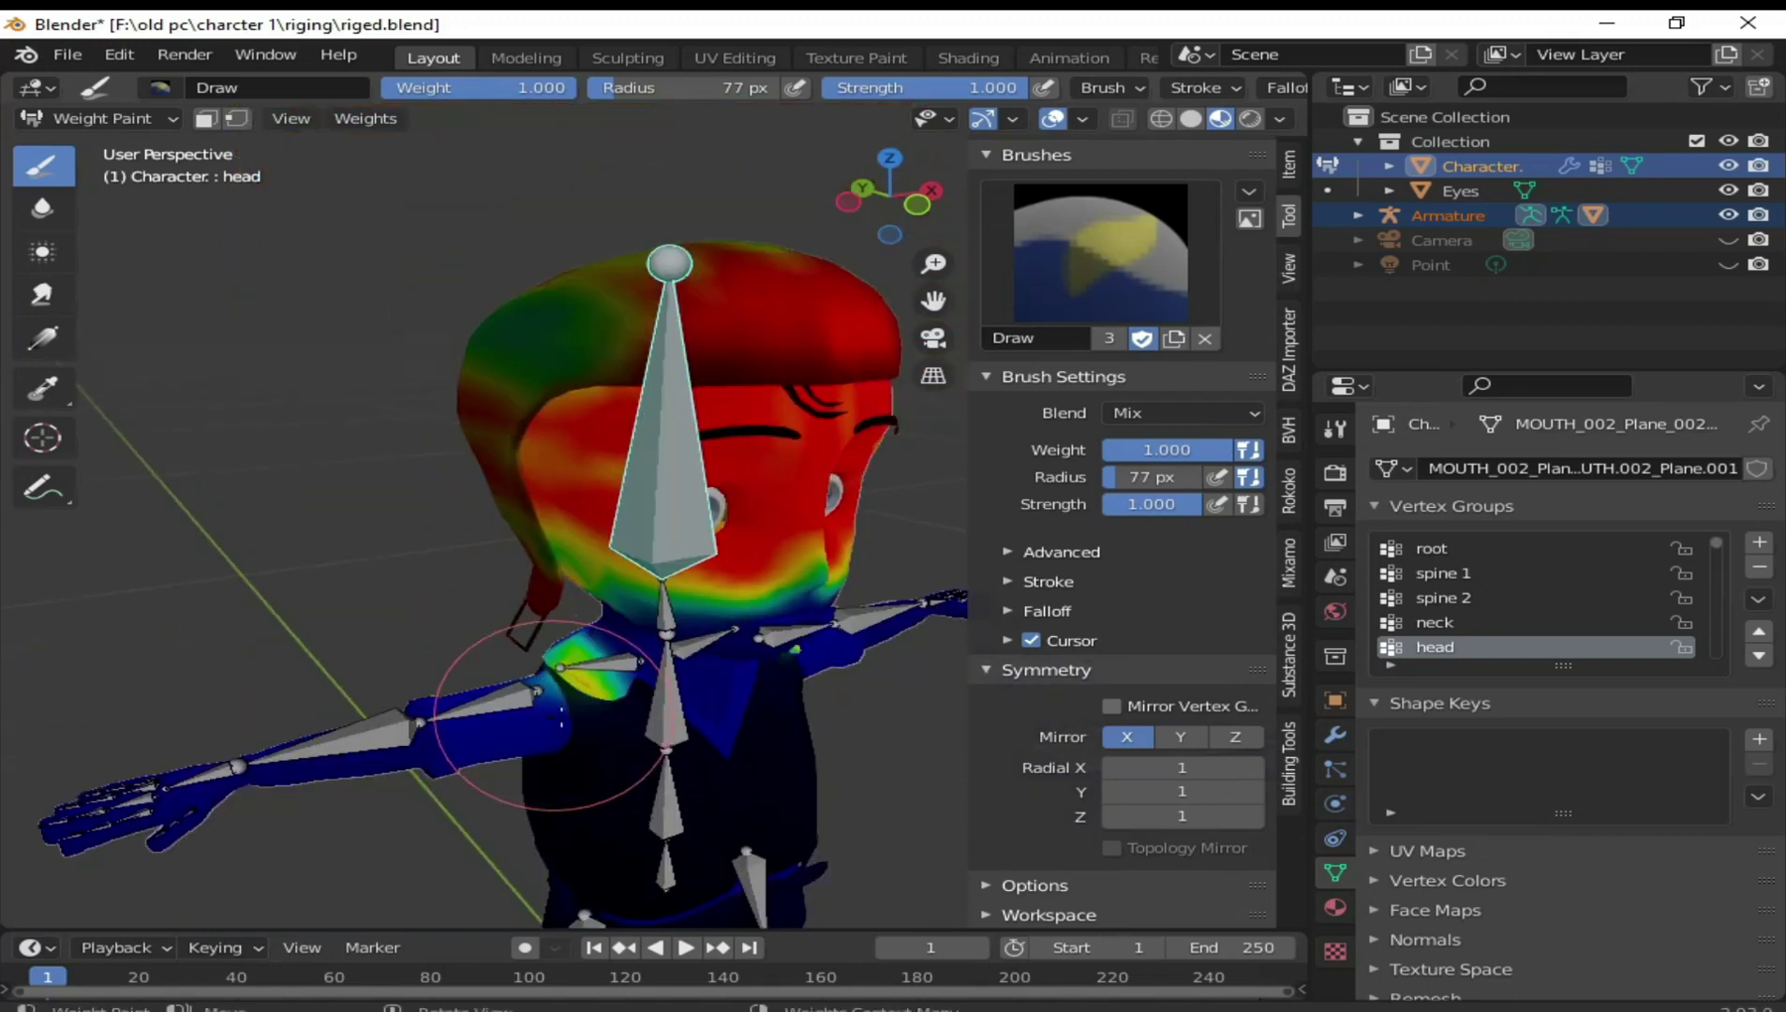
pyautogui.scroll(-4, 656, 656)
pyautogui.scroll(3, 736, 656)
pyautogui.scroll(2, 704, 656)
pyautogui.scroll(-4, 704, 656)
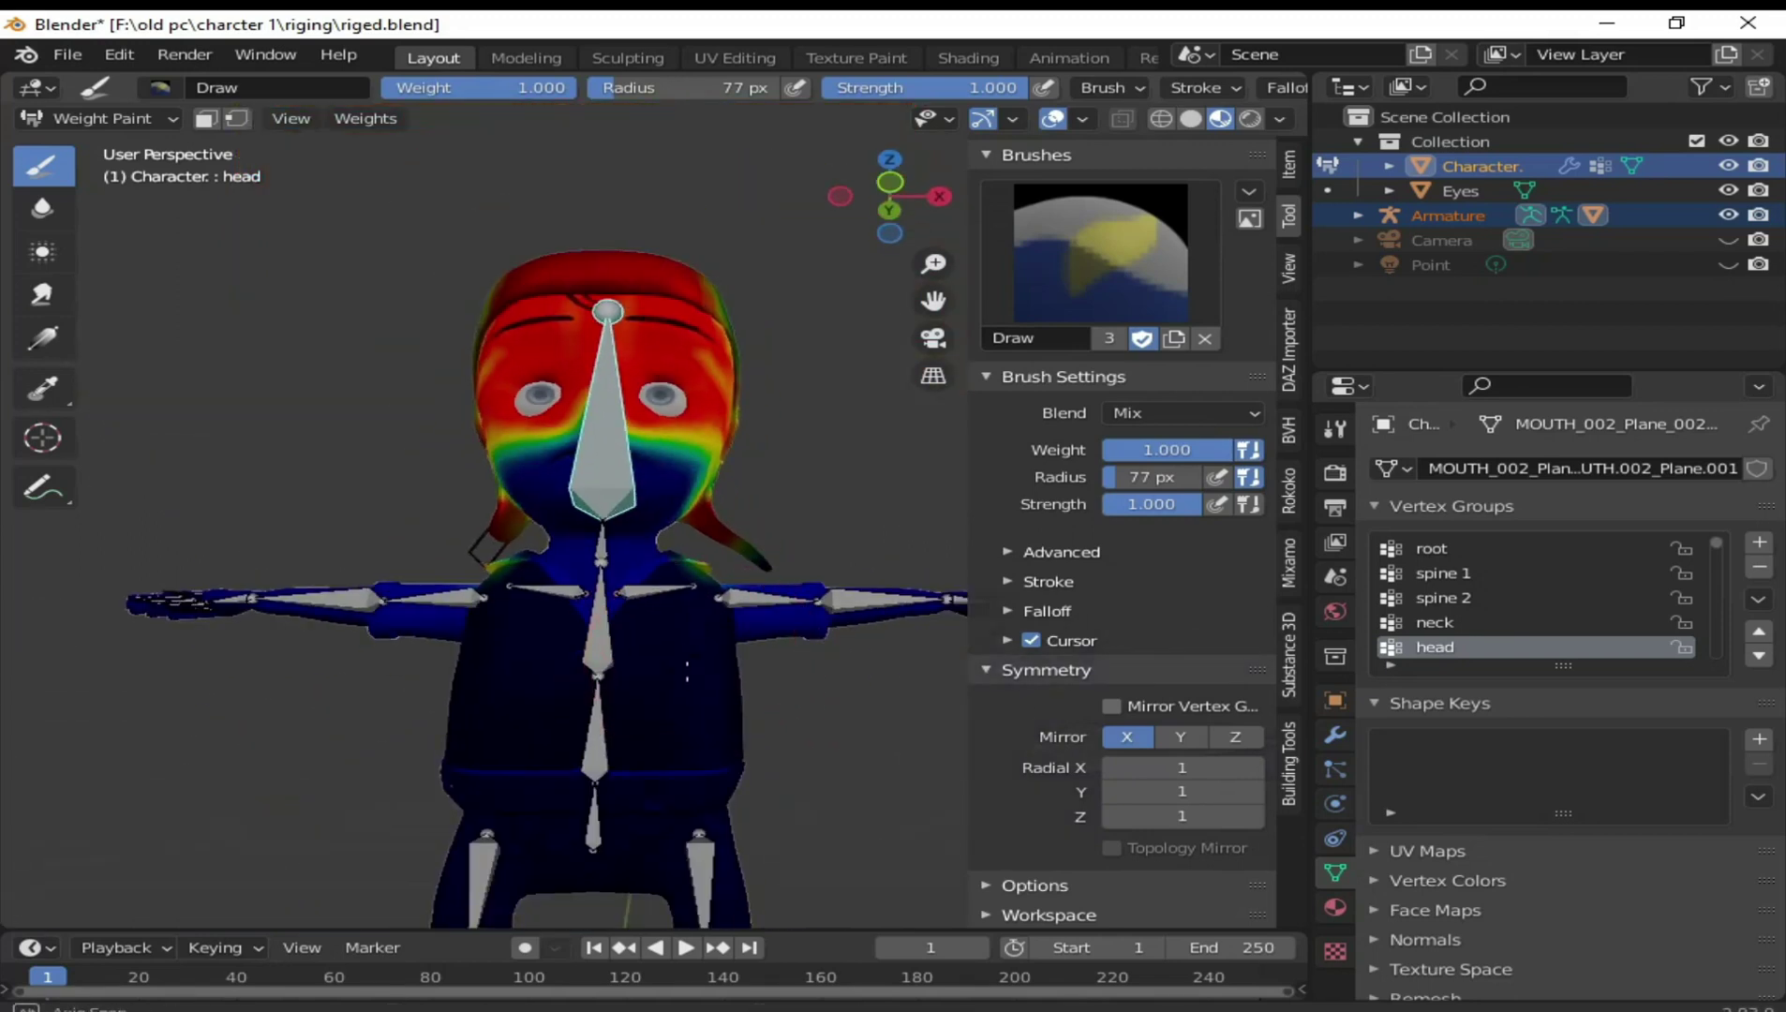
pyautogui.scroll(2, 687, 684)
# Undo the two stray strokes and put the character mesh into Edit Mode
pyautogui.hotkey('ctrl', 'z')
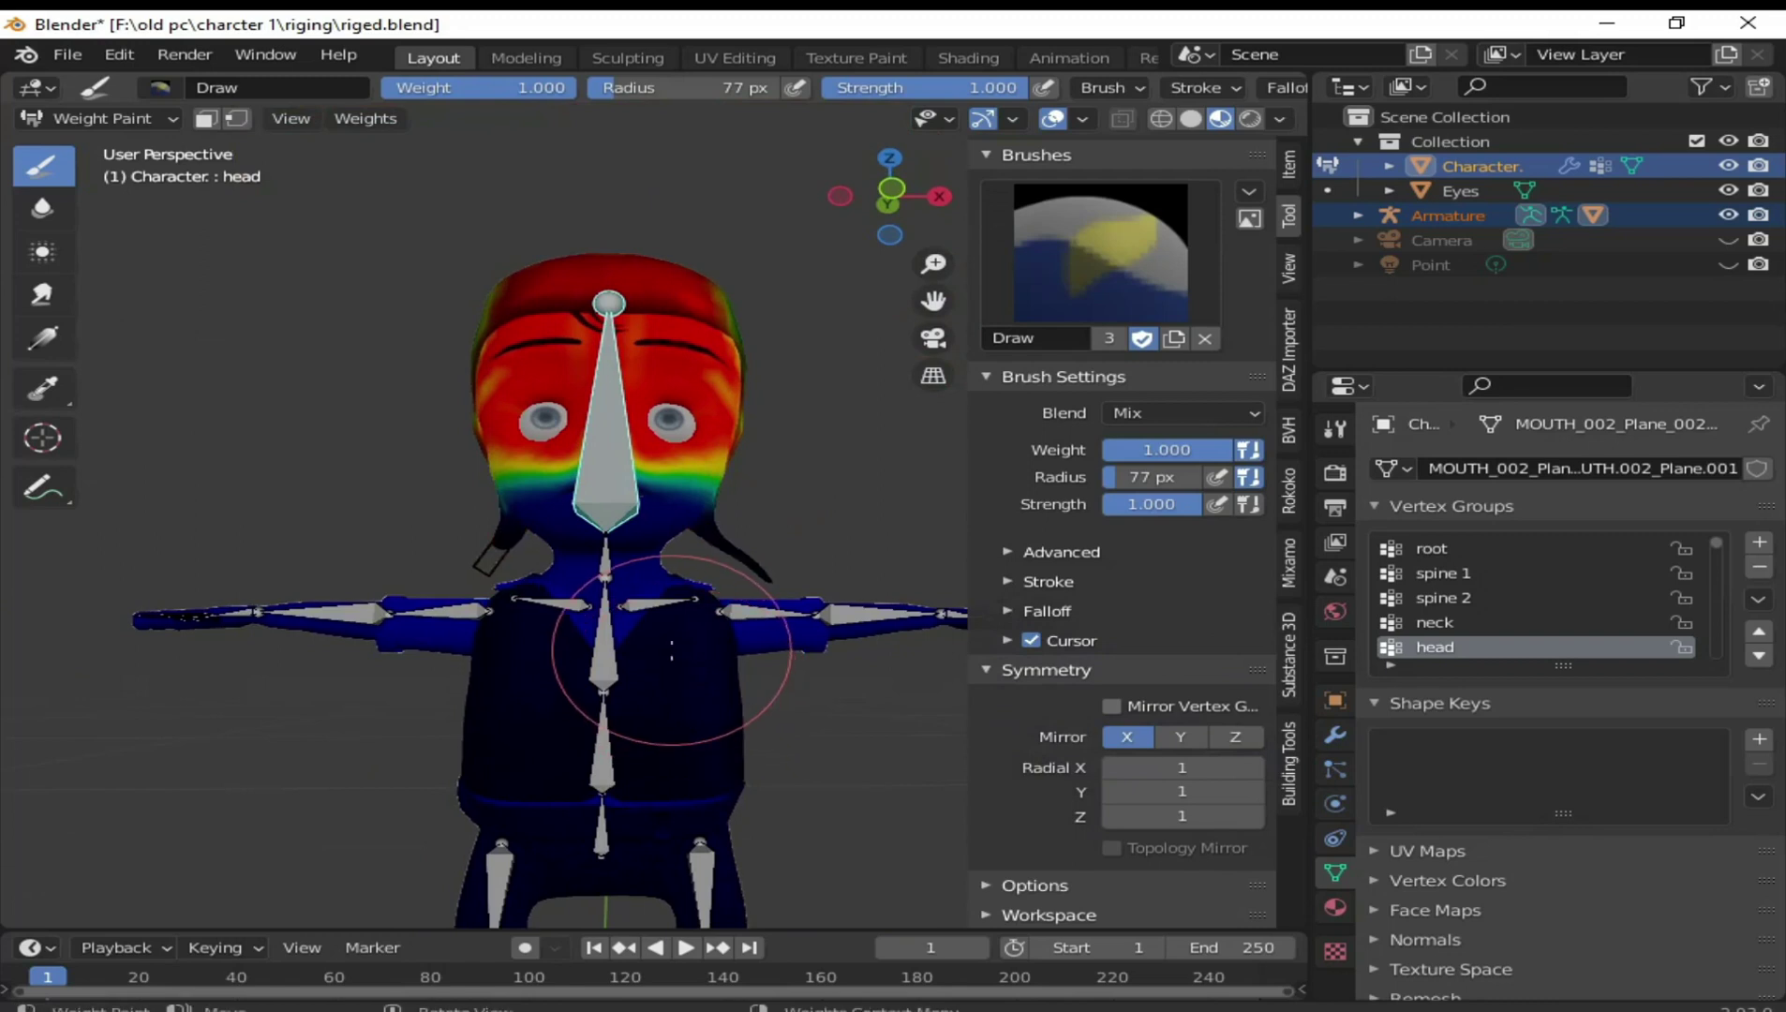
pyautogui.hotkey('ctrl', 'z')
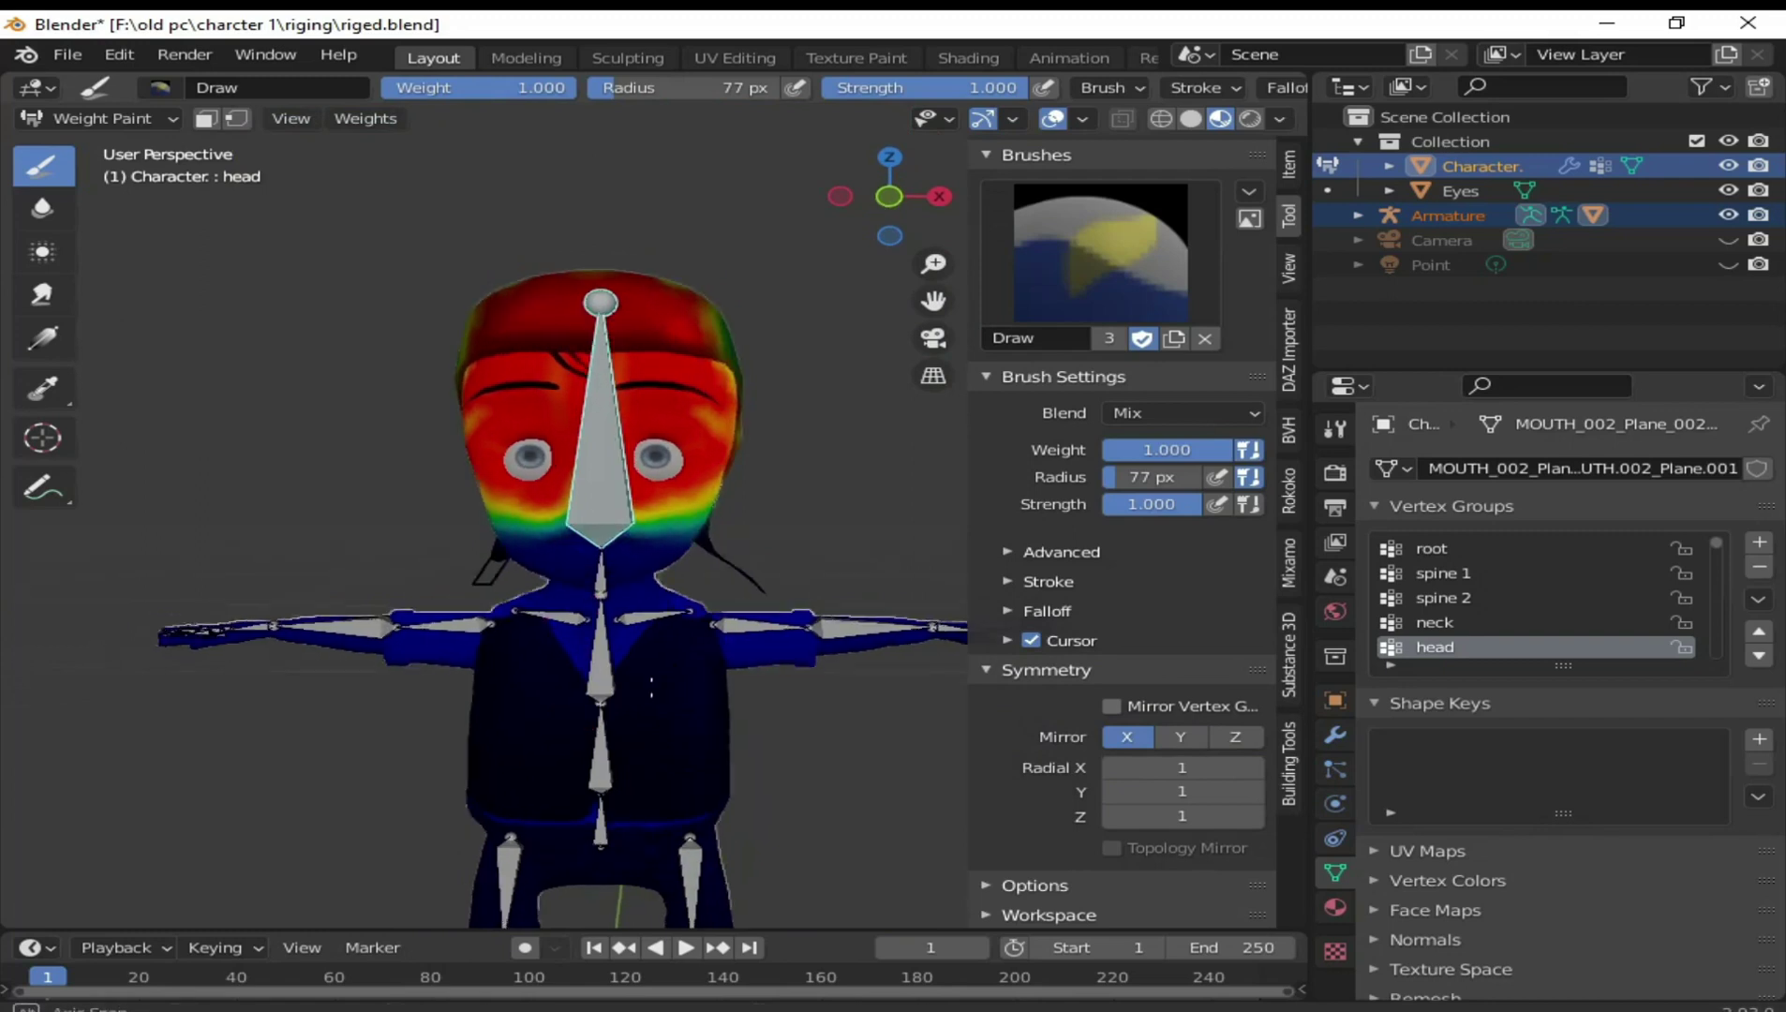
pyautogui.scroll(2, 664, 675)
pyautogui.scroll(1, 668, 698)
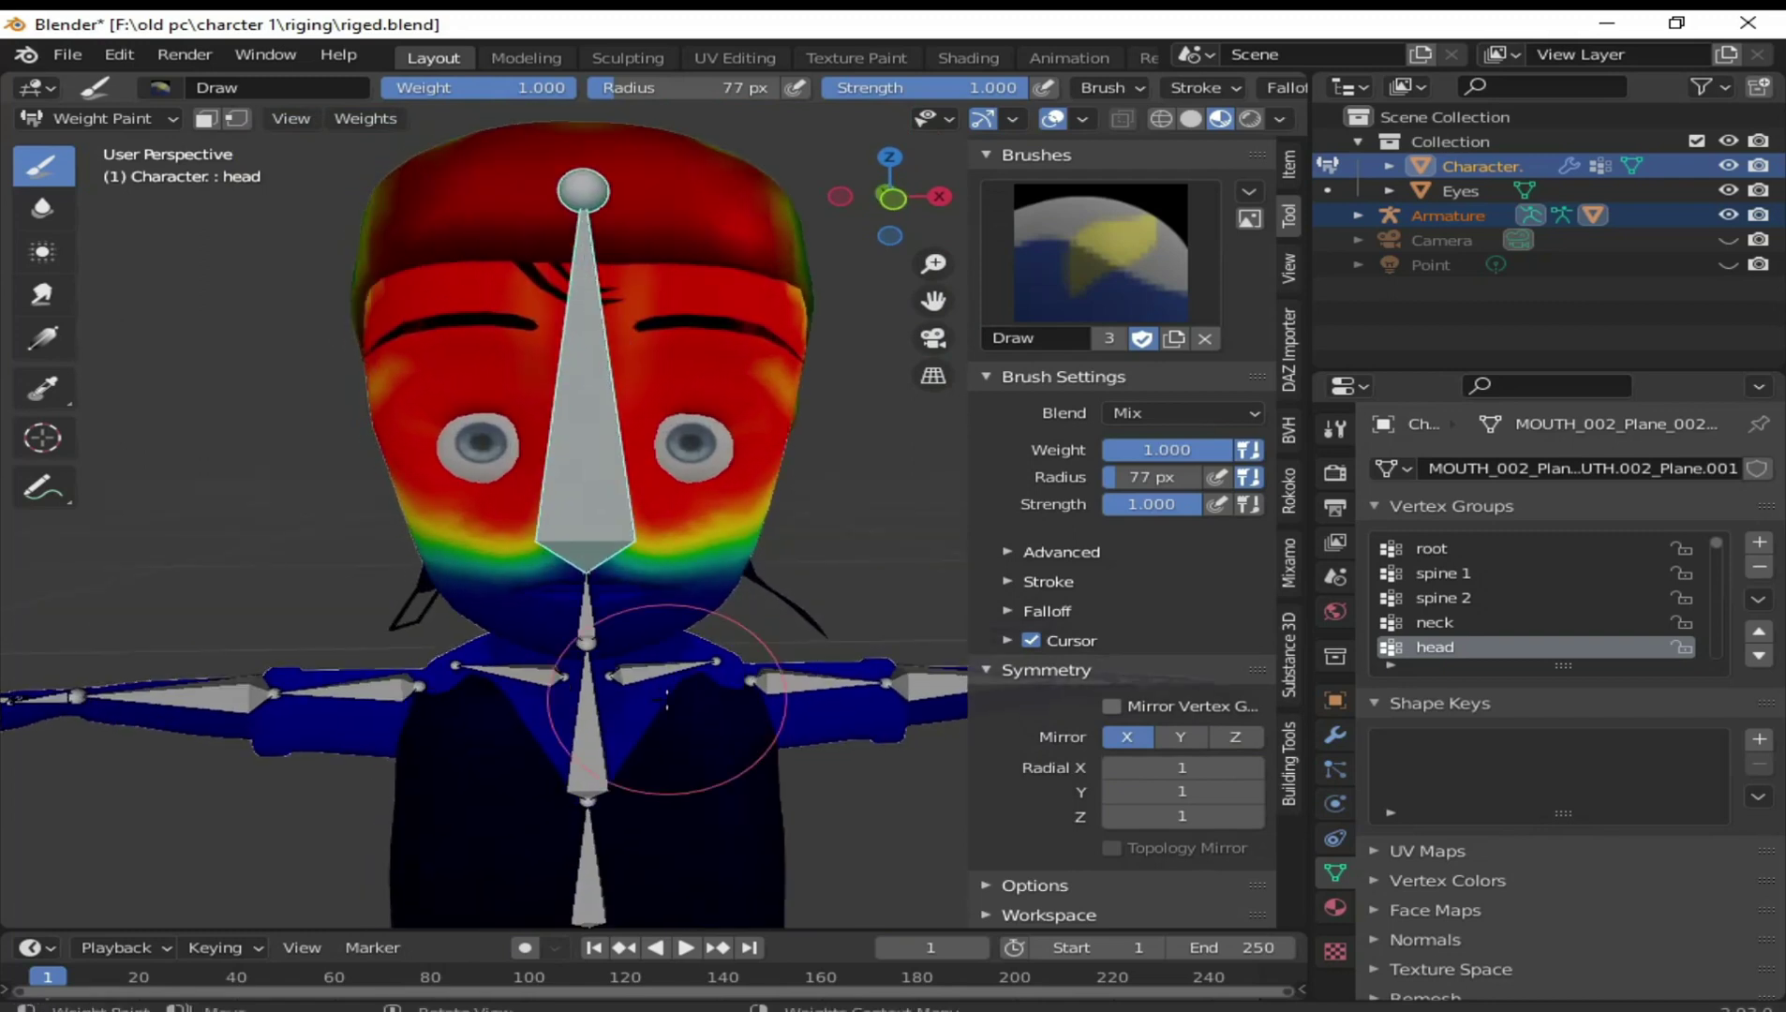
pyautogui.press('Tab')
pyautogui.moveTo(667, 625); pyautogui.dragTo(670, 591, button='middle')
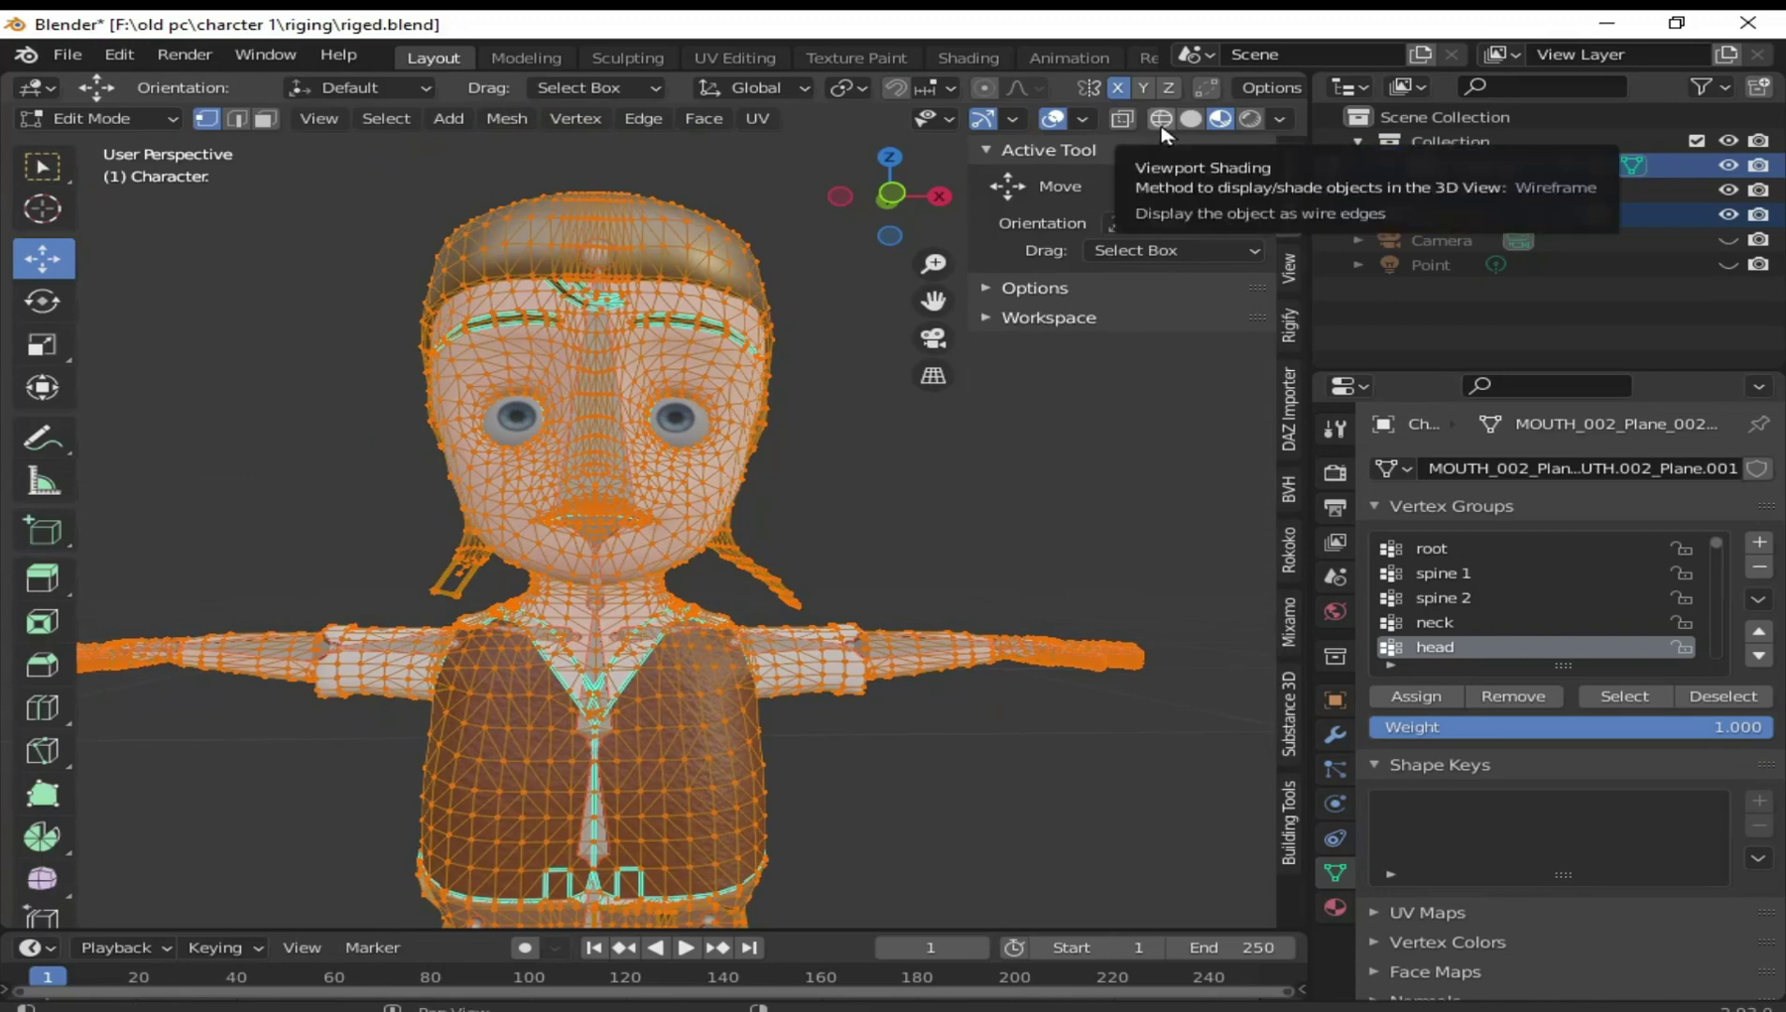
# Switch to Material Preview shading and select a single vertex on the face
pyautogui.click(1161, 121)
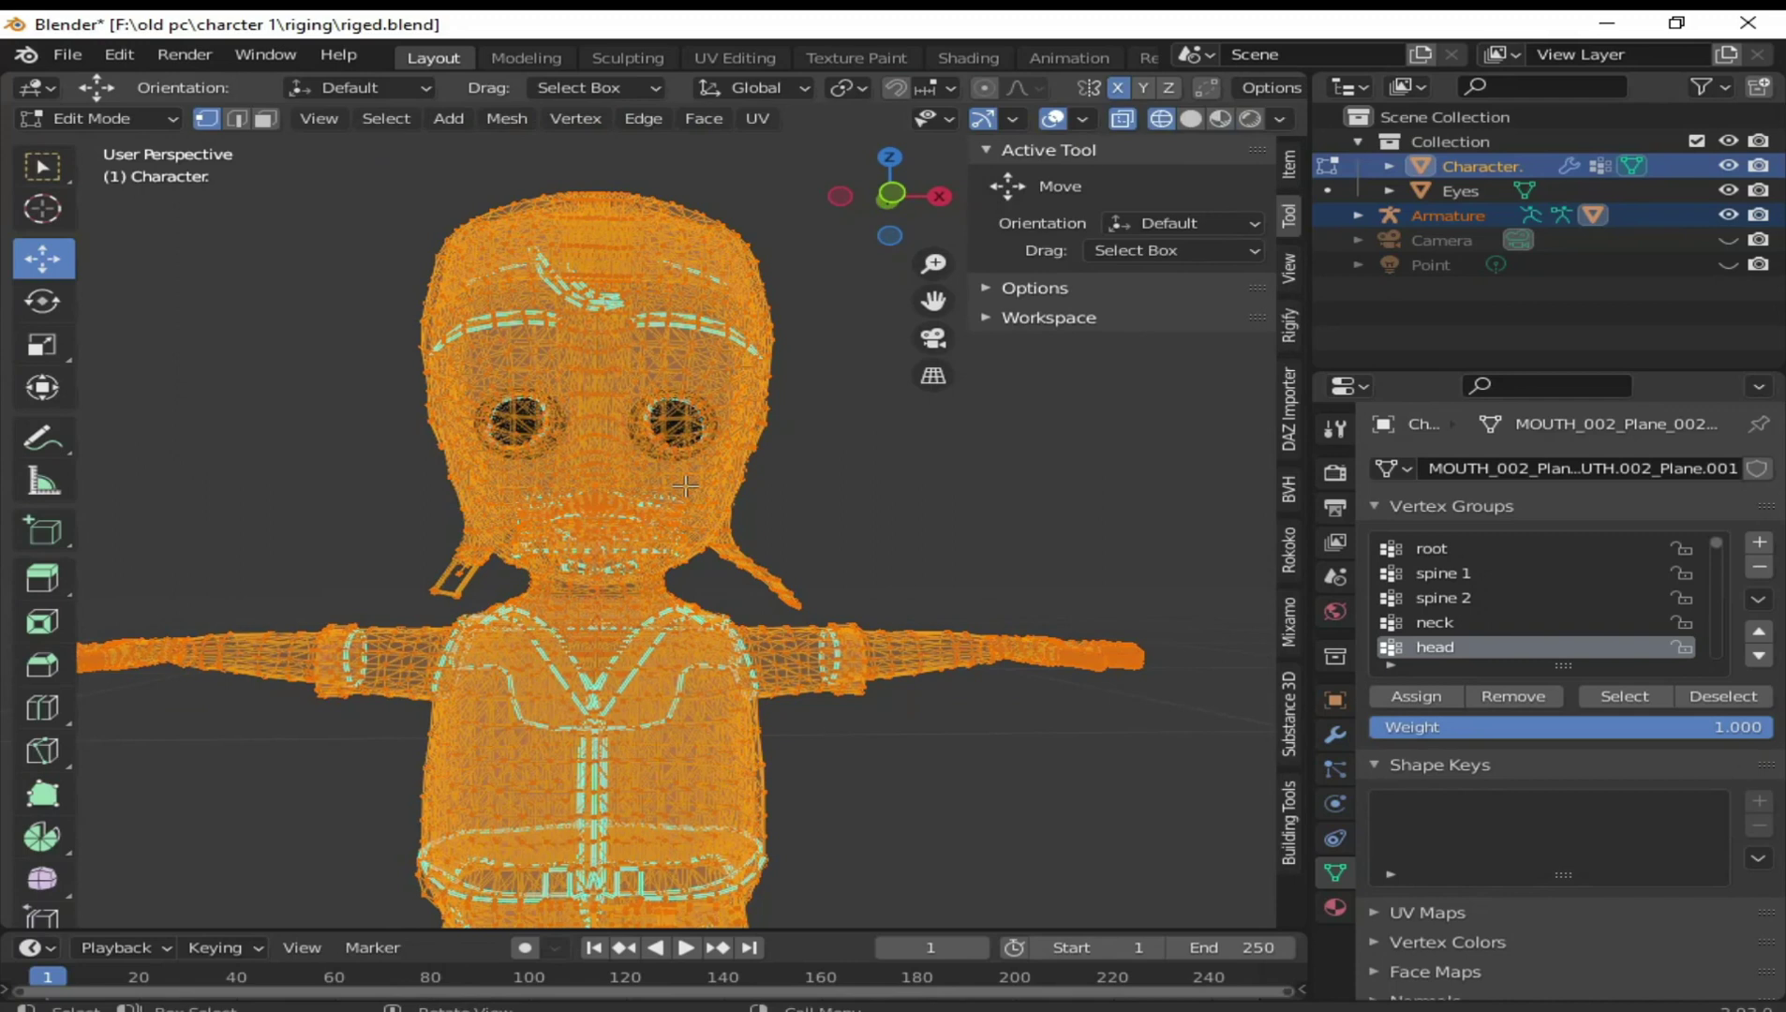
pyautogui.click(1220, 120)
pyautogui.scroll(1, 682, 531)
pyautogui.scroll(1, 684, 524)
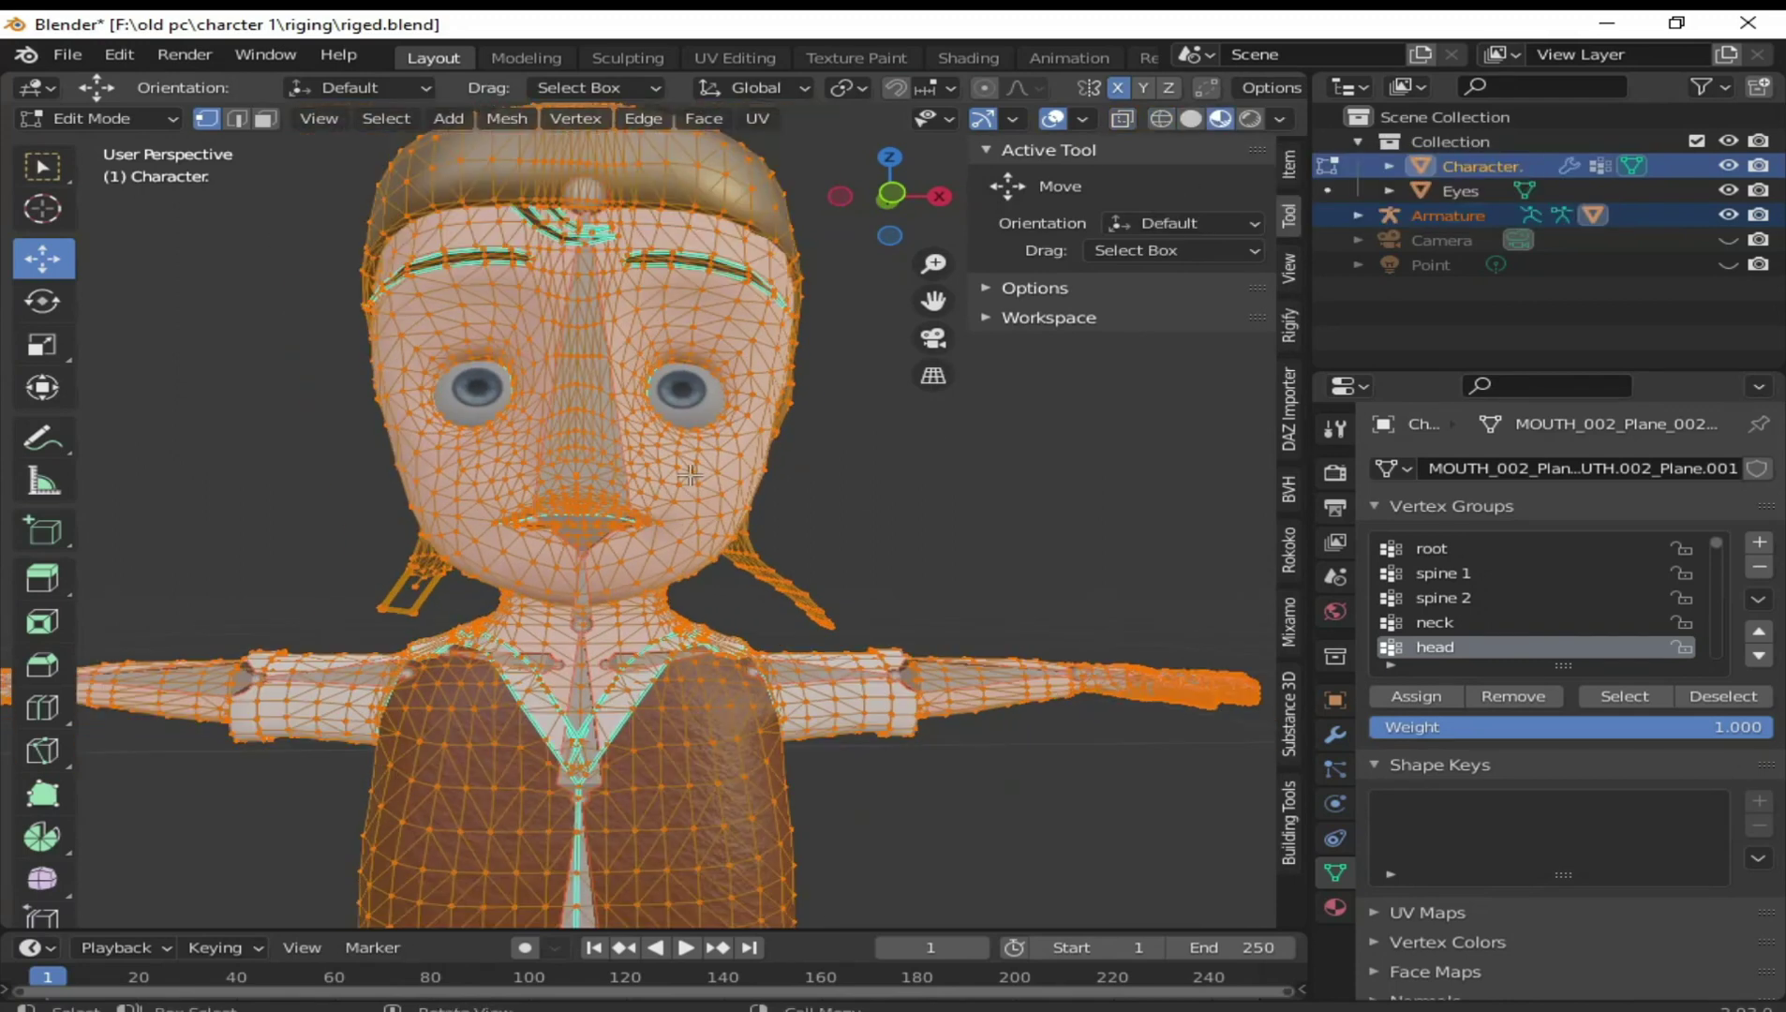
pyautogui.click(691, 473)
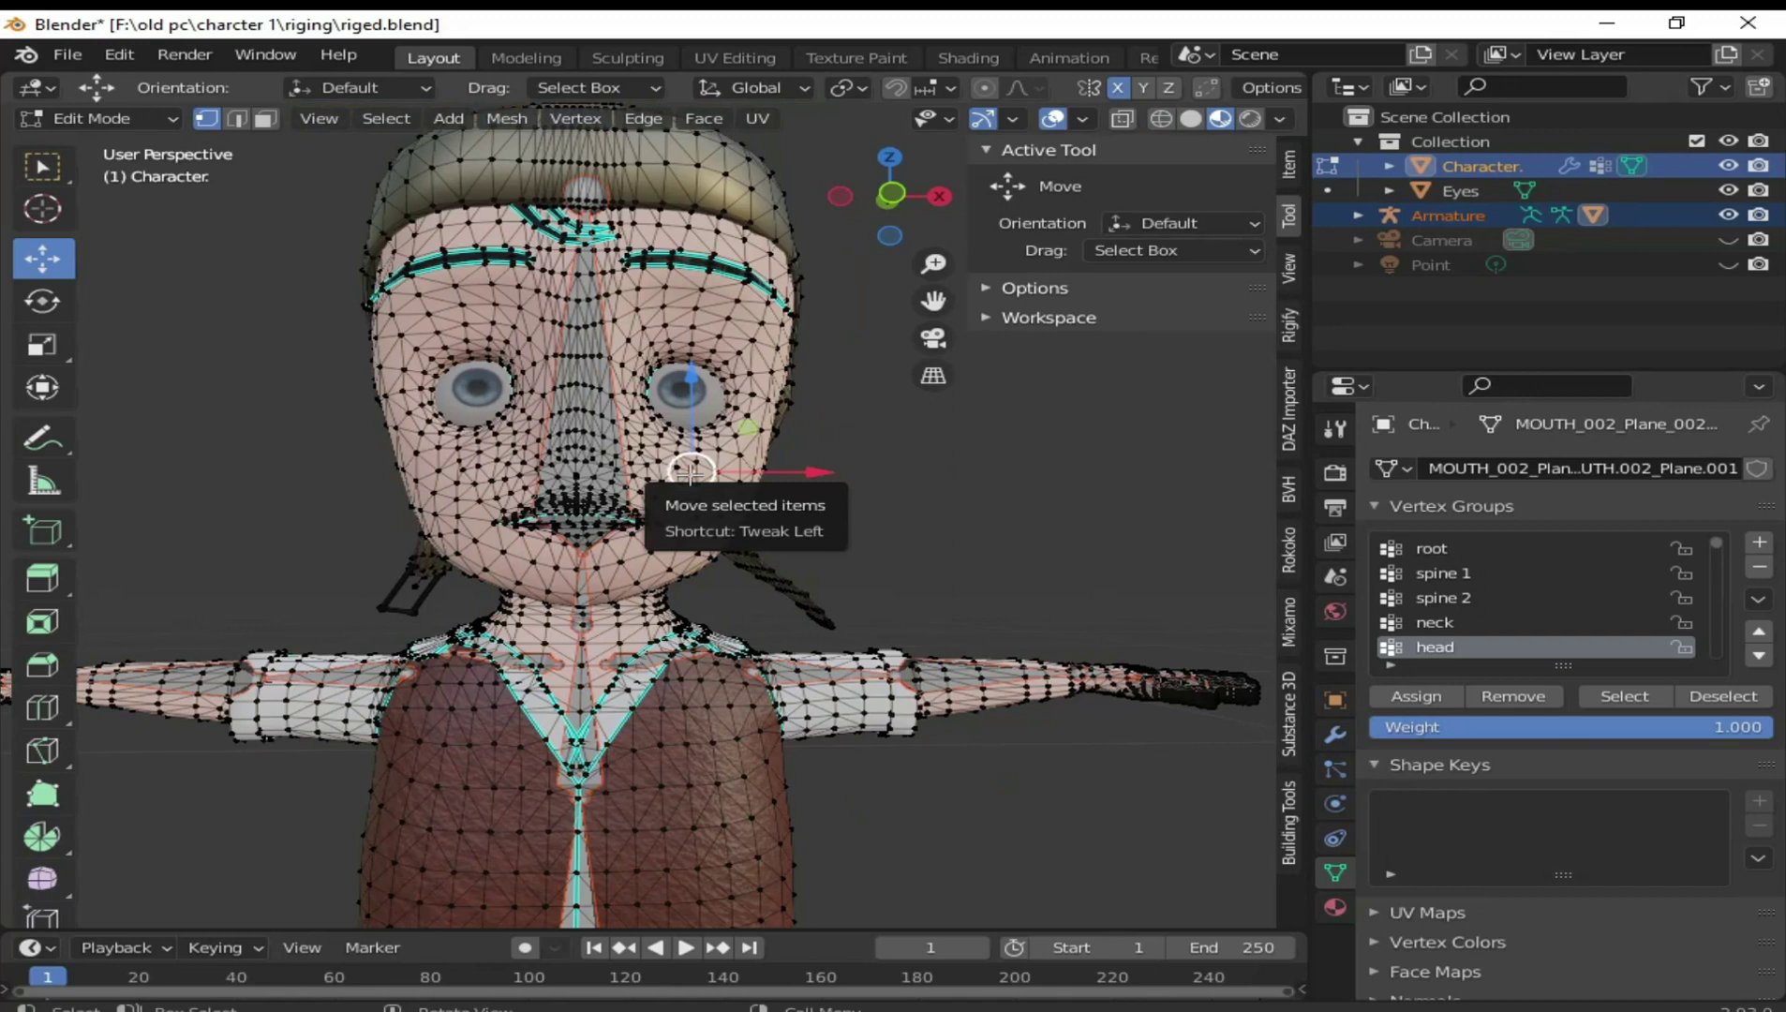
# Select the linked head geometry, including hair, eyebrows and the dark side piece by the hair
pyautogui.hotkey('ctrl', 'l')
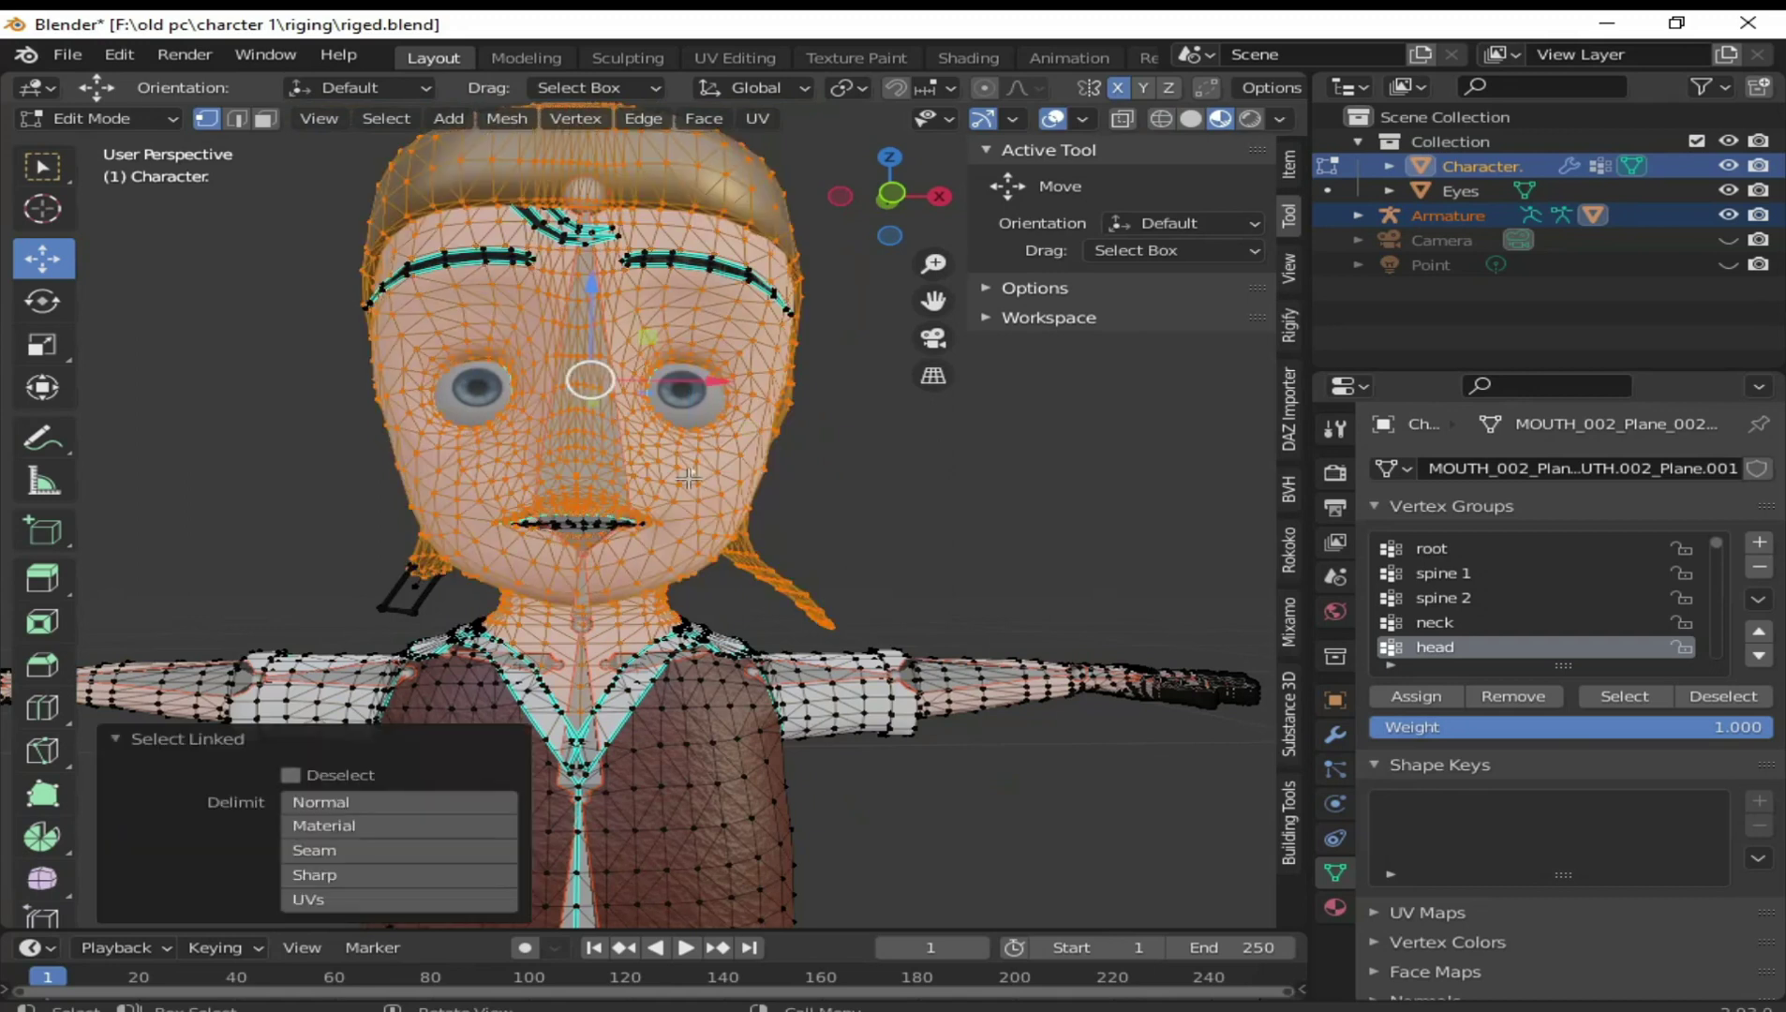
pyautogui.scroll(1, 689, 478)
pyautogui.keyDown('shift'); pyautogui.moveTo(660, 531); pyautogui.dragTo(633, 302, button='middle'); pyautogui.keyUp('shift')
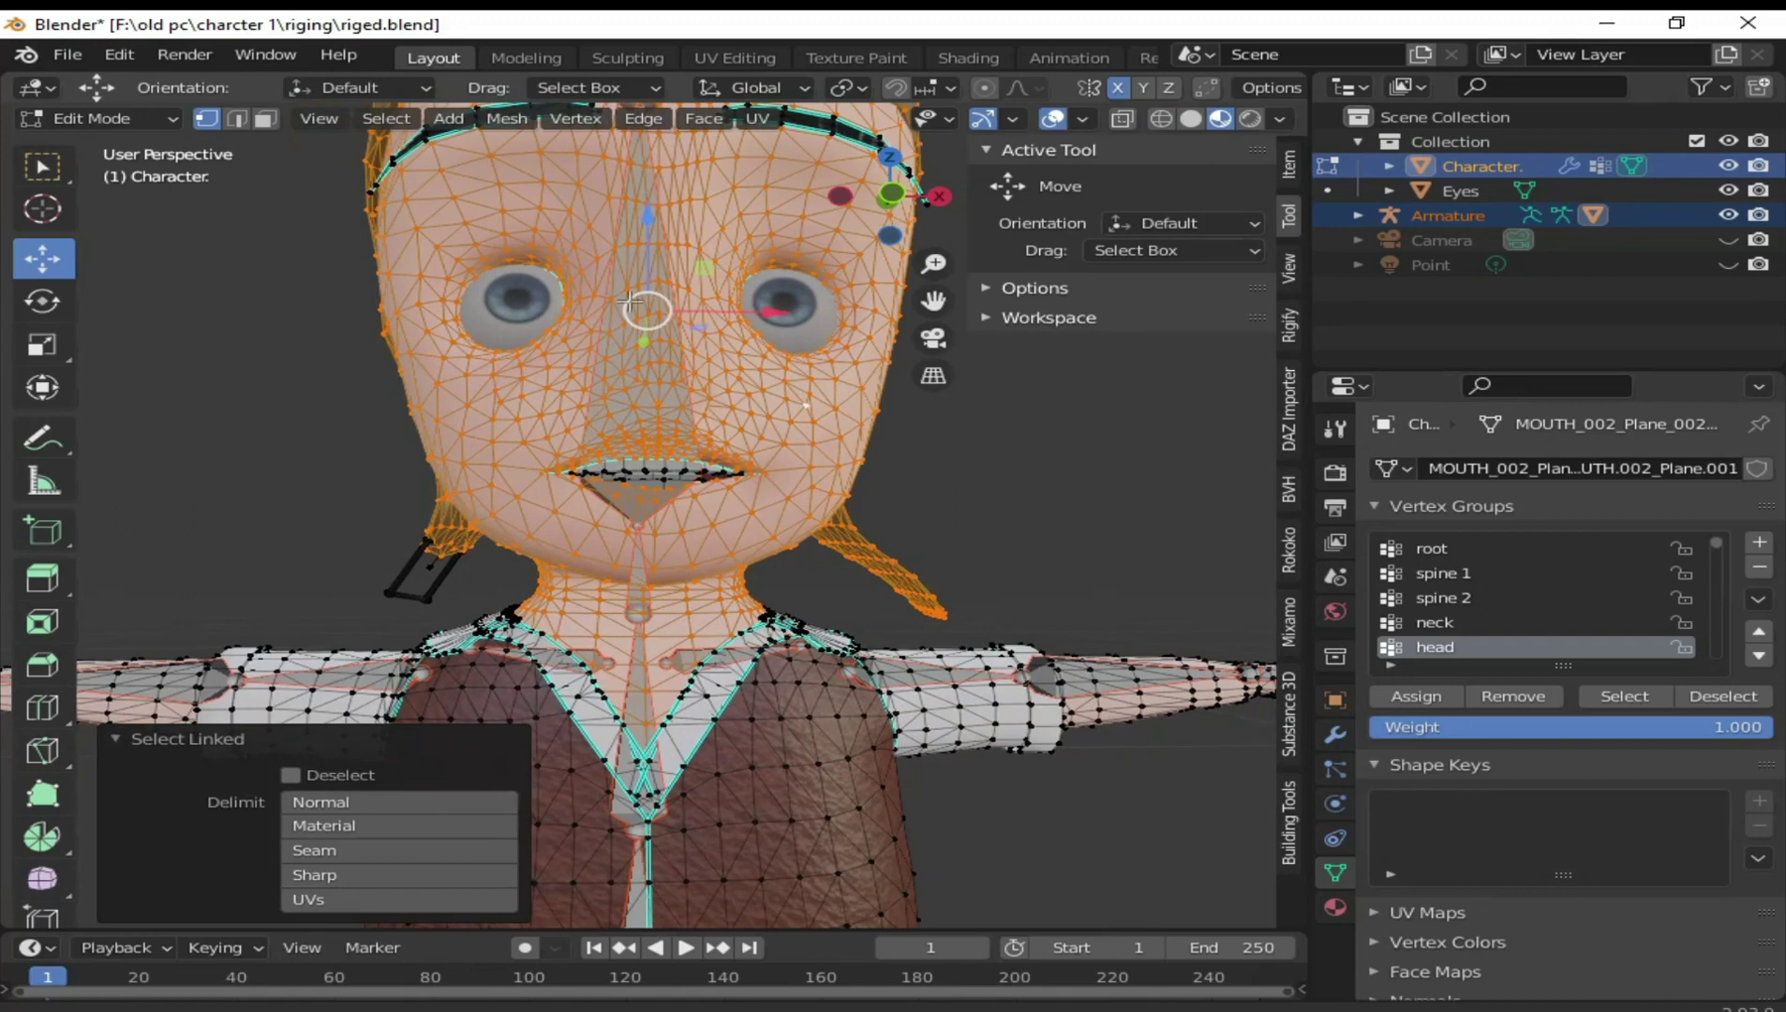
pyautogui.scroll(2, 495, 558)
pyautogui.scroll(1, 559, 533)
pyautogui.scroll(1, 559, 533)
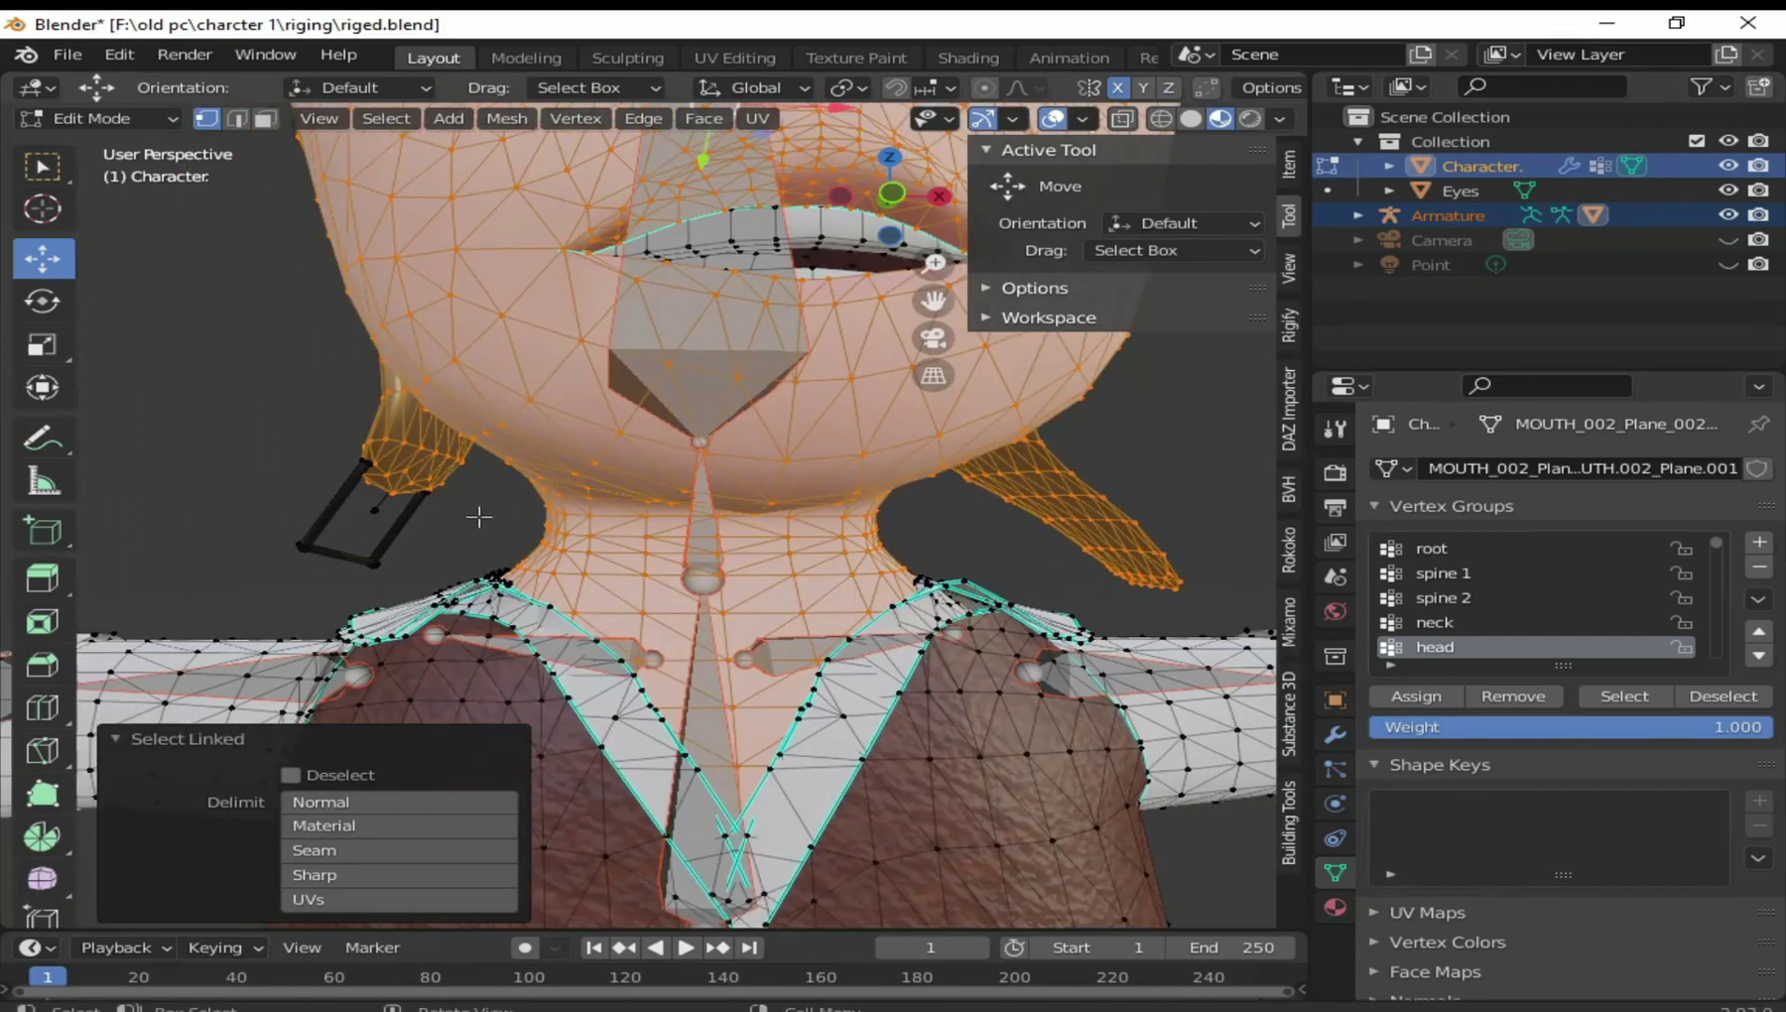
pyautogui.scroll(1, 477, 510)
pyautogui.keyDown('ctrl'); pyautogui.scroll(2, 562, 501); pyautogui.keyUp('ctrl')
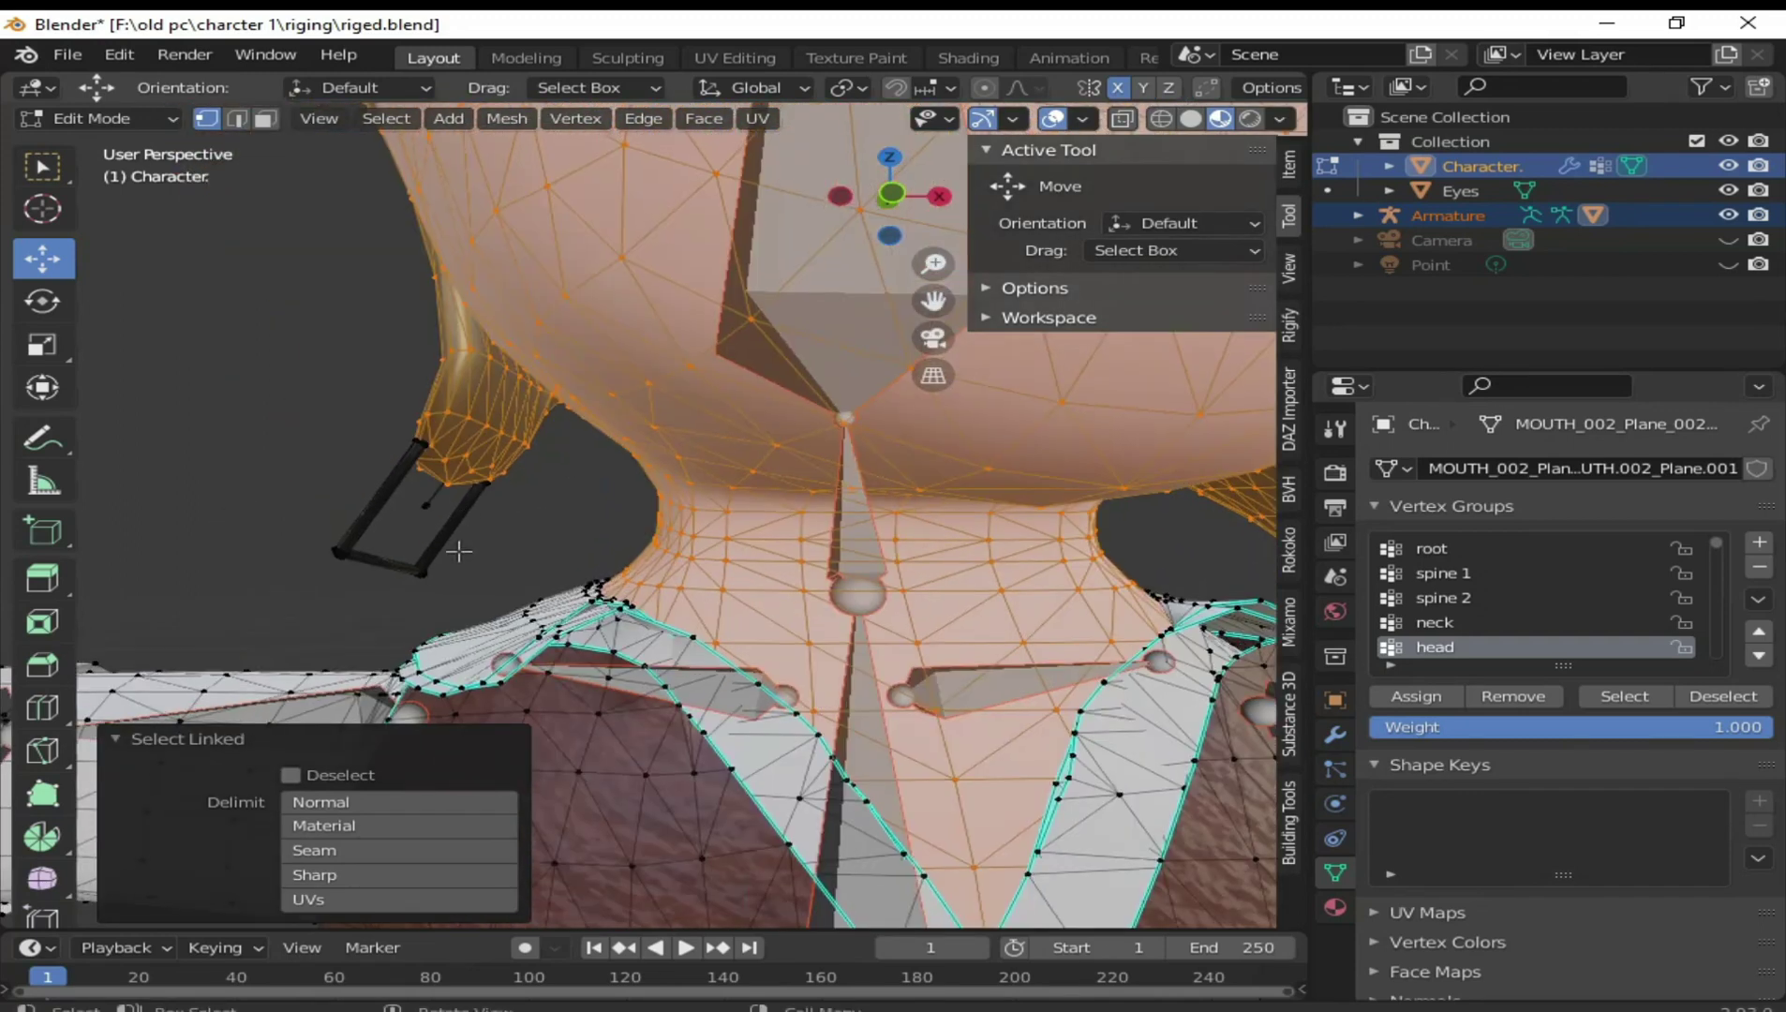
pyautogui.press('l')
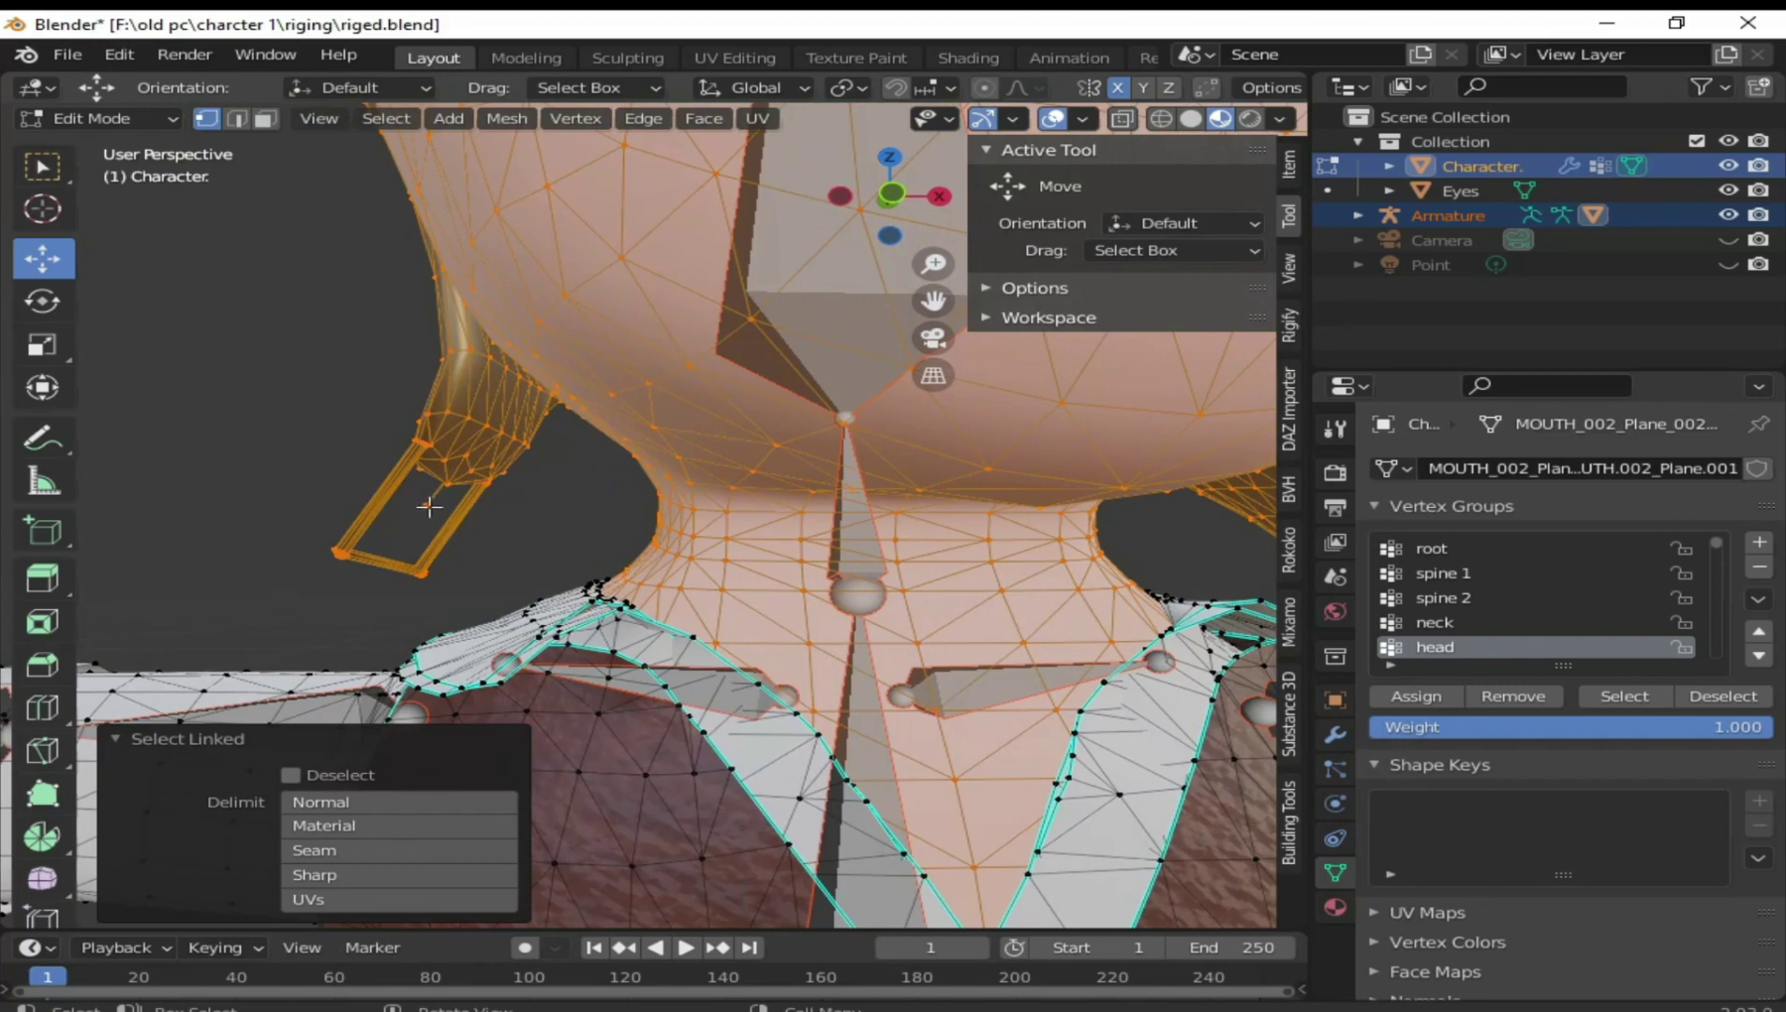
pyautogui.scroll(-1, 629, 573)
pyautogui.scroll(-2, 773, 590)
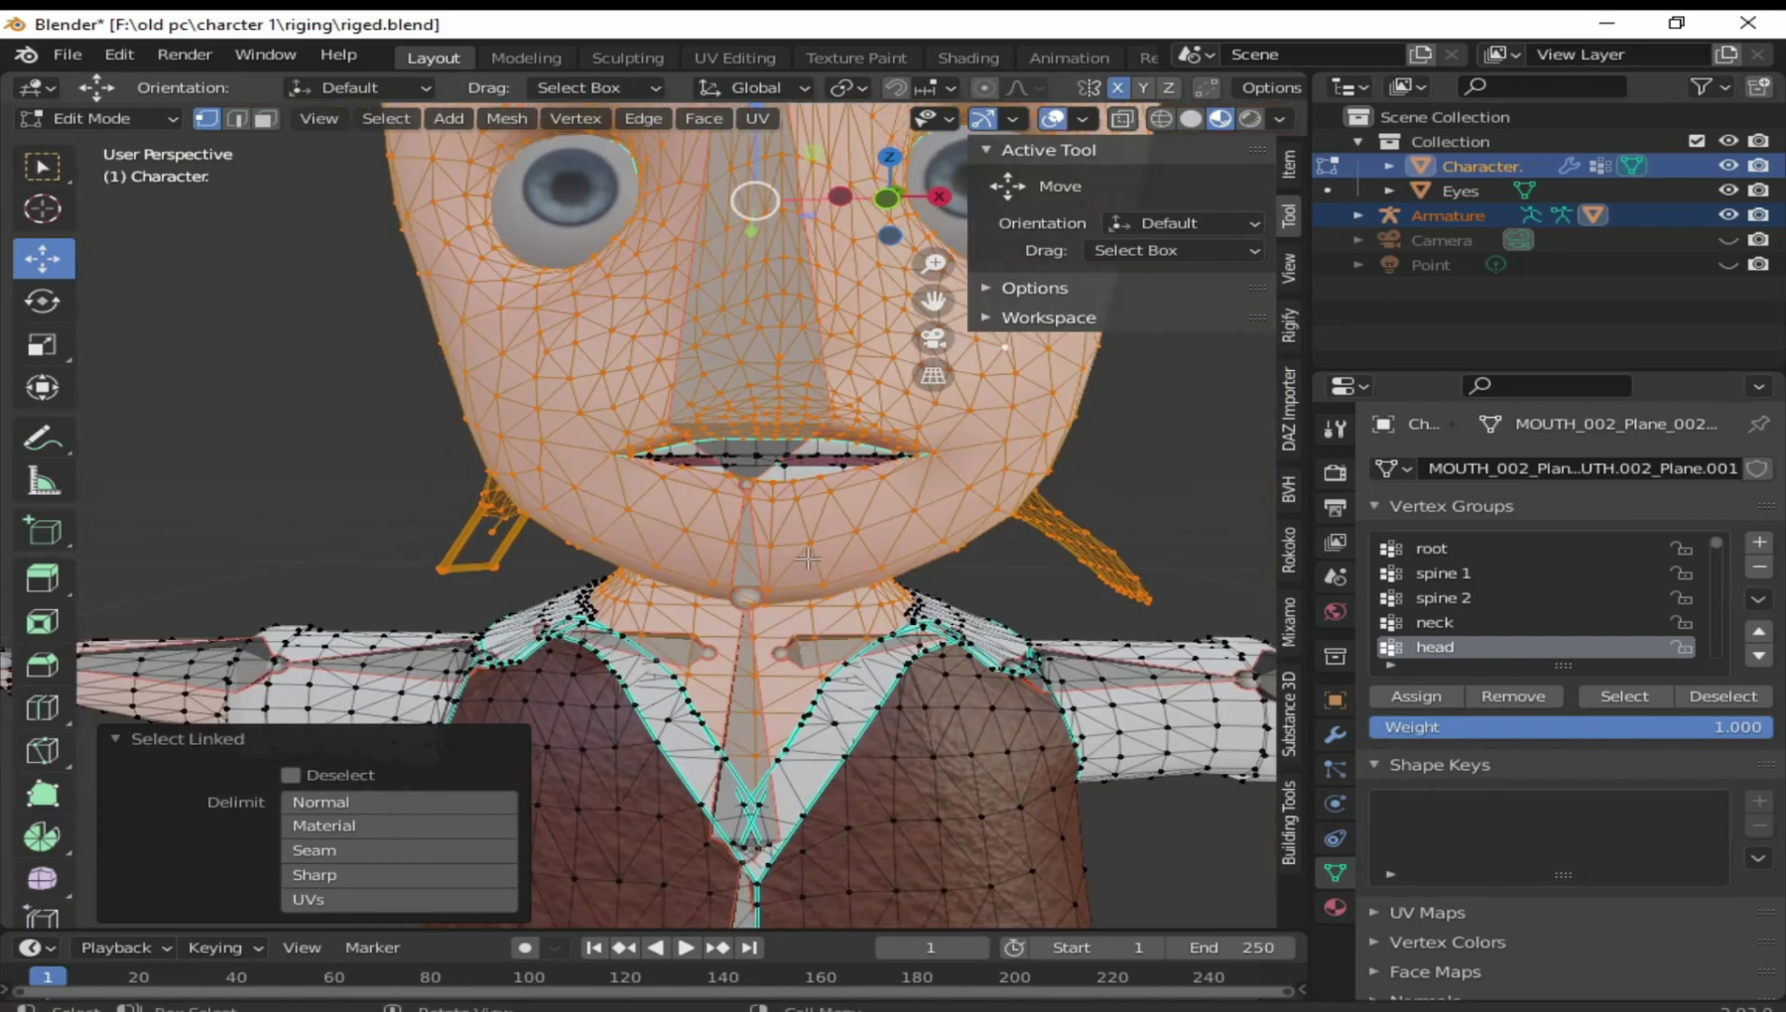
pyautogui.scroll(2, 808, 559)
pyautogui.scroll(2, 777, 581)
pyautogui.scroll(2, 758, 604)
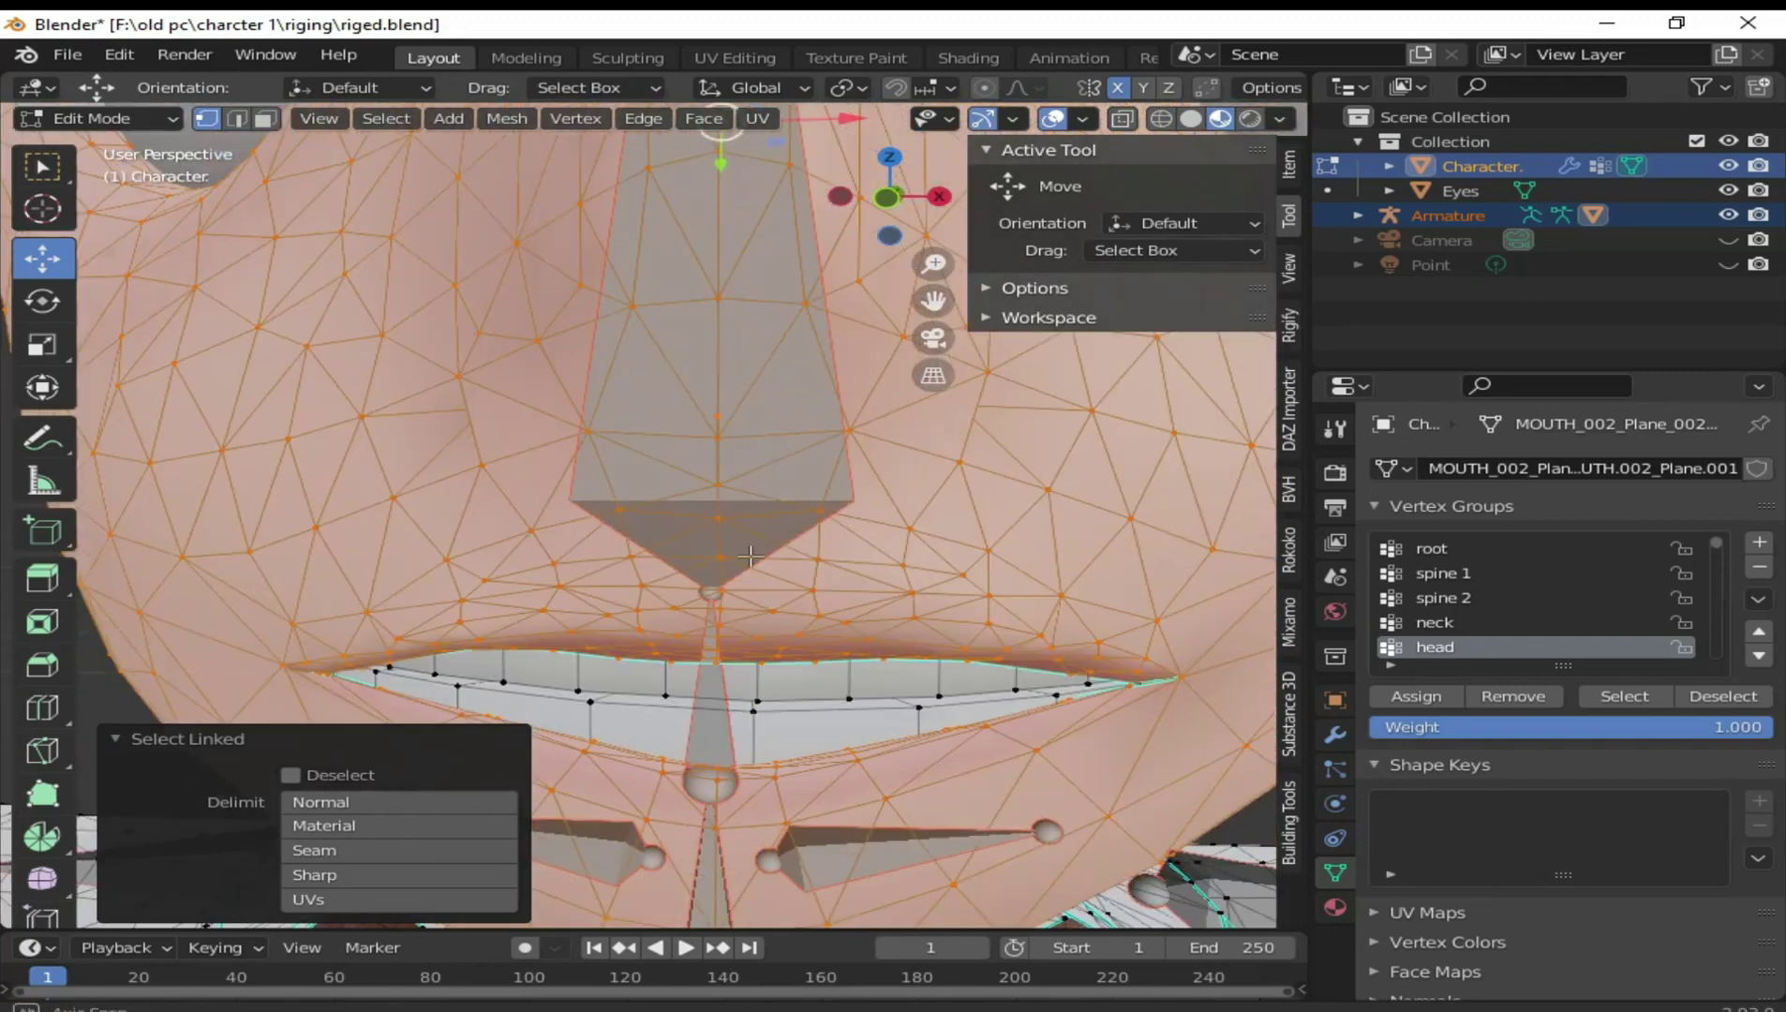
pyautogui.scroll(2, 750, 556)
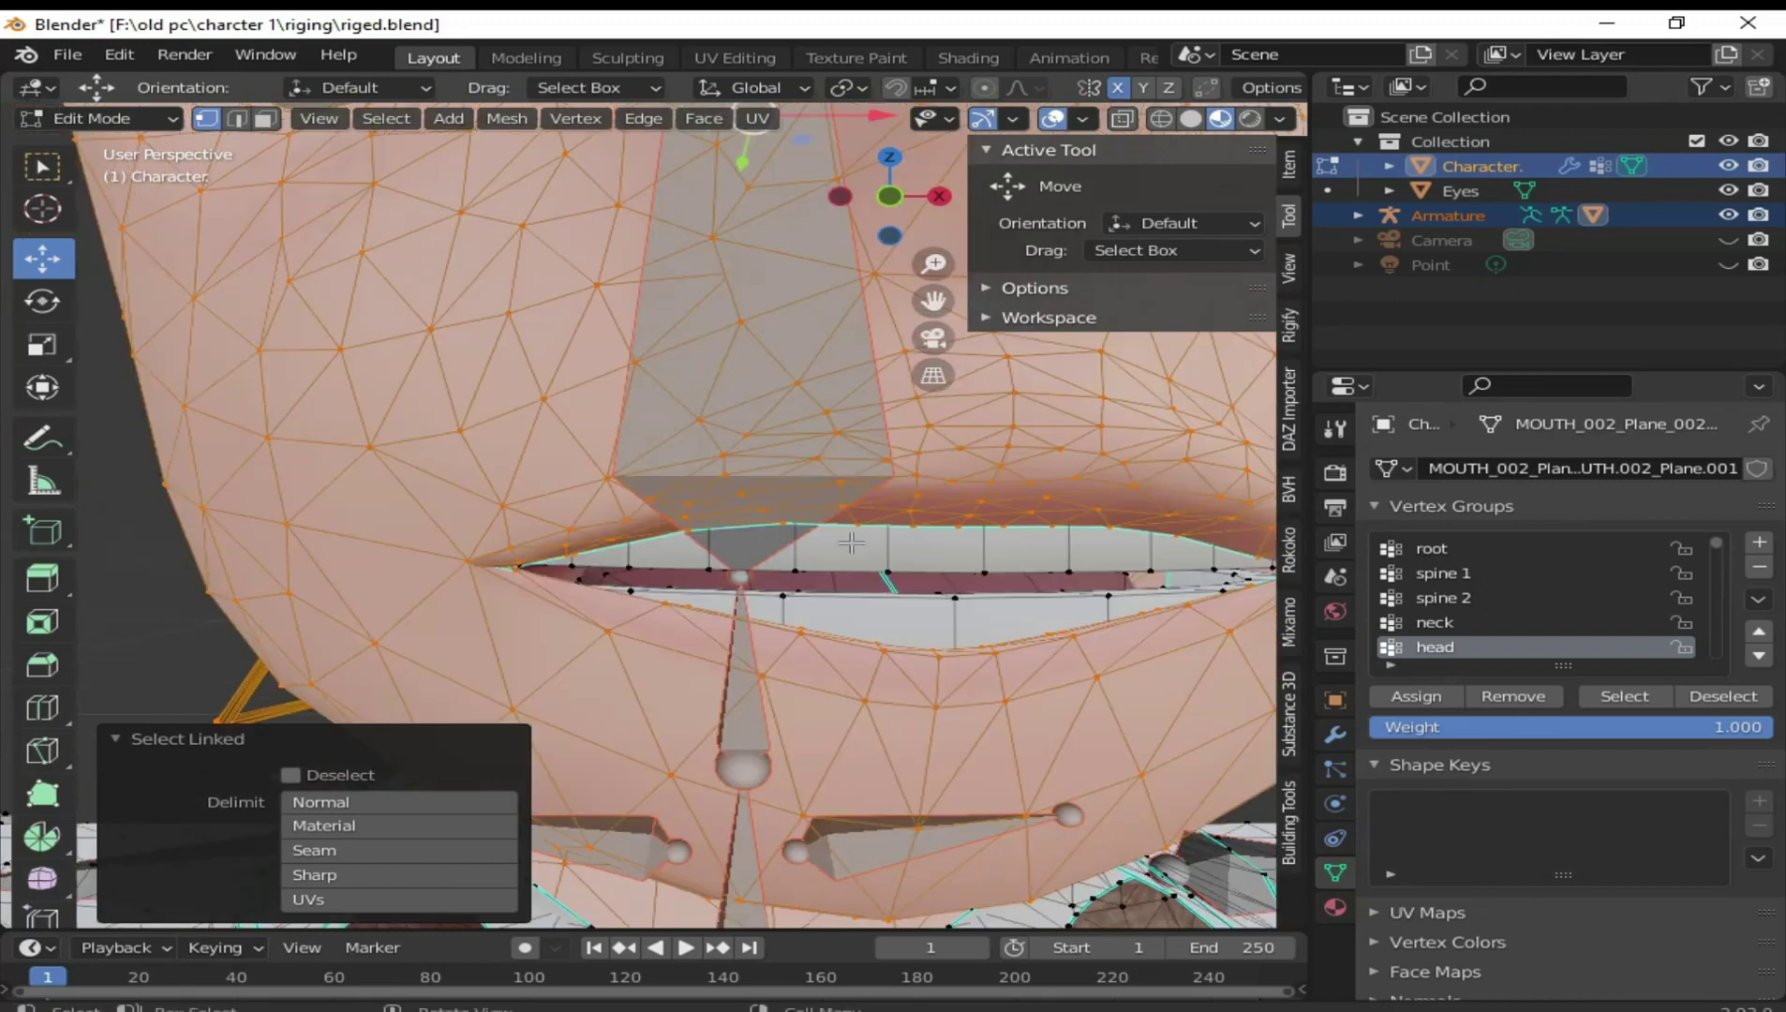
# Add the upper and lower lips to the head selection
pyautogui.keyDown('alt'); pyautogui.keyDown('shift'); pyautogui.click(910, 563); pyautogui.keyUp('shift'); pyautogui.keyUp('alt')
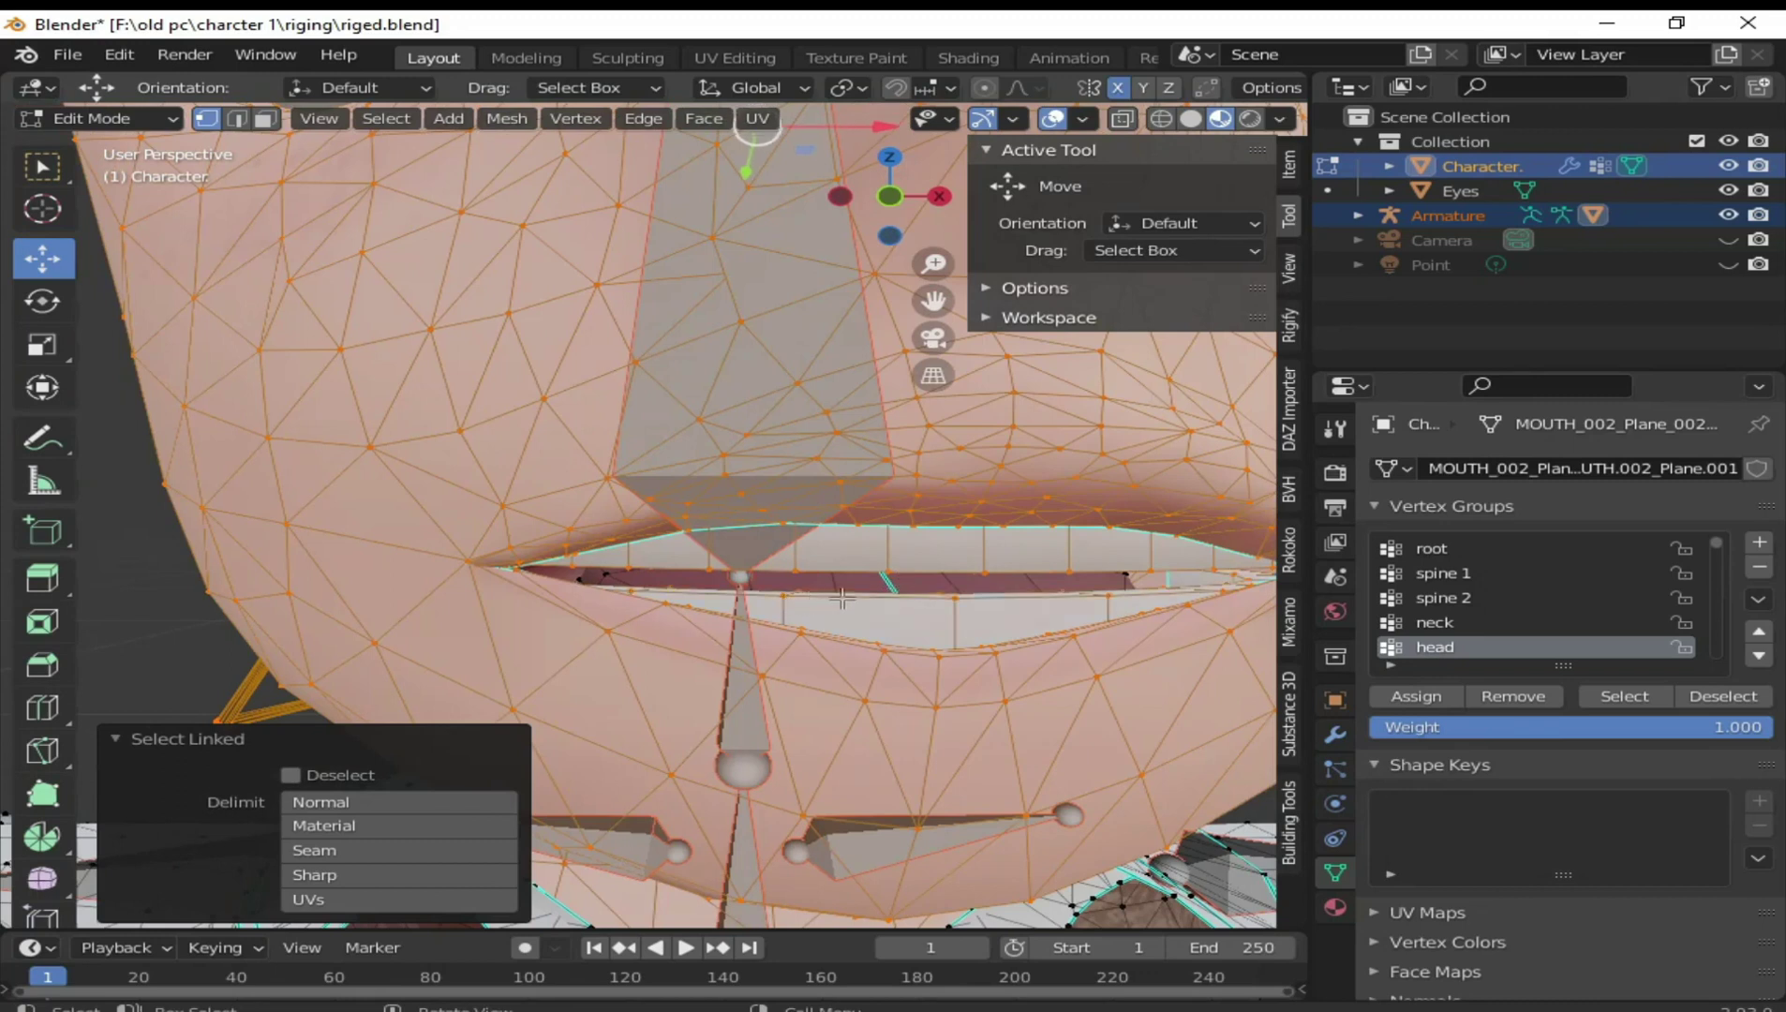
pyautogui.scroll(5, 842, 598)
pyautogui.hotkey('ctrl', 'l')
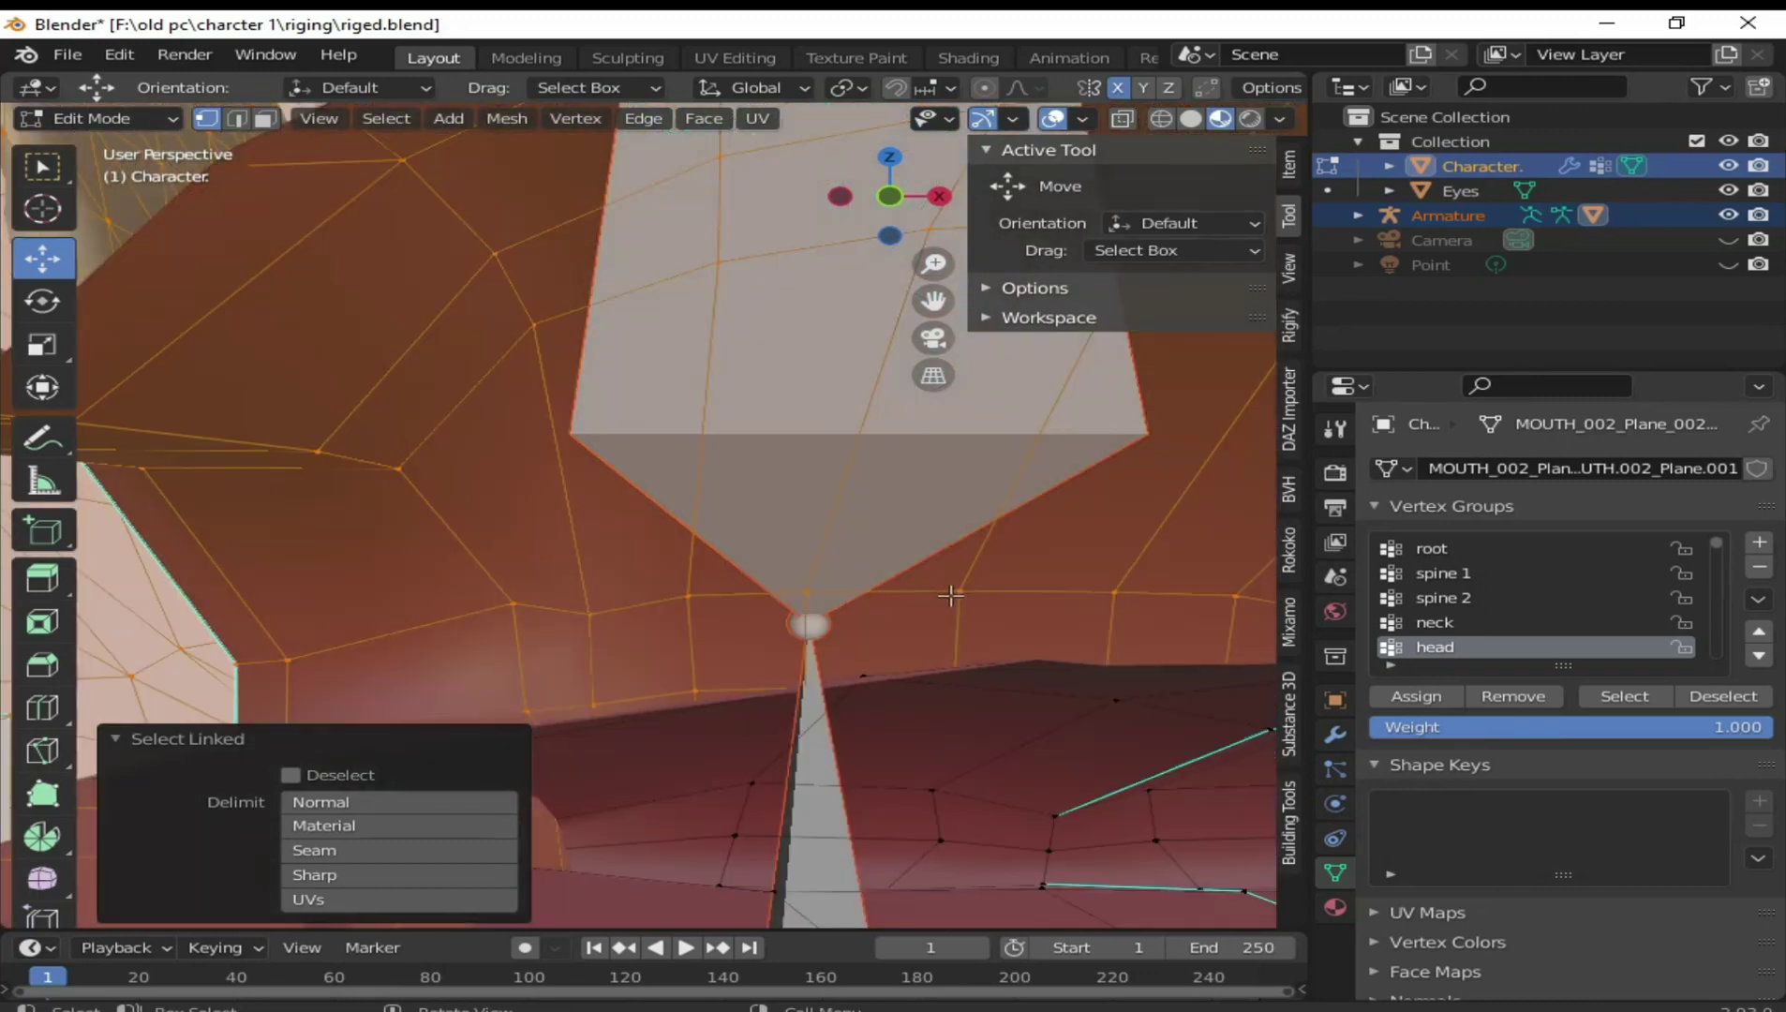
pyautogui.press('l')
pyautogui.scroll(-2, 966, 776)
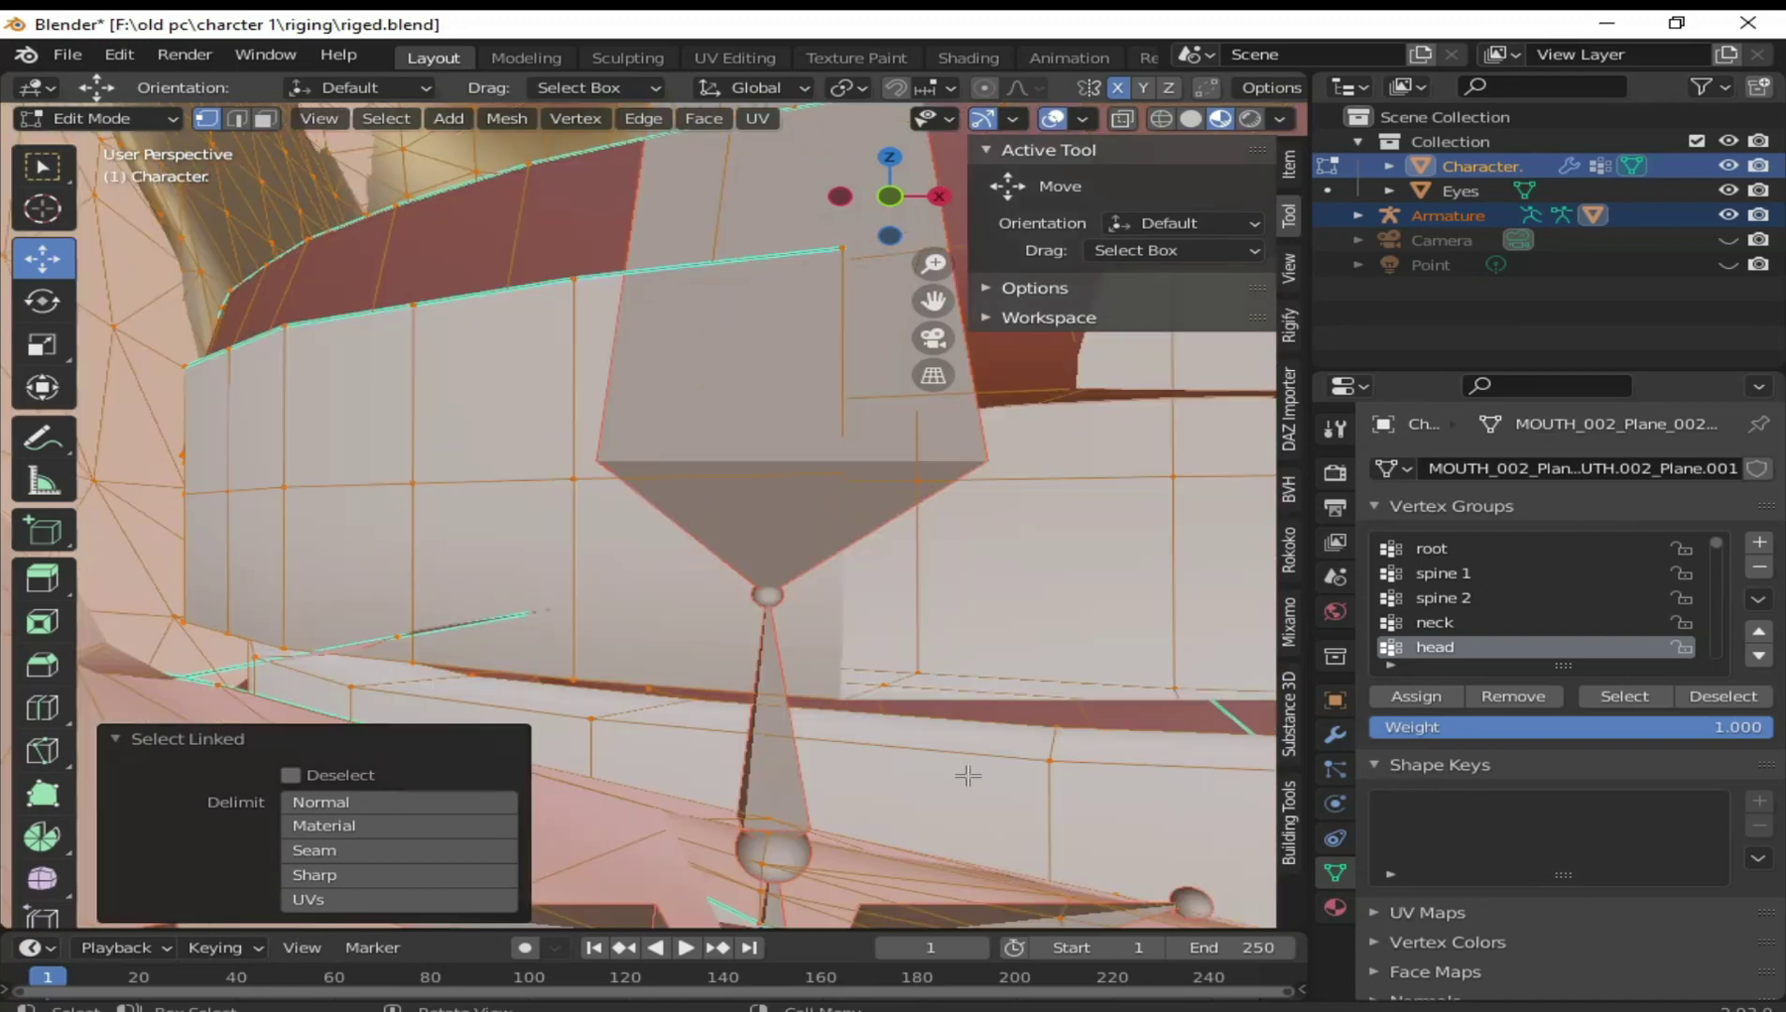
pyautogui.scroll(-3, 967, 775)
pyautogui.scroll(3, 956, 749)
pyautogui.scroll(2, 947, 740)
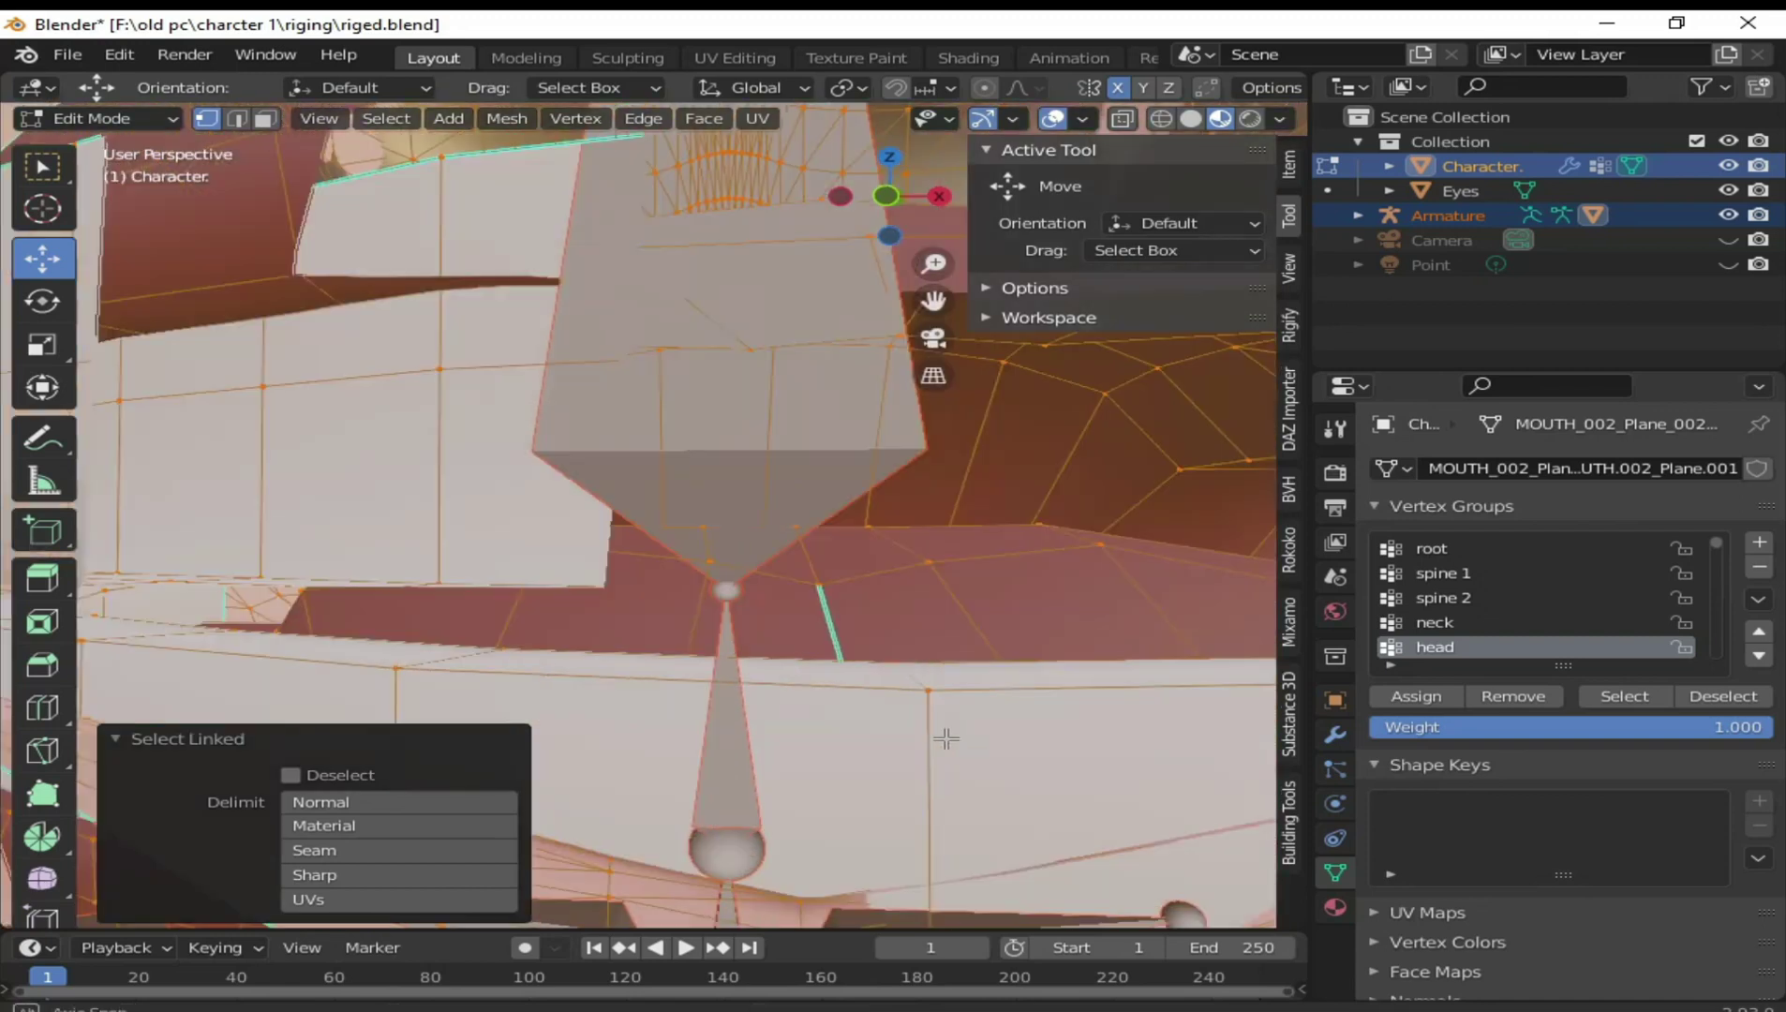
pyautogui.scroll(1, 946, 739)
pyautogui.scroll(-3, 946, 740)
pyautogui.scroll(-3, 937, 712)
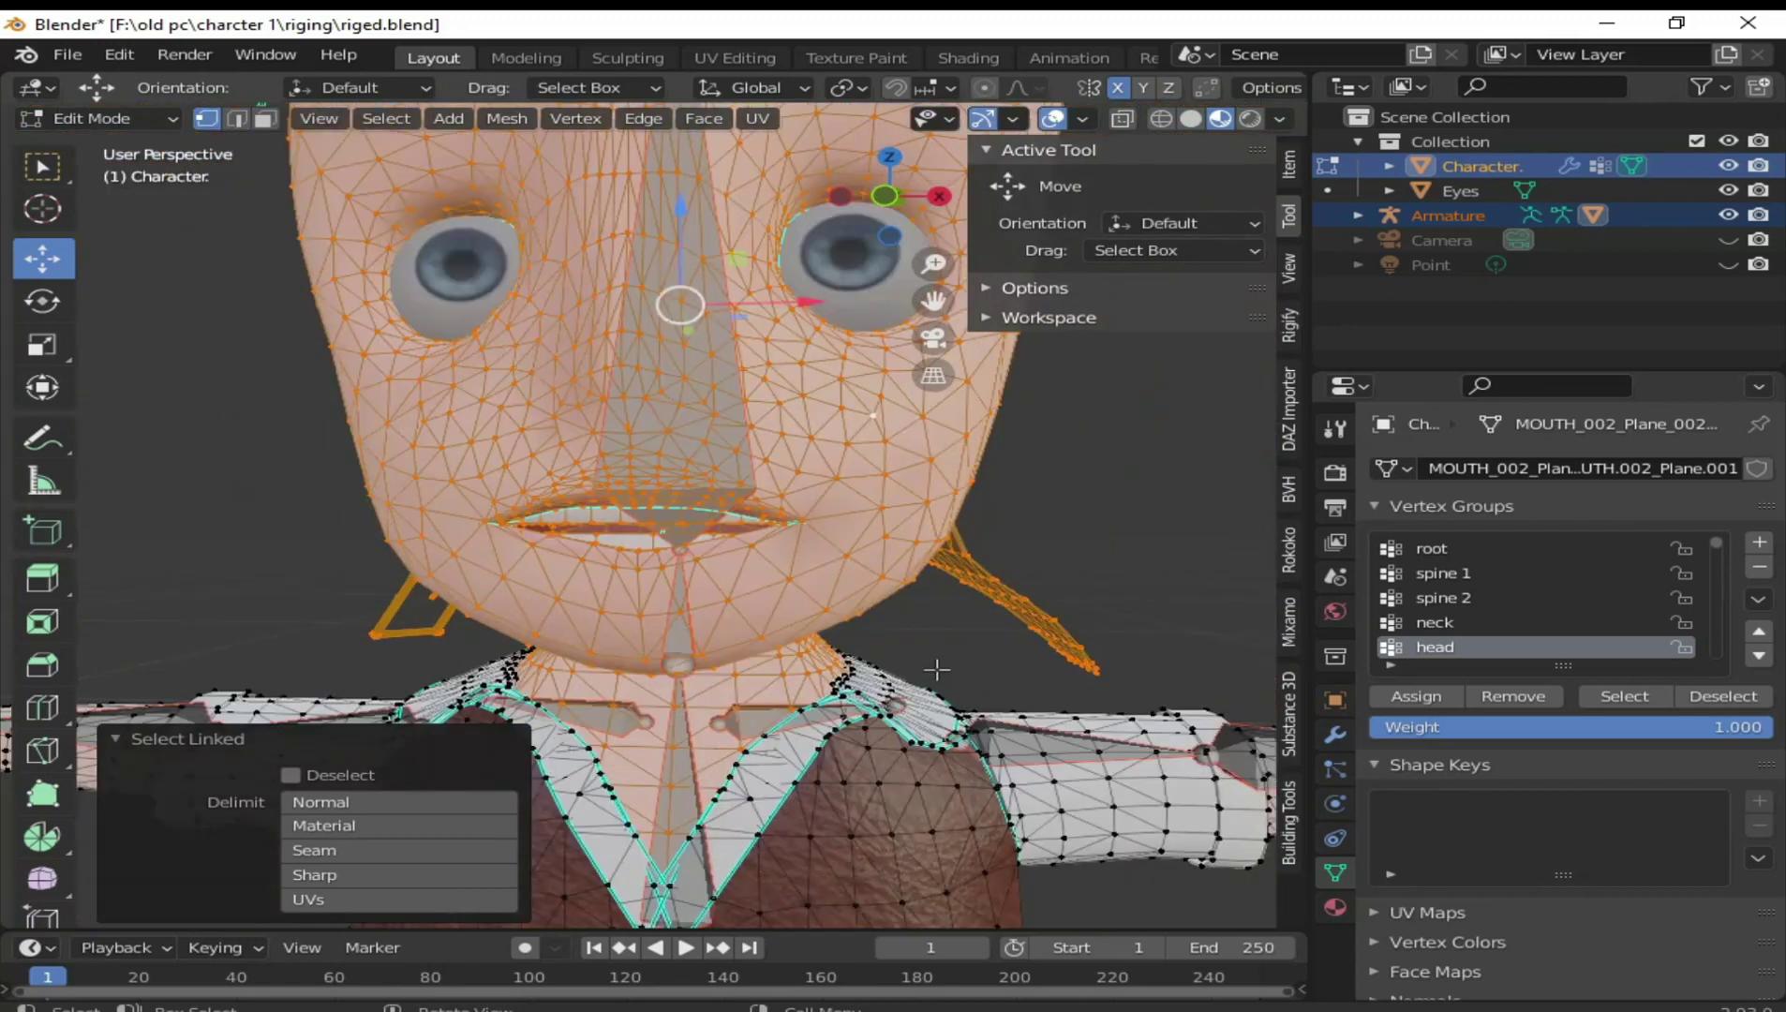
pyautogui.scroll(-1, 909, 647)
pyautogui.scroll(-1, 900, 625)
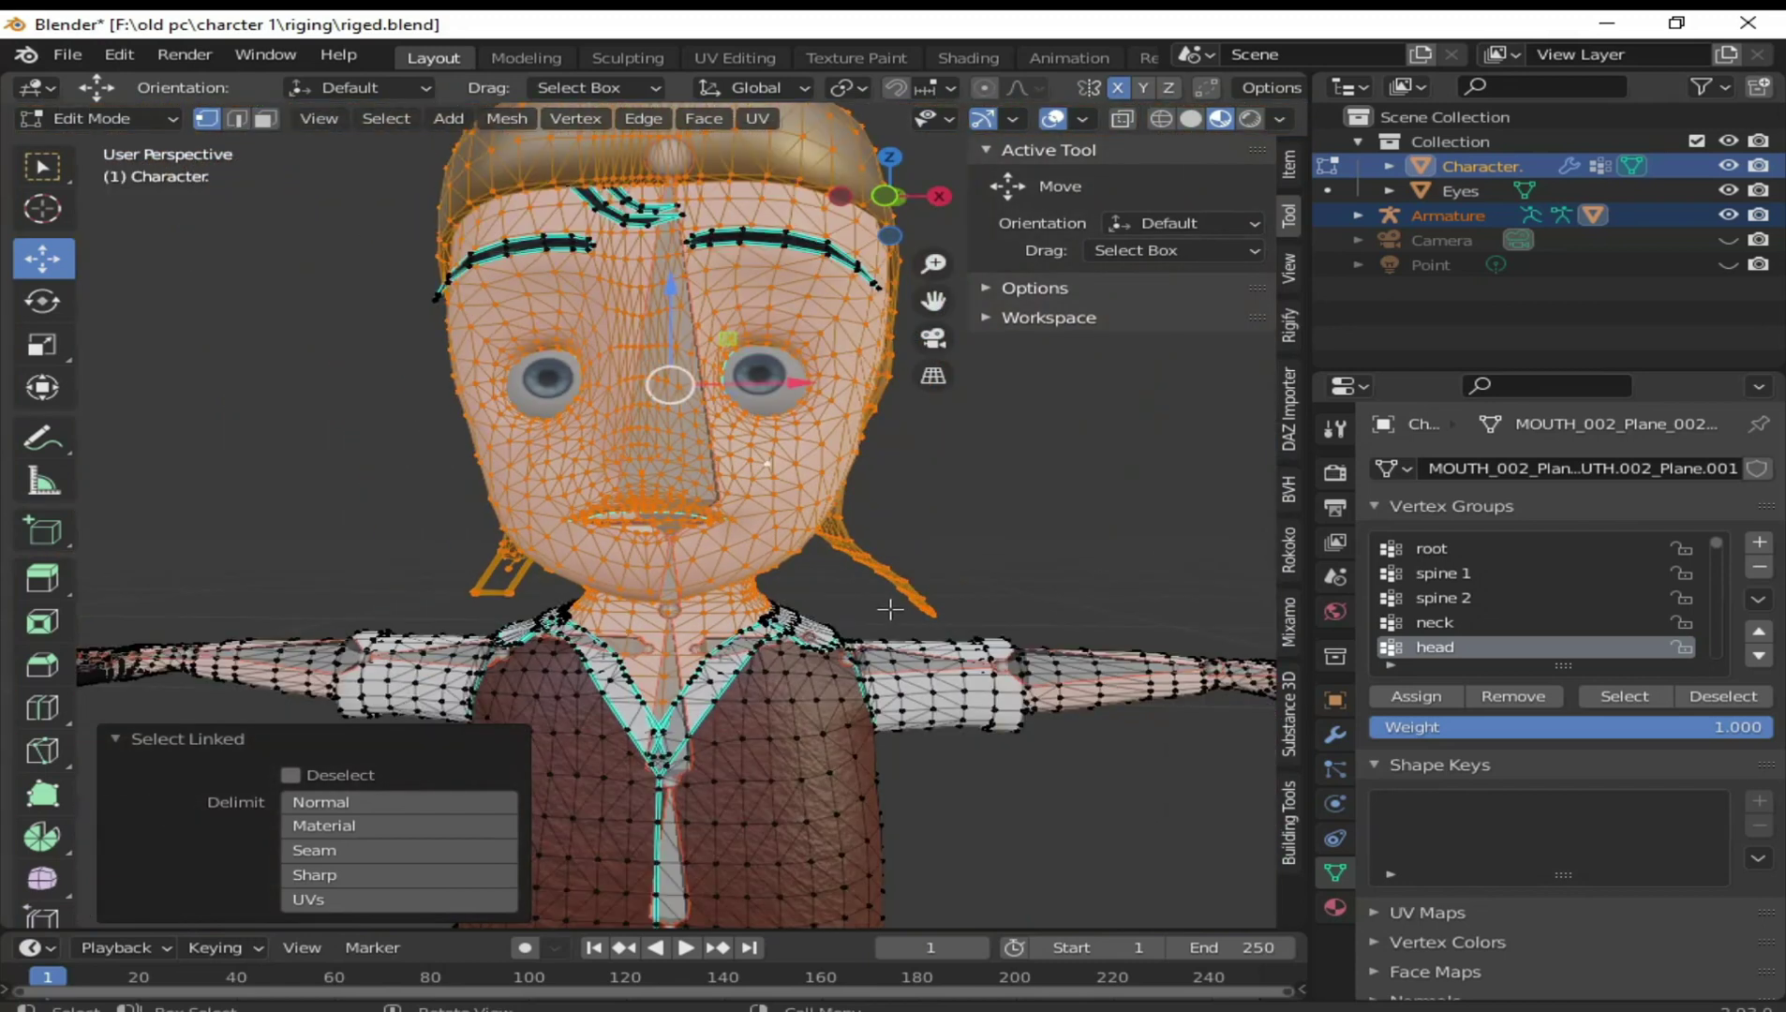
pyautogui.scroll(2, 897, 599)
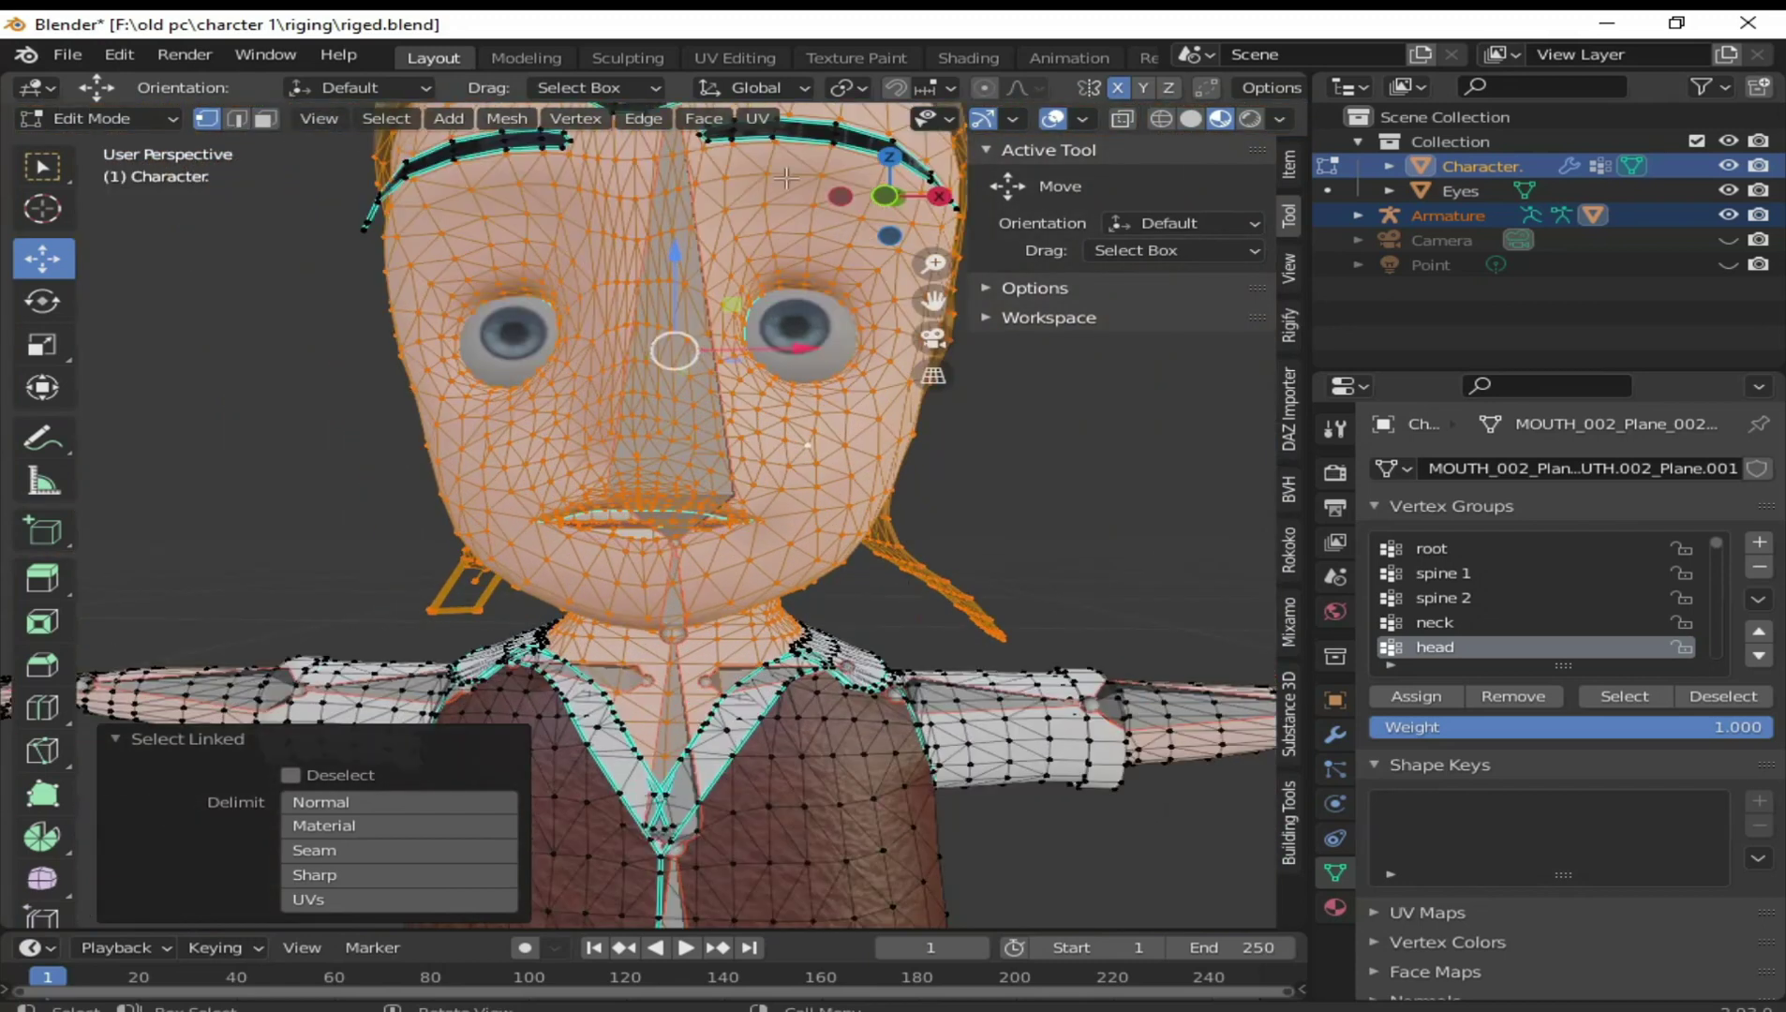
pyautogui.scroll(-1, 822, 326)
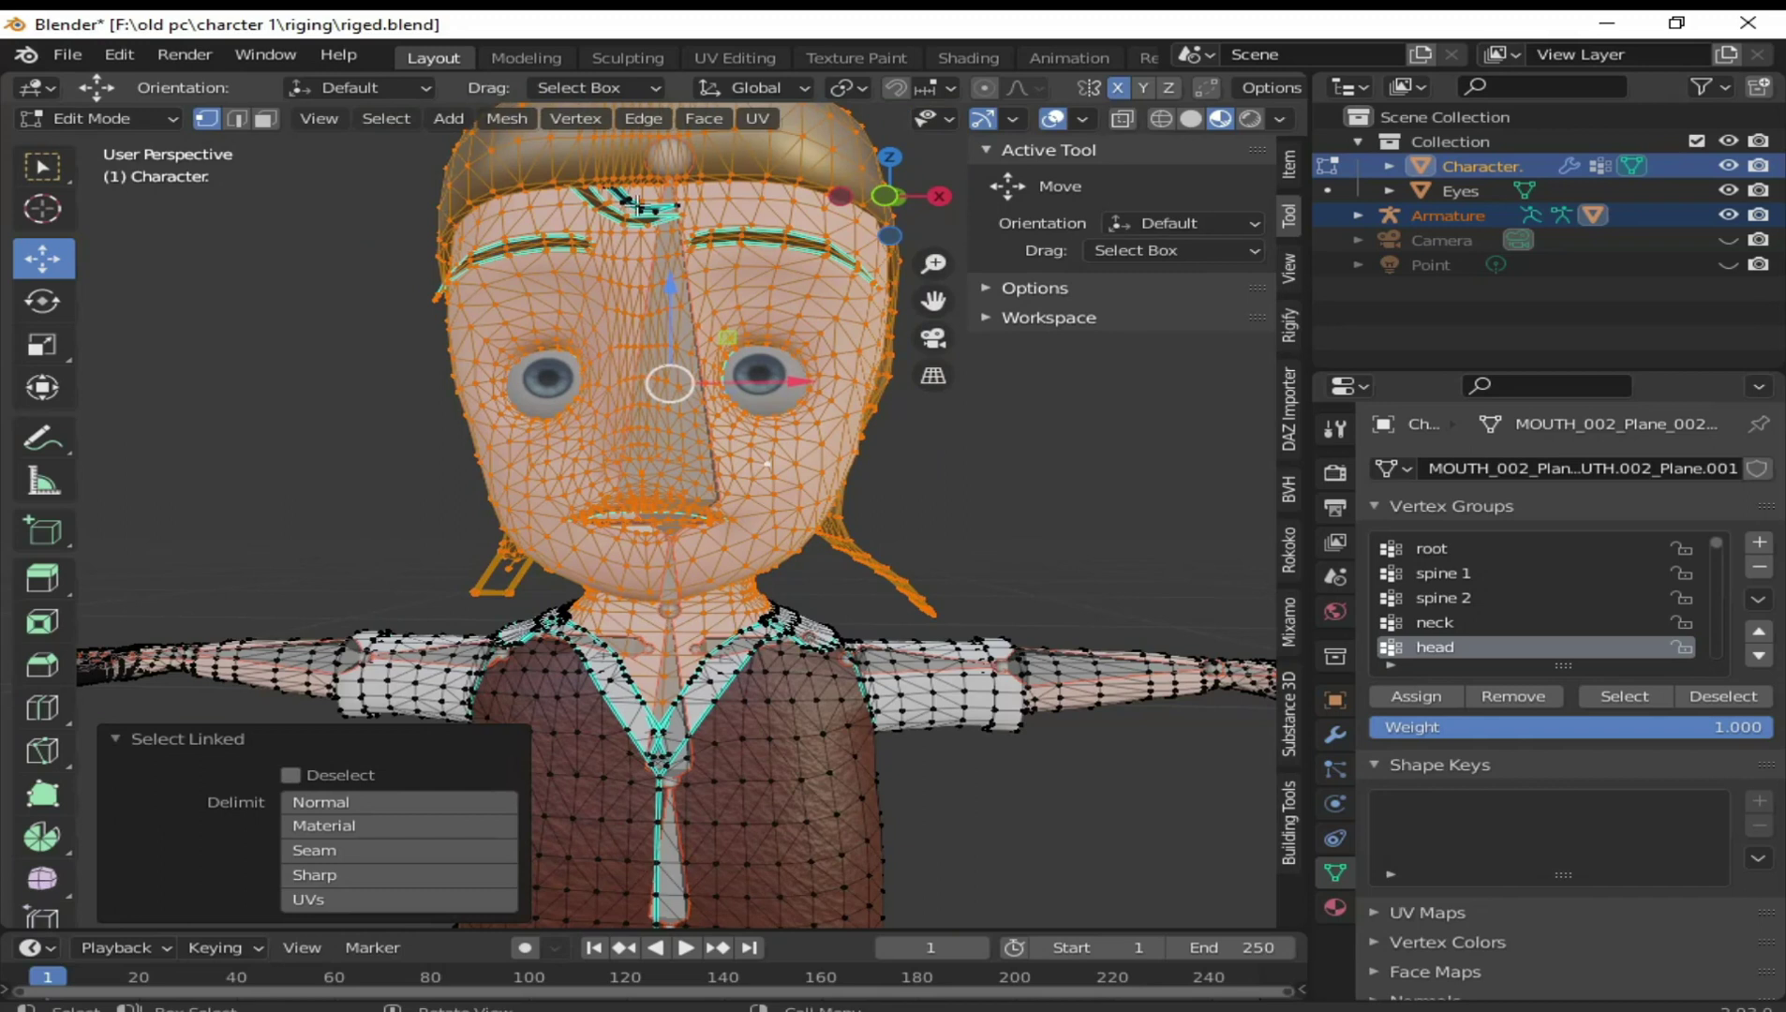
pyautogui.moveTo(730, 646); pyautogui.dragTo(749, 654, button='middle')
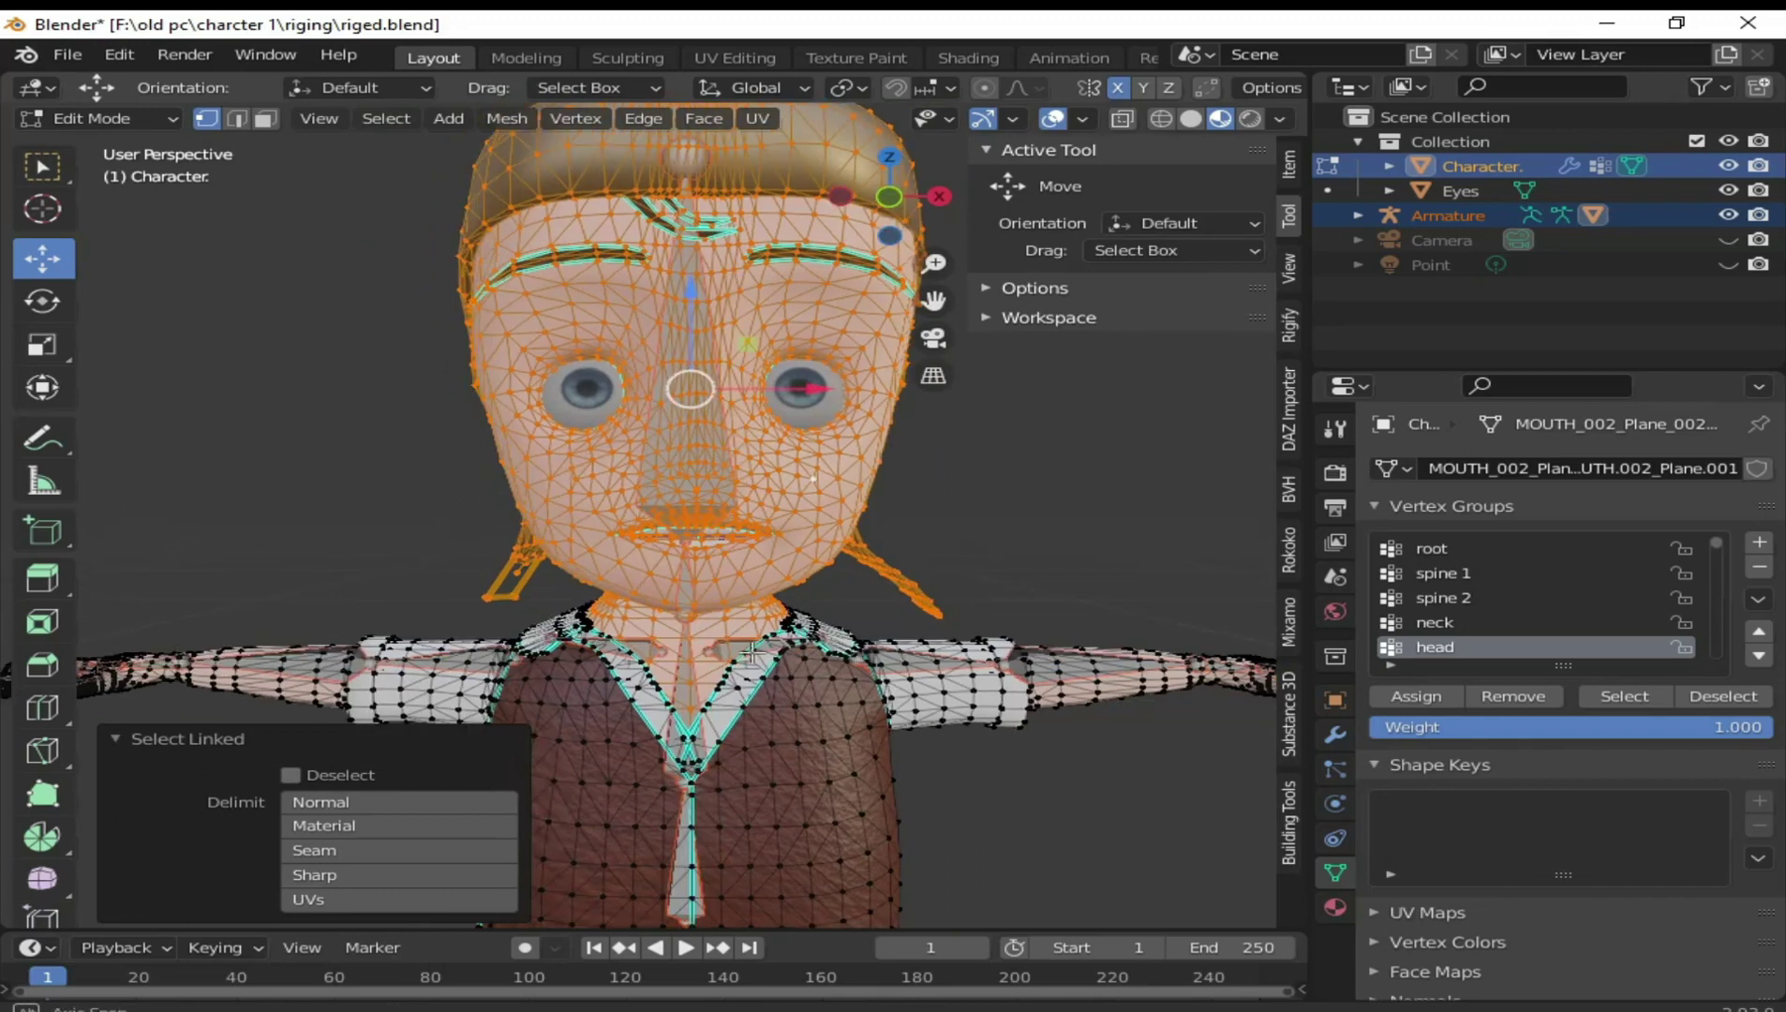
pyautogui.scroll(2, 750, 653)
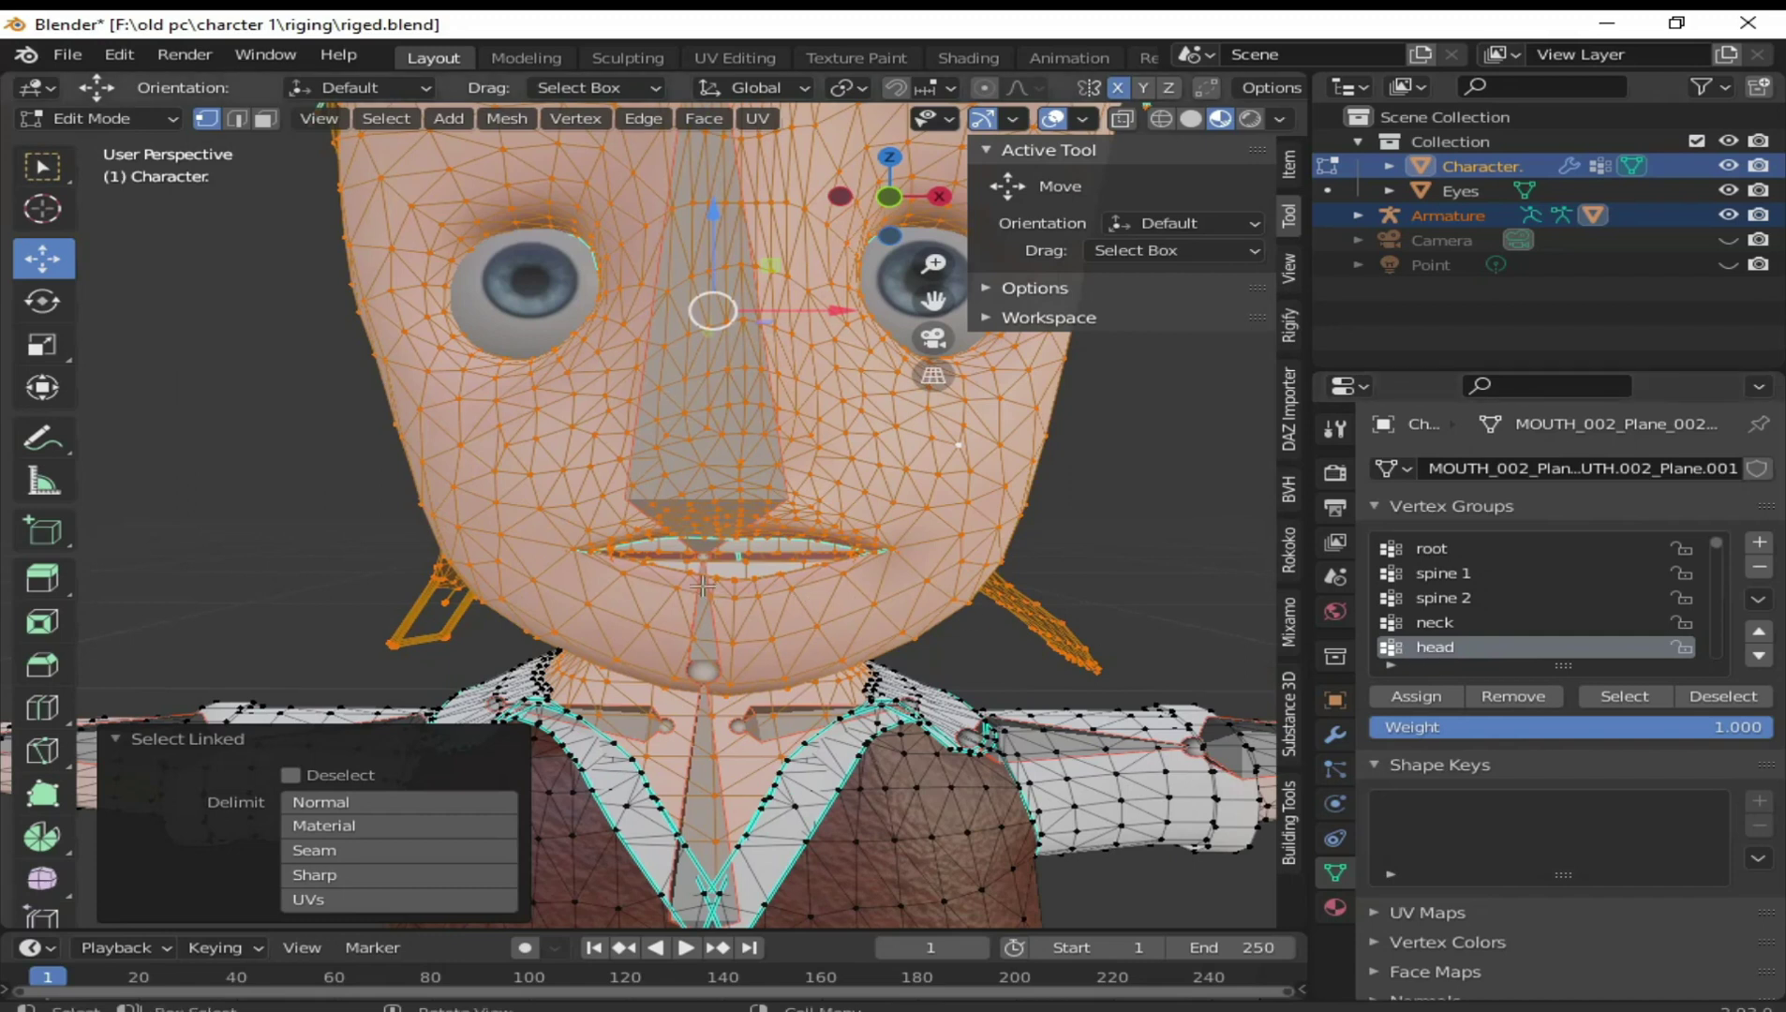
pyautogui.scroll(-2, 702, 585)
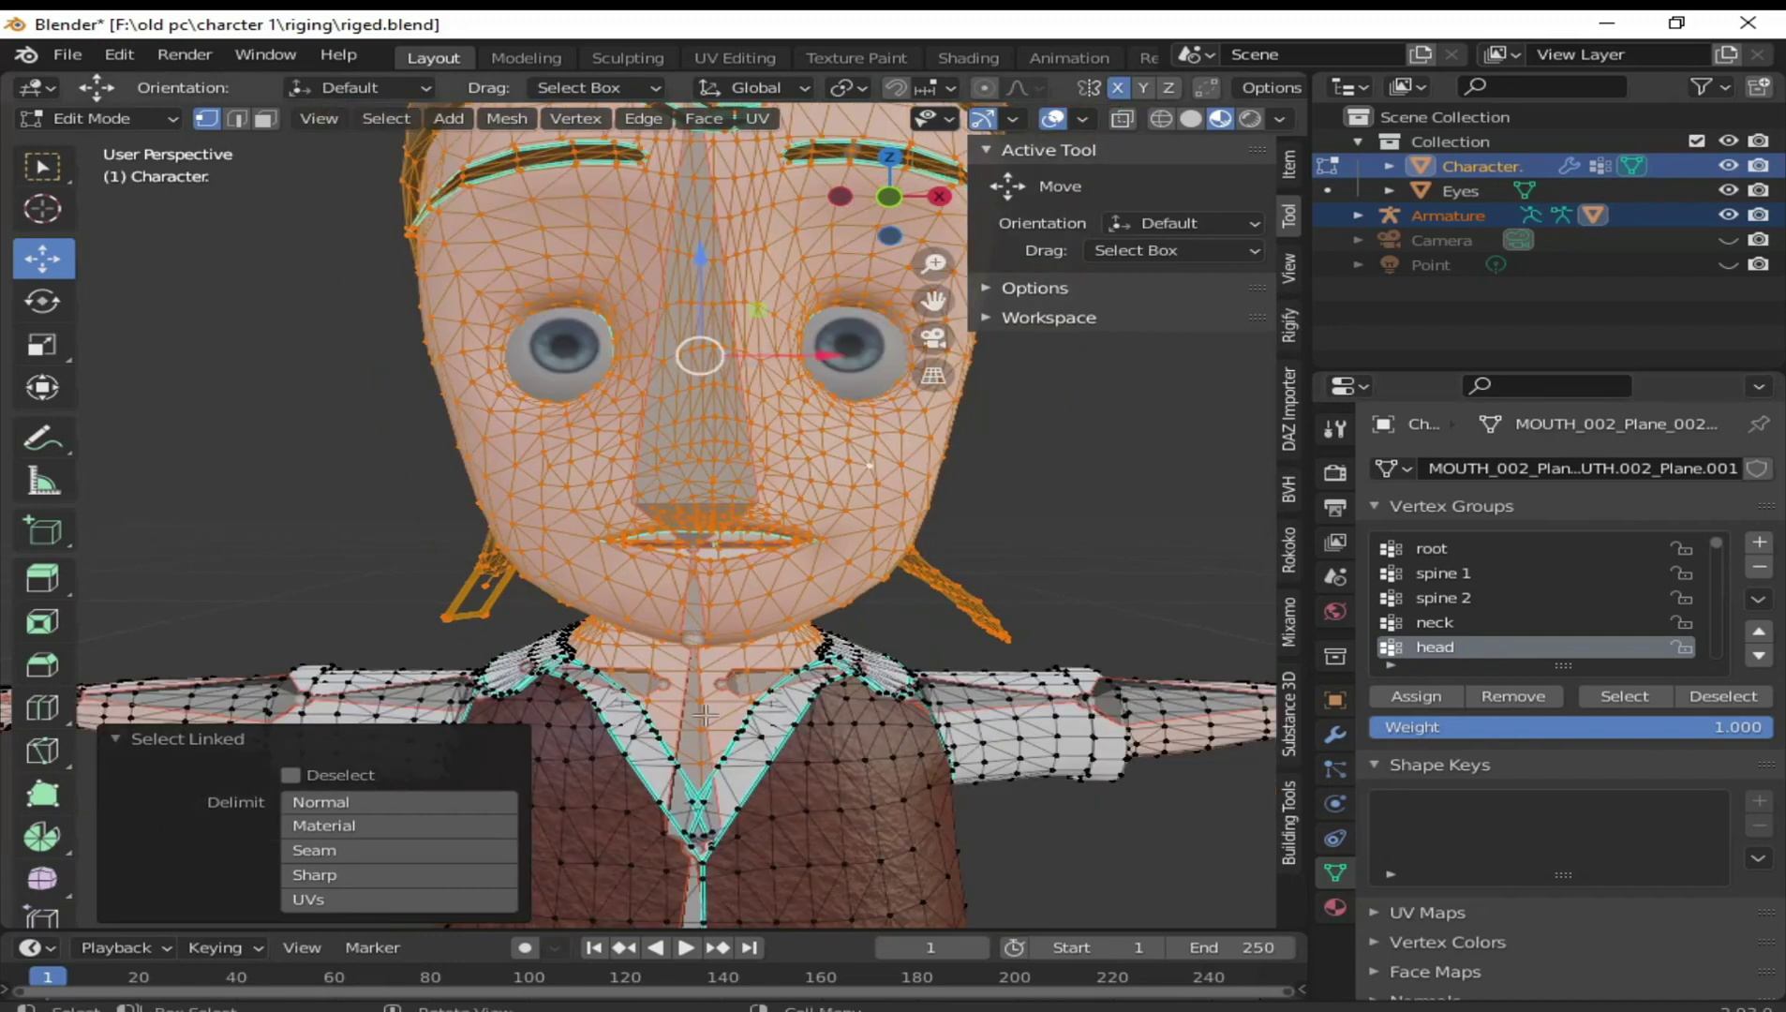
# Hide everything except the selected head, then circle-deselect the lower chest vertices
pyautogui.hotkey('shift', 'h')
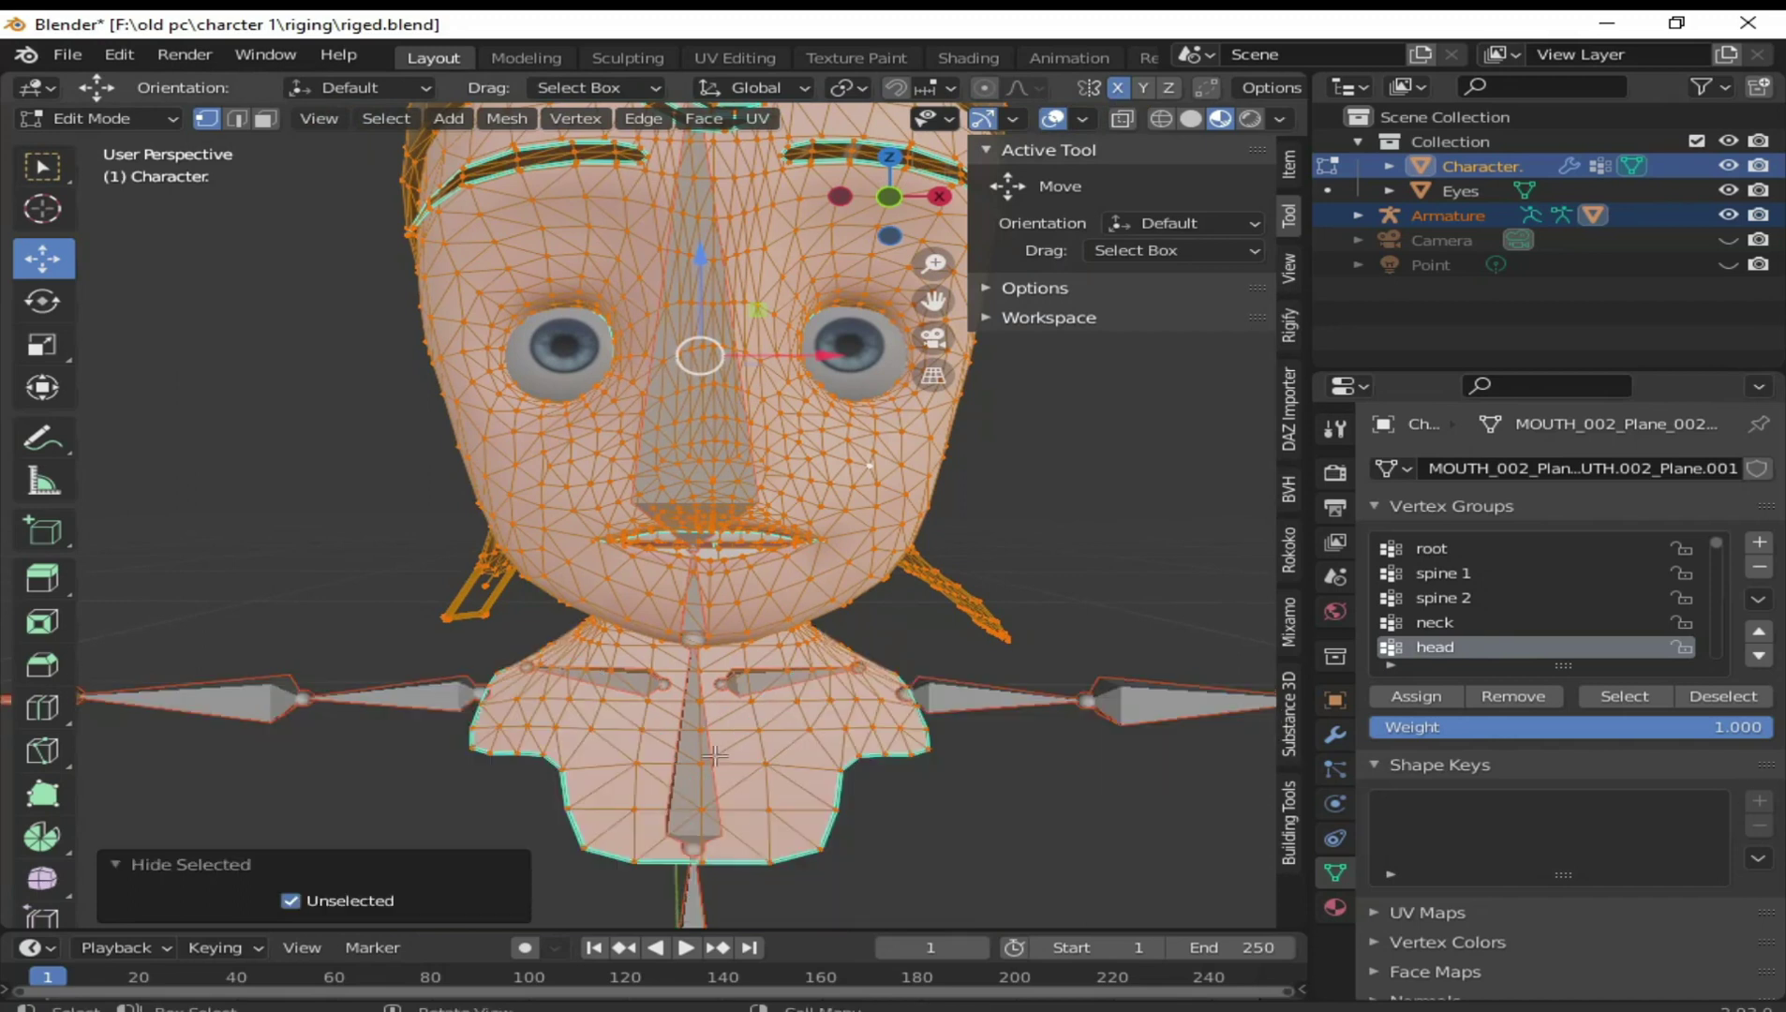
pyautogui.keyDown('shift'); pyautogui.moveTo(789, 837); pyautogui.dragTo(729, 716, button='middle'); pyautogui.keyUp('shift')
pyautogui.scroll(2, 682, 718)
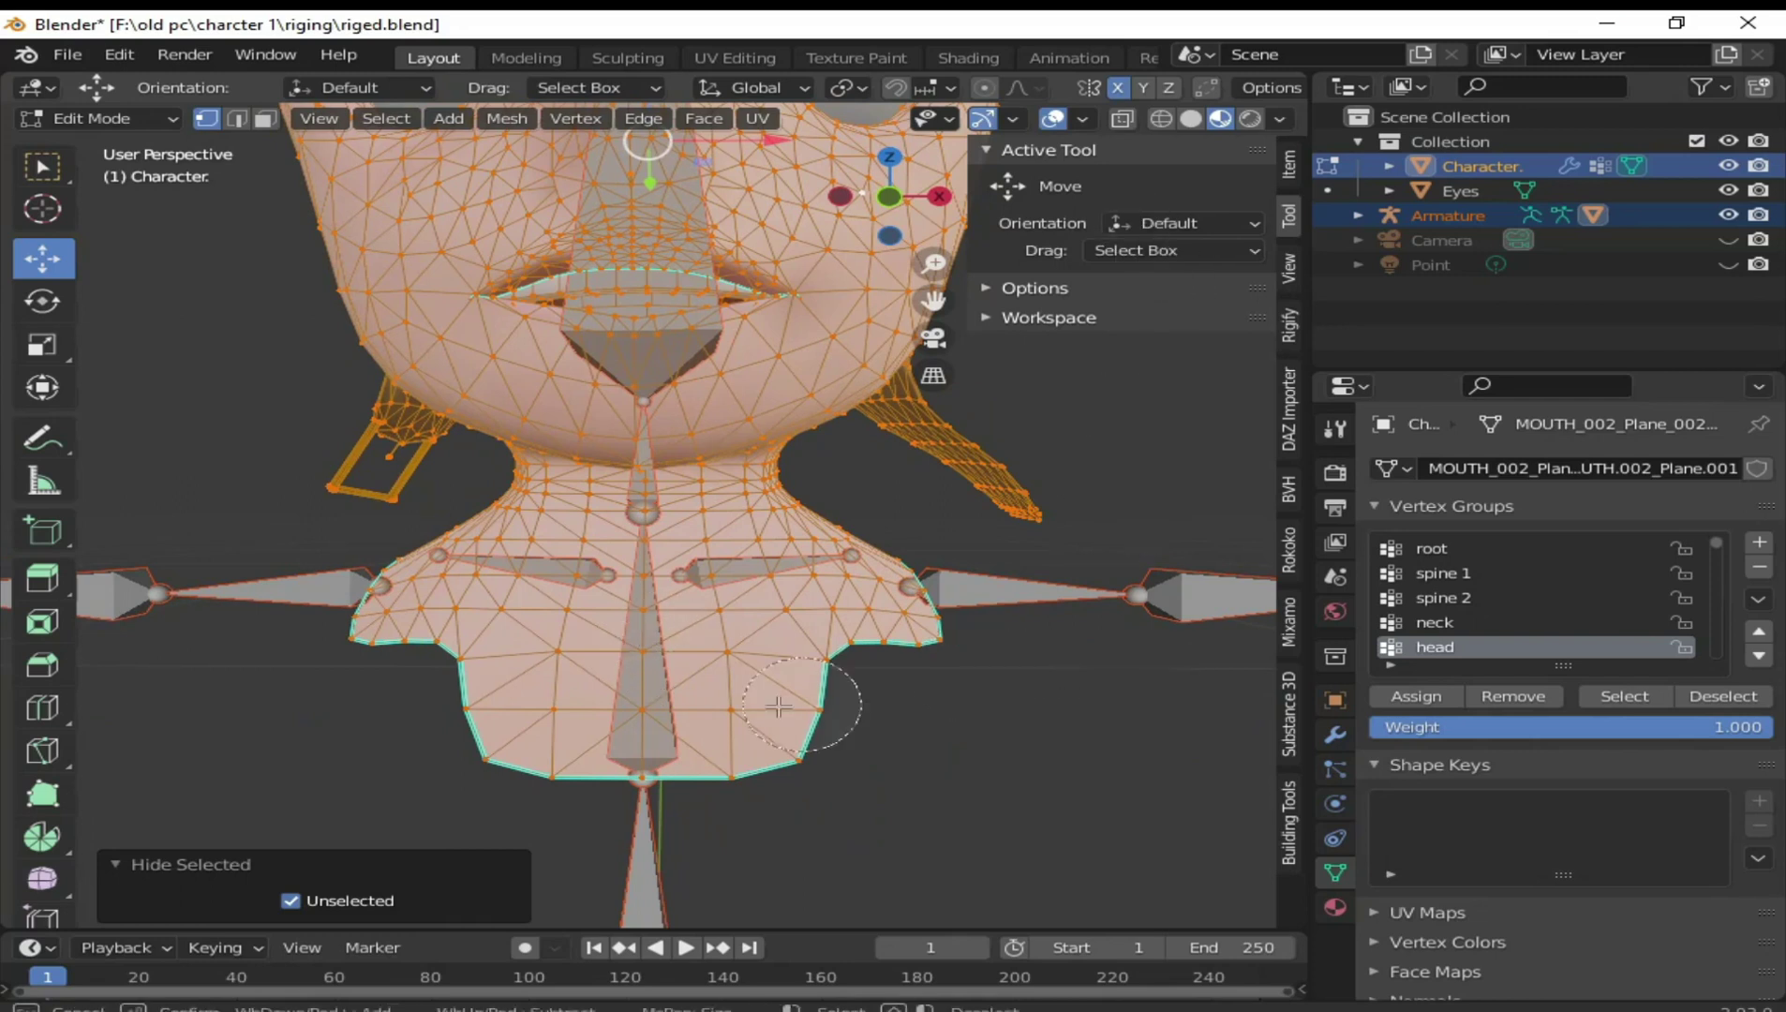
pyautogui.scroll(-2, 798, 697)
pyautogui.scroll(-2, 806, 696)
pyautogui.scroll(-2, 815, 692)
pyautogui.scroll(-2, 829, 687)
pyautogui.moveTo(832, 687)
pyautogui.mouseDown(button='middle')
pyautogui.moveTo(445, 669)
pyautogui.moveTo(445, 645)
pyautogui.moveTo(458, 614)
pyautogui.moveTo(571, 600)
pyautogui.moveTo(919, 675)
pyautogui.mouseUp(button='middle')
pyautogui.press('Escape')
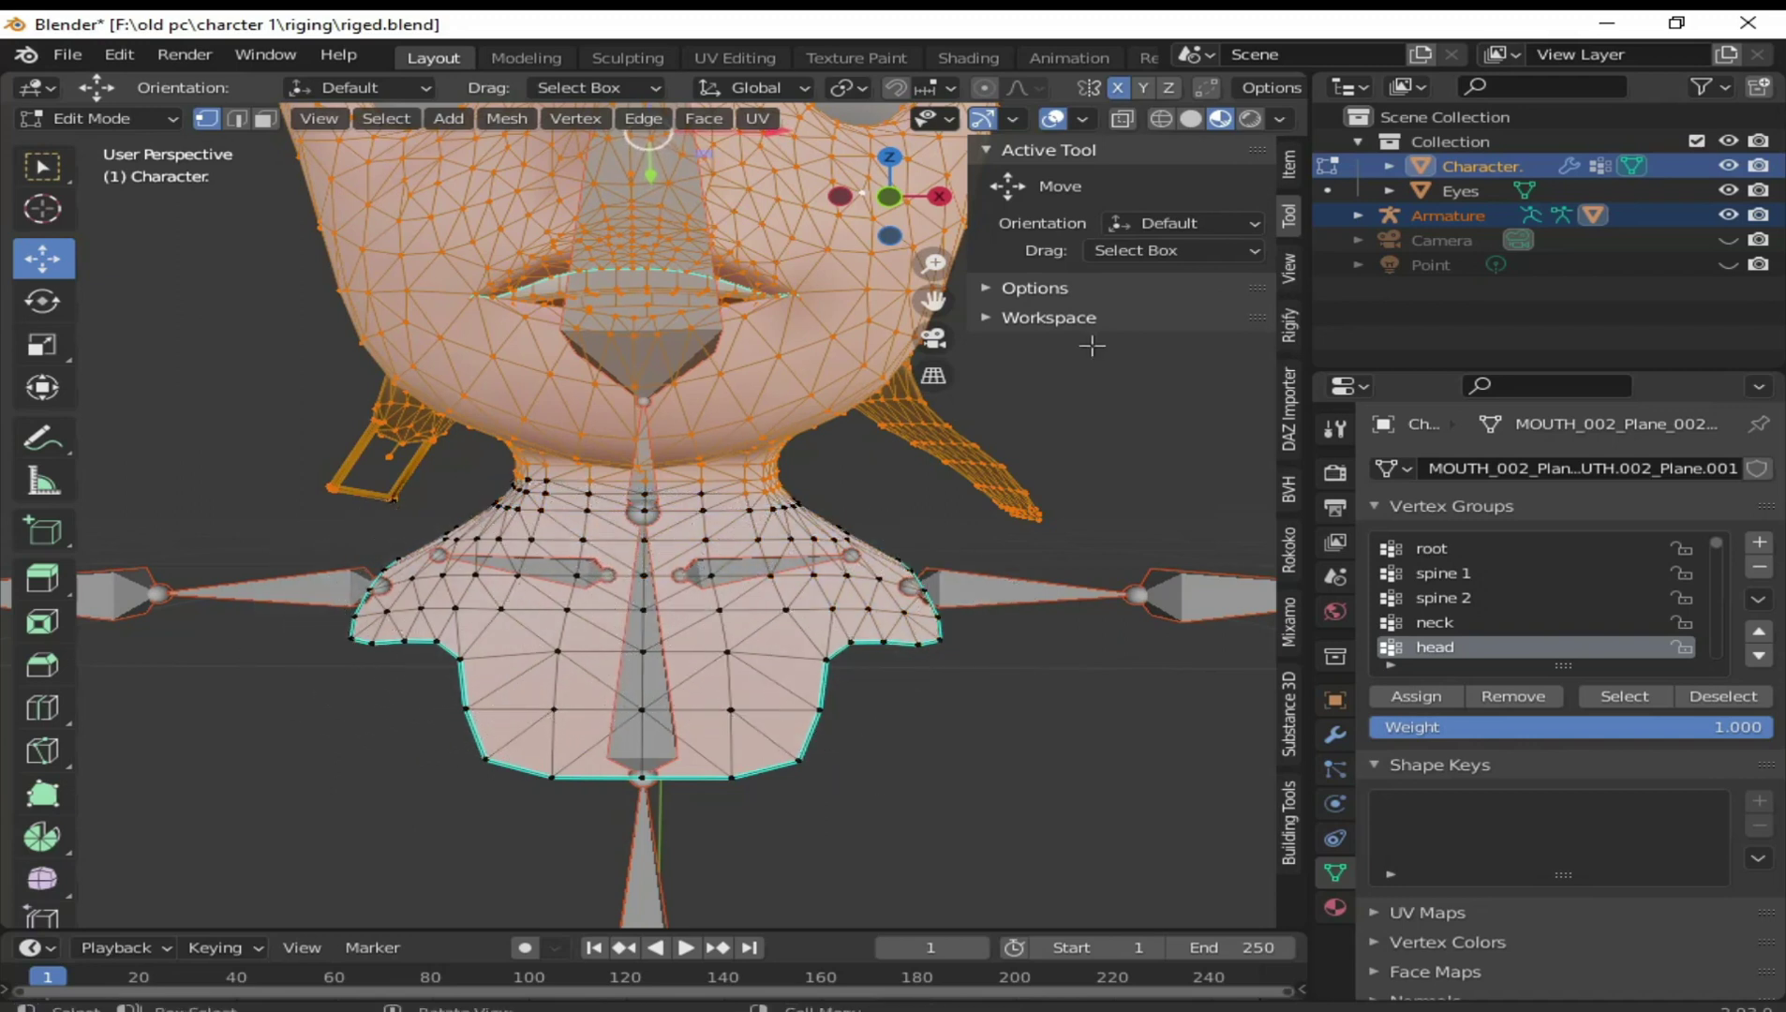
# In wireframe view, re-mark the lower chest vertices and circle-deselect them again
pyautogui.click(1164, 121)
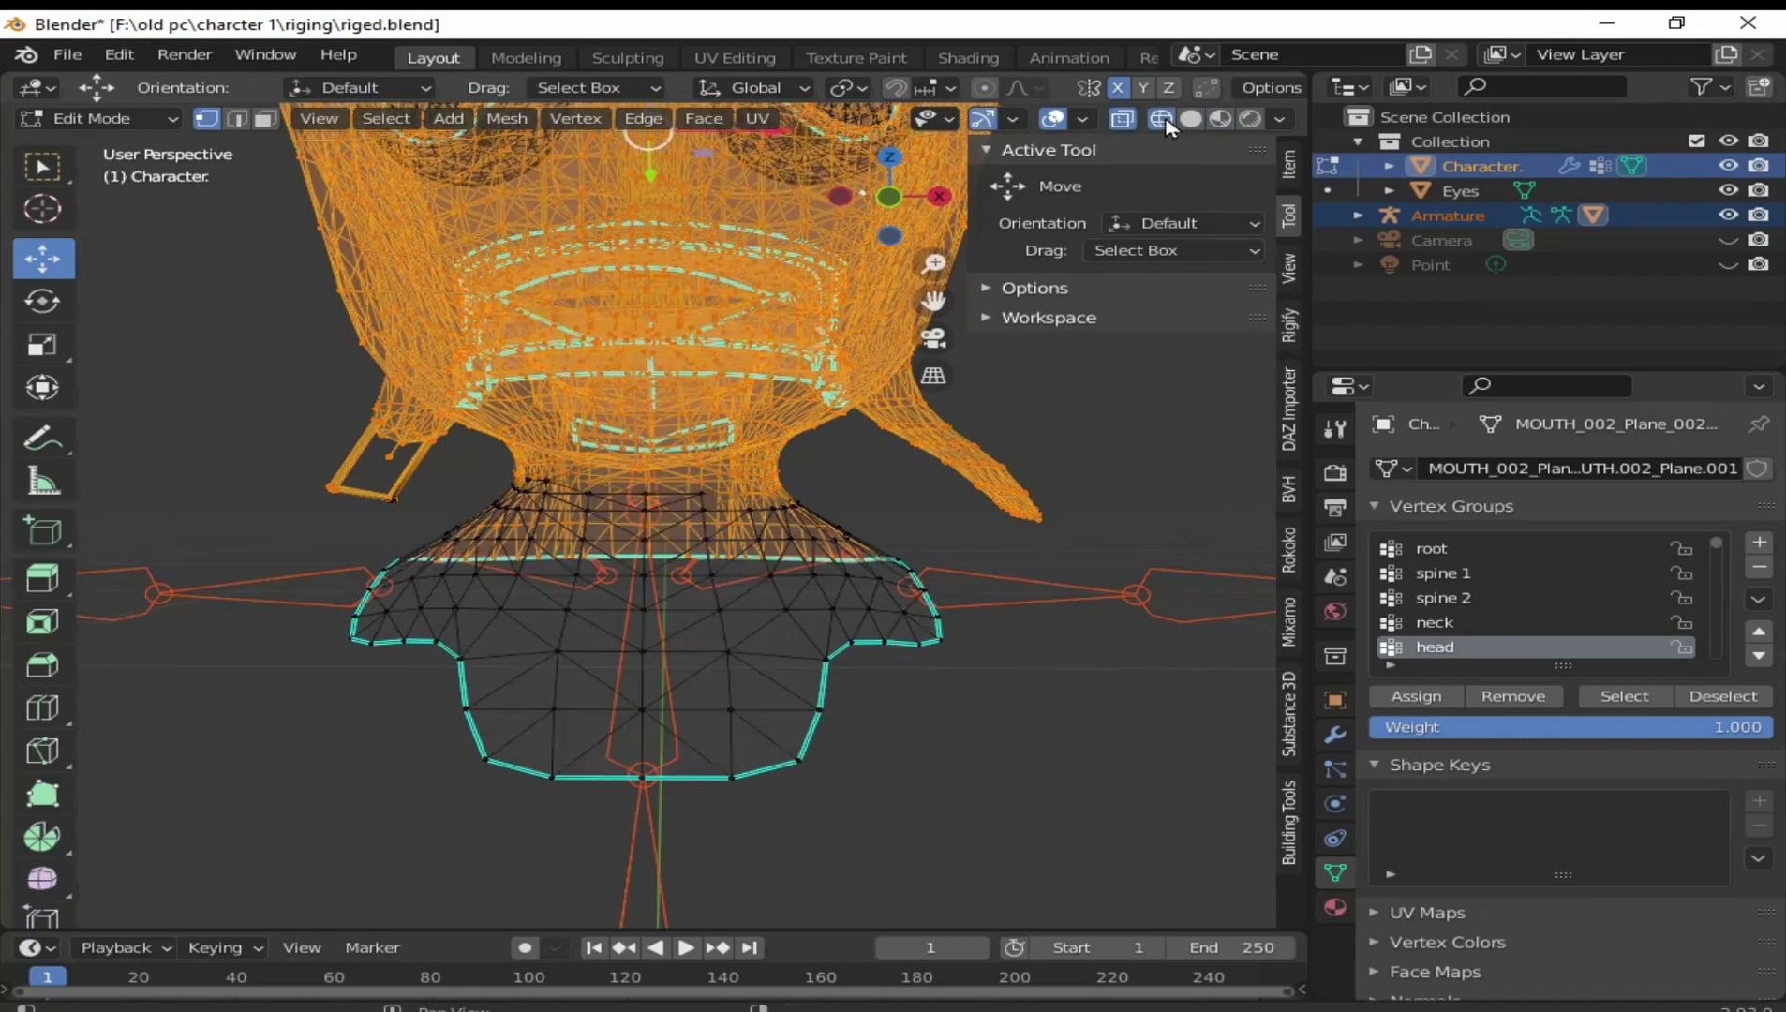
pyautogui.scroll(1, 1037, 538)
pyautogui.scroll(2, 1037, 550)
pyautogui.press('c')
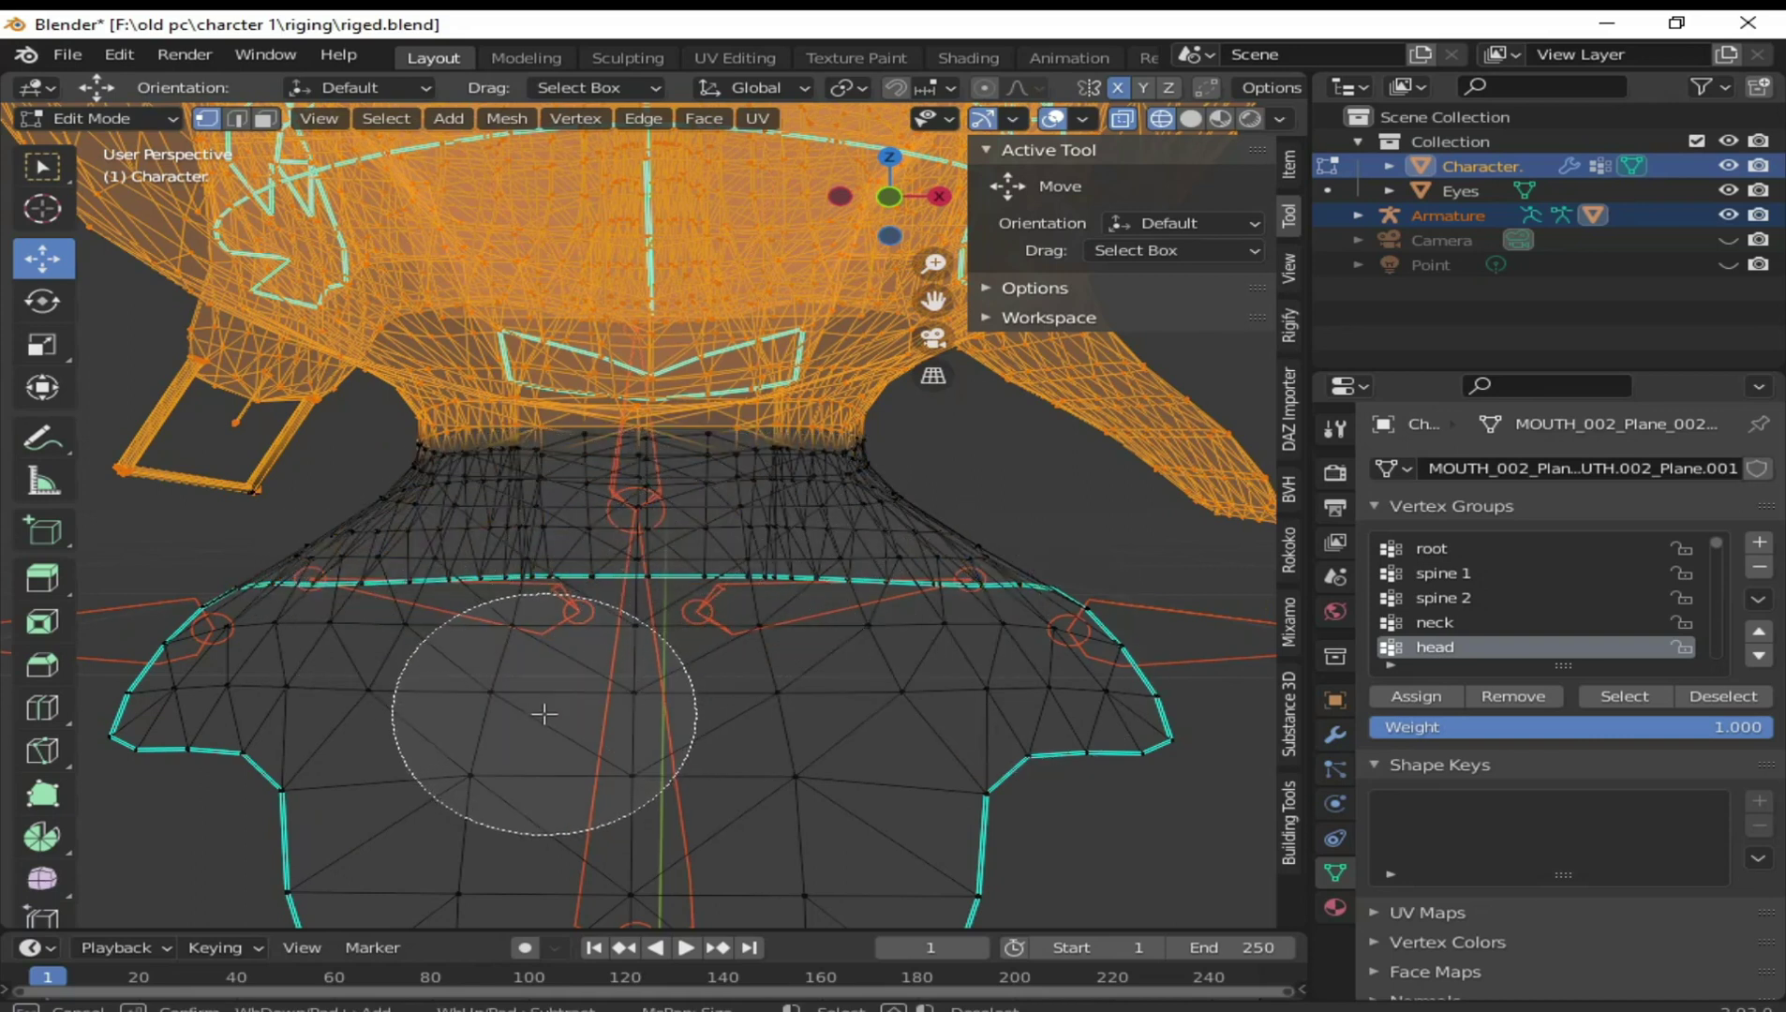
pyautogui.moveTo(518, 740); pyautogui.dragTo(729, 637)
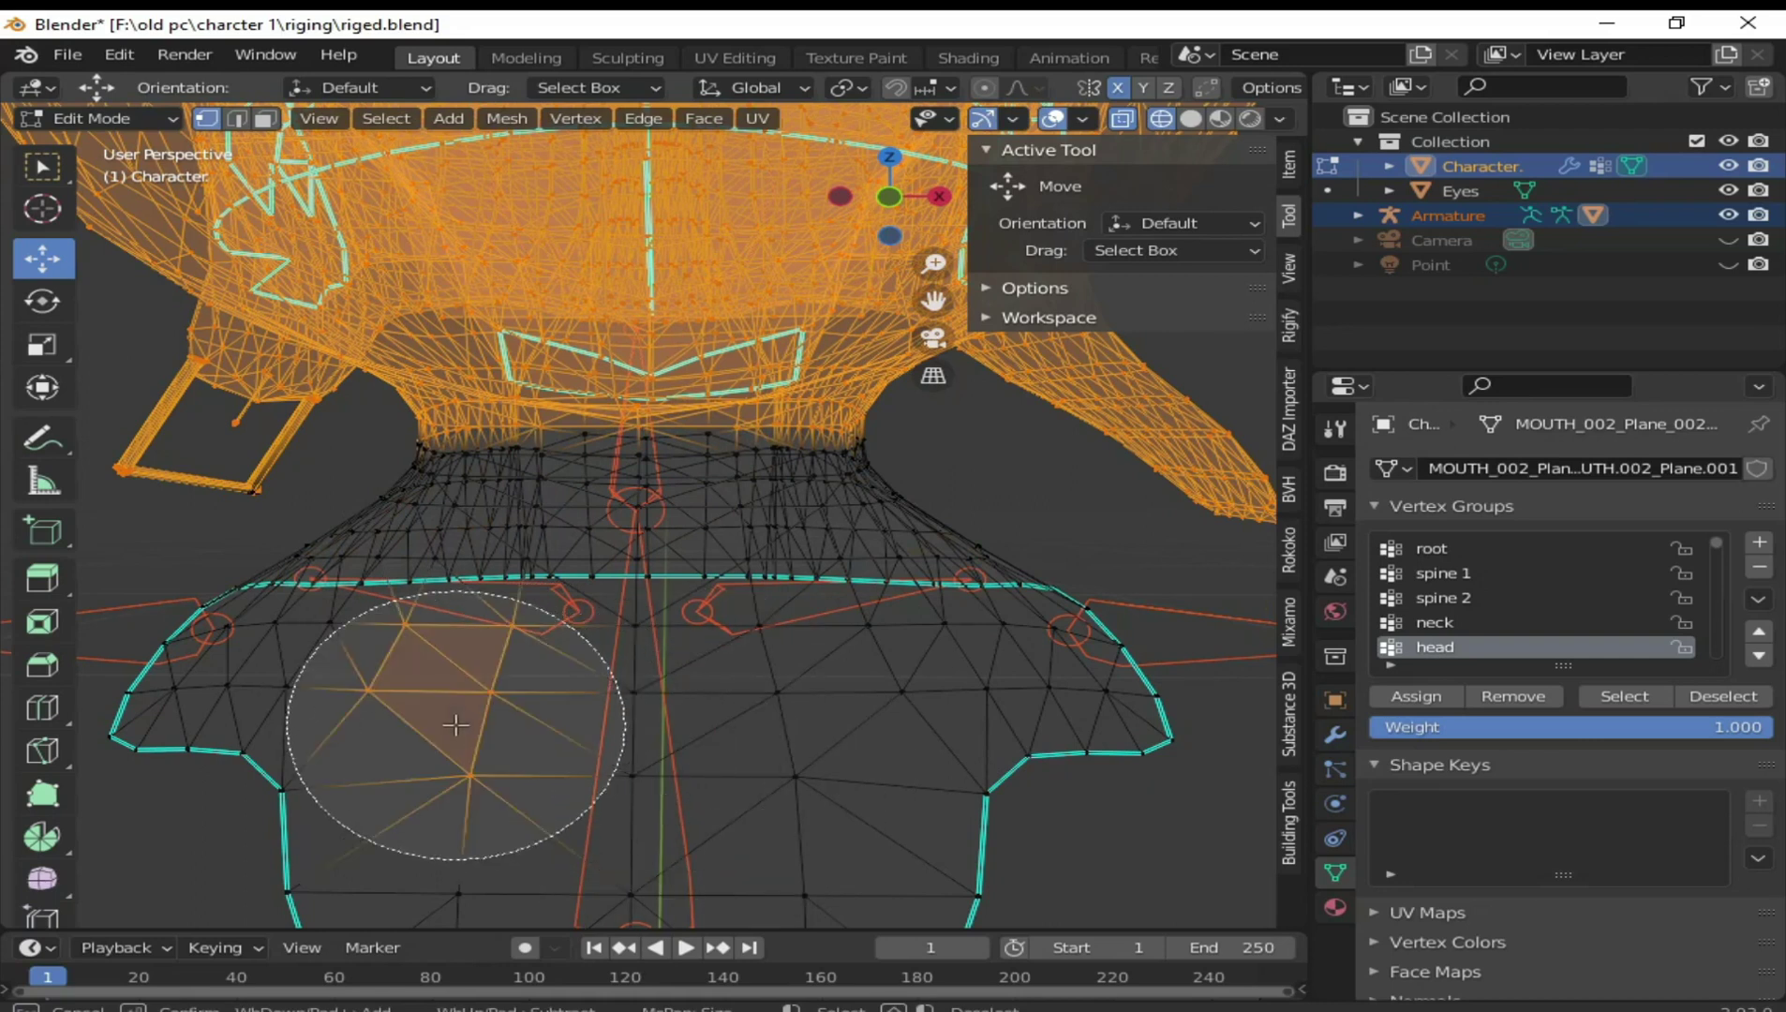
pyautogui.rightClick(729, 638)
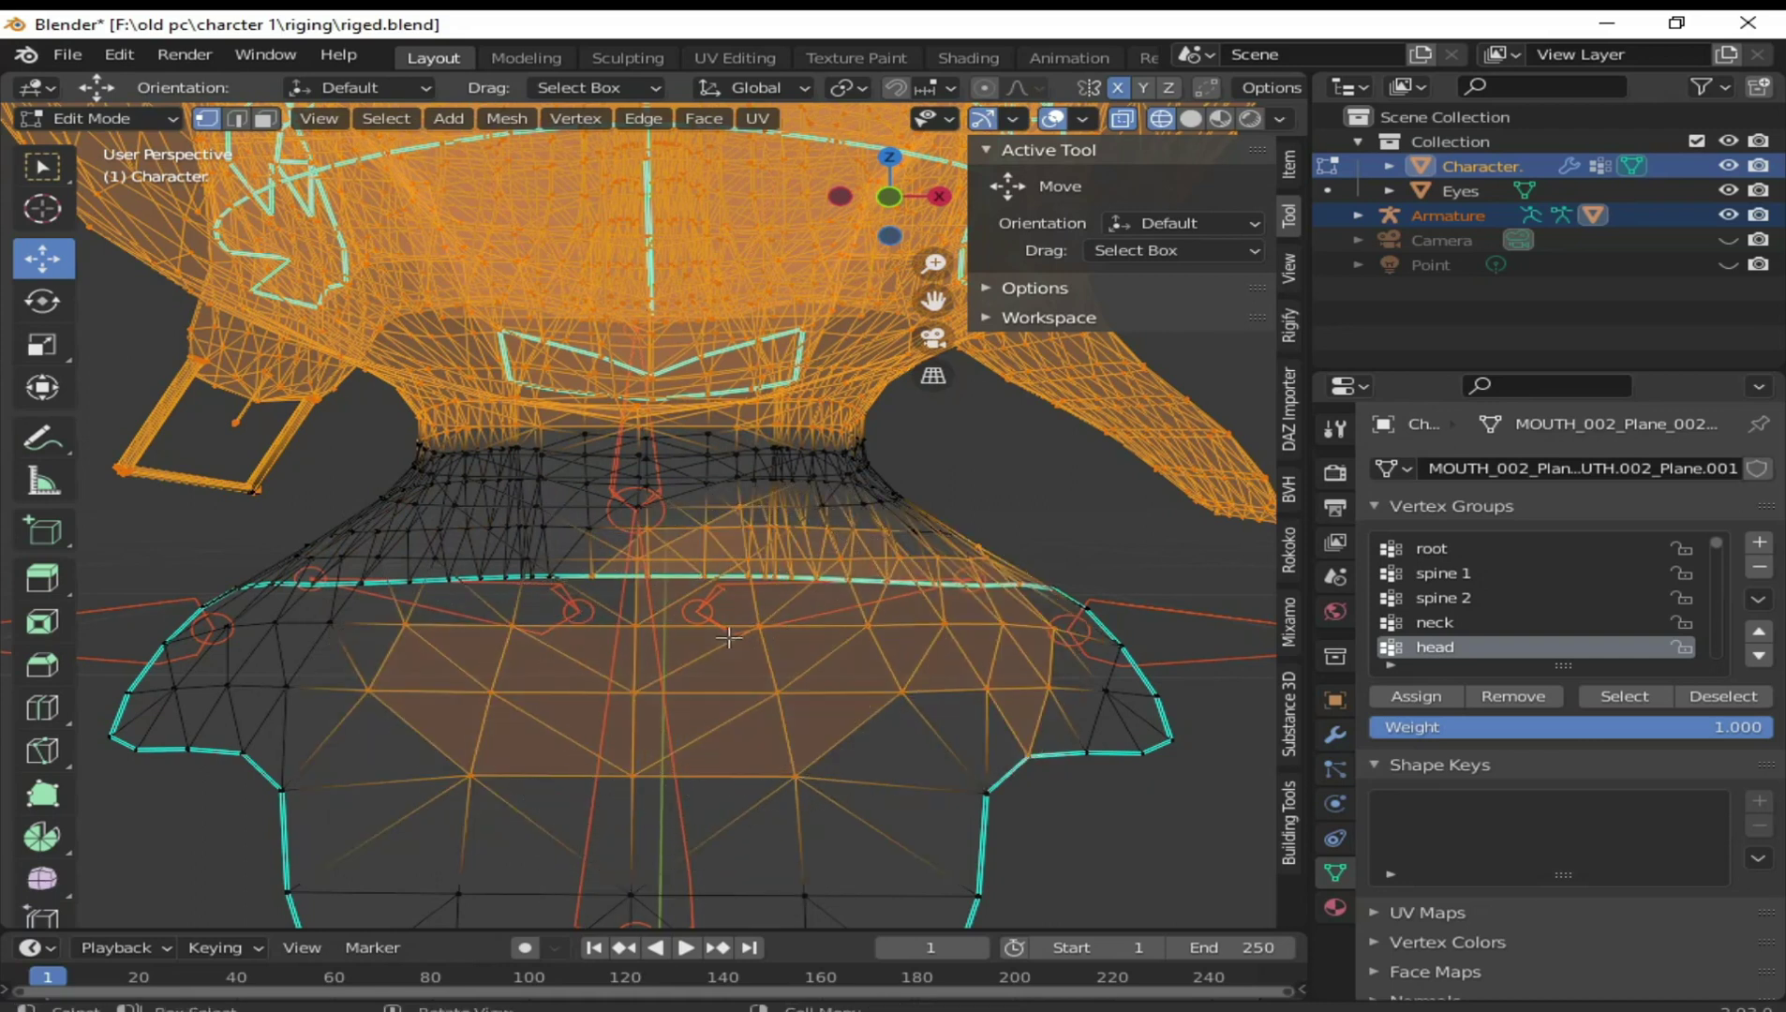
pyautogui.press('c')
pyautogui.moveTo(604, 659)
pyautogui.mouseDown(button='middle')
pyautogui.moveTo(780, 606)
pyautogui.moveTo(1004, 655)
pyautogui.moveTo(579, 766)
pyautogui.moveTo(817, 647)
pyautogui.moveTo(645, 868)
pyautogui.mouseUp(button='middle')
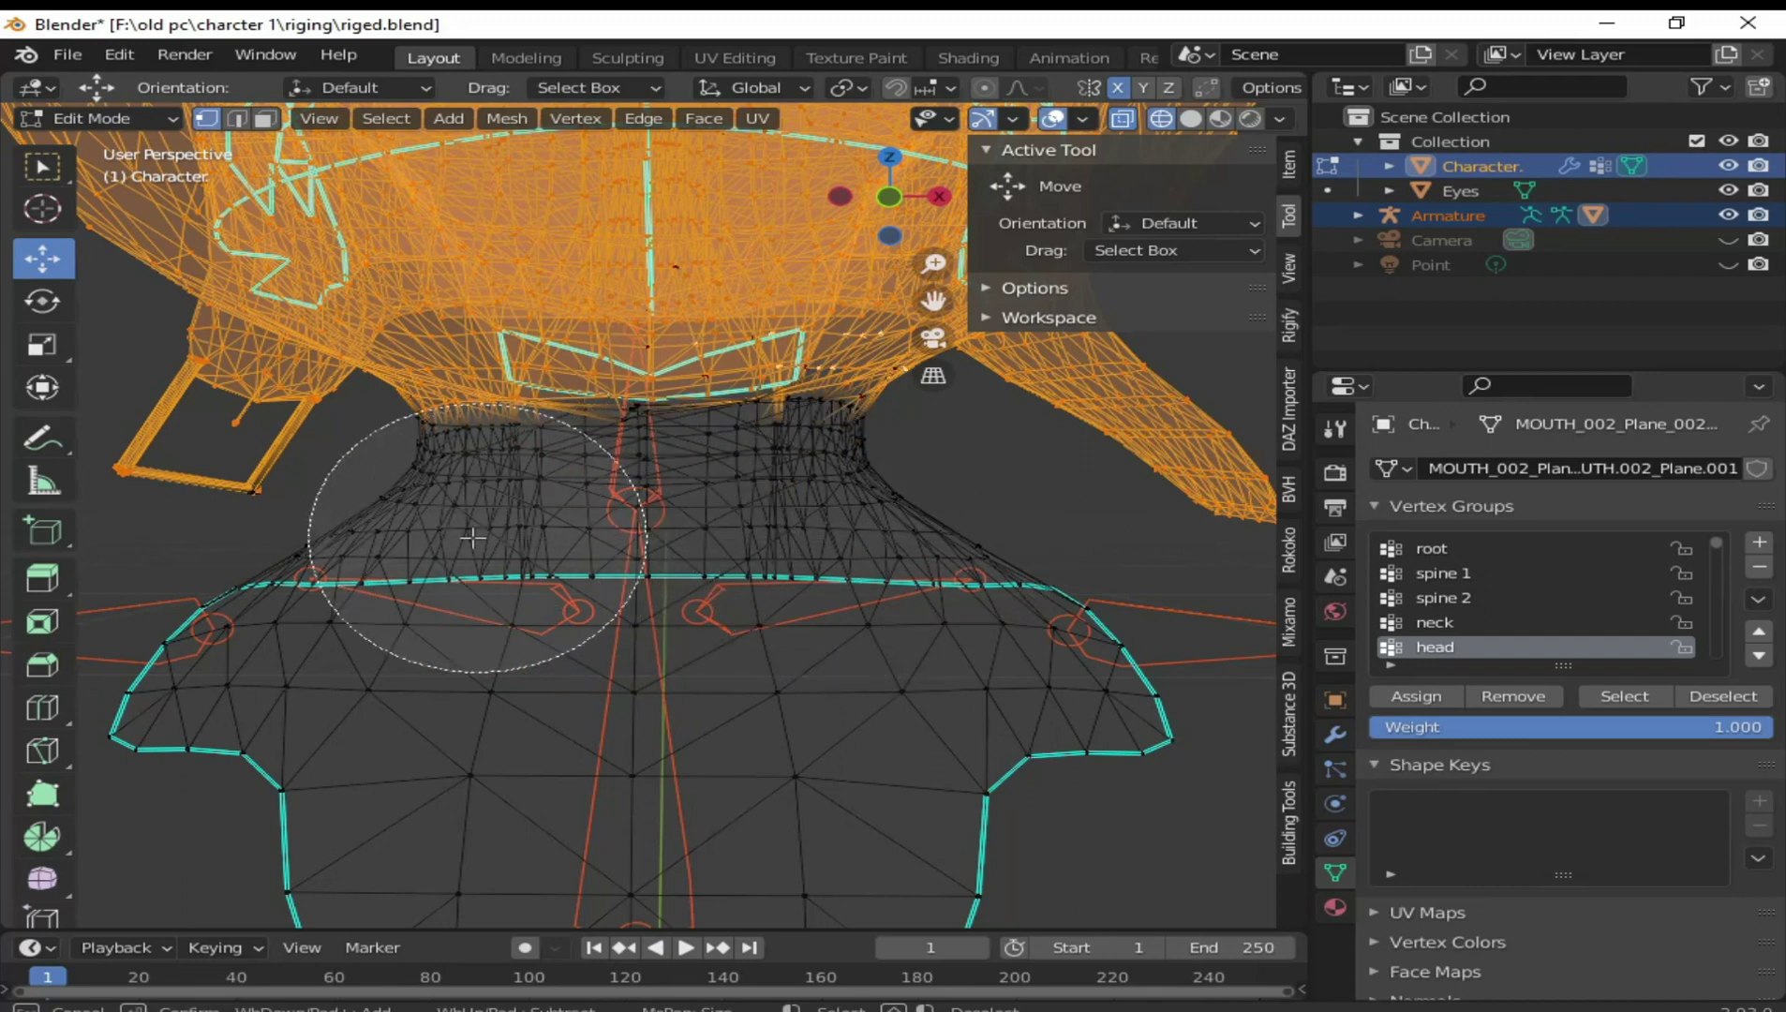
# Return to solid shading and circle-select head faces around the neck in face select mode
pyautogui.press('Escape')
pyautogui.click(1220, 119)
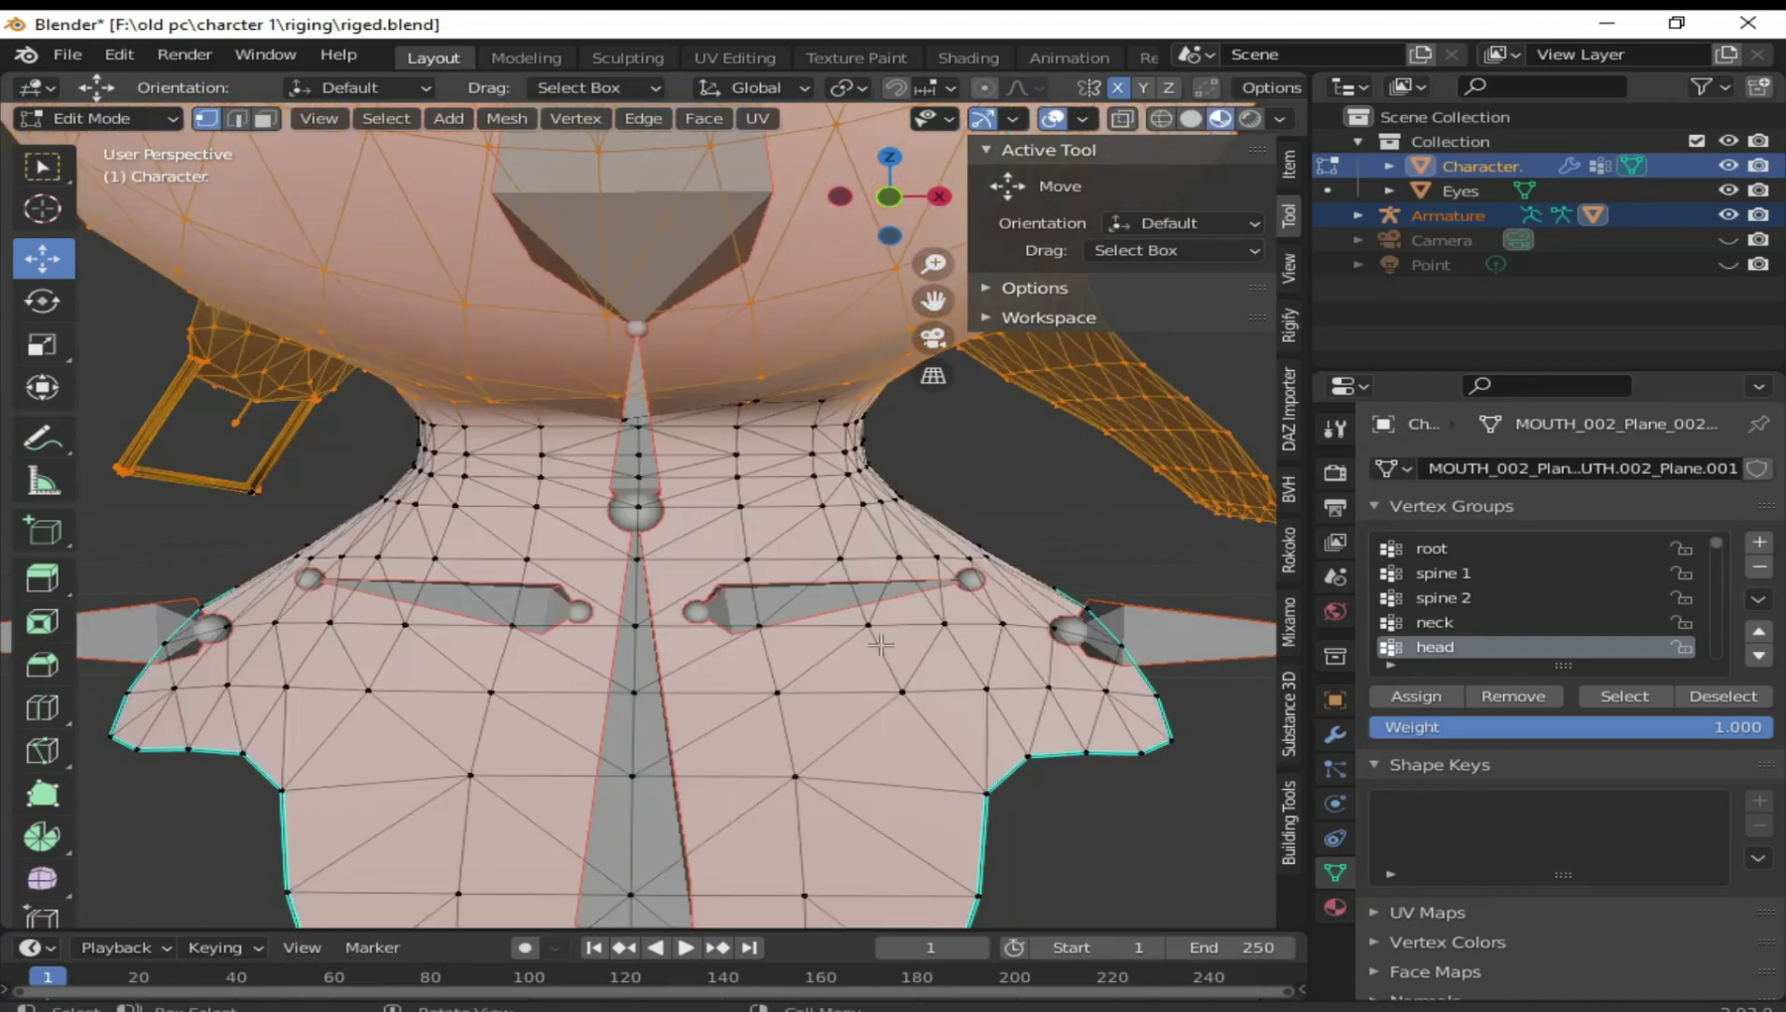
pyautogui.press('3')
pyautogui.moveTo(599, 562)
pyautogui.mouseDown(button='middle')
pyautogui.moveTo(522, 625)
pyautogui.moveTo(1008, 718)
pyautogui.moveTo(645, 583)
pyautogui.mouseUp(button='middle')
pyautogui.scroll(2, 644, 582)
pyautogui.press('c')
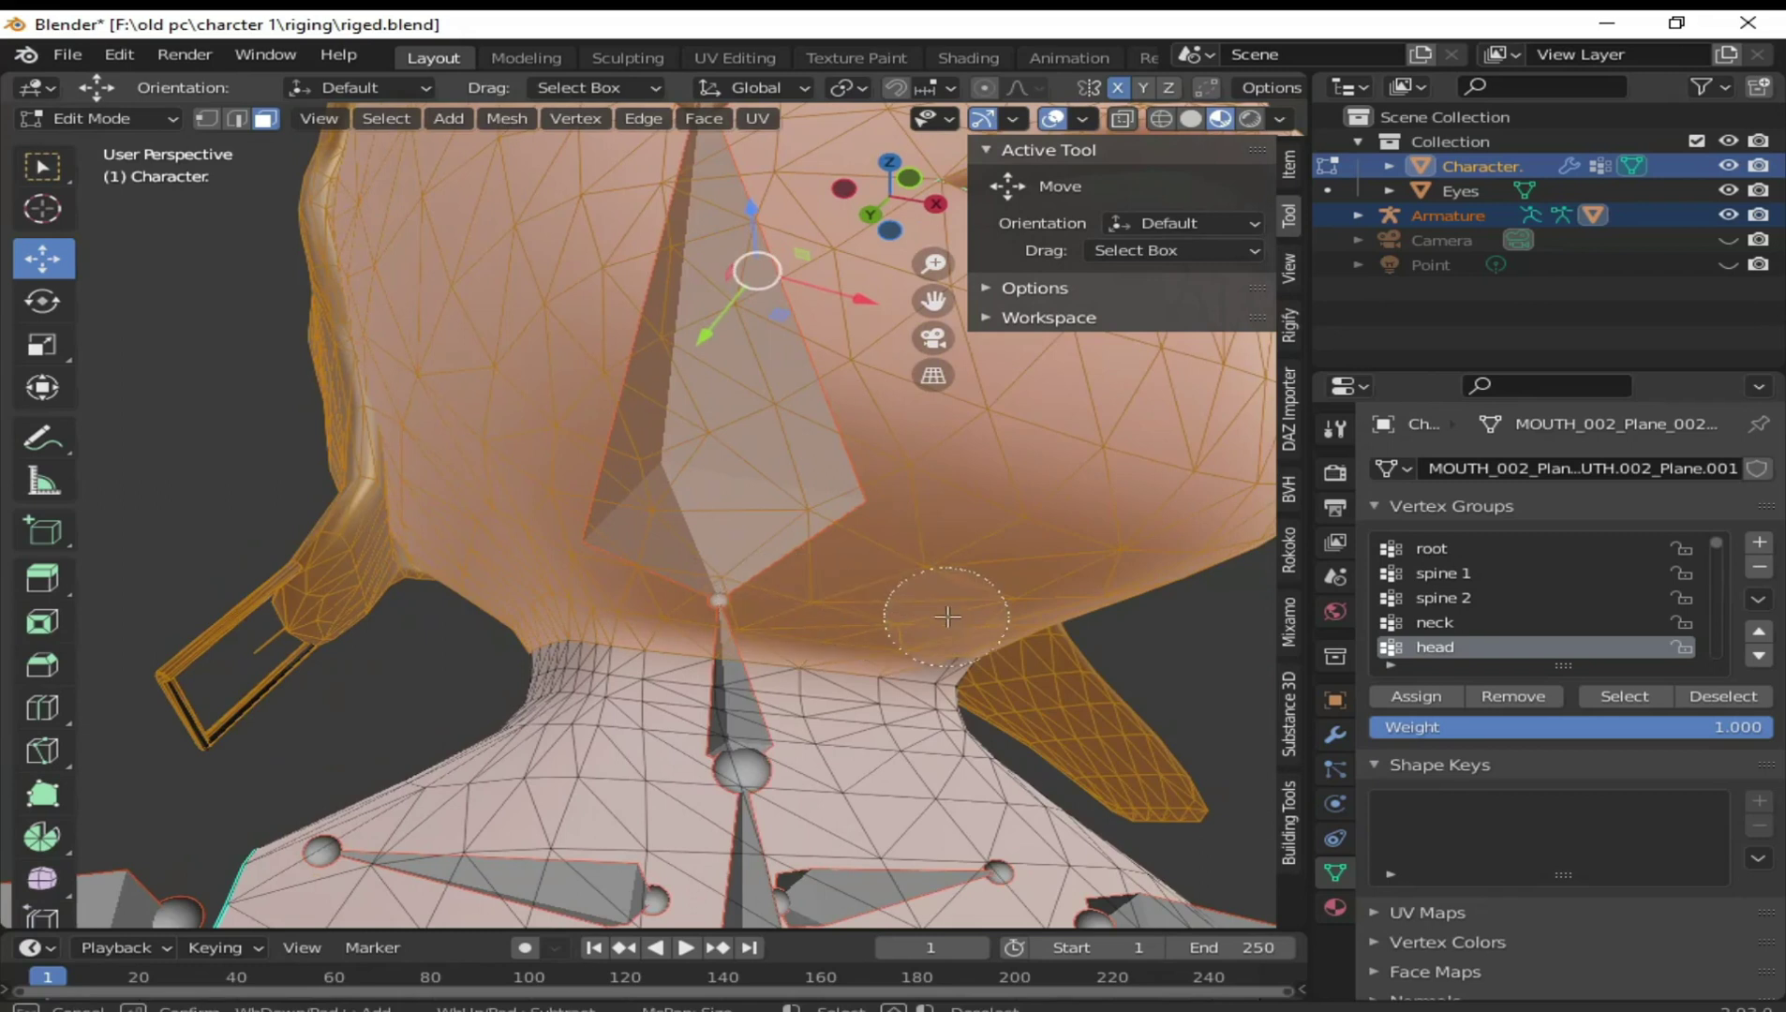
pyautogui.press('Escape')
# Refine the selected head faces under the chin from the front view
pyautogui.moveTo(1001, 647)
pyautogui.mouseDown(button='middle')
pyautogui.moveTo(816, 747)
pyautogui.moveTo(806, 646)
pyautogui.mouseUp(button='middle')
pyautogui.press('c')
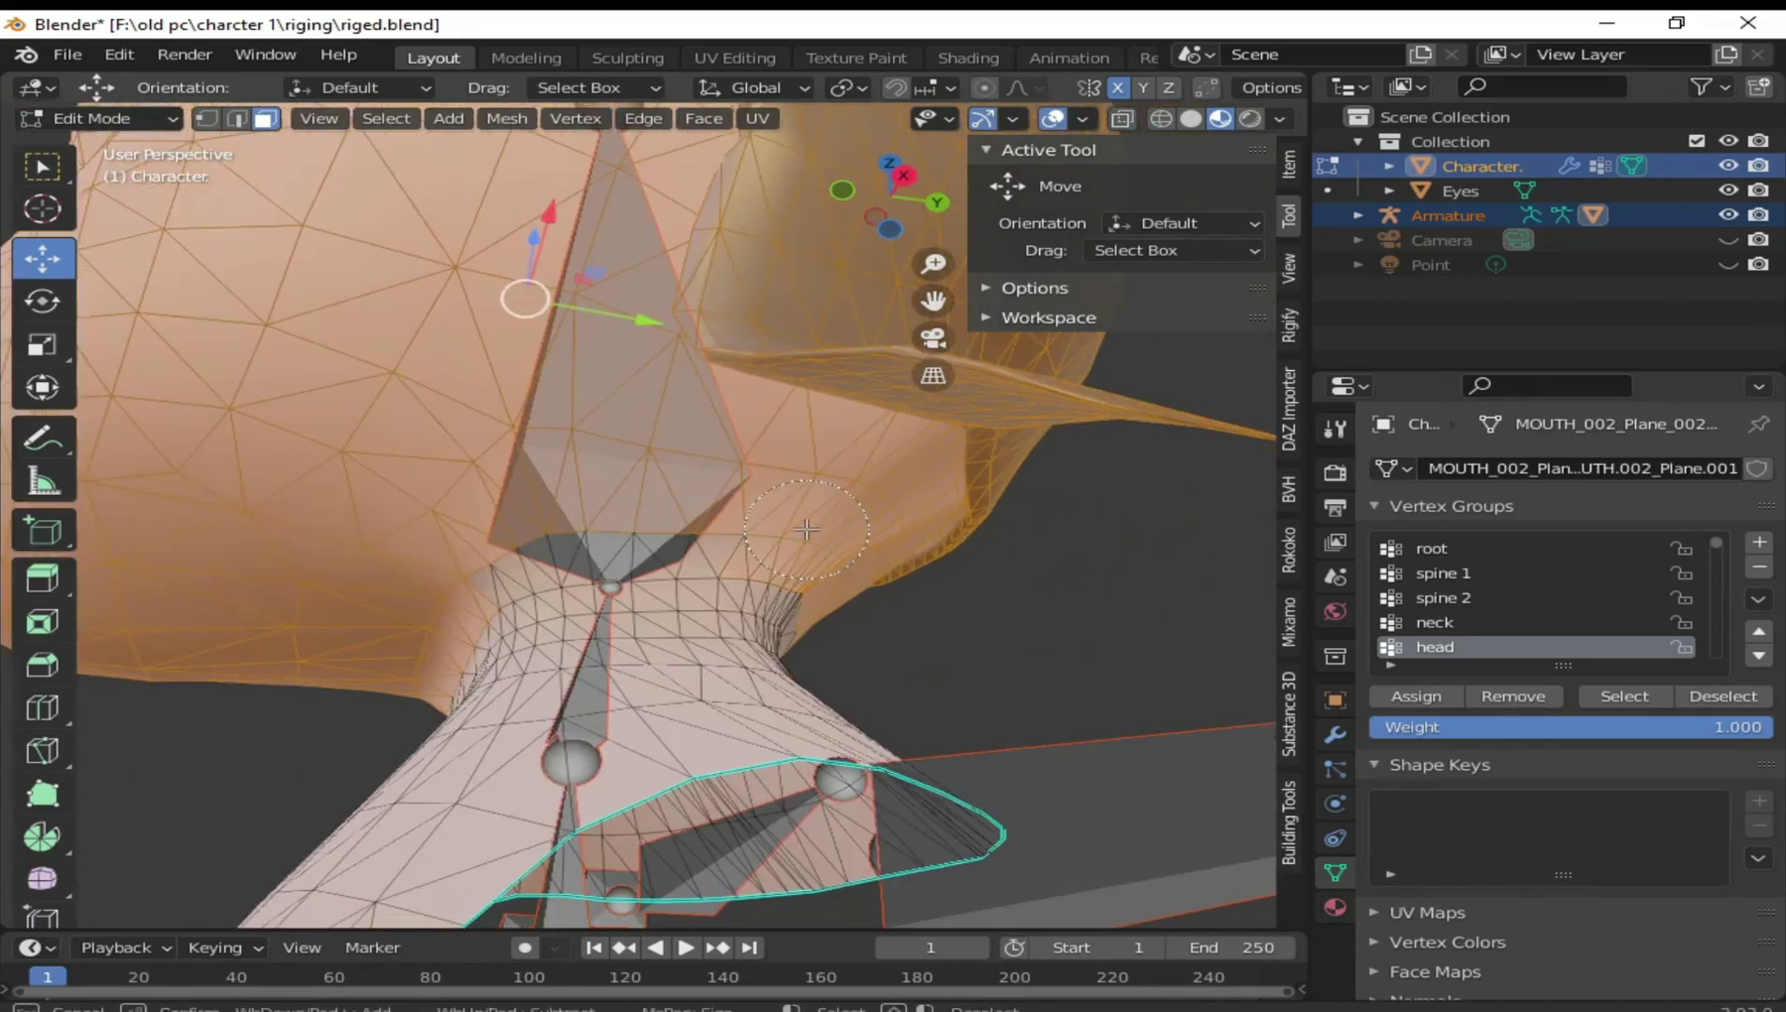
pyautogui.moveTo(567, 519); pyautogui.dragTo(522, 521)
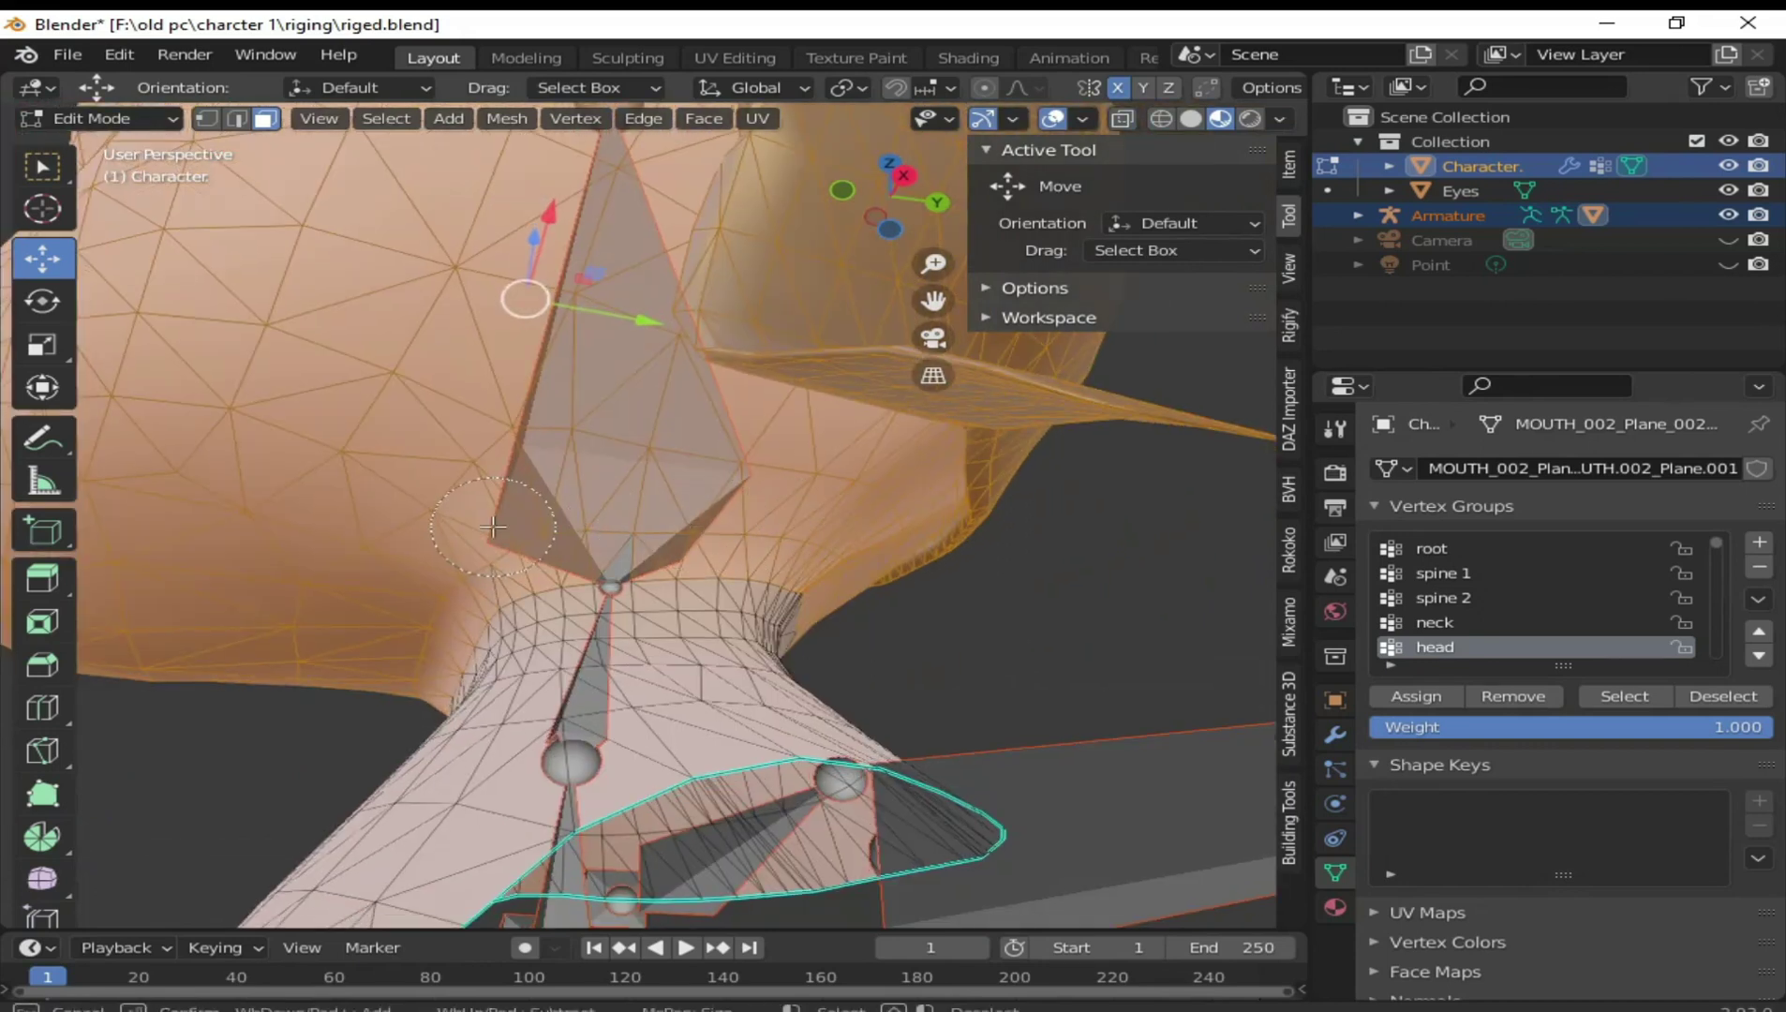
pyautogui.rightClick(840, 660)
pyautogui.moveTo(840, 665); pyautogui.dragTo(1267, 724, button='middle')
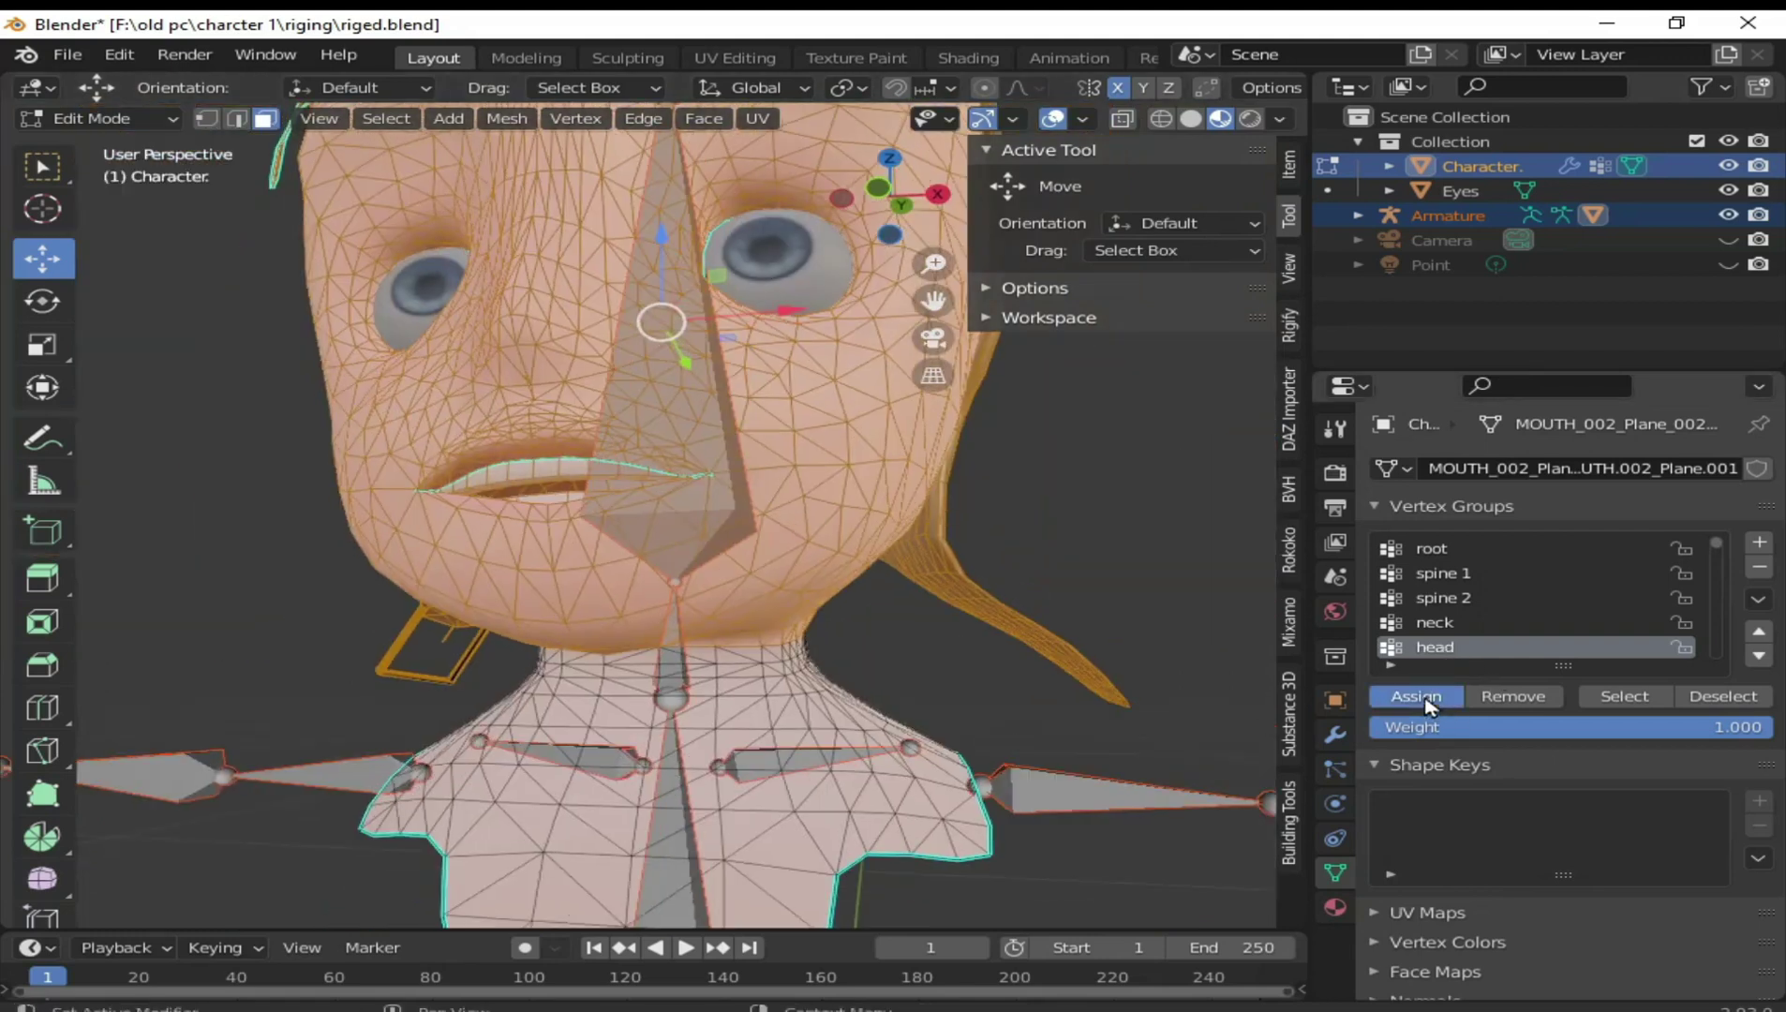
pyautogui.moveTo(1625, 733)
pyautogui.mouseDown()
pyautogui.moveTo(1431, 733)
pyautogui.moveTo(1771, 733)
pyautogui.mouseUp()
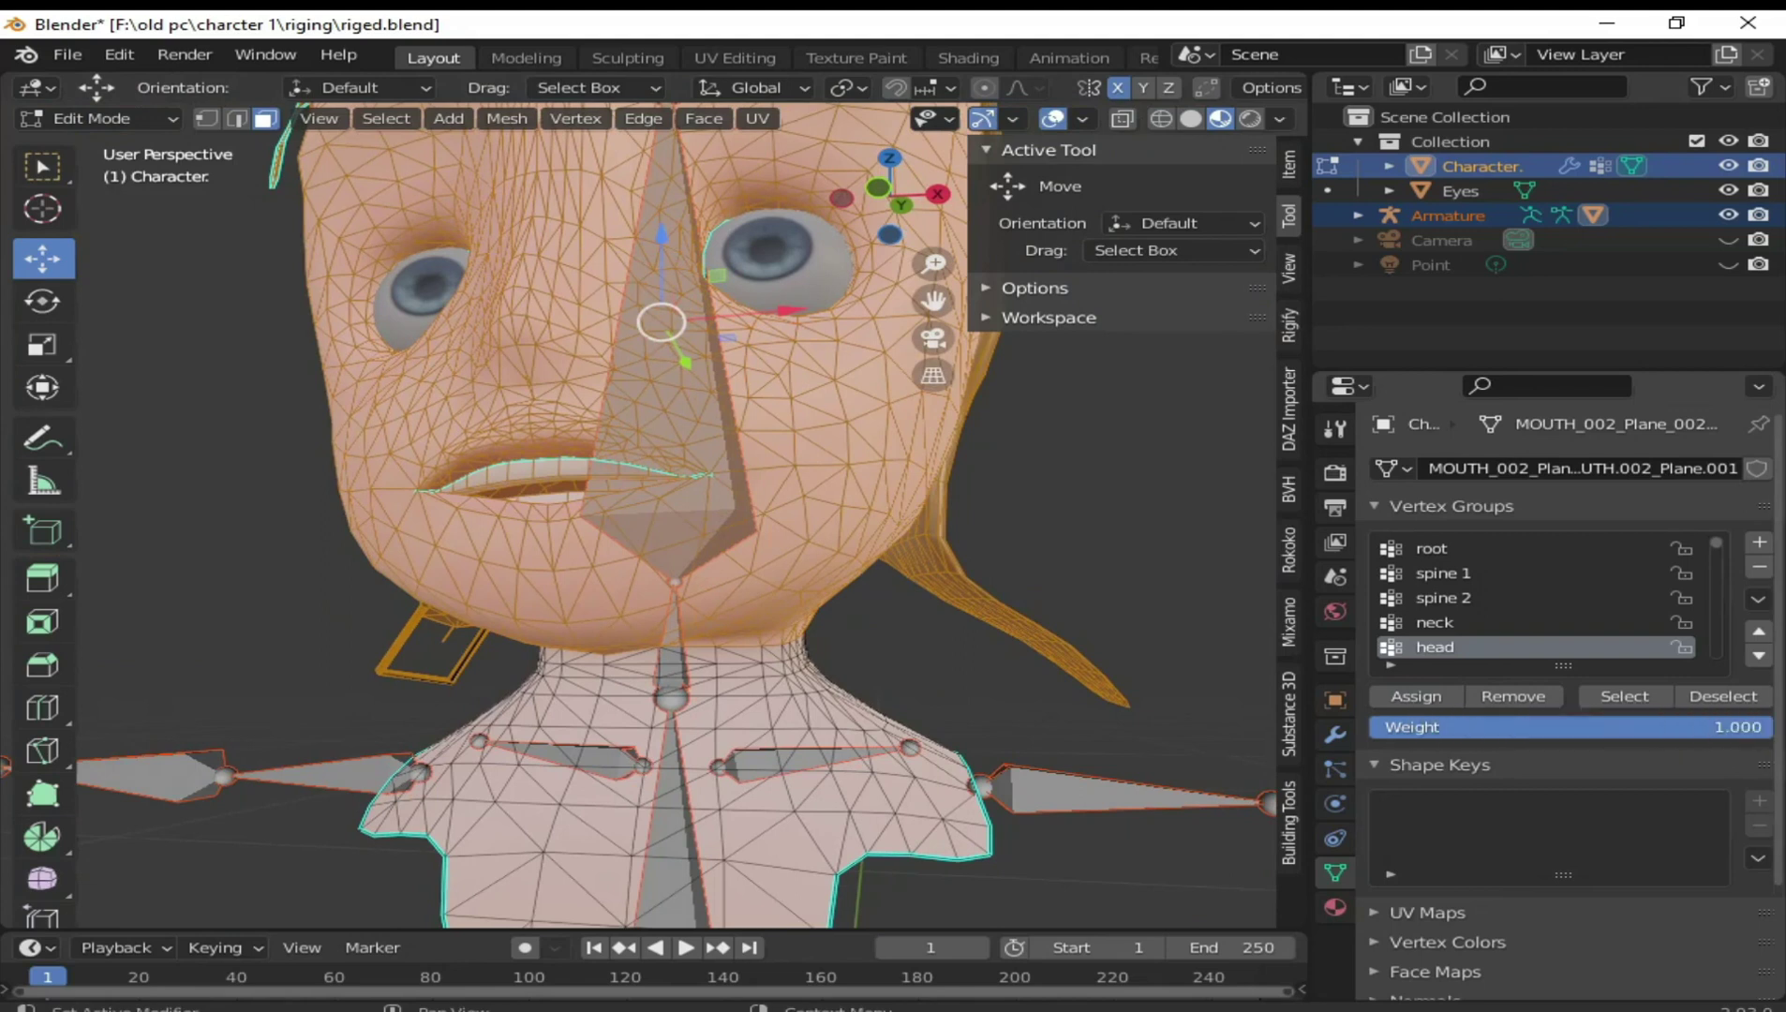
# Switch to Weight Paint for the head group and snap to the front view
pyautogui.scroll(-2, 869, 673)
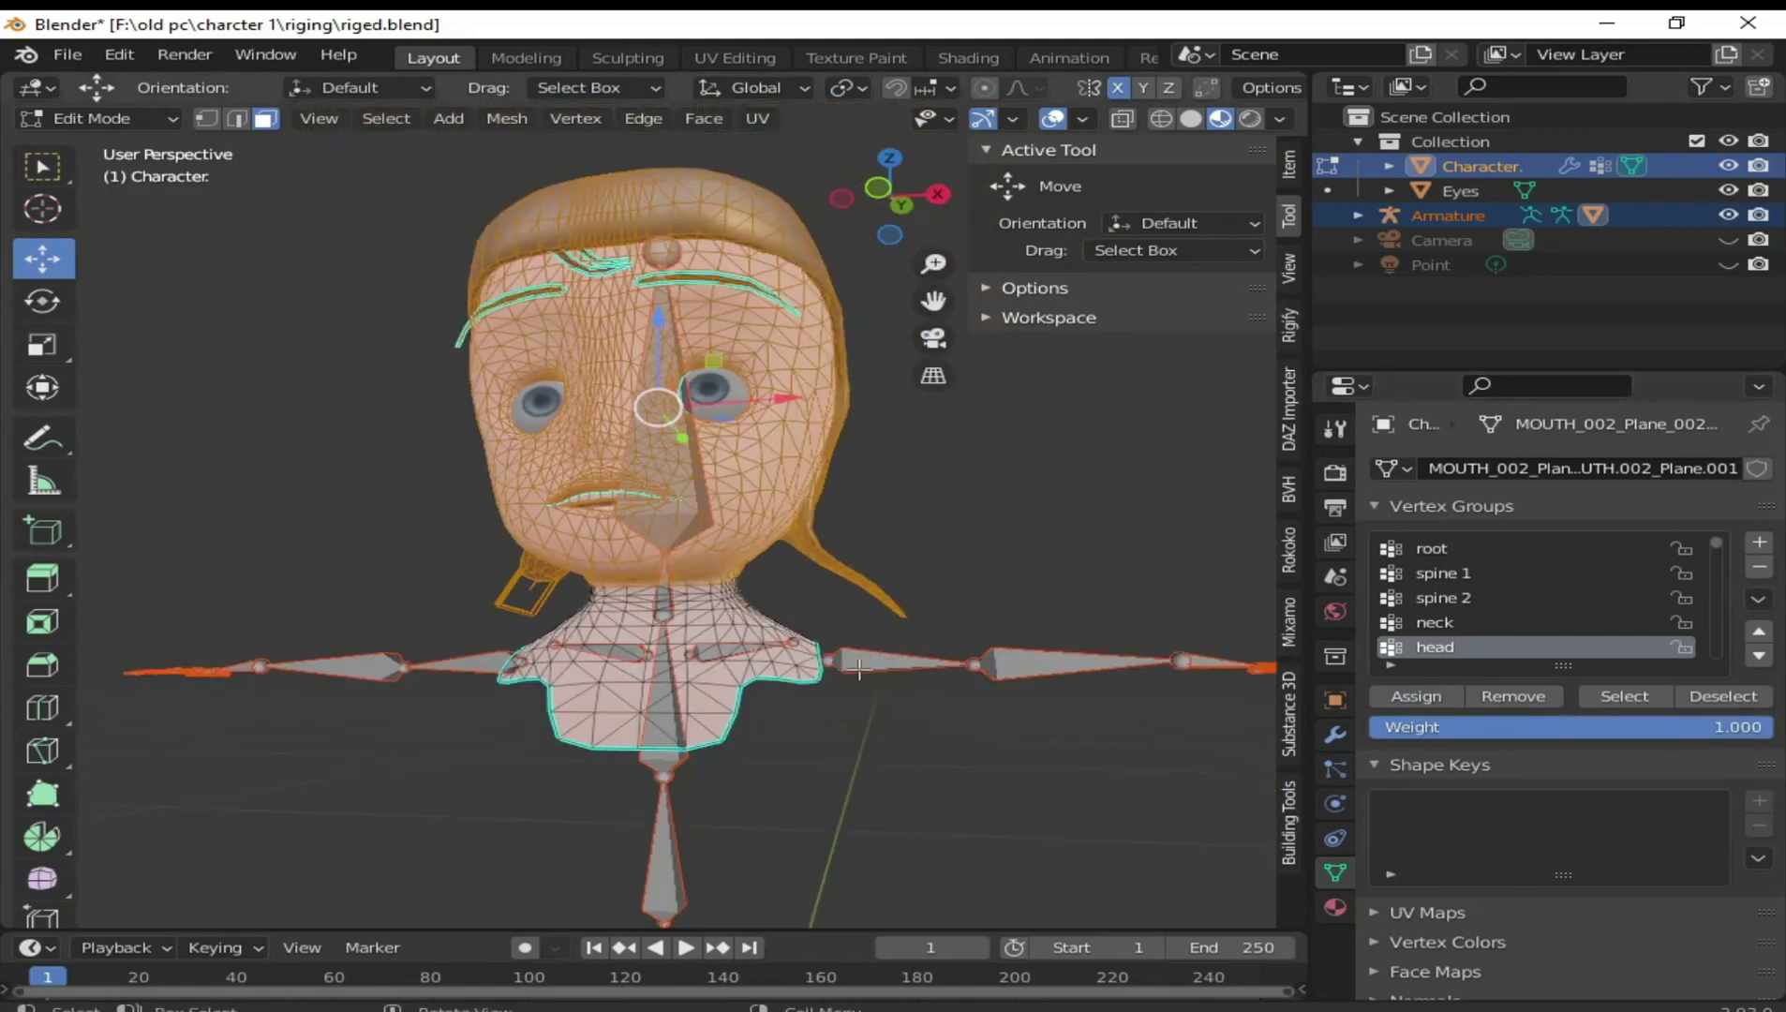
pyautogui.scroll(-1, 865, 684)
pyautogui.scroll(-1, 862, 698)
pyautogui.moveTo(850, 693); pyautogui.dragTo(827, 699, button='middle')
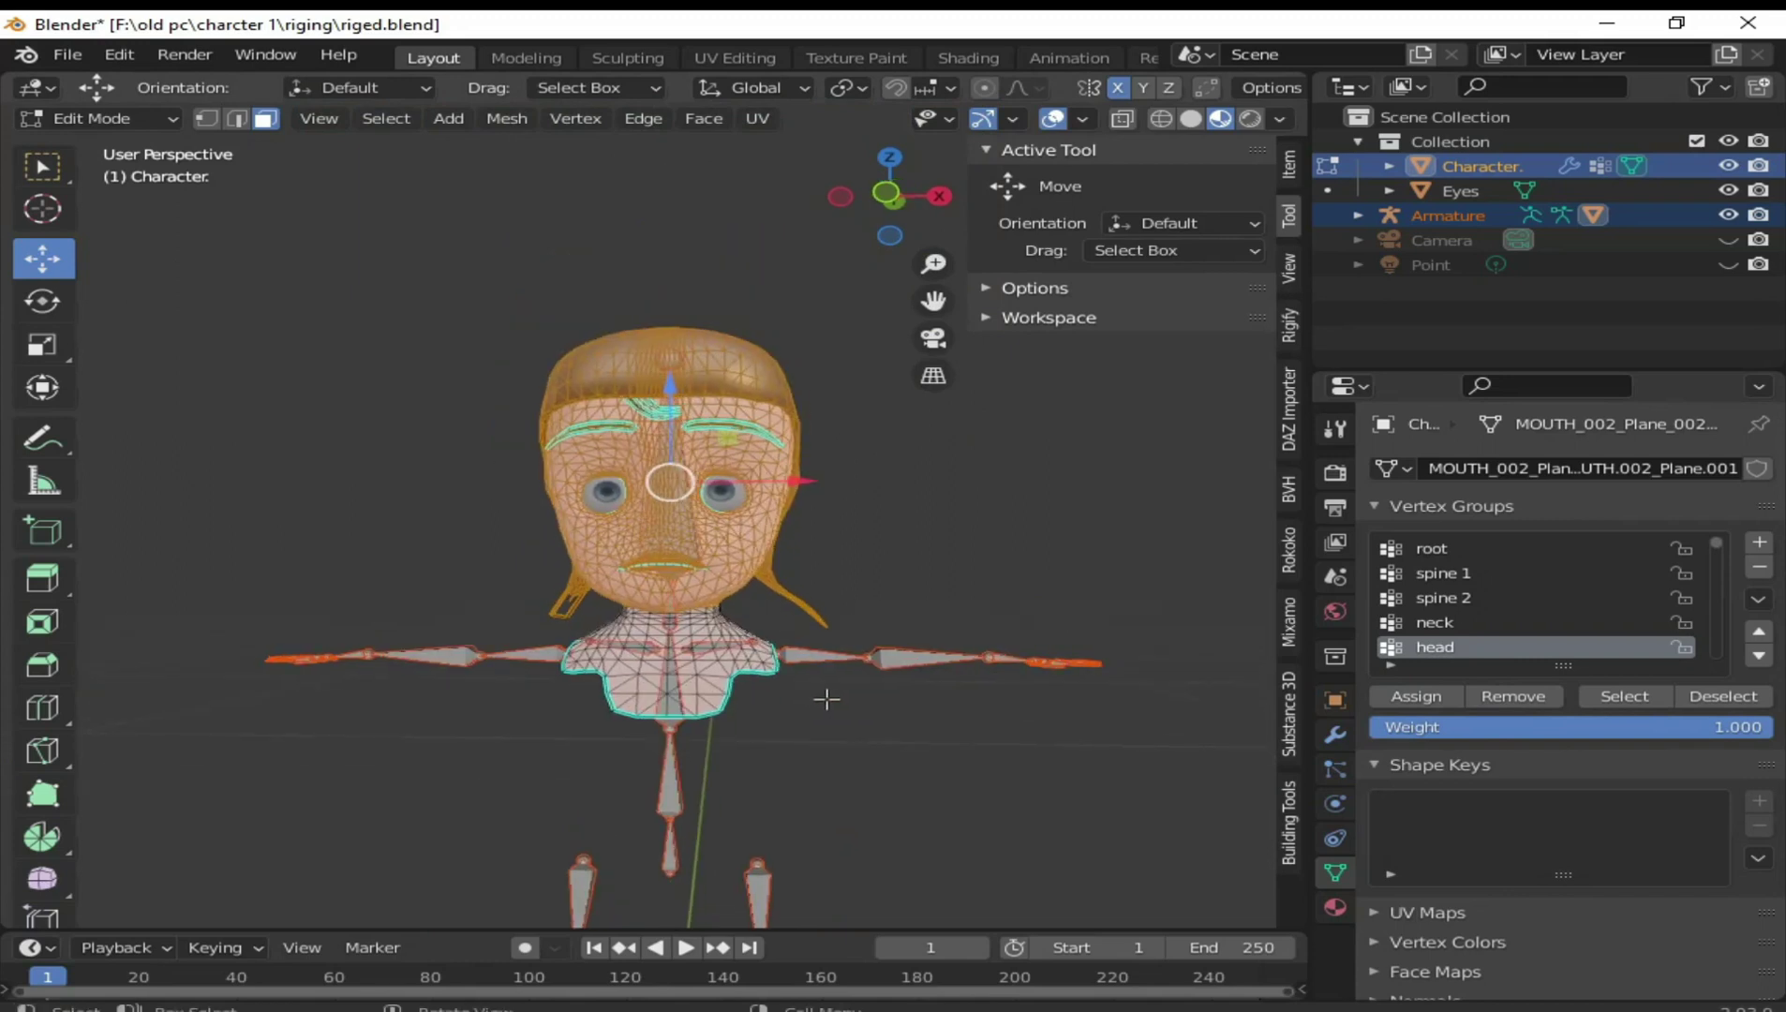
pyautogui.hotkey('ctrl', 'Tab')
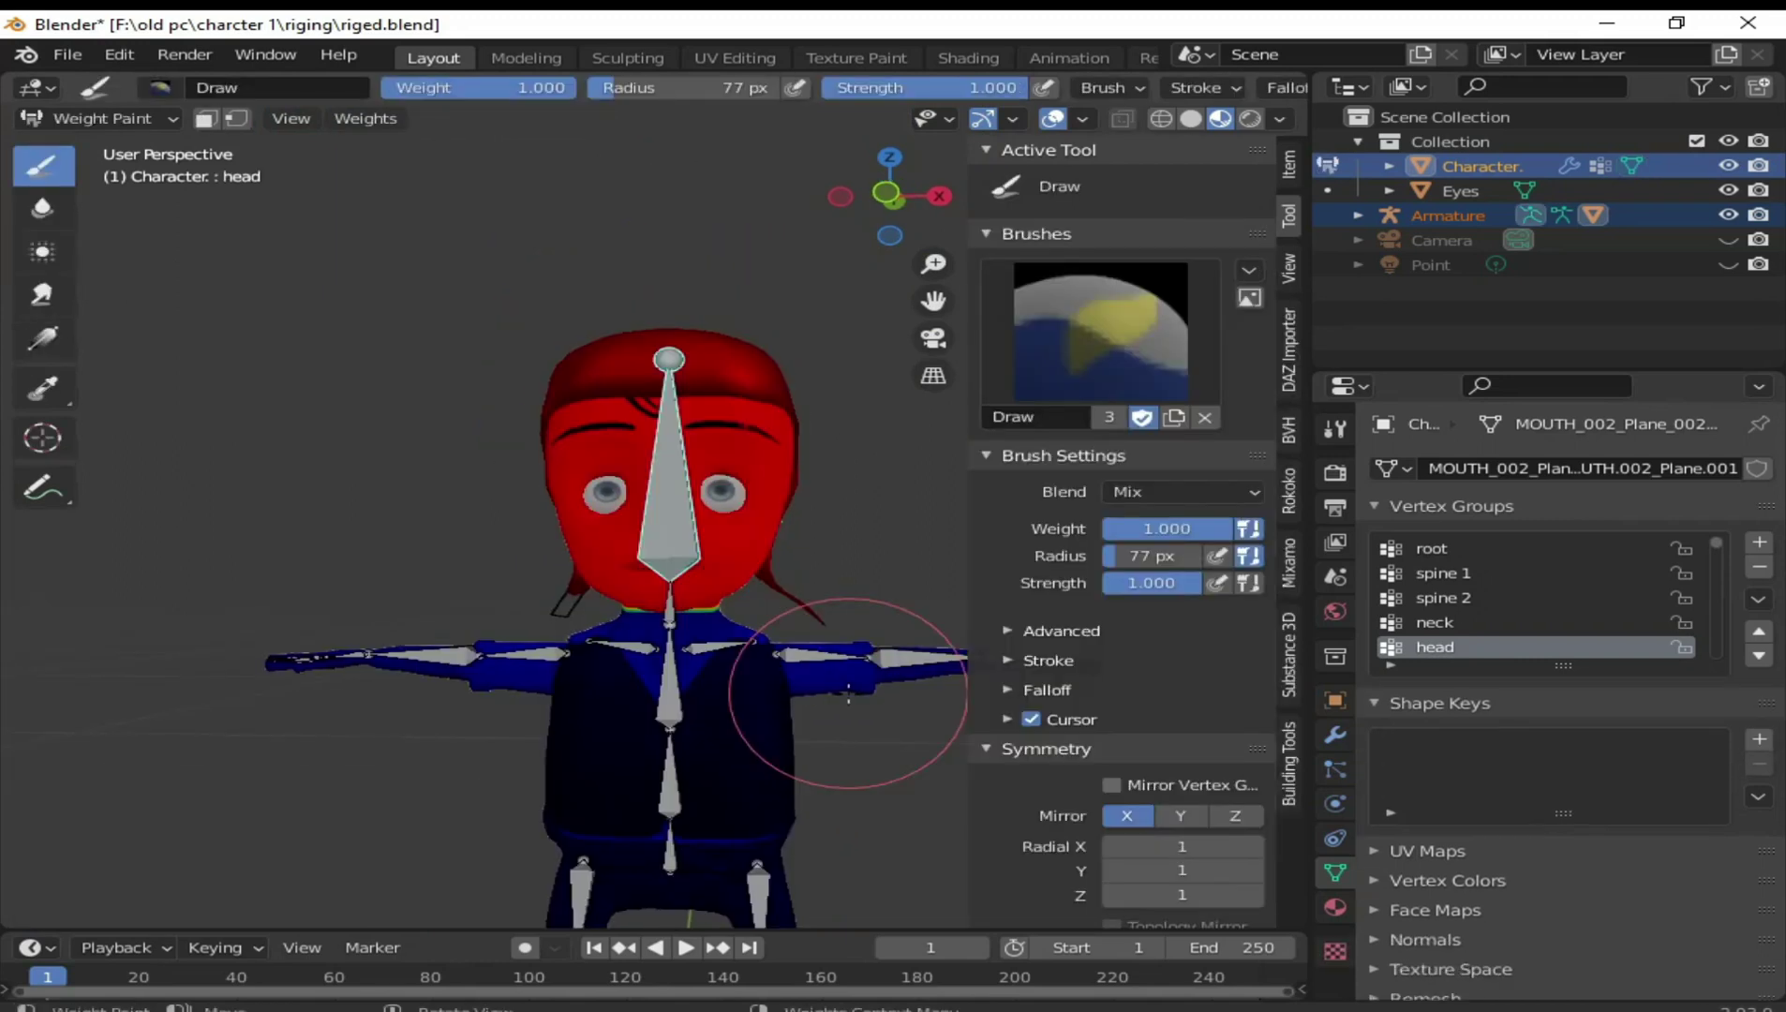
pyautogui.scroll(2, 843, 684)
pyautogui.scroll(2, 741, 665)
pyautogui.scroll(2, 764, 533)
pyautogui.moveTo(764, 533); pyautogui.dragTo(609, 538, button='middle')
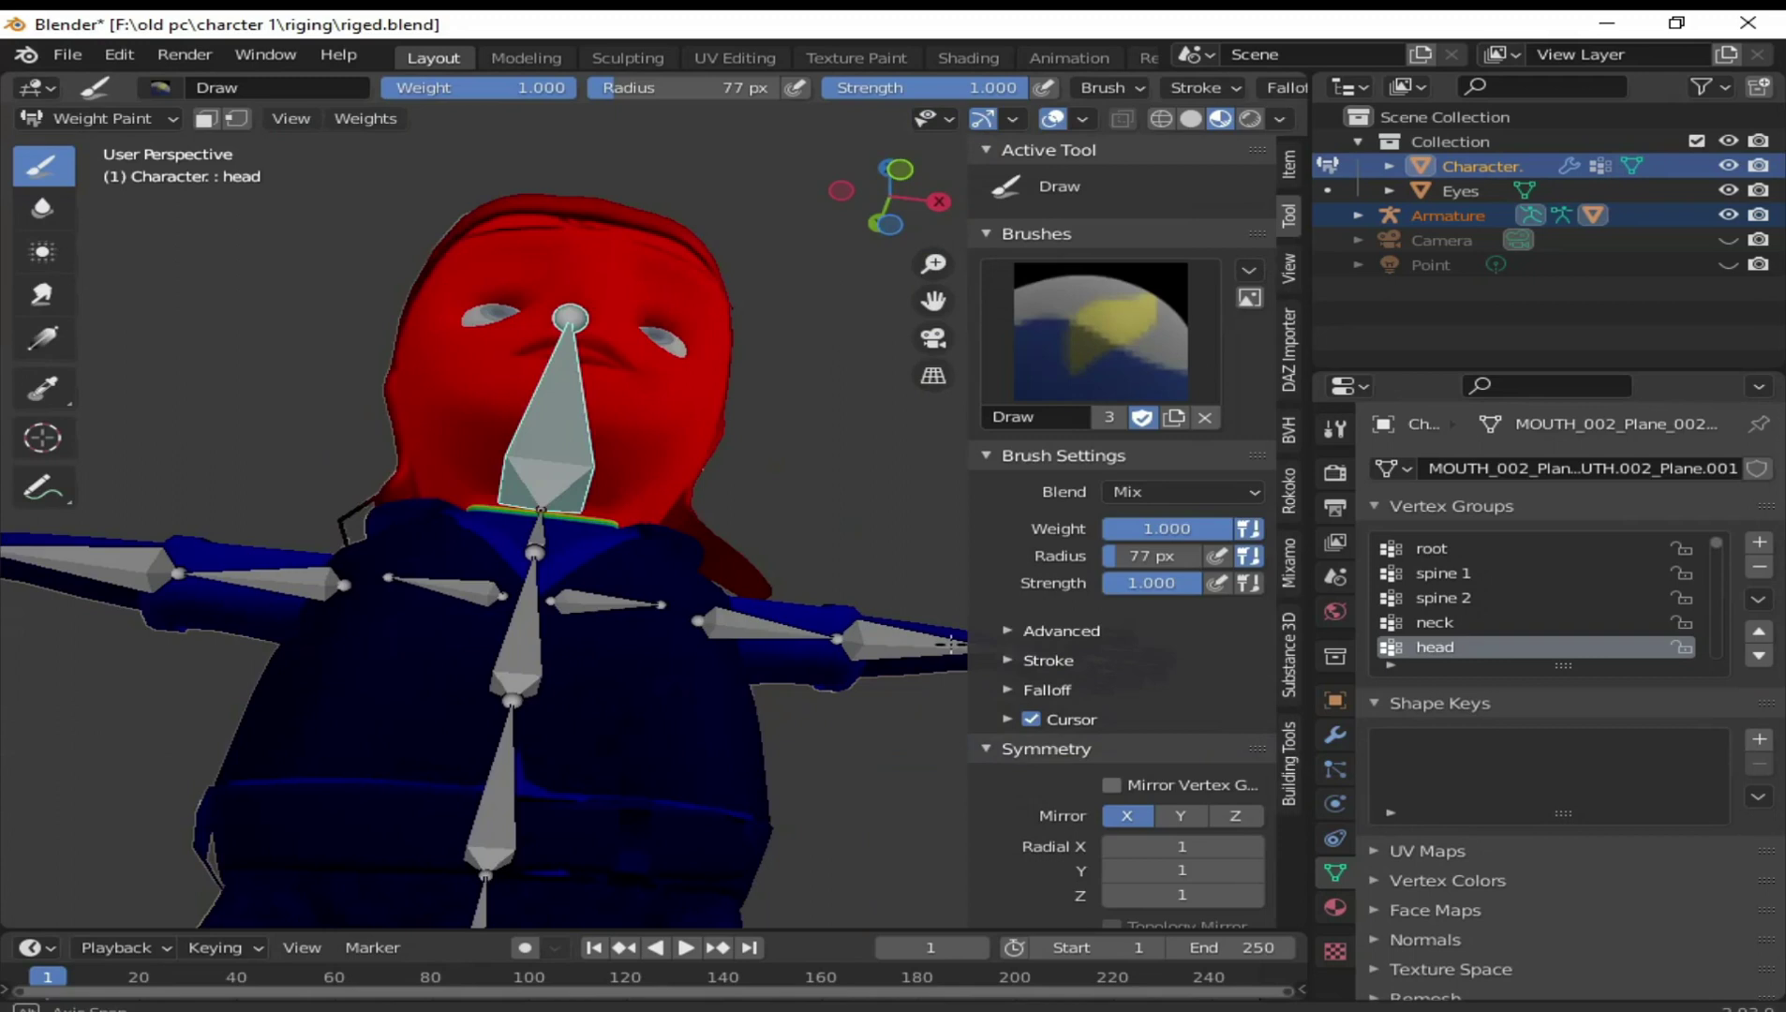
pyautogui.moveTo(359, 572); pyautogui.dragTo(609, 675, button='middle')
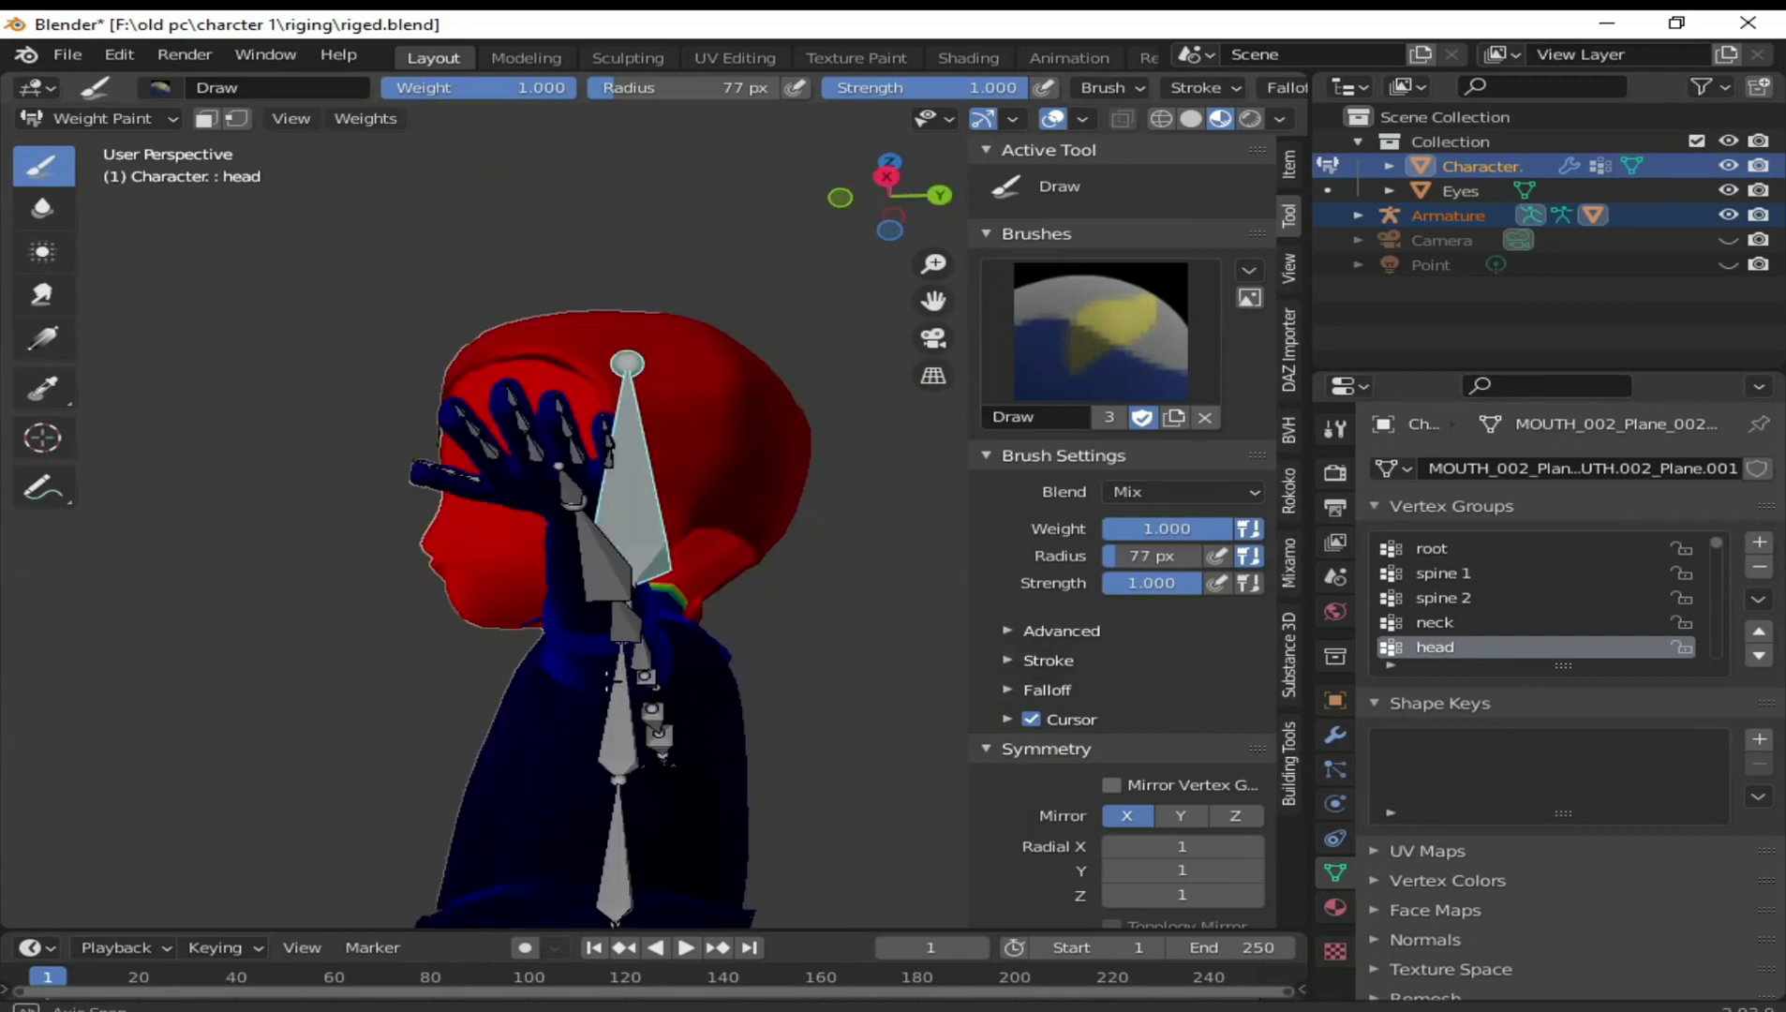
pyautogui.press('KP_1')
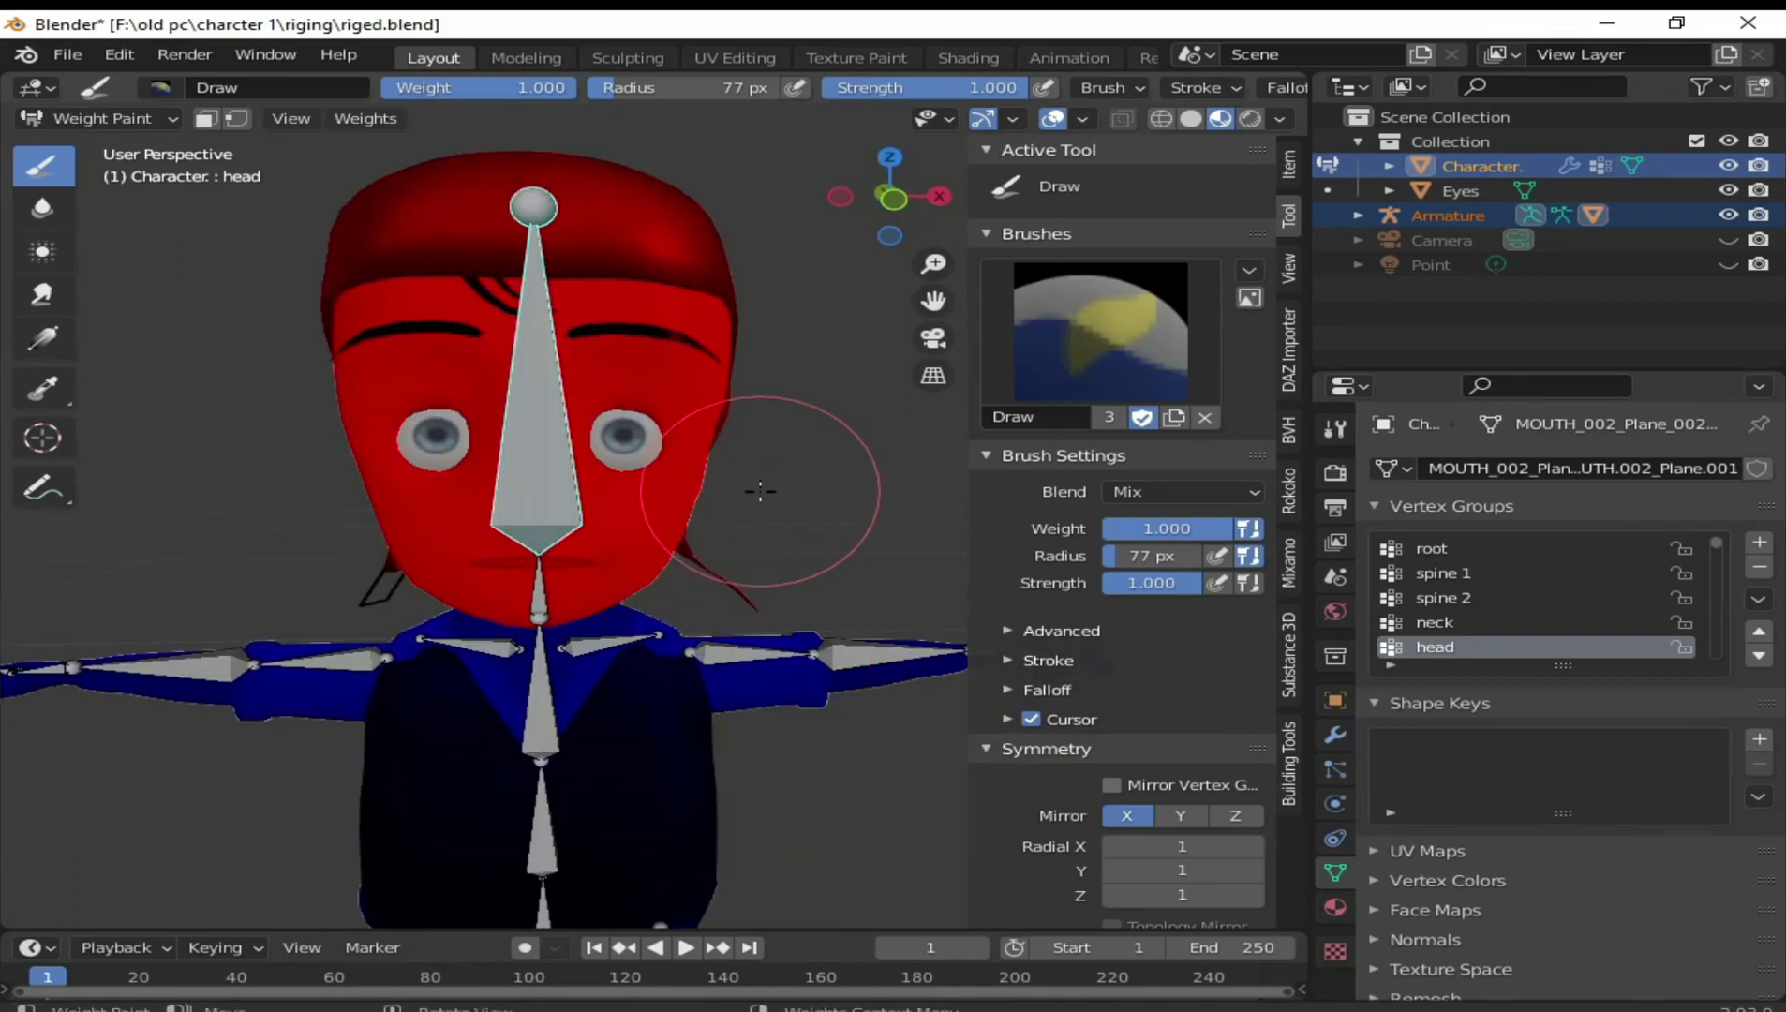
# Rotate the head bone to test the head weights, then undo the rotation
pyautogui.press('r')
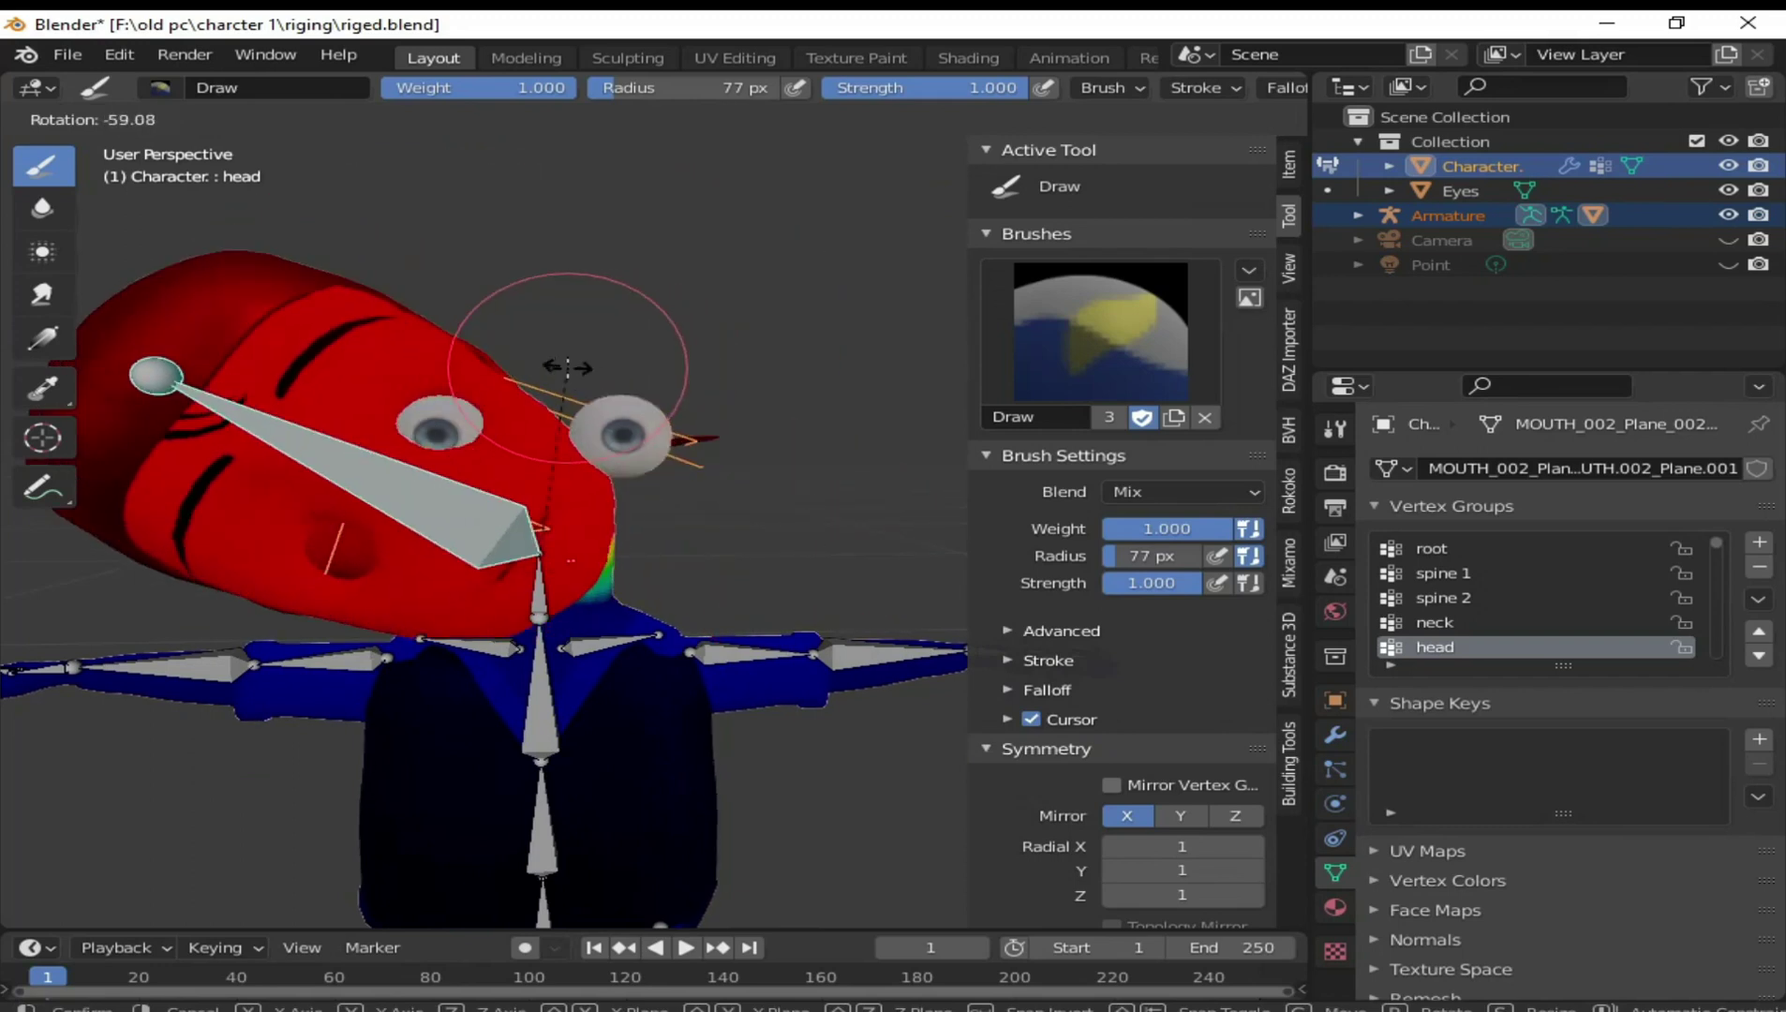
pyautogui.click(567, 367)
pyautogui.scroll(3, 655, 450)
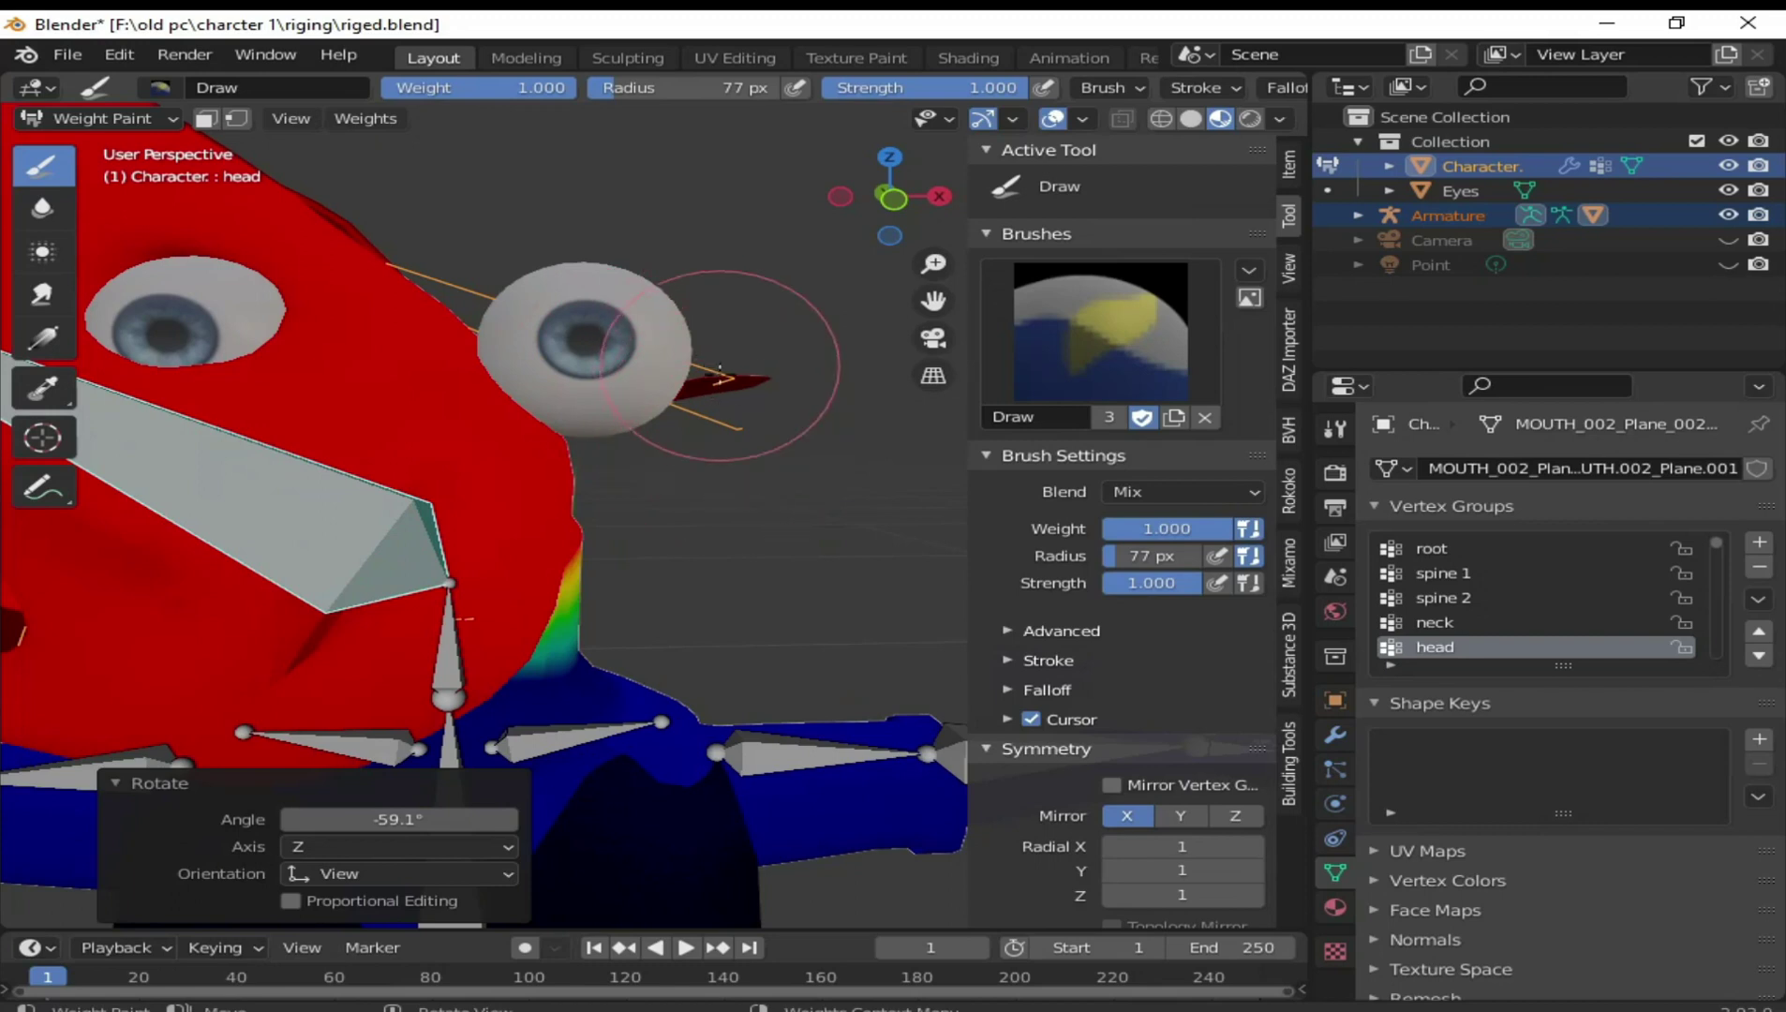
pyautogui.scroll(-4, 712, 430)
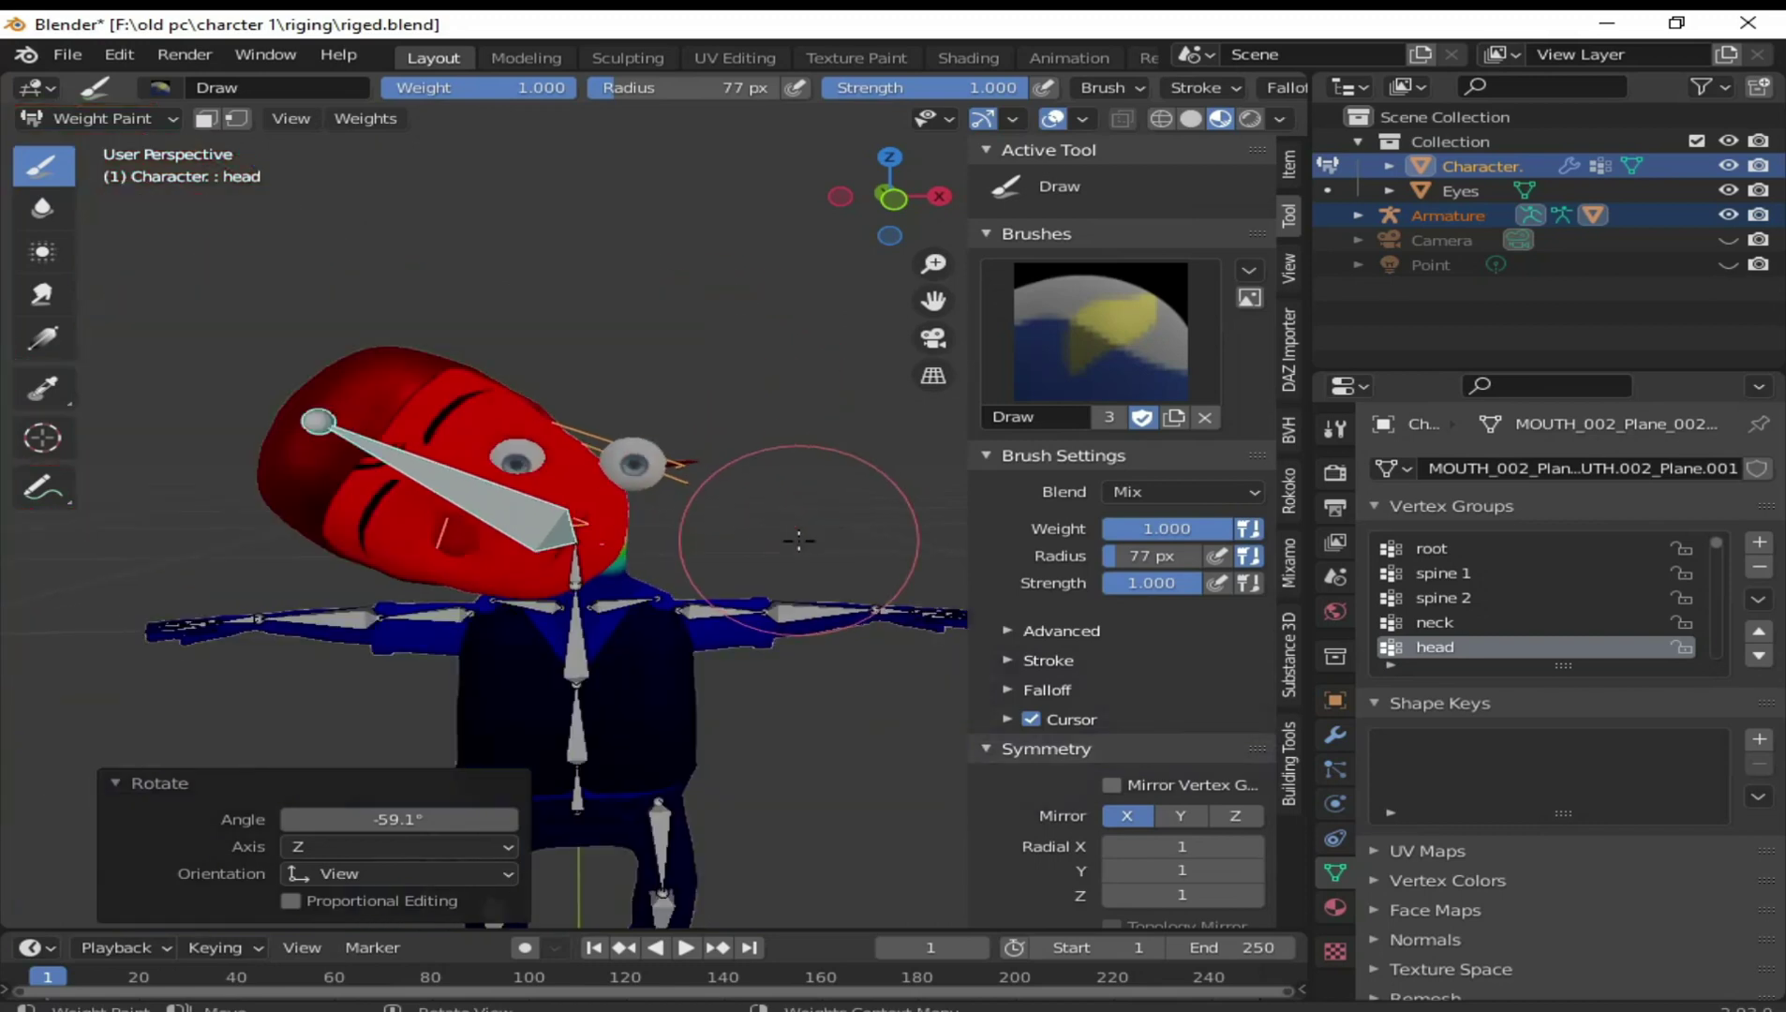
pyautogui.hotkey('ctrl', 'z')
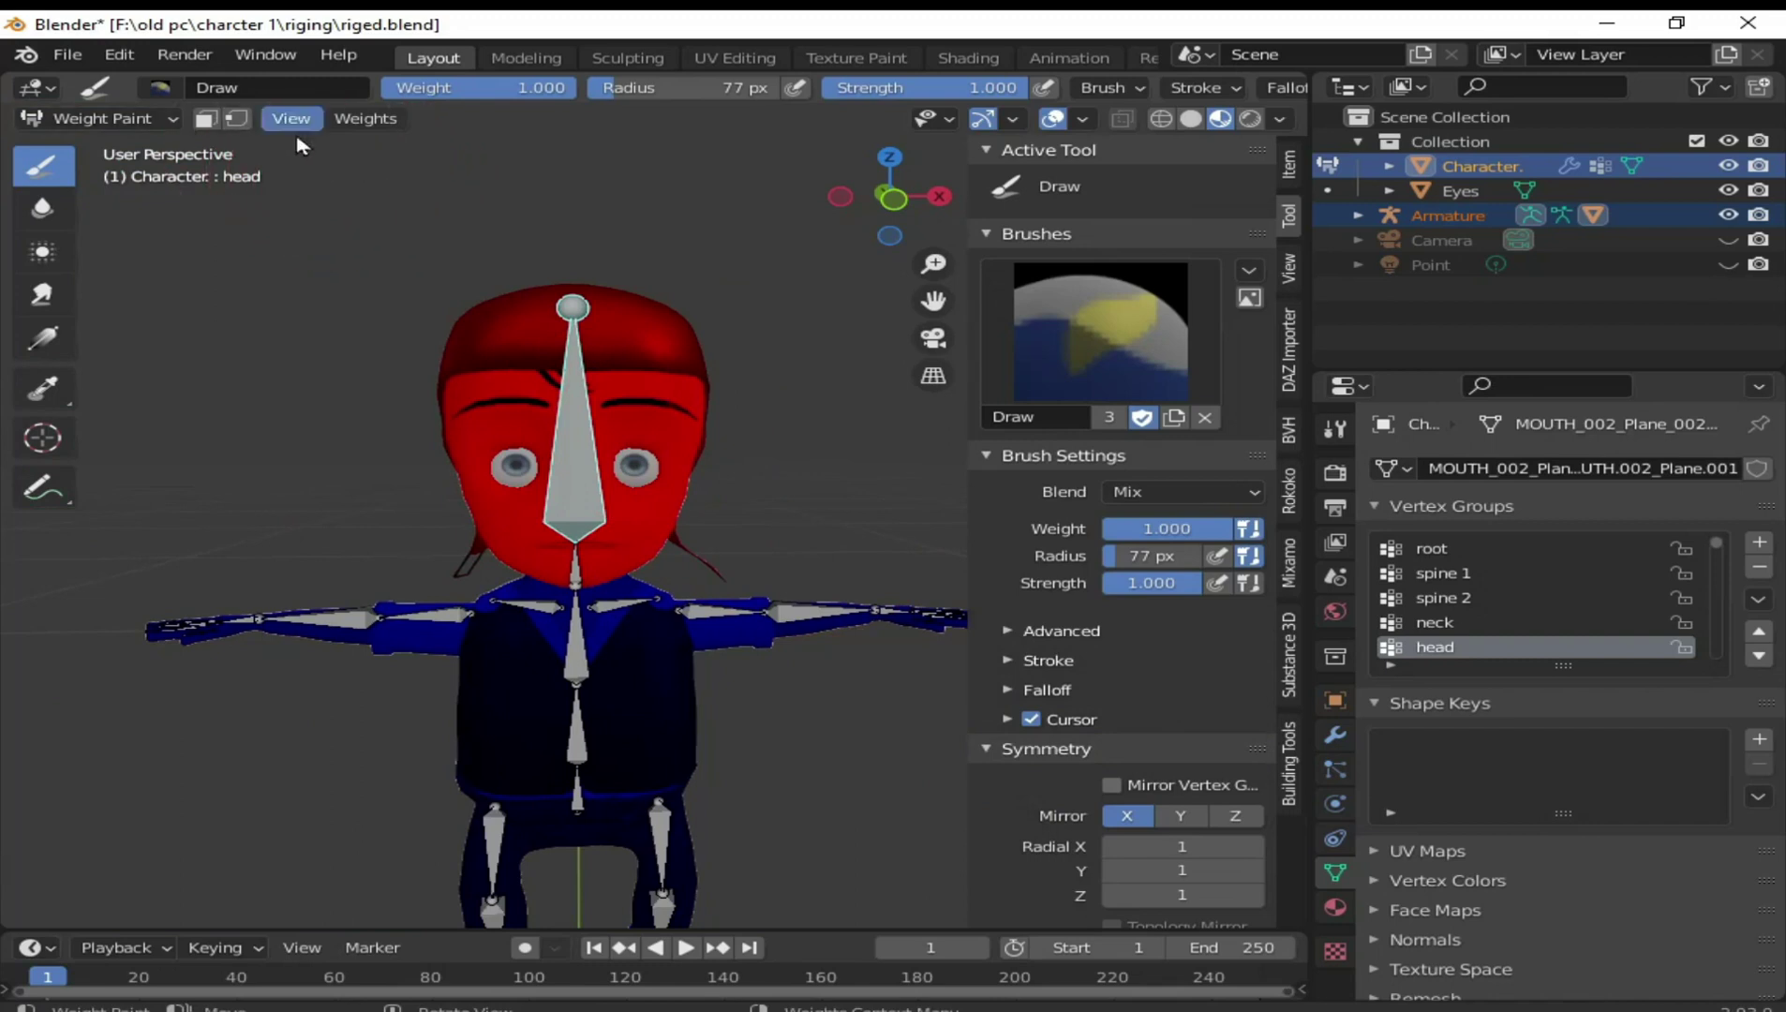
# In Edit Mode with wireframe and edge select, box-select the middle band of the head
pyautogui.press('Tab')
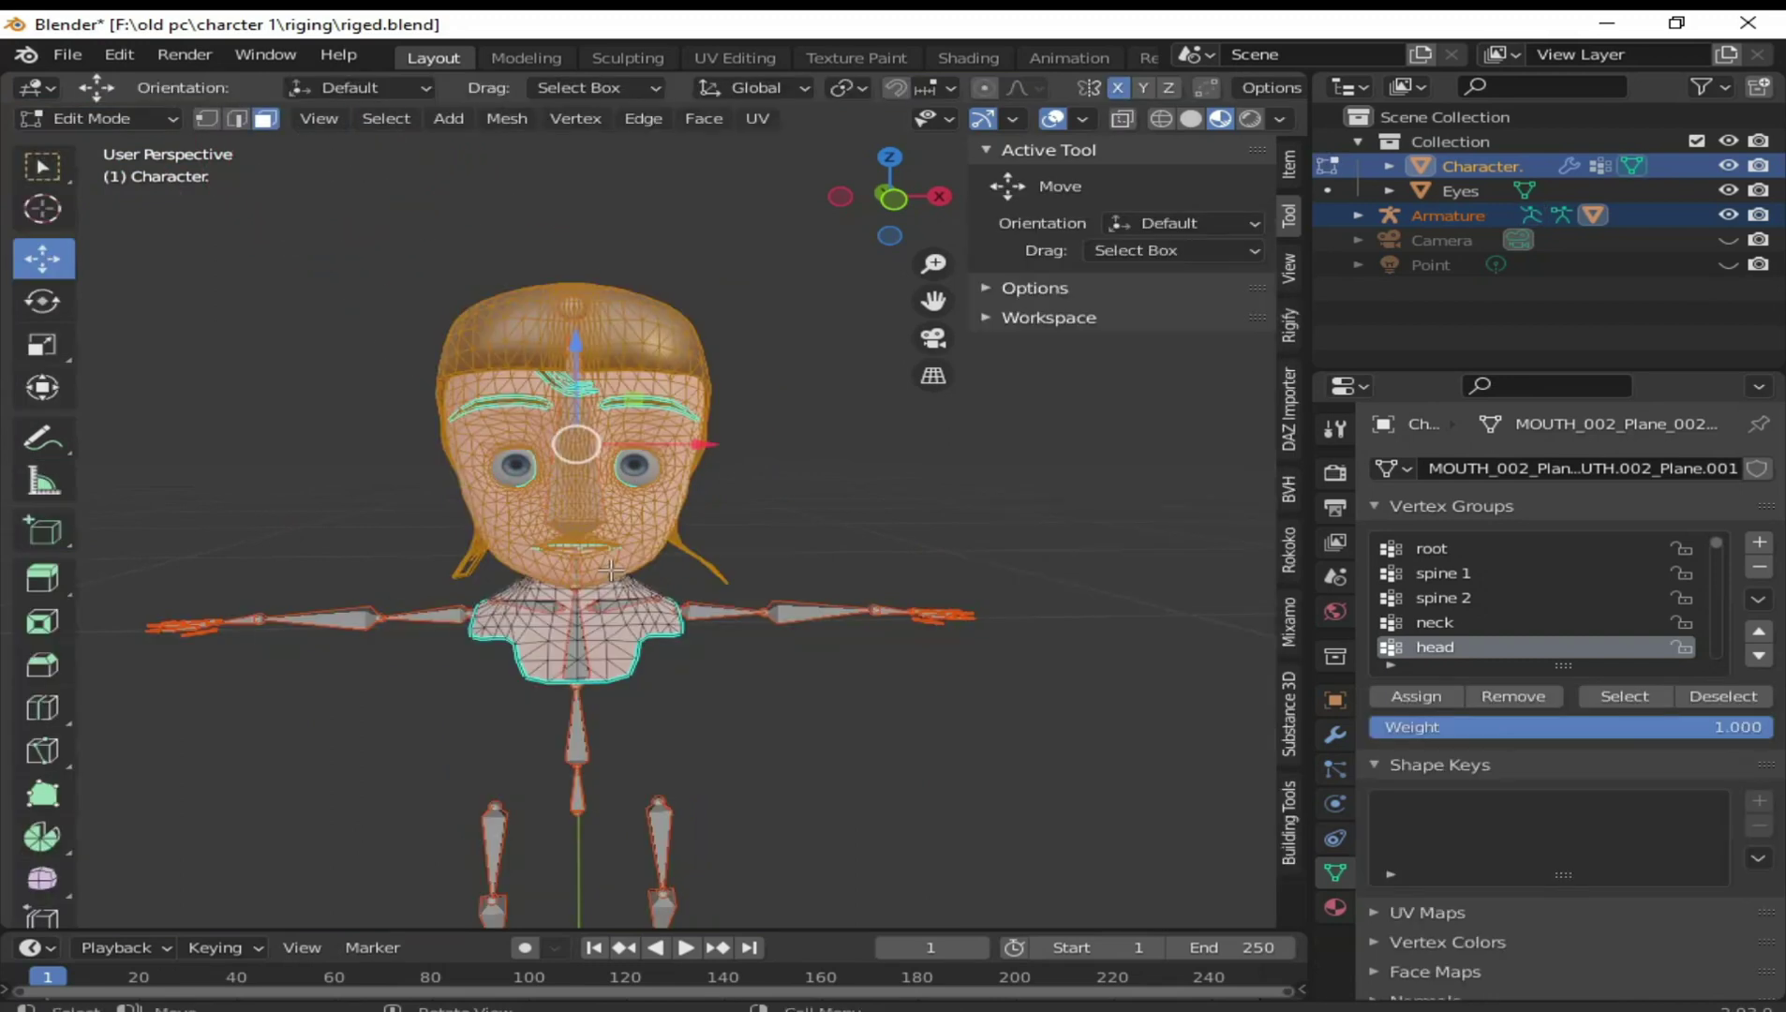
pyautogui.click(1171, 123)
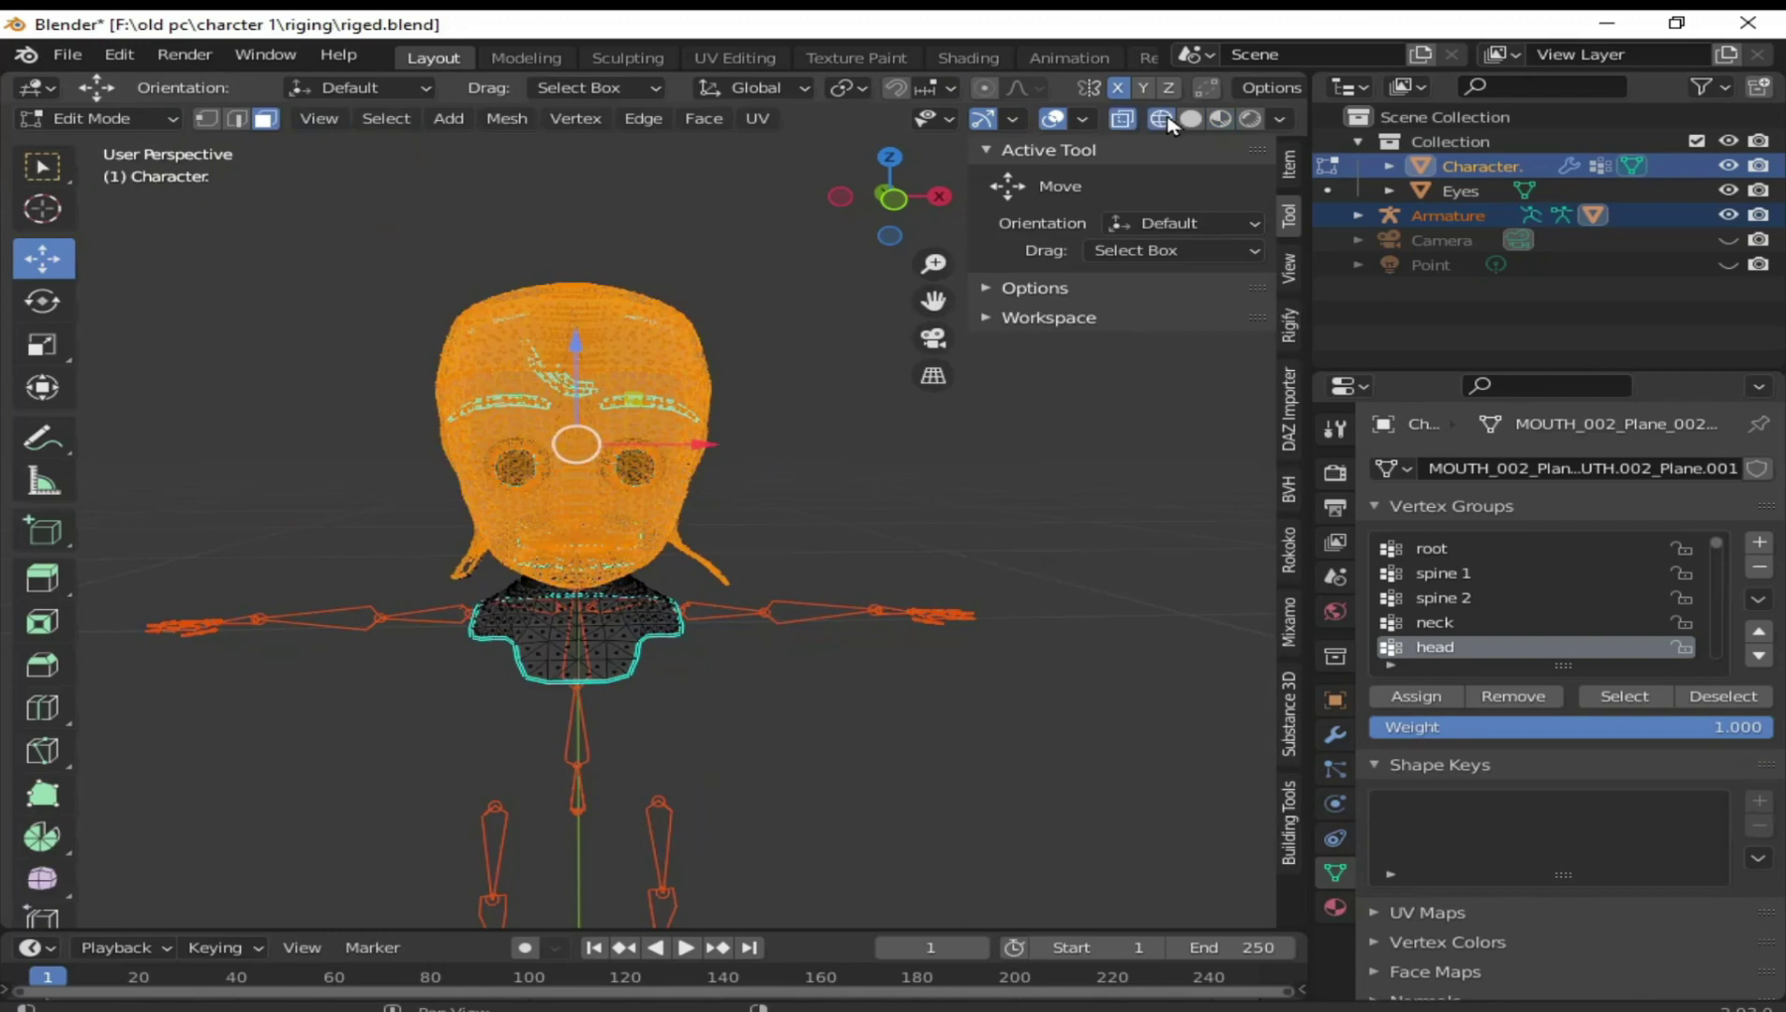
pyautogui.click(239, 119)
pyautogui.scroll(1, 468, 413)
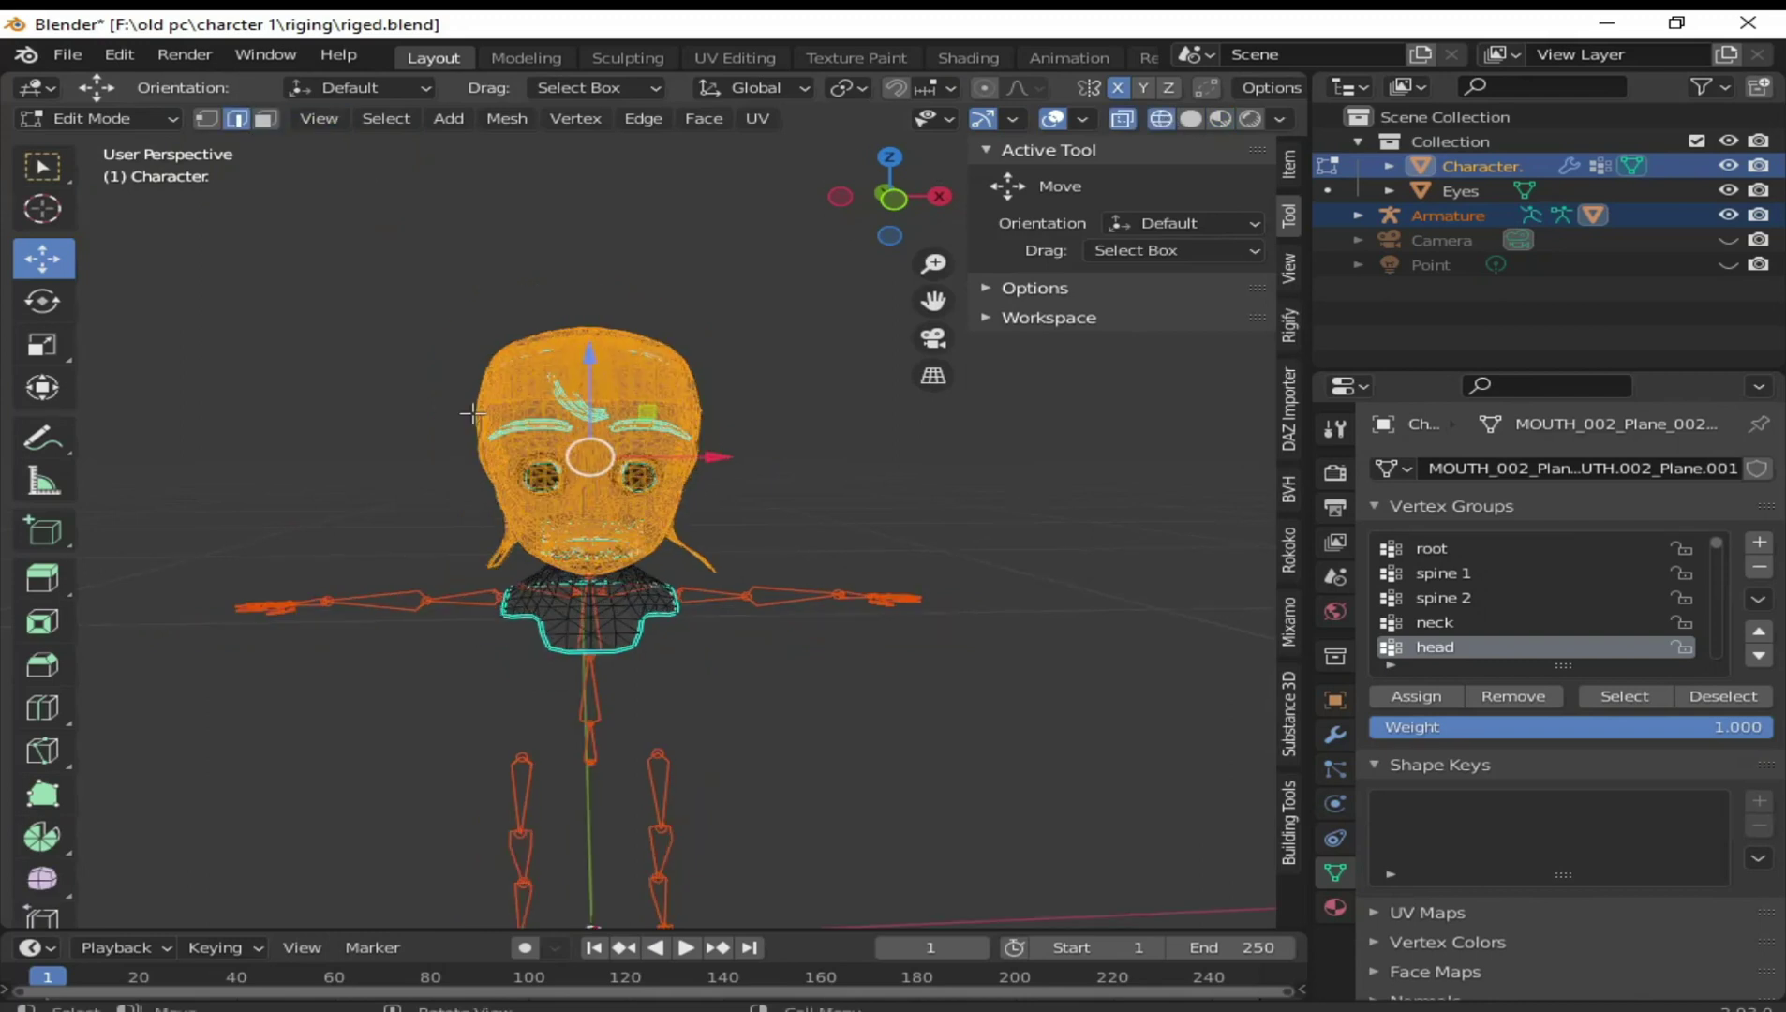
pyautogui.scroll(1, 467, 413)
pyautogui.moveTo(325, 344); pyautogui.dragTo(753, 539)
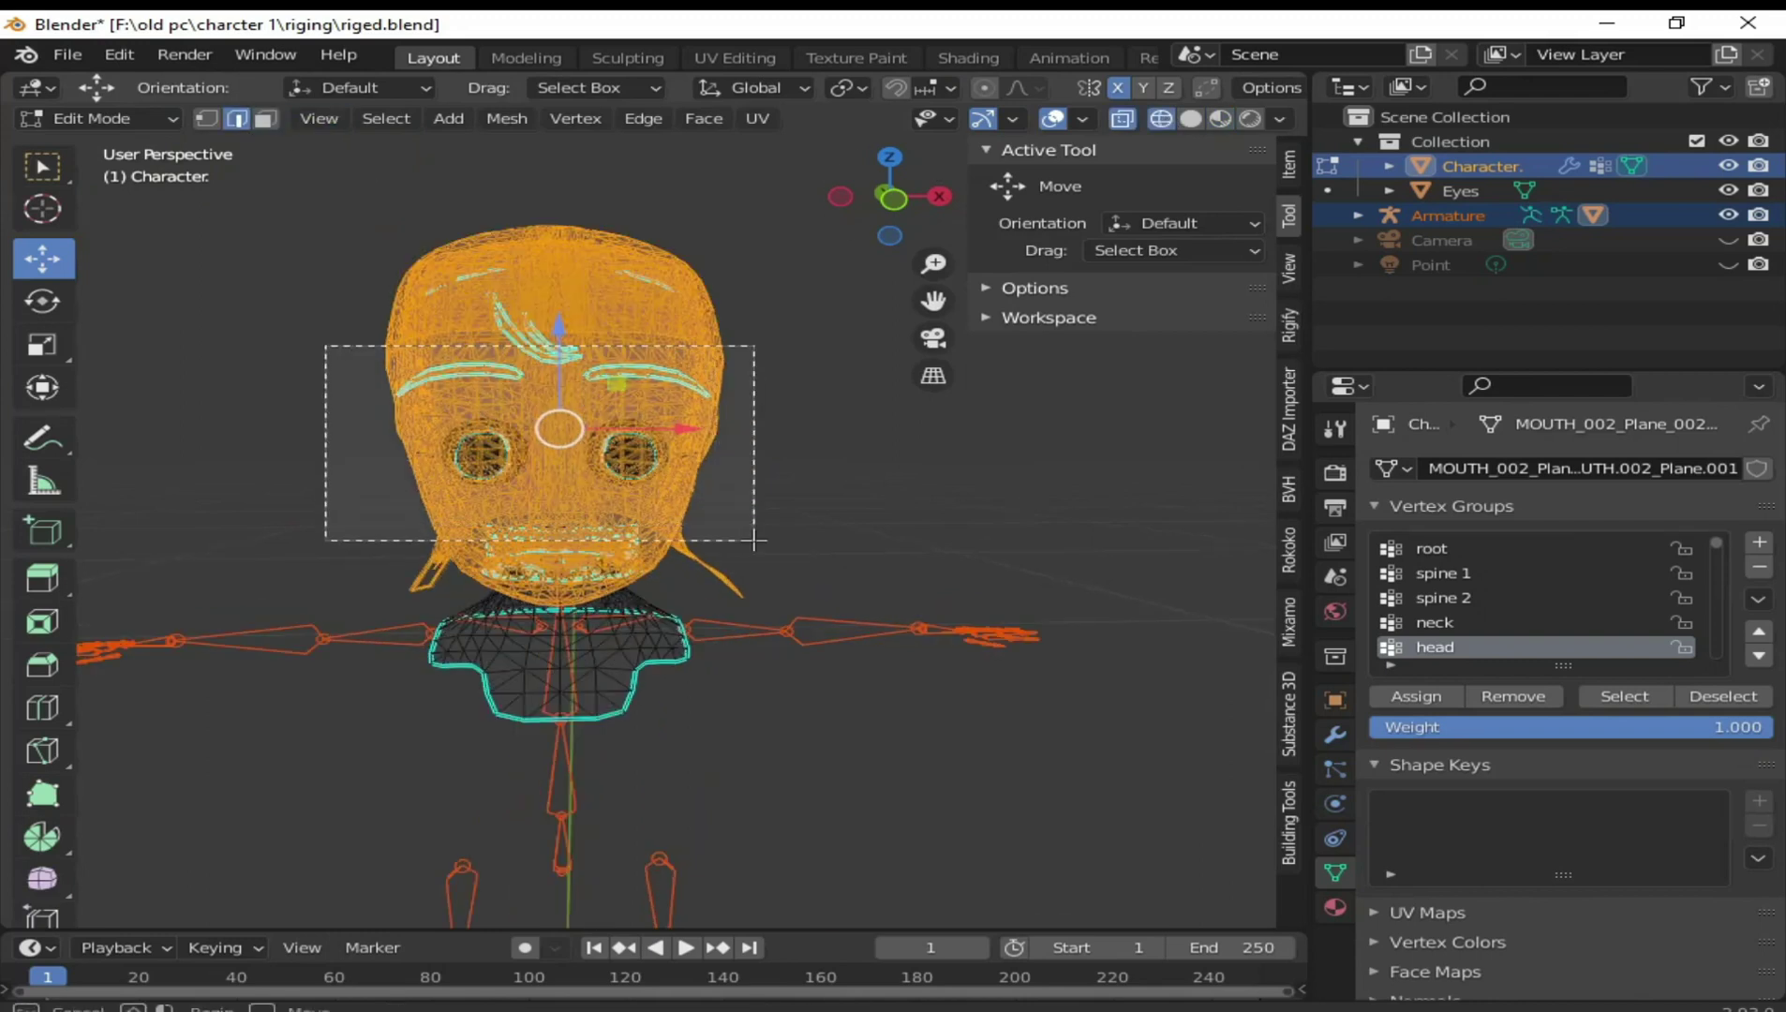
# Circle-refine the selection and assign it to the head vertex group
pyautogui.scroll(2, 755, 541)
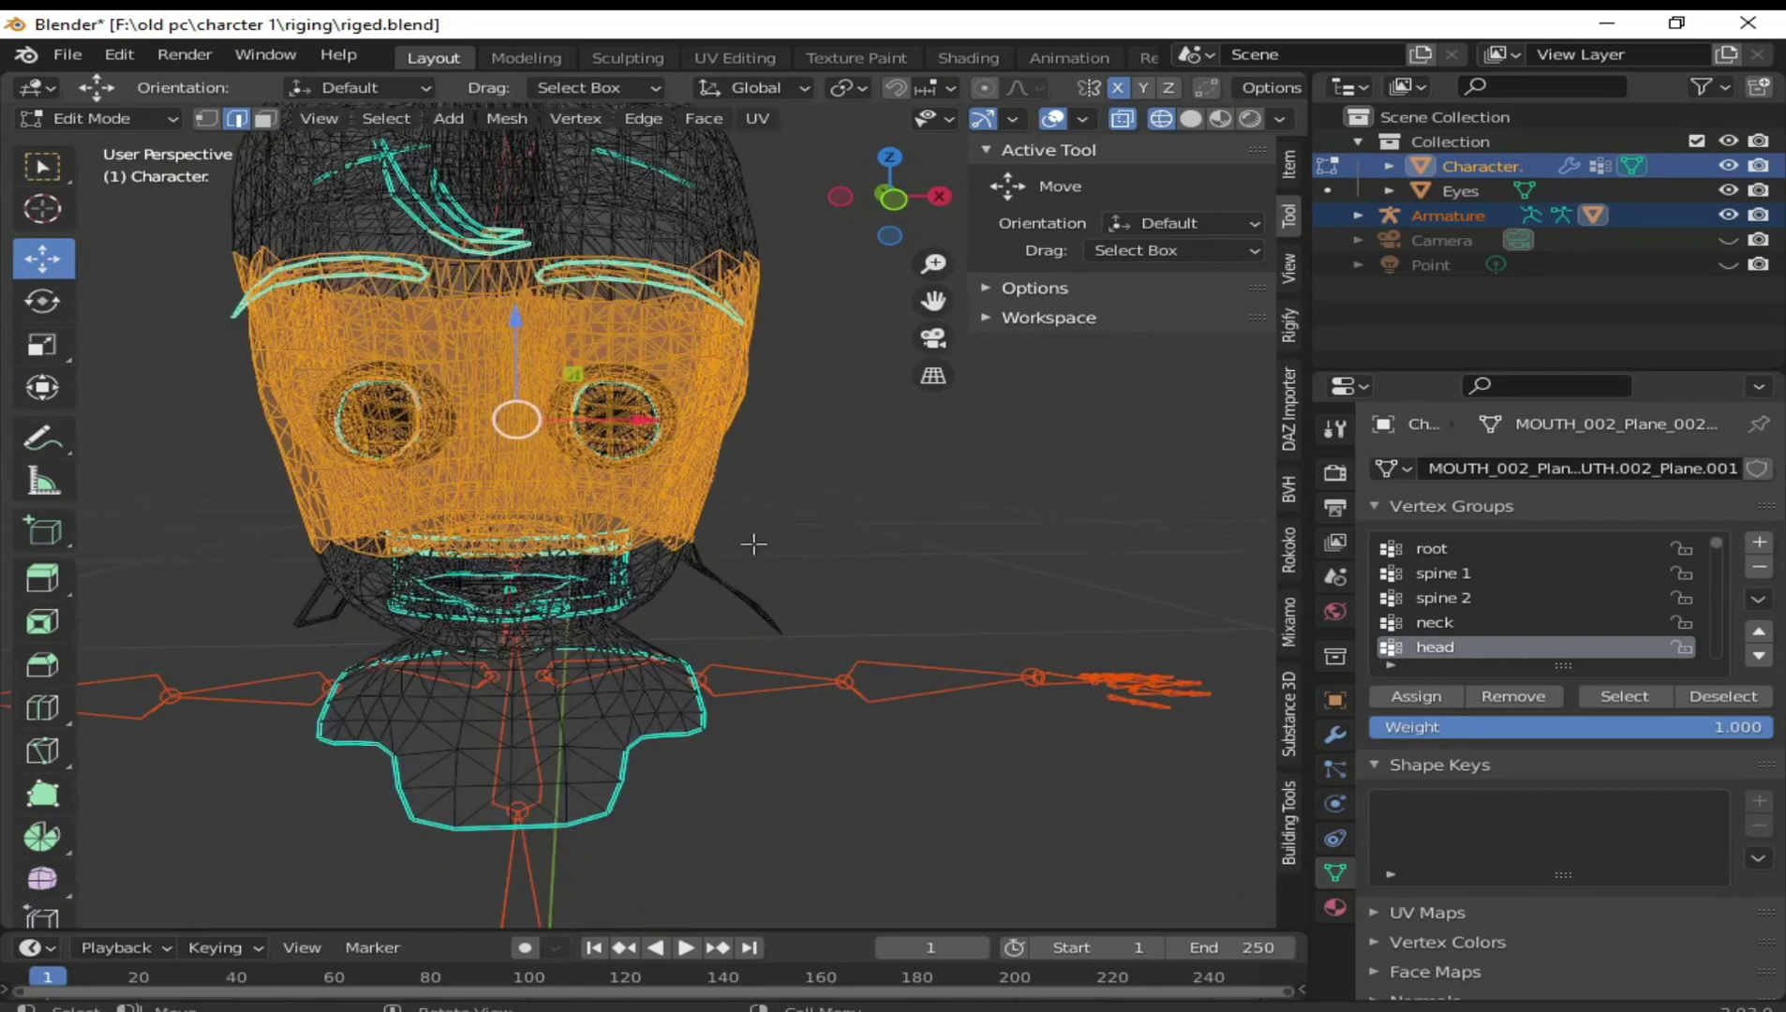
pyautogui.press('c')
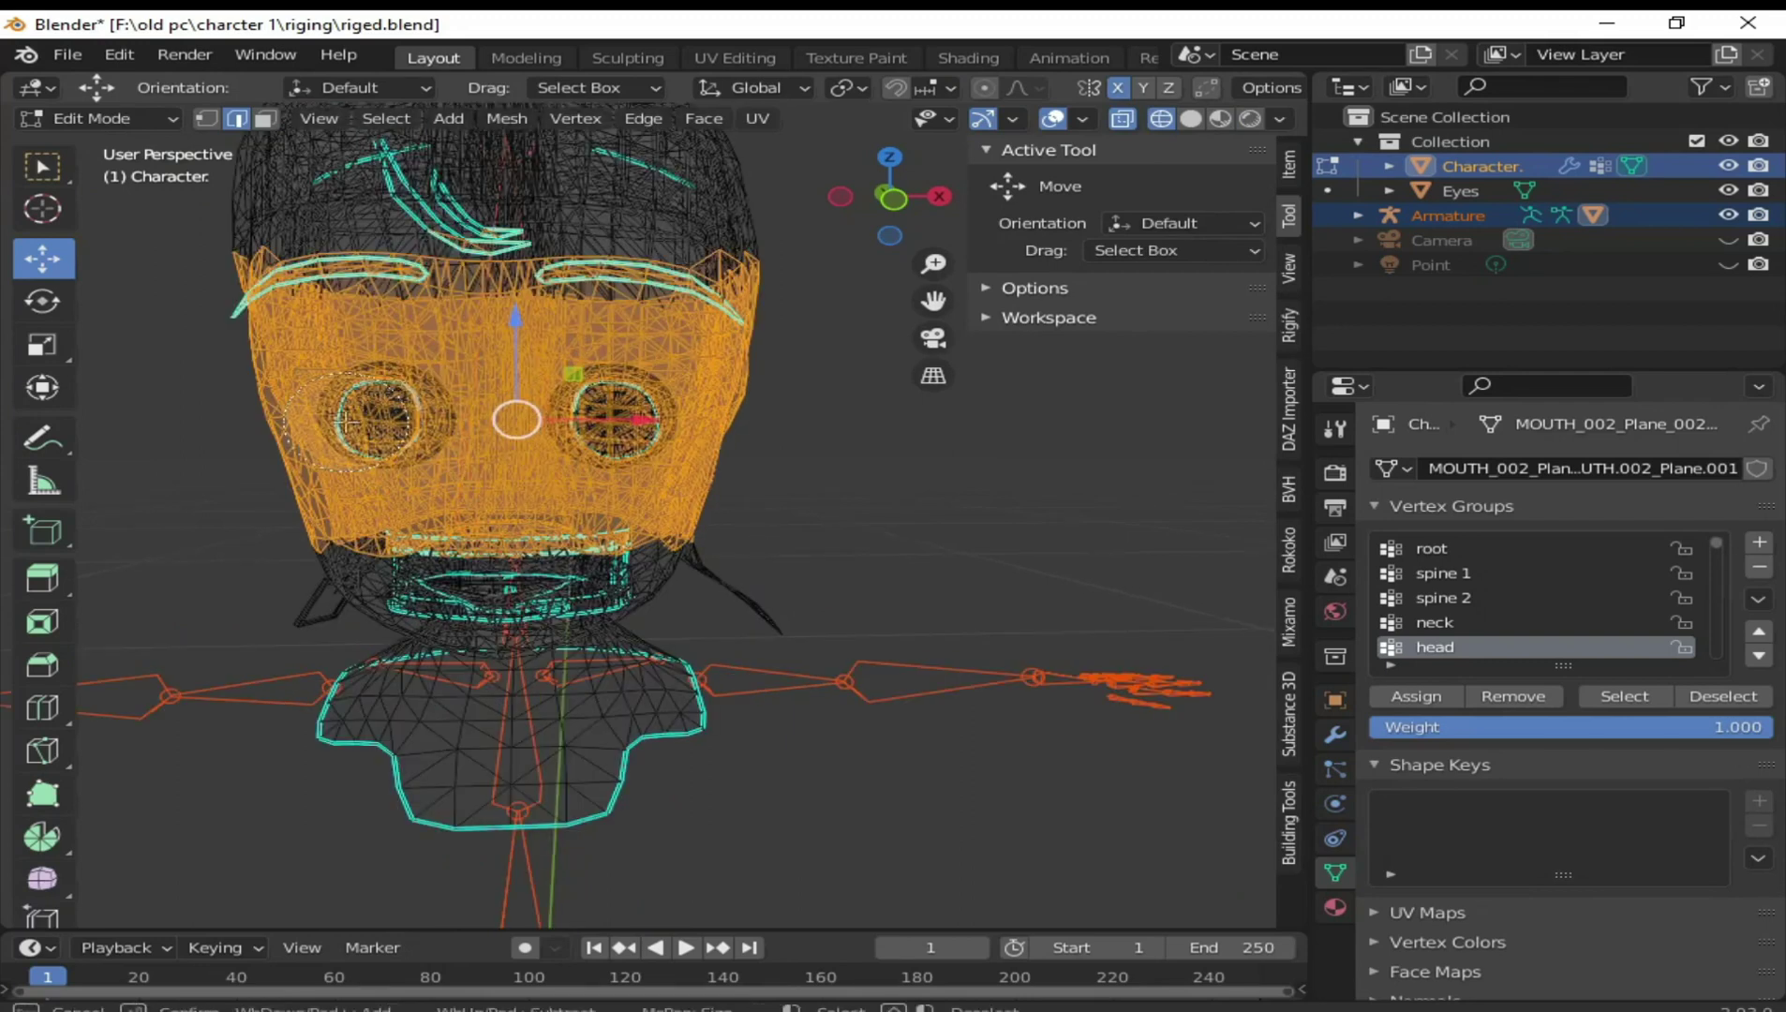
pyautogui.rightClick(288, 423)
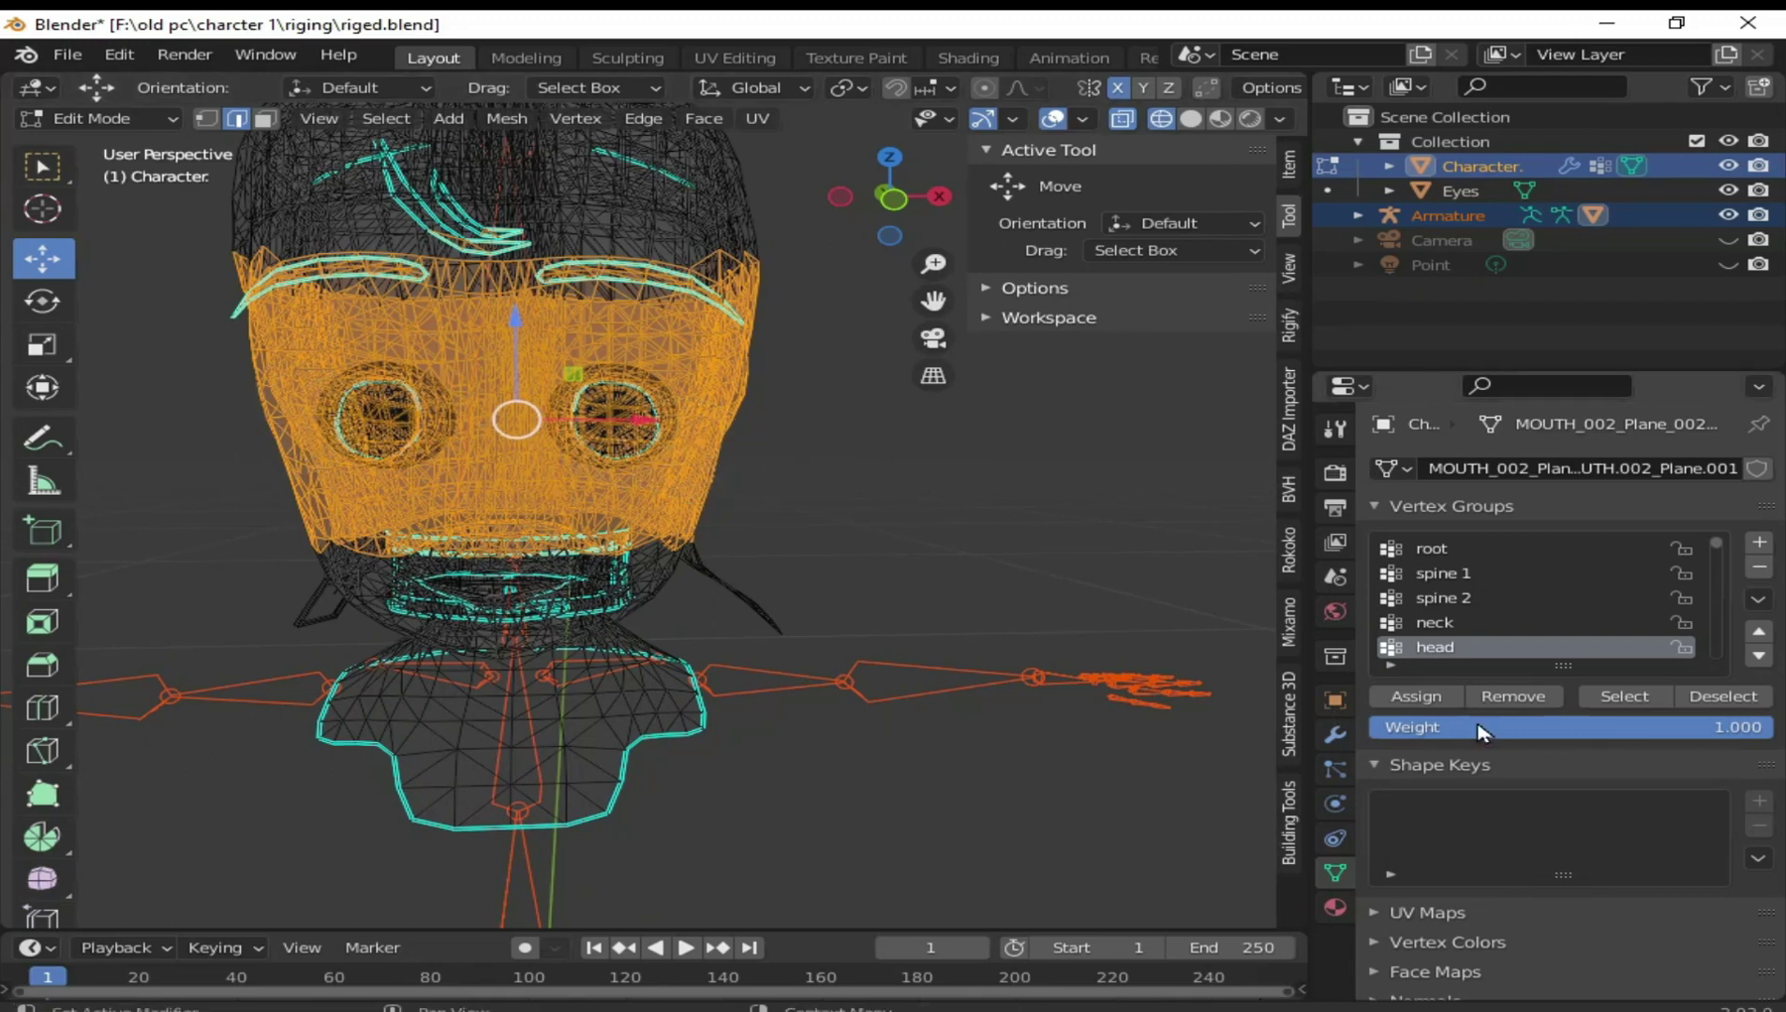
pyautogui.click(1446, 712)
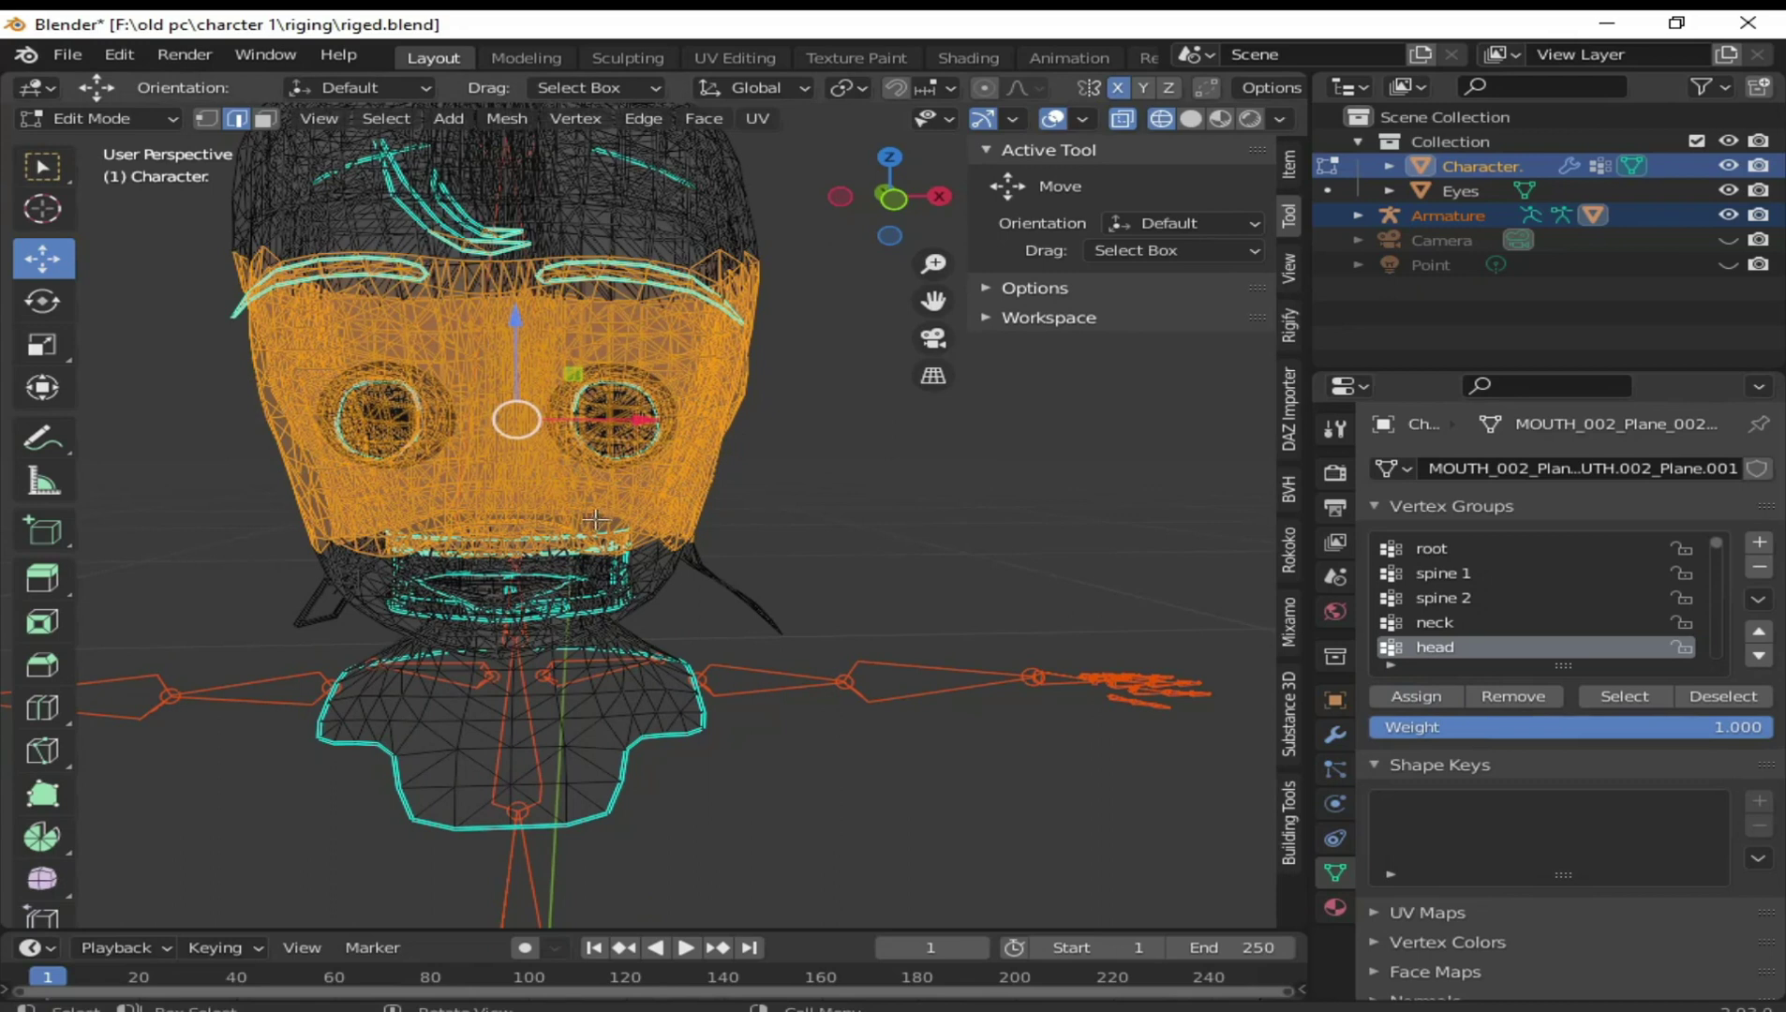
pyautogui.scroll(-2, 595, 520)
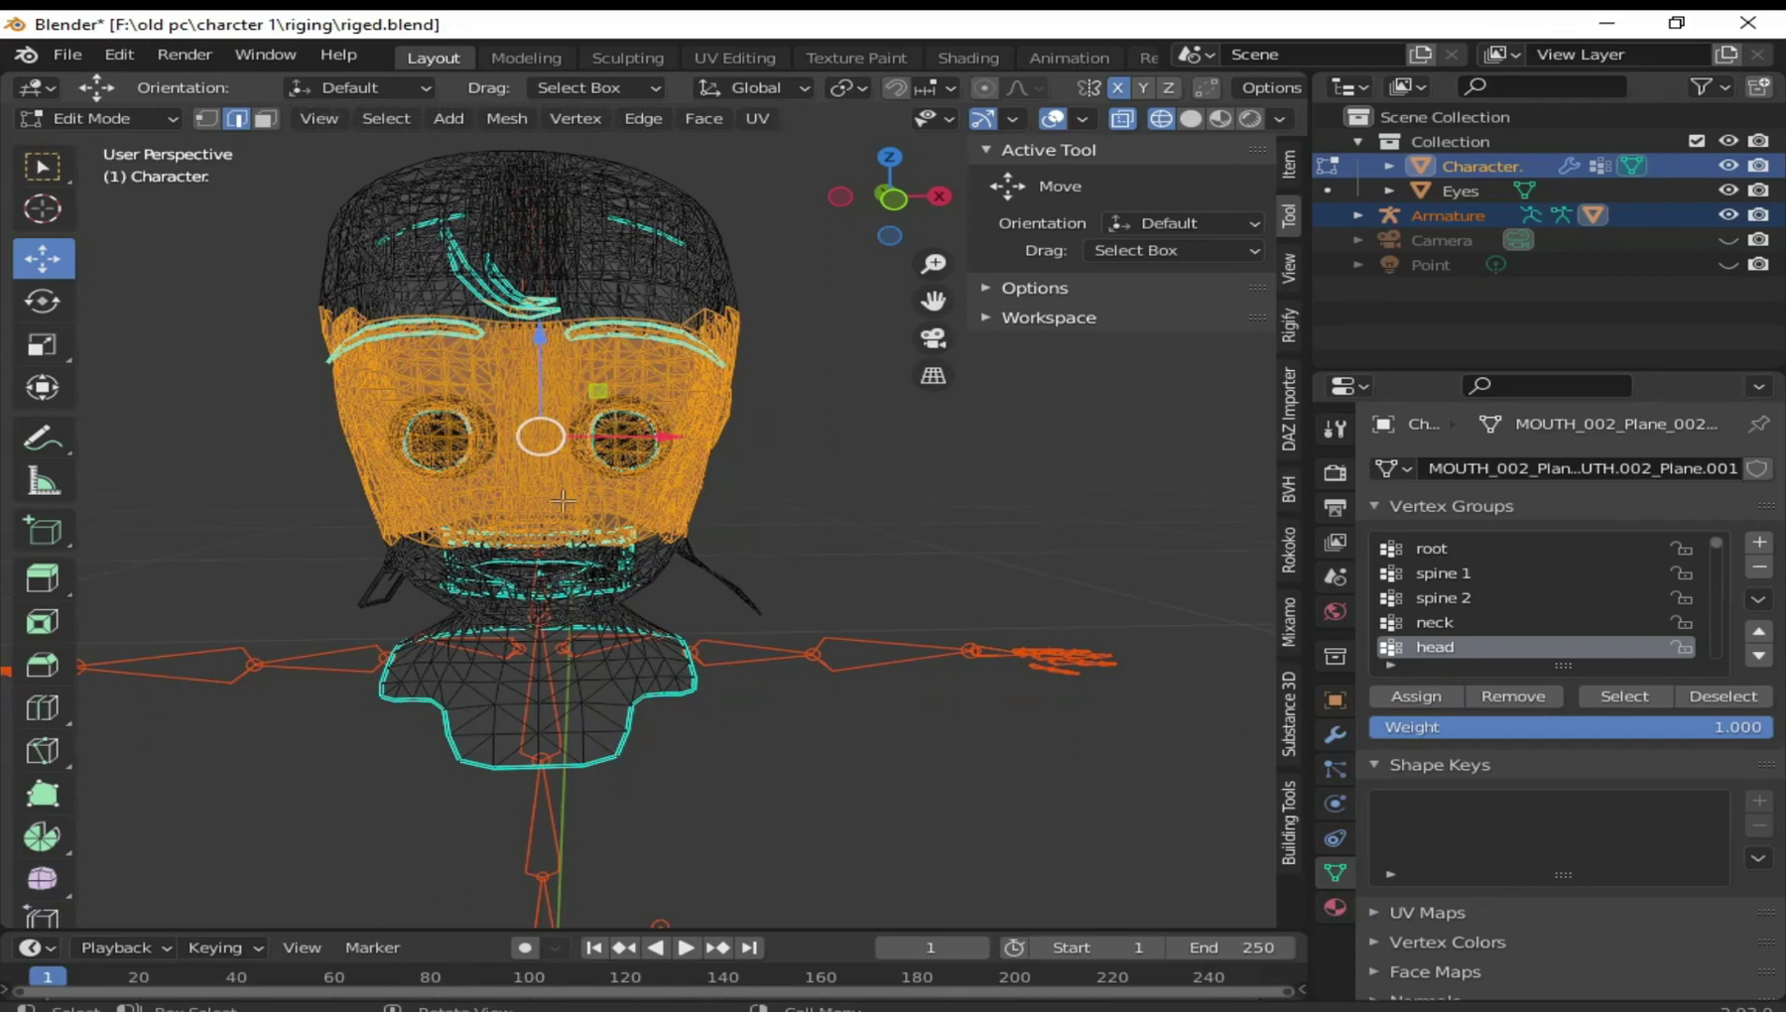
pyautogui.scroll(3, 562, 501)
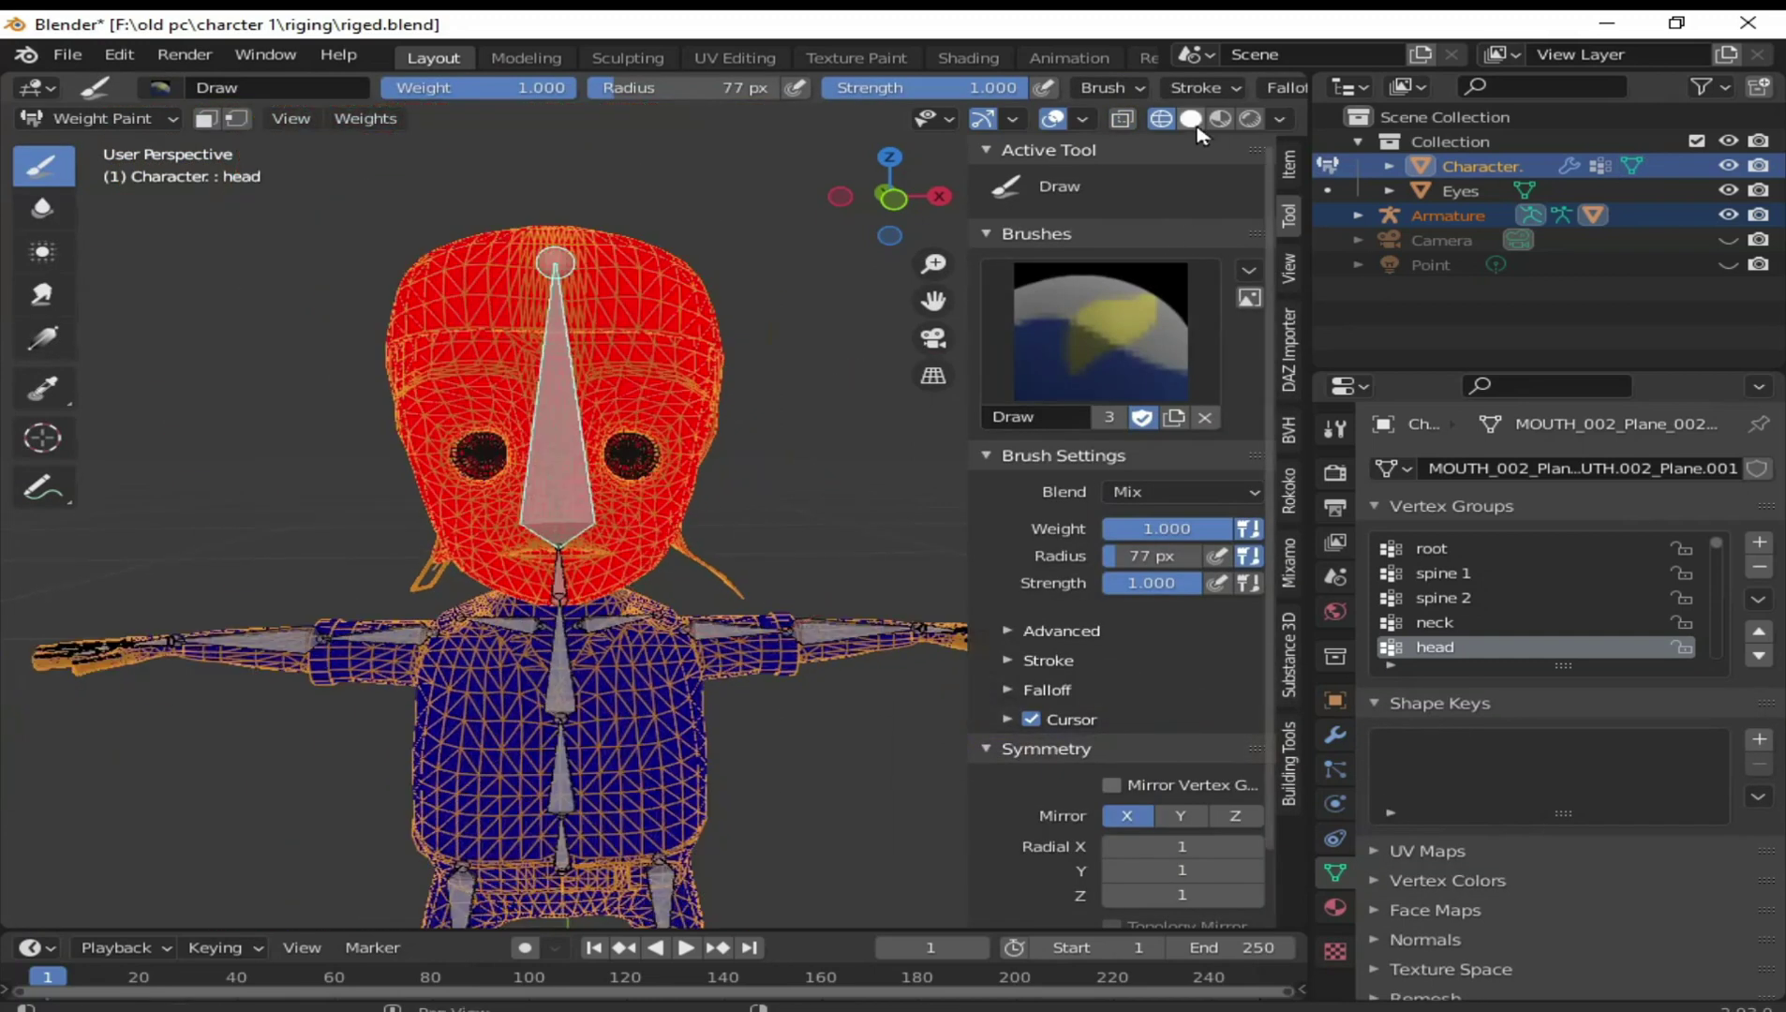
# In solid shading, test-rotate the head bone, cancel it, and zoom toward the neck
pyautogui.click(1192, 120)
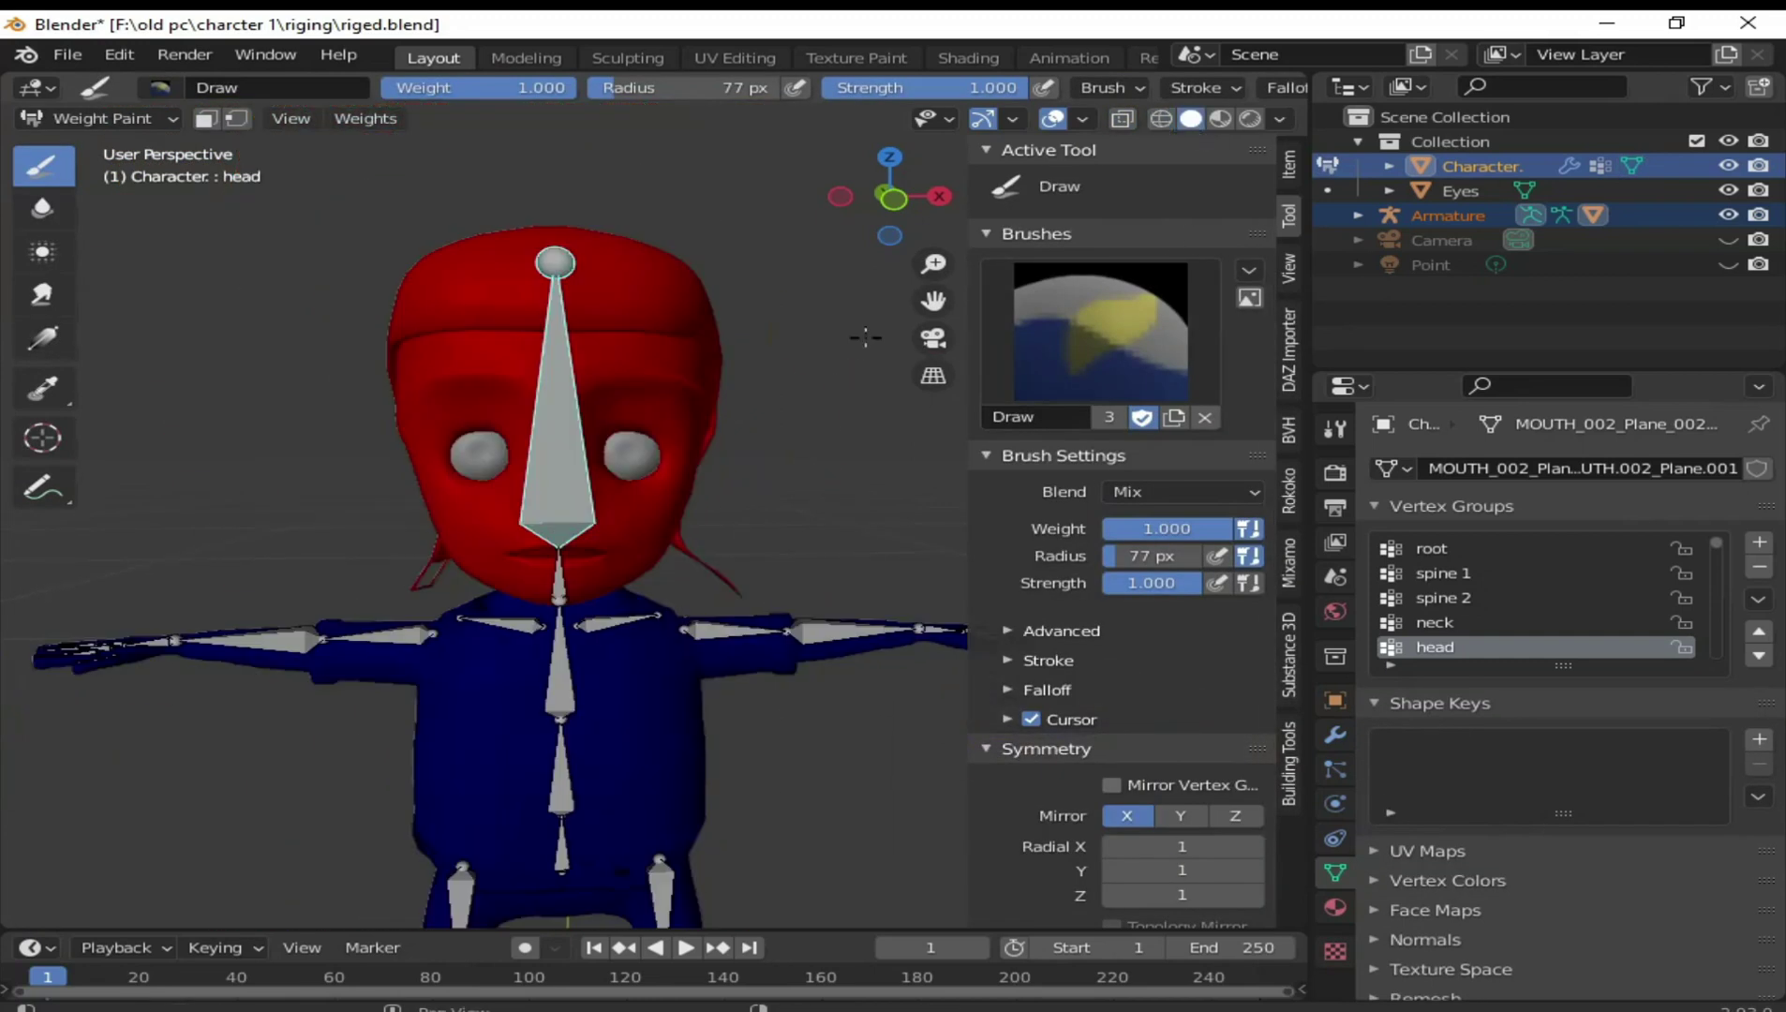
pyautogui.press('r')
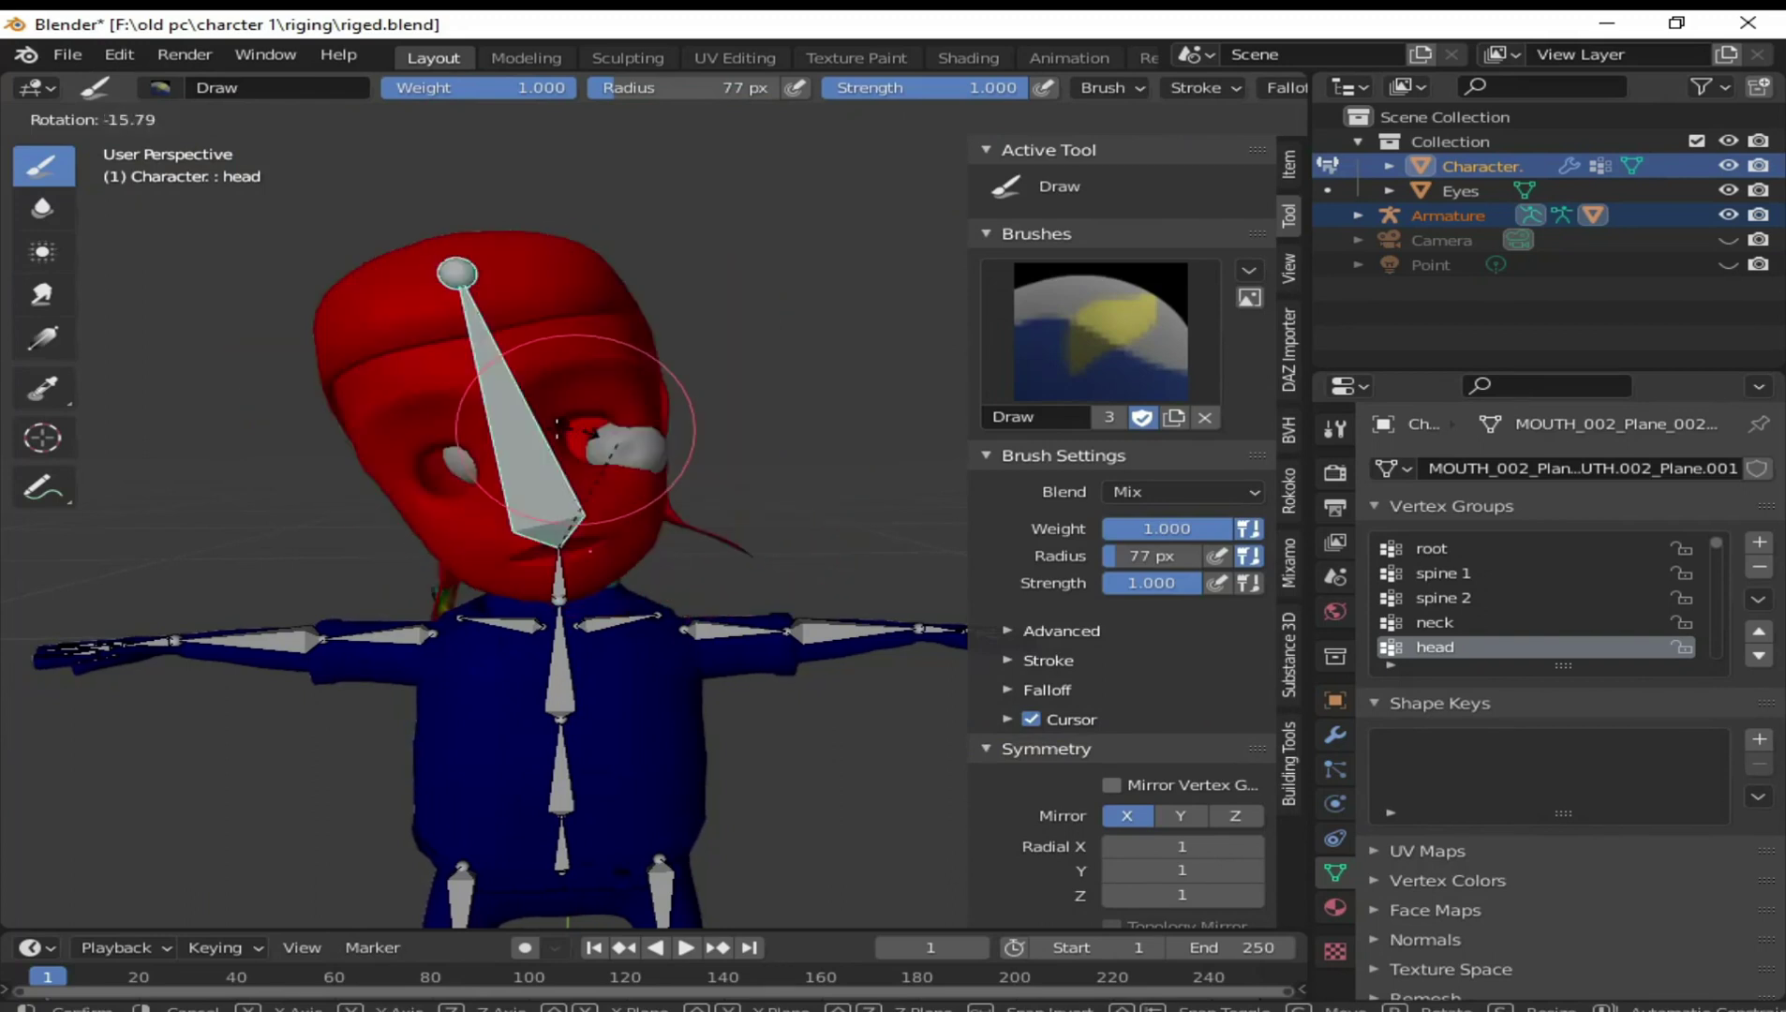
pyautogui.rightClick(654, 493)
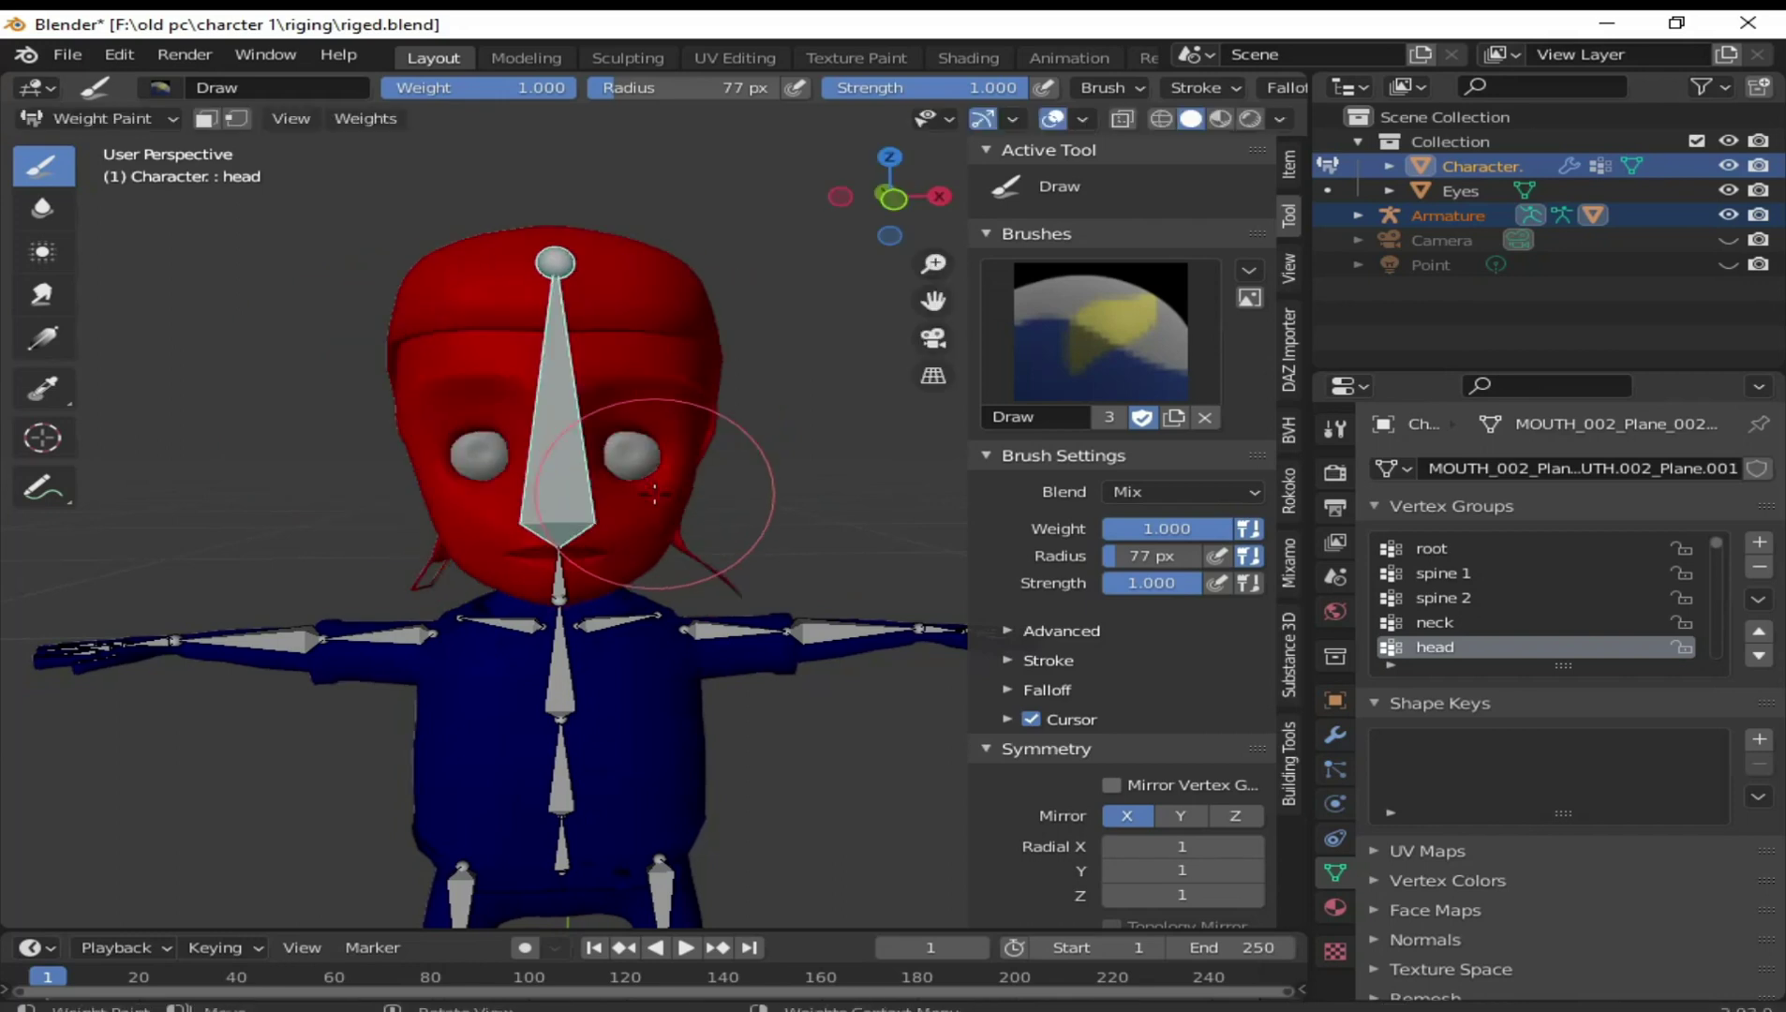
pyautogui.scroll(2, 658, 520)
pyautogui.scroll(2, 658, 573)
pyautogui.scroll(2, 638, 553)
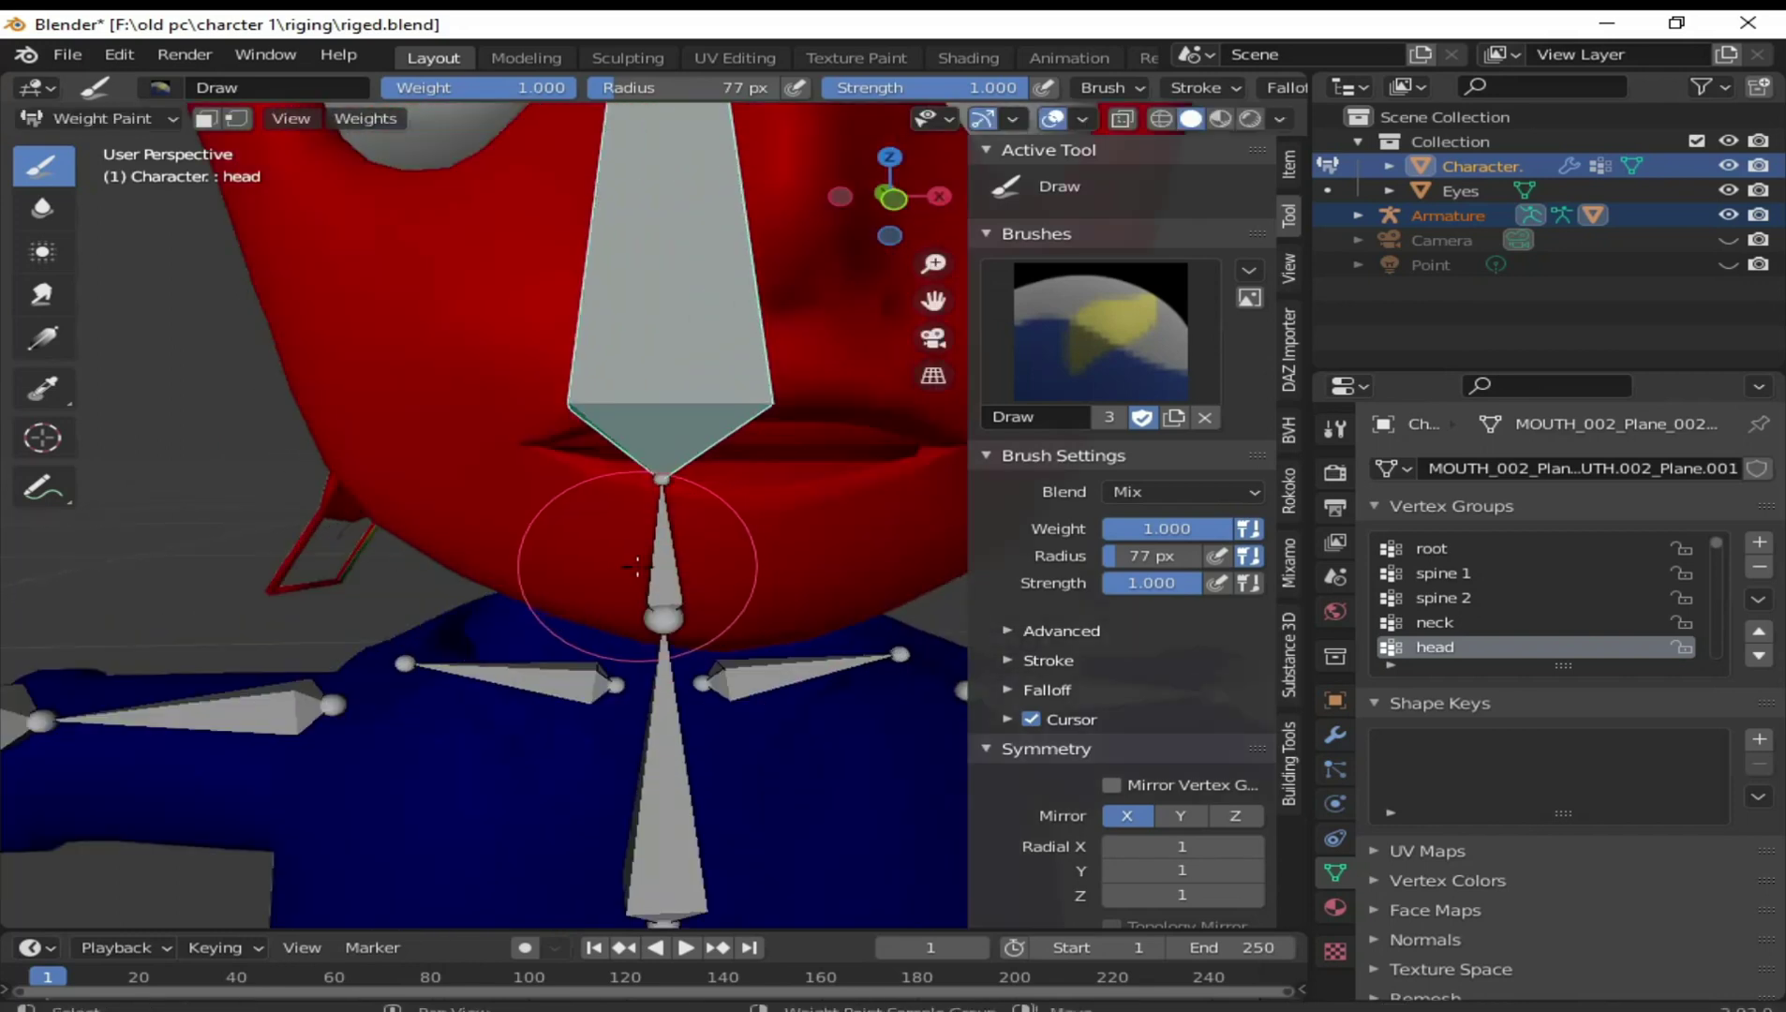
pyautogui.scroll(2, 618, 524)
pyautogui.scroll(1, 604, 440)
# Enter Edit Mode and box-select the rectangular frame piece beside the neck
pyautogui.moveTo(597, 418); pyautogui.dragTo(638, 600, button='middle')
pyautogui.scroll(2, 619, 598)
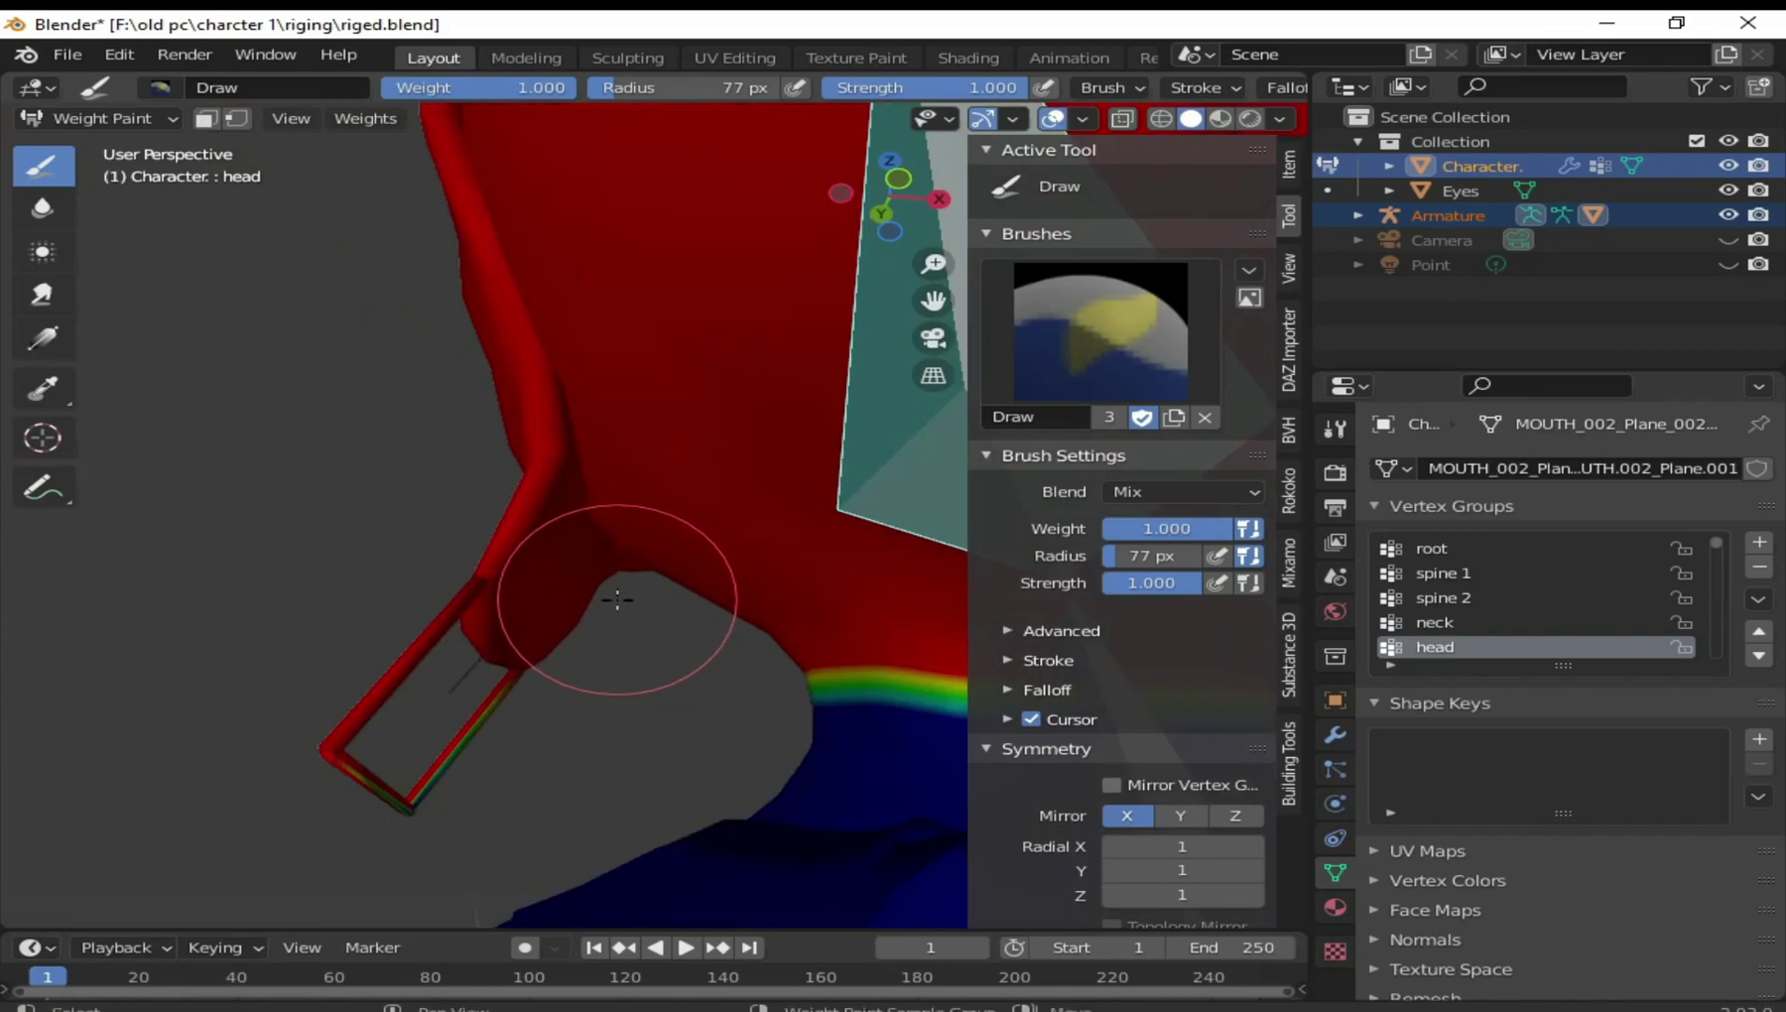
pyautogui.scroll(2, 599, 581)
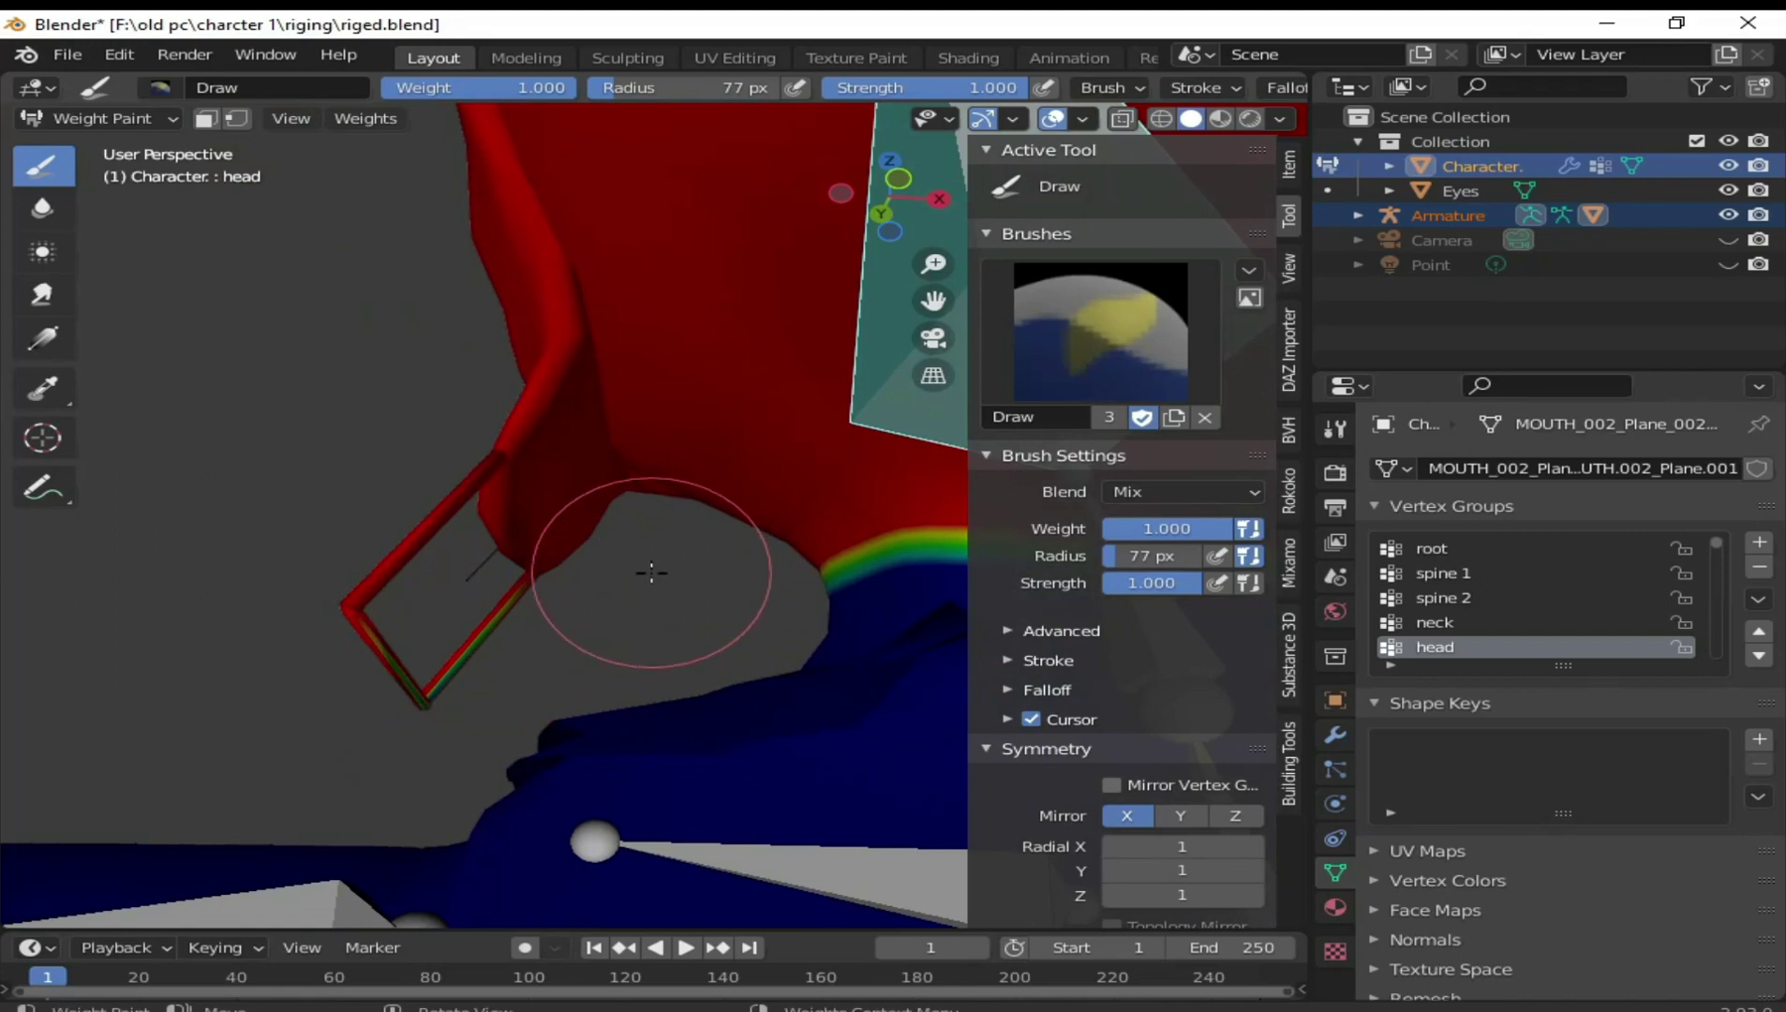
pyautogui.press('Tab')
pyautogui.scroll(-2, 555, 607)
pyautogui.moveTo(306, 493); pyautogui.dragTo(617, 712)
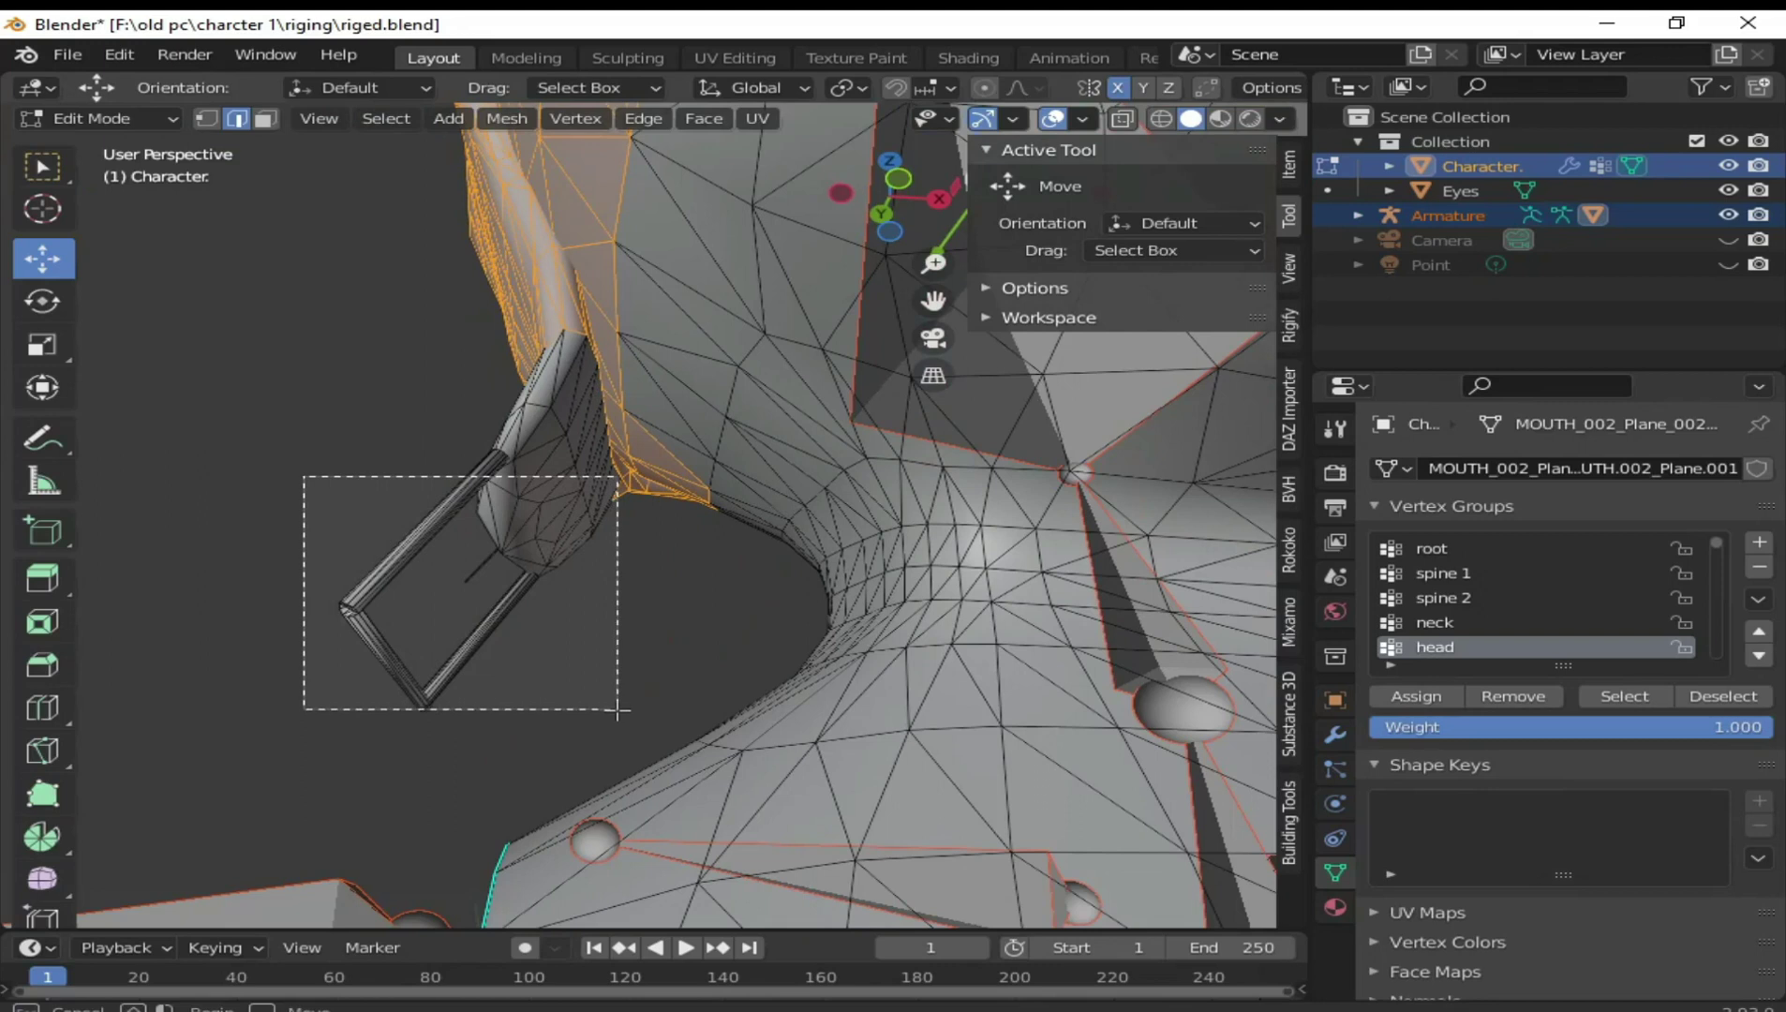
# Assign the rectangular frame piece beside the neck to the head vertex group
pyautogui.click(1416, 698)
pyautogui.moveTo(307, 442); pyautogui.dragTo(624, 703)
pyautogui.click(1371, 698)
pyautogui.press('c')
pyautogui.moveTo(525, 581)
pyautogui.mouseDown()
pyautogui.moveTo(503, 503)
pyautogui.moveTo(434, 685)
pyautogui.mouseUp()
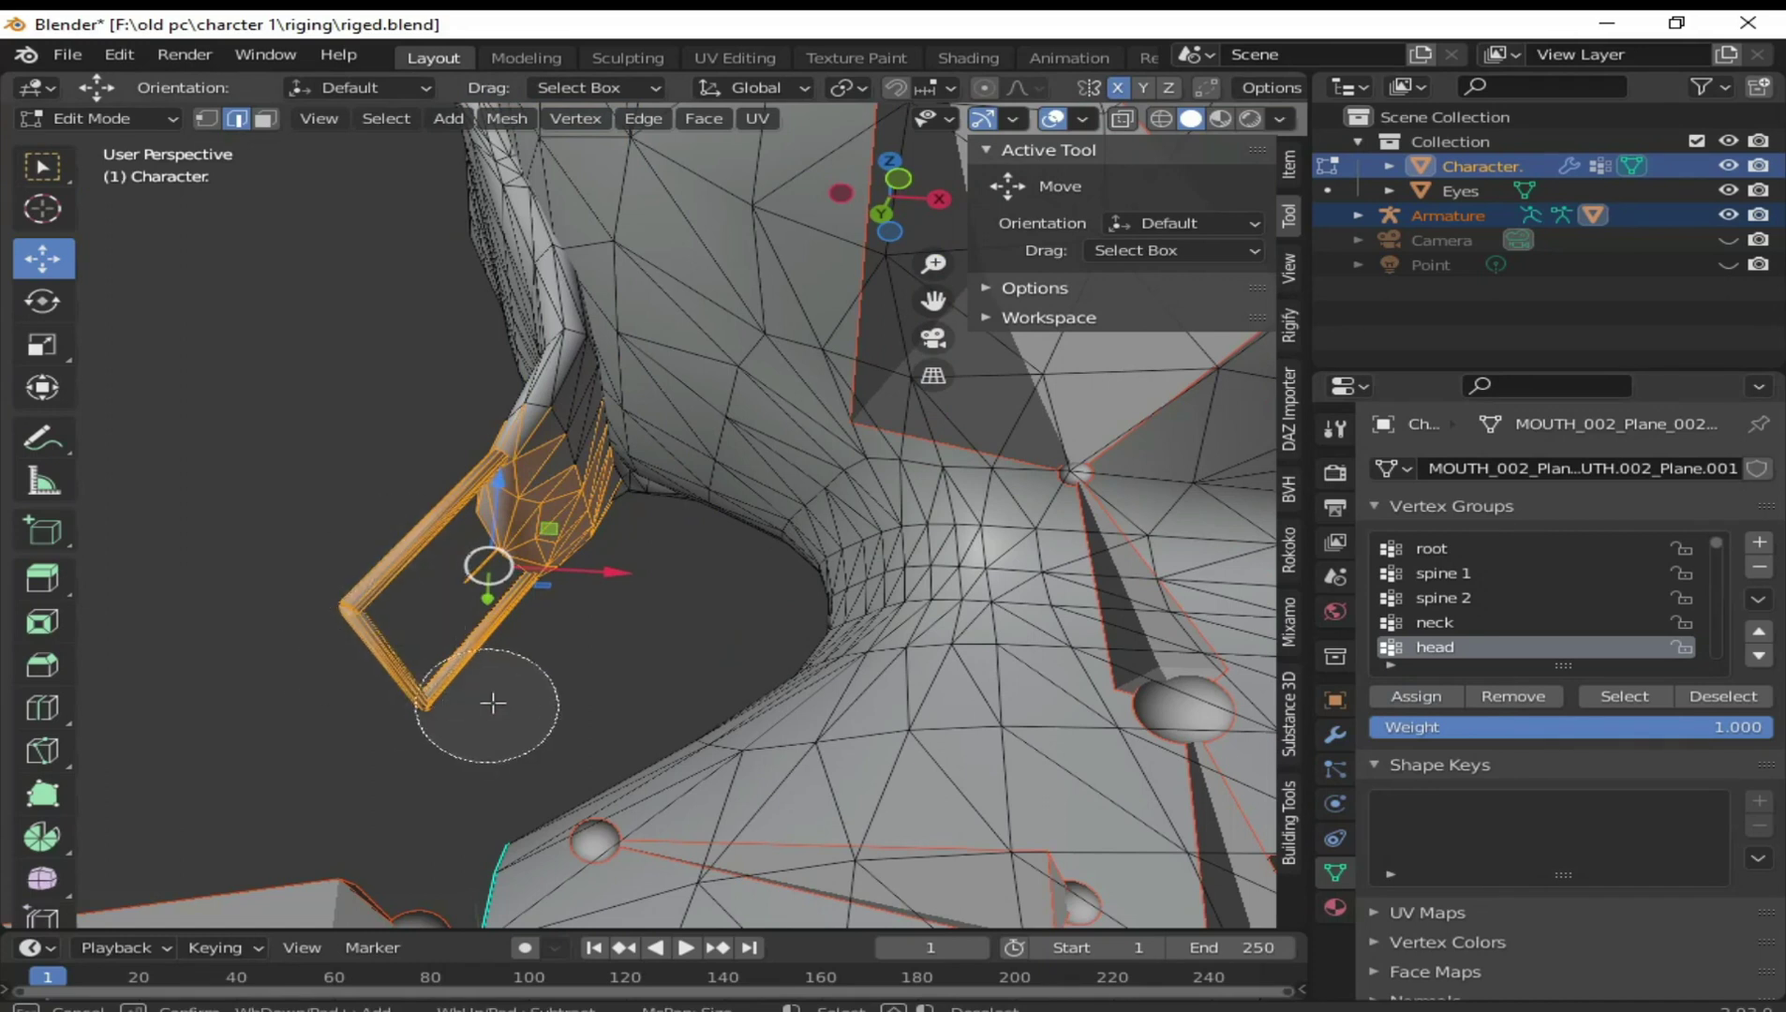
pyautogui.press('Escape')
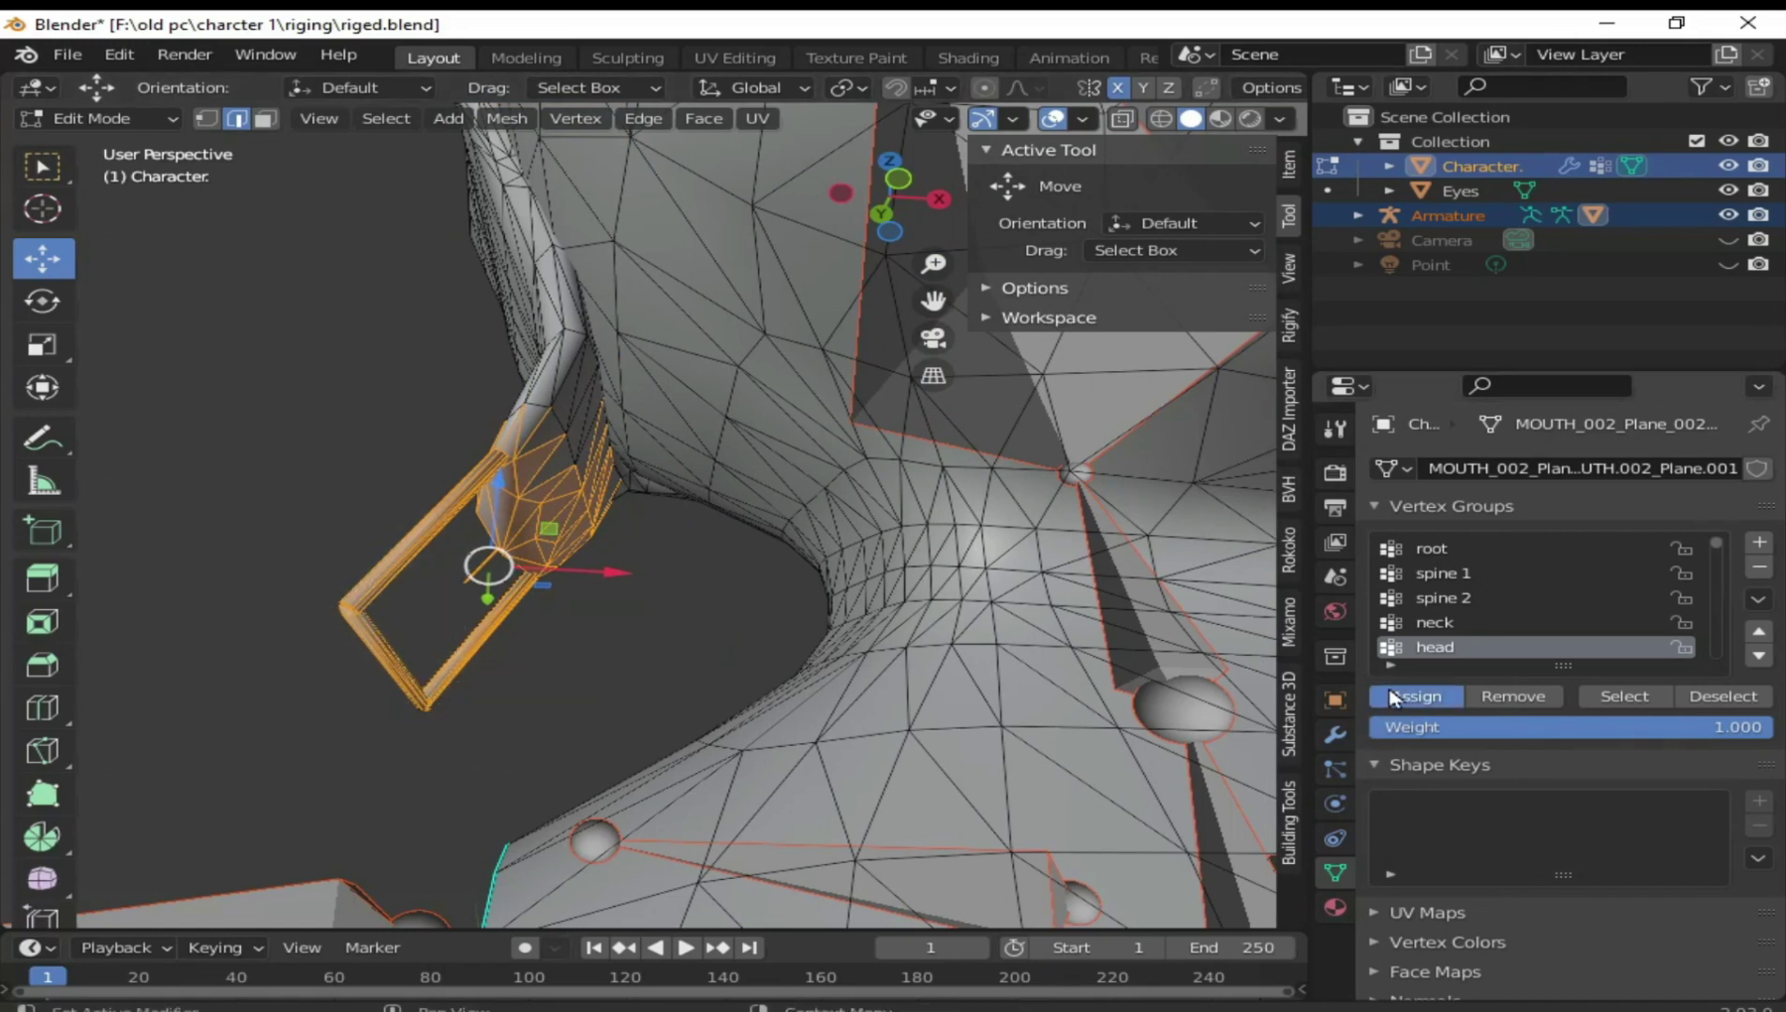
# Switch to Weight Paint, face the character's front, and start then cancel a head test rotation
pyautogui.hotkey('ctrl', 'Tab')
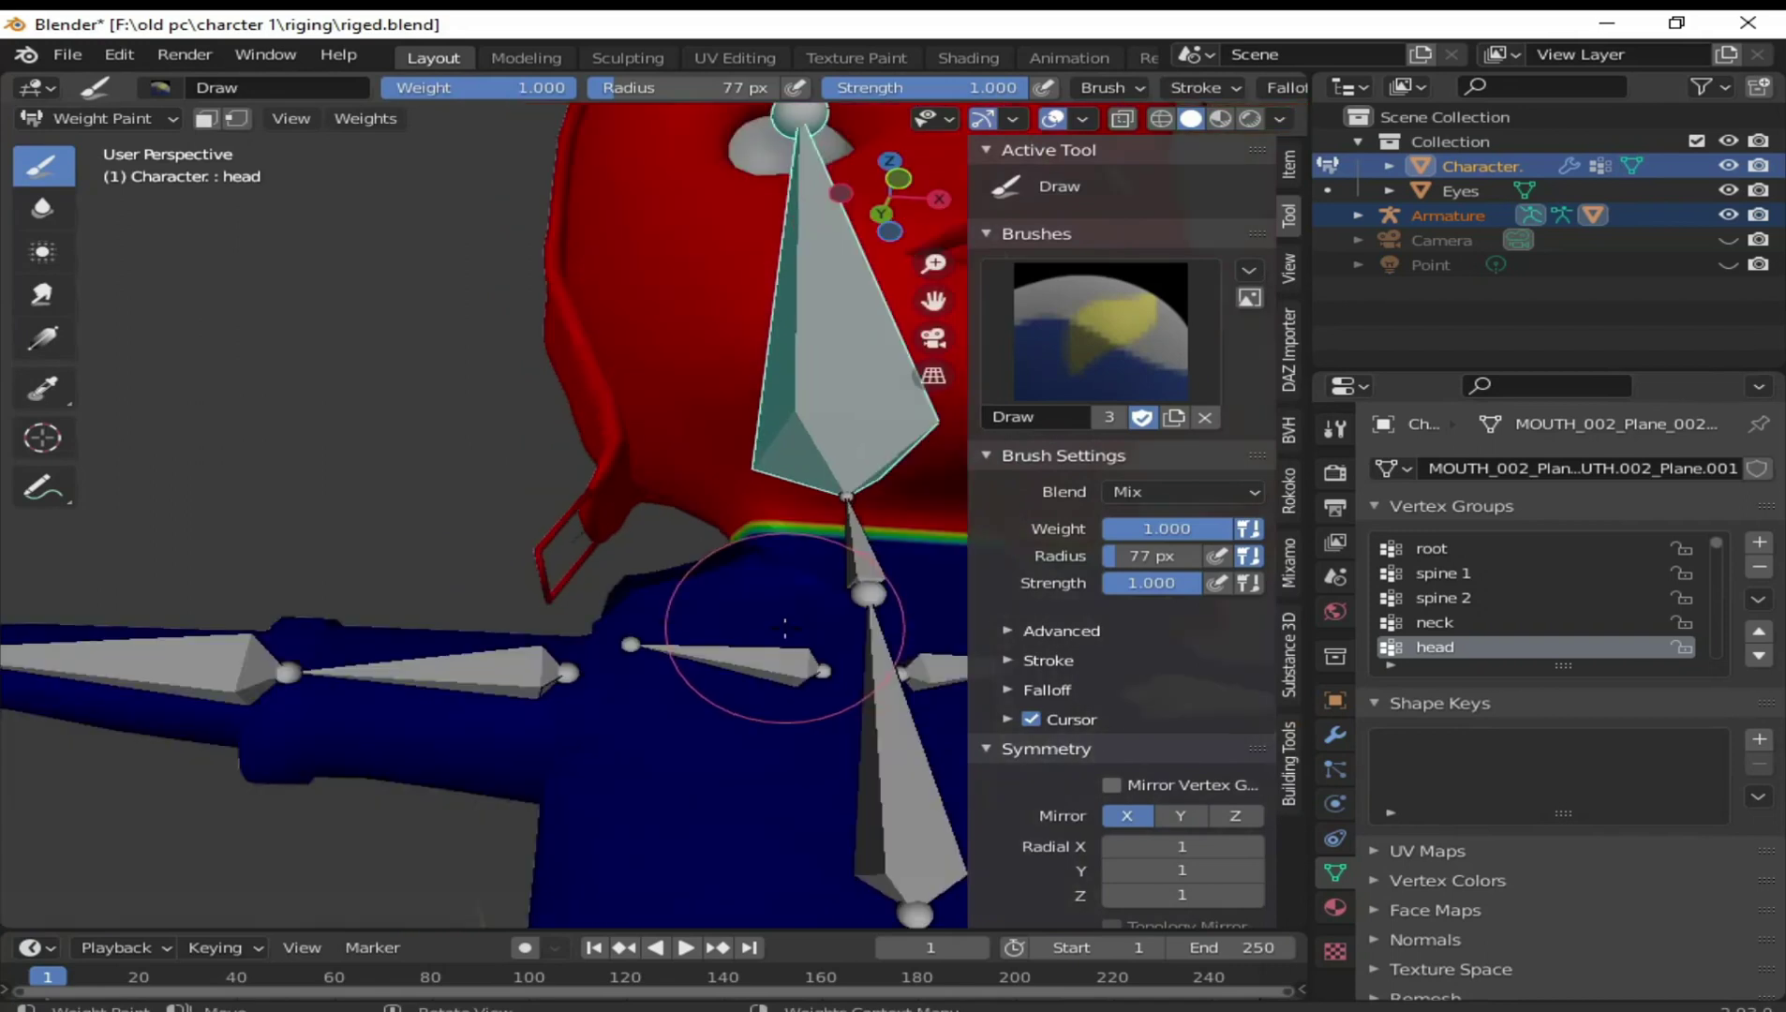
pyautogui.scroll(-5, 786, 630)
pyautogui.moveTo(729, 665); pyautogui.dragTo(693, 656, button='middle')
pyautogui.scroll(3, 670, 647)
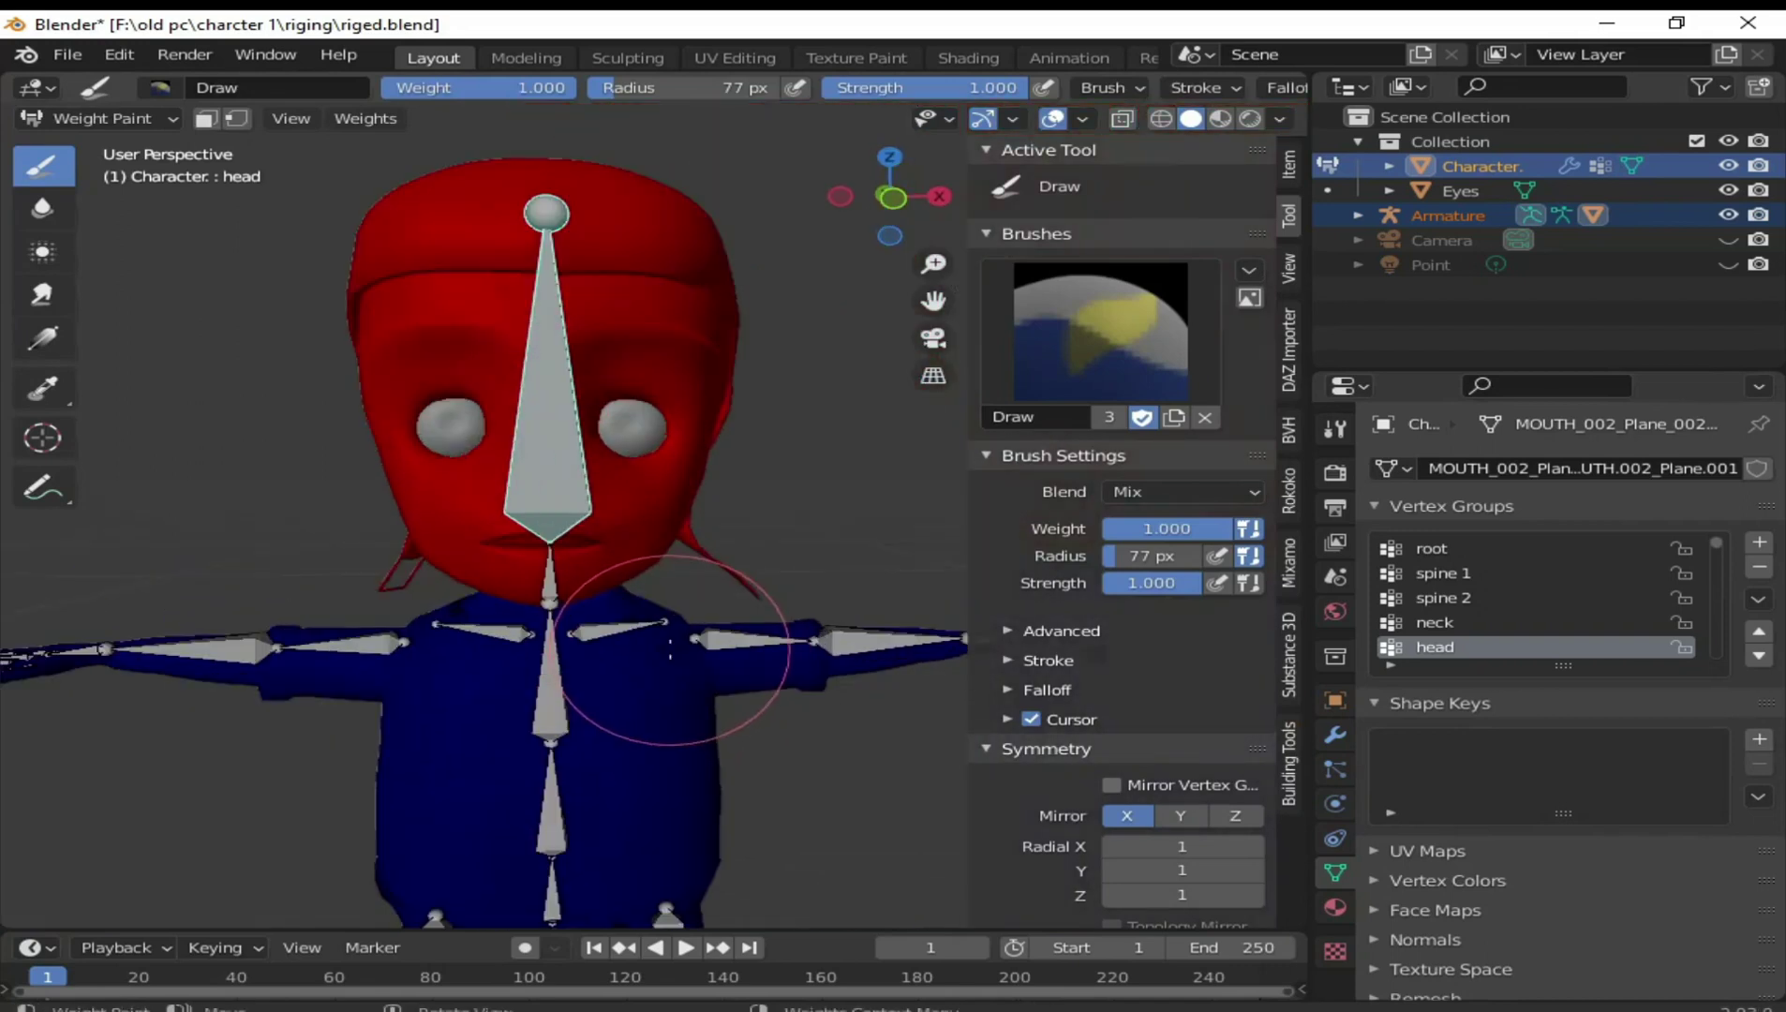
pyautogui.scroll(1, 670, 646)
pyautogui.scroll(1, 679, 637)
pyautogui.scroll(1, 694, 614)
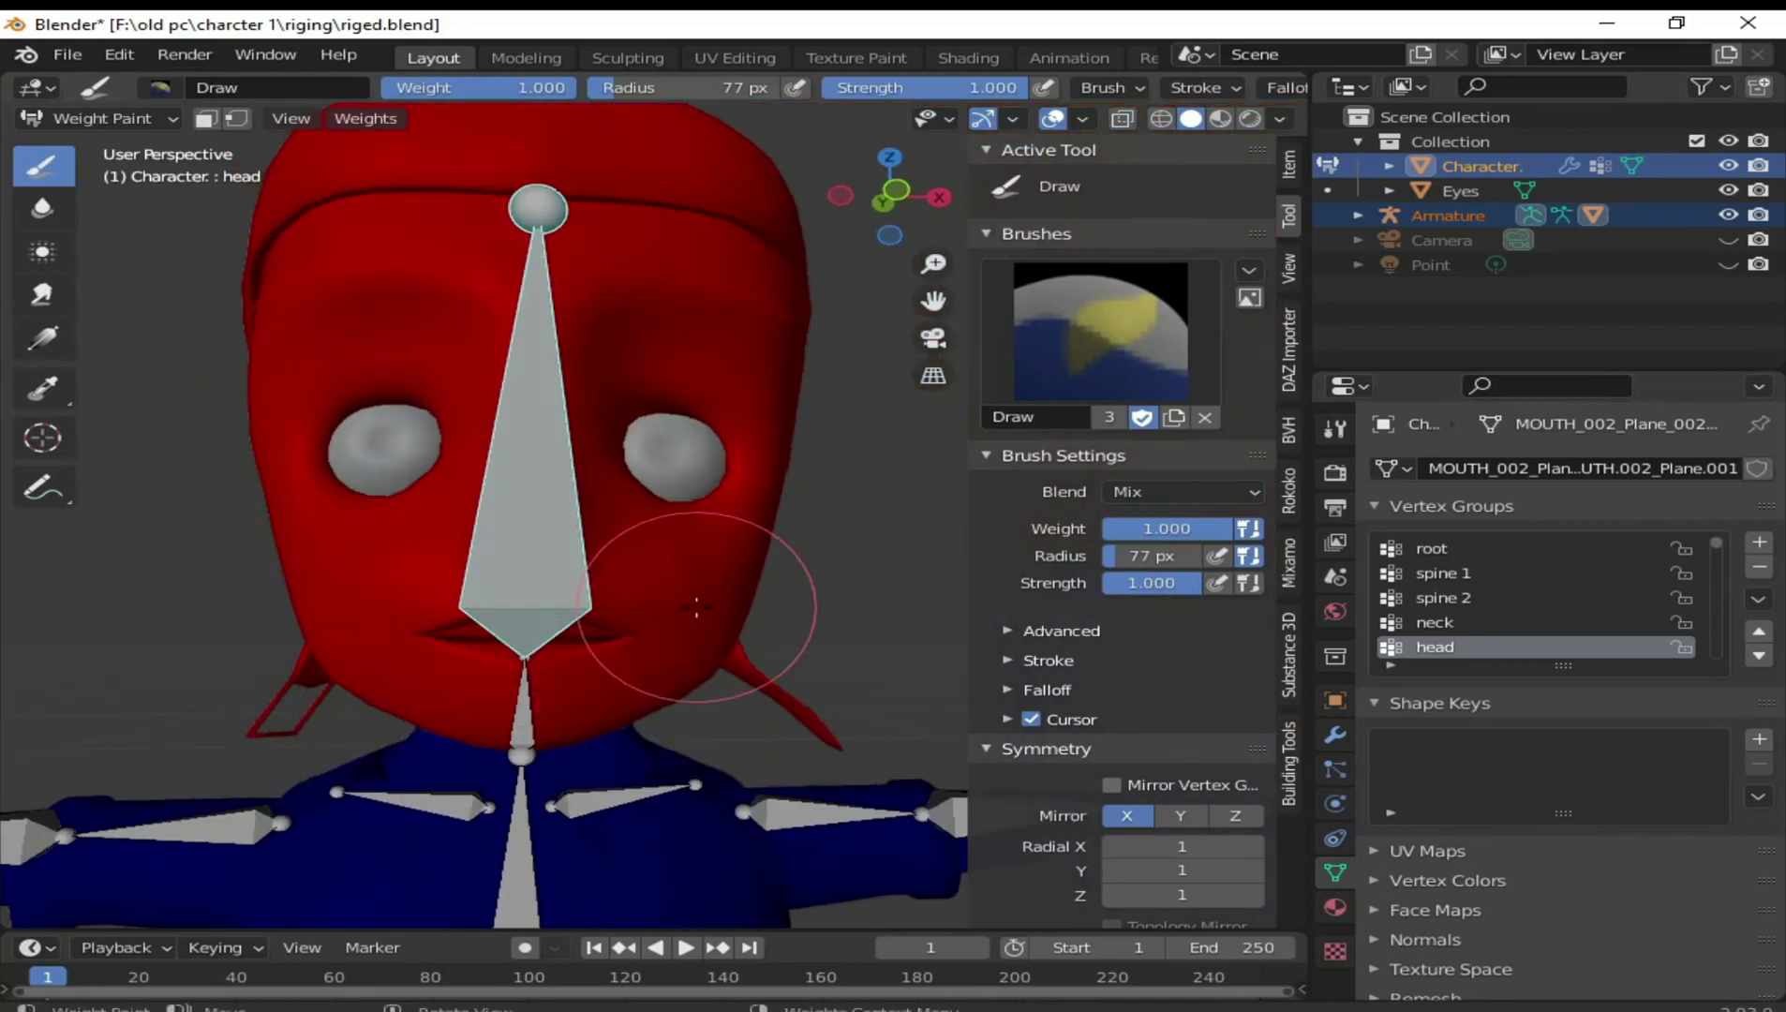
pyautogui.press('r')
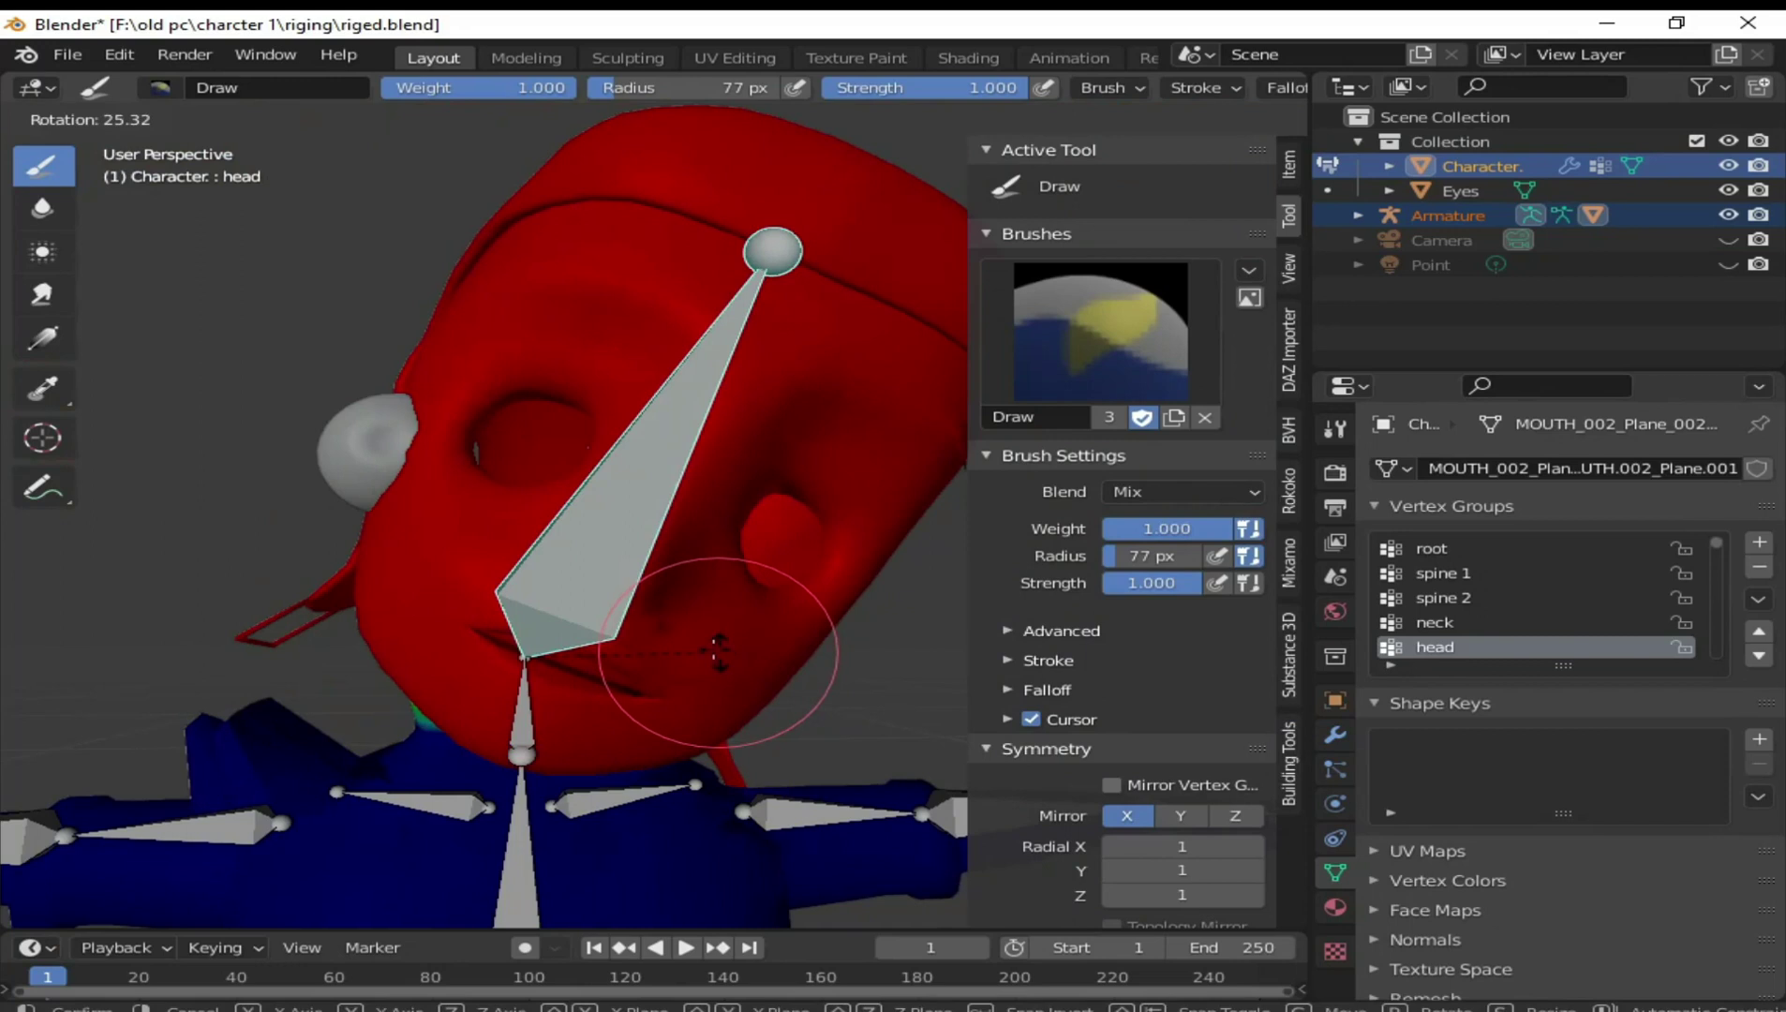
pyautogui.press('Escape')
# Tilt the head bone about 12.7° to check weights, then enter Edit Mode
pyautogui.press('r')
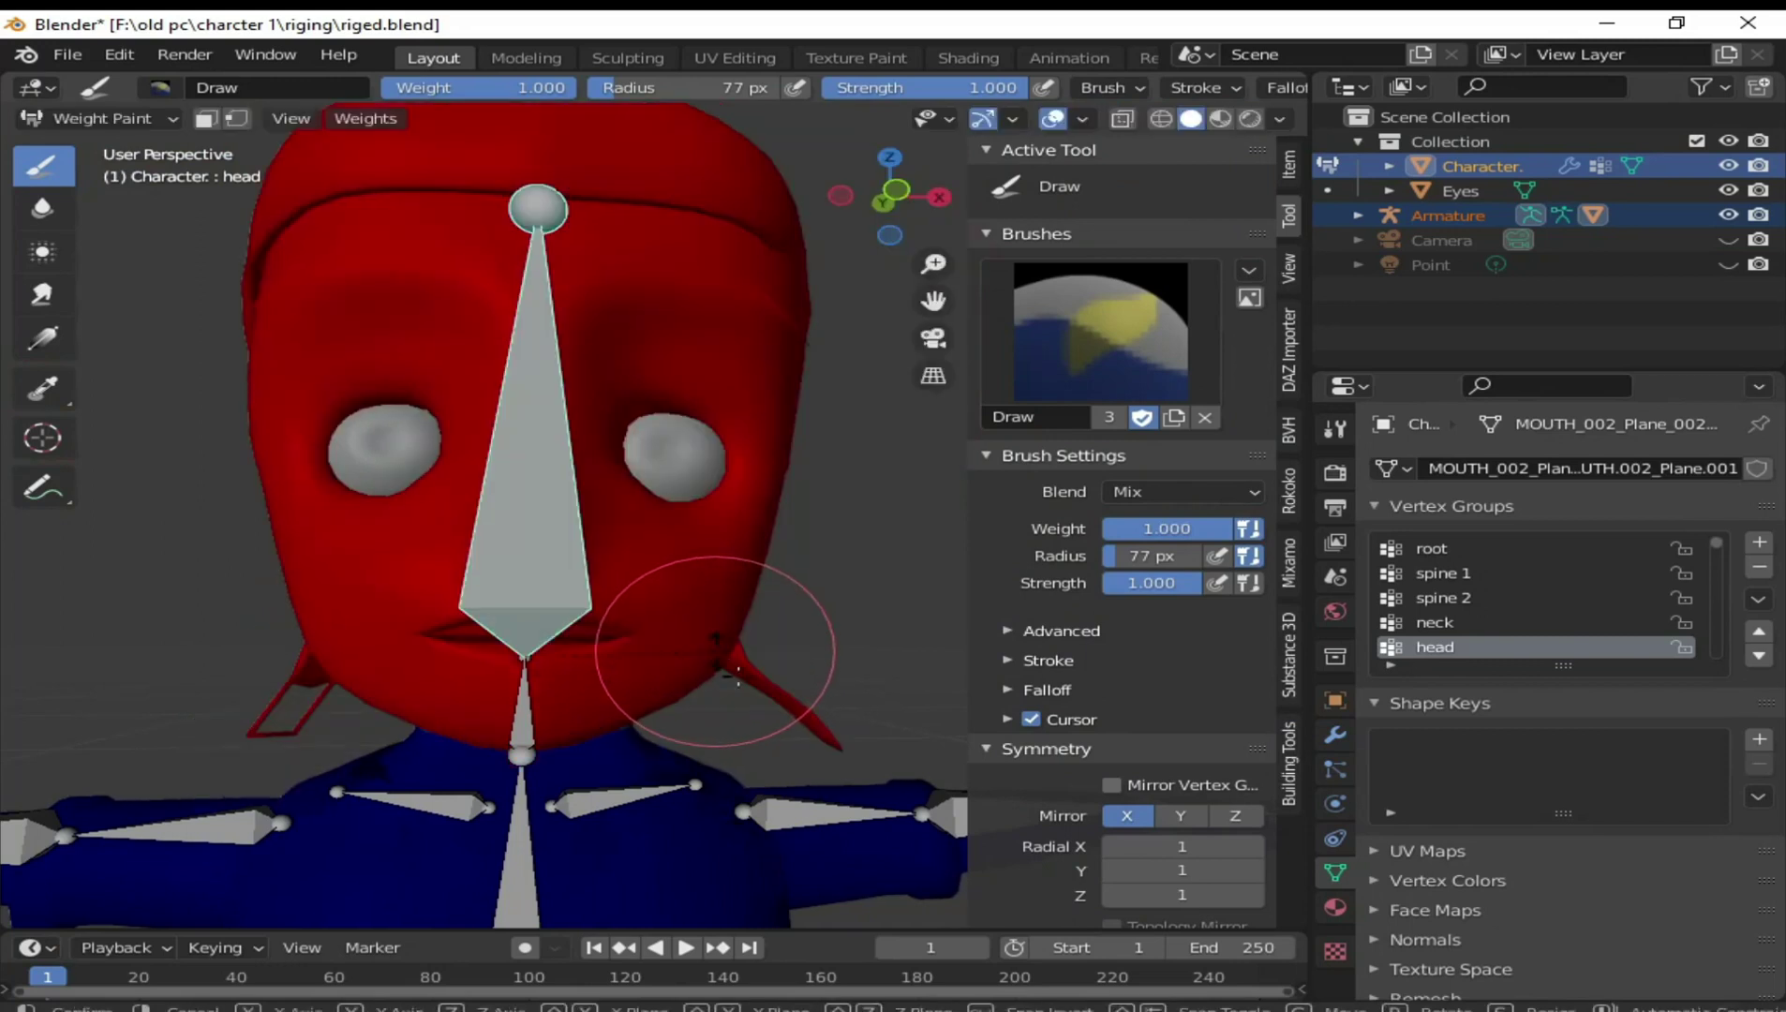
pyautogui.click(559, 750)
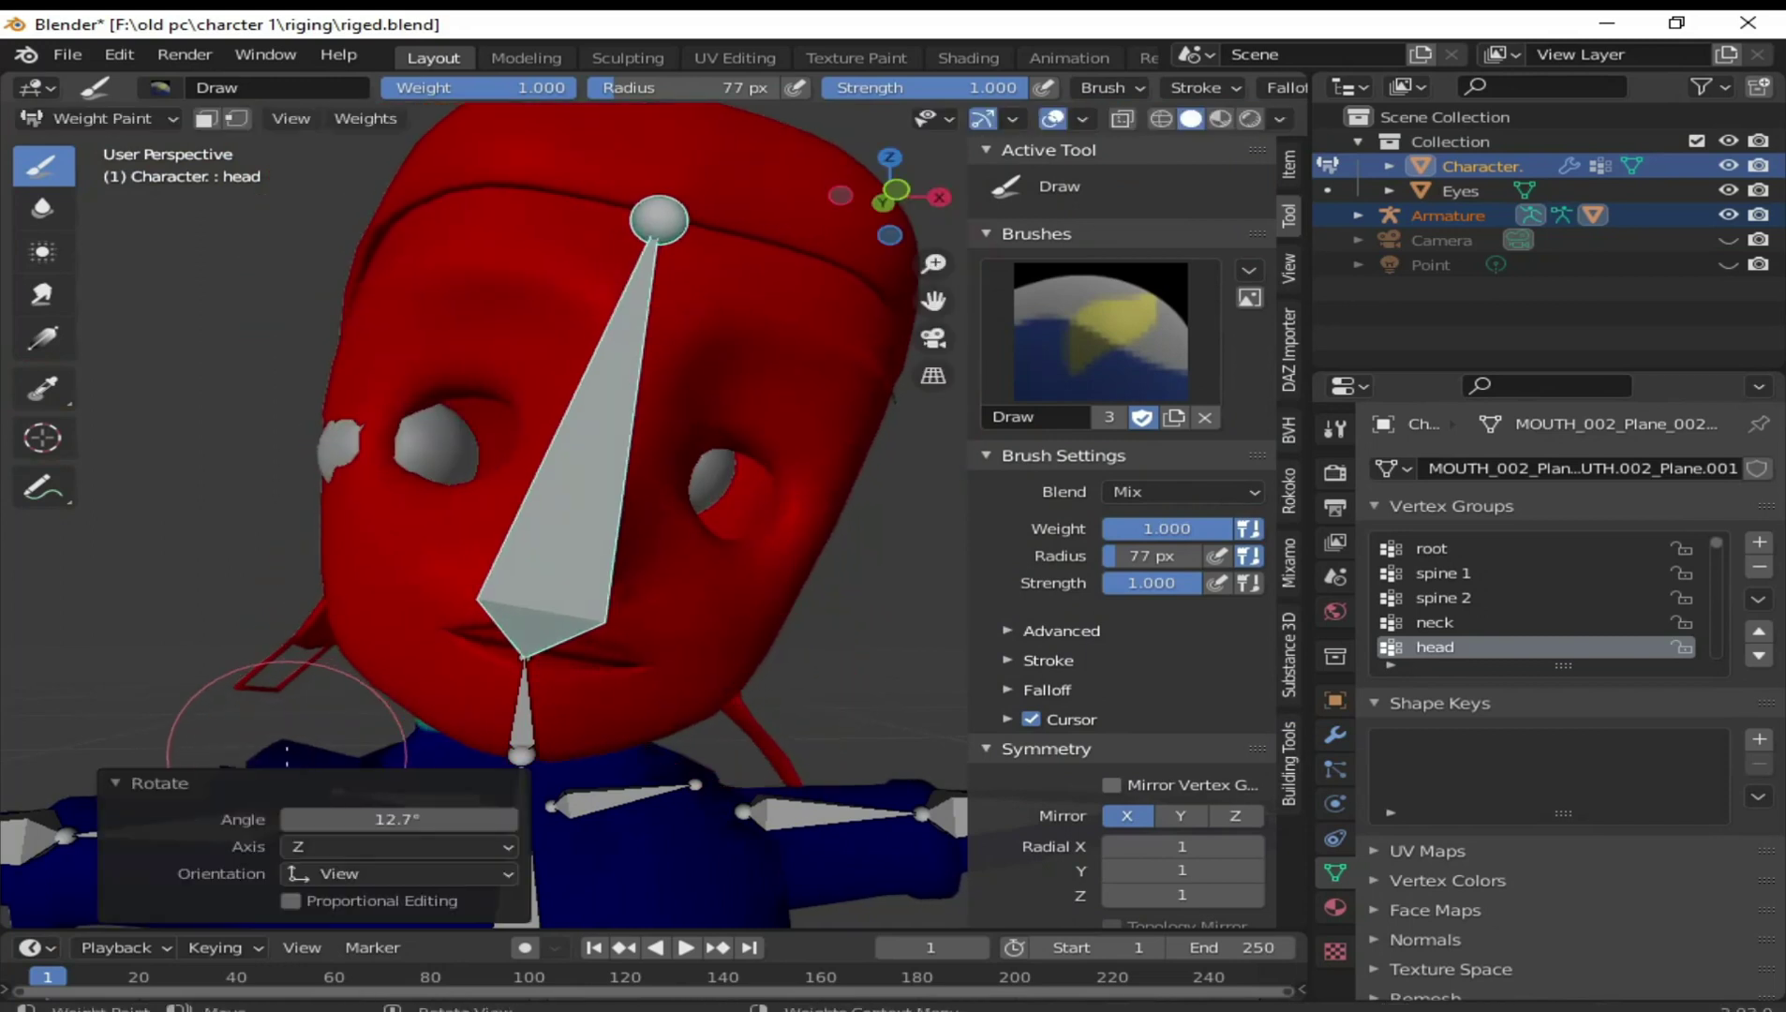
pyautogui.moveTo(287, 750); pyautogui.dragTo(356, 743, button='middle')
pyautogui.scroll(2, 409, 726)
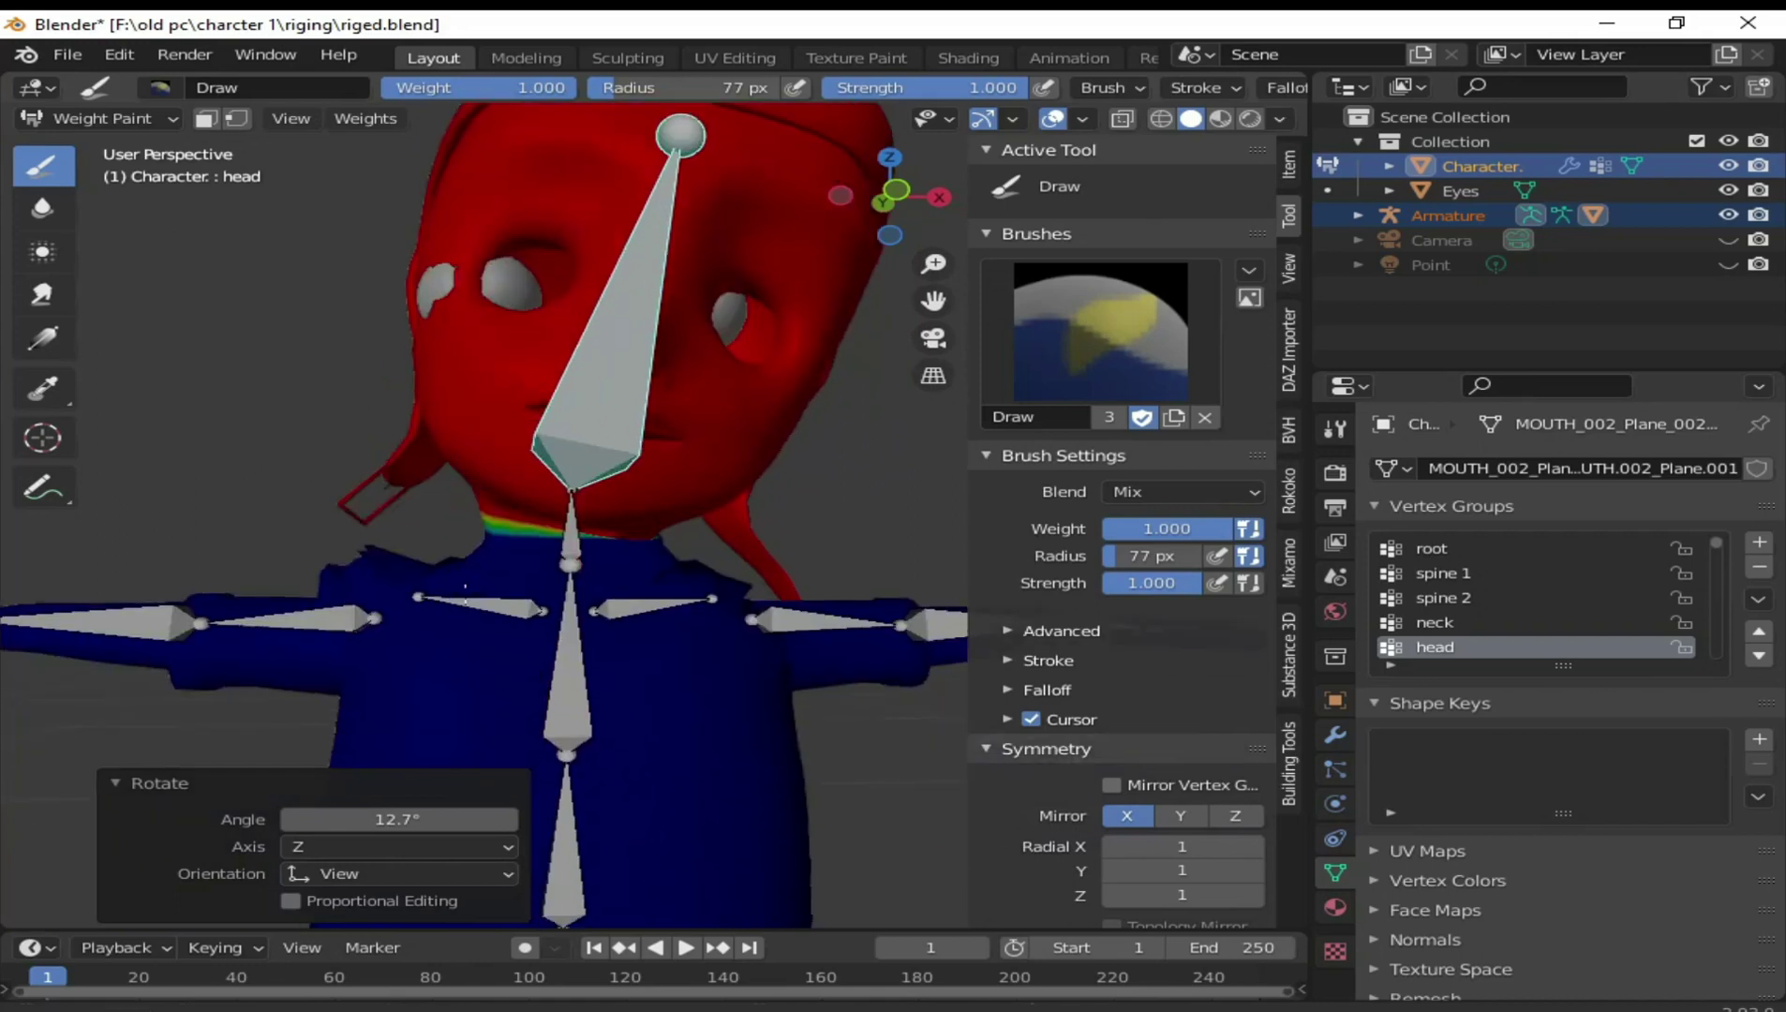
pyautogui.scroll(1, 403, 693)
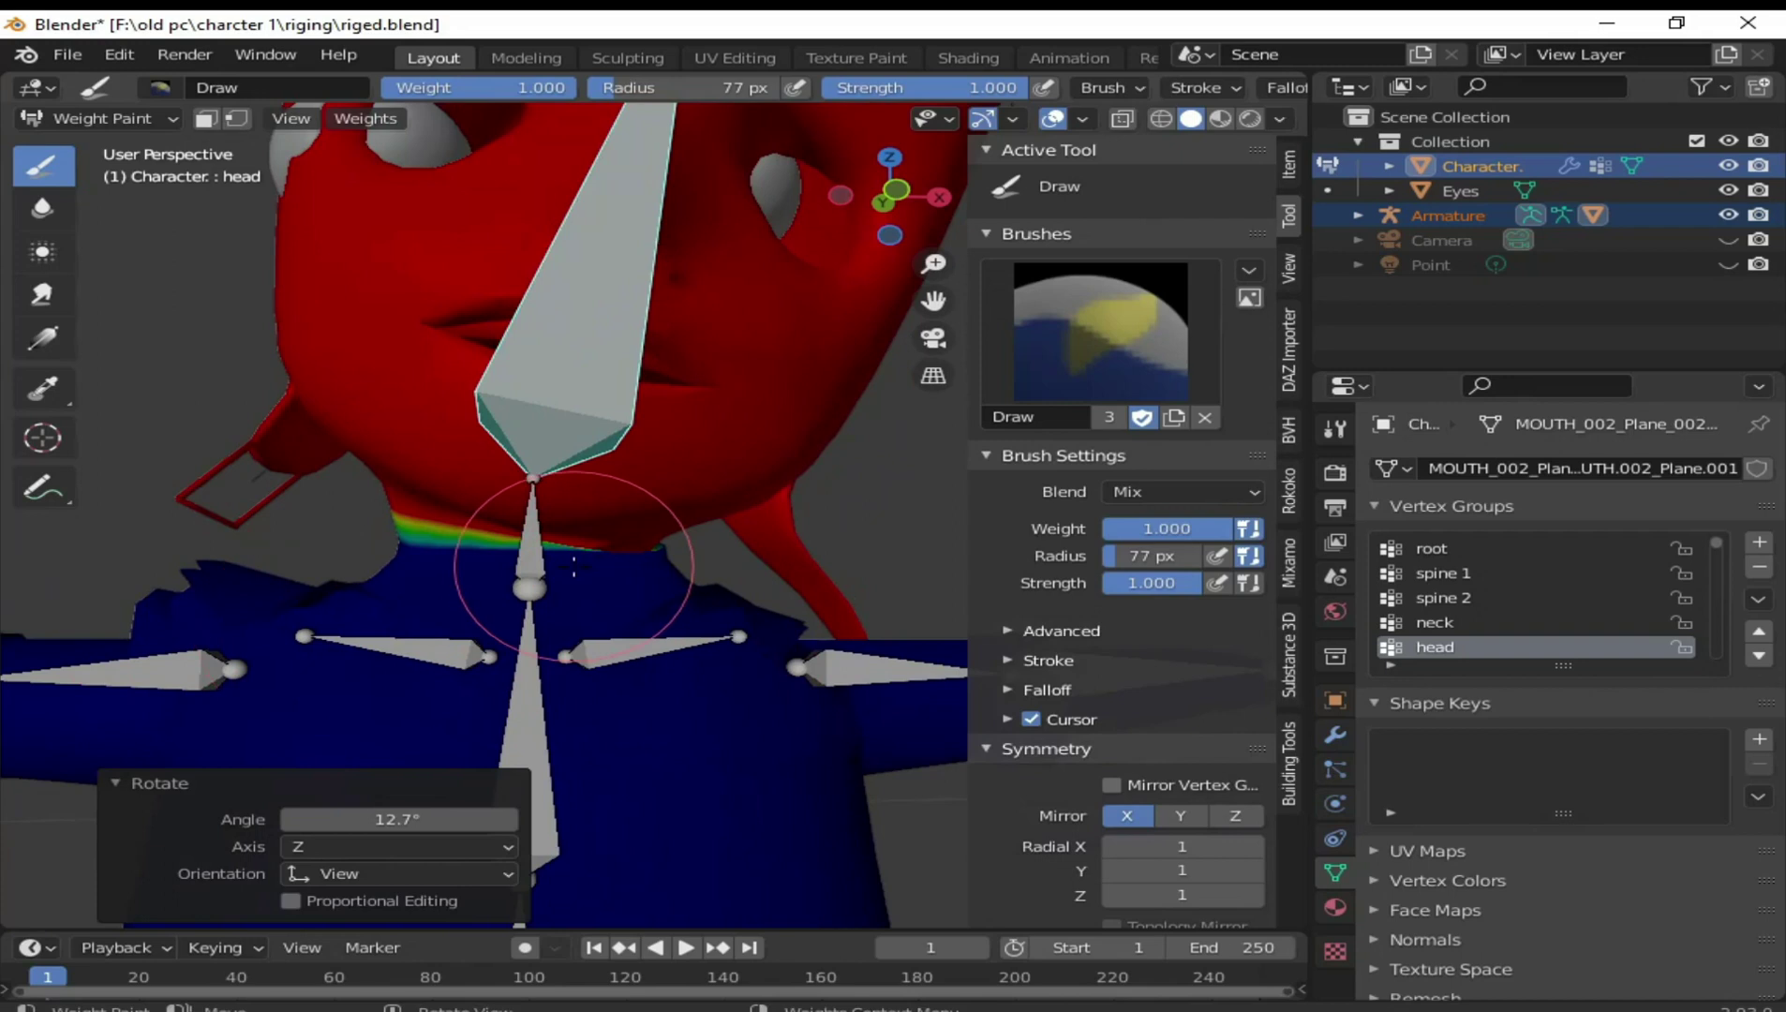
pyautogui.press('Tab')
pyautogui.moveTo(663, 584)
pyautogui.mouseDown(button='middle')
pyautogui.moveTo(737, 717)
pyautogui.moveTo(731, 682)
pyautogui.mouseUp(button='middle')
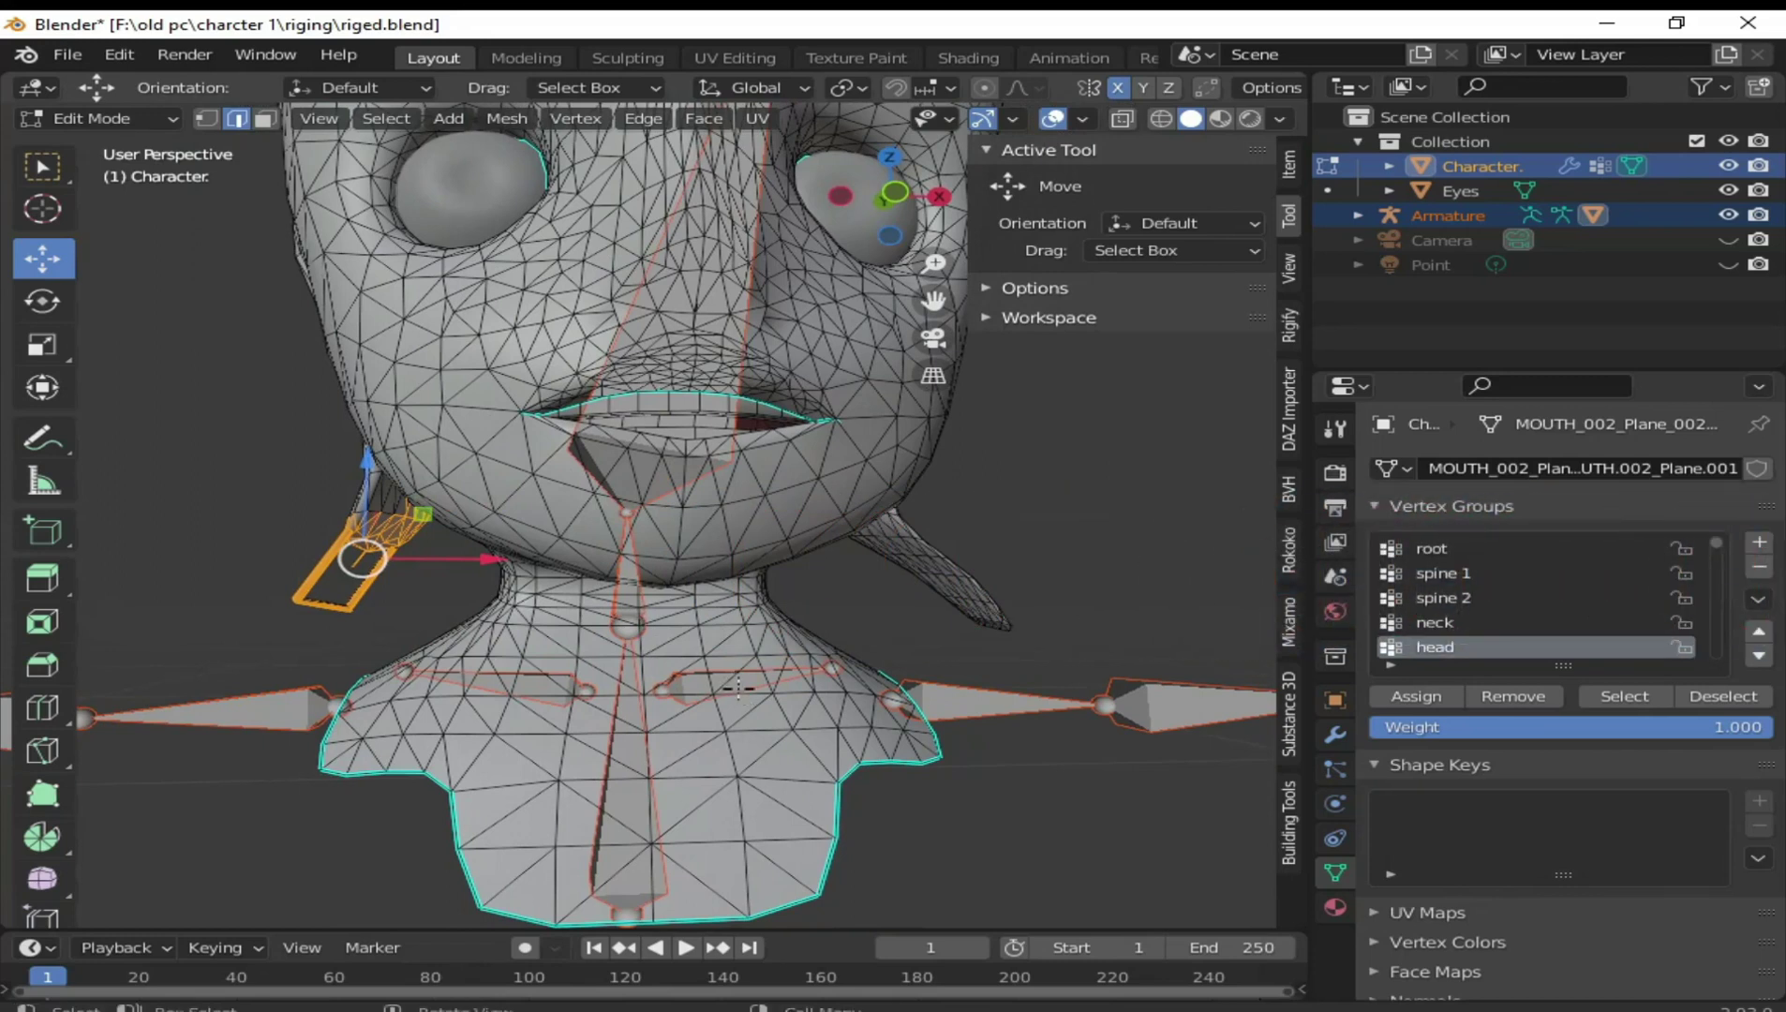
# Reveal the hidden body geometry and remove the chest vertices from the head group
pyautogui.press('Tab')
pyautogui.press('Tab')
pyautogui.hotkey('alt', 'h')
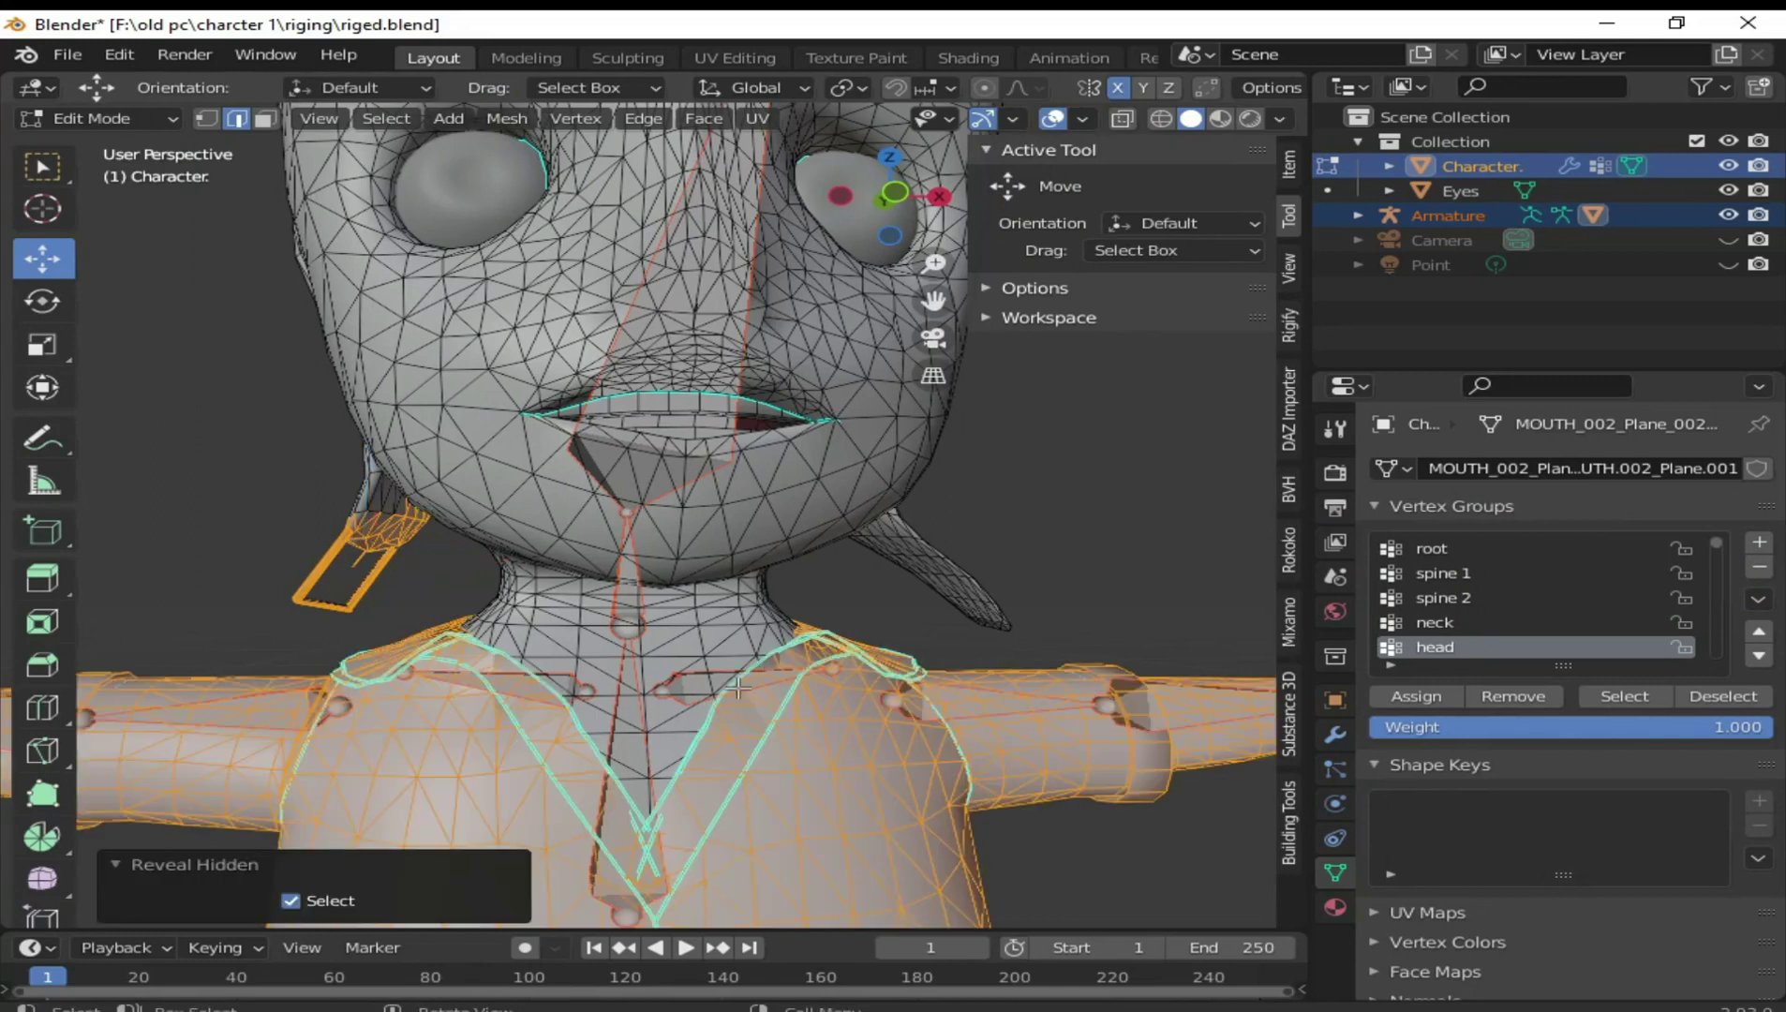
pyautogui.scroll(-2, 739, 689)
pyautogui.scroll(-2, 742, 743)
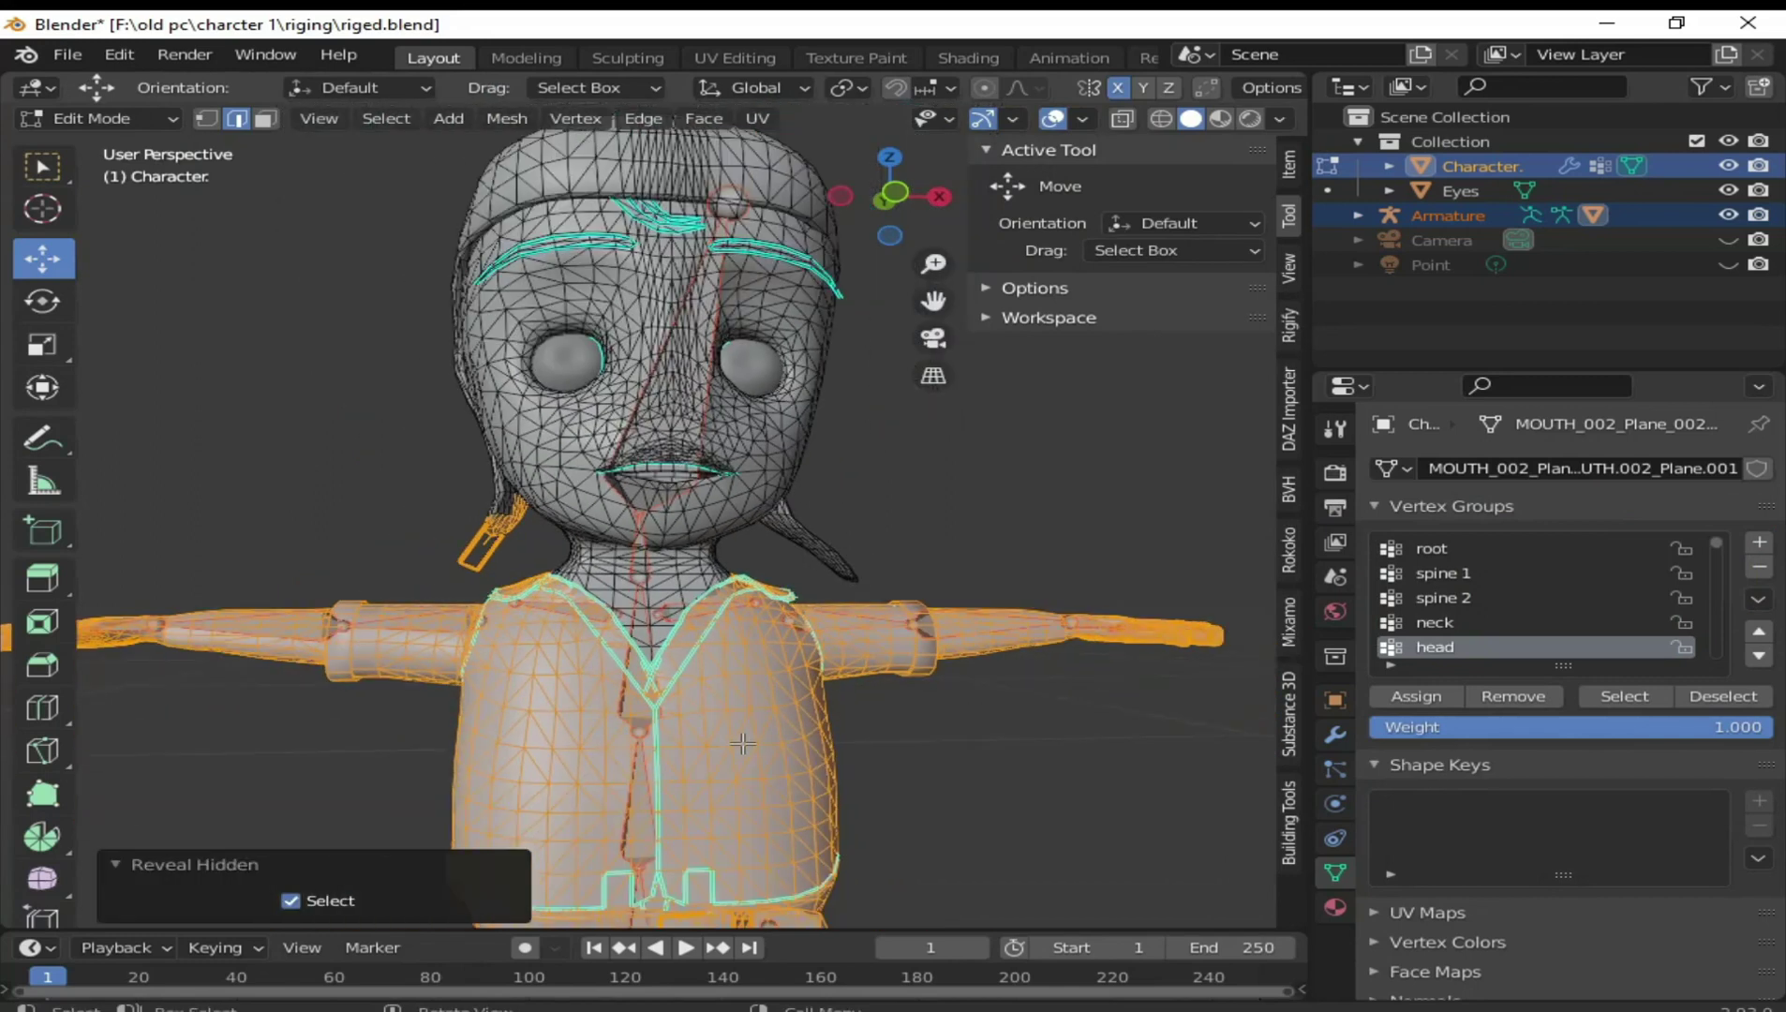
pyautogui.scroll(1, 742, 743)
pyautogui.moveTo(366, 578); pyautogui.dragTo(589, 689)
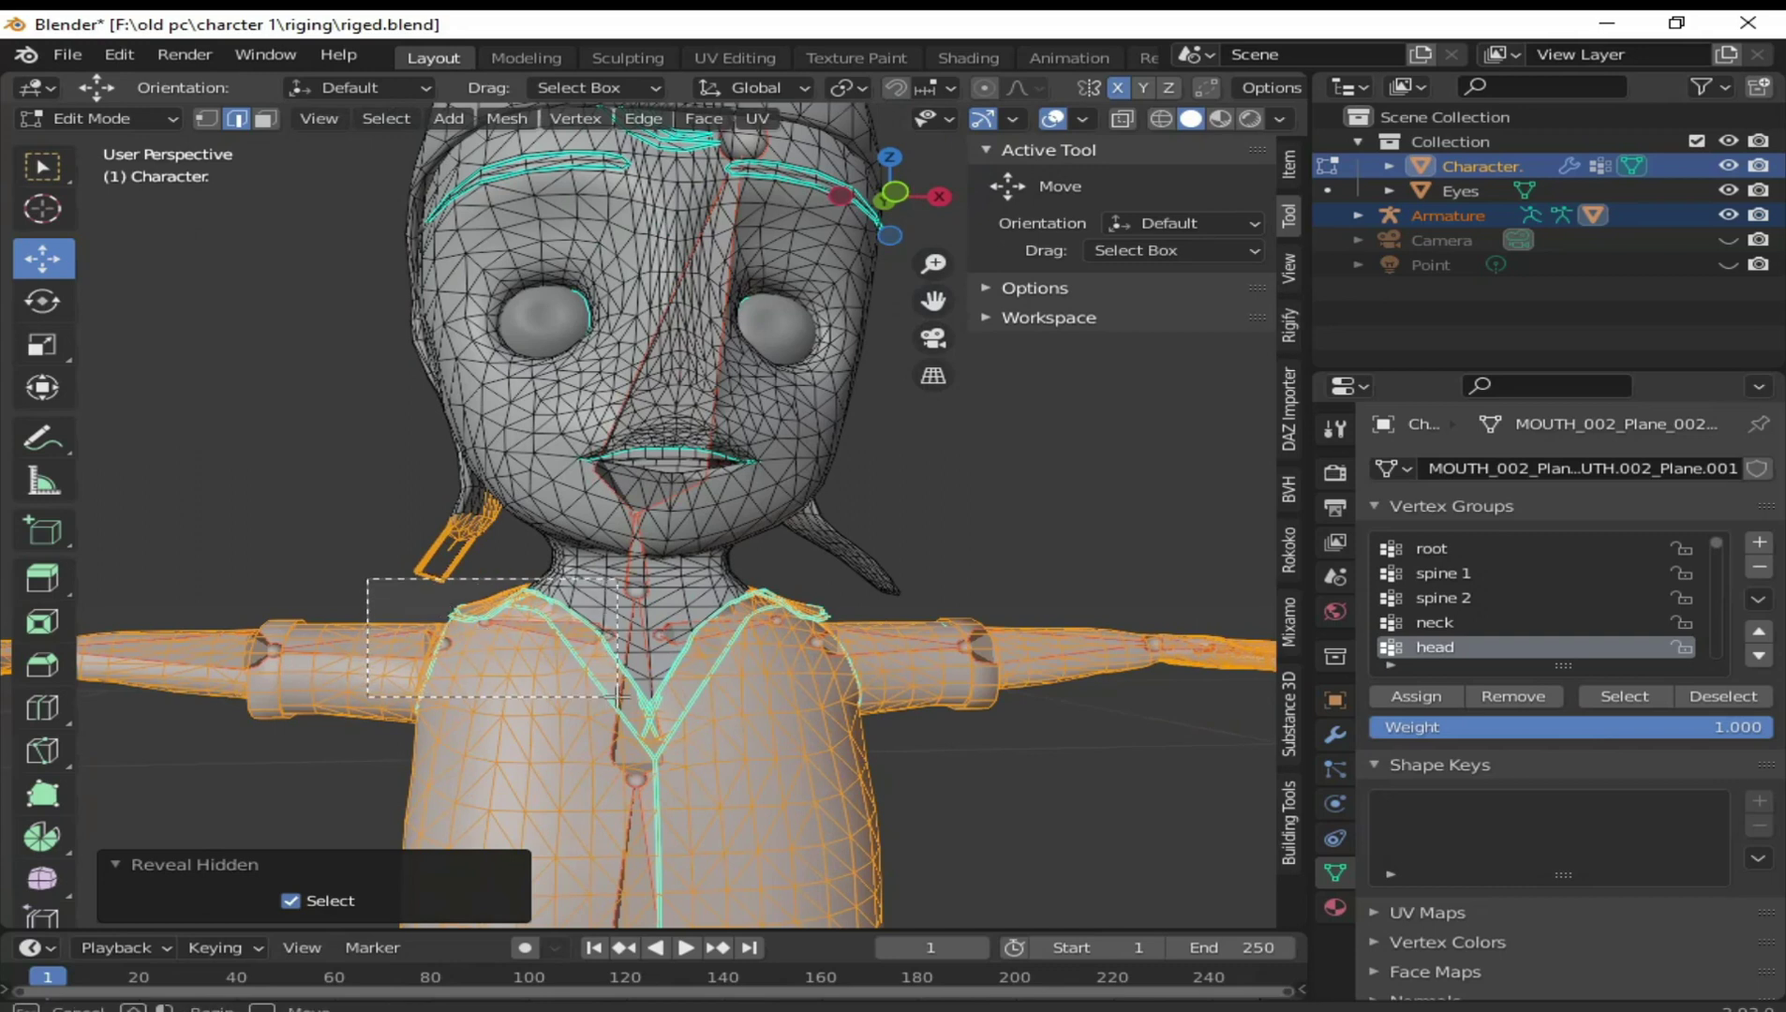
pyautogui.moveTo(334, 592); pyautogui.dragTo(851, 759)
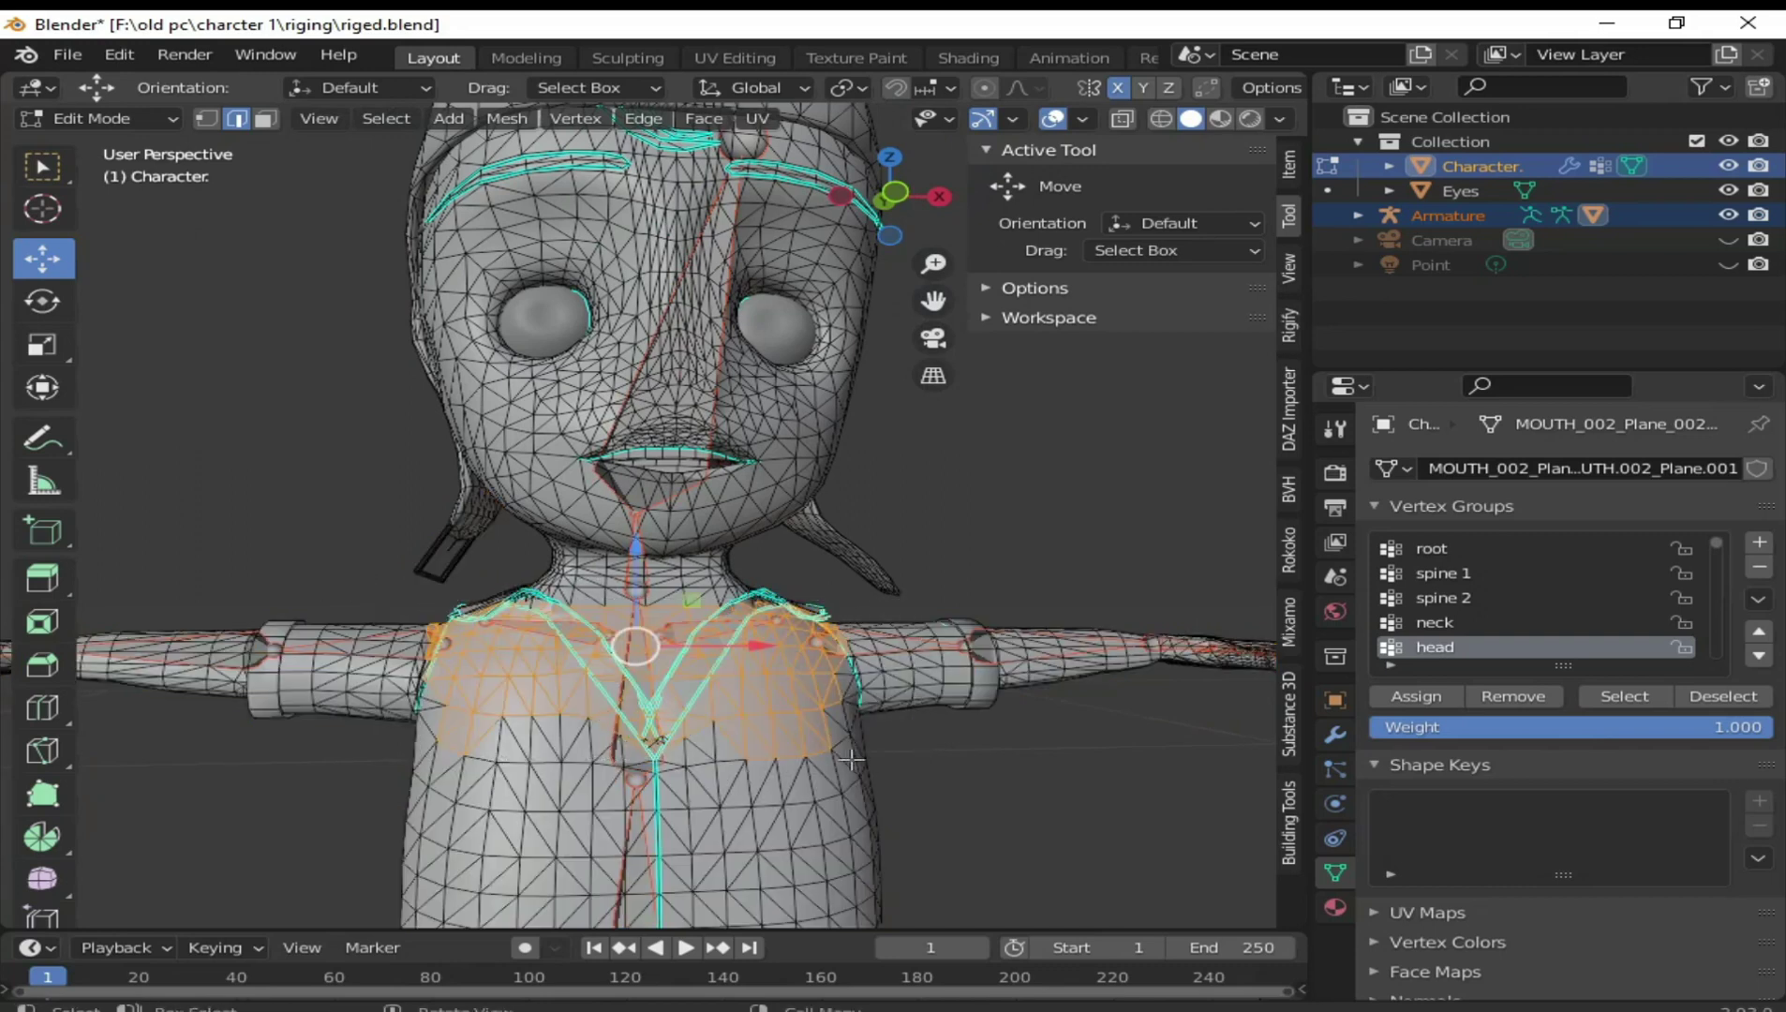
pyautogui.click(1490, 705)
# In wireframe, select the chest, both shoulders, upper arms and lower torso vertices
pyautogui.click(1154, 120)
pyautogui.scroll(2, 1034, 746)
pyautogui.scroll(1, 1087, 615)
pyautogui.scroll(1, 447, 618)
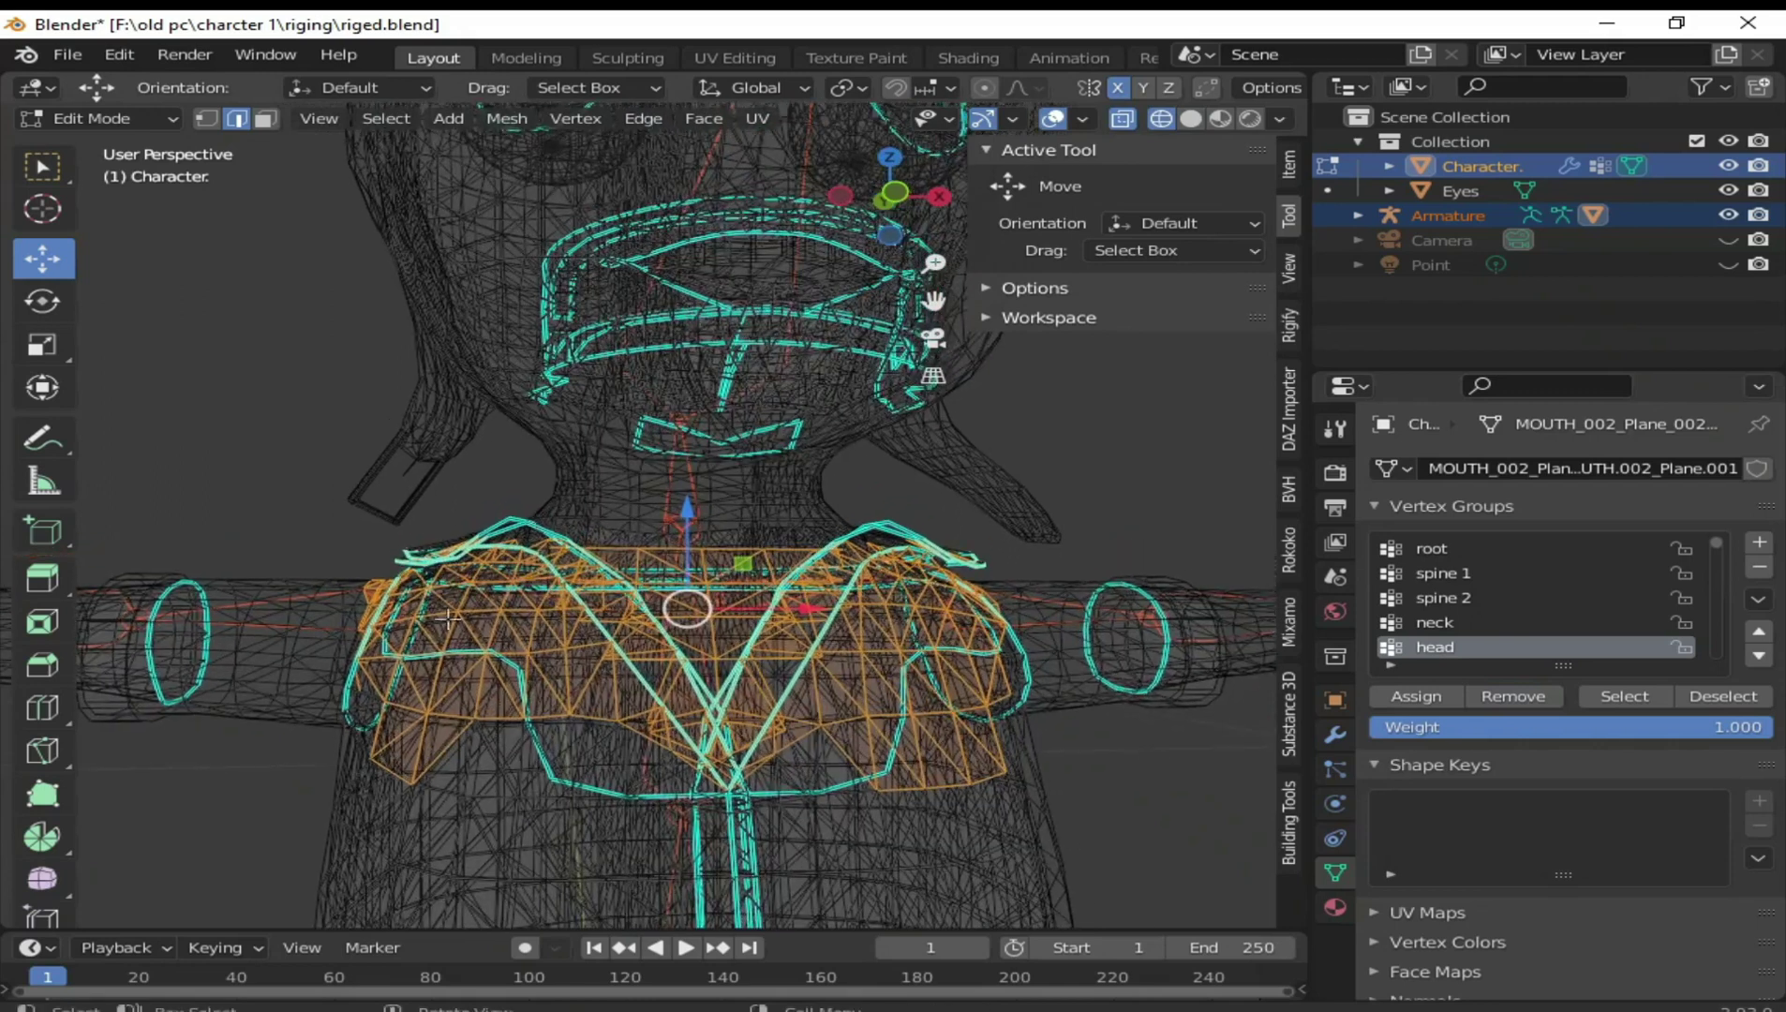
pyautogui.moveTo(356, 546); pyautogui.dragTo(995, 761)
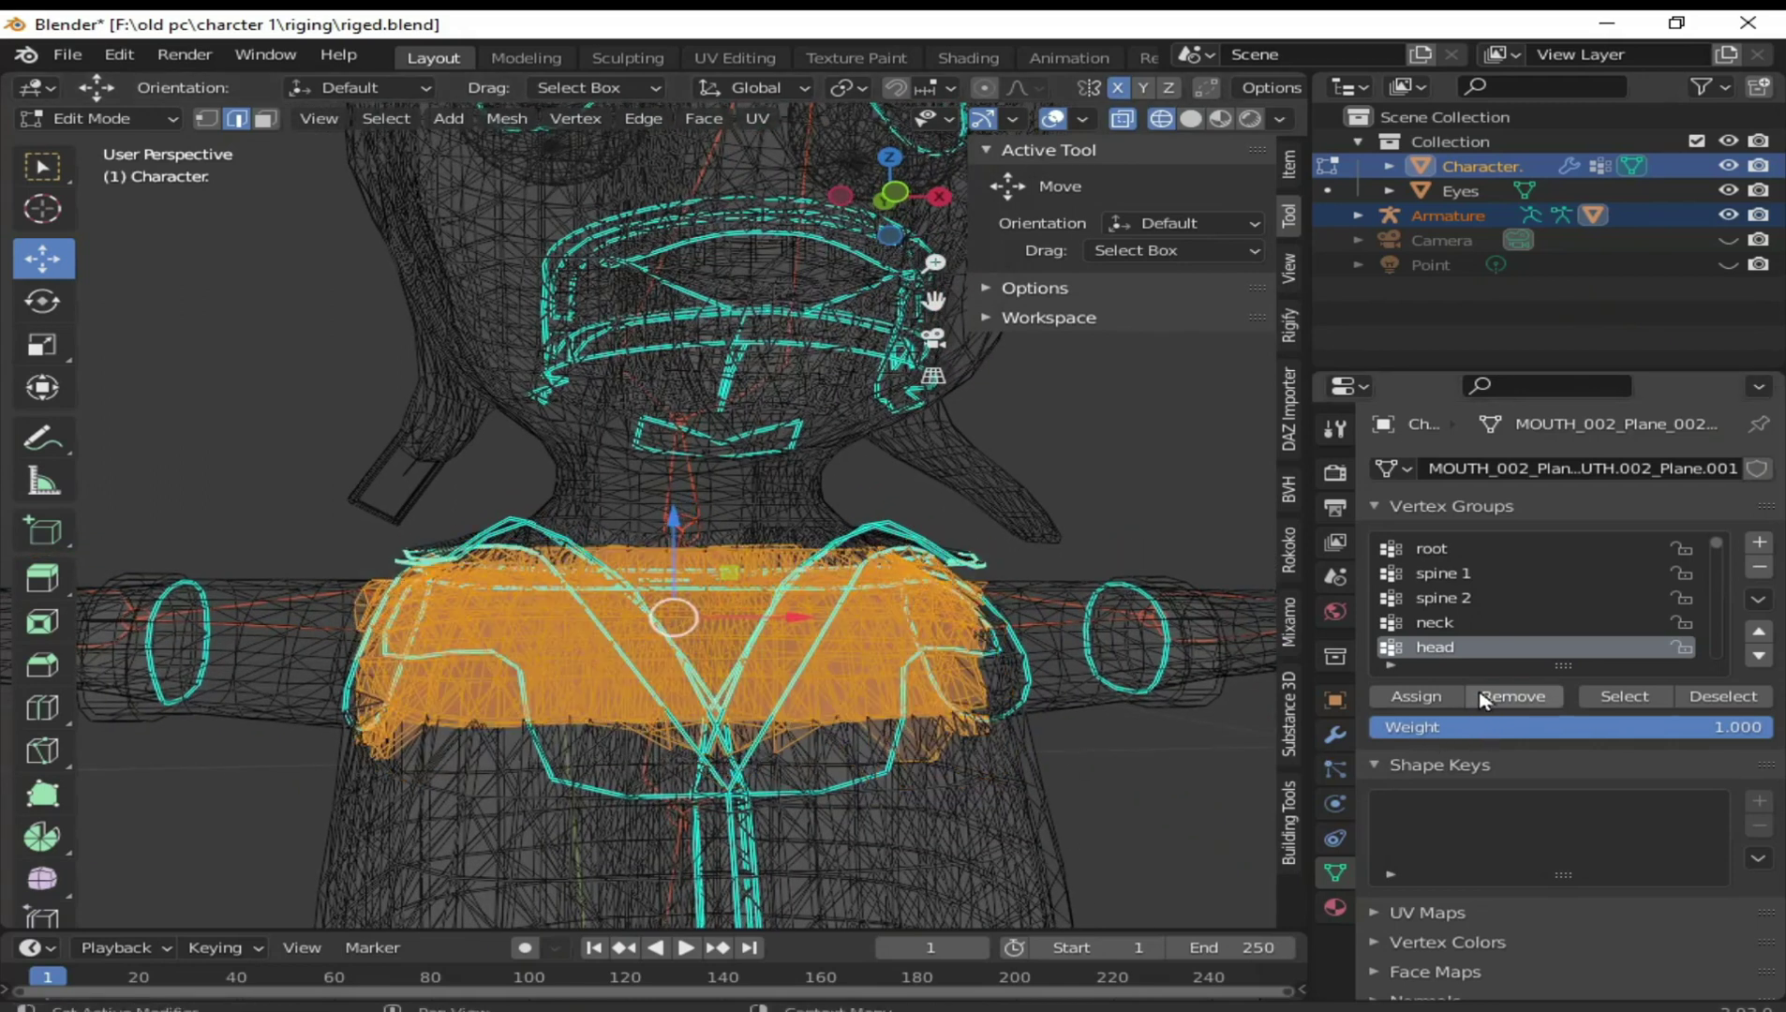
pyautogui.moveTo(661, 693); pyautogui.dragTo(723, 710, button='middle')
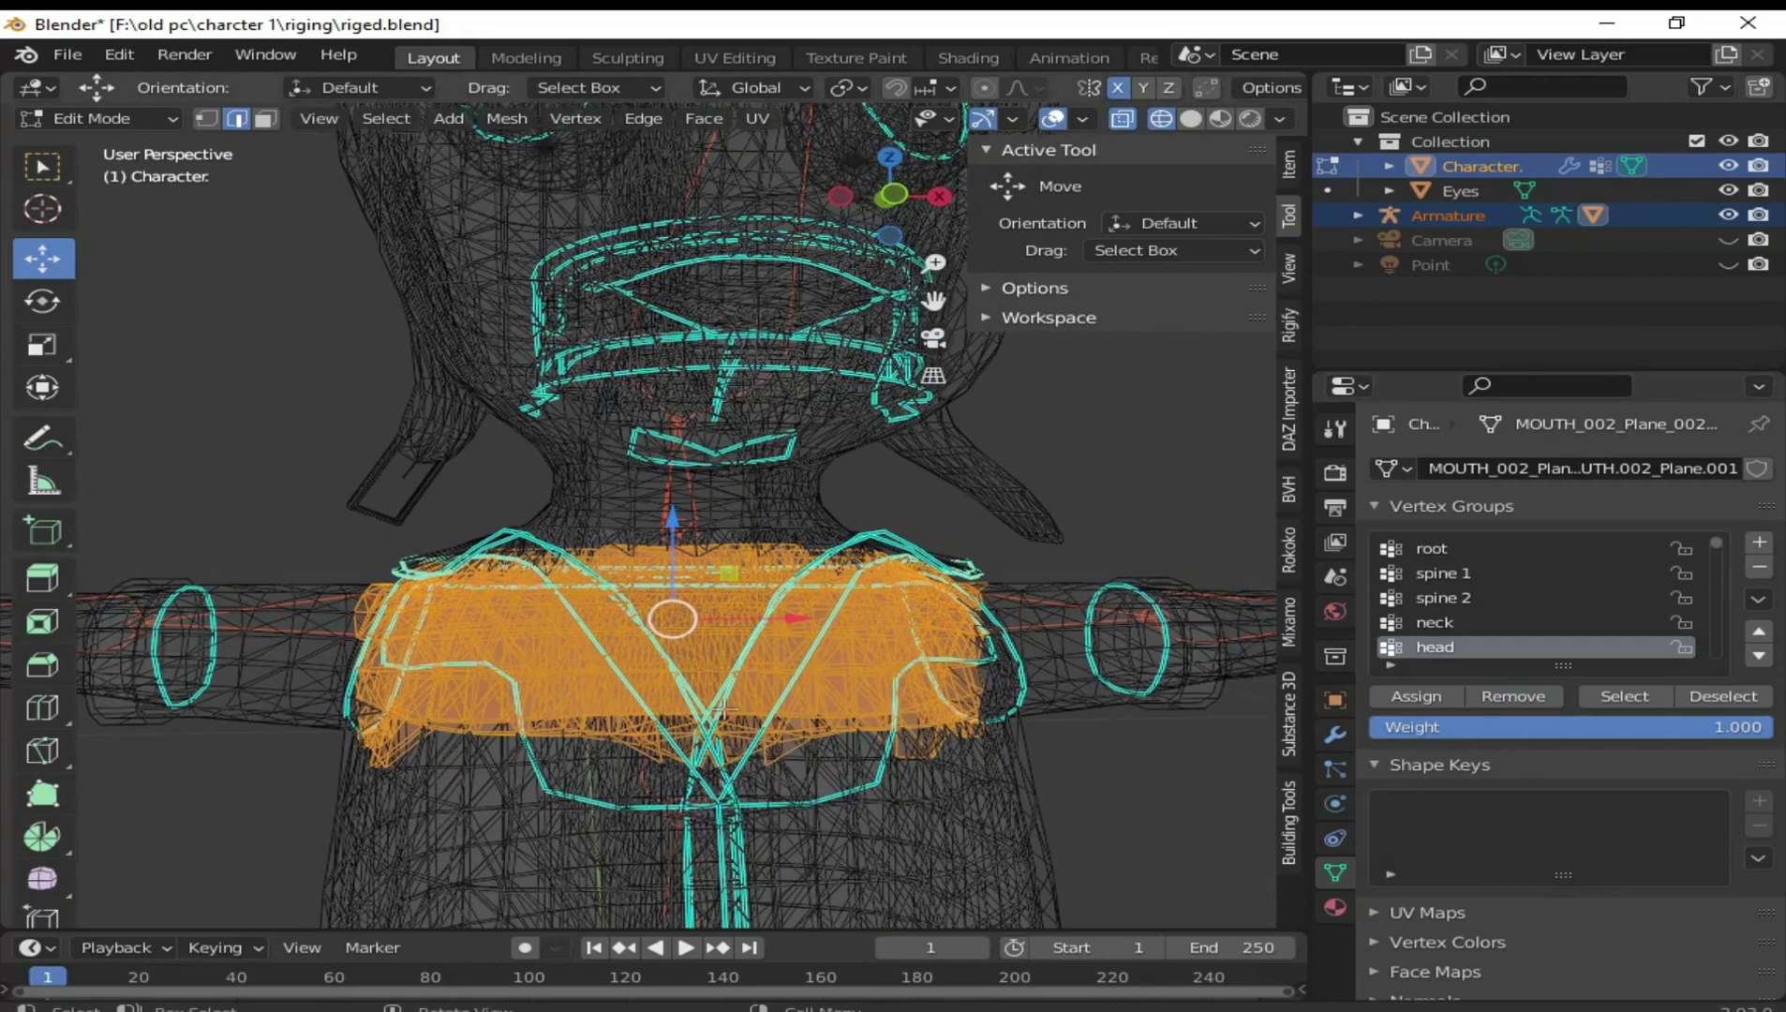
pyautogui.press('c')
pyautogui.moveTo(412, 615)
pyautogui.mouseDown()
pyautogui.moveTo(592, 567)
pyautogui.moveTo(812, 572)
pyautogui.mouseUp()
pyautogui.moveTo(914, 611)
pyautogui.mouseDown()
pyautogui.moveTo(981, 688)
pyautogui.moveTo(984, 794)
pyautogui.moveTo(1003, 613)
pyautogui.moveTo(859, 561)
pyautogui.moveTo(684, 550)
pyautogui.mouseUp()
pyautogui.moveTo(555, 556)
pyautogui.mouseDown()
pyautogui.moveTo(403, 557)
pyautogui.moveTo(300, 637)
pyautogui.moveTo(272, 750)
pyautogui.moveTo(734, 774)
pyautogui.moveTo(953, 822)
pyautogui.mouseUp()
pyautogui.rightClick(1095, 797)
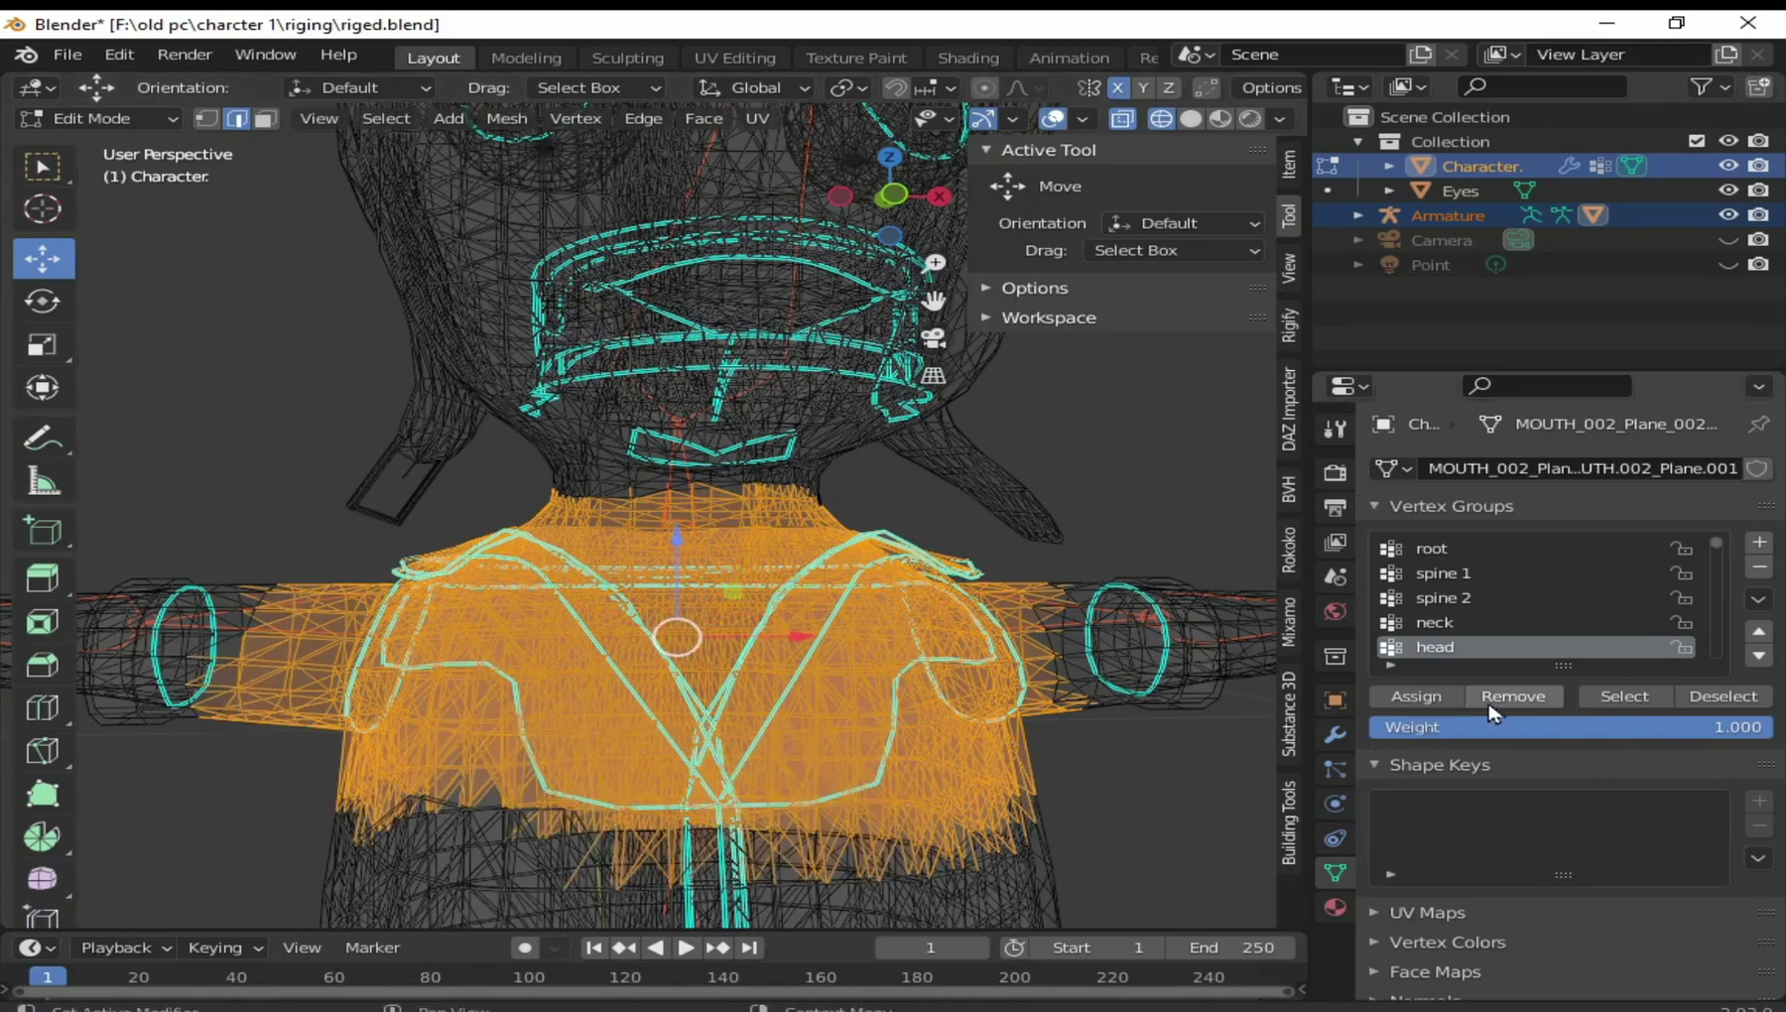
# In Weight Paint from the front, test-rotate the head bone, cancel, and restore it upright
pyautogui.hotkey('ctrl', 'Tab')
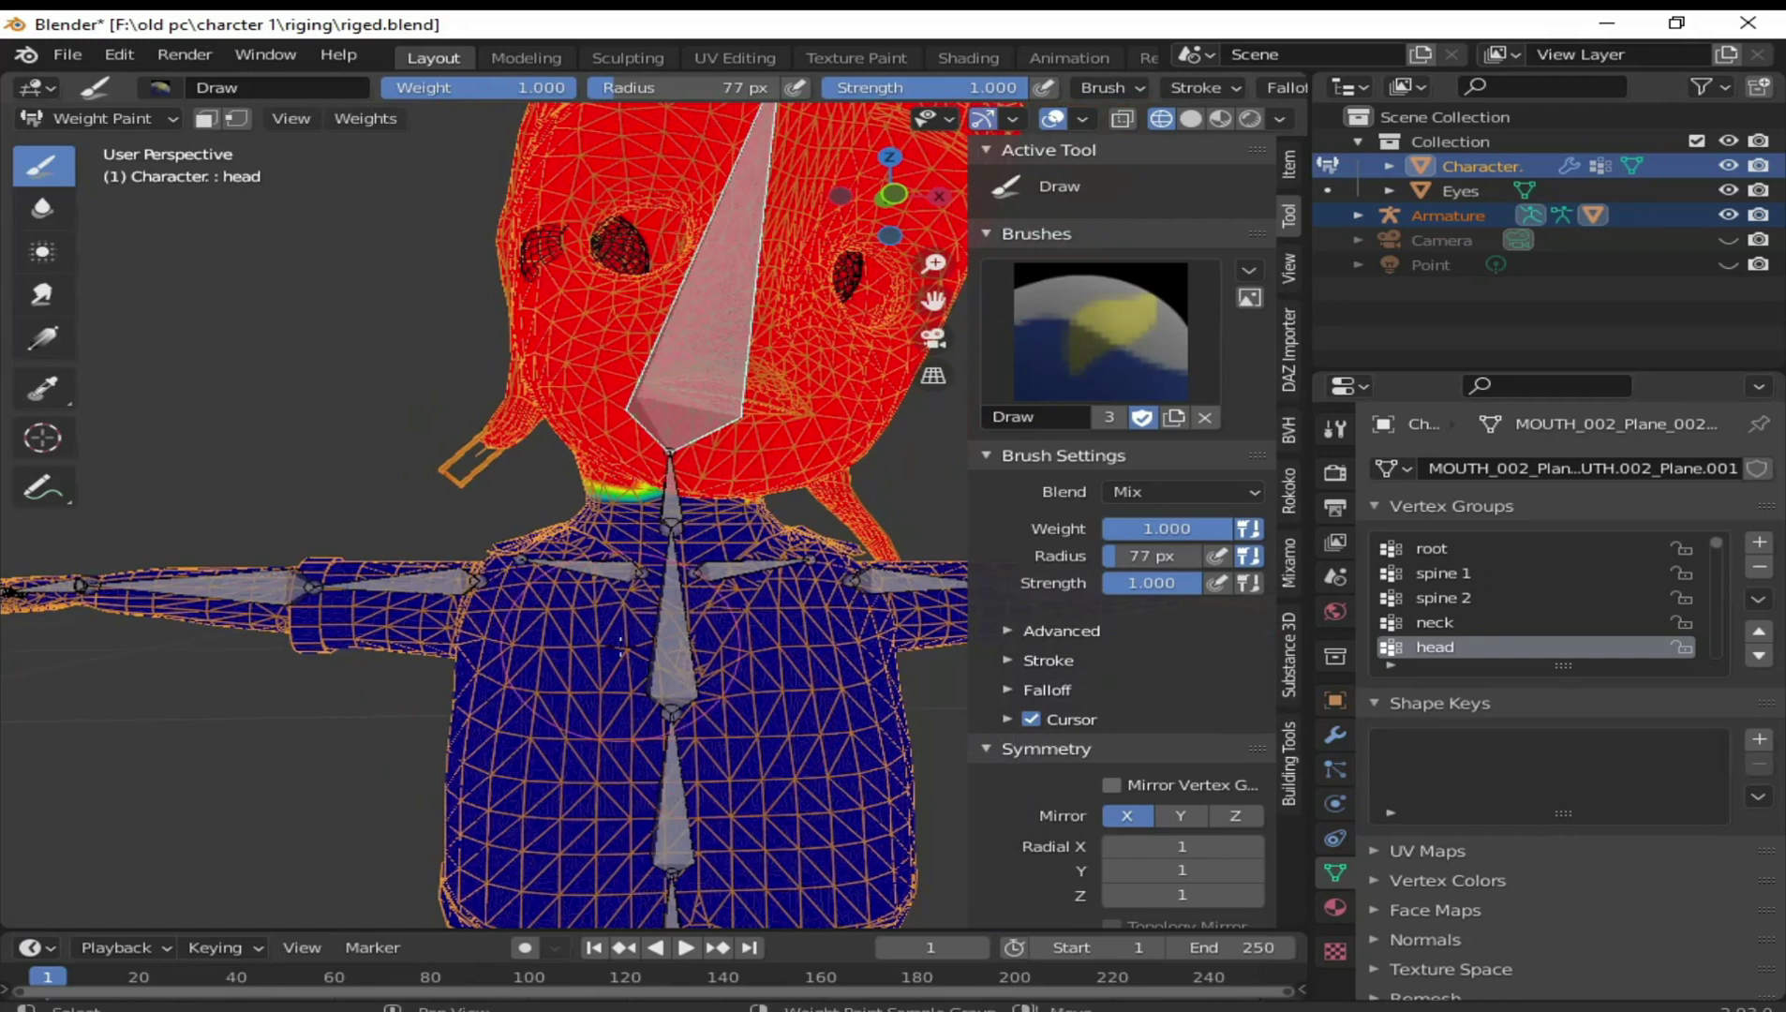
pyautogui.scroll(2, 581, 515)
pyautogui.scroll(-2, 581, 515)
pyautogui.moveTo(692, 558); pyautogui.dragTo(562, 562, button='middle')
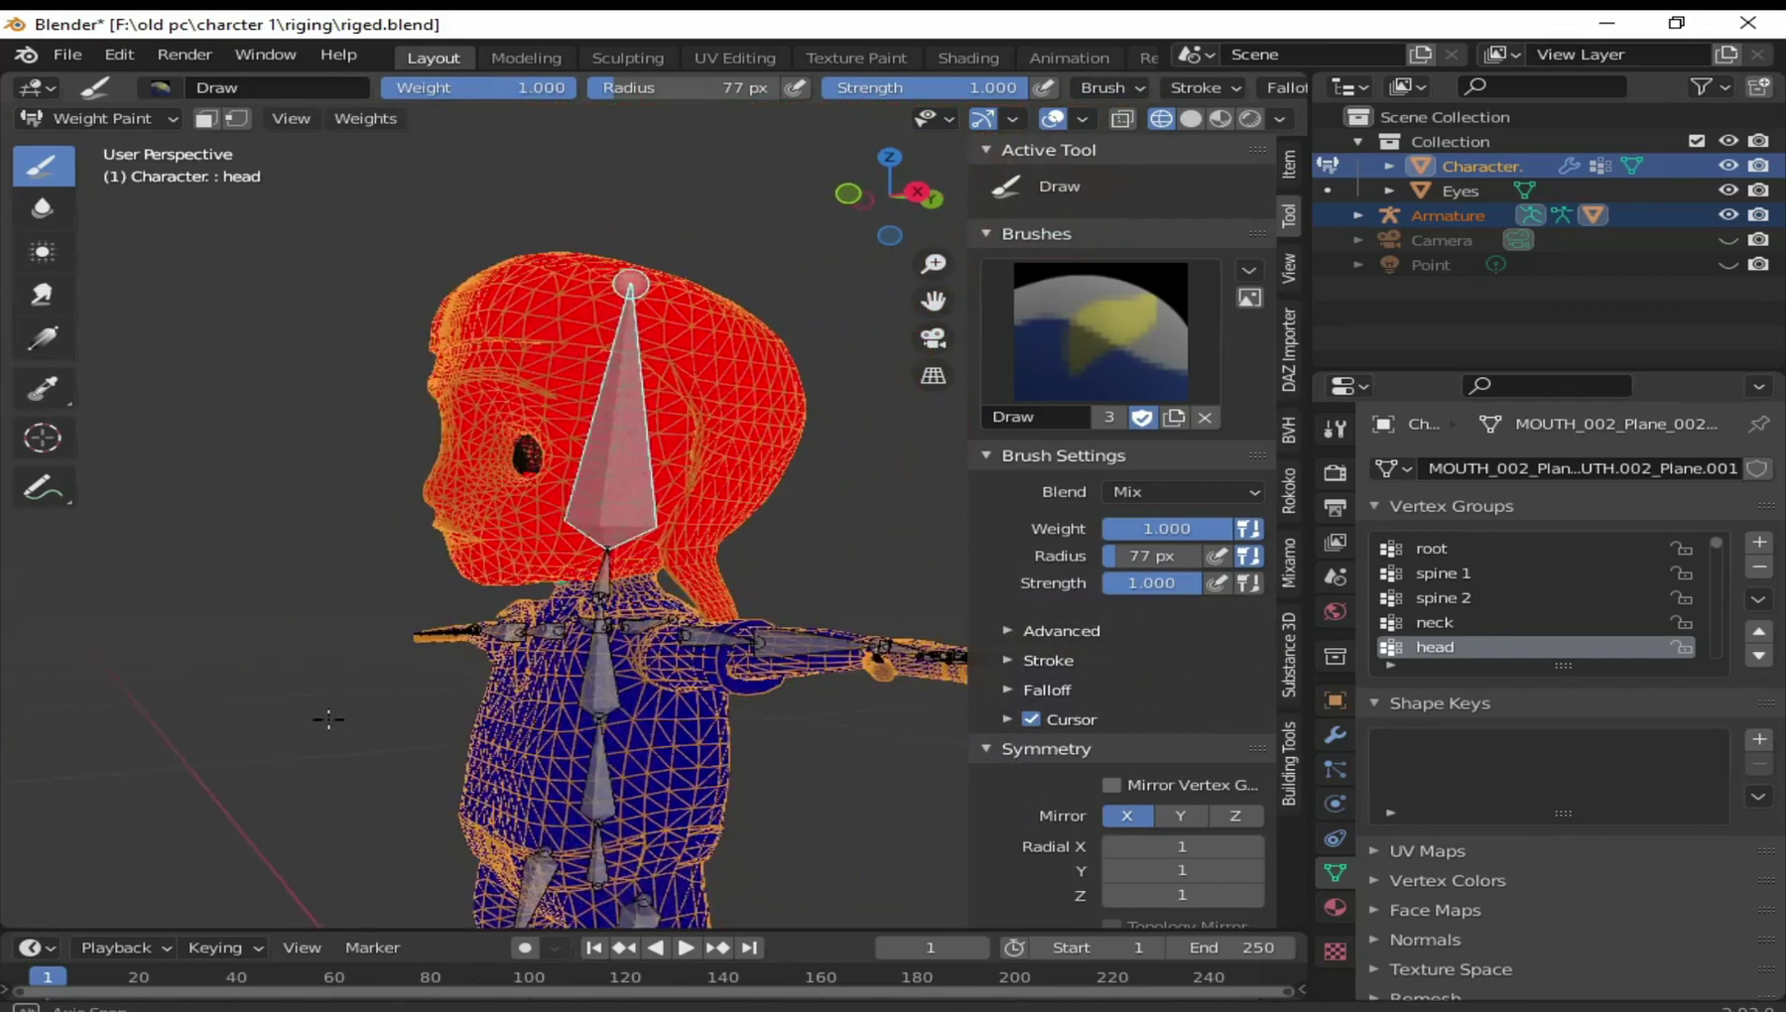
pyautogui.moveTo(692, 557); pyautogui.dragTo(760, 528, button='middle')
pyautogui.press('r')
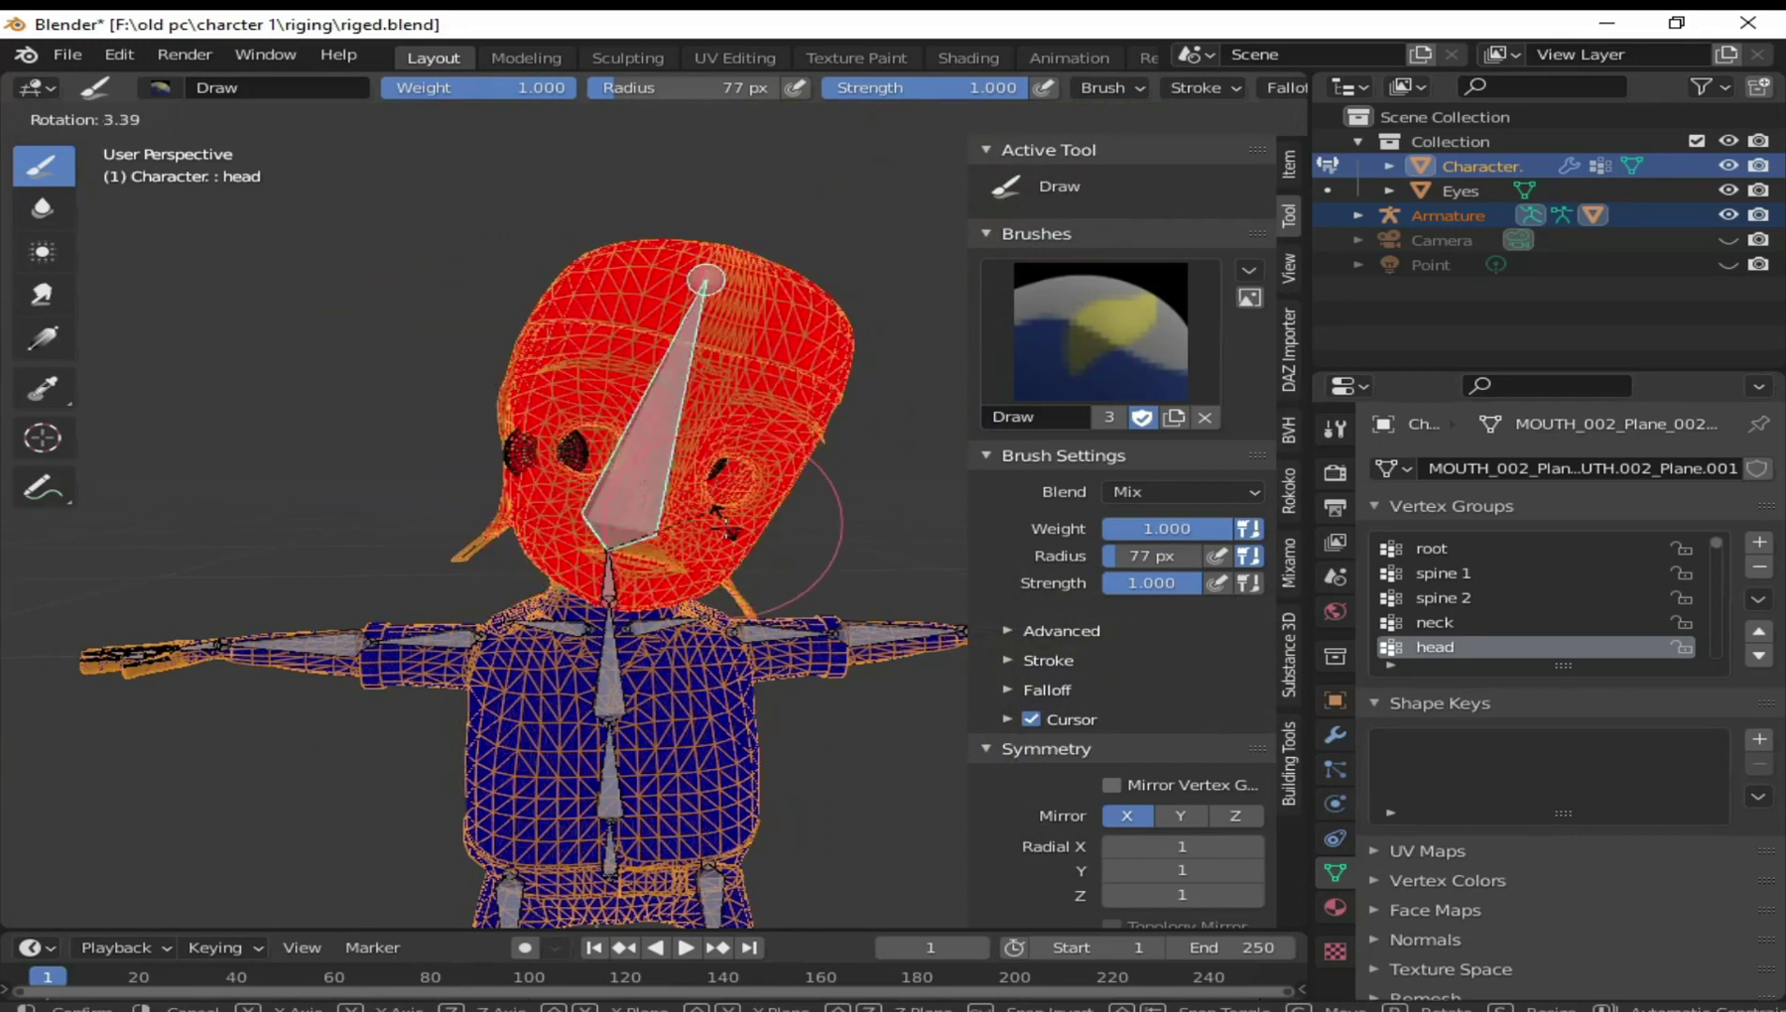
pyautogui.press('Escape')
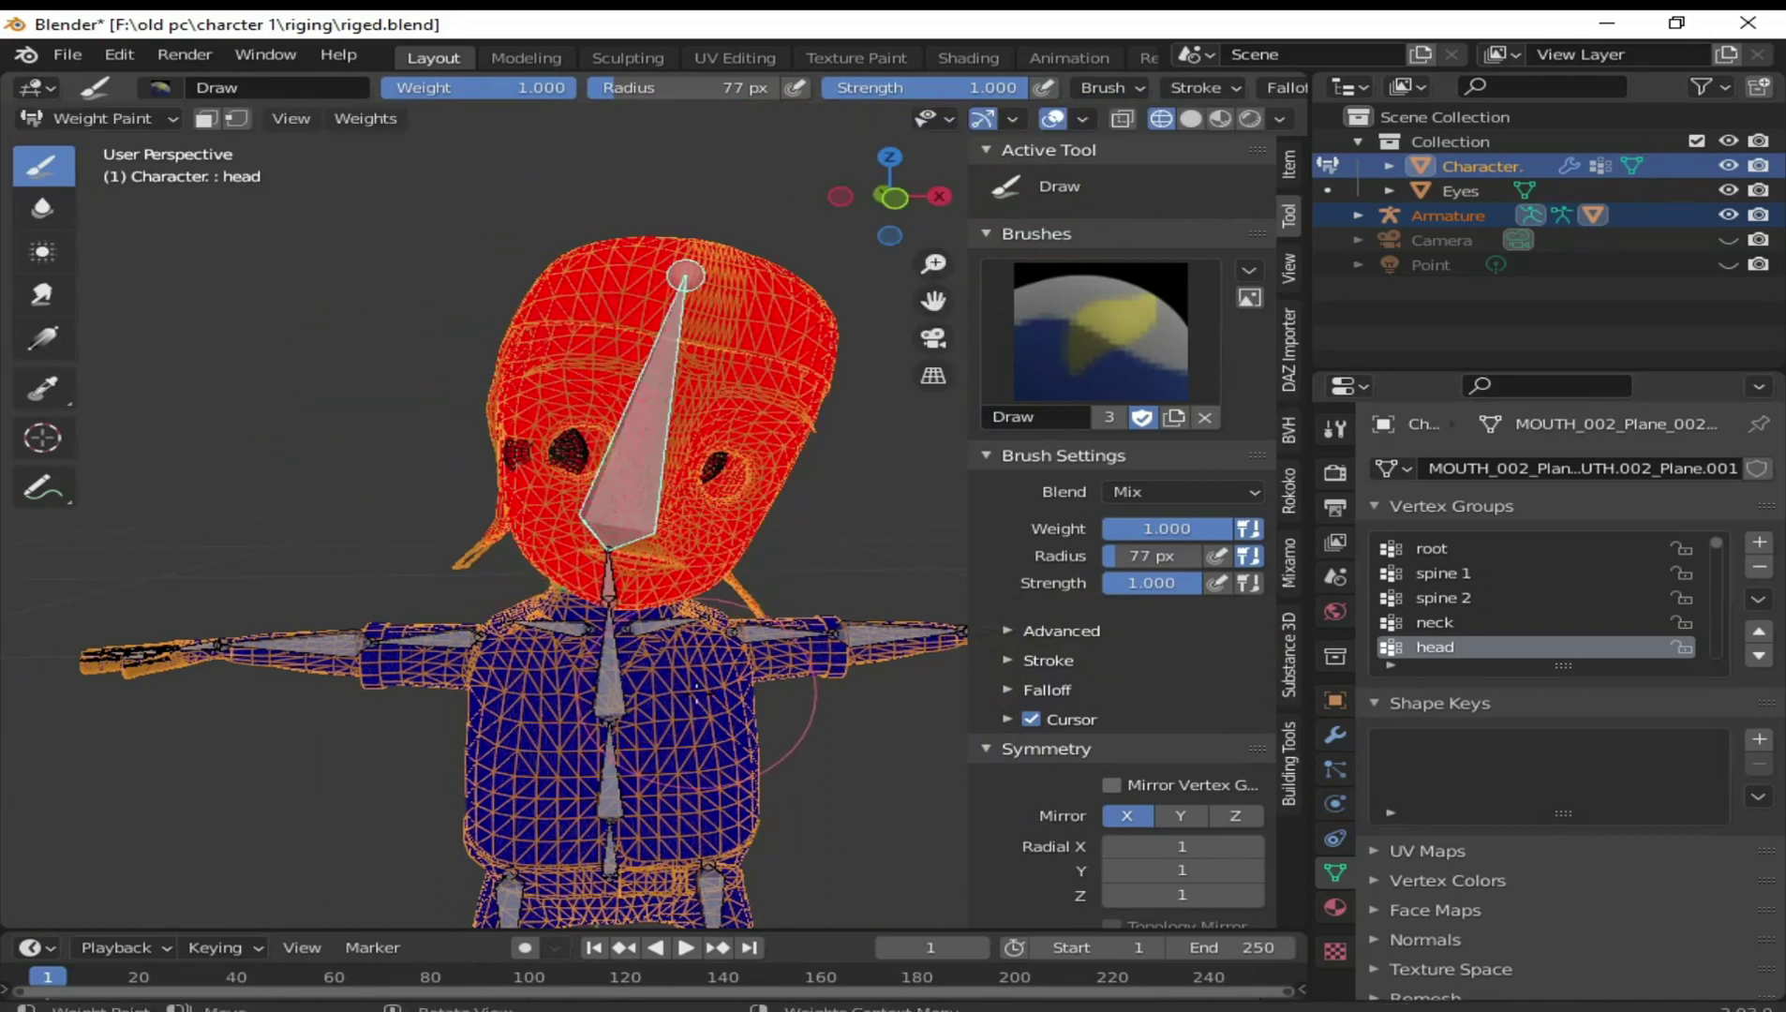
pyautogui.hotkey('ctrl', 'z')
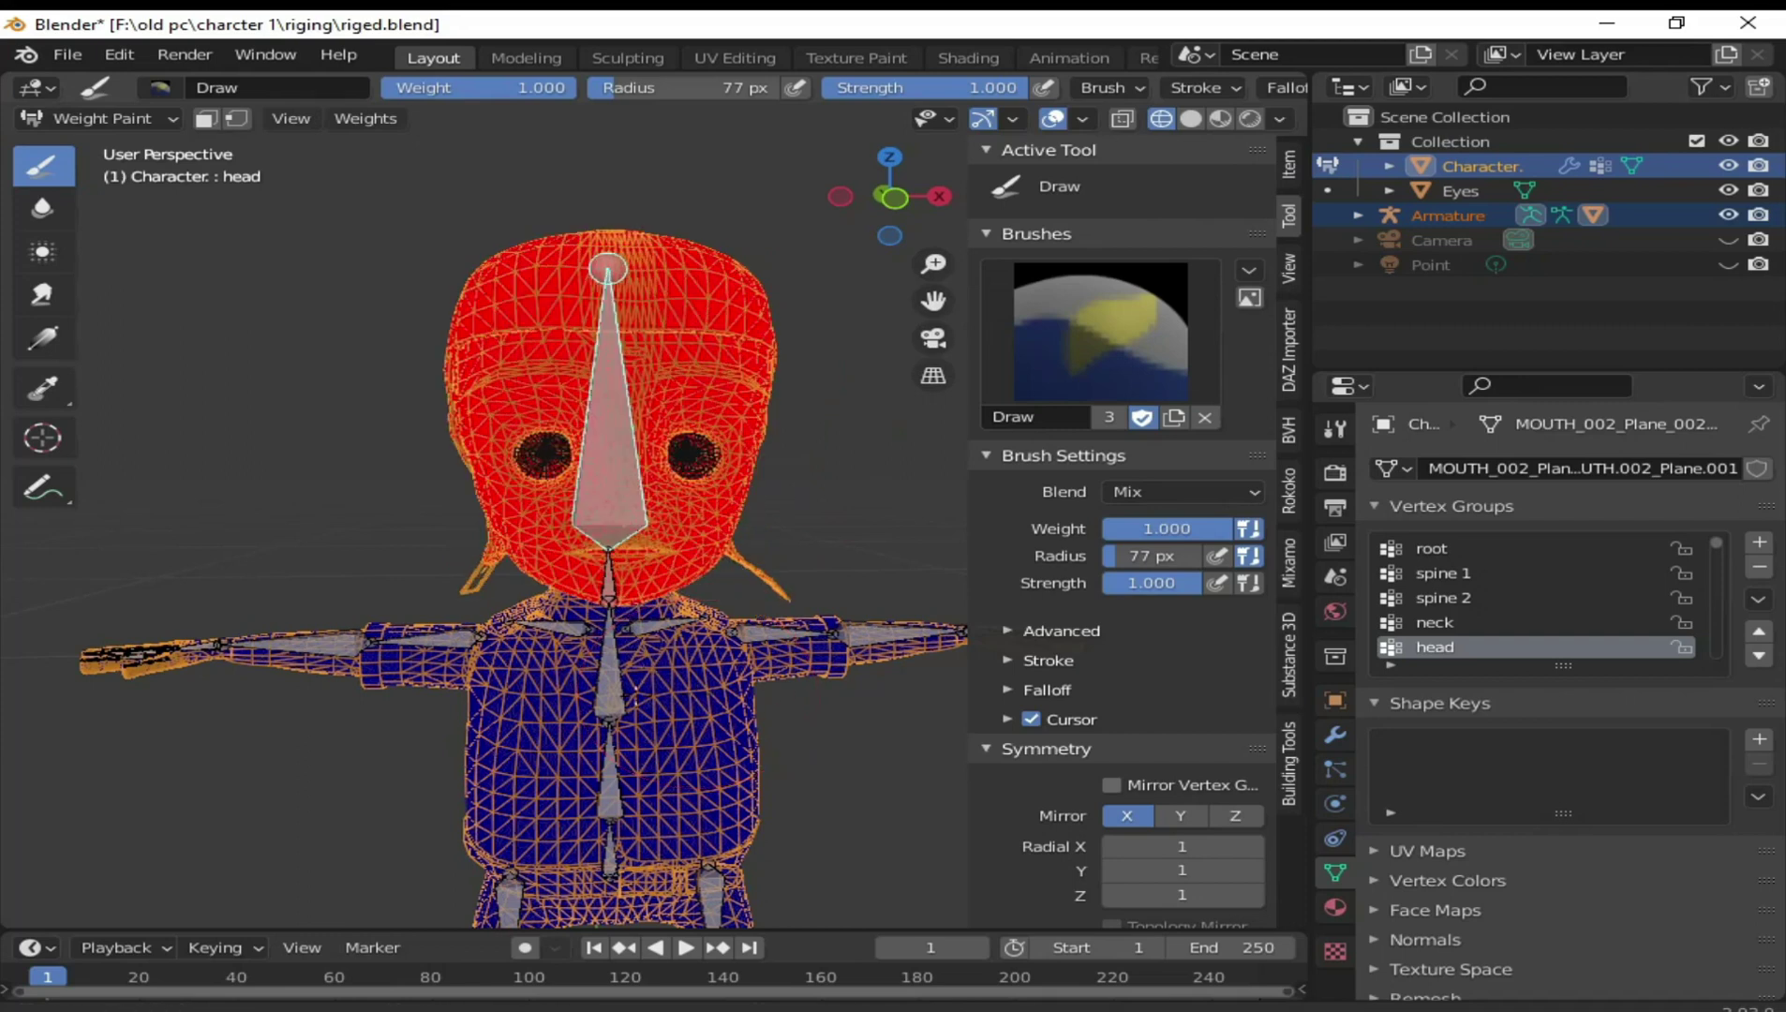
# Switch the viewport back to Solid shading and inspect the head weights
pyautogui.scroll(3, 656, 625)
pyautogui.scroll(2, 654, 624)
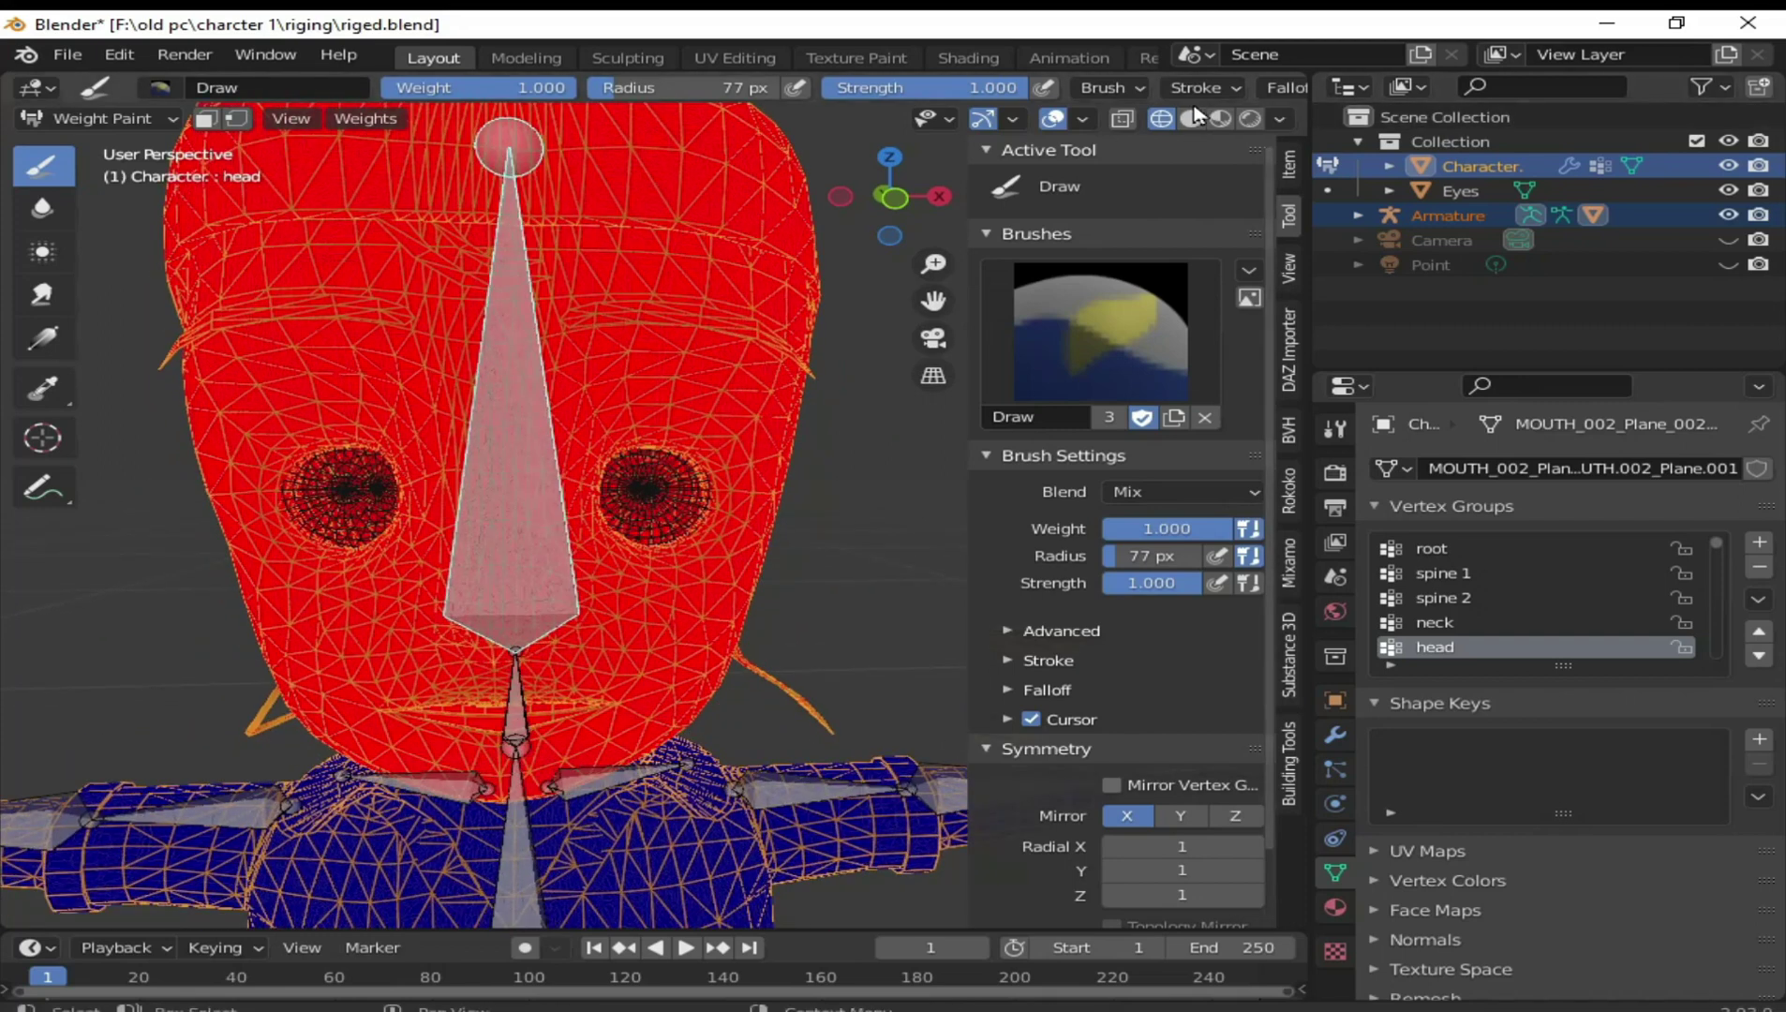
pyautogui.click(1190, 119)
pyautogui.scroll(-3, 912, 416)
pyautogui.moveTo(678, 530); pyautogui.dragTo(656, 487, button='middle')
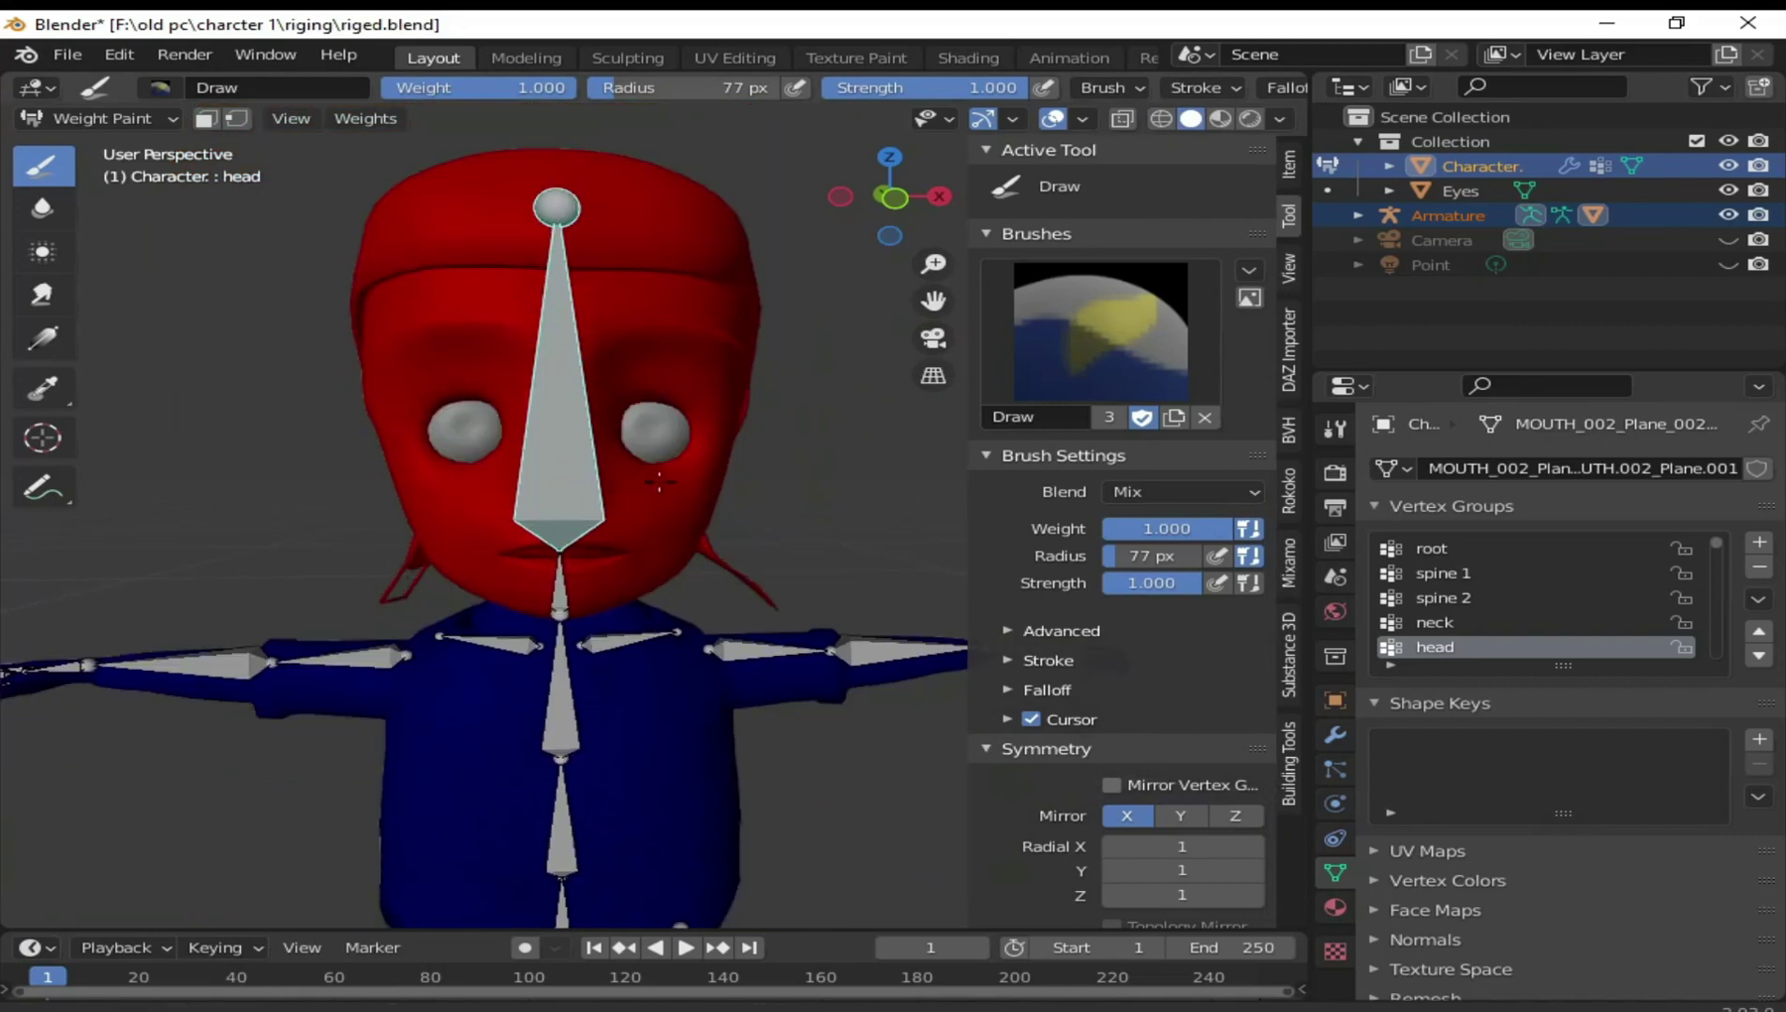
pyautogui.scroll(3, 737, 458)
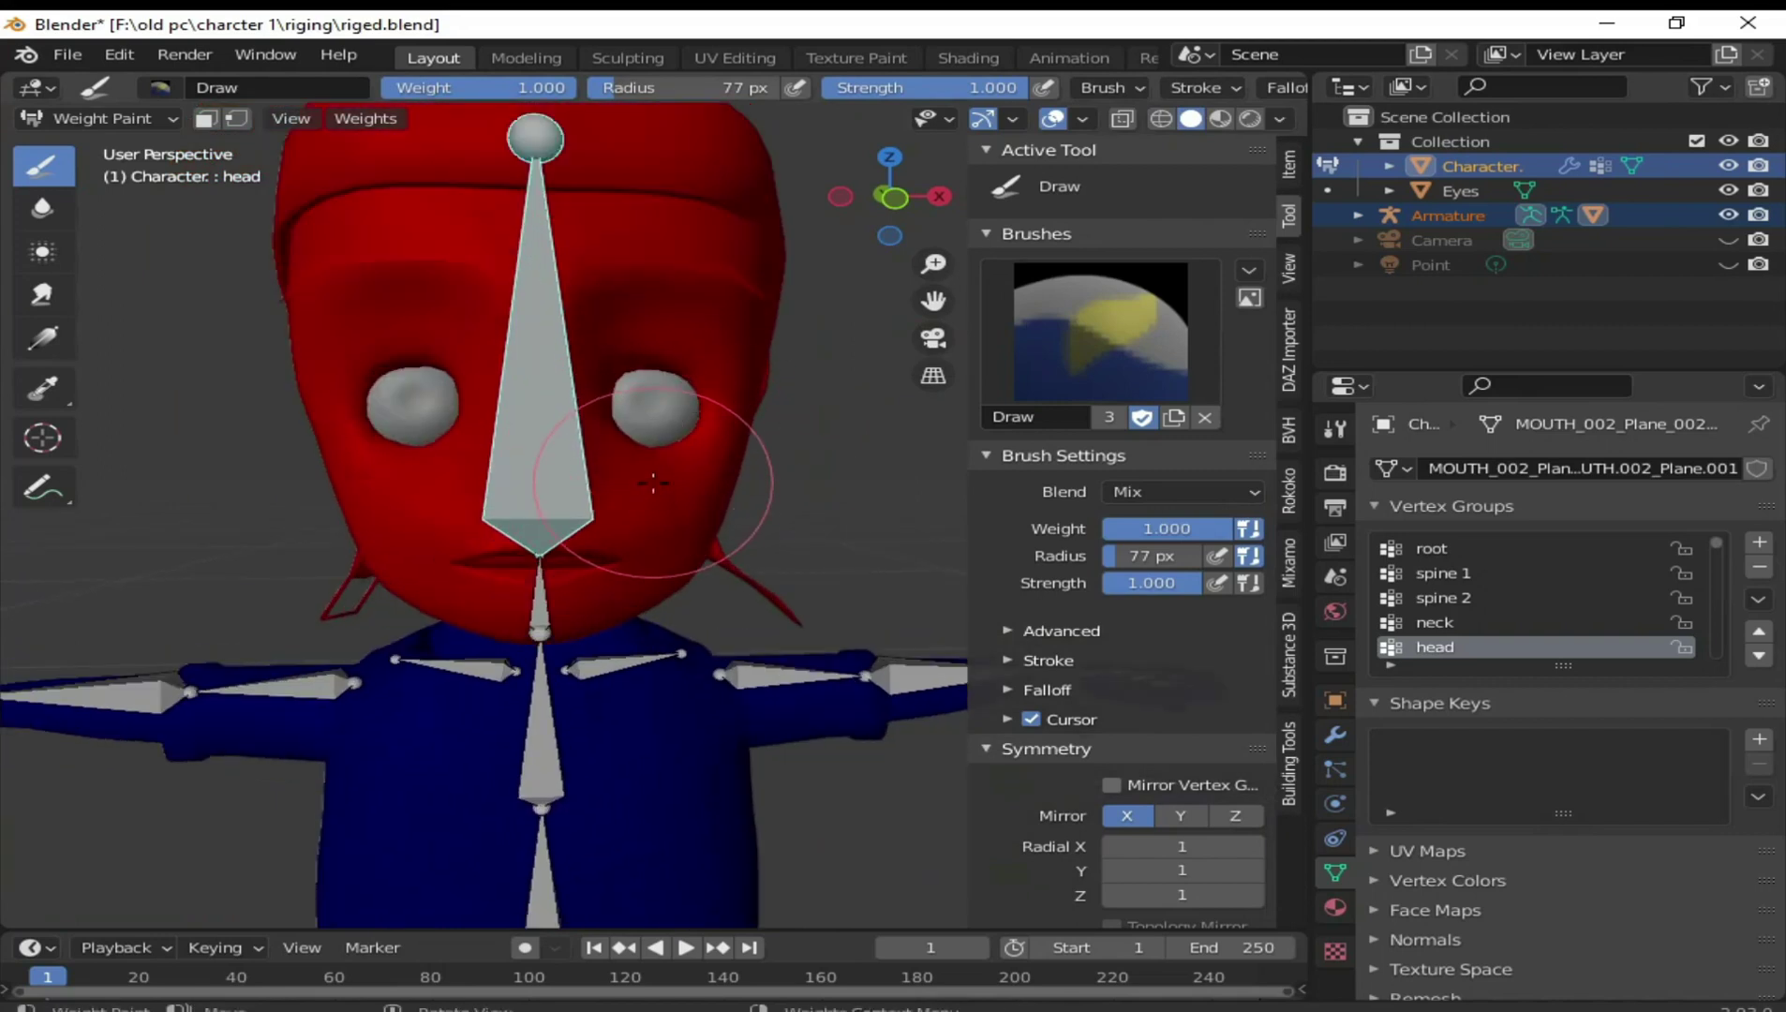
# Parent the Eyes object to the armature's head bone using Bone parenting
pyautogui.click(94, 118)
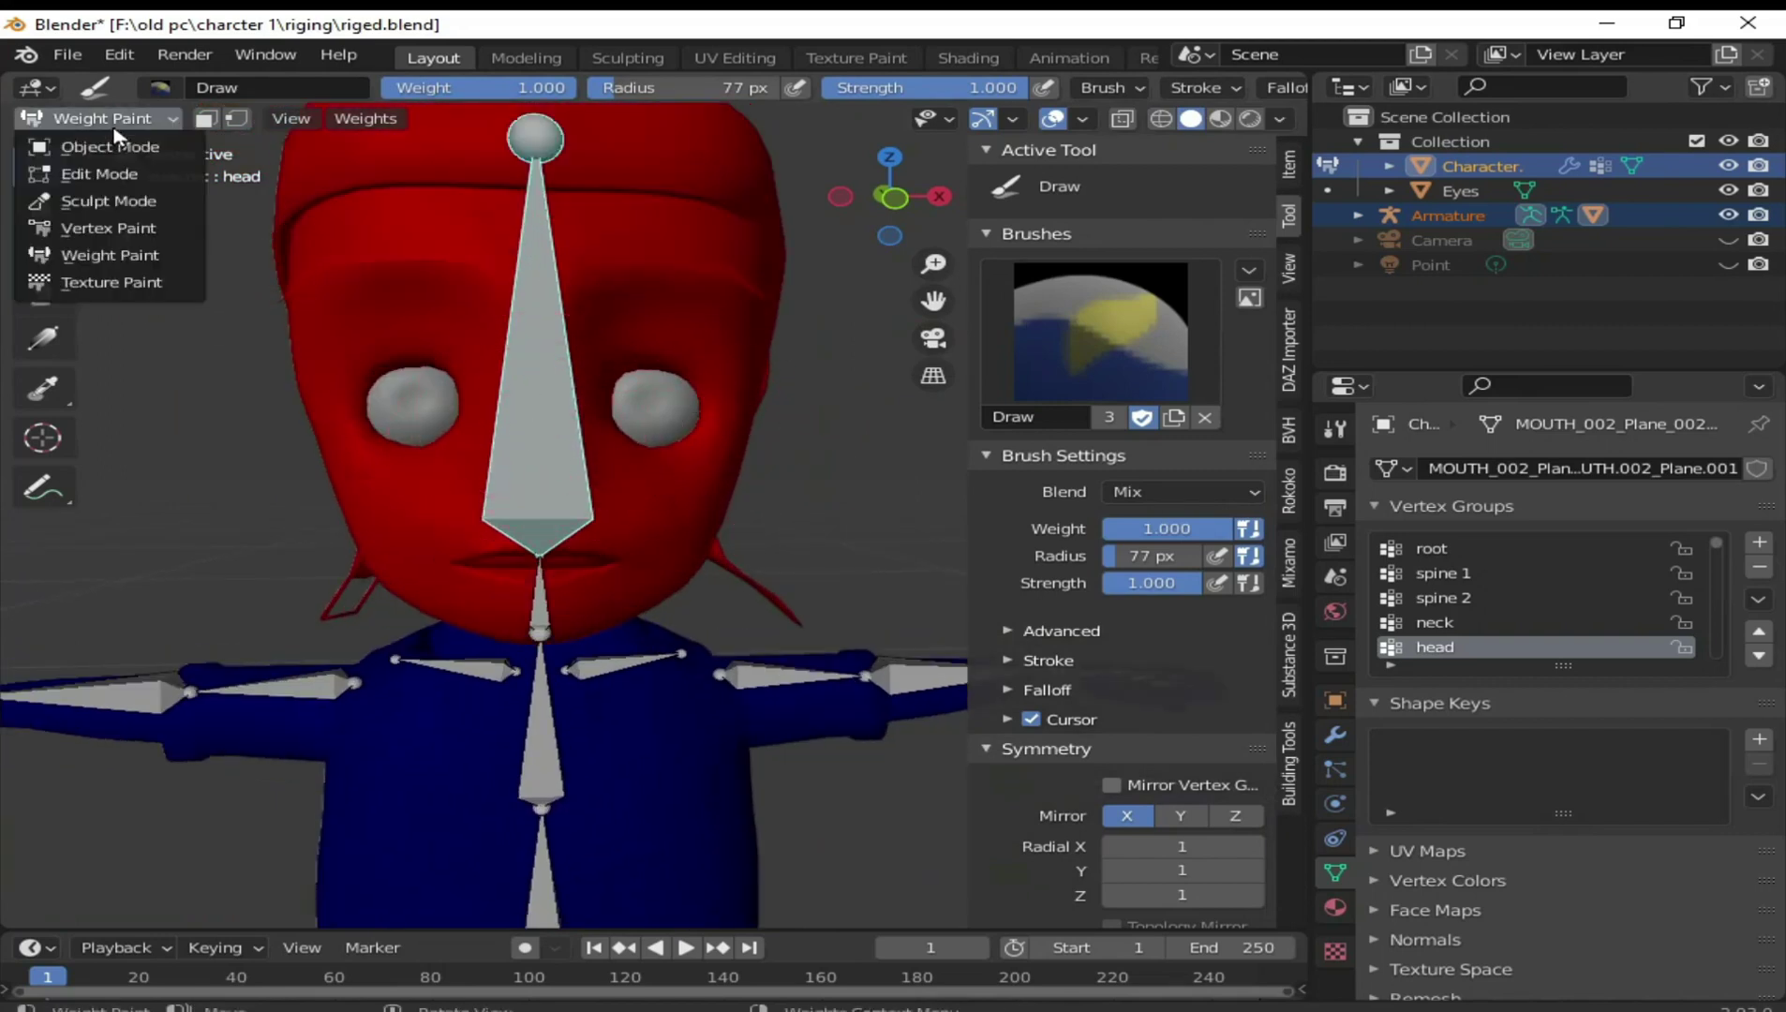
pyautogui.click(93, 147)
pyautogui.click(651, 436)
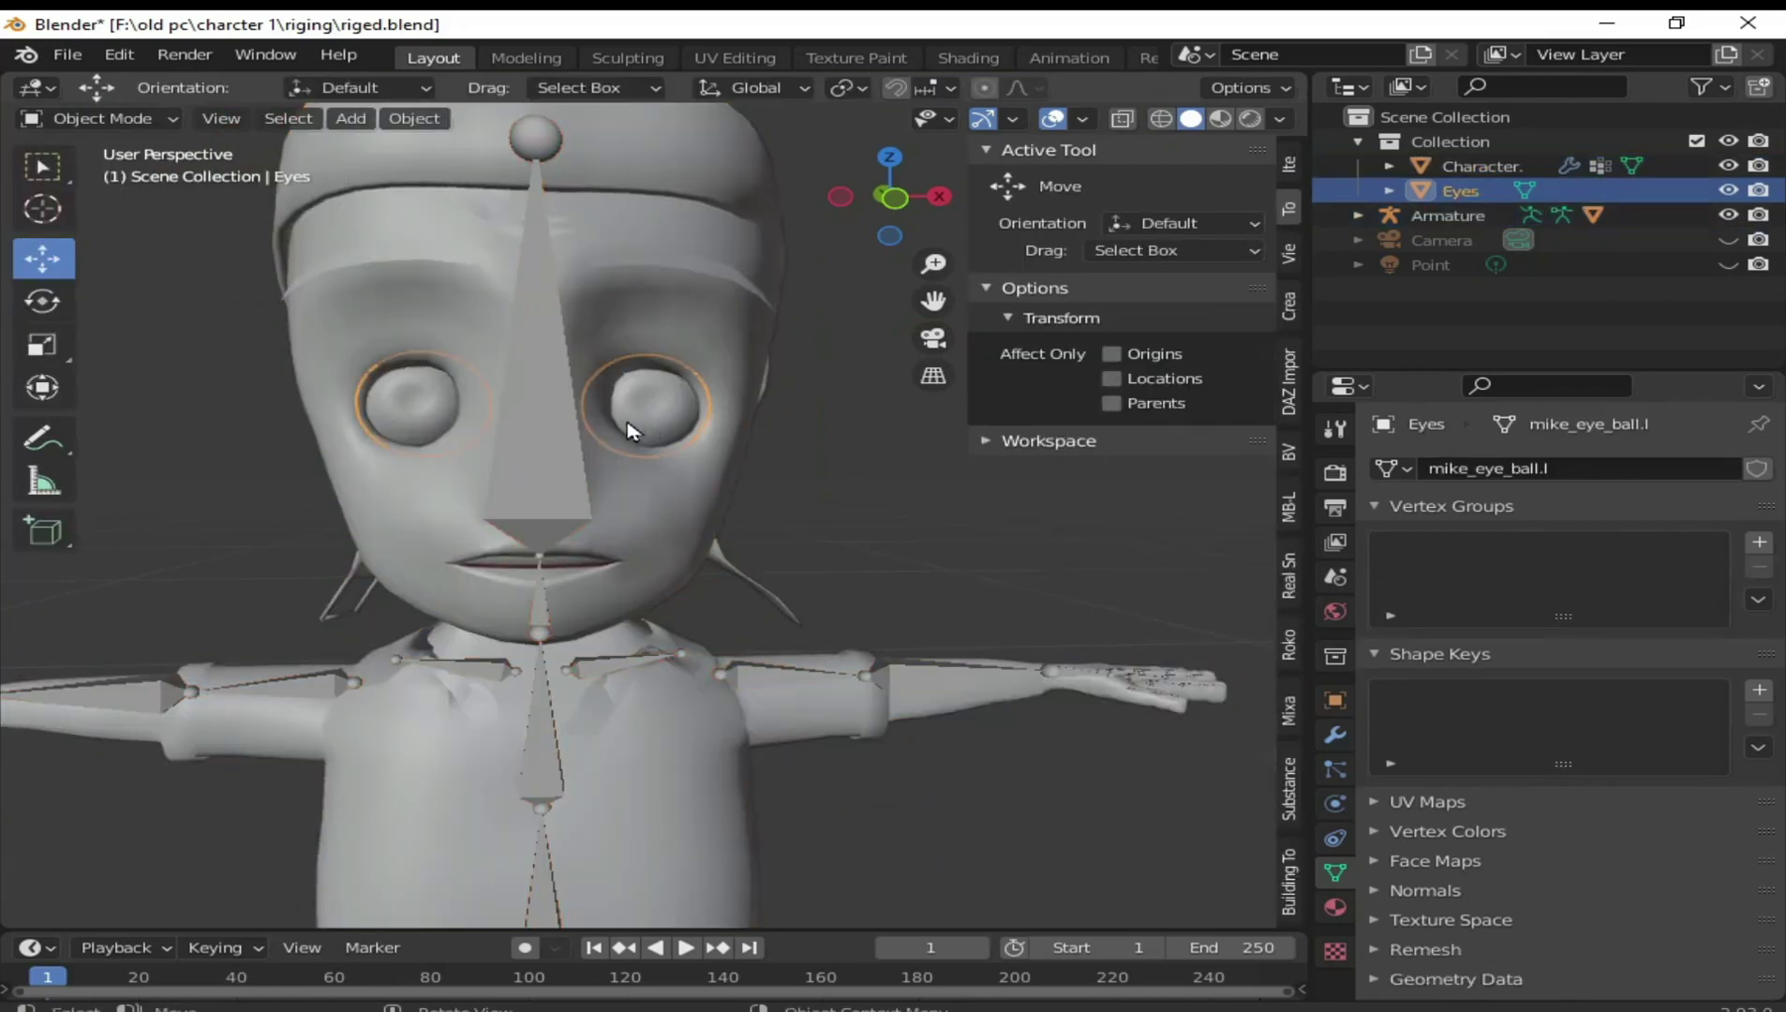
pyautogui.keyDown('shift'); pyautogui.click(538, 443); pyautogui.keyUp('shift')
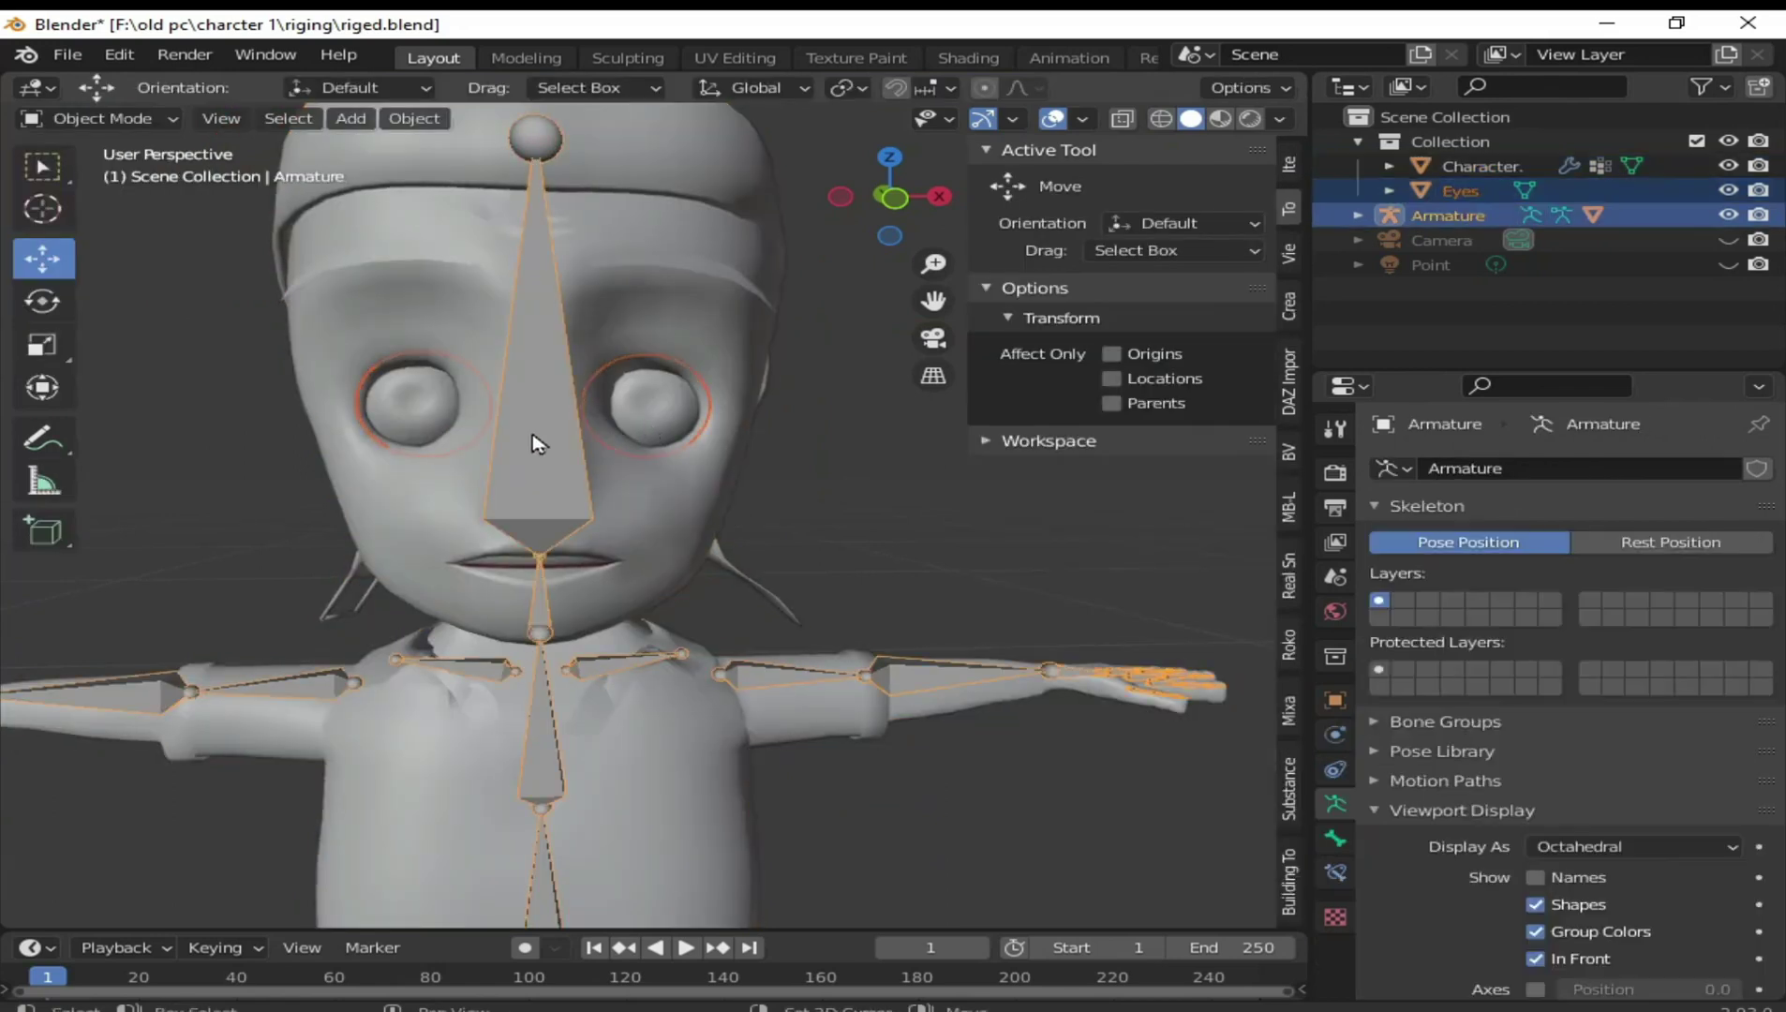
pyautogui.click(682, 410)
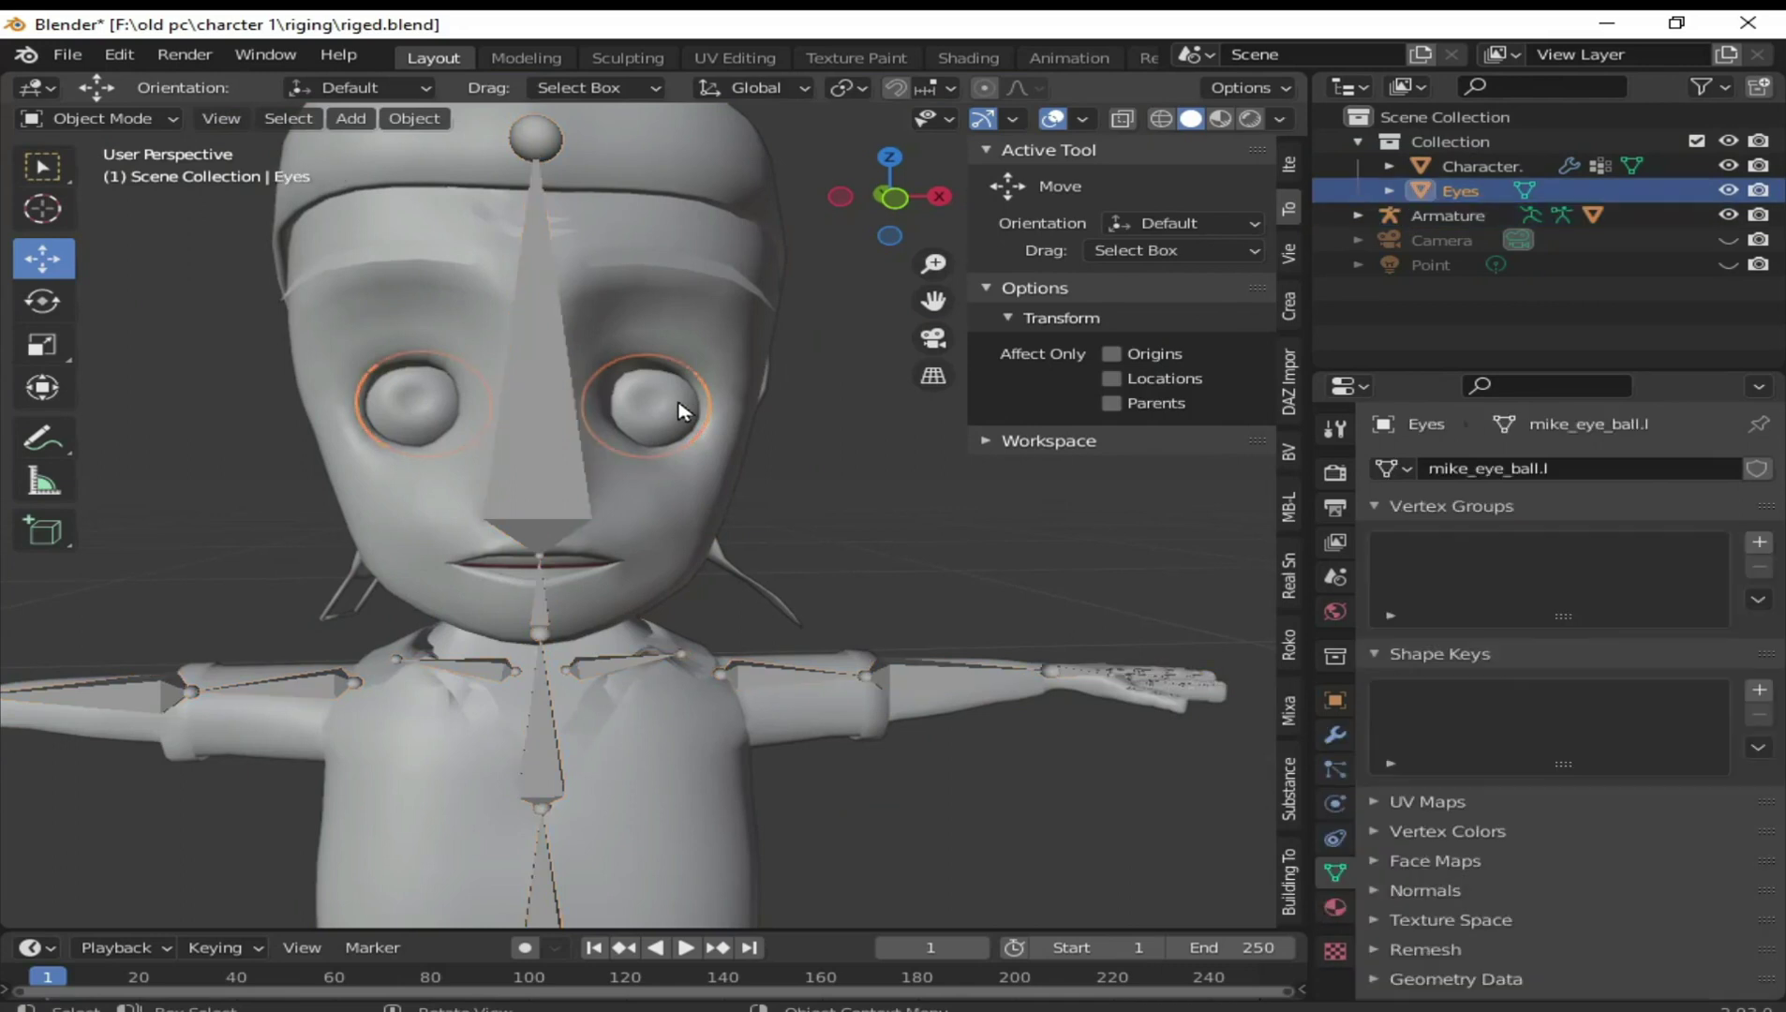
pyautogui.keyDown('shift'); pyautogui.click(555, 437); pyautogui.keyUp('shift')
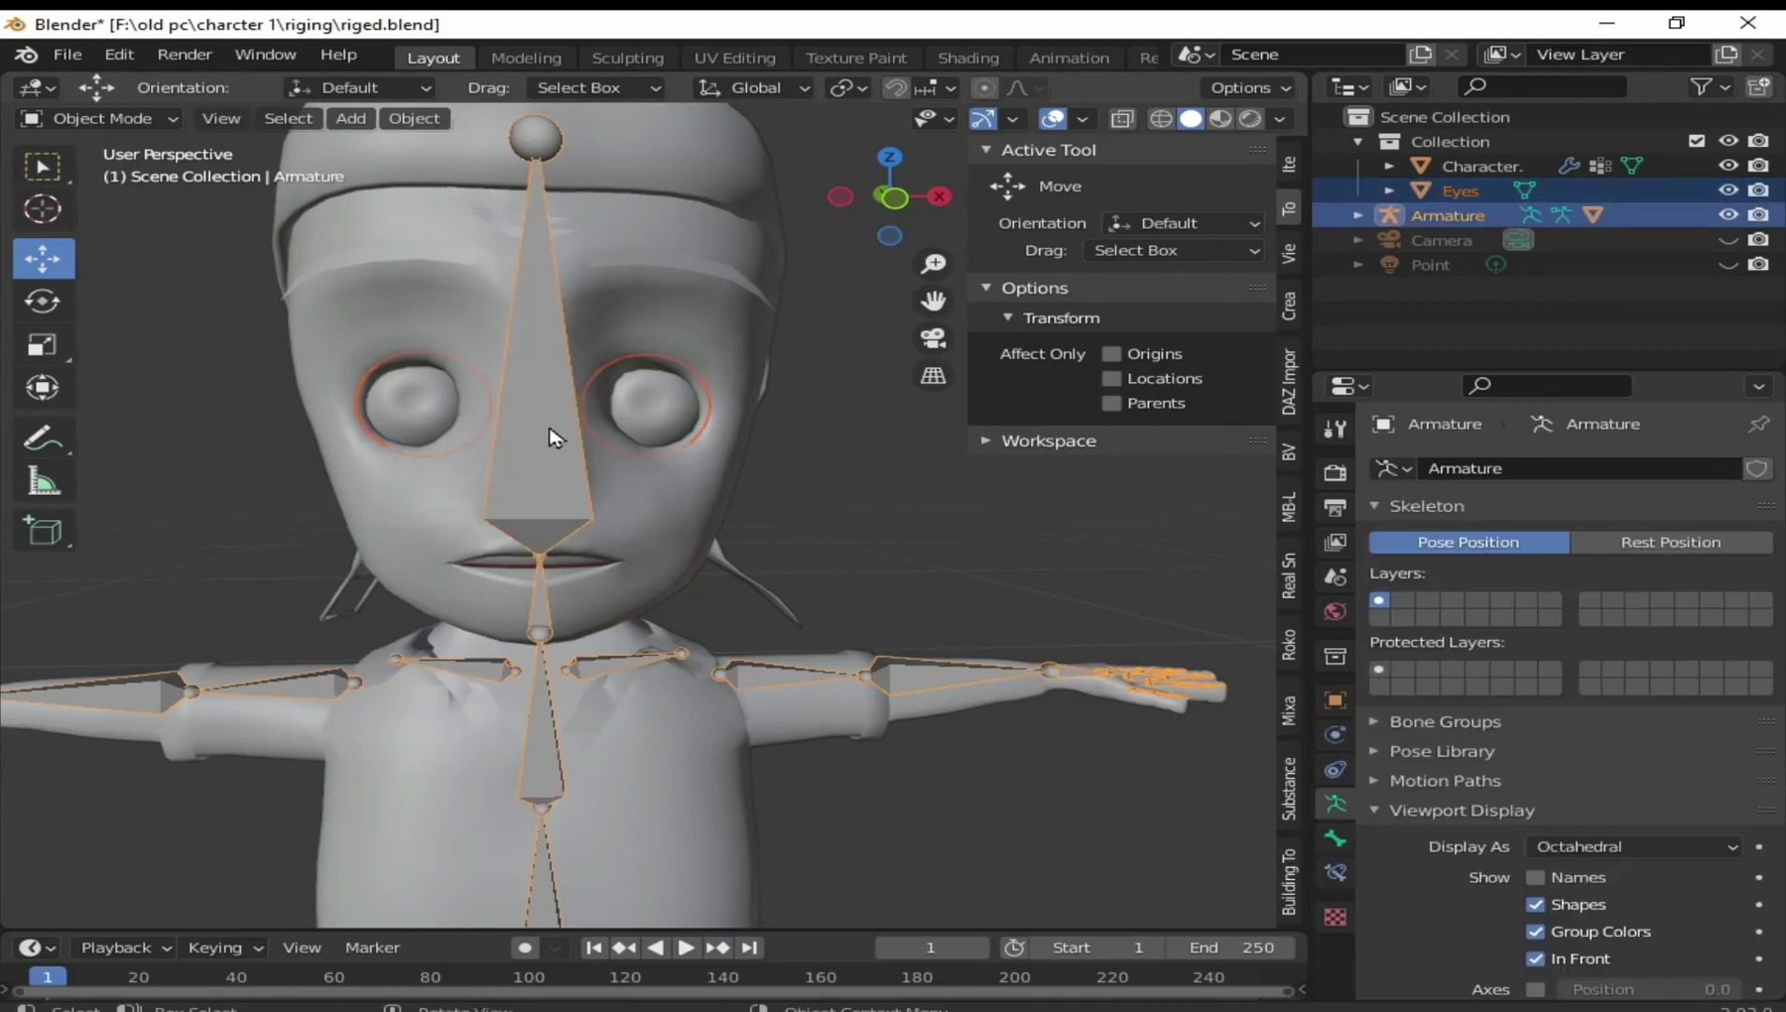
pyautogui.hotkey('ctrl', 'p')
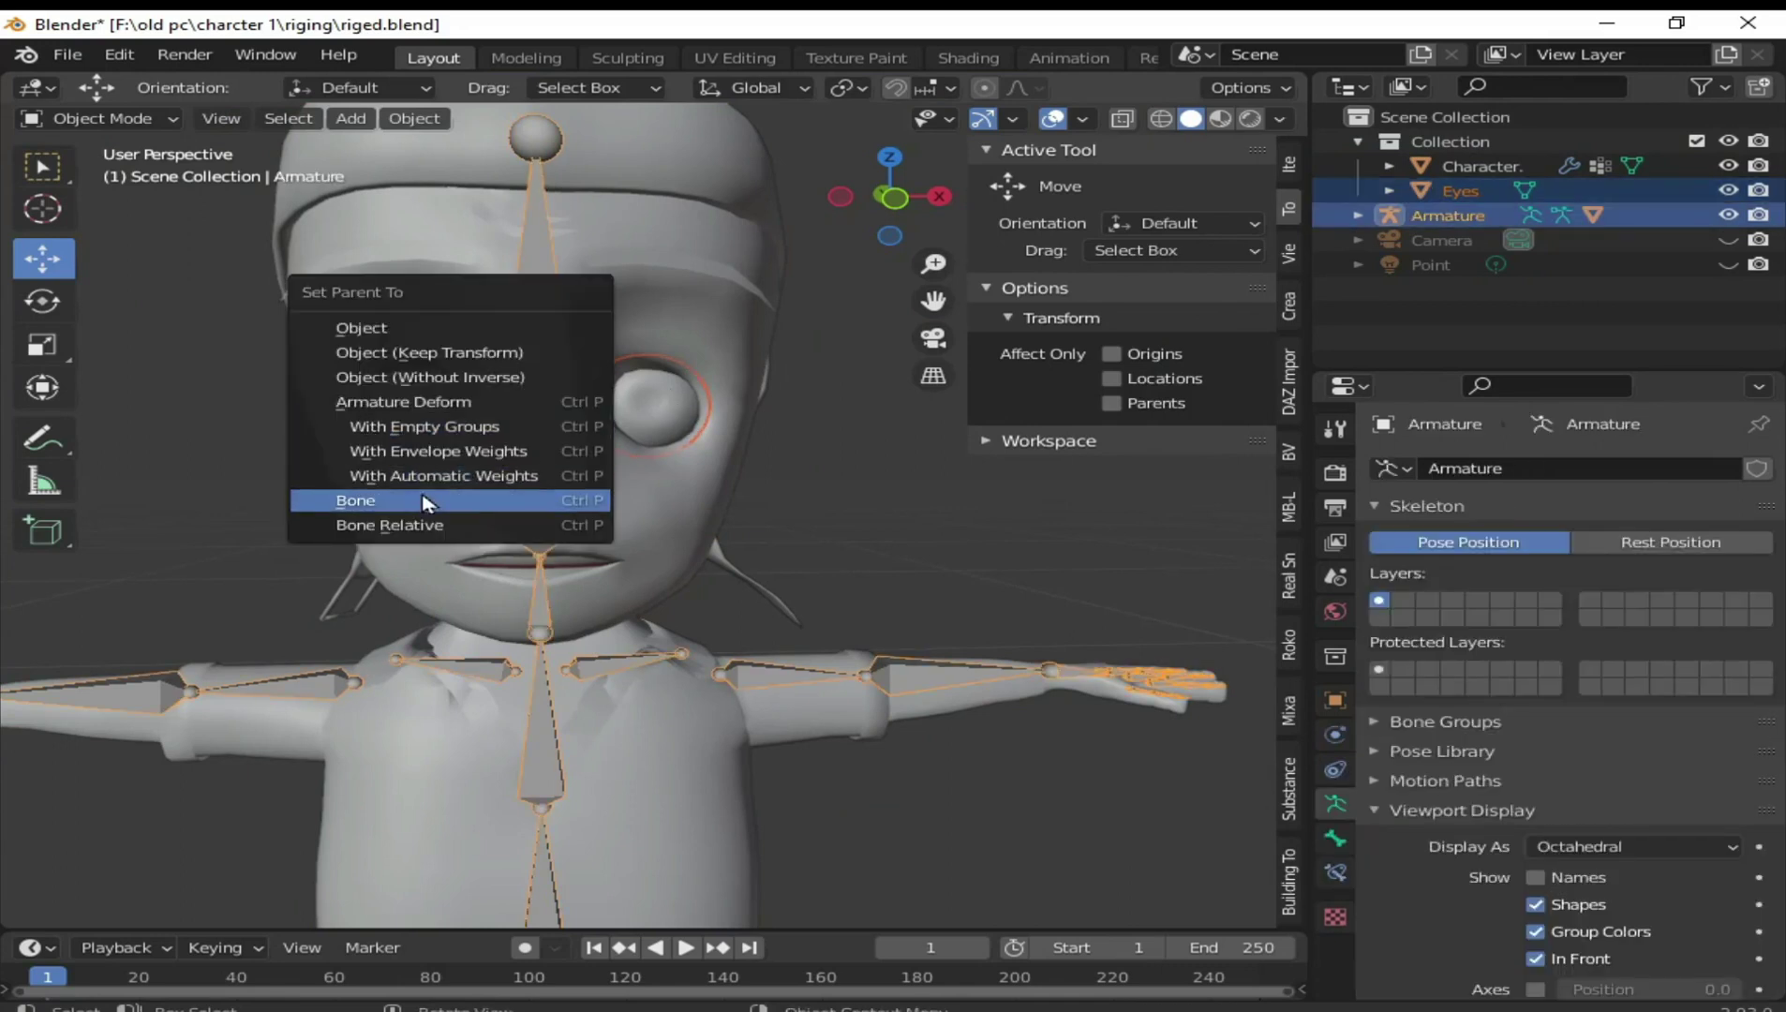
pyautogui.click(506, 501)
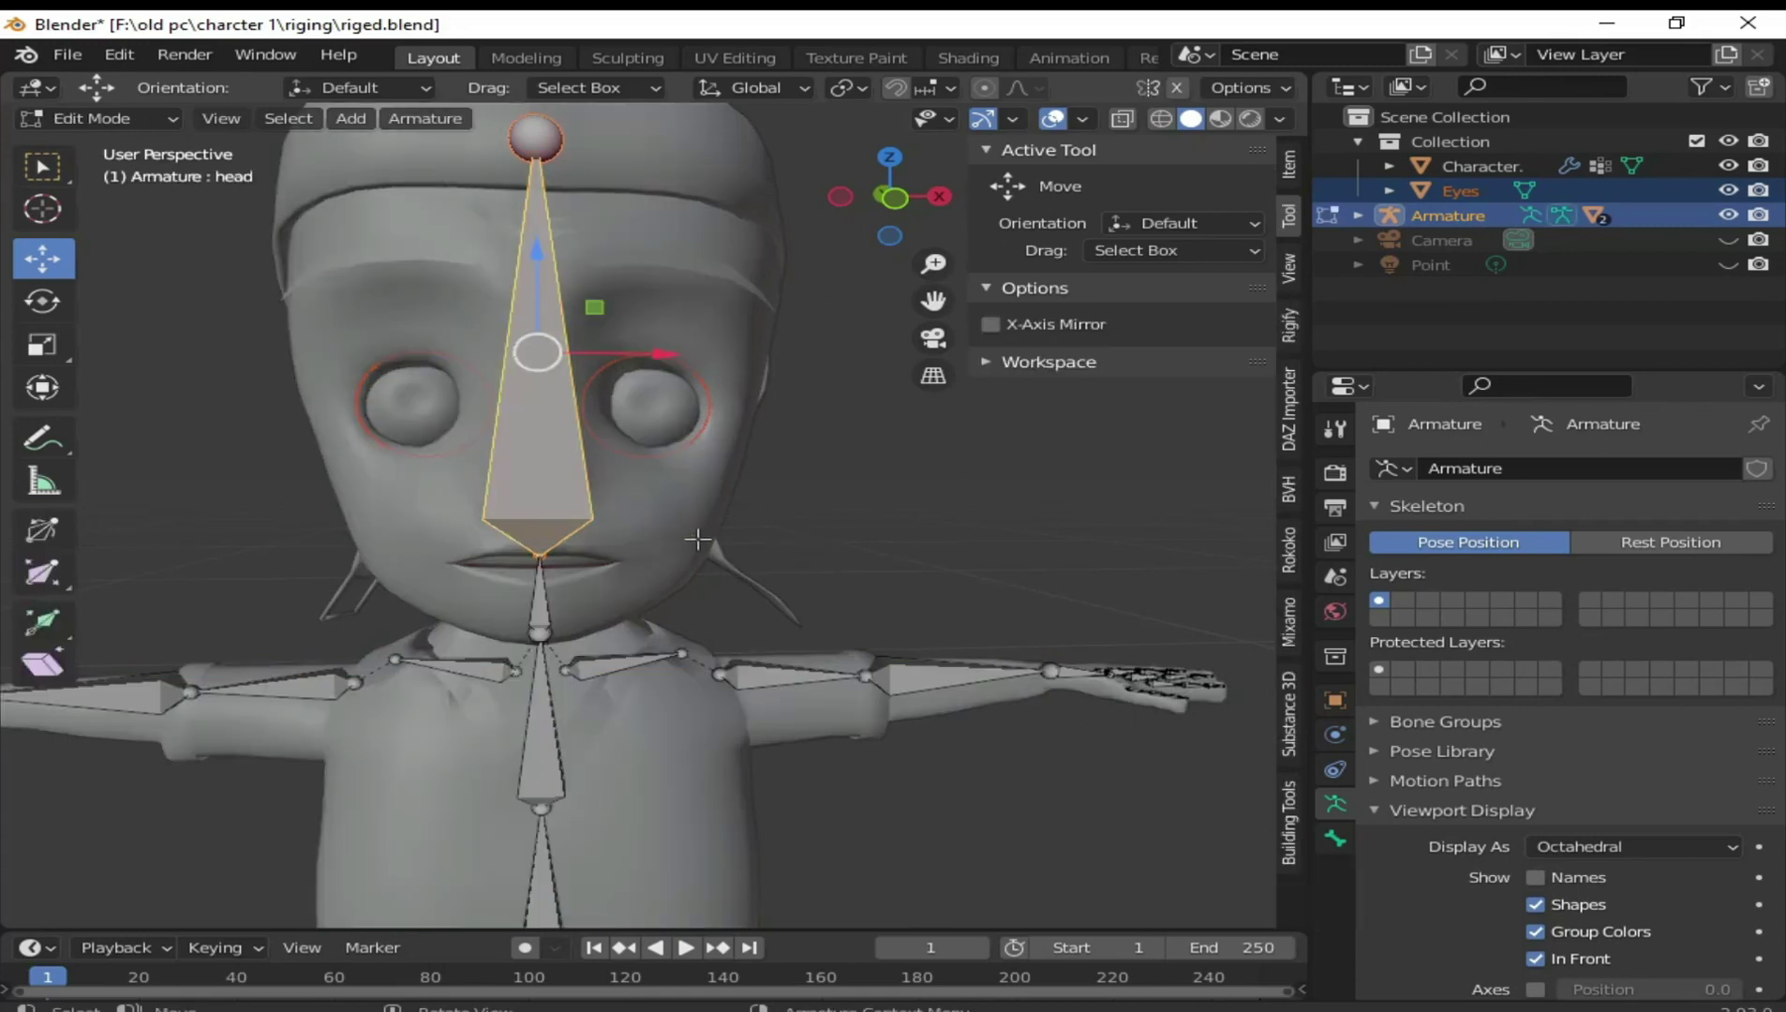
# Select the character mesh with the armature and enter Weight Paint mode
pyautogui.press('Tab')
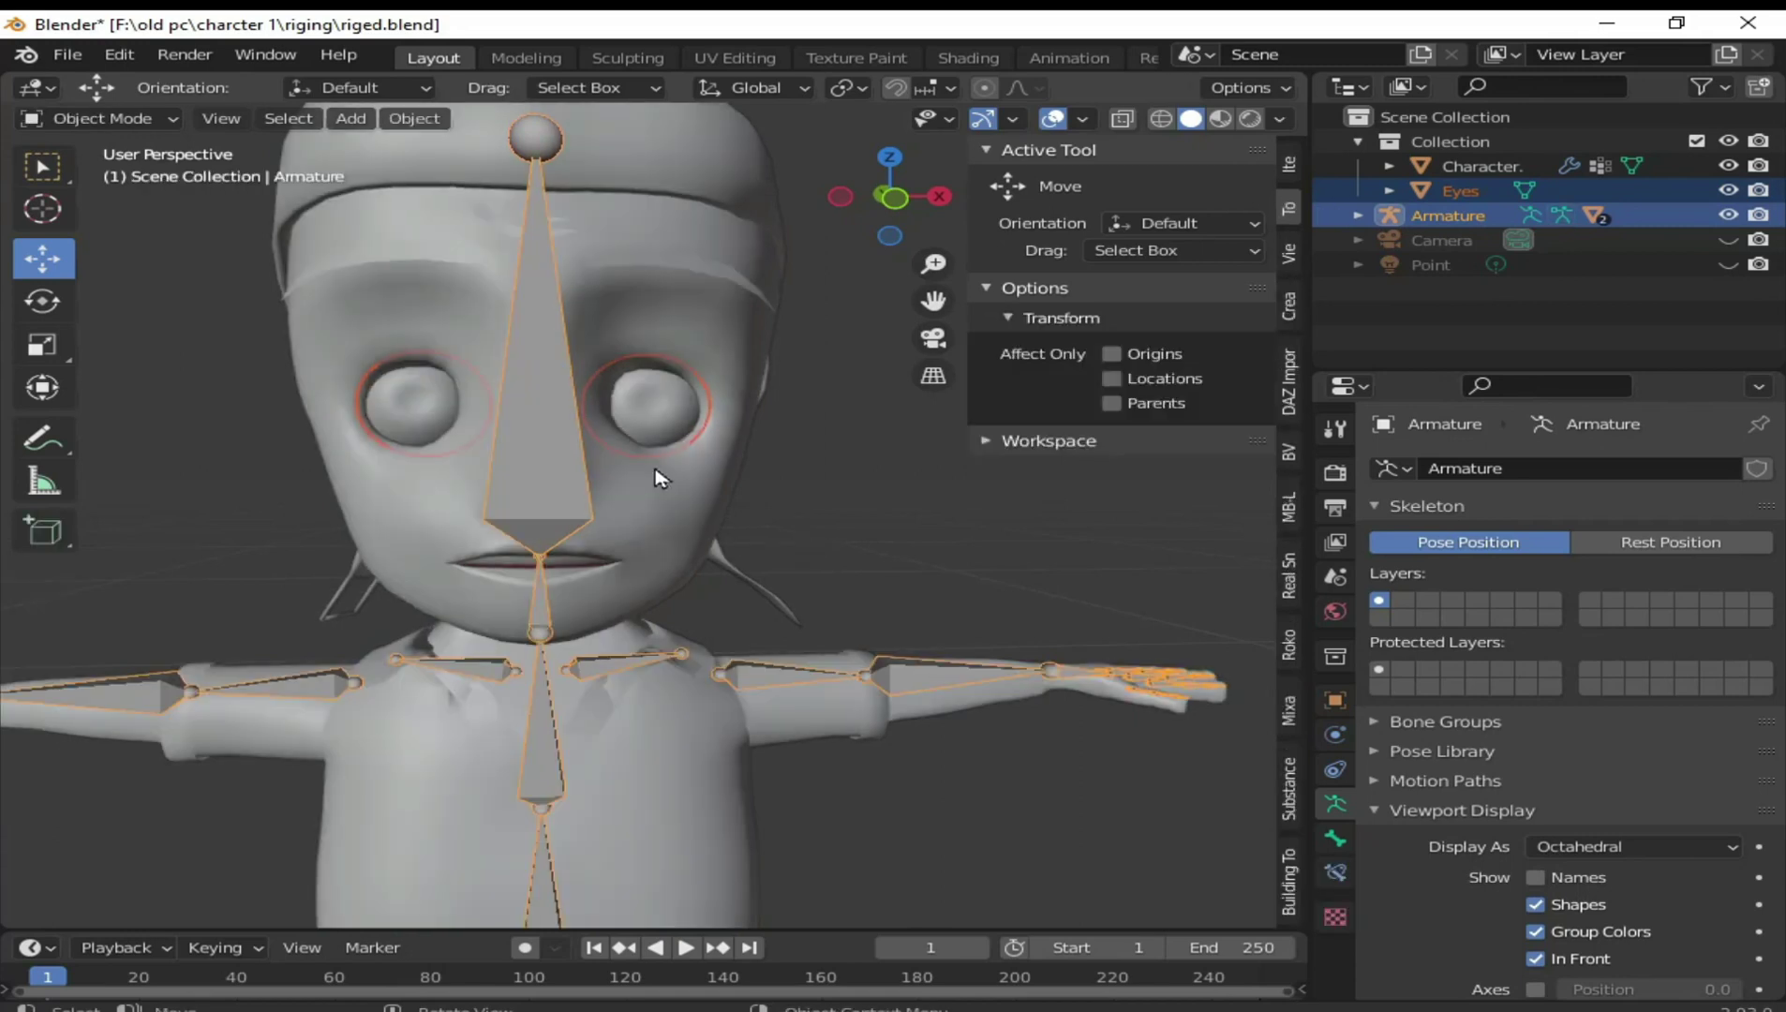
pyautogui.click(659, 495)
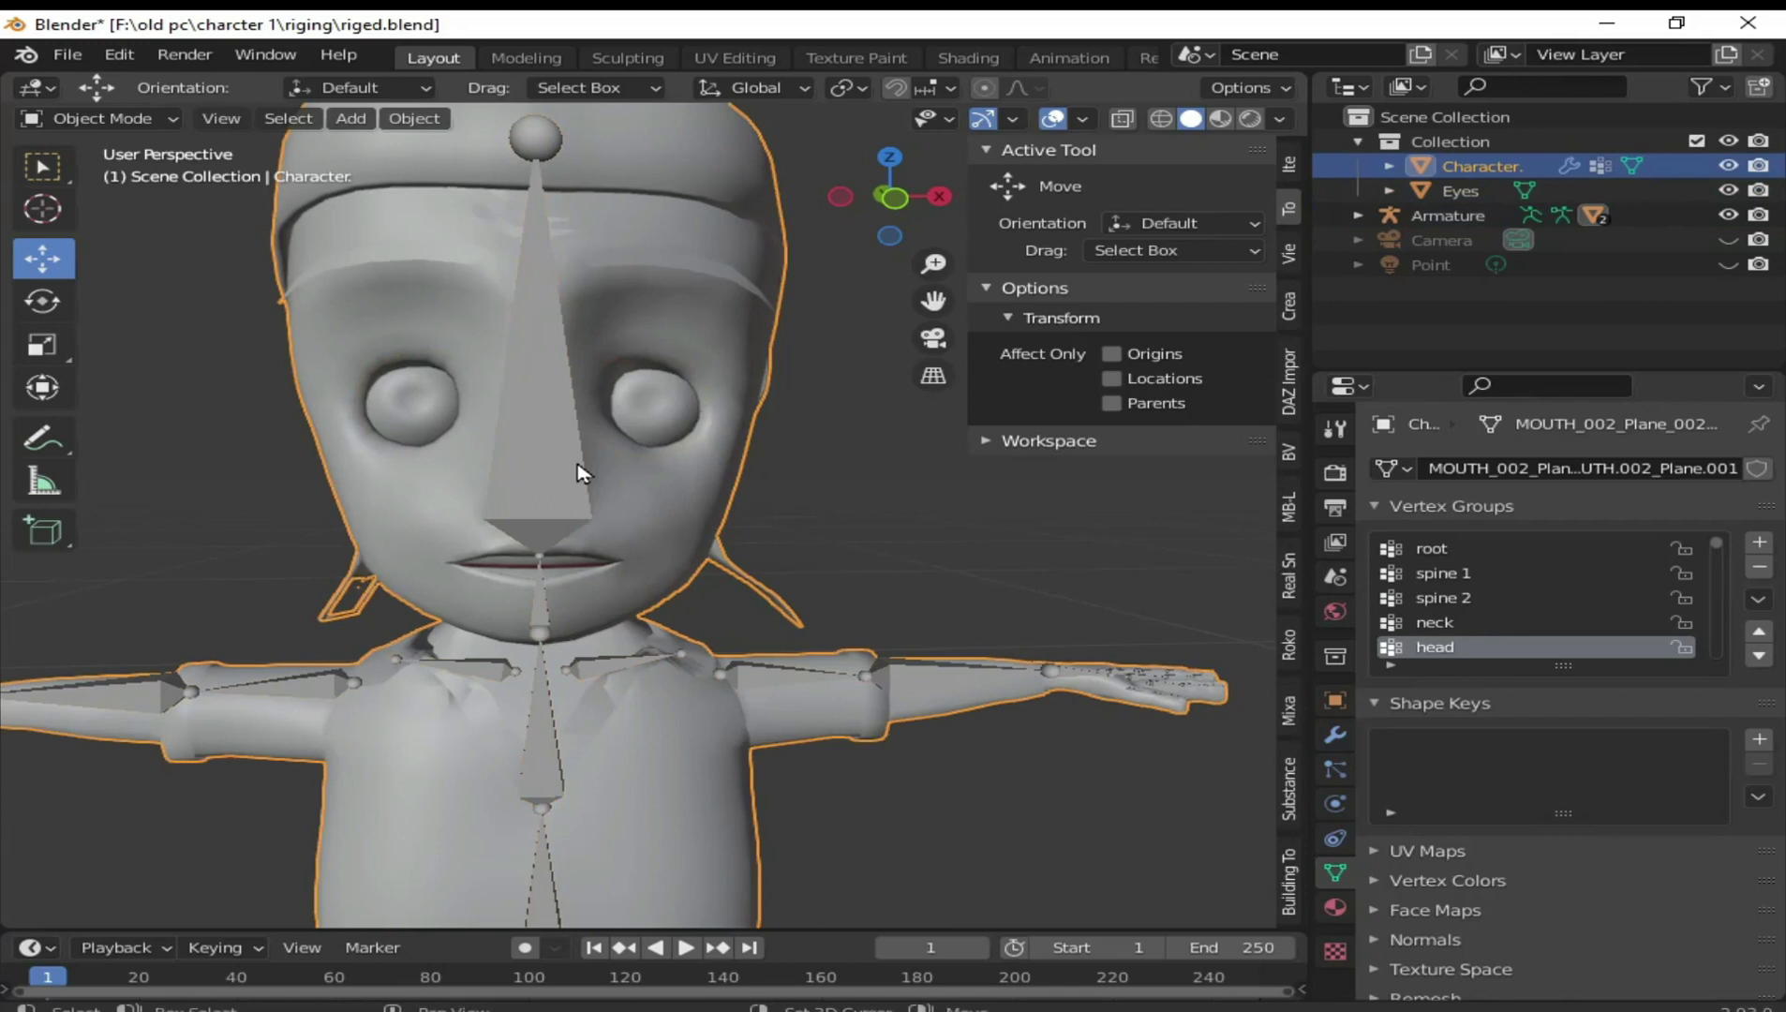
pyautogui.keyDown('shift'); pyautogui.click(576, 473); pyautogui.keyUp('shift')
pyautogui.click(84, 119)
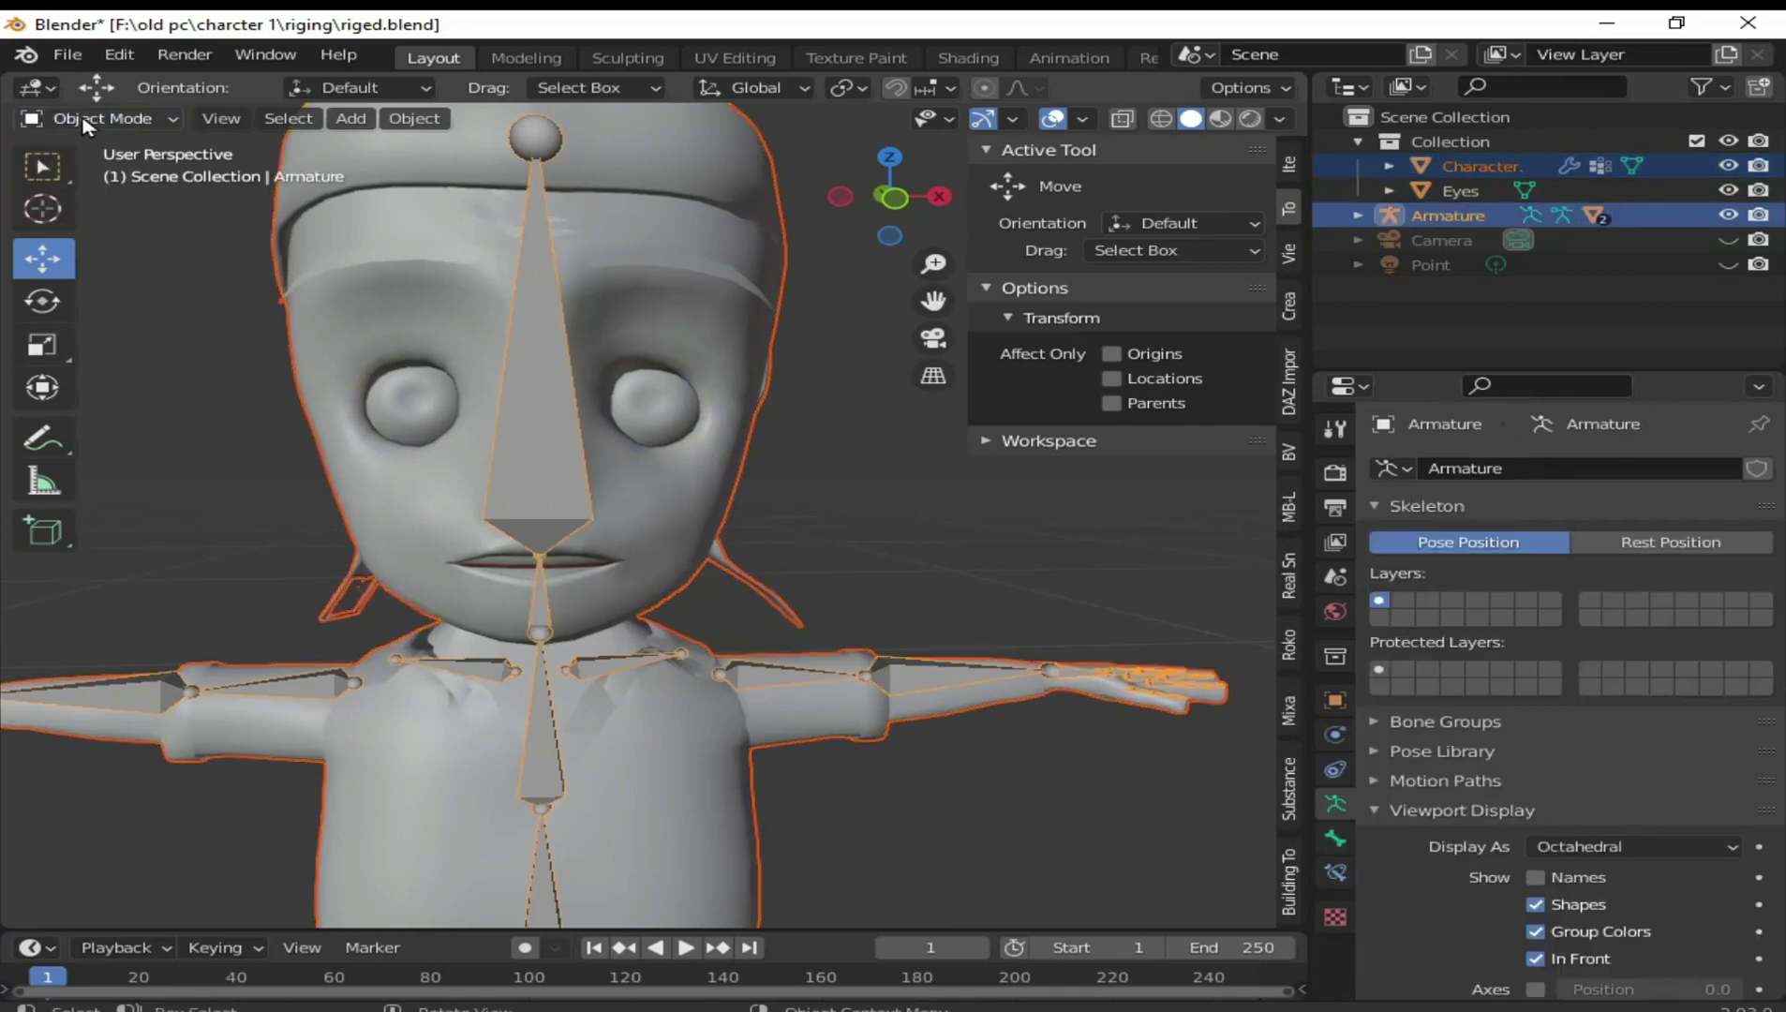
pyautogui.click(546, 436)
pyautogui.keyDown('shift'); pyautogui.click(547, 436); pyautogui.keyUp('shift')
pyautogui.keyDown('shift'); pyautogui.click(658, 506); pyautogui.keyUp('shift')
pyautogui.click(111, 119)
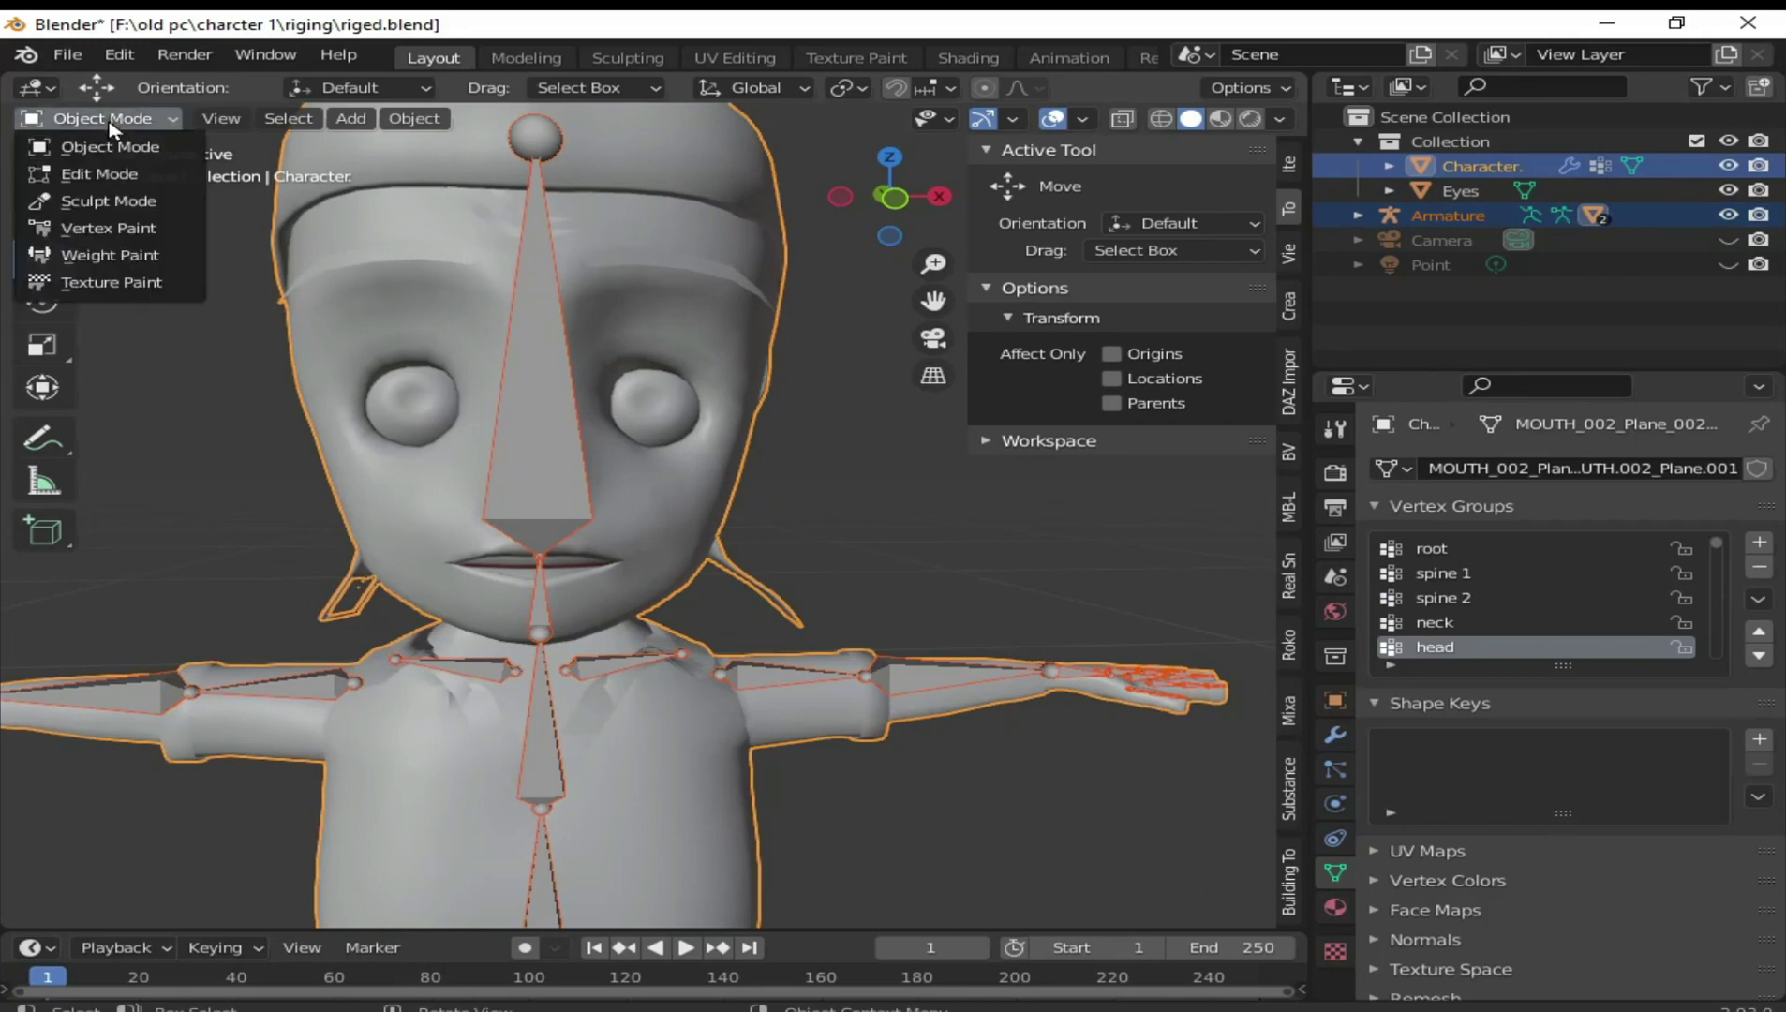
pyautogui.press('Return')
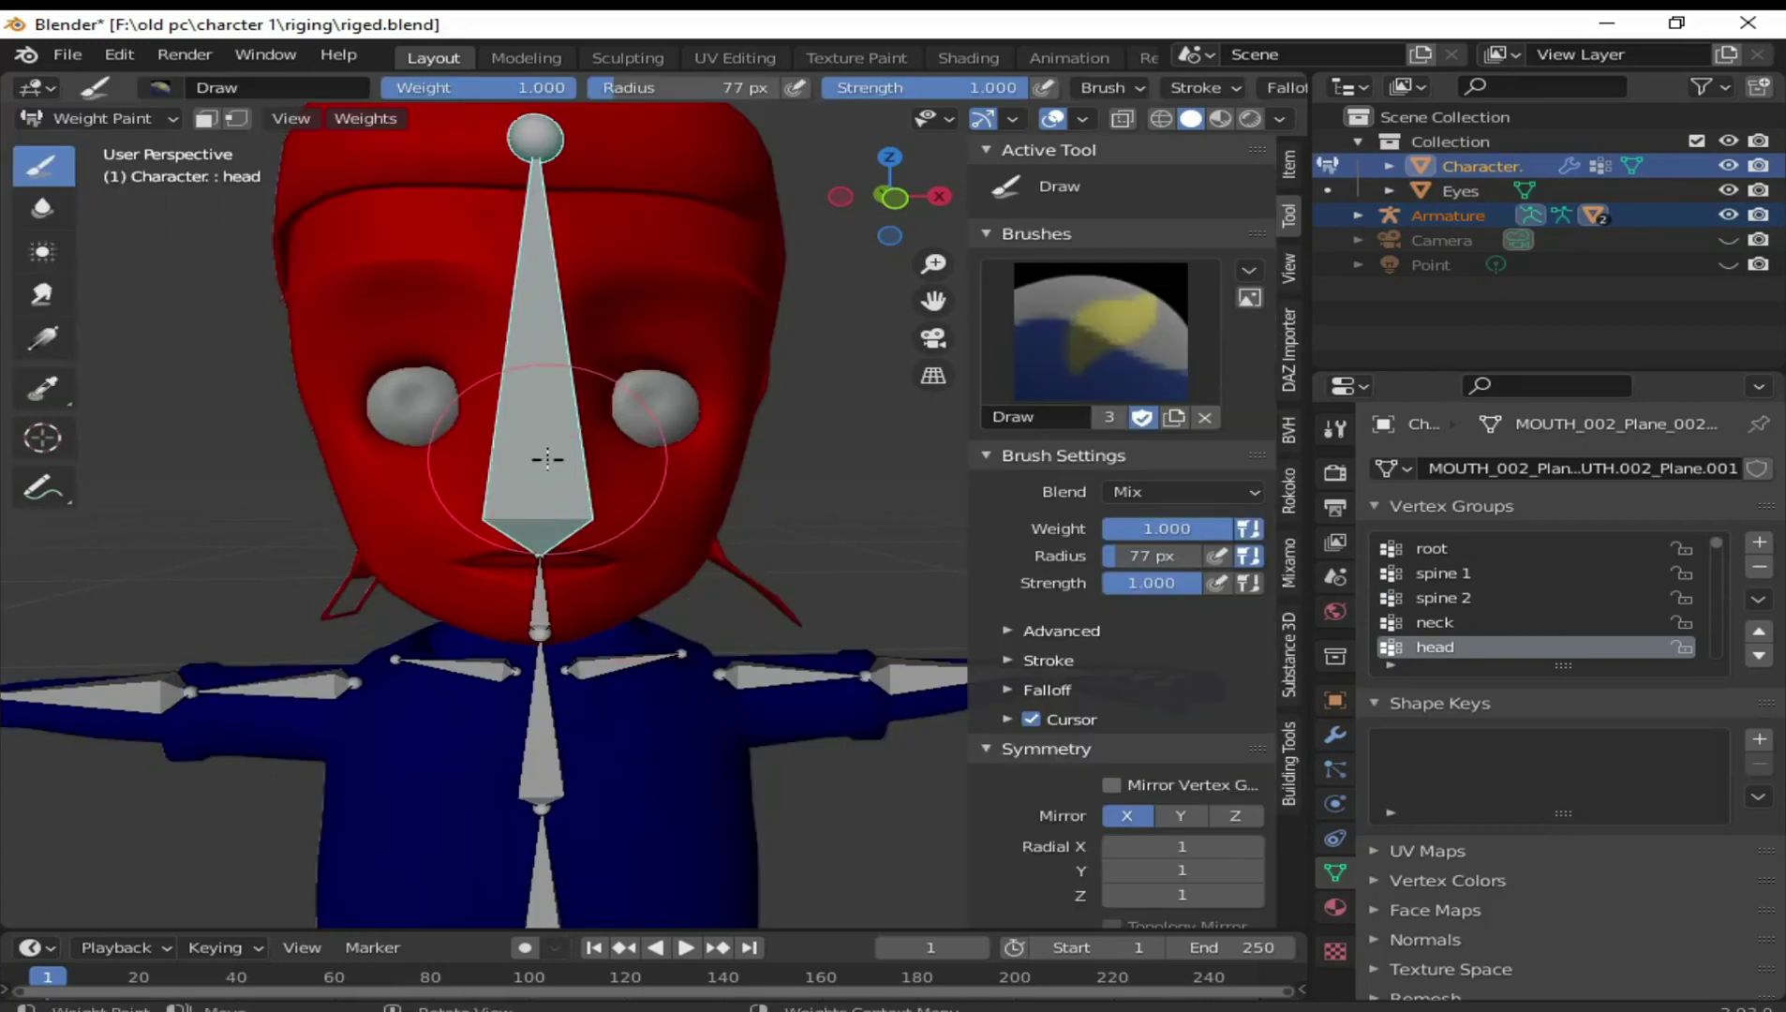
# In Material Preview, rotate the head bone to test the head weights, then cancel
pyautogui.click(1219, 118)
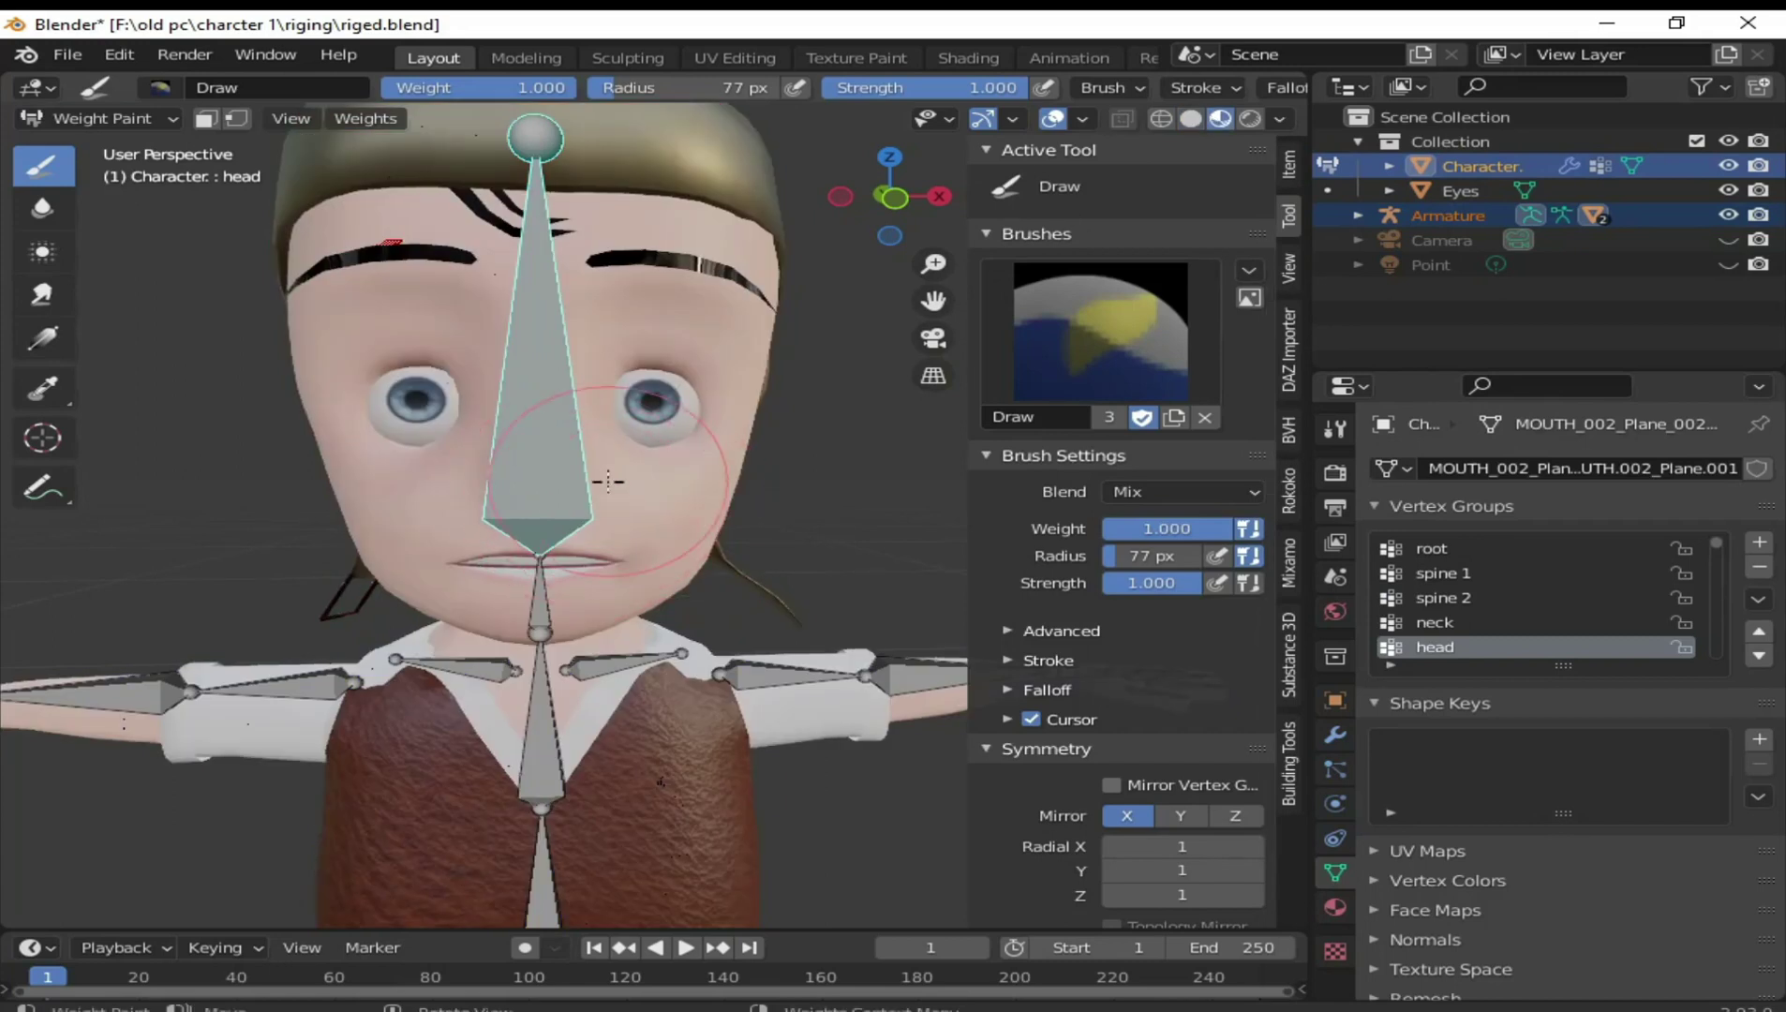
pyautogui.press('r')
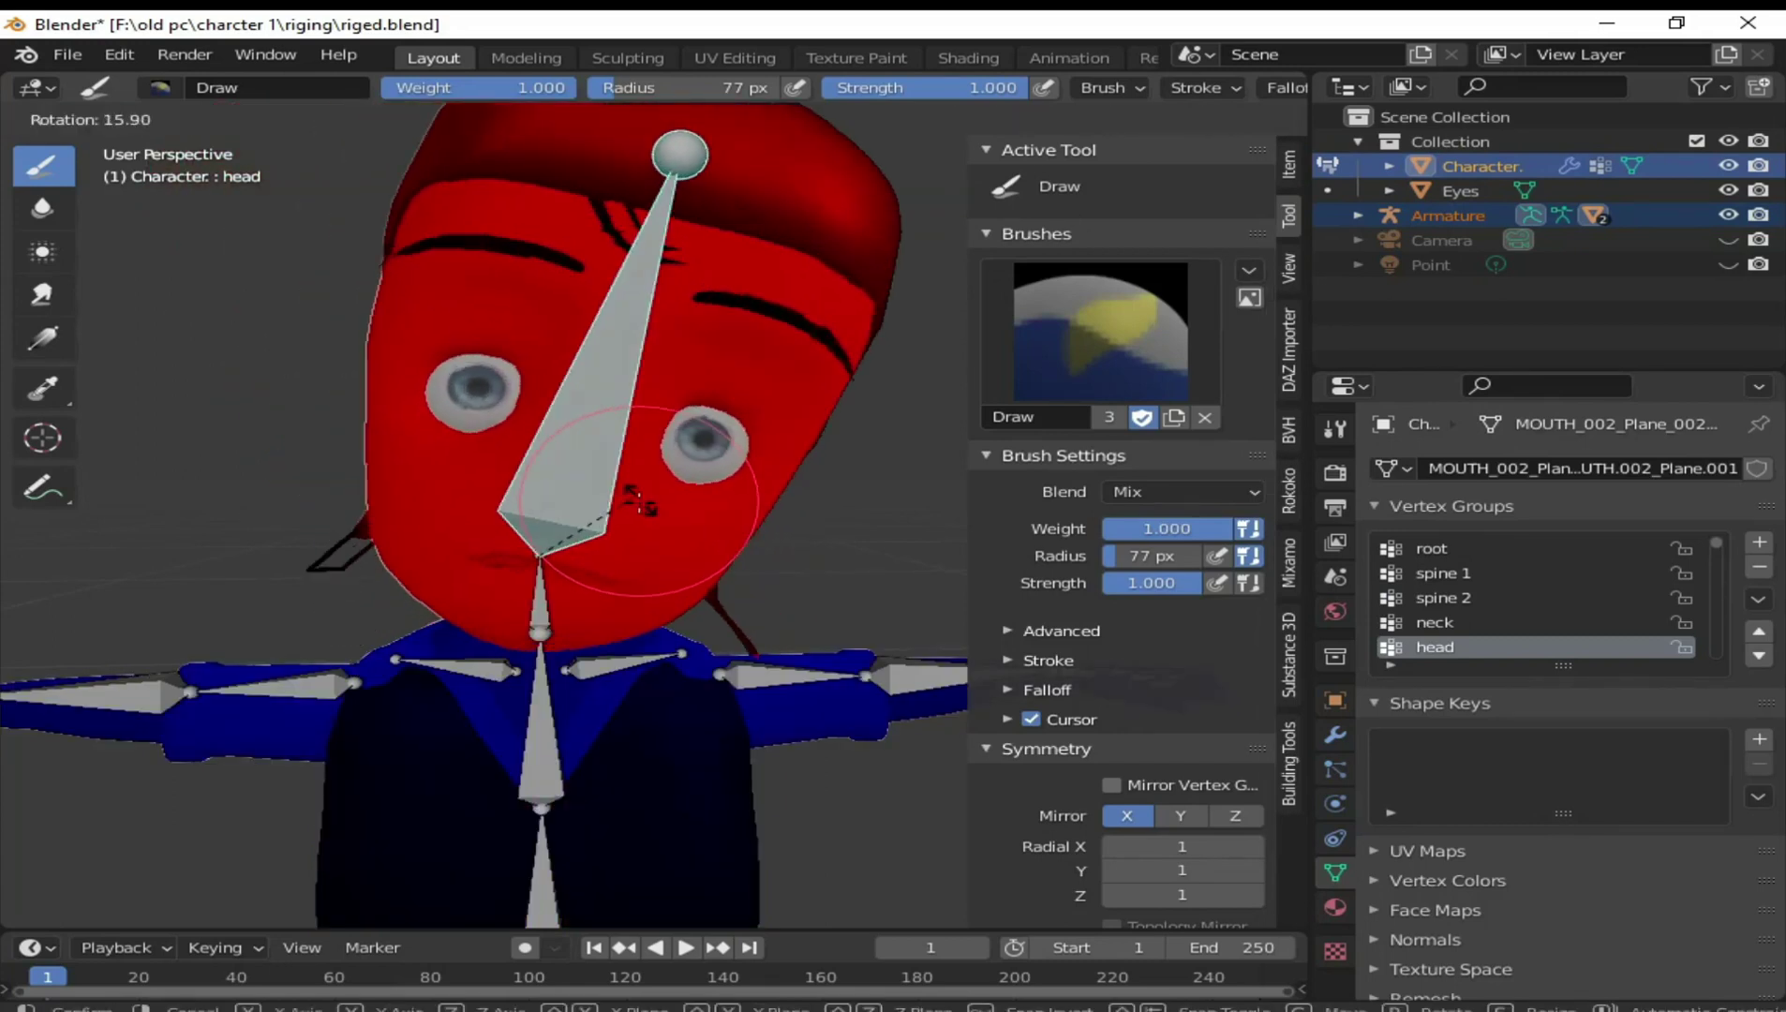
pyautogui.rightClick(596, 440)
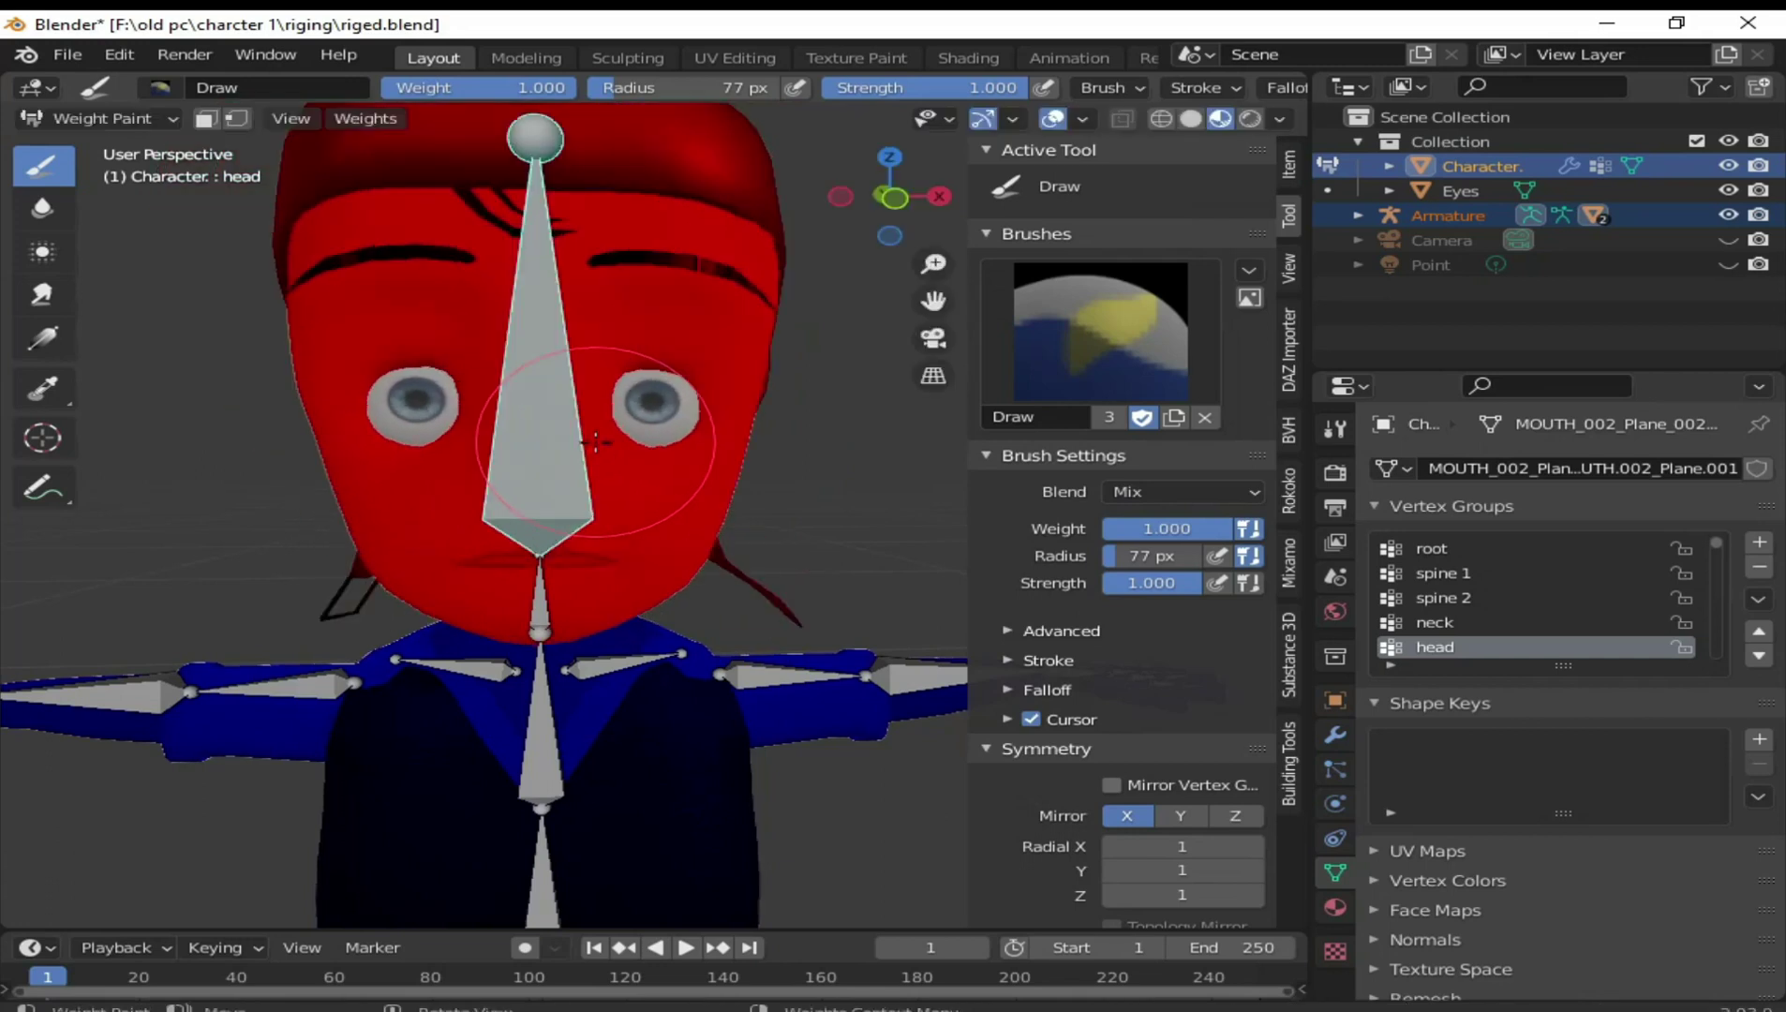
pyautogui.press('r')
pyautogui.press('r')
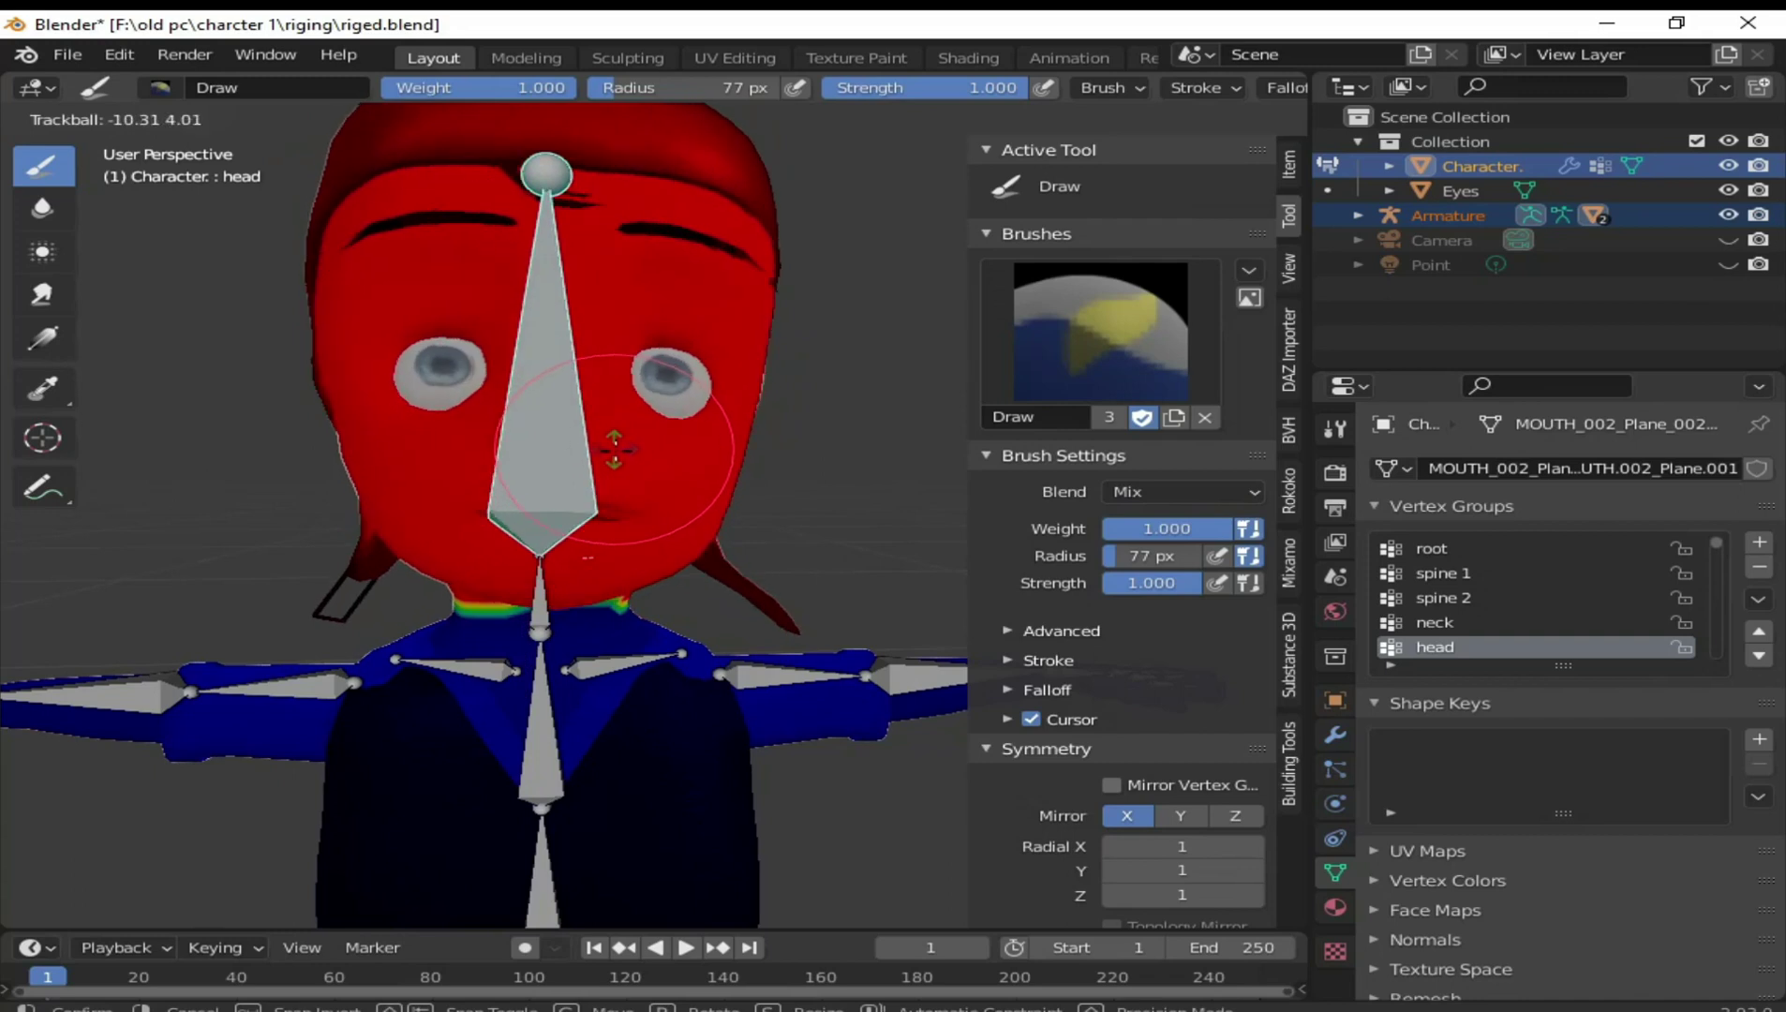
pyautogui.press('Escape')
# Zoom in on the neck and make the neck bone's group the paint target
pyautogui.scroll(-2, 550, 548)
pyautogui.keyDown('shift'); pyautogui.moveTo(550, 548); pyautogui.dragTo(581, 394, button='middle'); pyautogui.keyUp('shift')
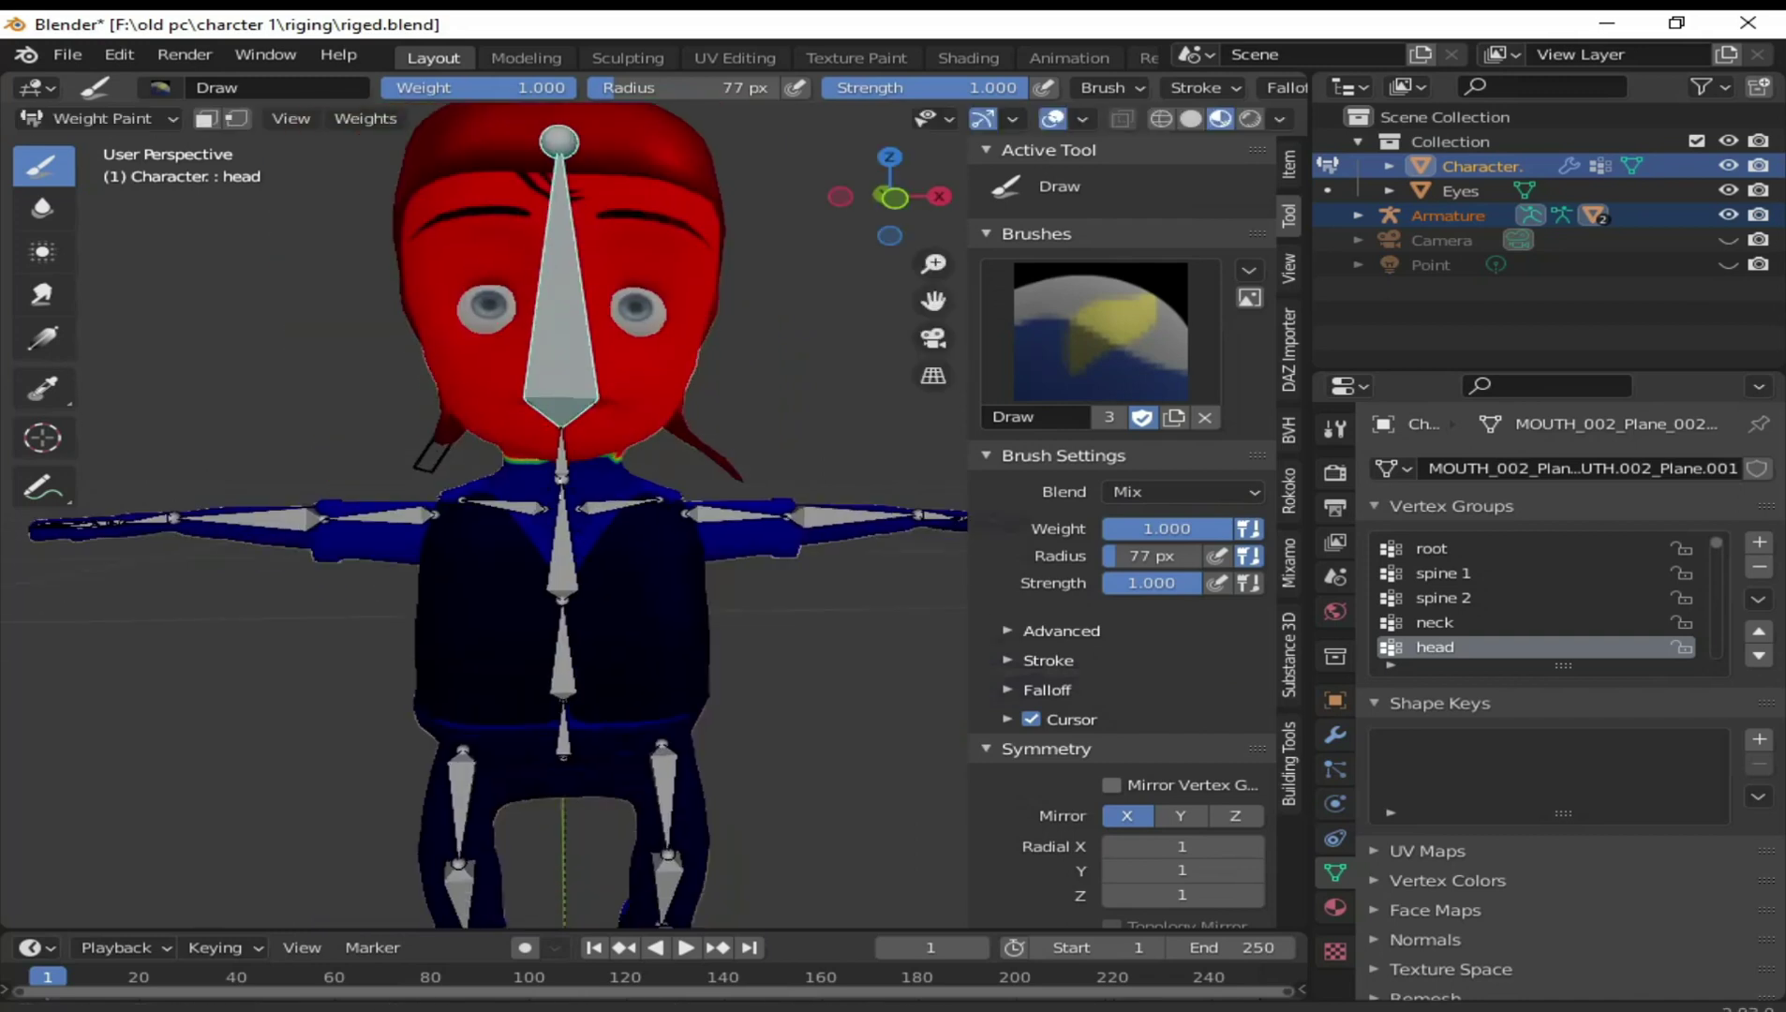
pyautogui.scroll(2, 609, 583)
pyautogui.moveTo(609, 583)
pyautogui.mouseDown(button='middle')
pyautogui.moveTo(647, 562)
pyautogui.moveTo(525, 506)
pyautogui.moveTo(544, 596)
pyautogui.mouseUp(button='middle')
pyautogui.scroll(4, 629, 553)
pyautogui.keyDown('ctrl'); pyautogui.click(495, 493); pyautogui.keyUp('ctrl')
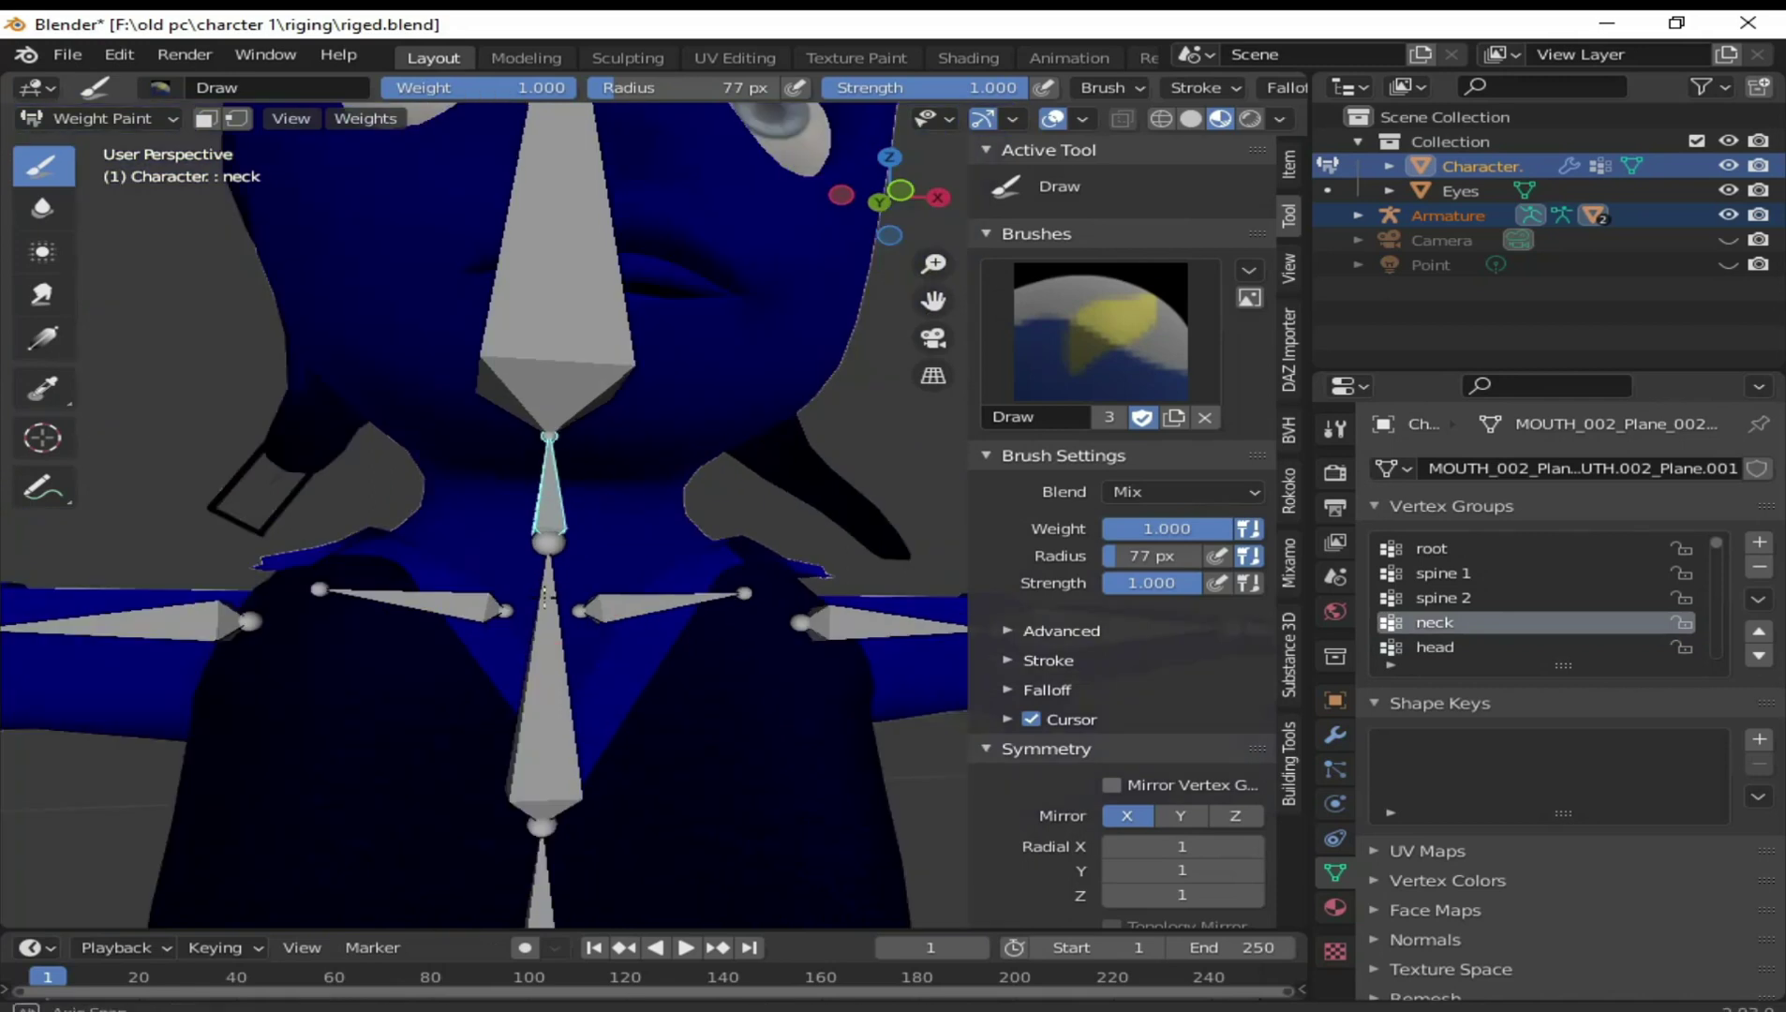
pyautogui.scroll(2, 545, 619)
pyautogui.scroll(1, 544, 572)
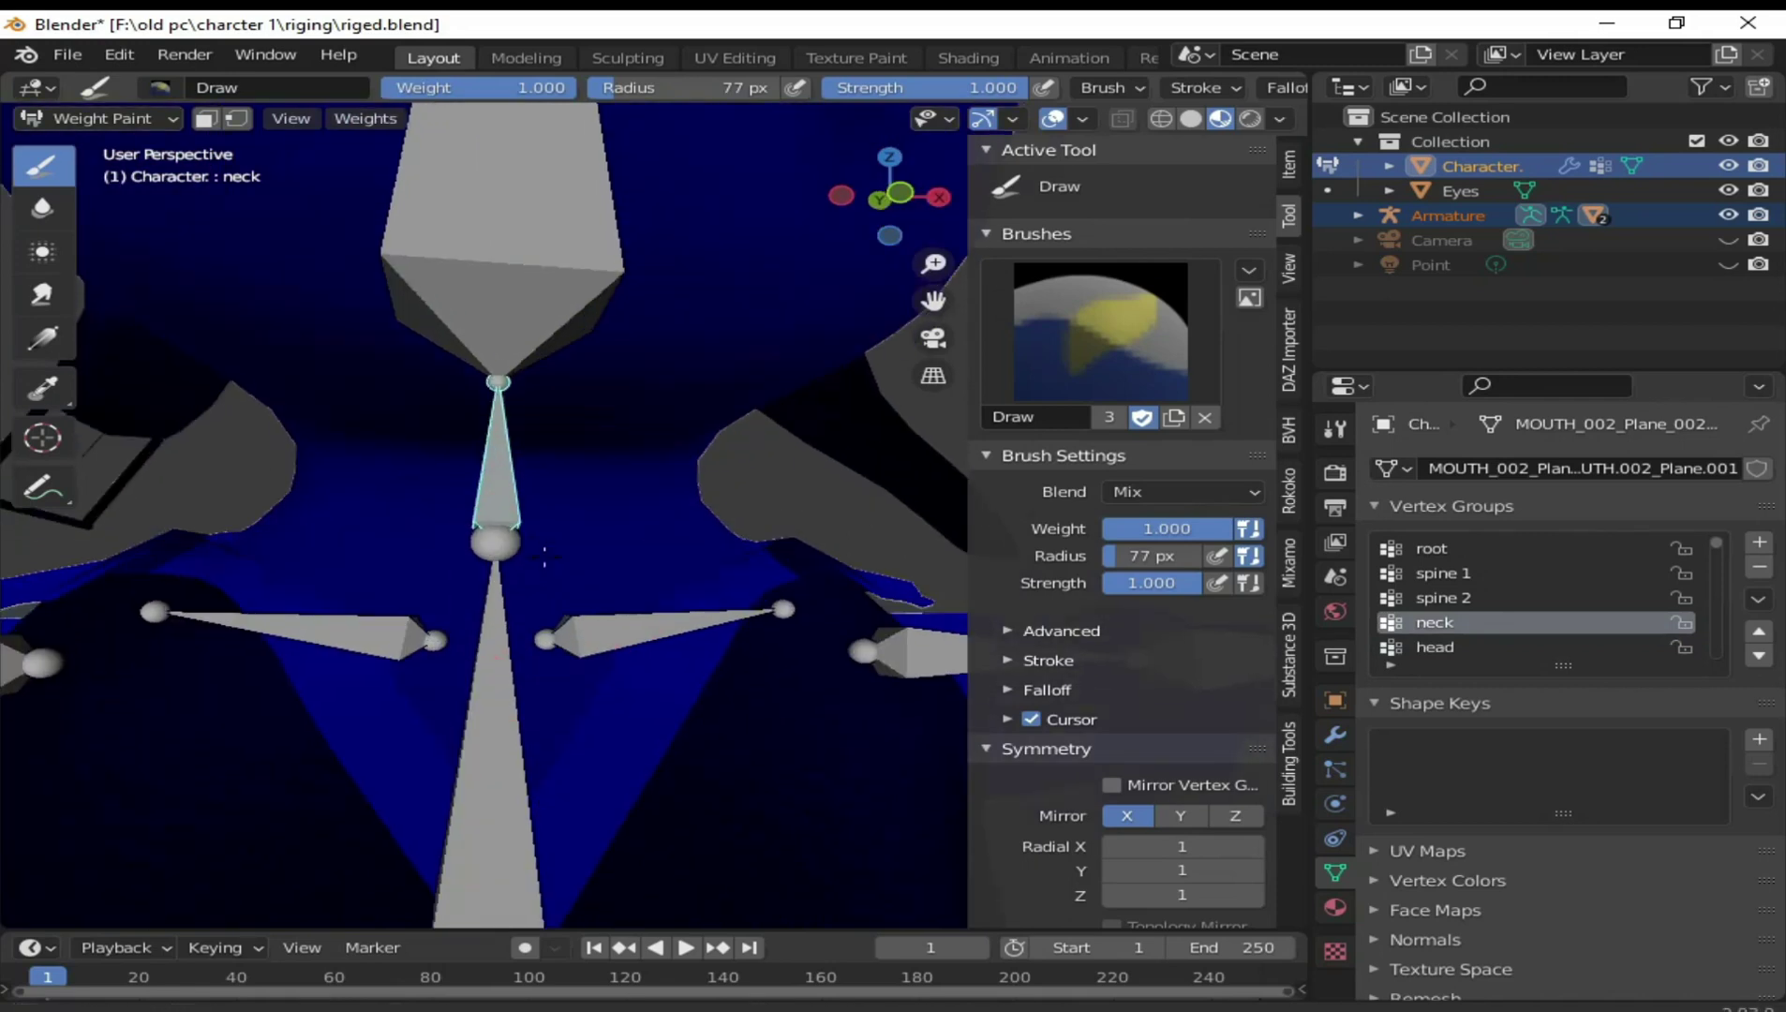
pyautogui.scroll(1, 544, 557)
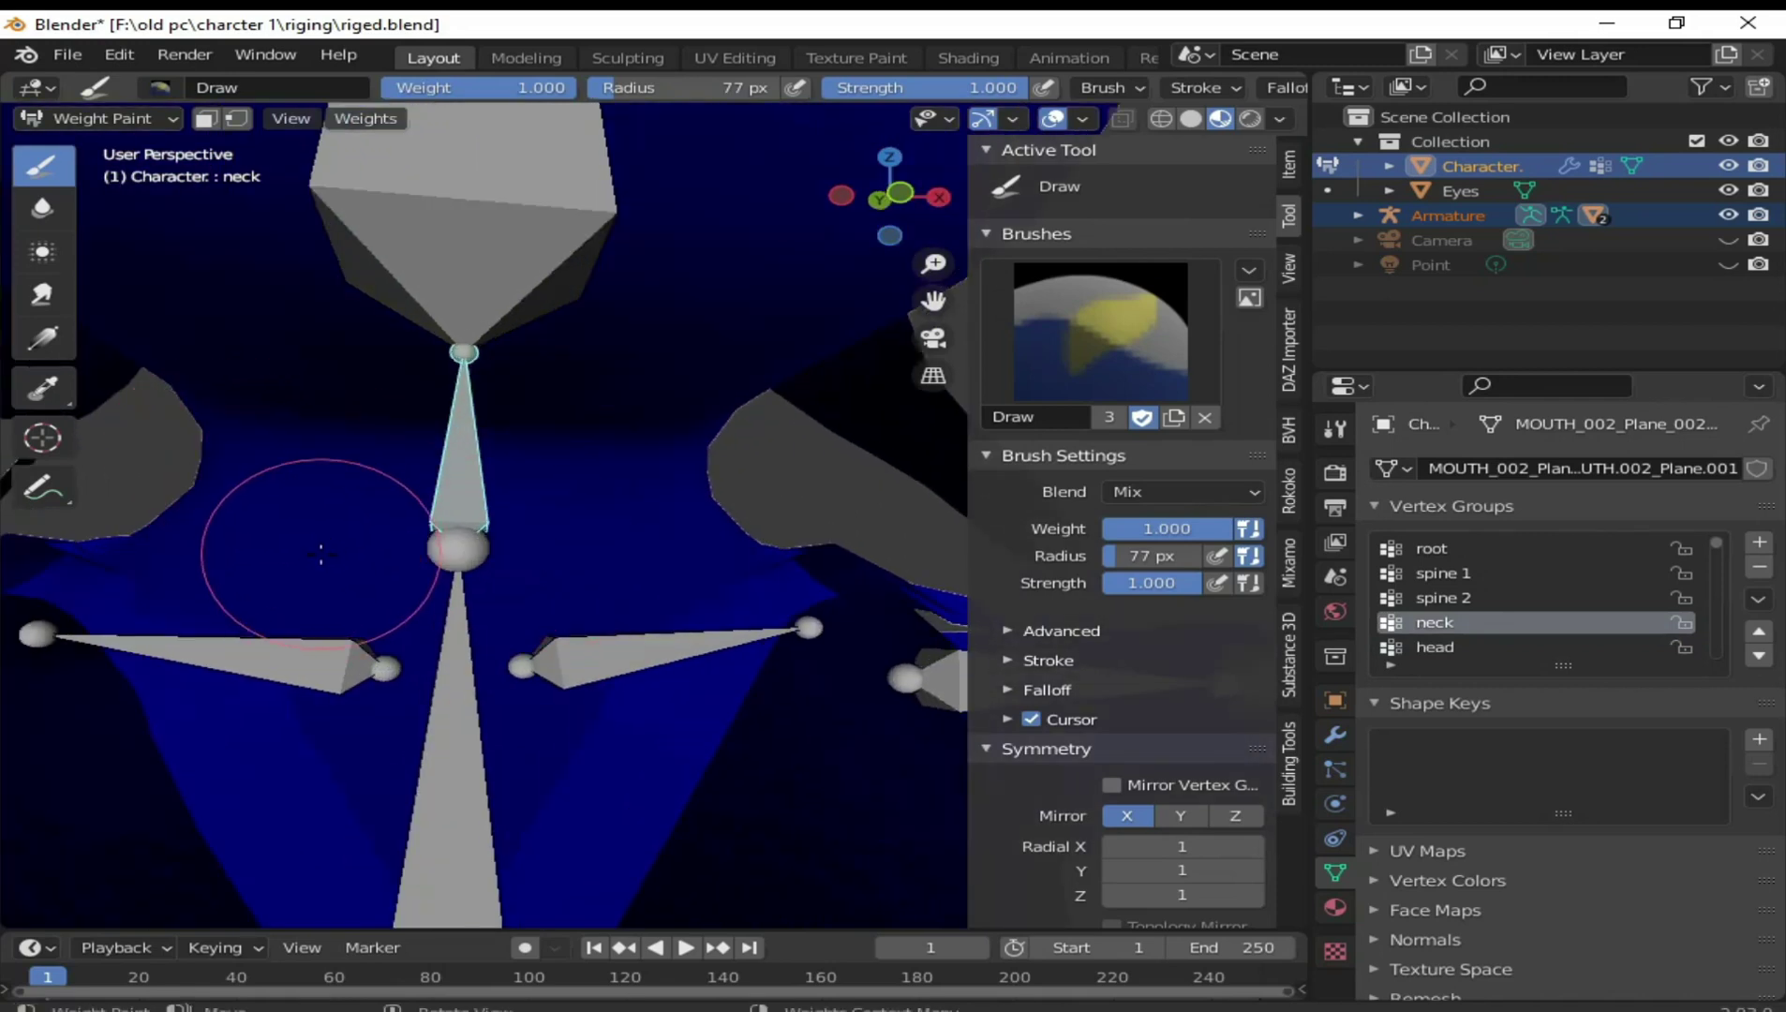
# Set the brush radius to 27 px and paint a full-weight band across the neck
pyautogui.press('f')
pyautogui.click(281, 534)
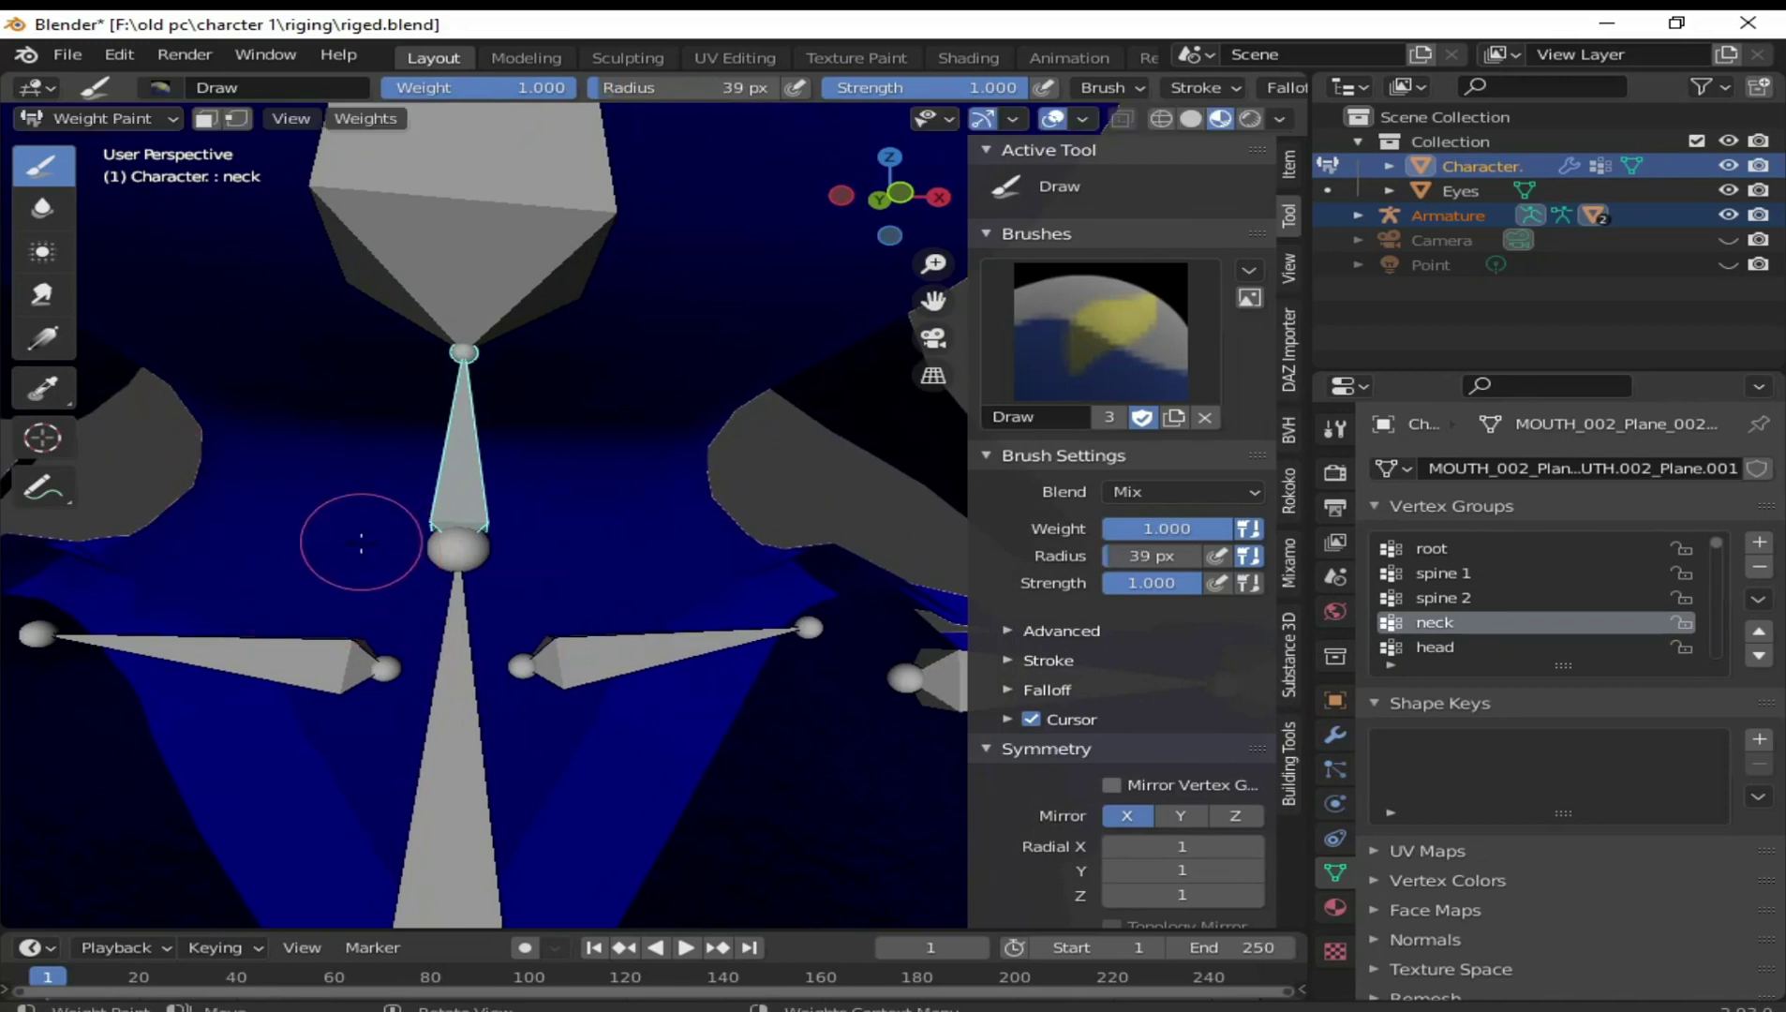
pyautogui.press('f')
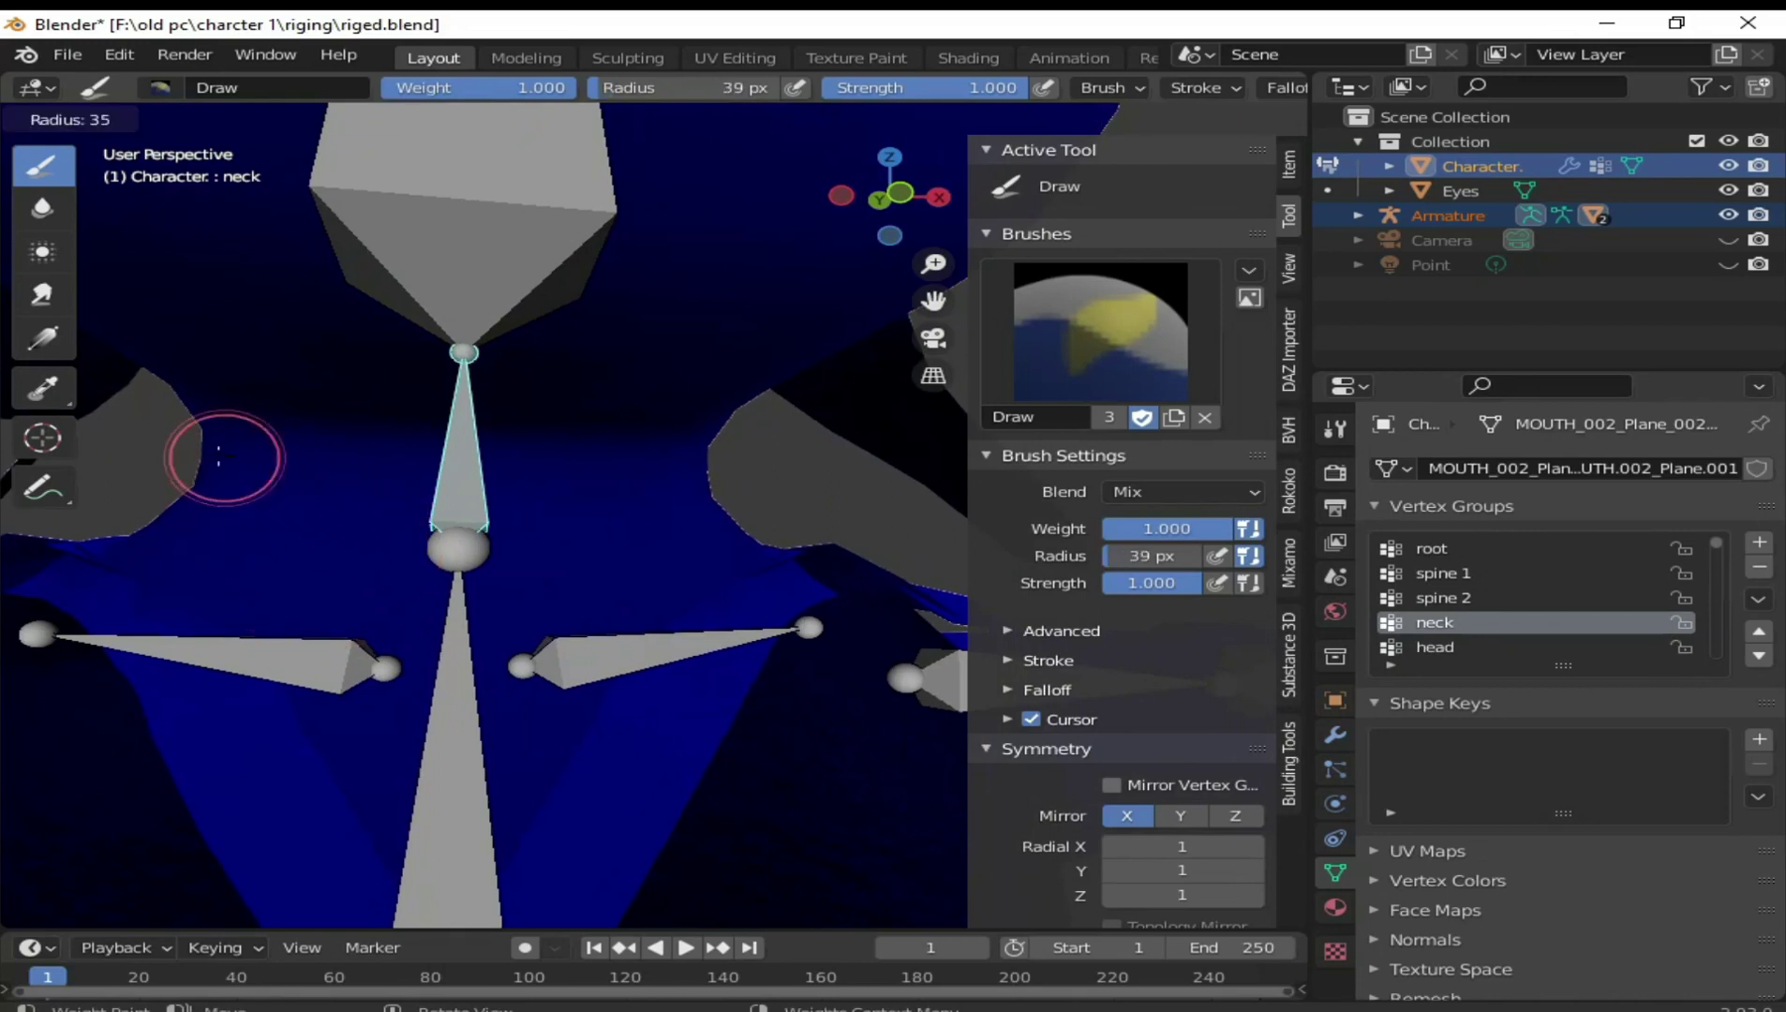
pyautogui.click(266, 457)
pyautogui.click(218, 440)
pyautogui.moveTo(218, 440); pyautogui.dragTo(720, 486)
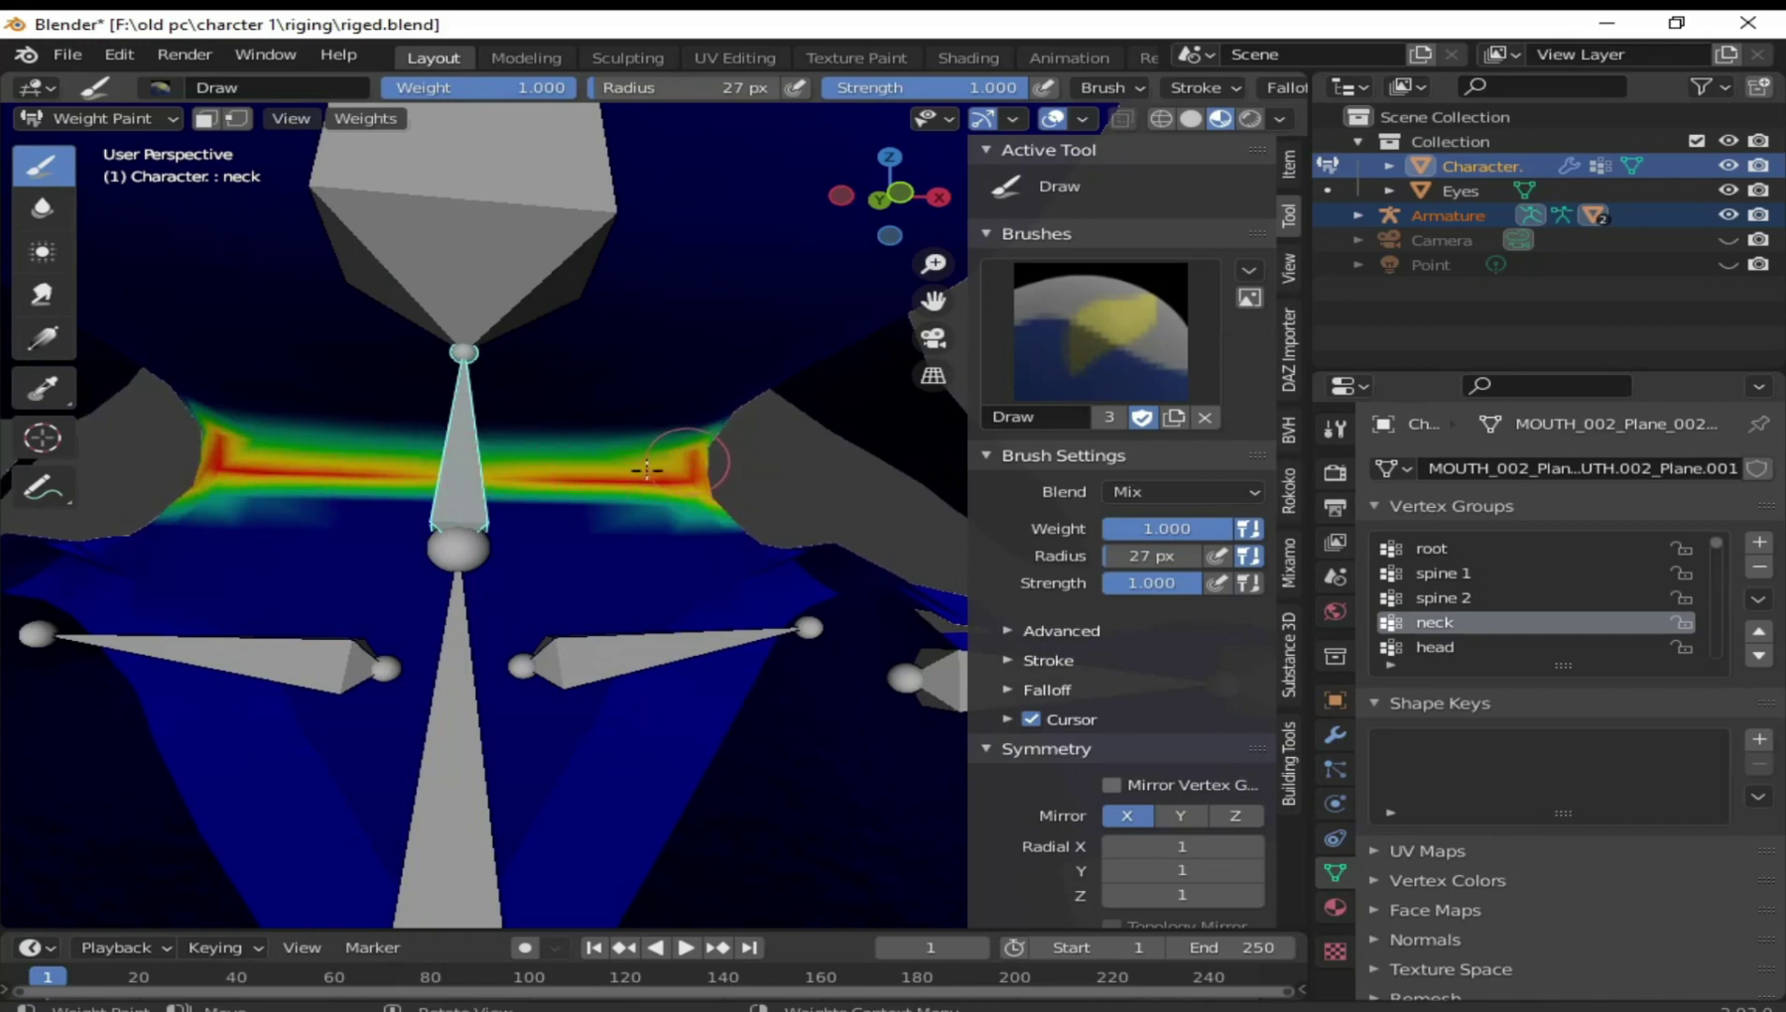
pyautogui.moveTo(477, 475); pyautogui.dragTo(273, 479)
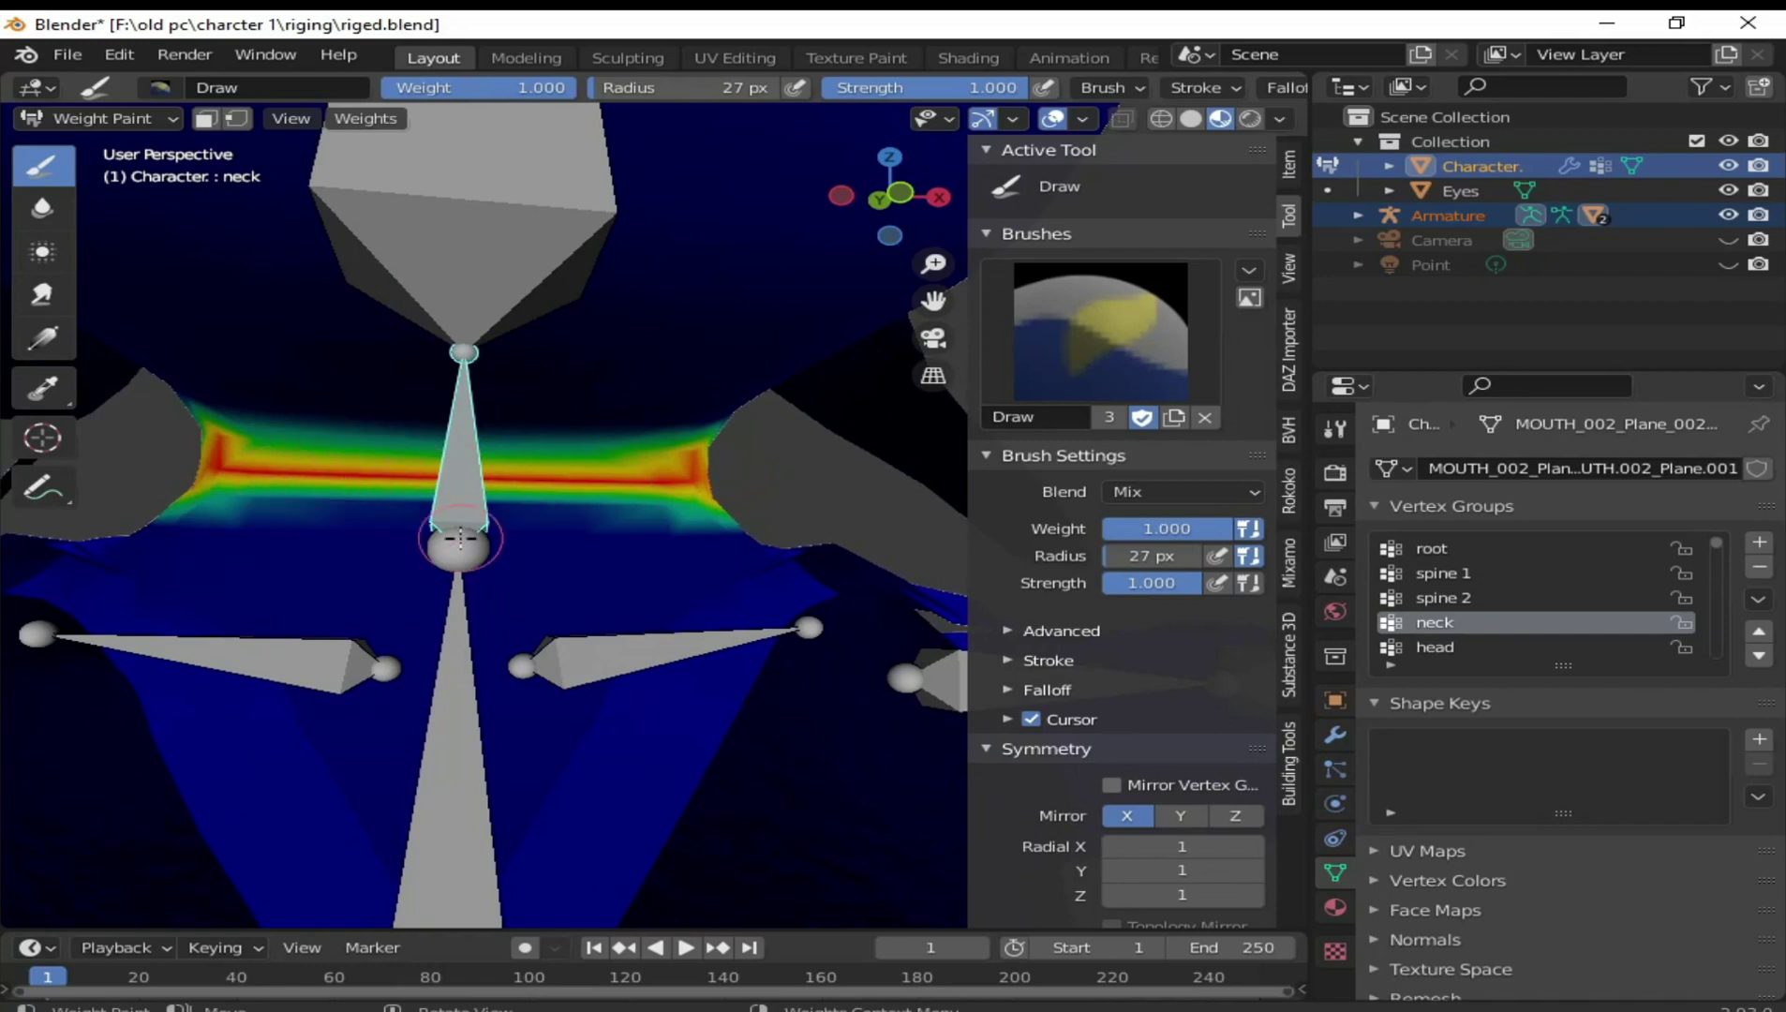
pyautogui.rightClick(618, 605)
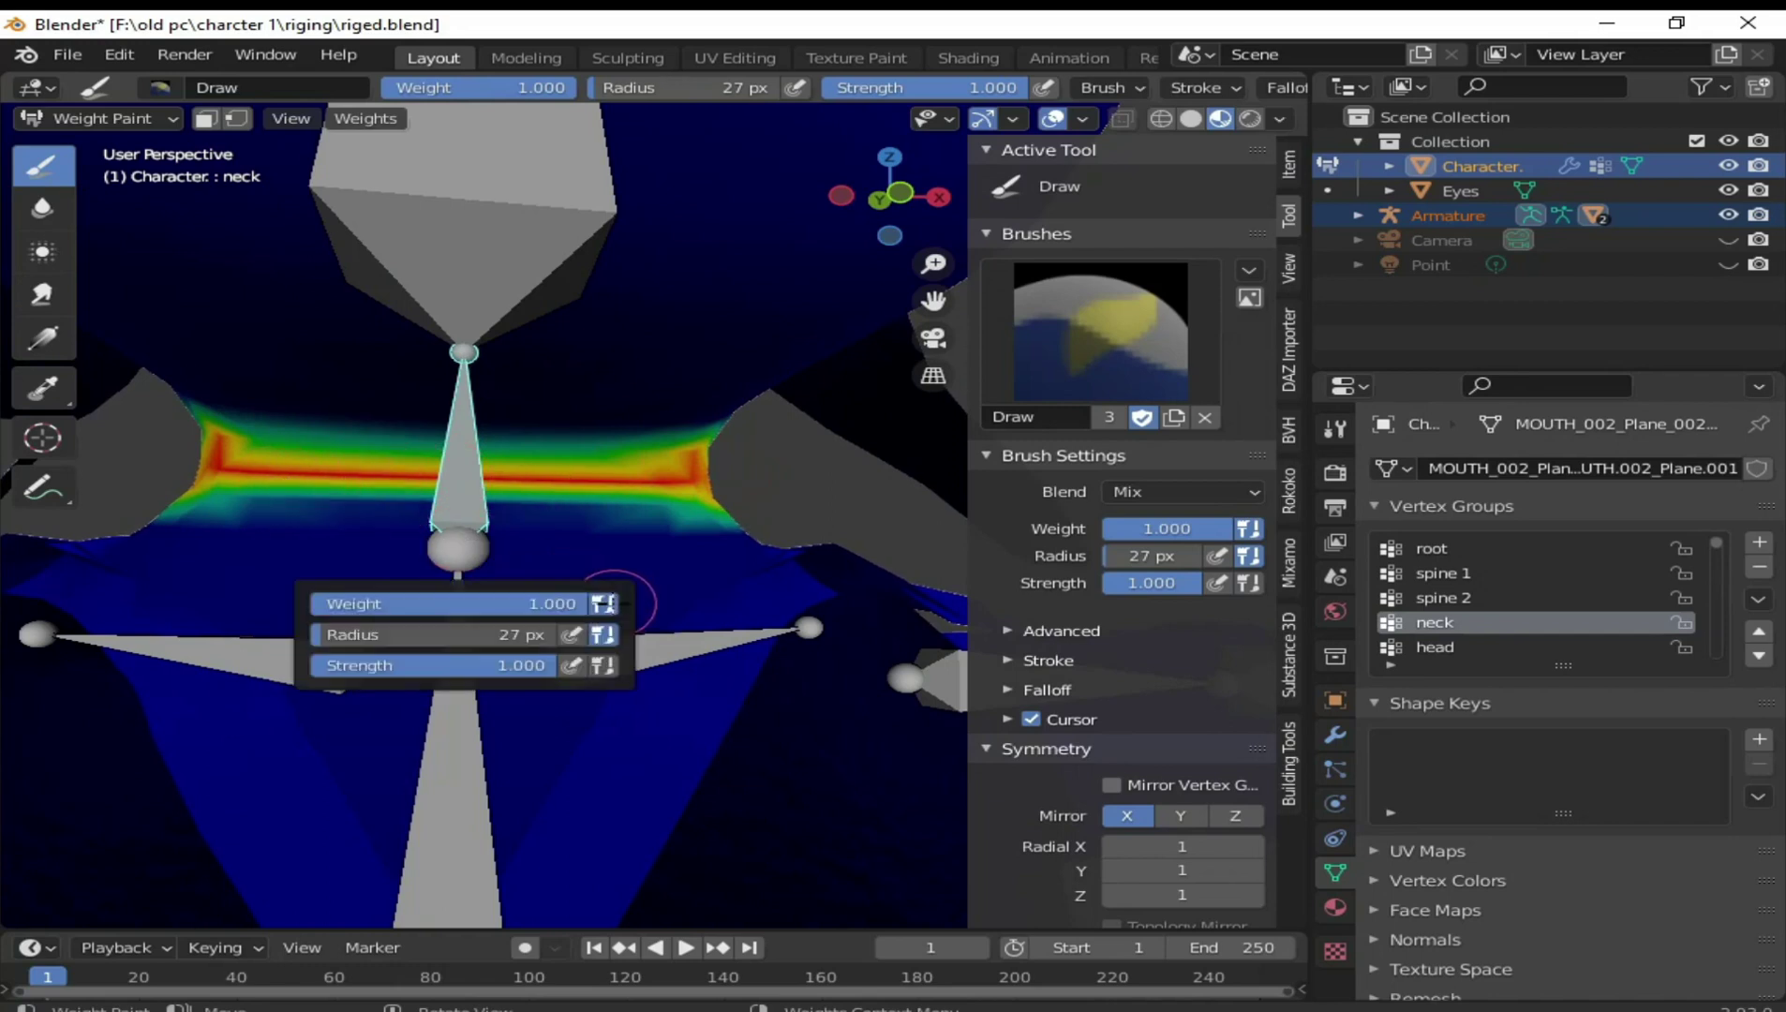
# Rotate the neck bone twice to test the neck deformation, cancelling each time
pyautogui.moveTo(685, 537)
pyautogui.mouseDown(button='middle')
pyautogui.moveTo(657, 612)
pyautogui.moveTo(617, 583)
pyautogui.mouseUp(button='middle')
pyautogui.scroll(-3, 658, 612)
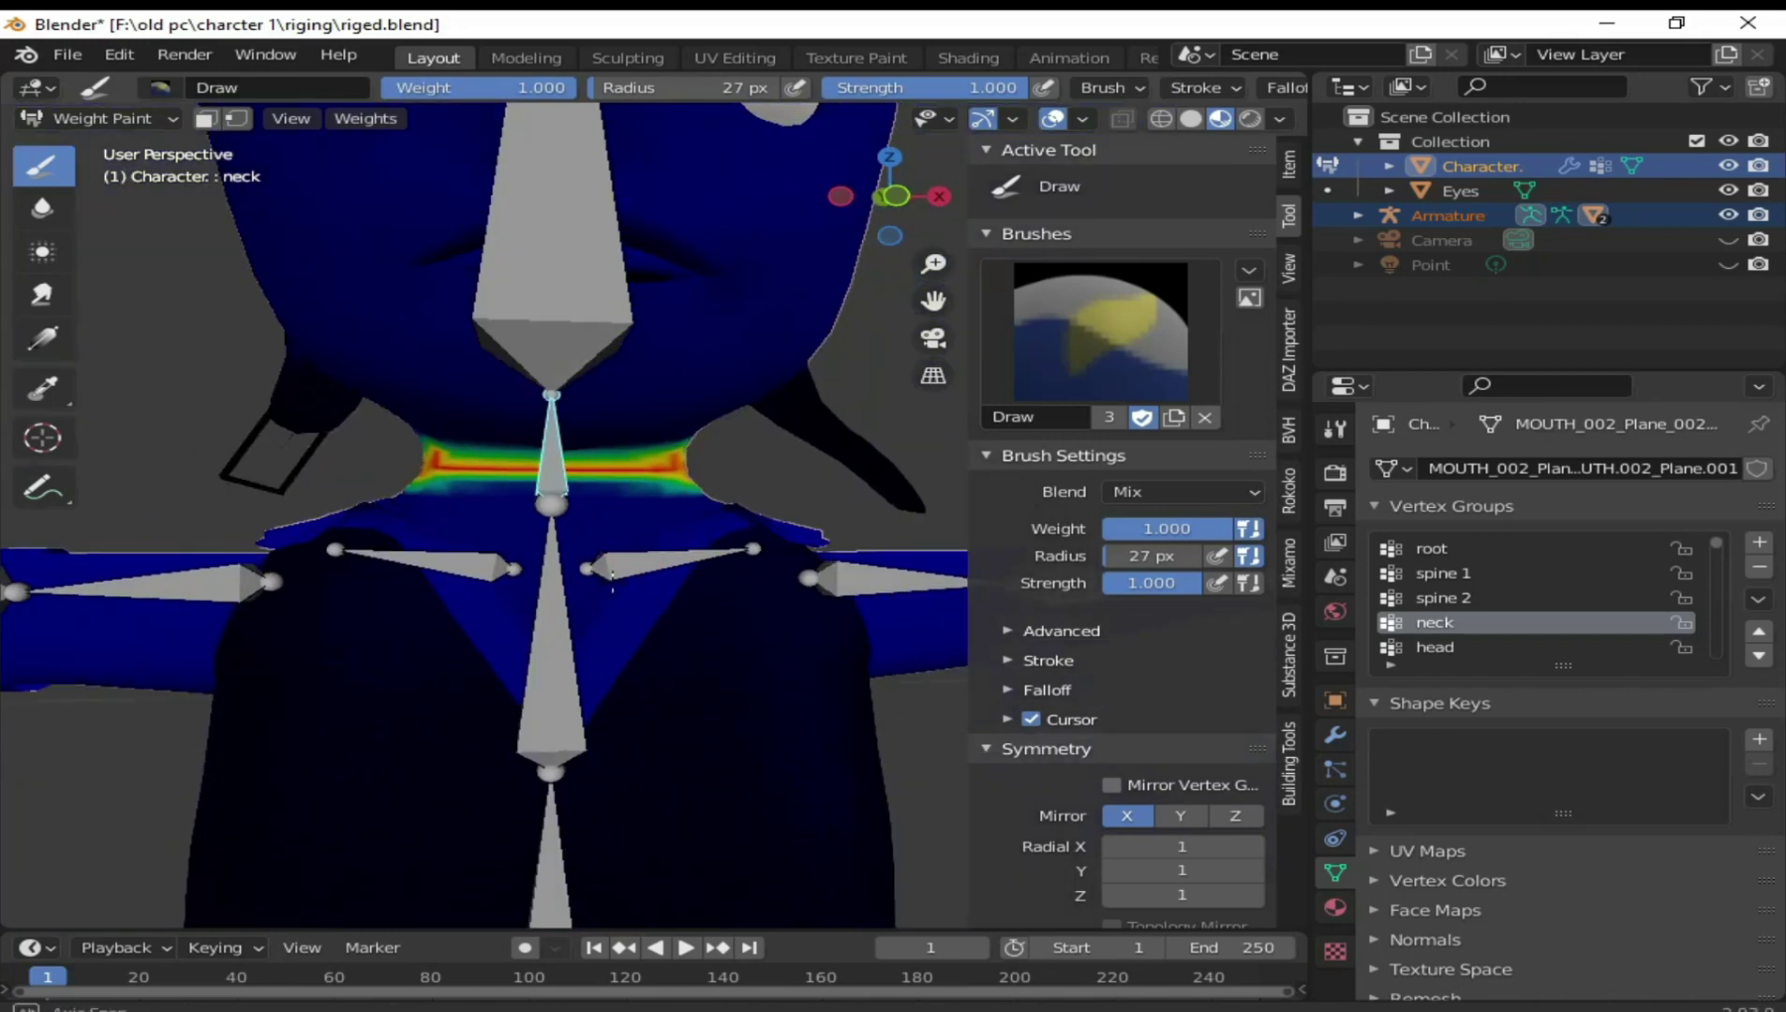
pyautogui.press('r')
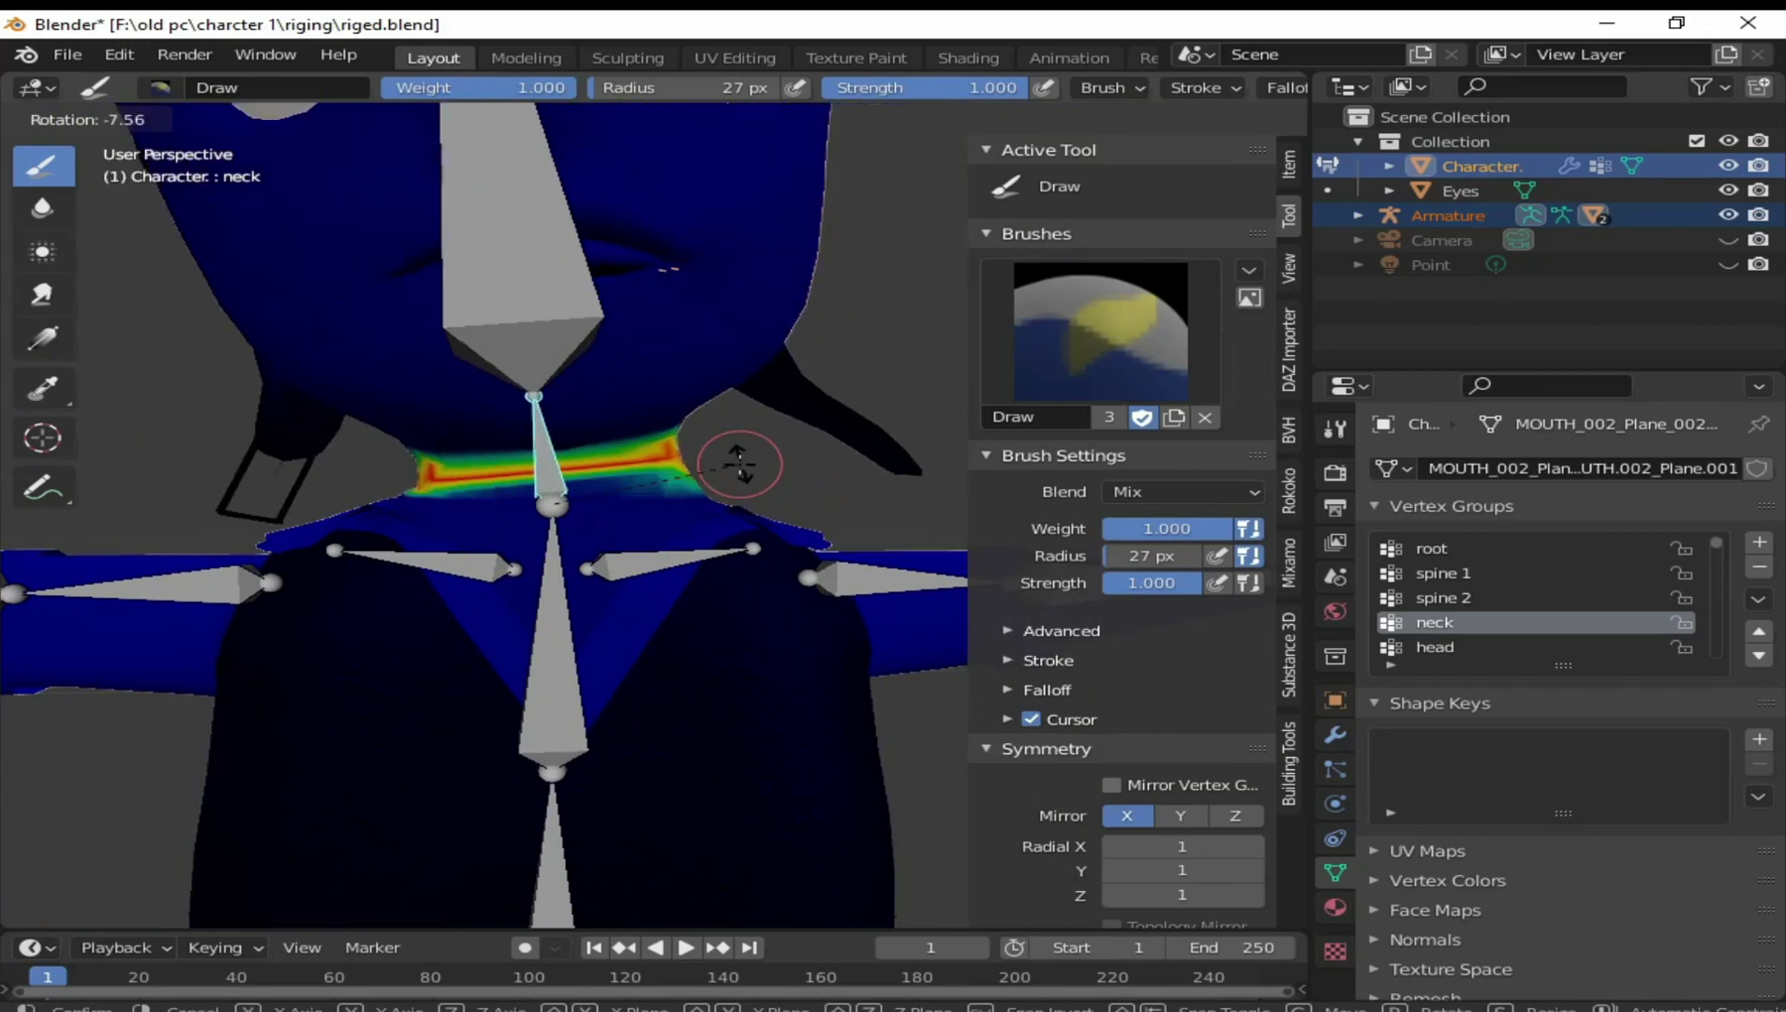
pyautogui.rightClick(738, 471)
pyautogui.scroll(-2, 738, 471)
pyautogui.press('r')
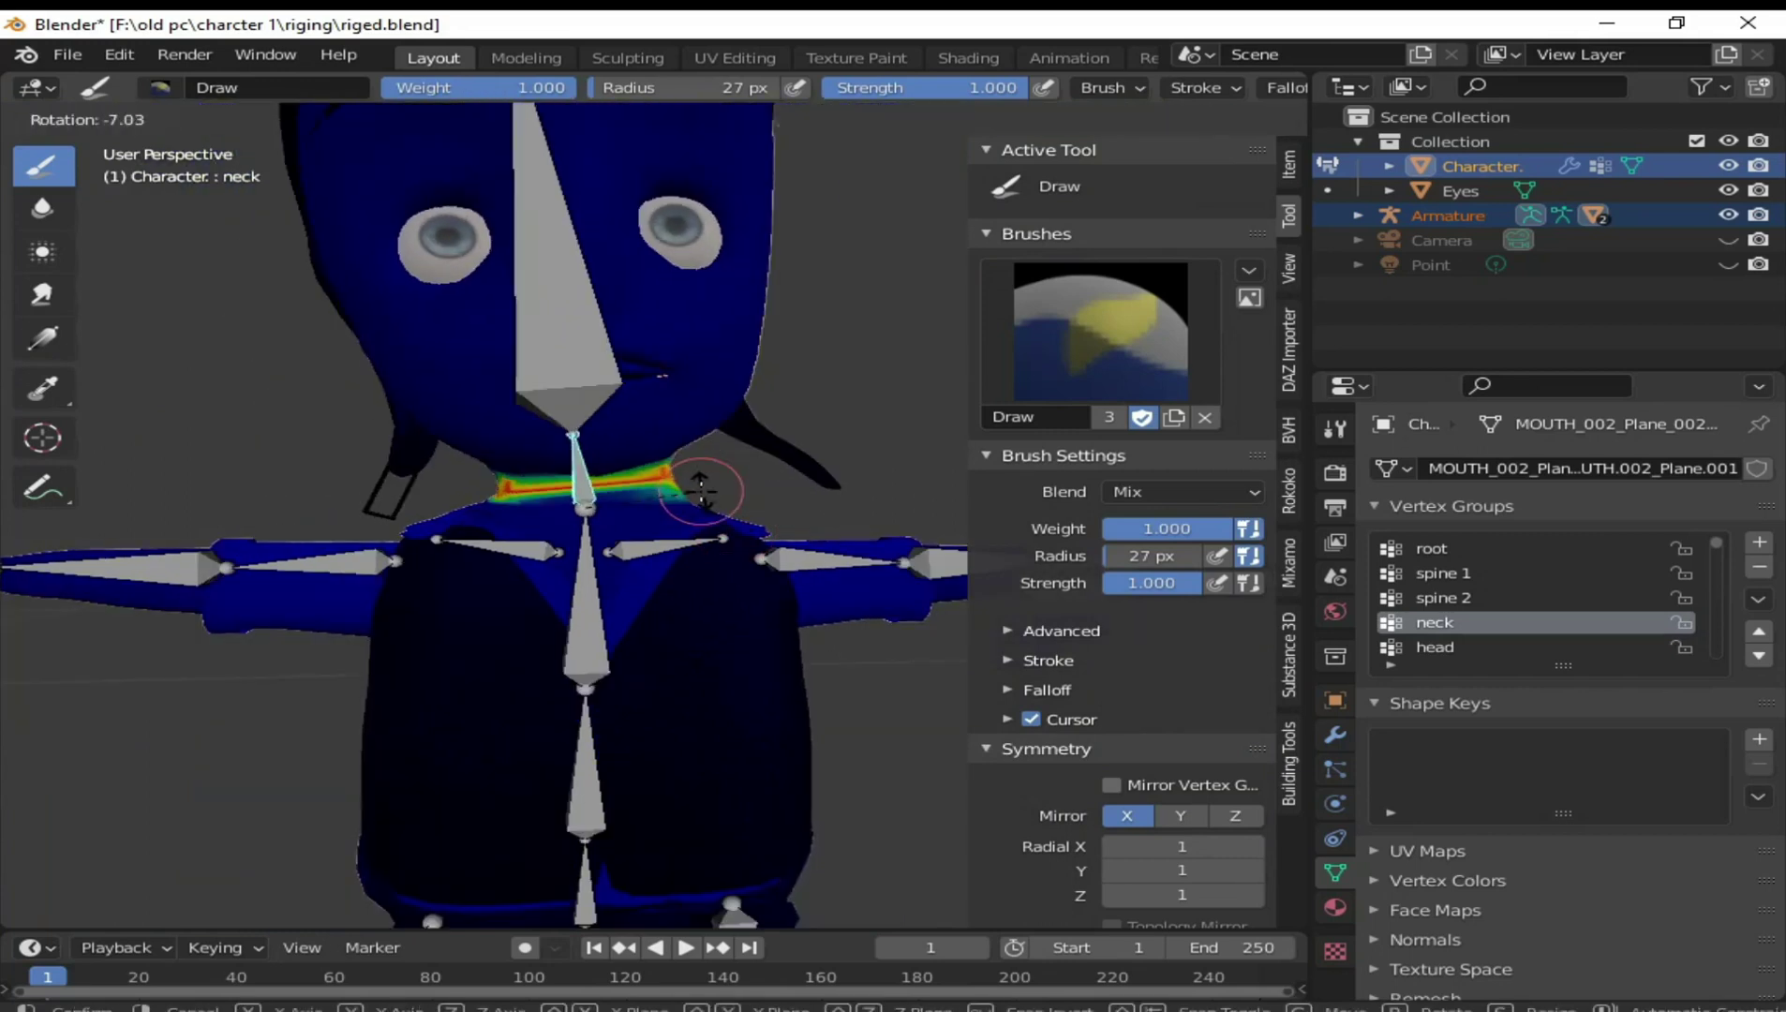
pyautogui.rightClick(712, 492)
# Make the shder L shoulder group the paint target
pyautogui.scroll(3, 722, 590)
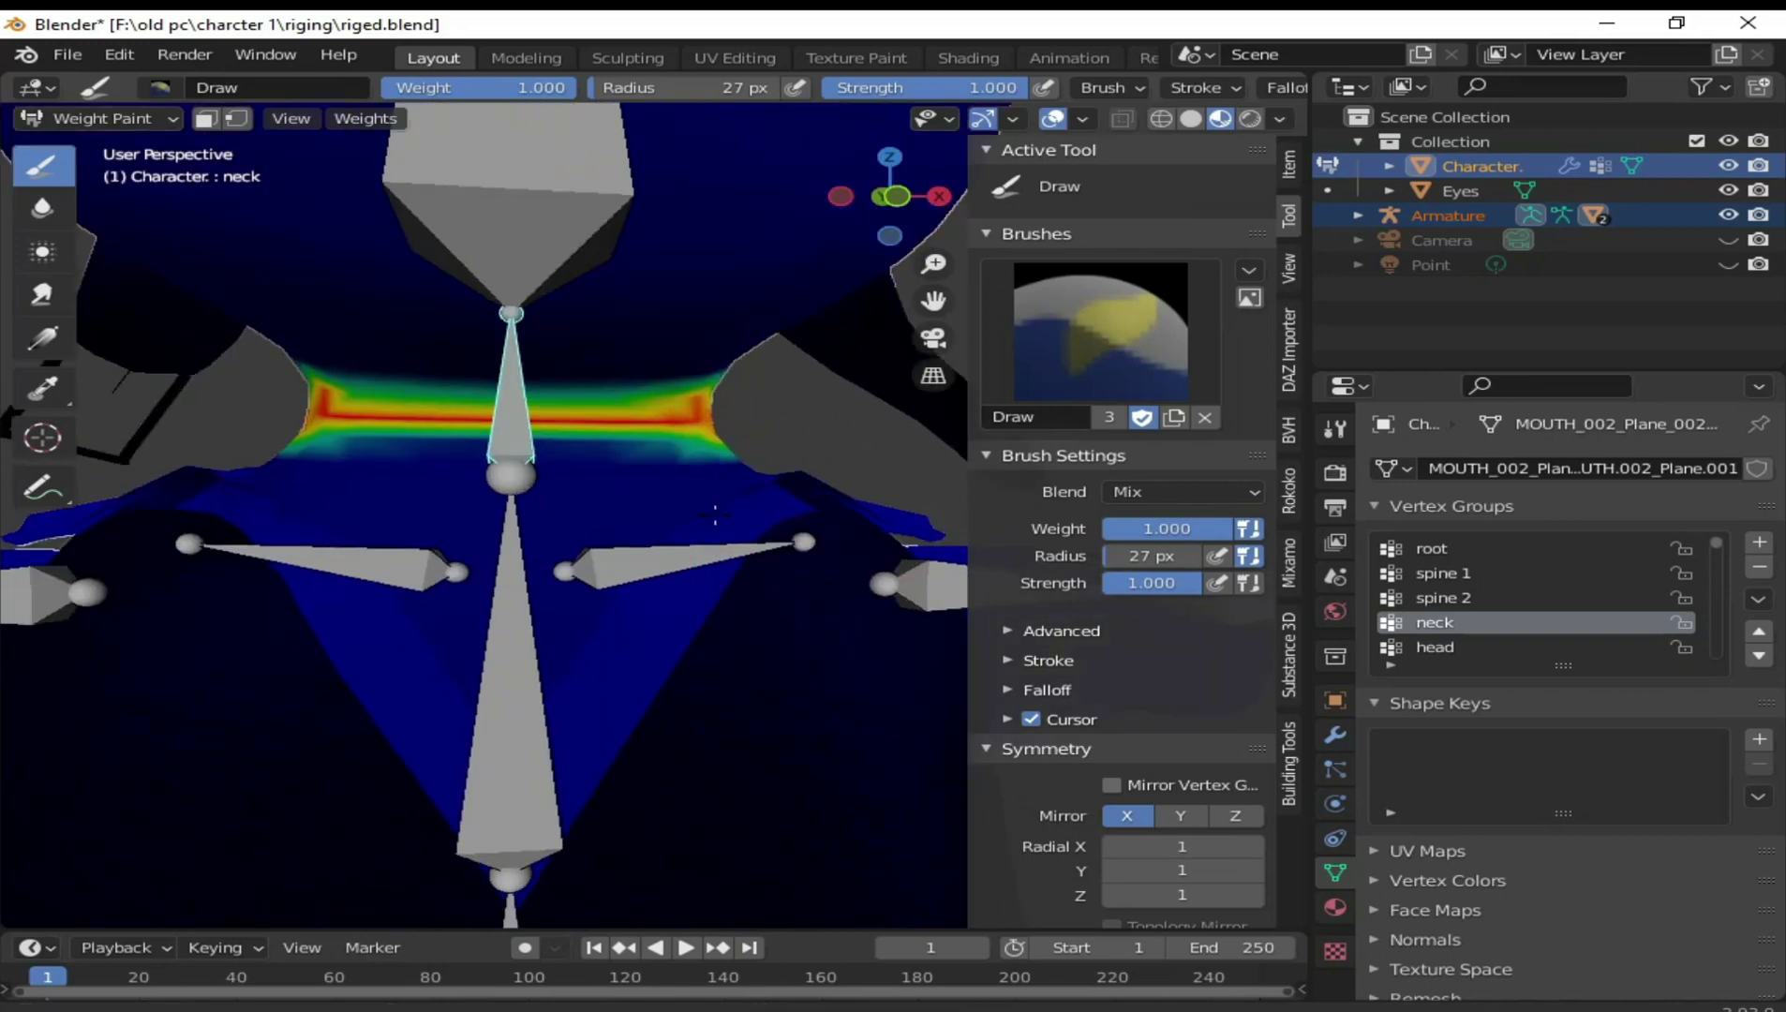
pyautogui.scroll(-2, 715, 513)
pyautogui.scroll(-1, 694, 477)
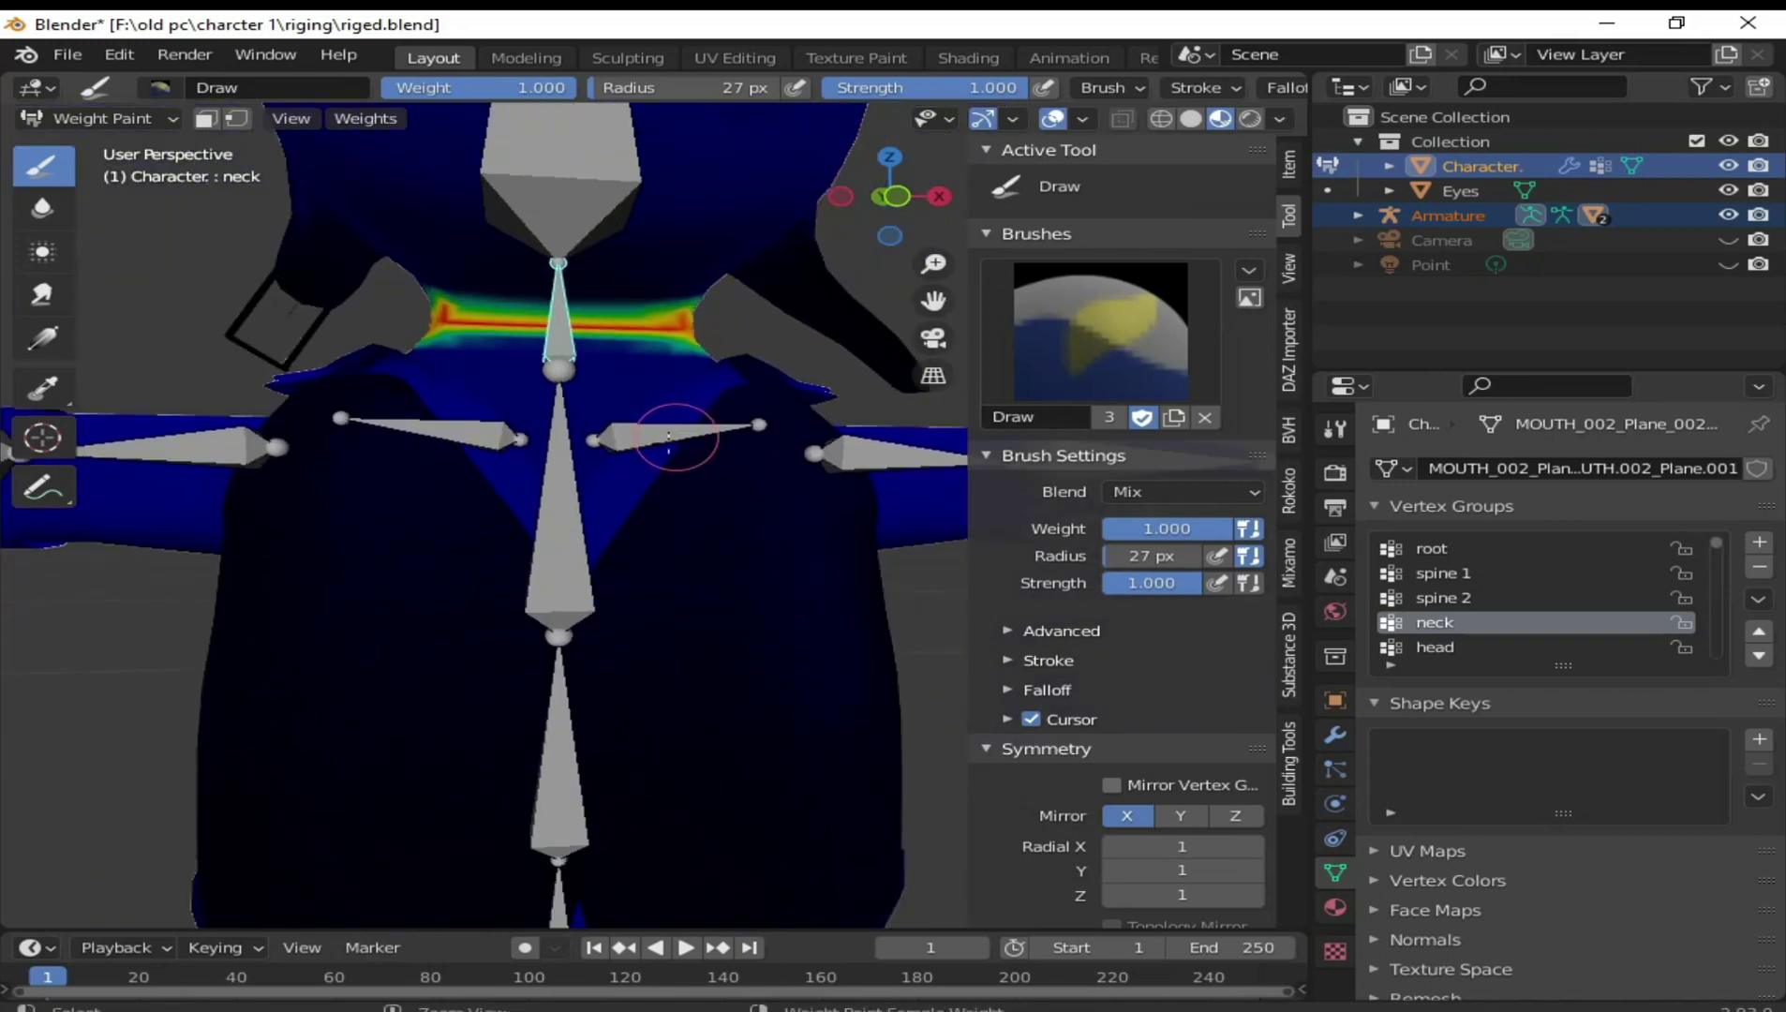
pyautogui.keyDown('ctrl'); pyautogui.click(668, 436); pyautogui.keyUp('ctrl')
pyautogui.scroll(-2, 668, 439)
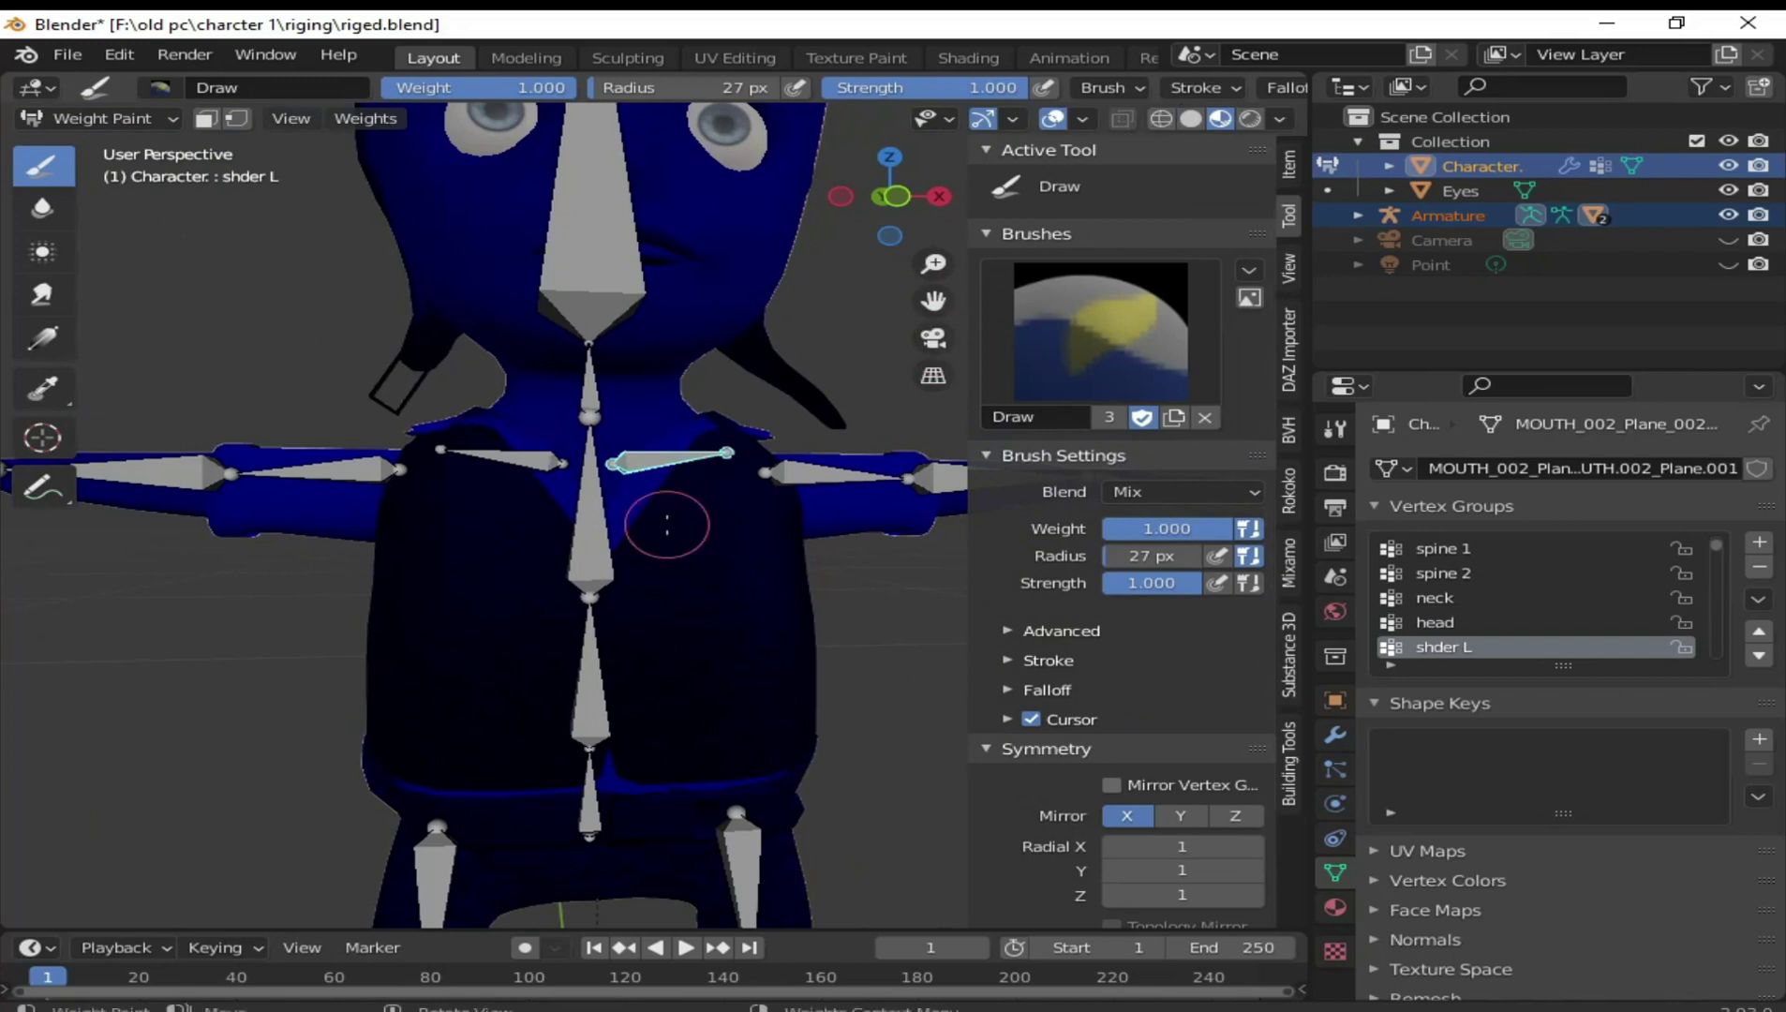
# Enter mesh Edit Mode in wireframe view and clear the existing chest selection
pyautogui.press('Tab')
pyautogui.scroll(1, 666, 524)
pyautogui.scroll(2, 616, 588)
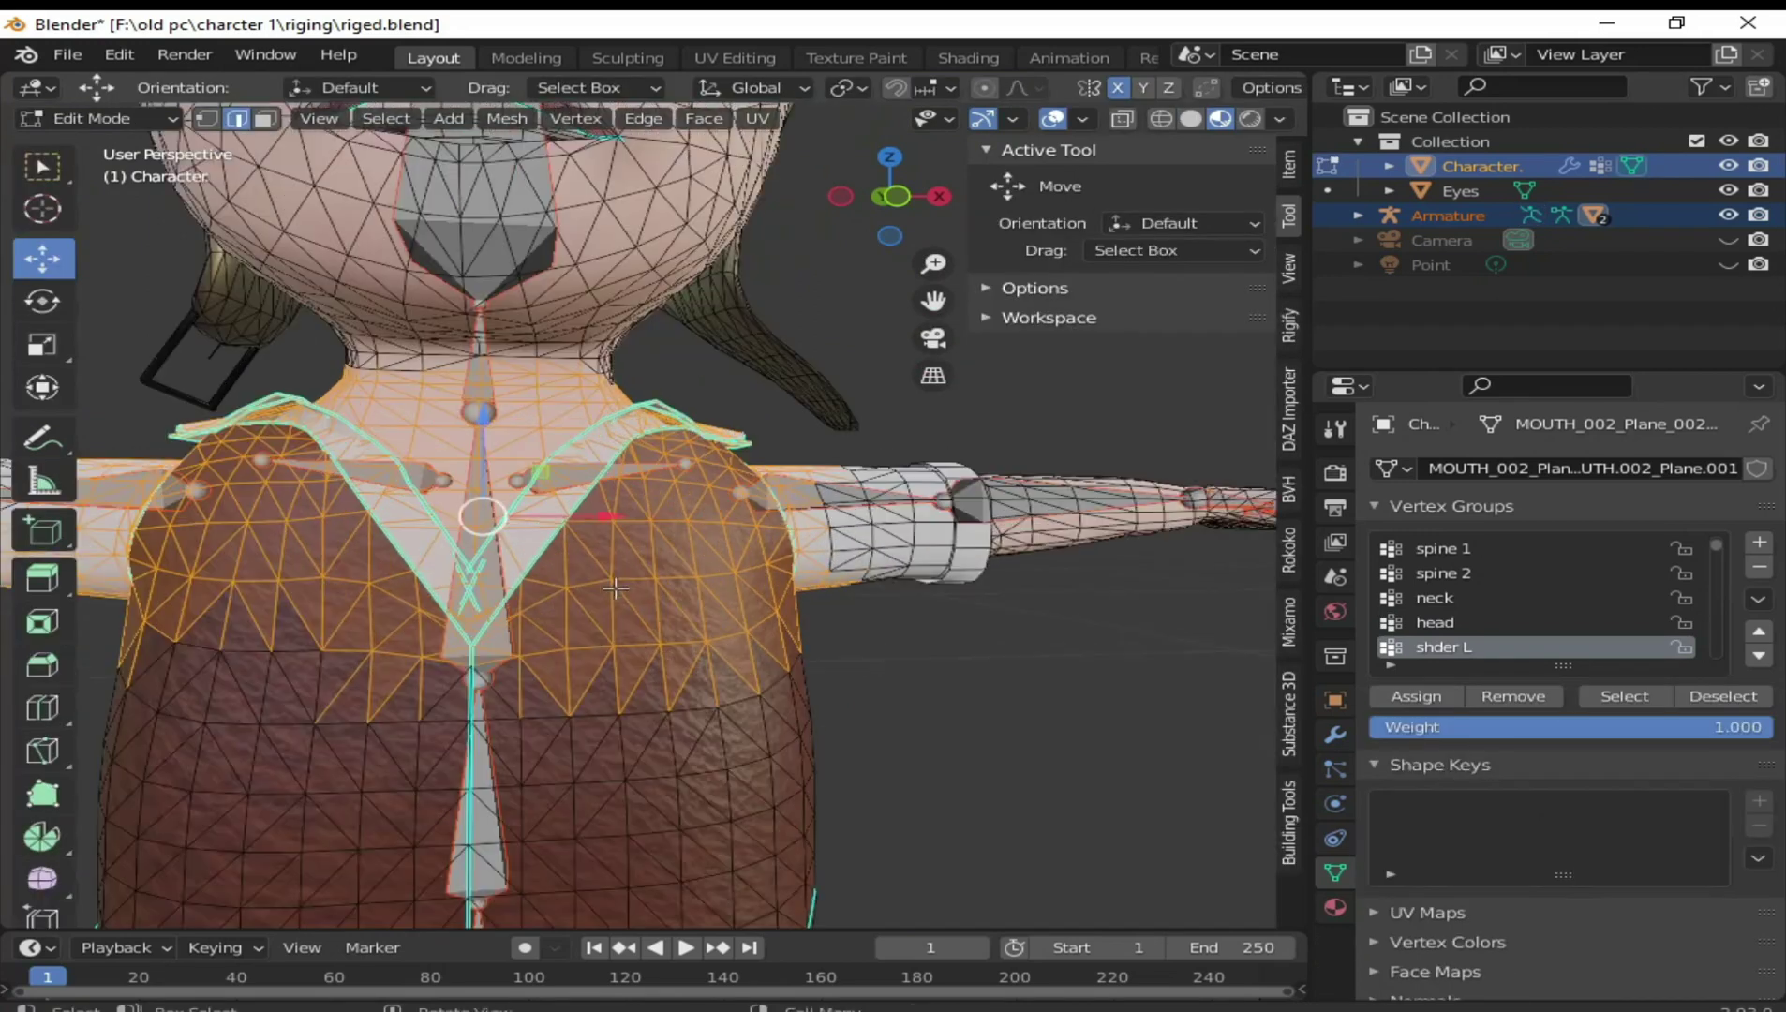
pyautogui.click(1160, 118)
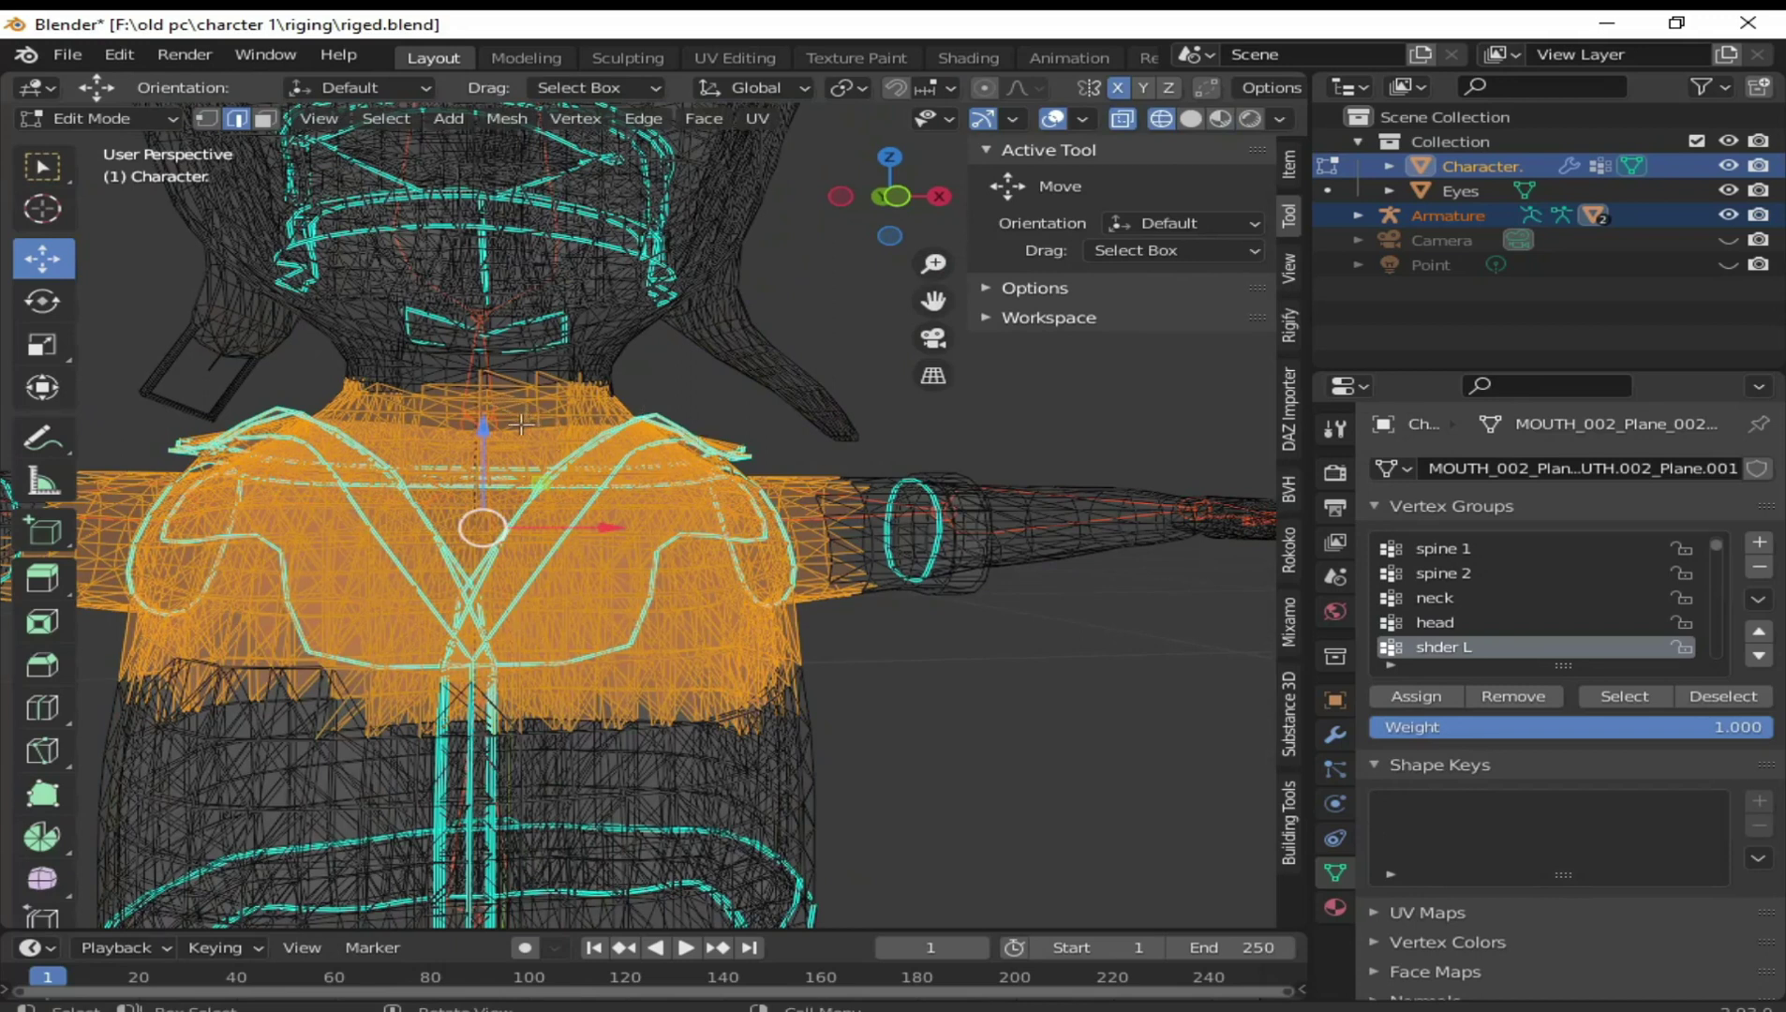
pyautogui.moveTo(487, 429); pyautogui.dragTo(685, 594)
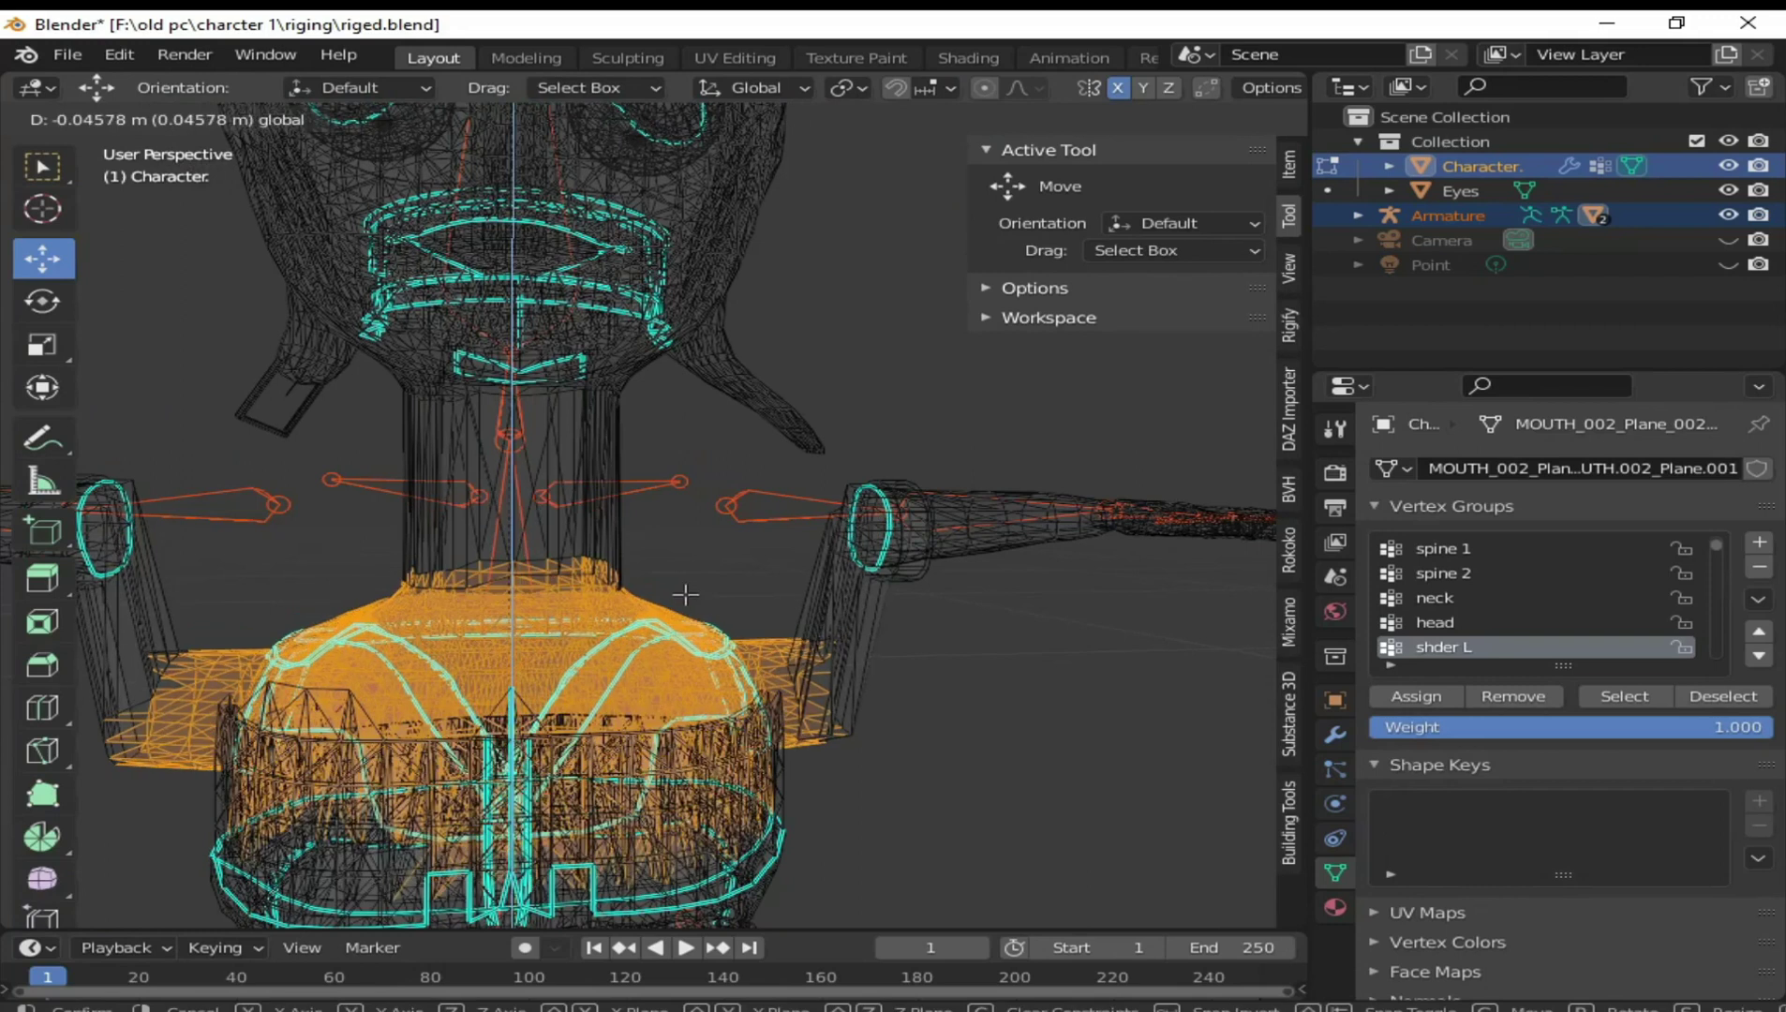
pyautogui.rightClick(685, 594)
pyautogui.click(622, 517)
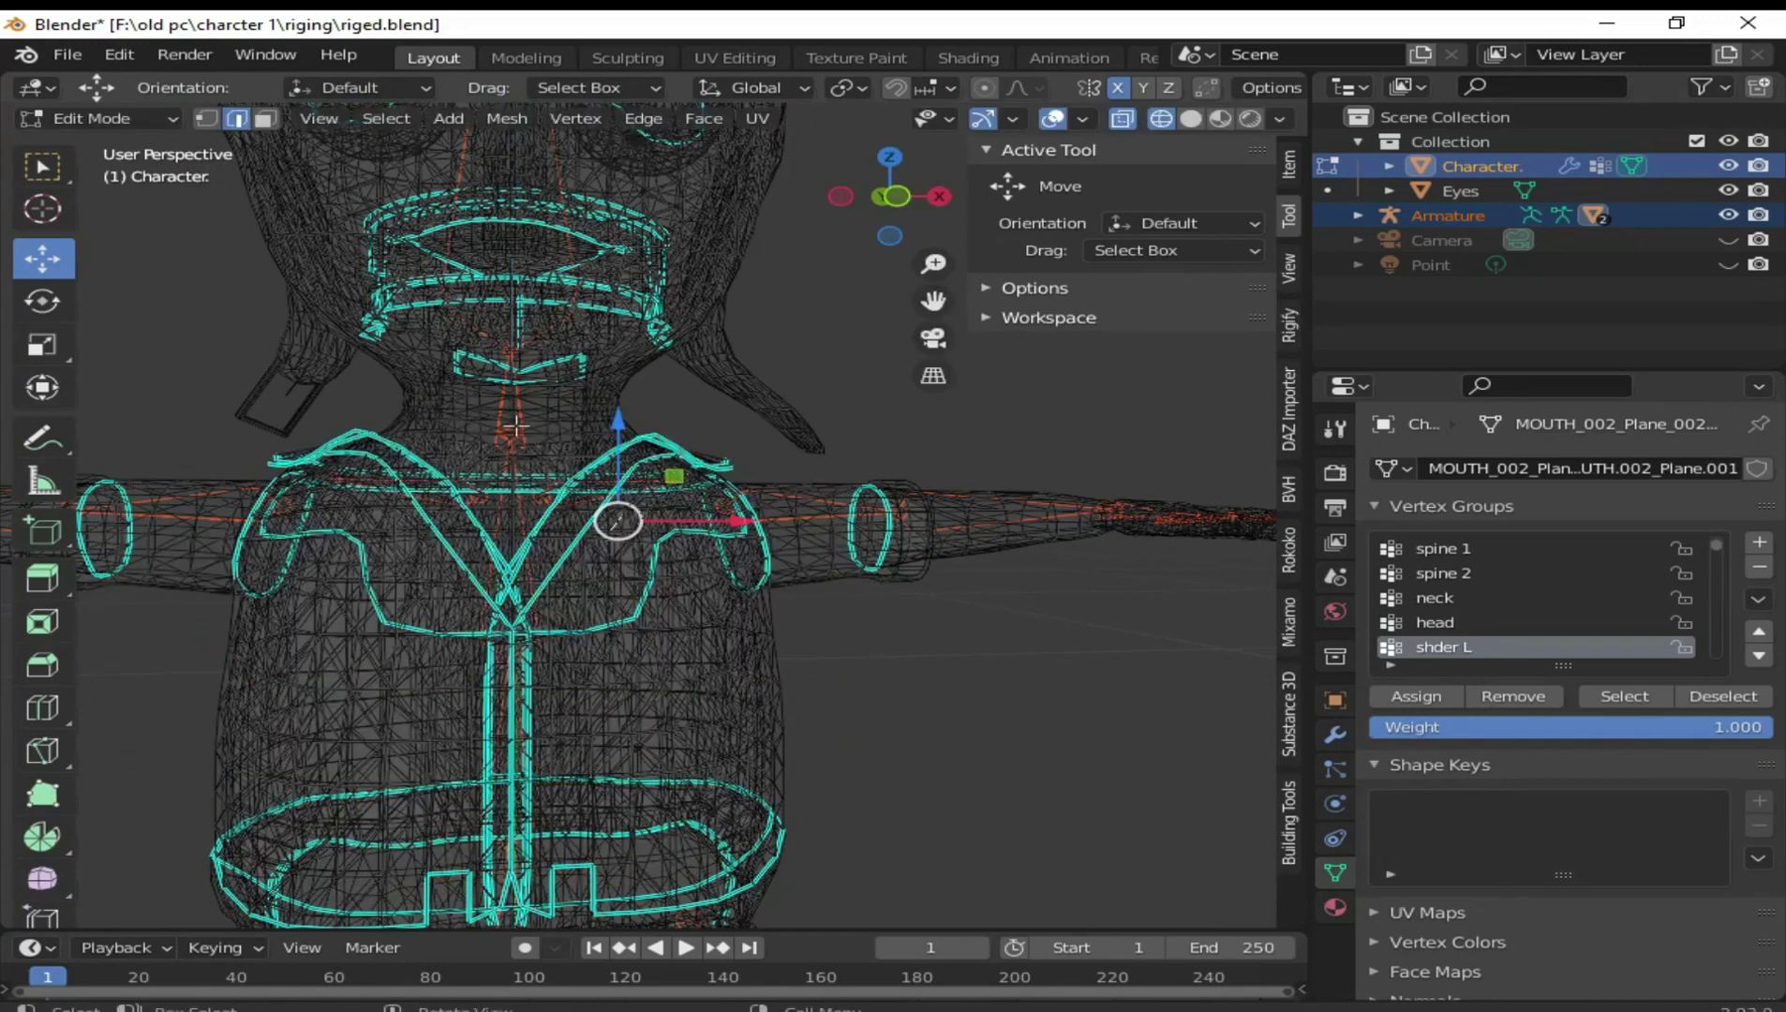
# Select the left shoulder vertices, assign them to shder L, and return to Weight Paint
pyautogui.click(207, 122)
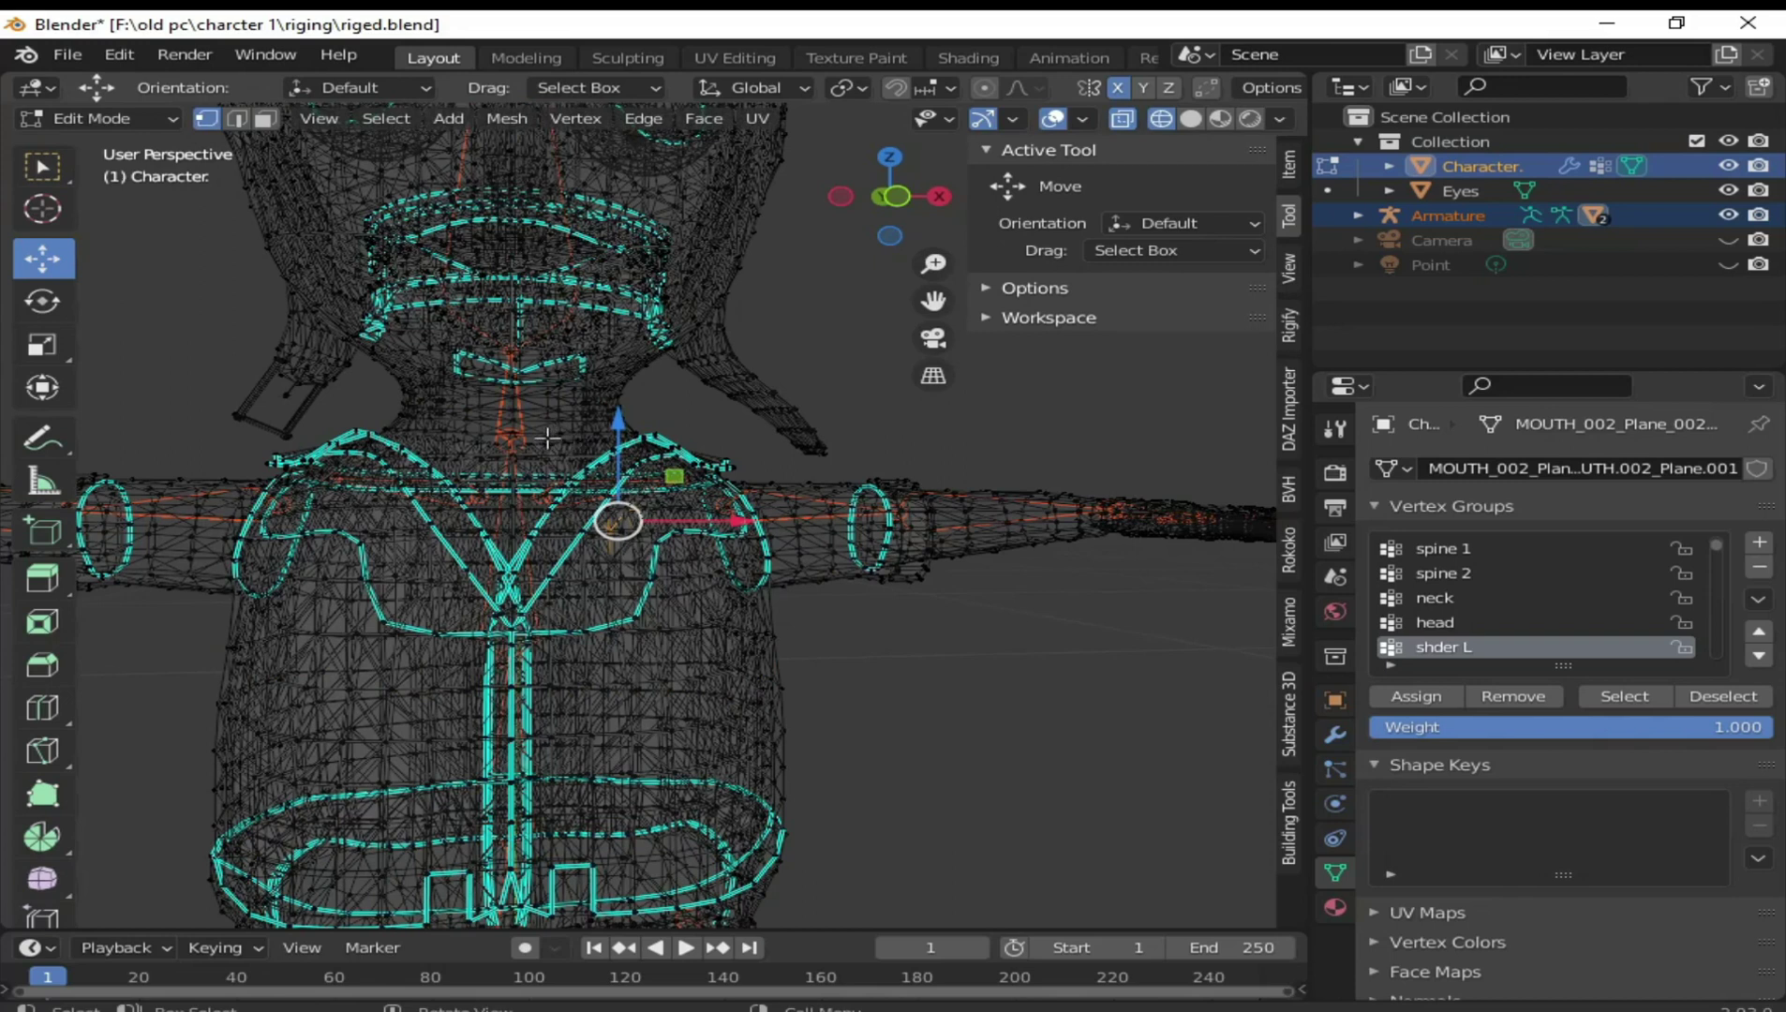
pyautogui.moveTo(543, 435); pyautogui.dragTo(723, 618)
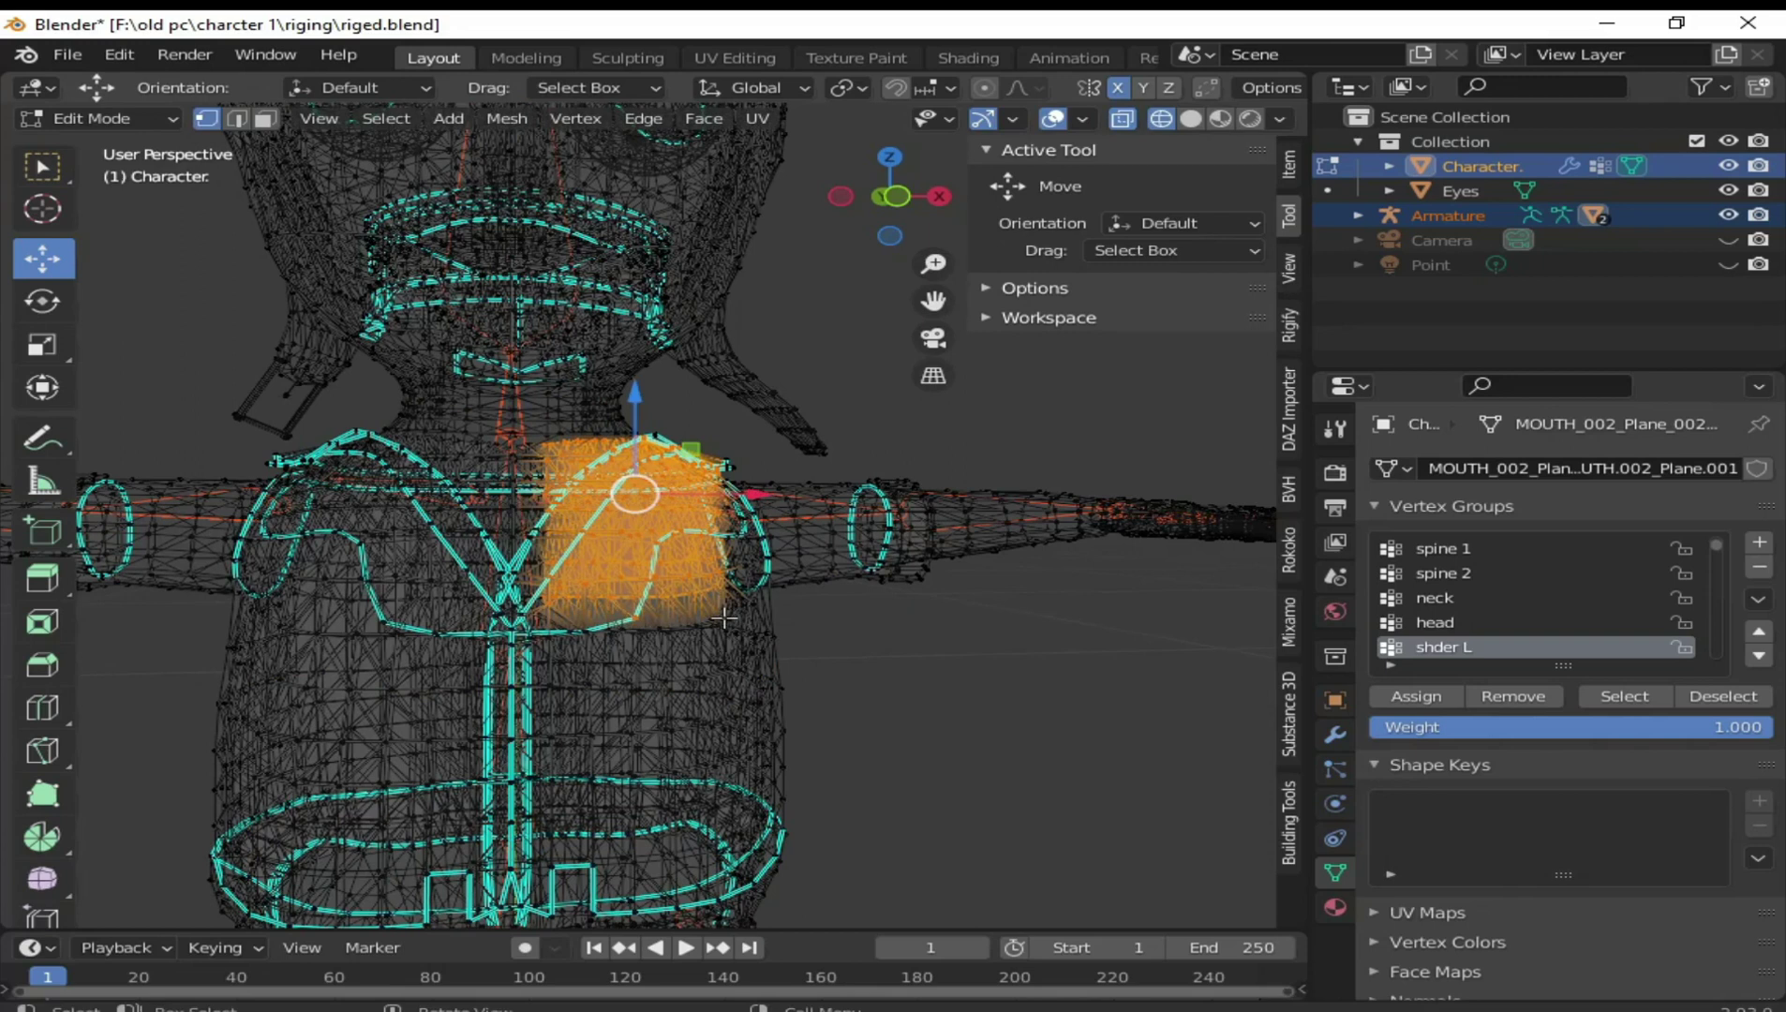
pyautogui.click(1432, 701)
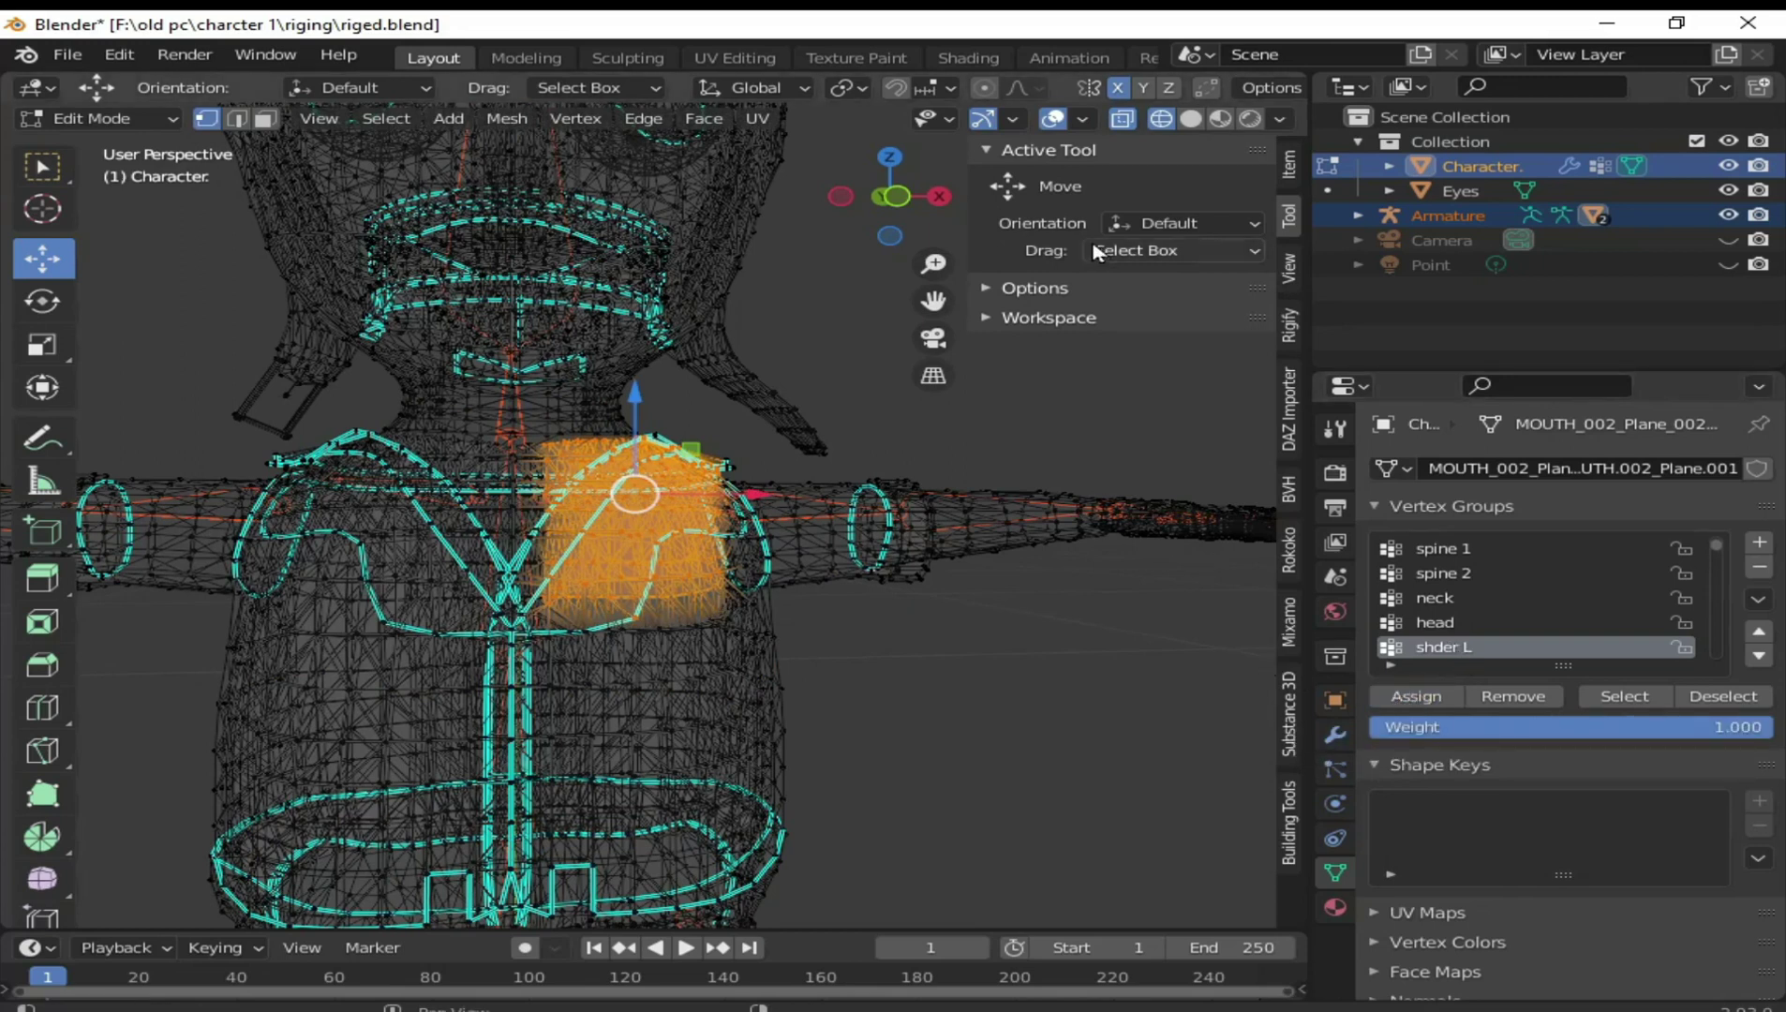
pyautogui.hotkey('ctrl', 'Tab')
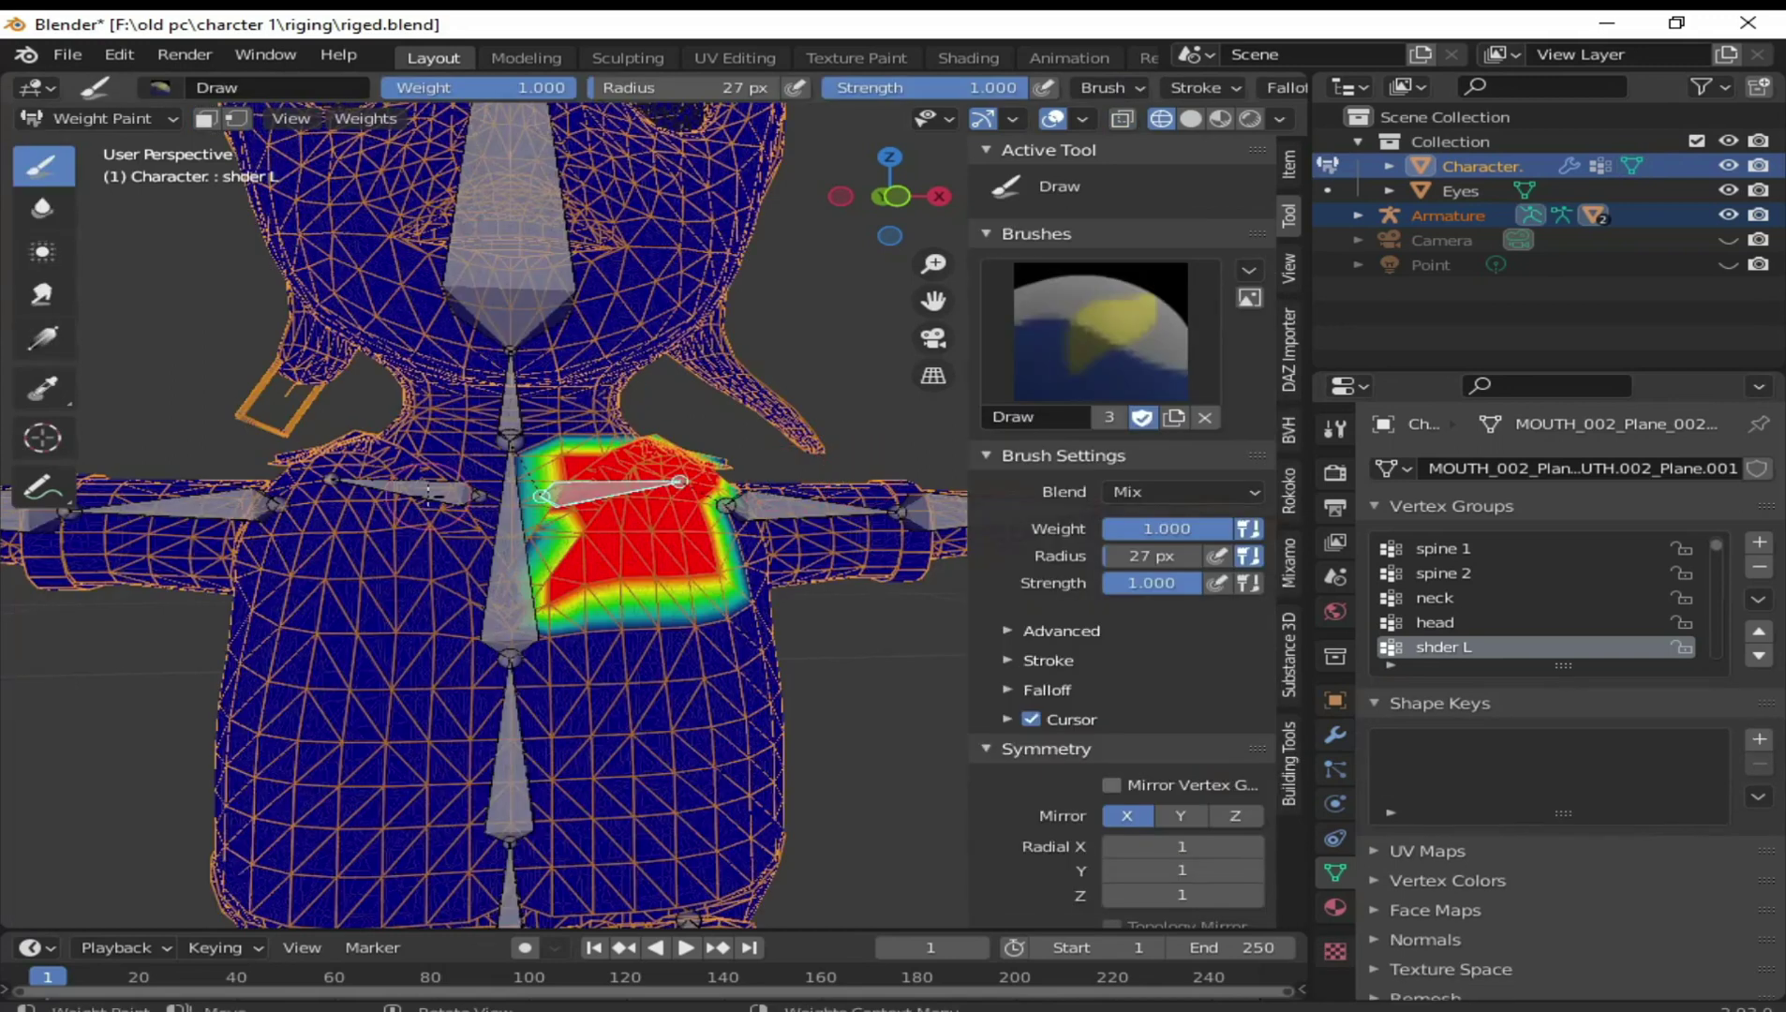
# Make the right shoulder bone's shder R group active and enter Edit Mode
pyautogui.keyDown('ctrl'); pyautogui.click(441, 489); pyautogui.keyUp('ctrl')
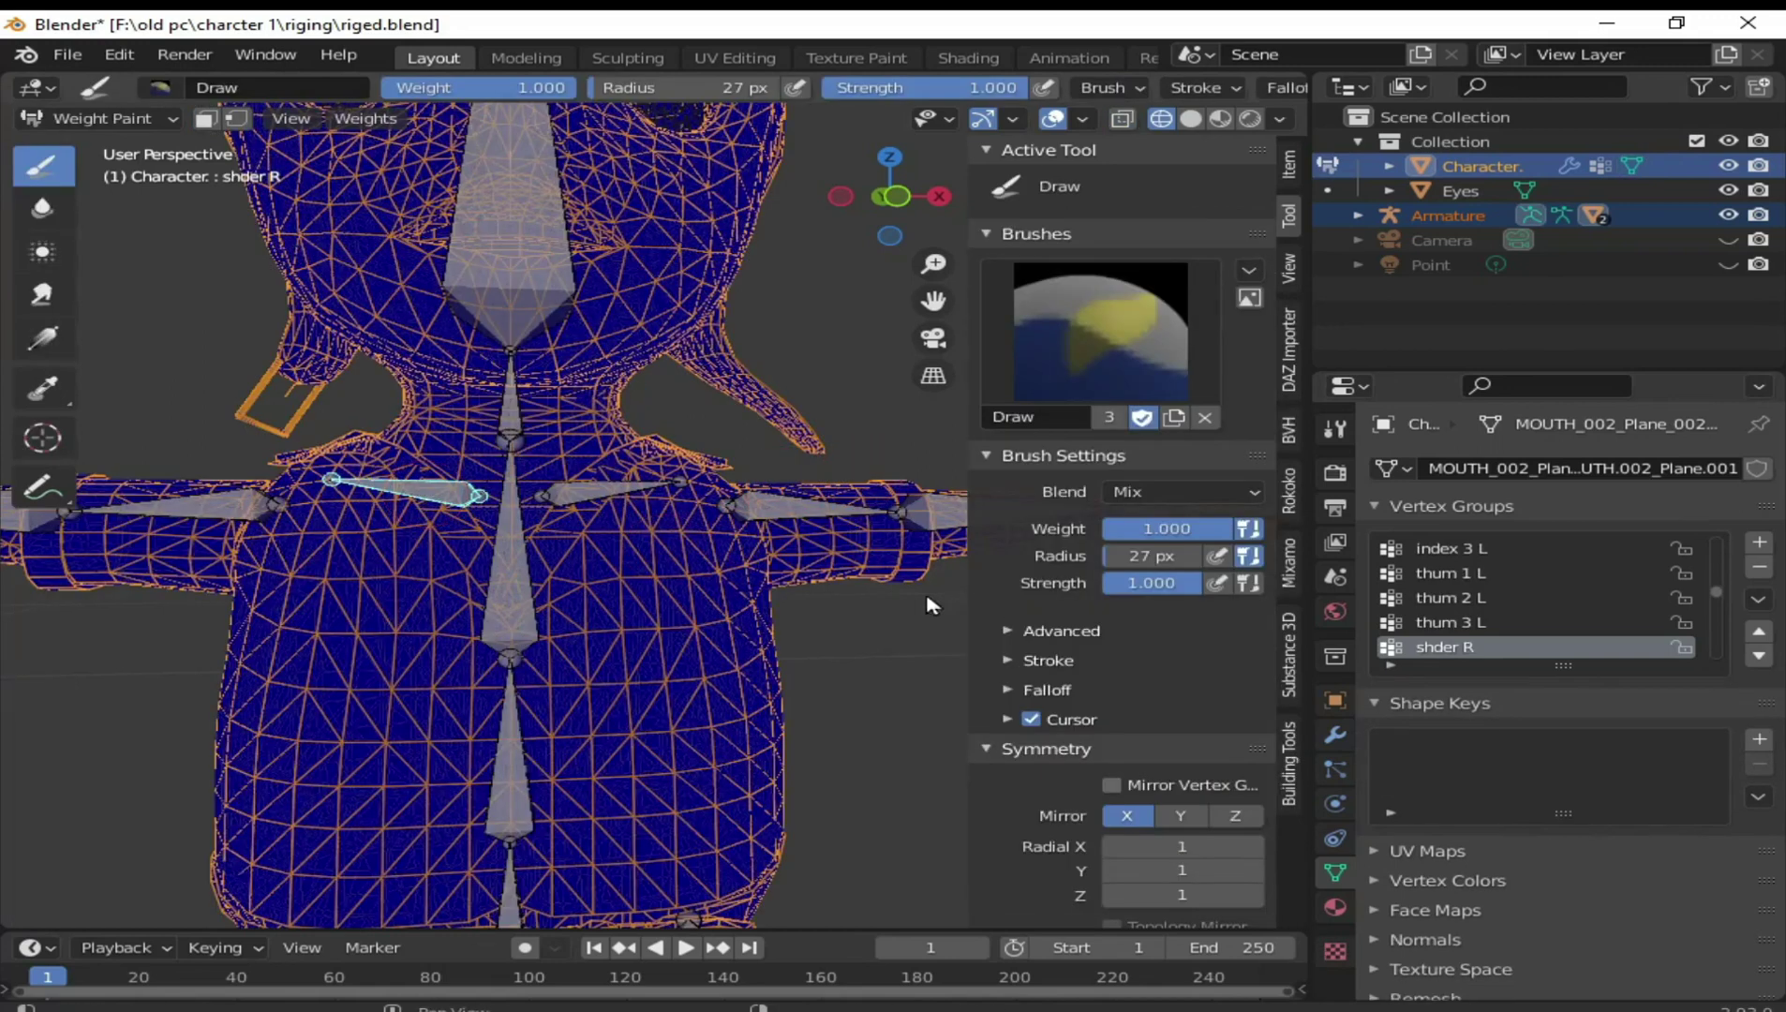
pyautogui.press('Tab')
pyautogui.hotkey('ctrl', 'Tab')
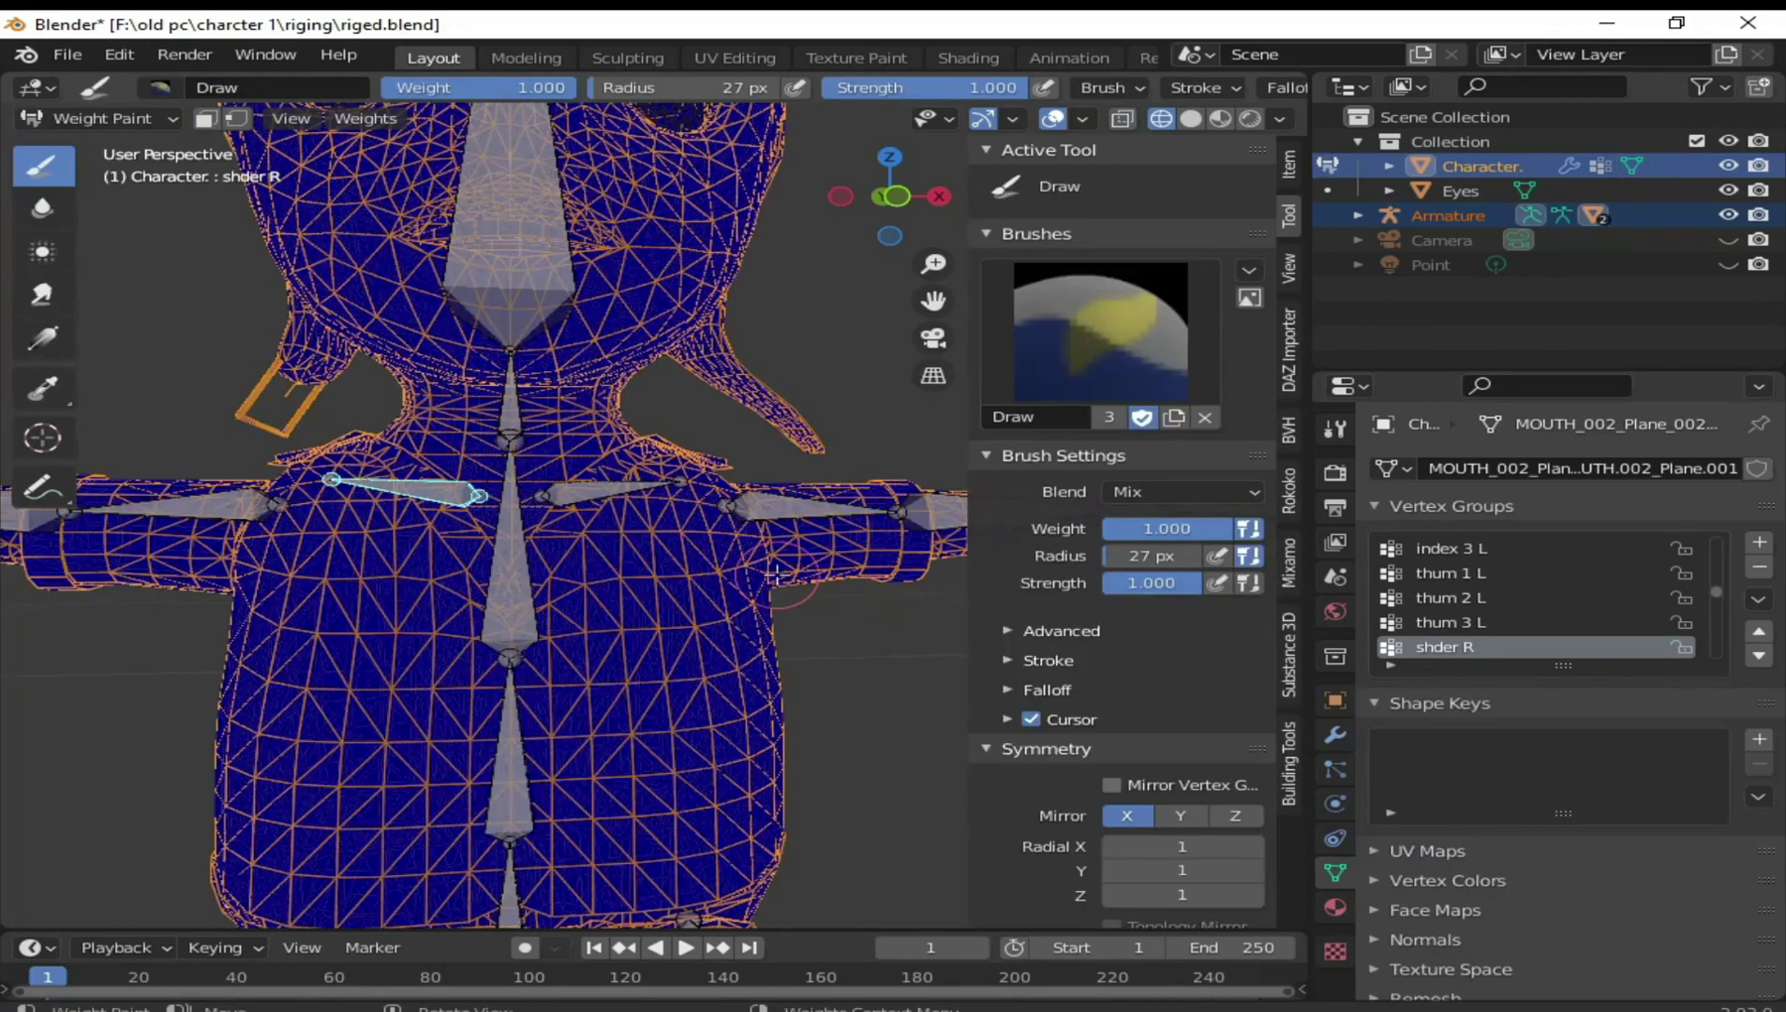
pyautogui.press('Tab')
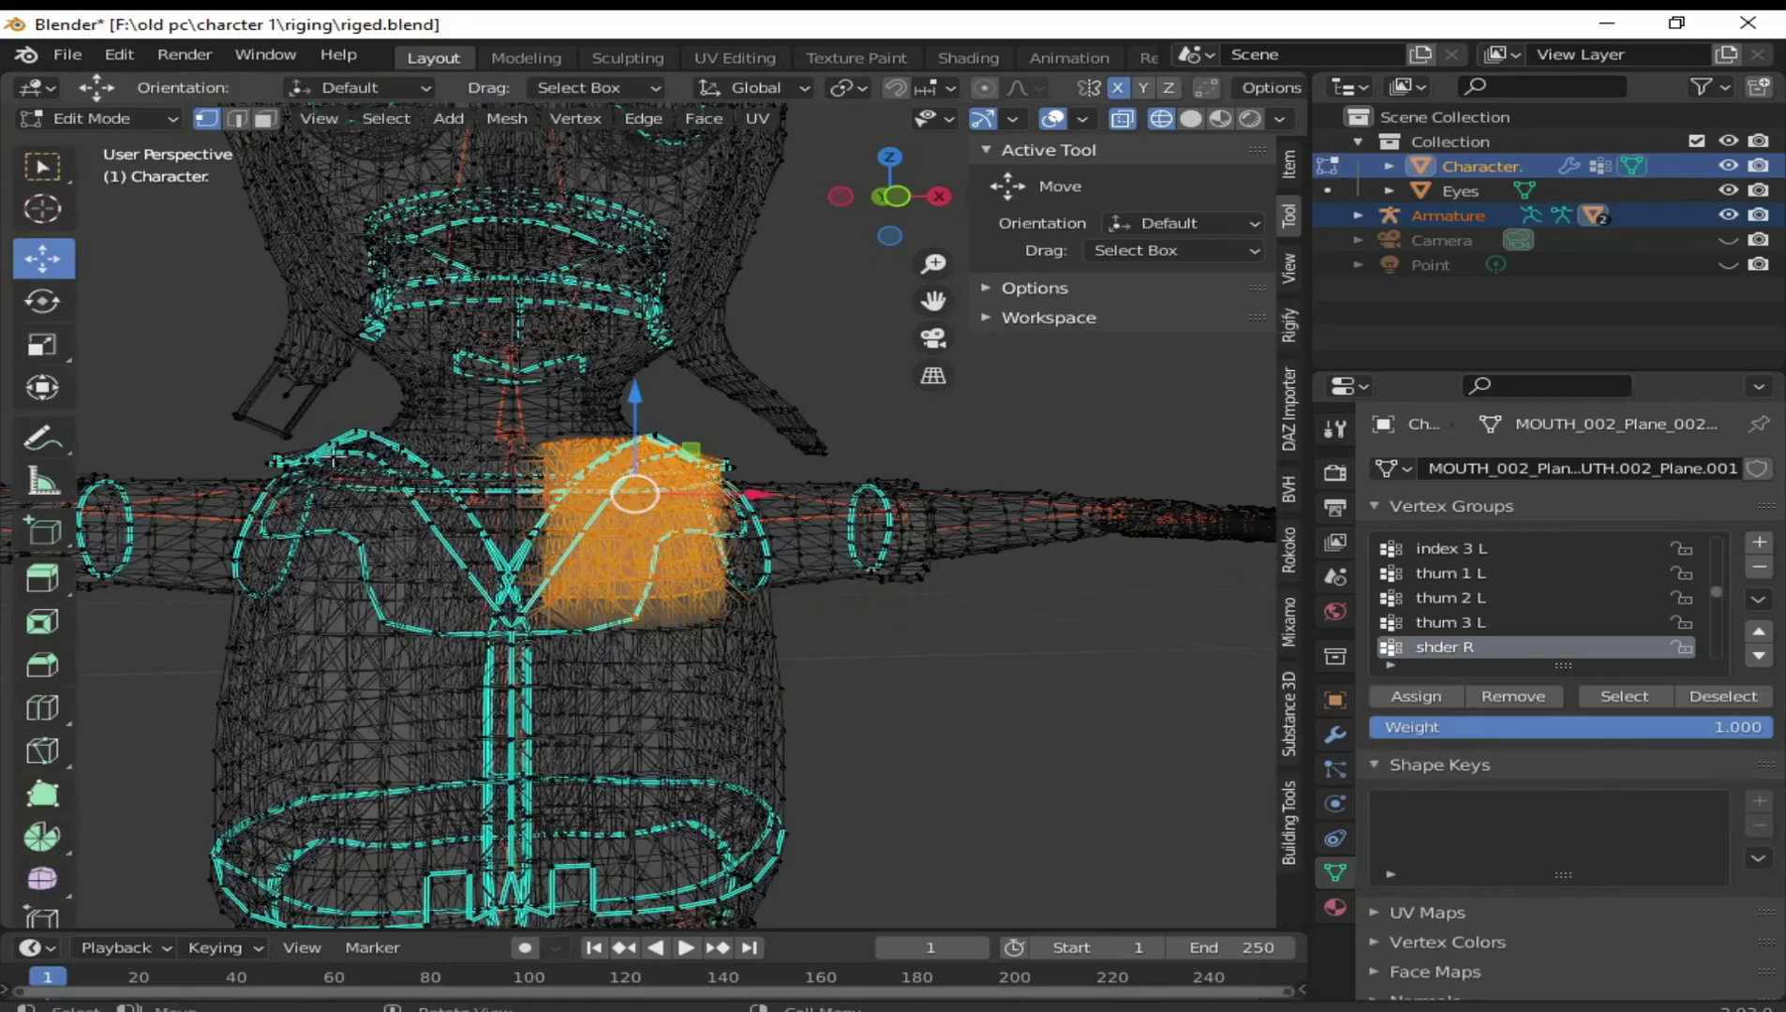
# Box- and circle-select the right shoulder and chest vertices, assign them to shder R
pyautogui.moveTo(324, 432); pyautogui.dragTo(481, 615)
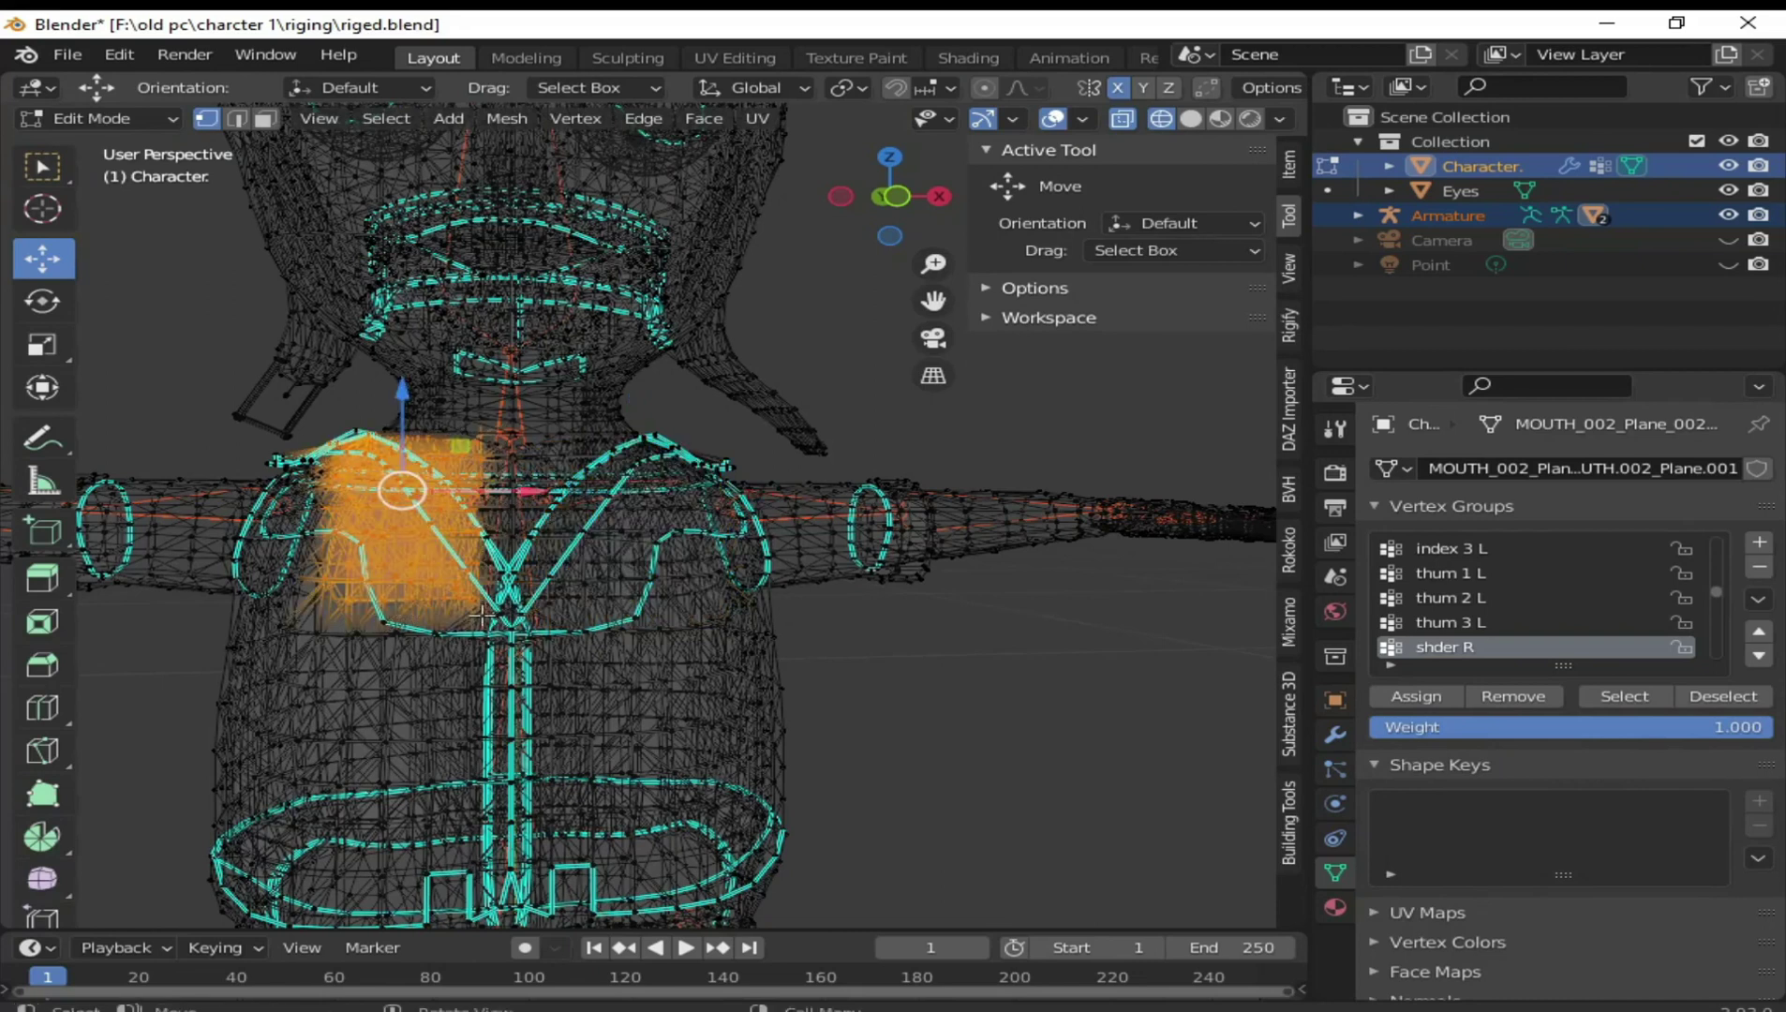
pyautogui.press('c')
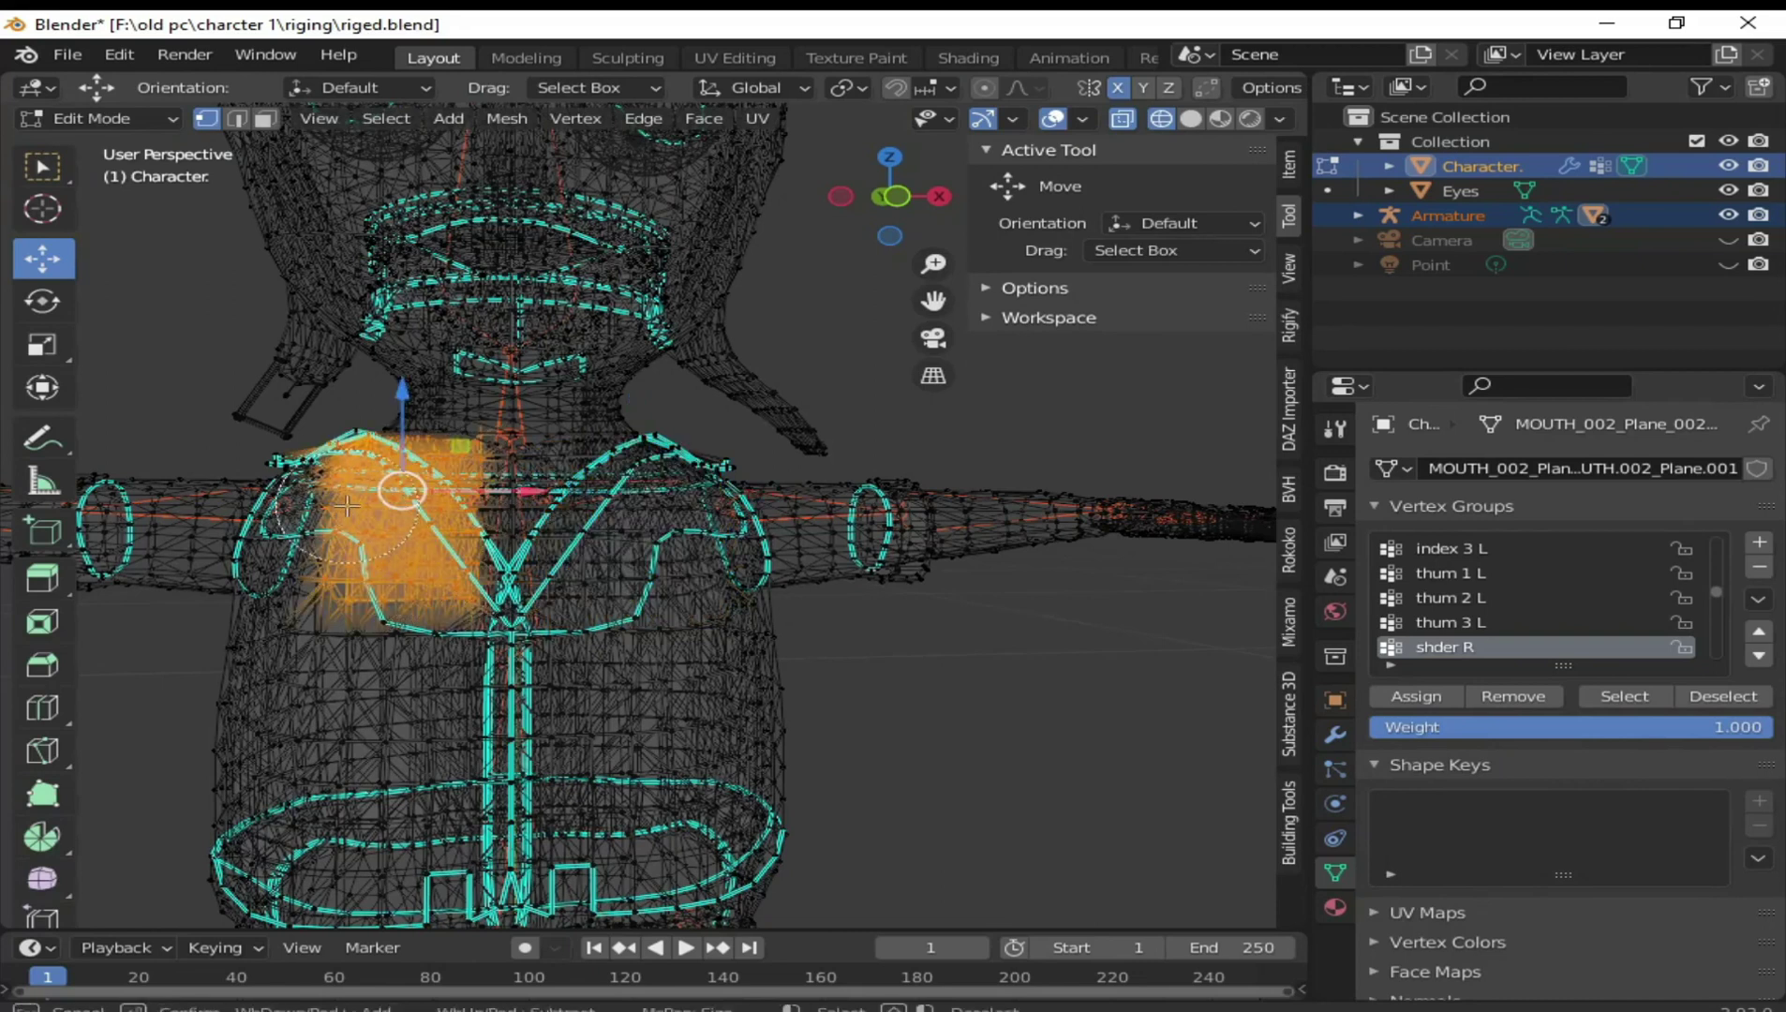
pyautogui.moveTo(348, 491); pyautogui.dragTo(386, 683)
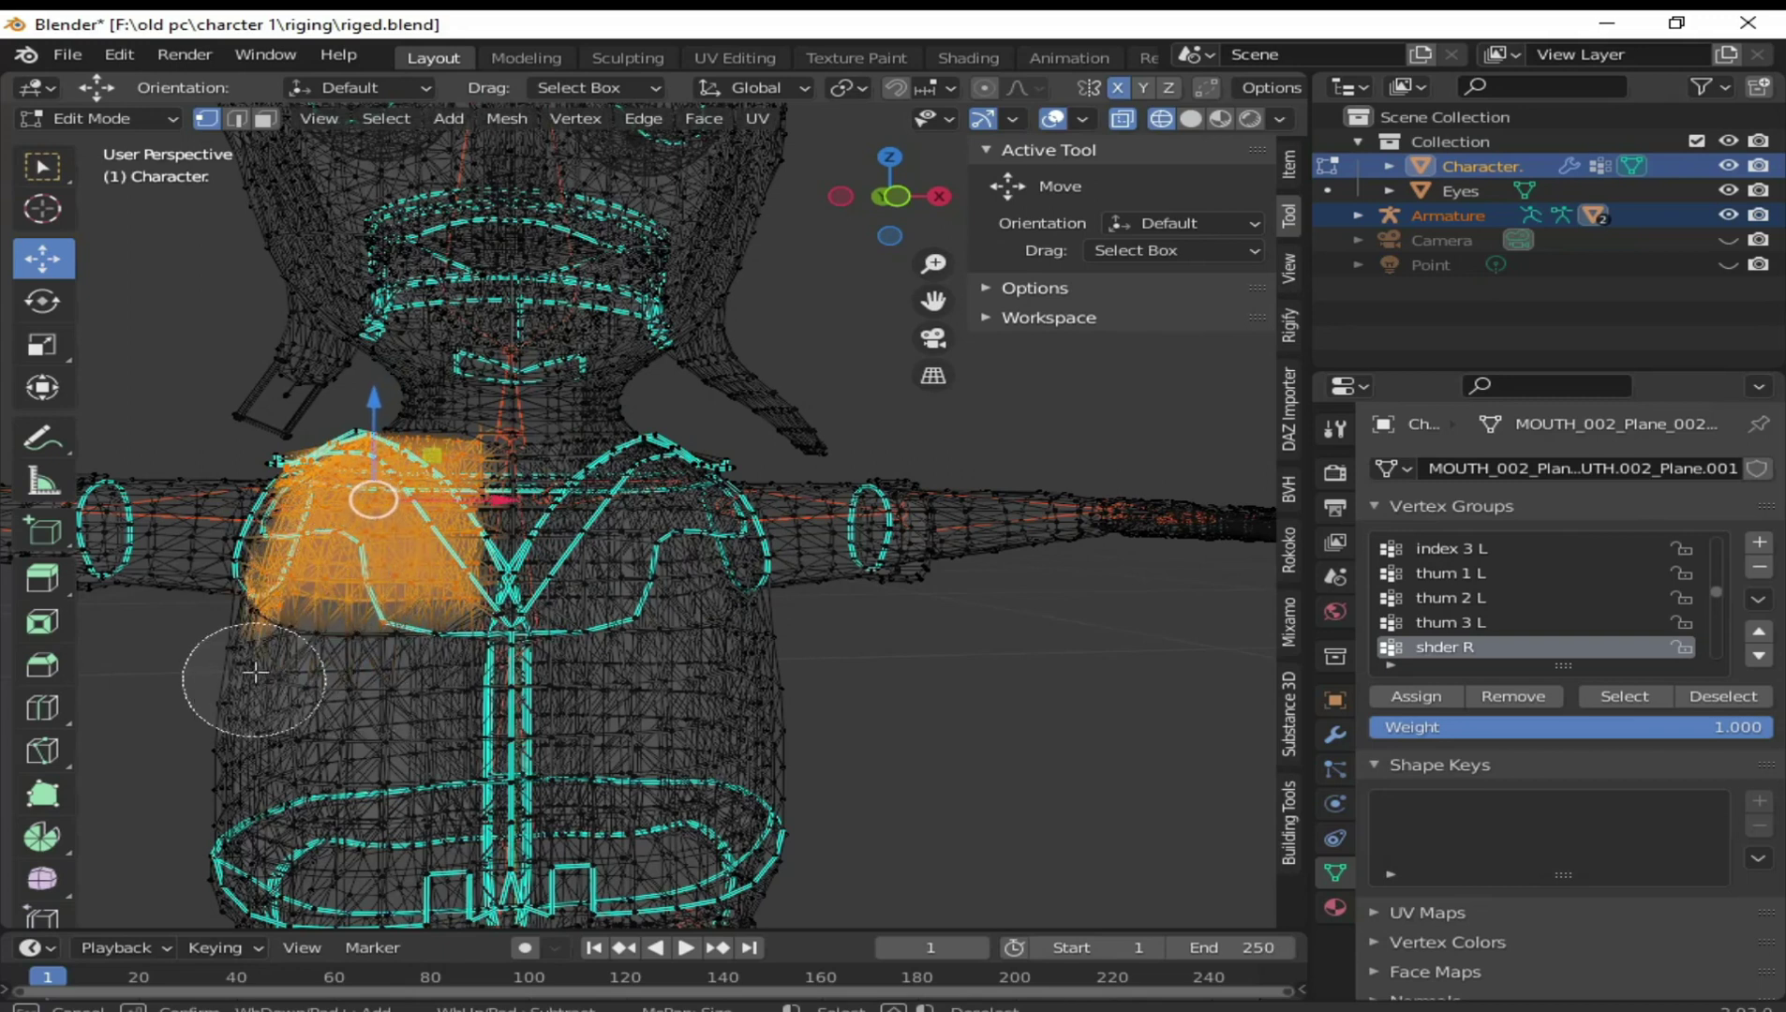
pyautogui.rightClick(1047, 724)
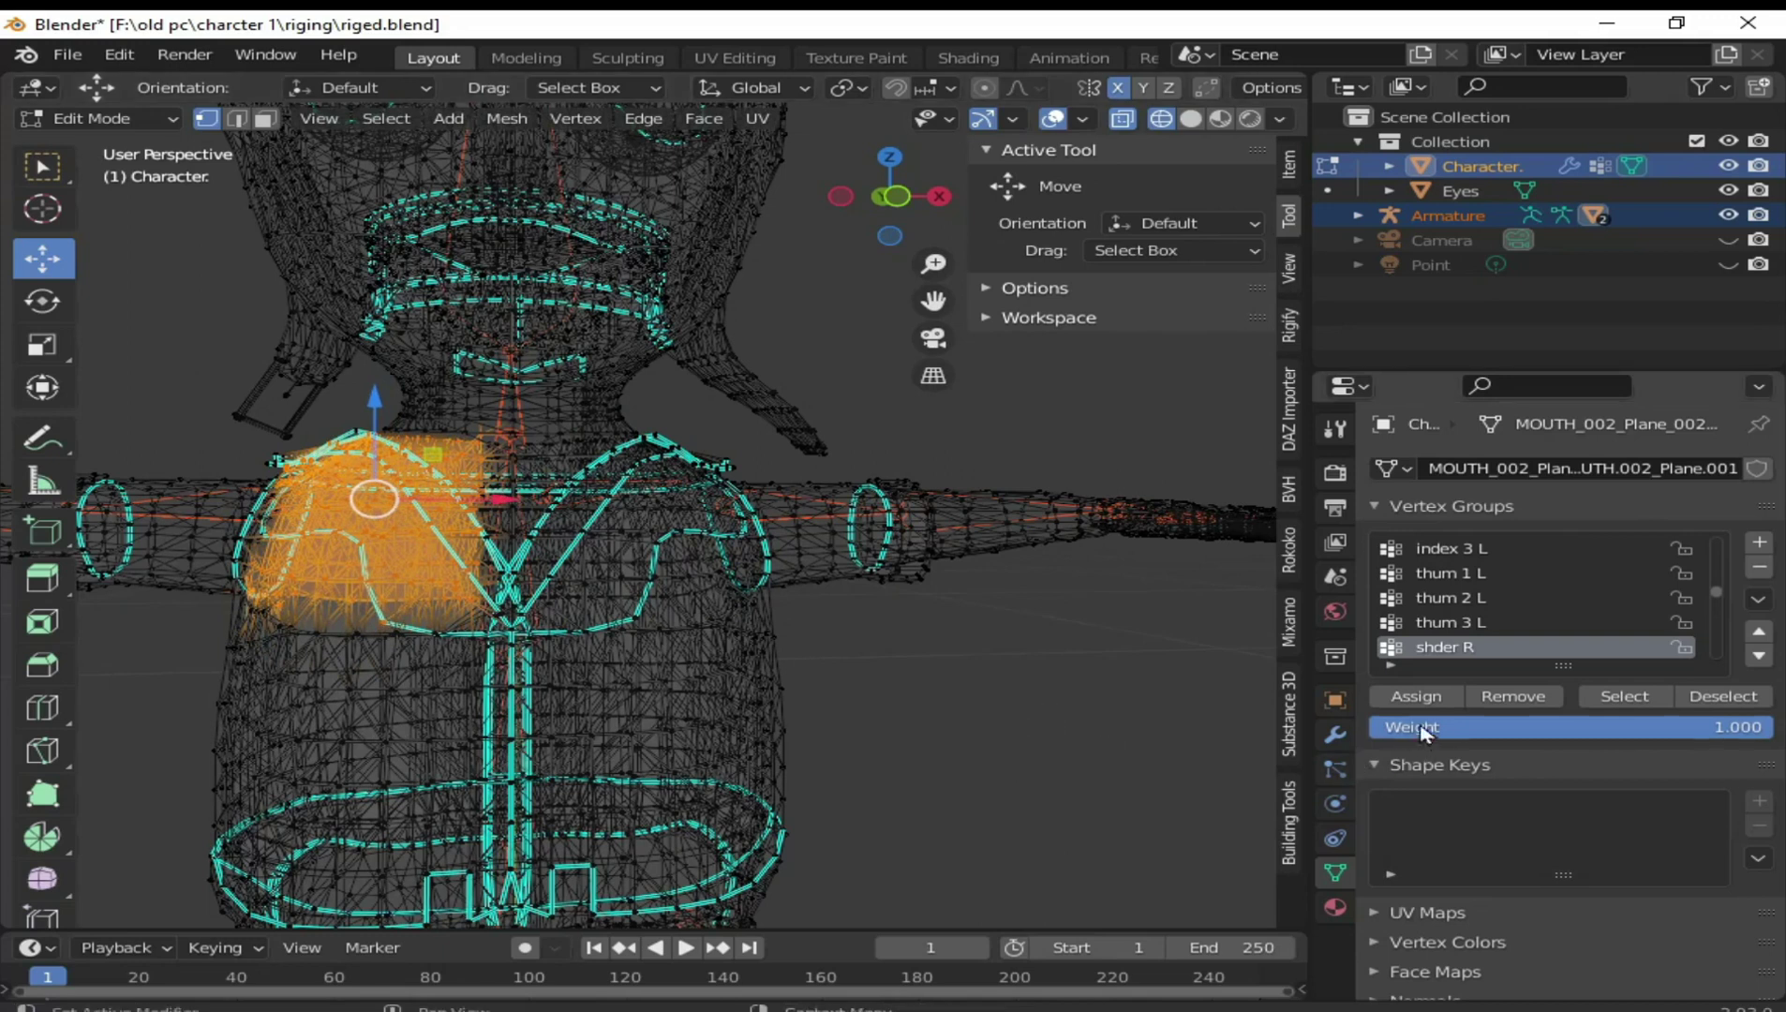
pyautogui.click(1415, 696)
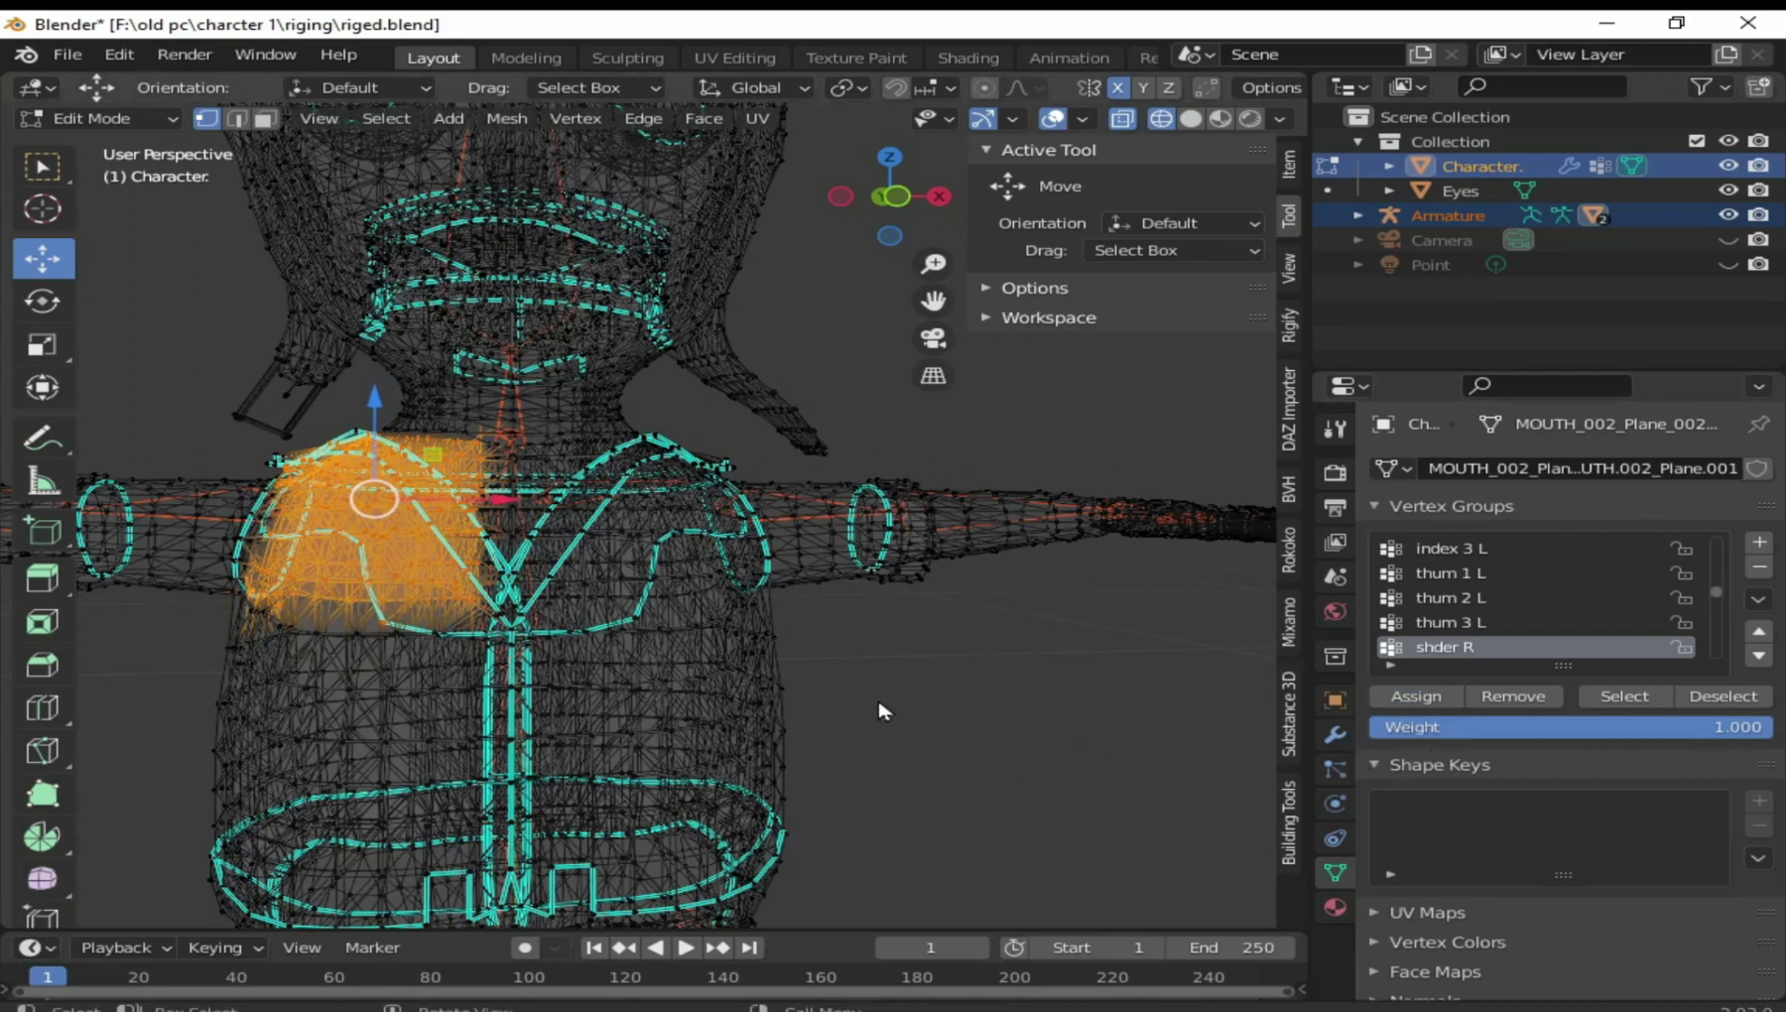
pyautogui.hotkey('ctrl', 'Tab')
pyautogui.scroll(2, 747, 710)
# Make spine 2 the active group and paint weight over the neck and upper spine
pyautogui.scroll(2, 747, 712)
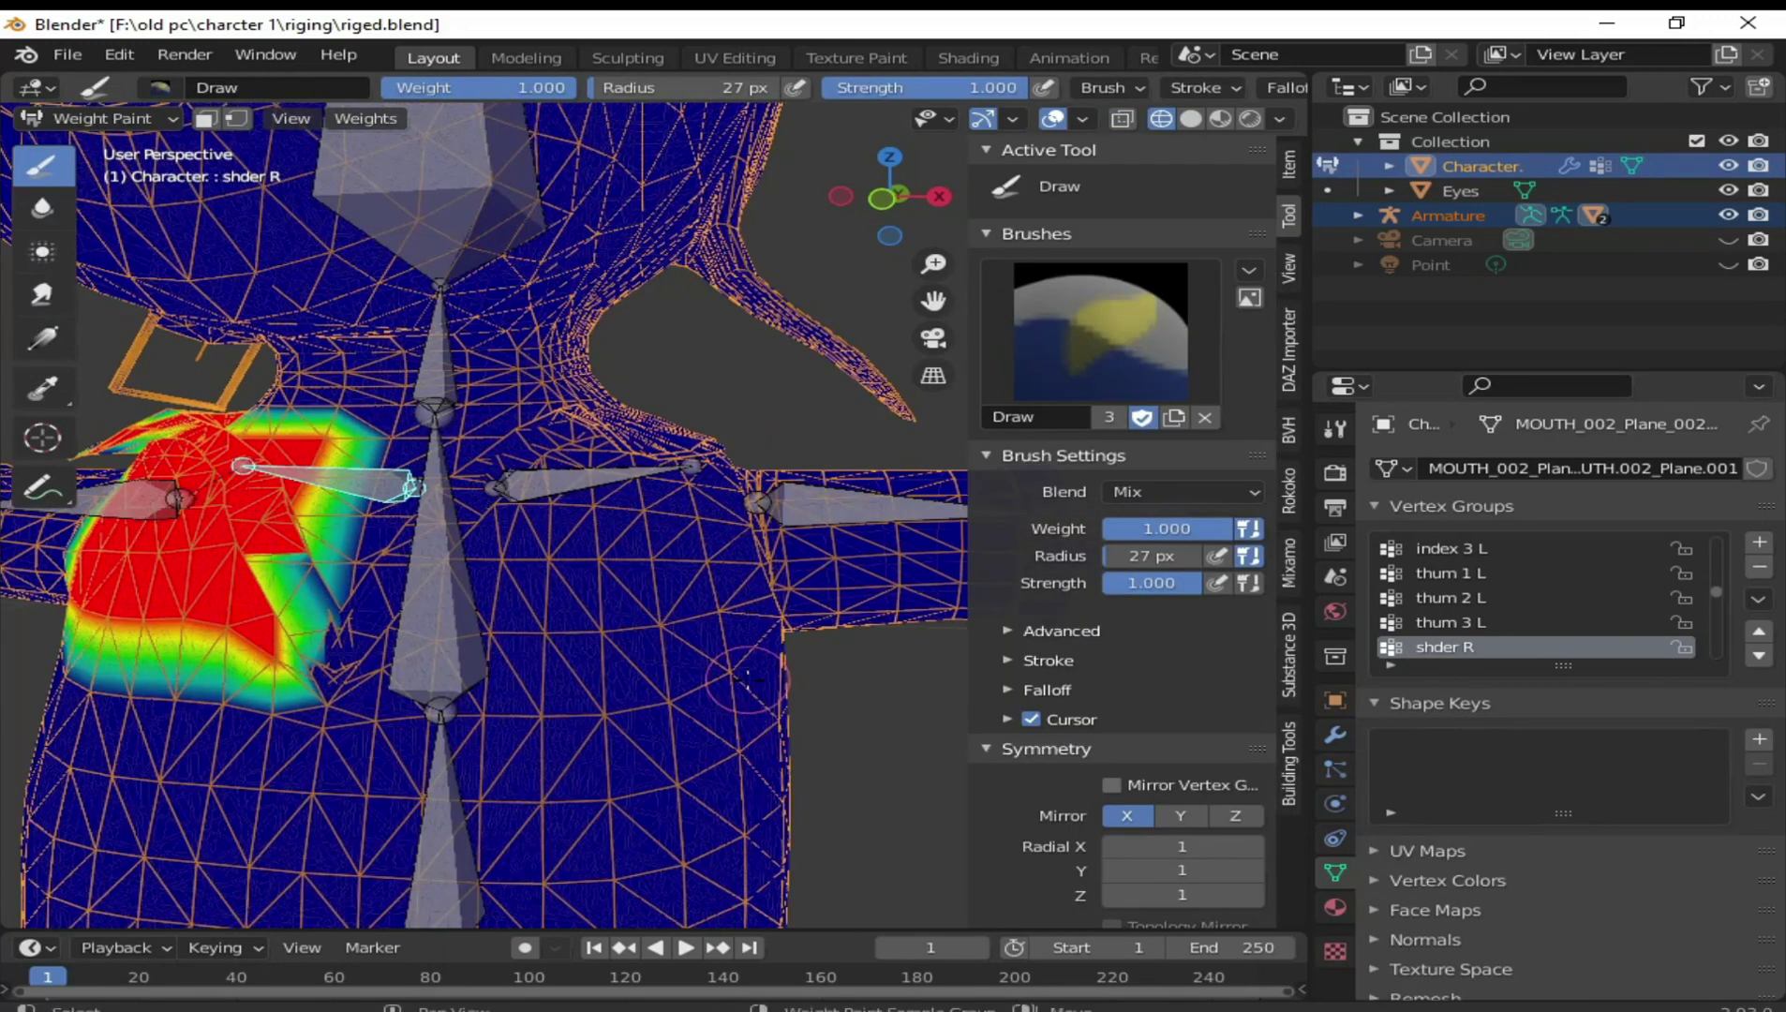
pyautogui.scroll(2, 747, 722)
pyautogui.scroll(2, 746, 731)
pyautogui.scroll(-2, 747, 738)
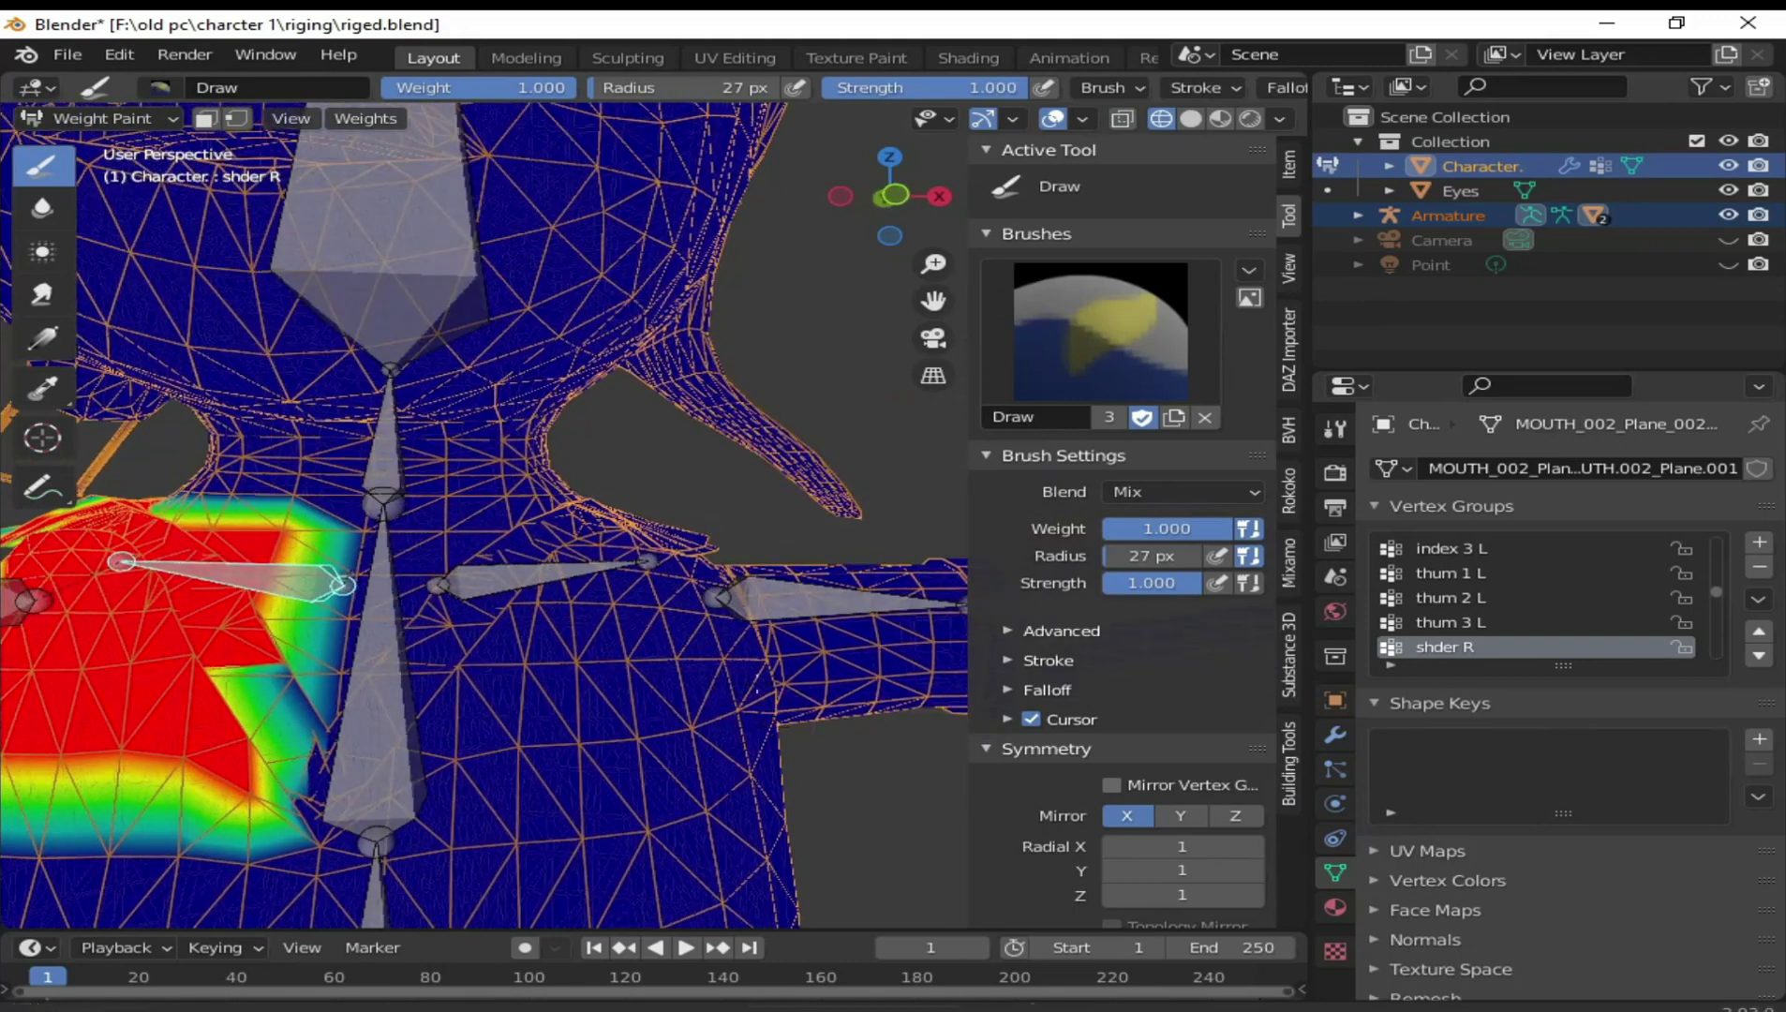
pyautogui.scroll(-2, 712, 684)
pyautogui.scroll(-2, 693, 656)
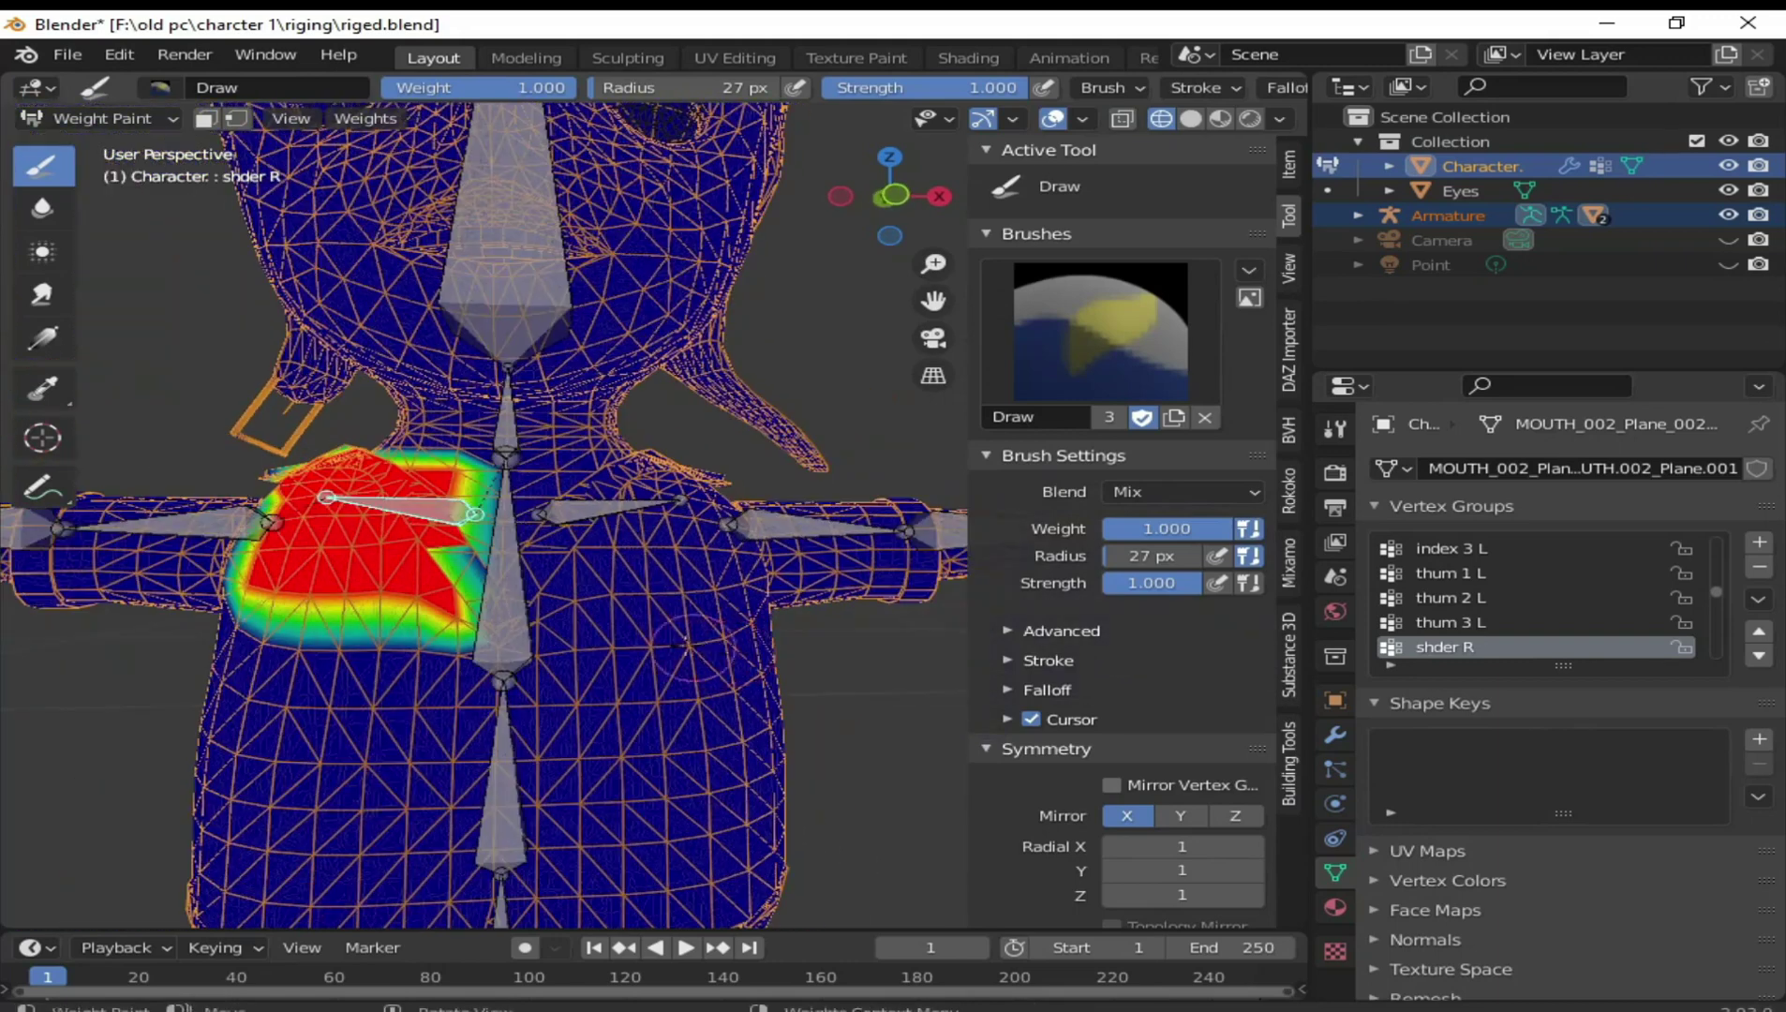
pyautogui.keyDown('ctrl'); pyautogui.click(515, 609); pyautogui.keyUp('ctrl')
pyautogui.moveTo(616, 576); pyautogui.dragTo(504, 462, button='middle')
pyautogui.moveTo(504, 462); pyautogui.dragTo(506, 562)
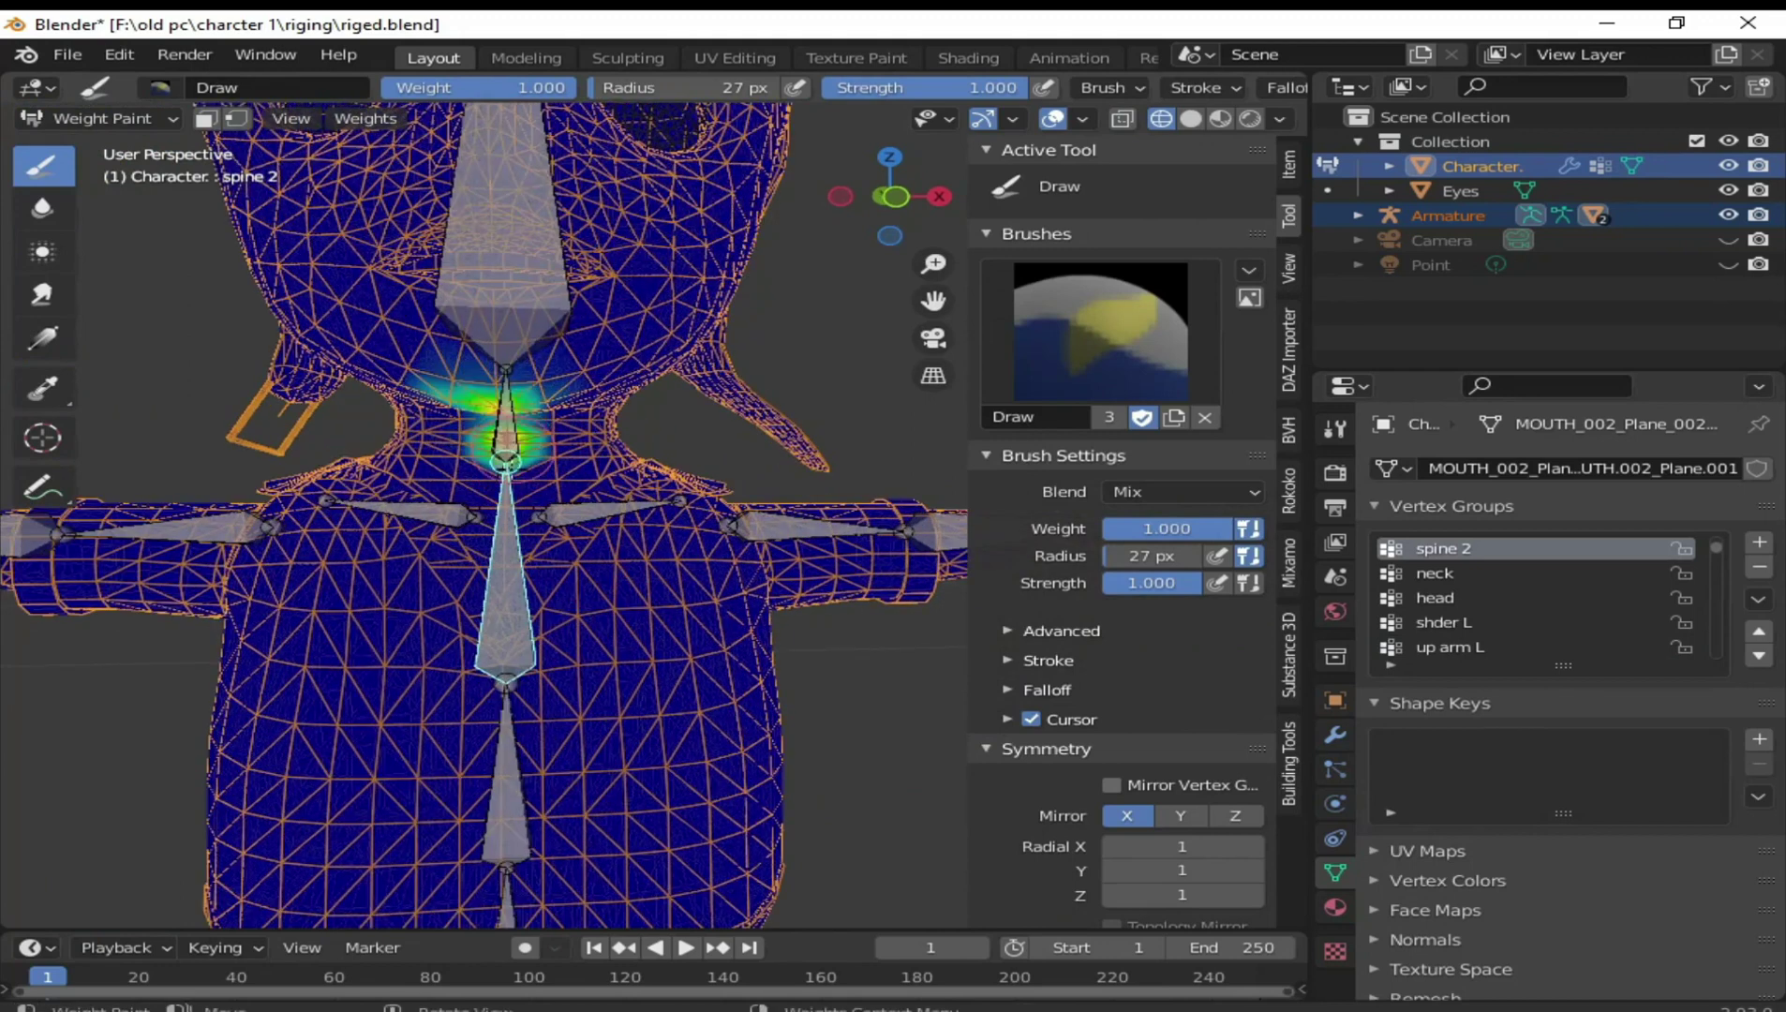
# Undo that stroke and repaint spine 2 weight down the upper spine only
pyautogui.hotkey('ctrl', 'z')
pyautogui.scroll(4, 604, 587)
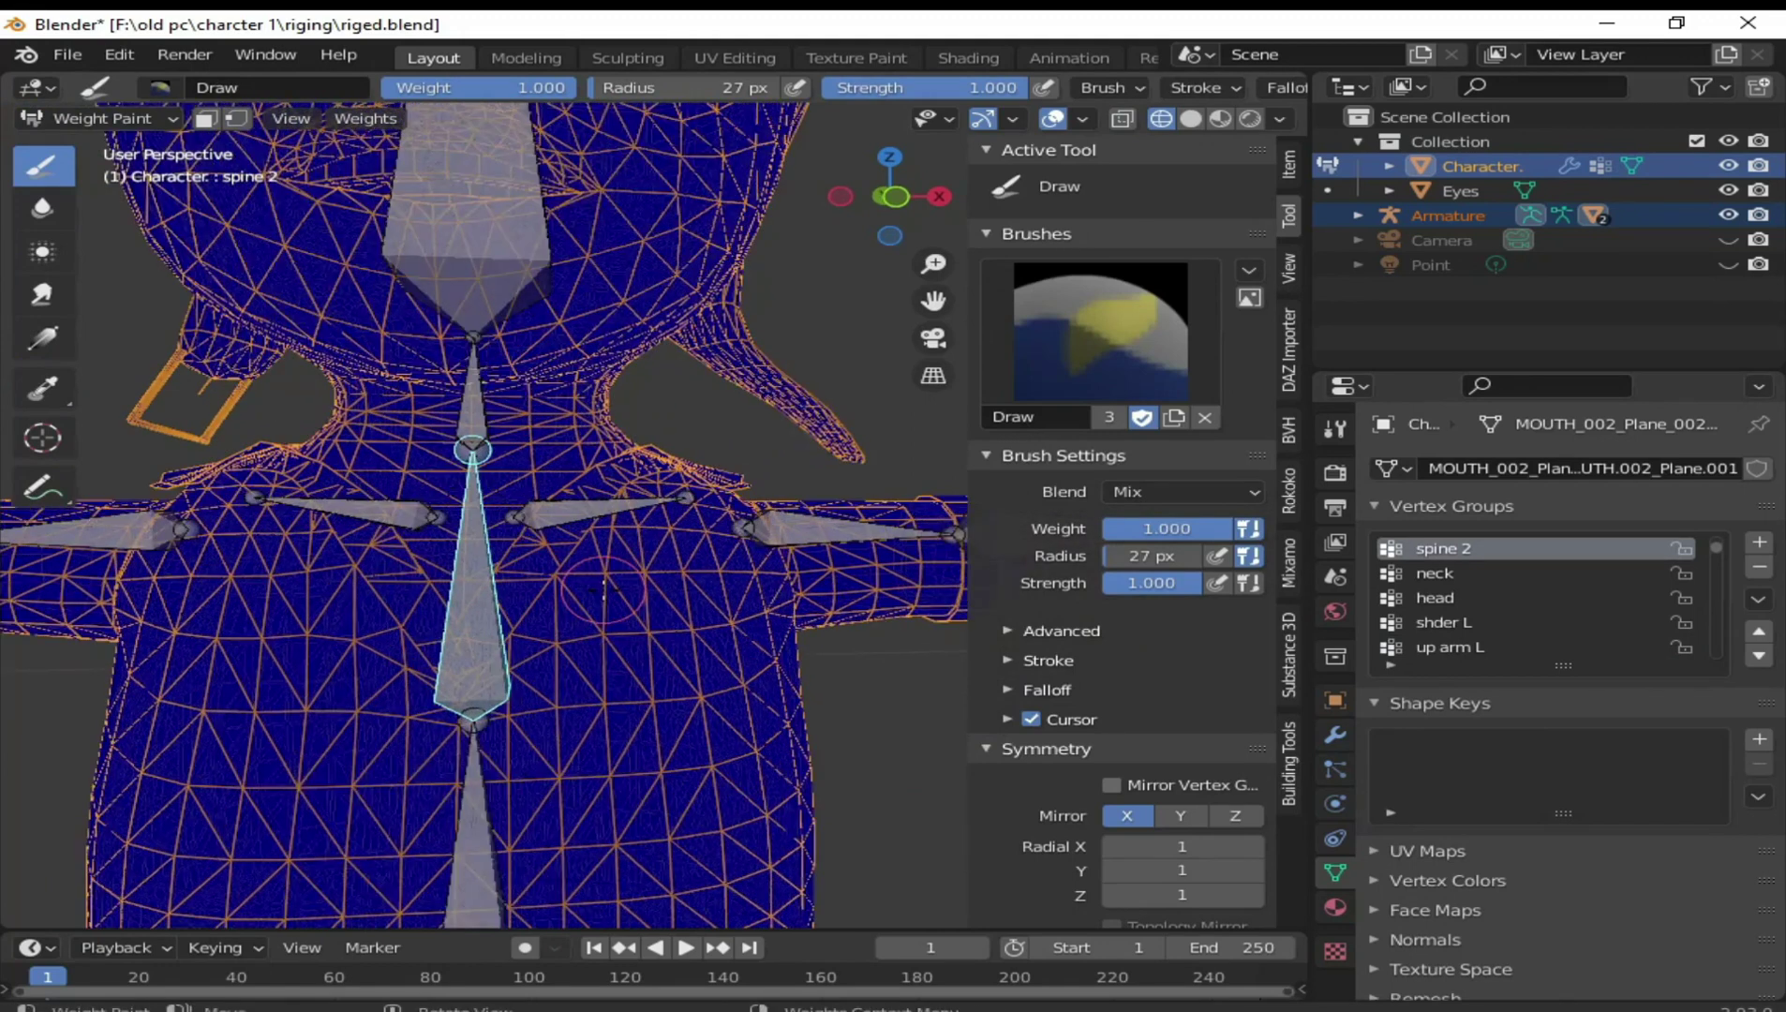
pyautogui.moveTo(474, 380)
pyautogui.mouseDown()
pyautogui.moveTo(461, 540)
pyautogui.moveTo(506, 559)
pyautogui.mouseUp()
pyautogui.scroll(-1, 524, 581)
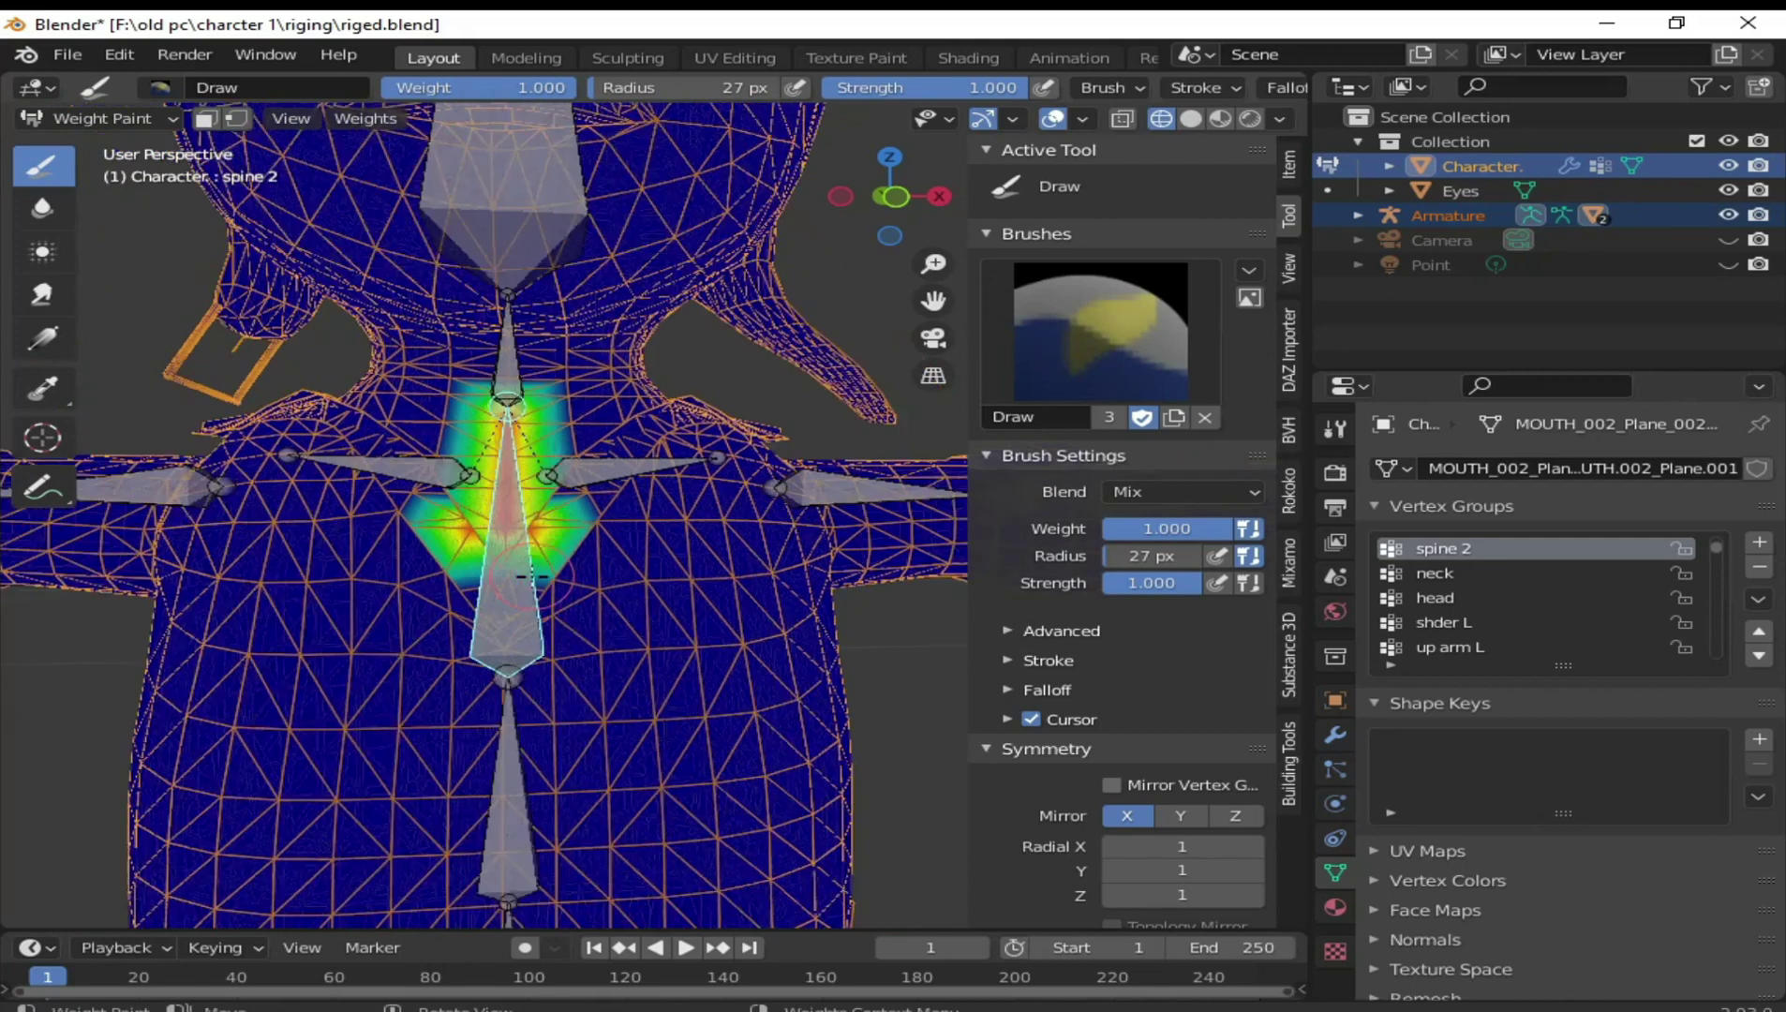
pyautogui.scroll(-1, 553, 609)
pyautogui.scroll(-1, 581, 637)
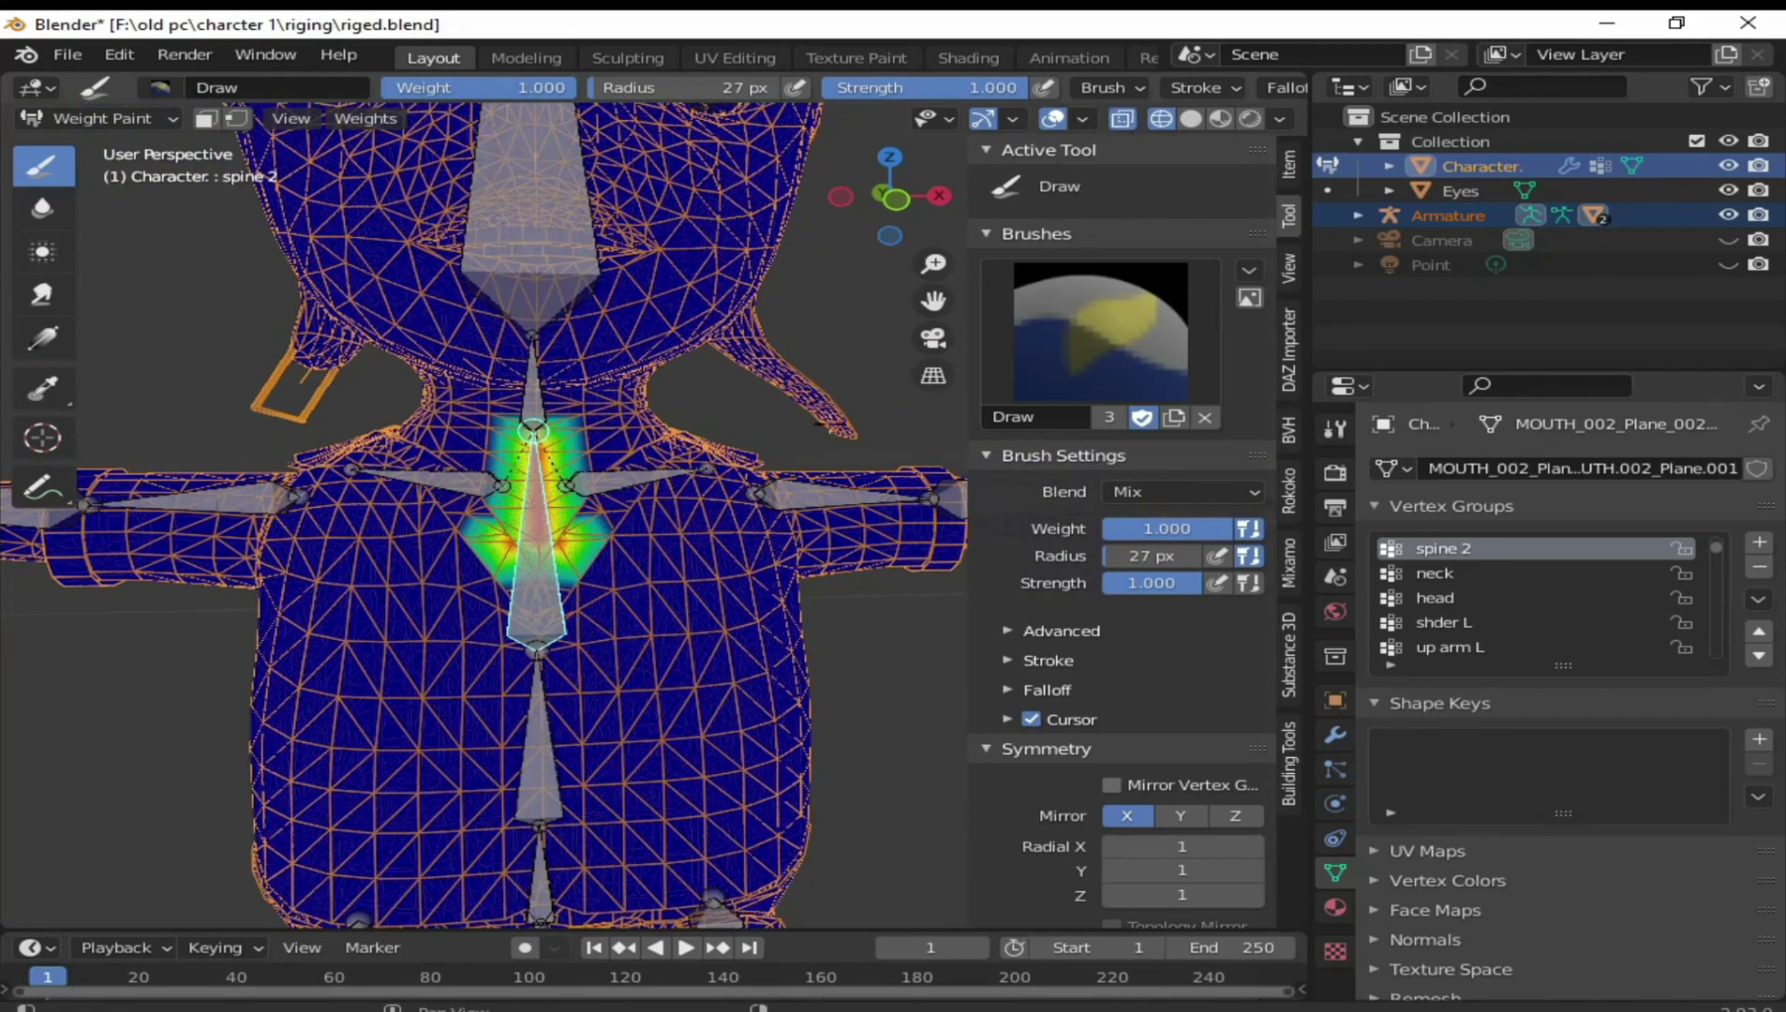
# Box-select all the upper chest vertices in Edit Mode for spine 2, then return to Weight Paint
pyautogui.press('Tab')
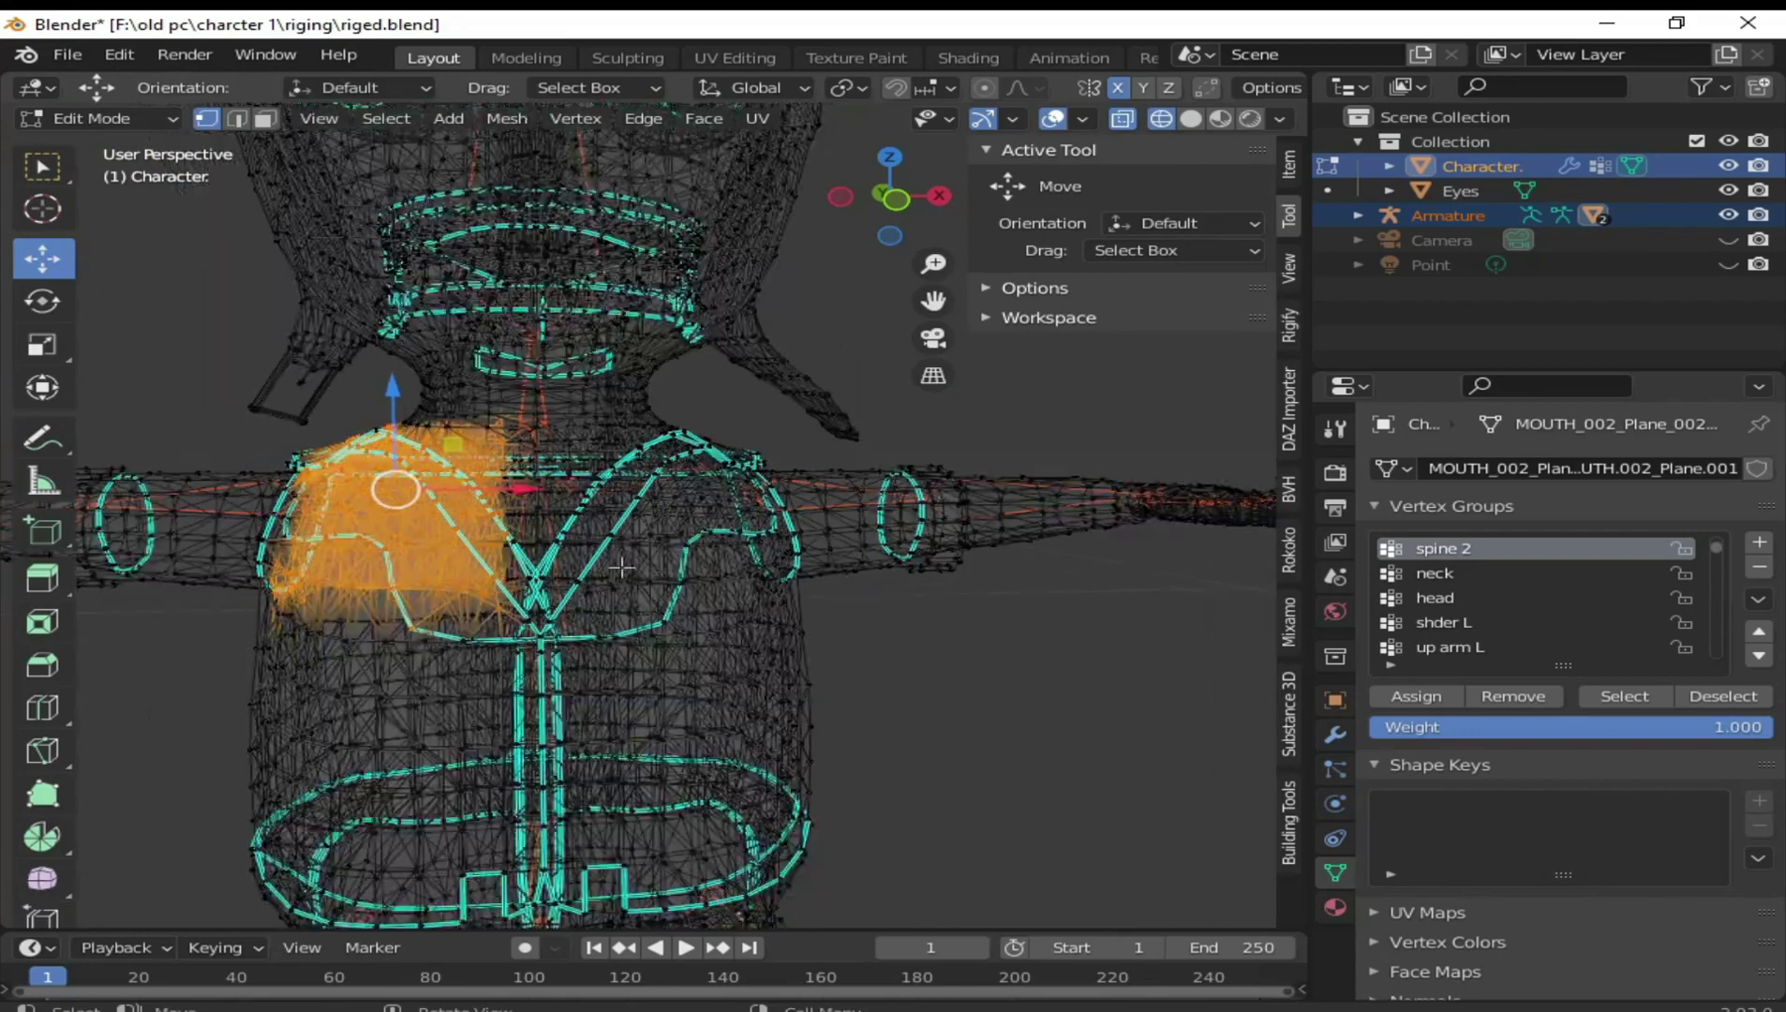
pyautogui.moveTo(313, 480); pyautogui.dragTo(723, 639)
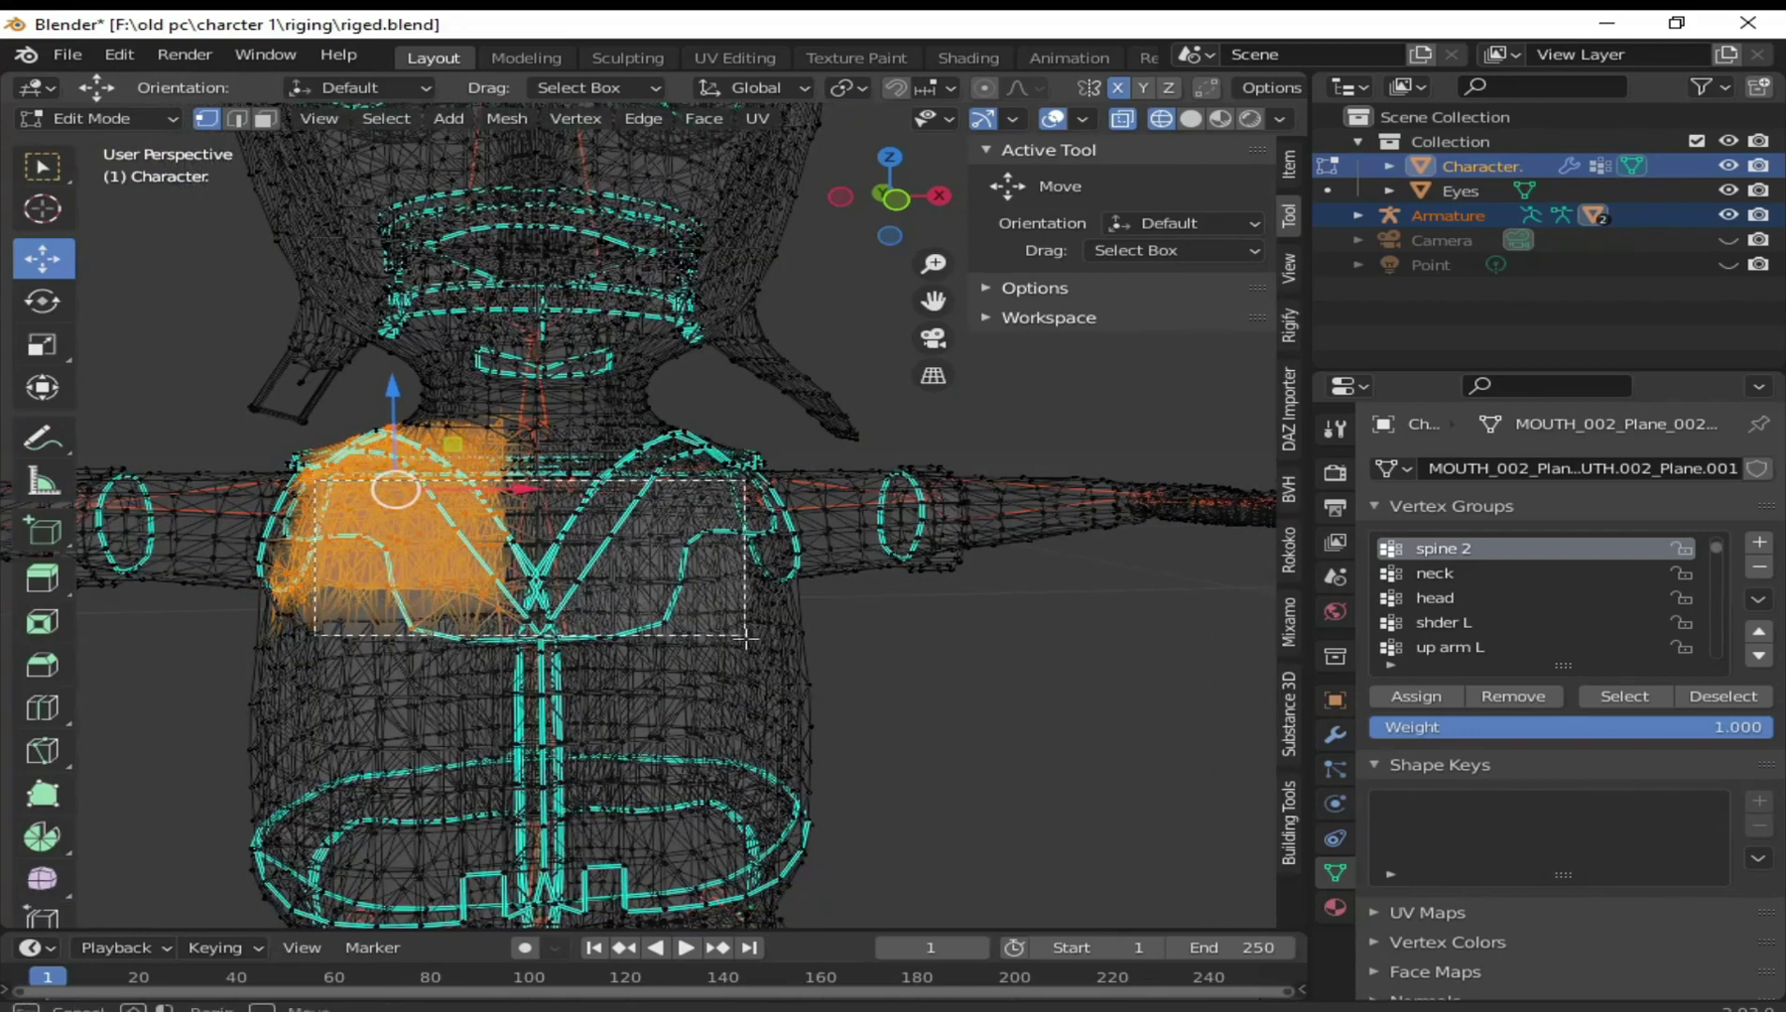
pyautogui.moveTo(723, 639); pyautogui.dragTo(751, 645)
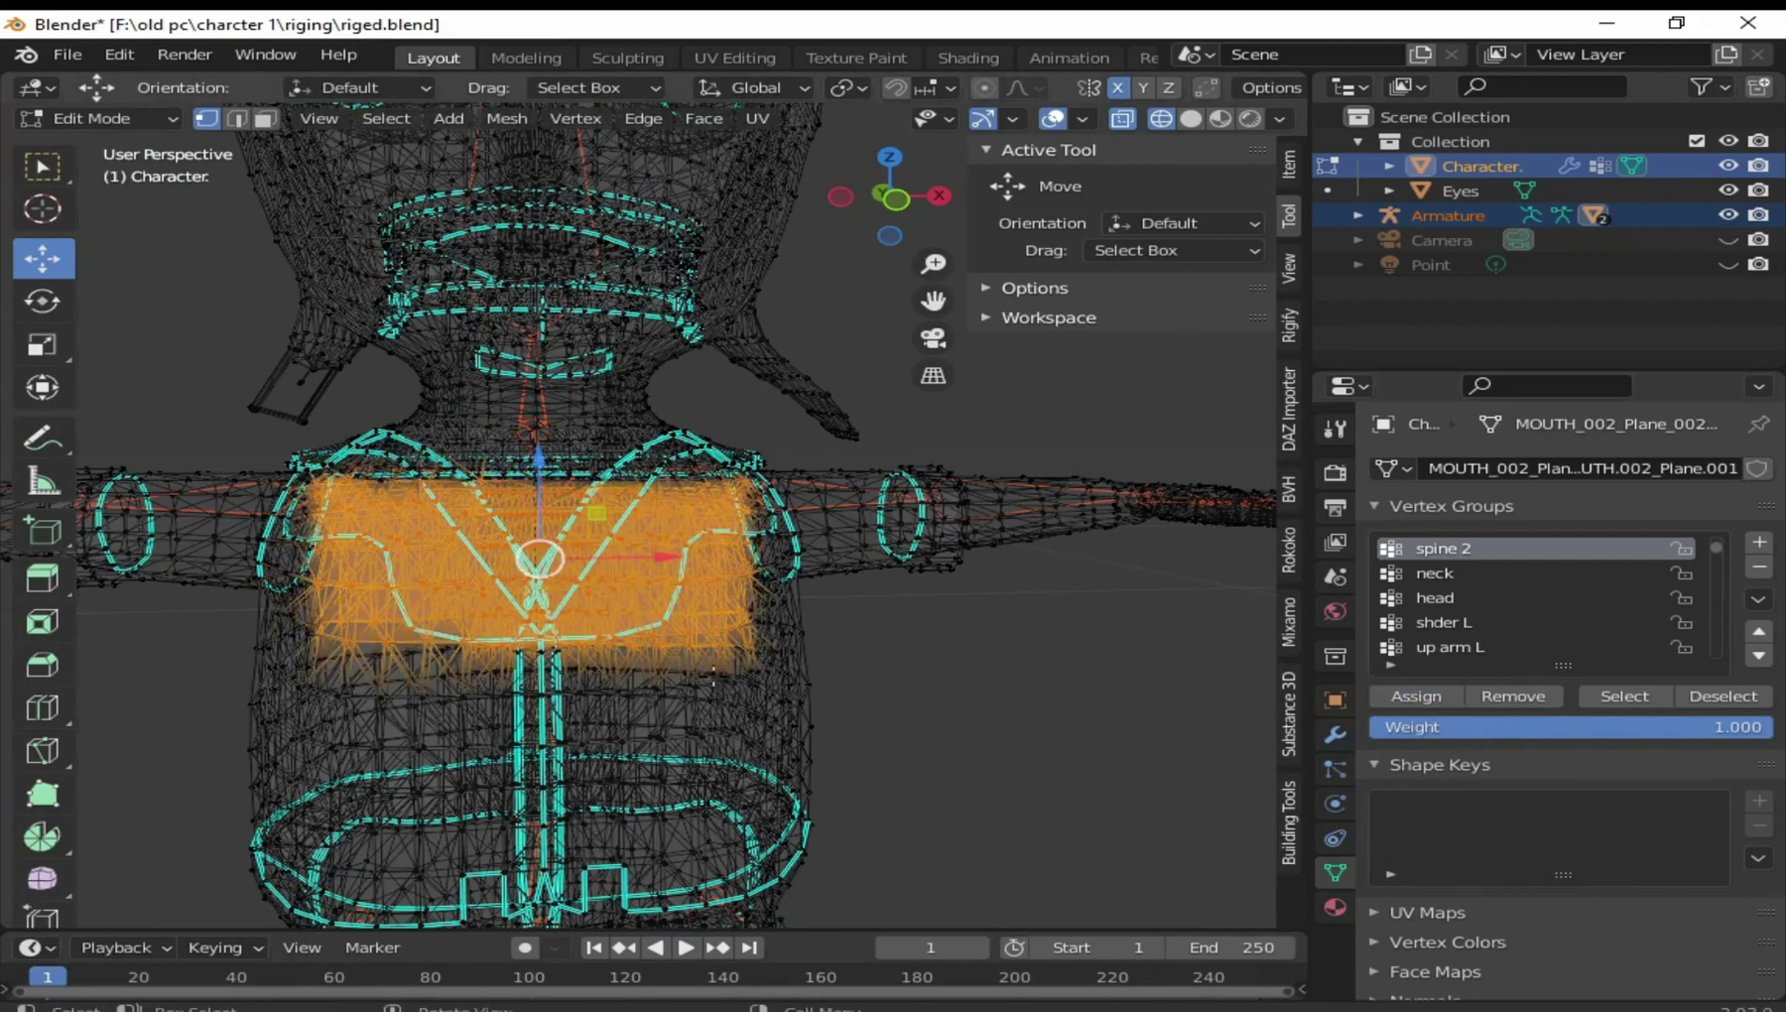
pyautogui.hotkey('ctrl', 'Tab')
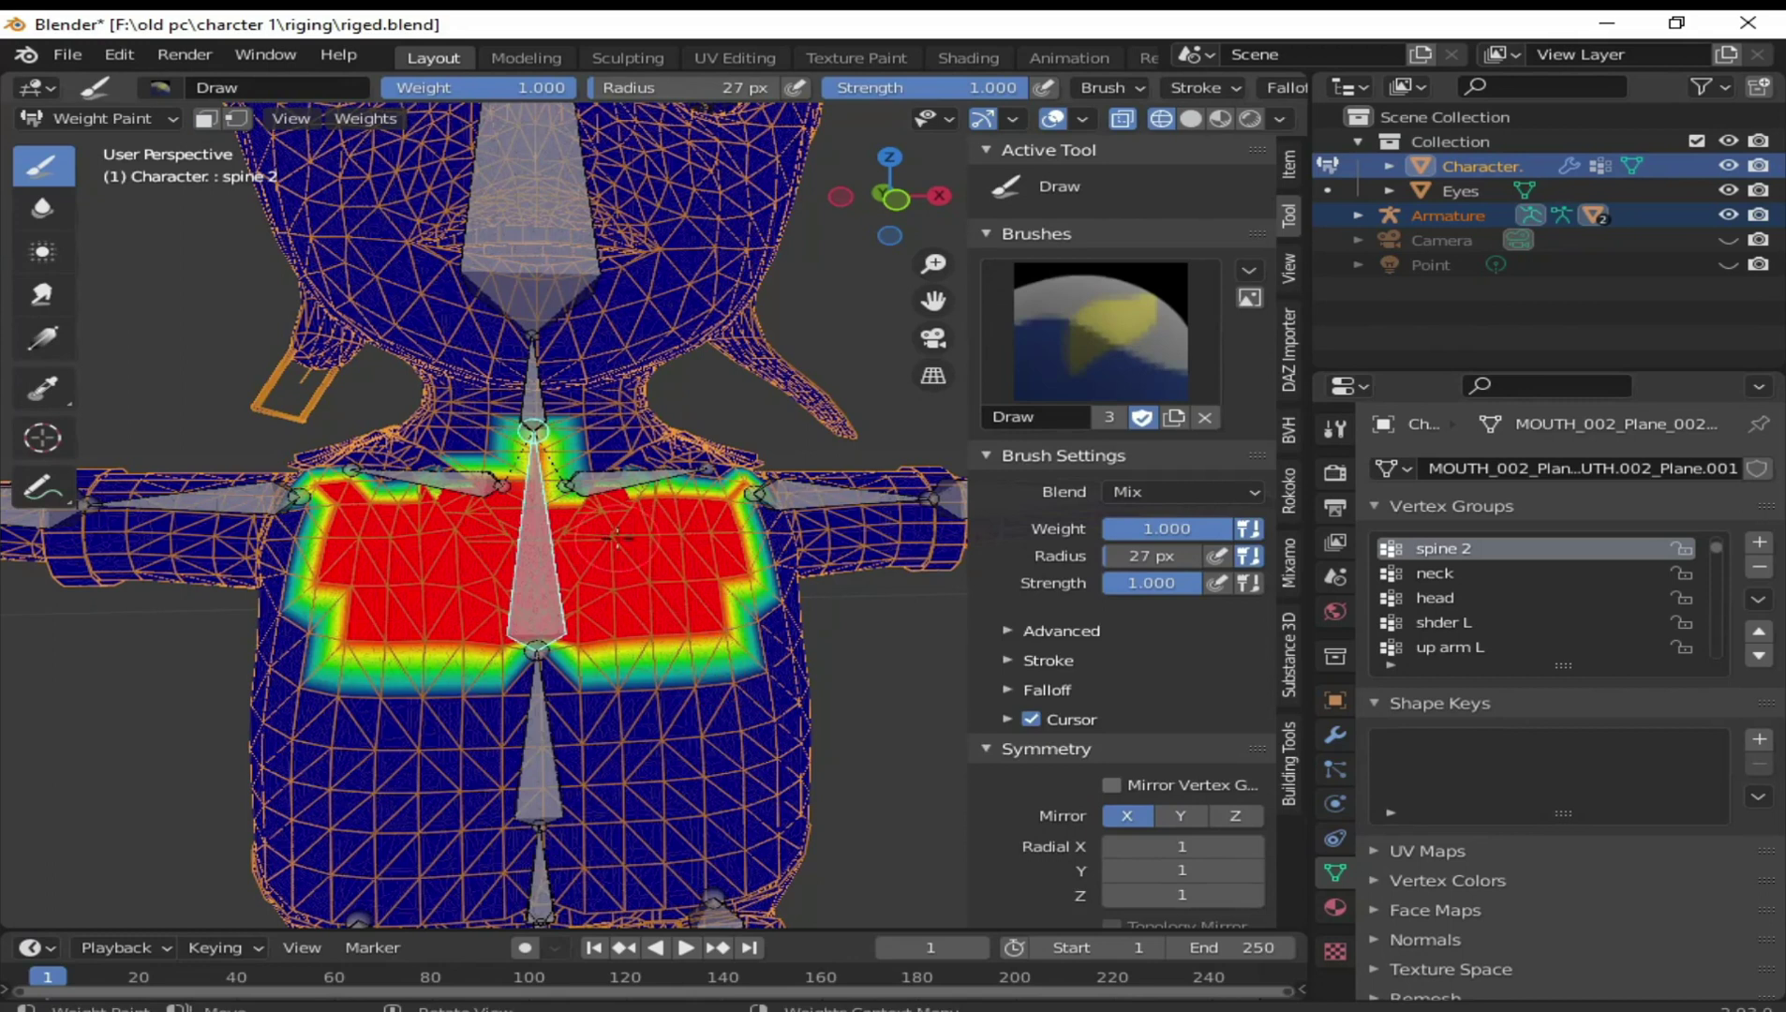
# Paint spine 2 weight out to the torso sides, lower edges and around the neck
pyautogui.moveTo(479, 654)
pyautogui.mouseDown()
pyautogui.moveTo(309, 637)
pyautogui.moveTo(291, 571)
pyautogui.moveTo(304, 513)
pyautogui.mouseUp()
pyautogui.moveTo(281, 578); pyautogui.dragTo(583, 624)
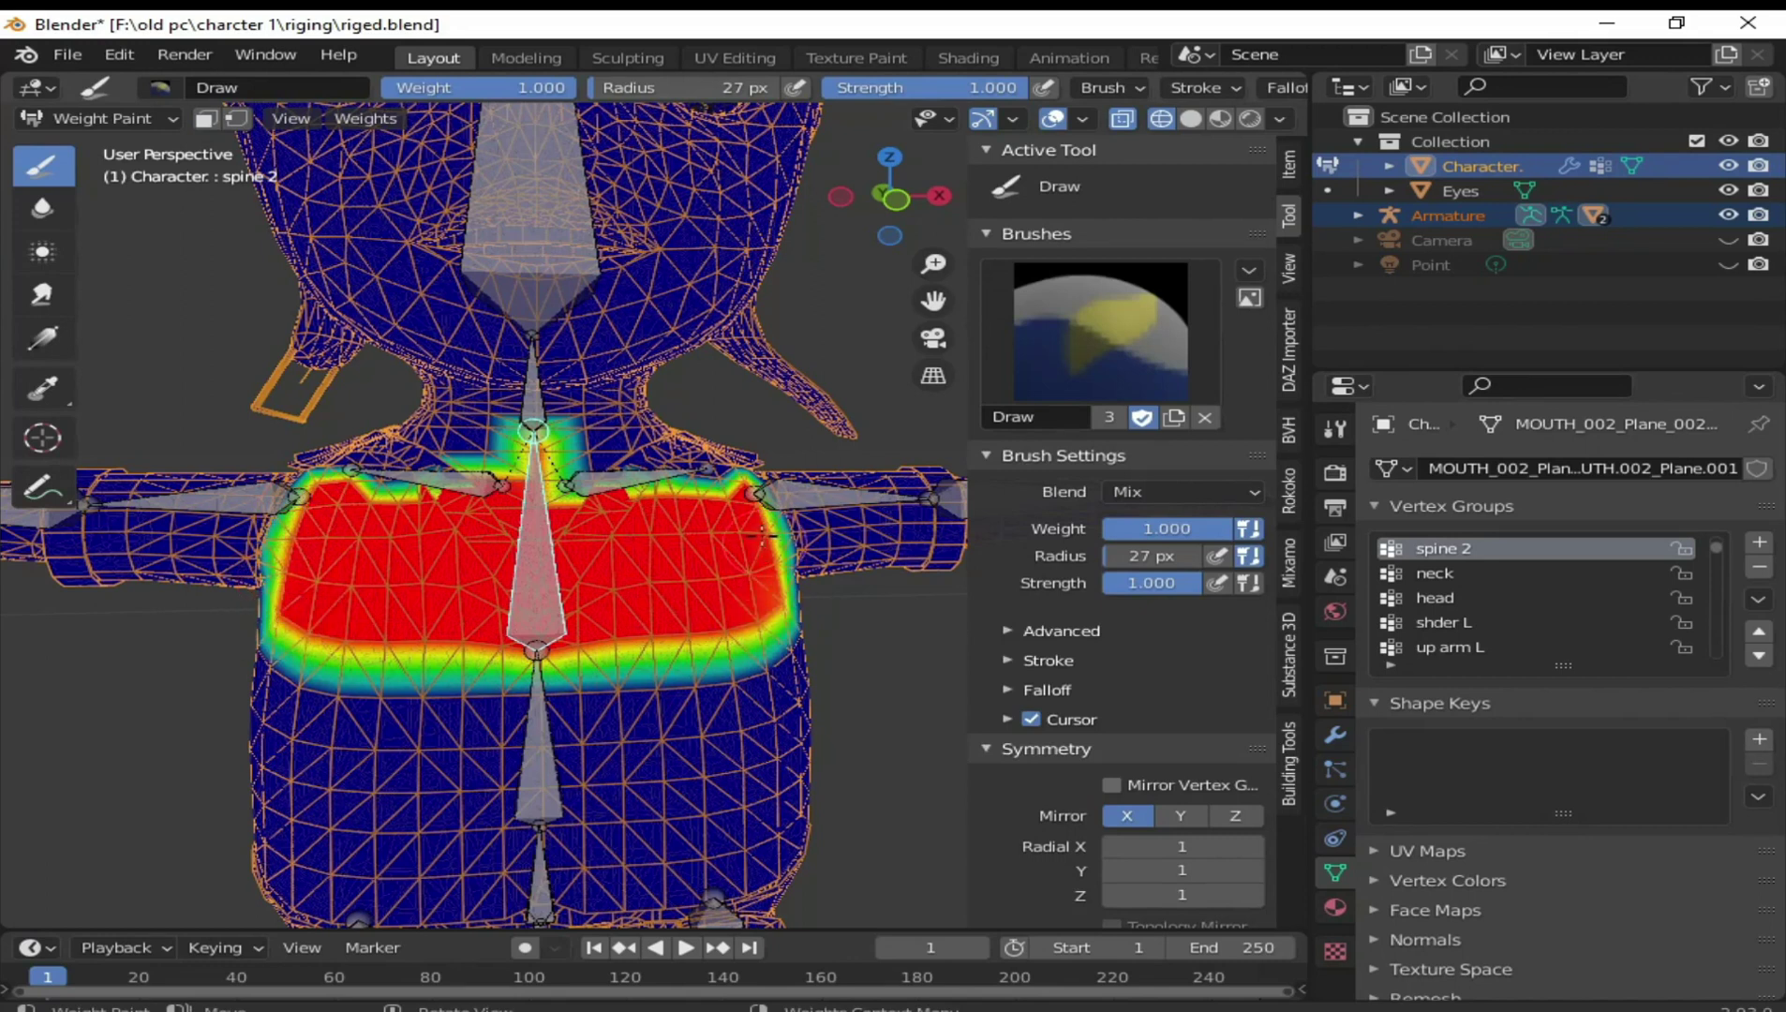
pyautogui.scroll(-2, 581, 615)
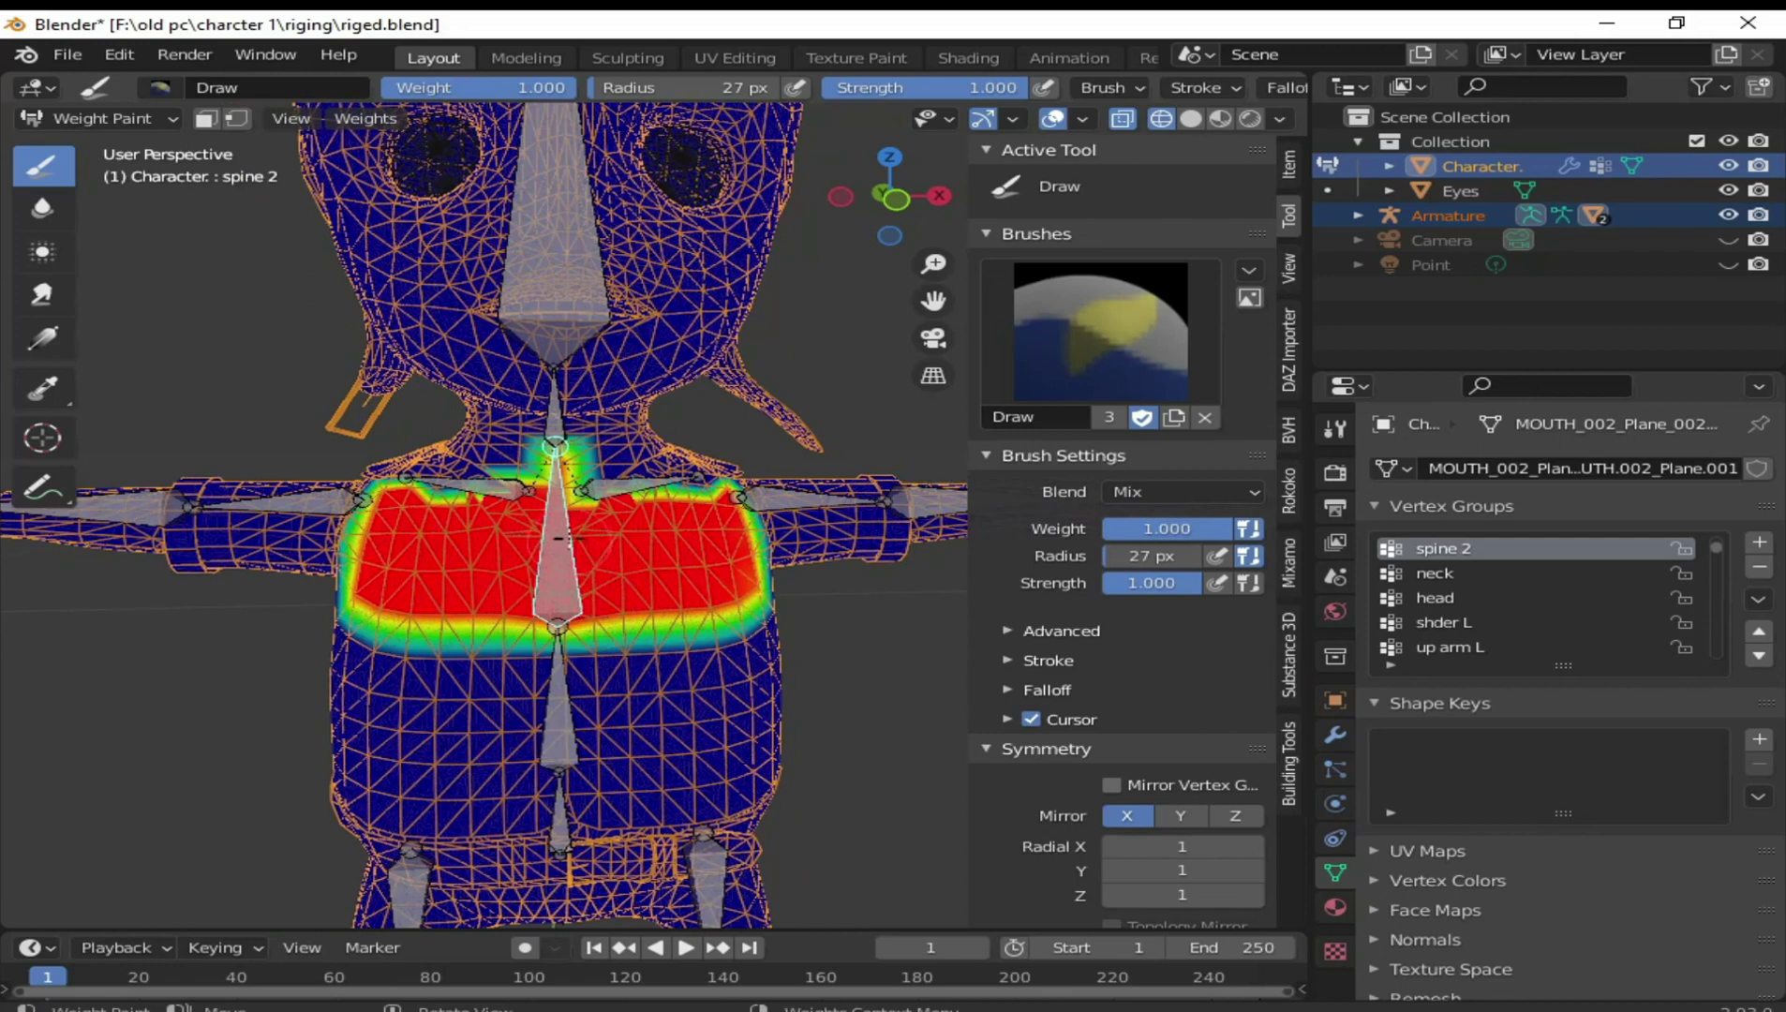
pyautogui.moveTo(556, 448); pyautogui.dragTo(555, 447)
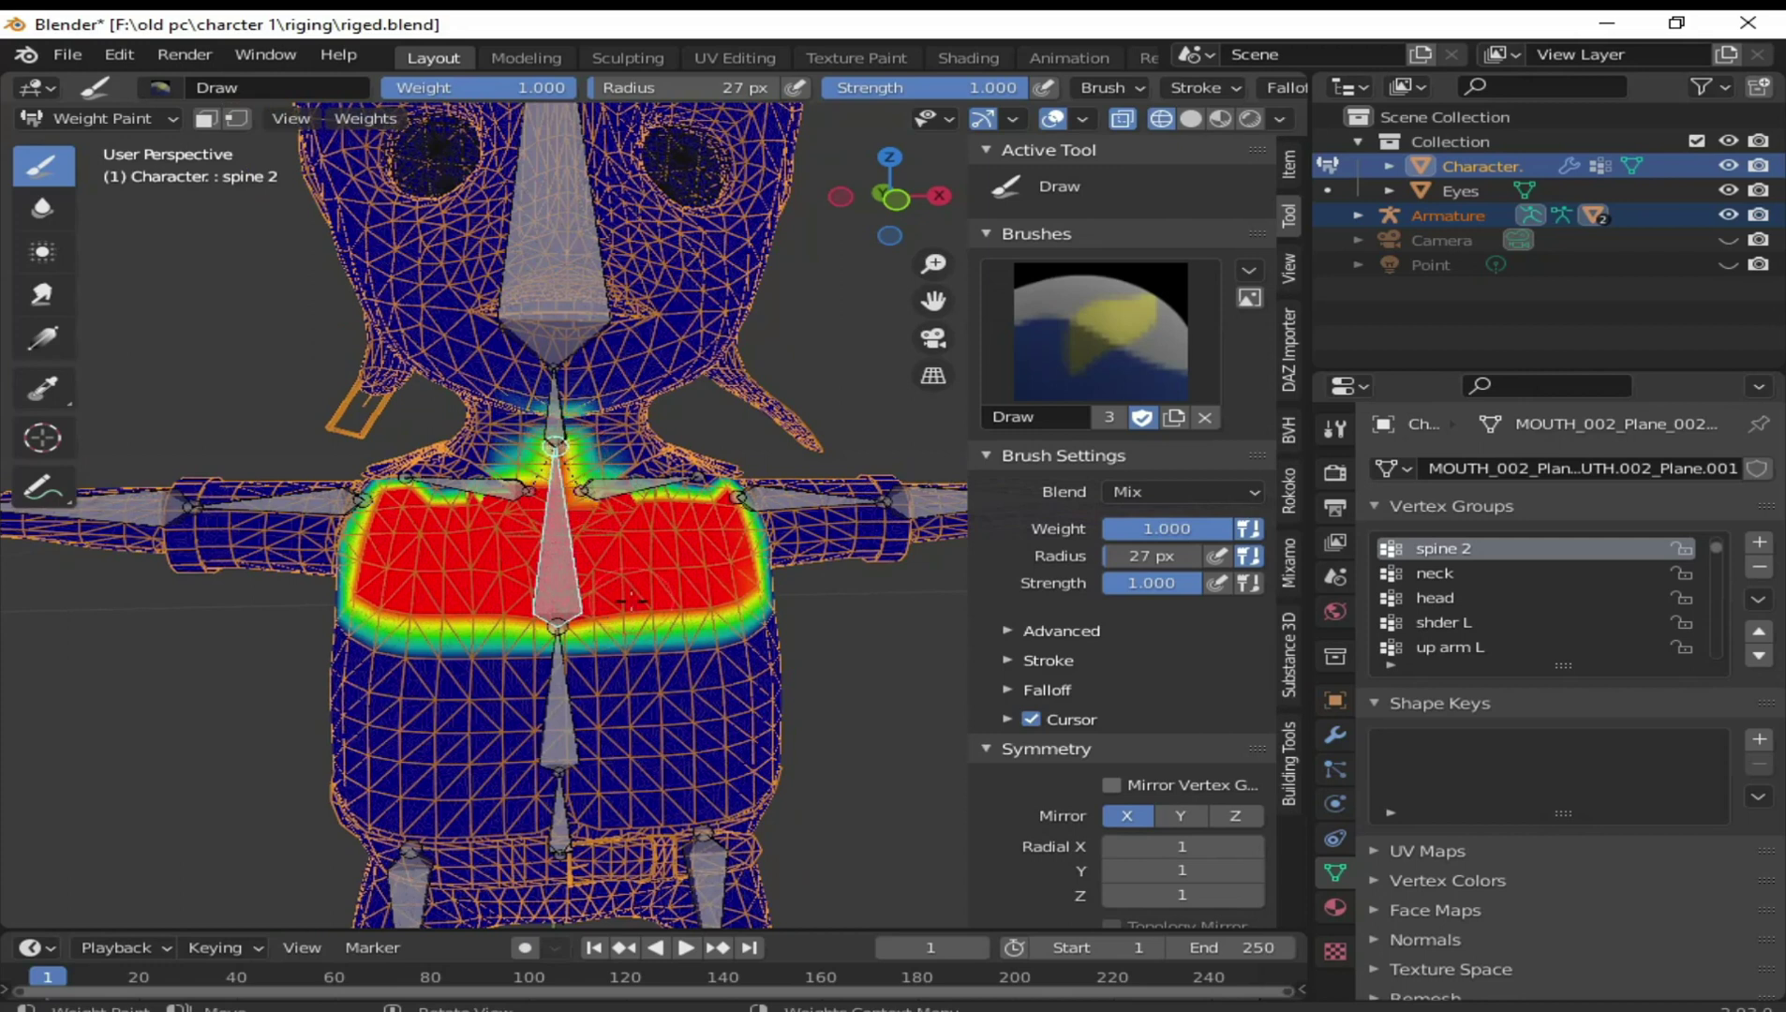
pyautogui.moveTo(643, 596); pyautogui.dragTo(614, 653, button='middle')
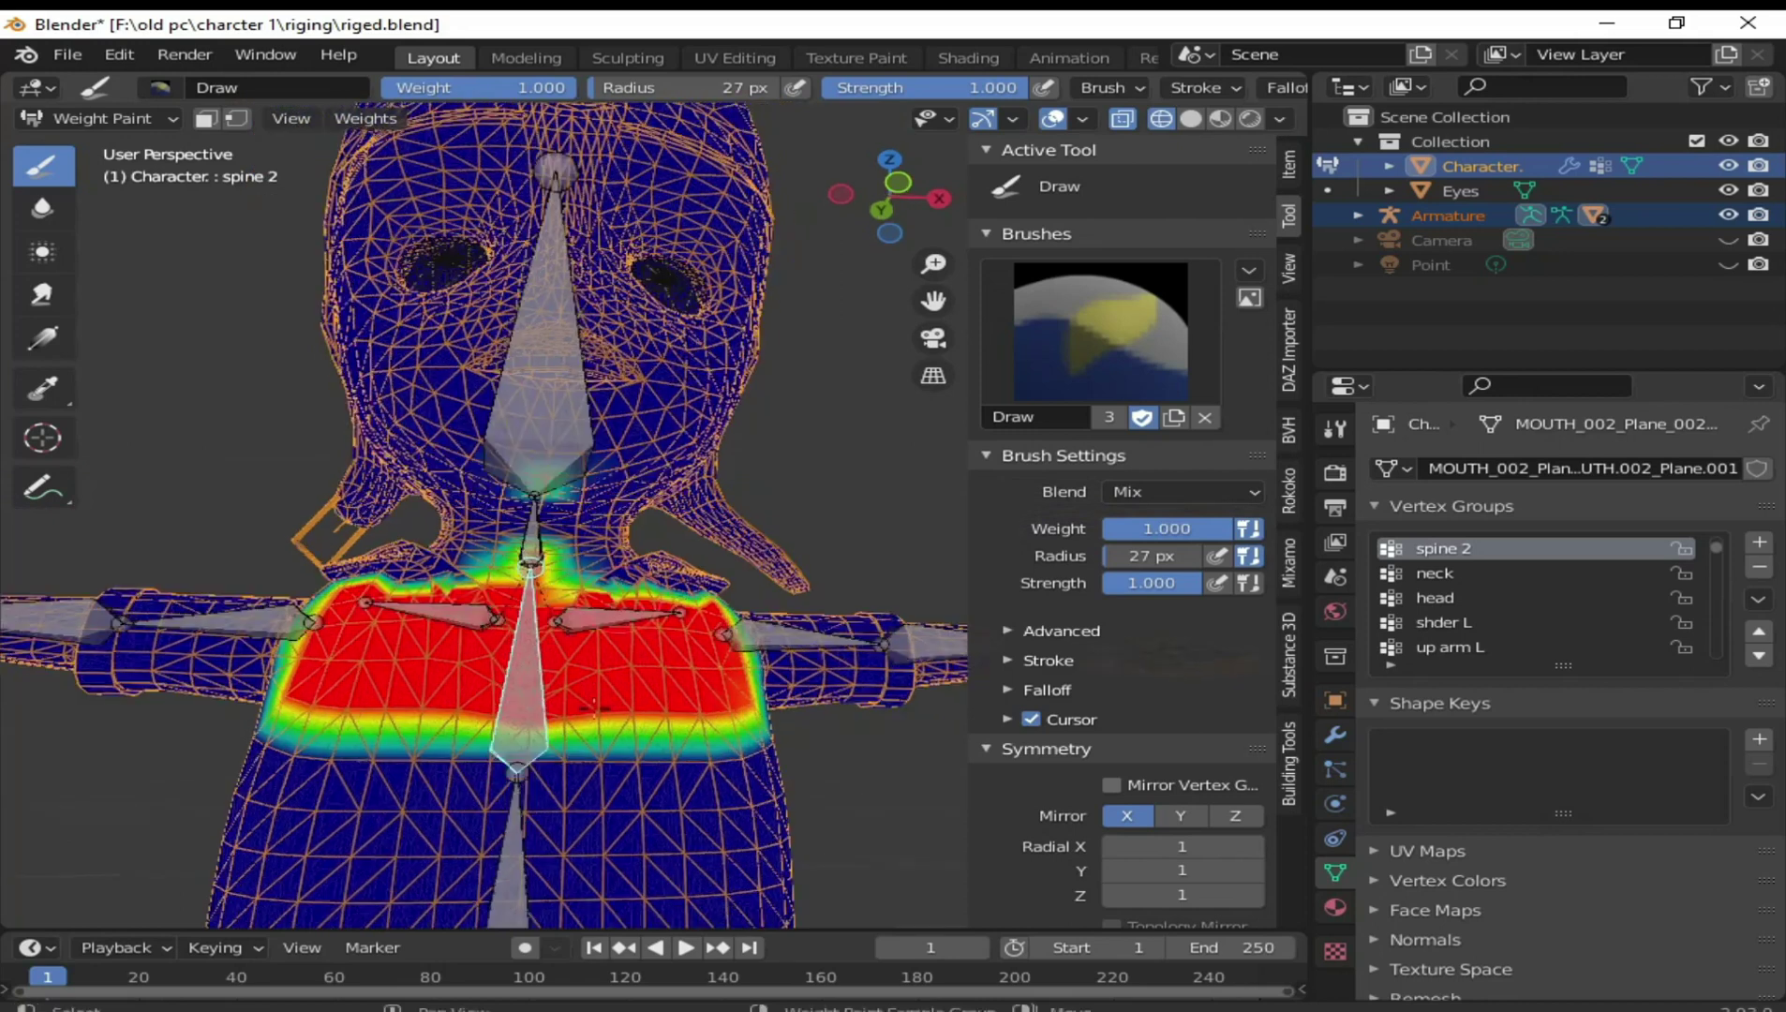
# Erase stray spine 2 weight below the head bone at weight 0, then restore weight 1.000
pyautogui.moveTo(617, 656); pyautogui.dragTo(615, 744, button='middle')
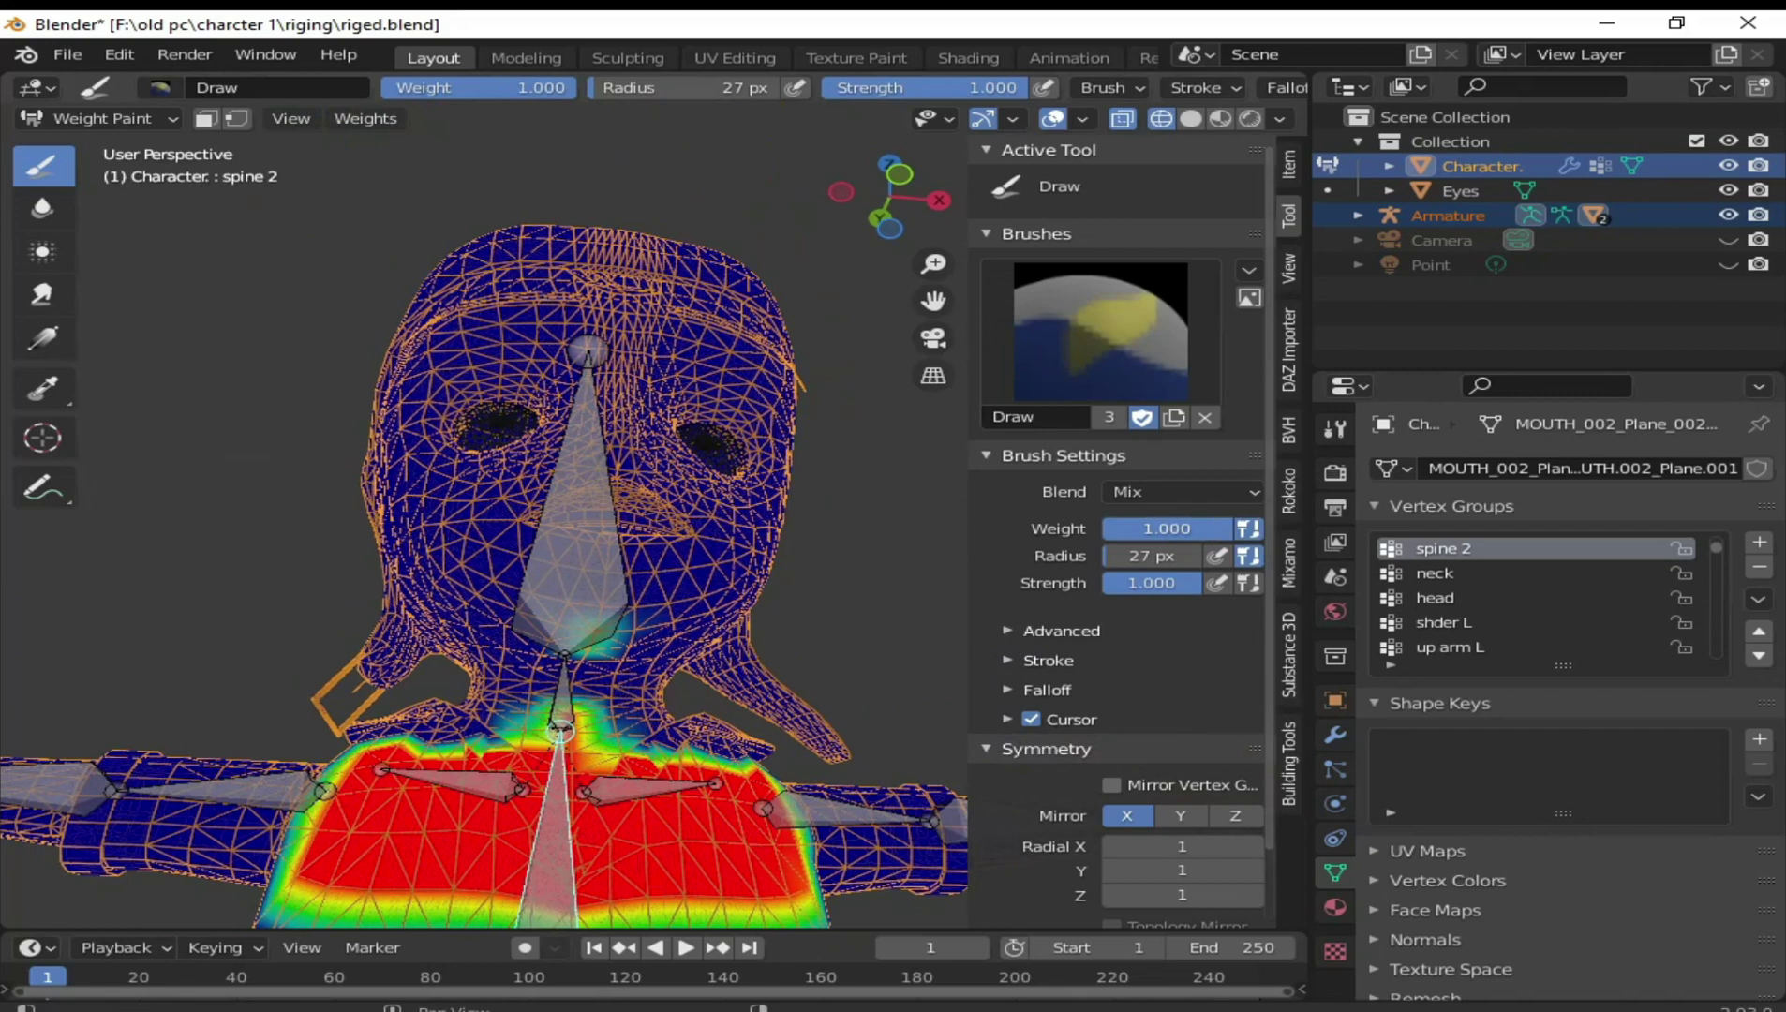
pyautogui.press('BackSpace')
pyautogui.moveTo(605, 644); pyautogui.dragTo(599, 623)
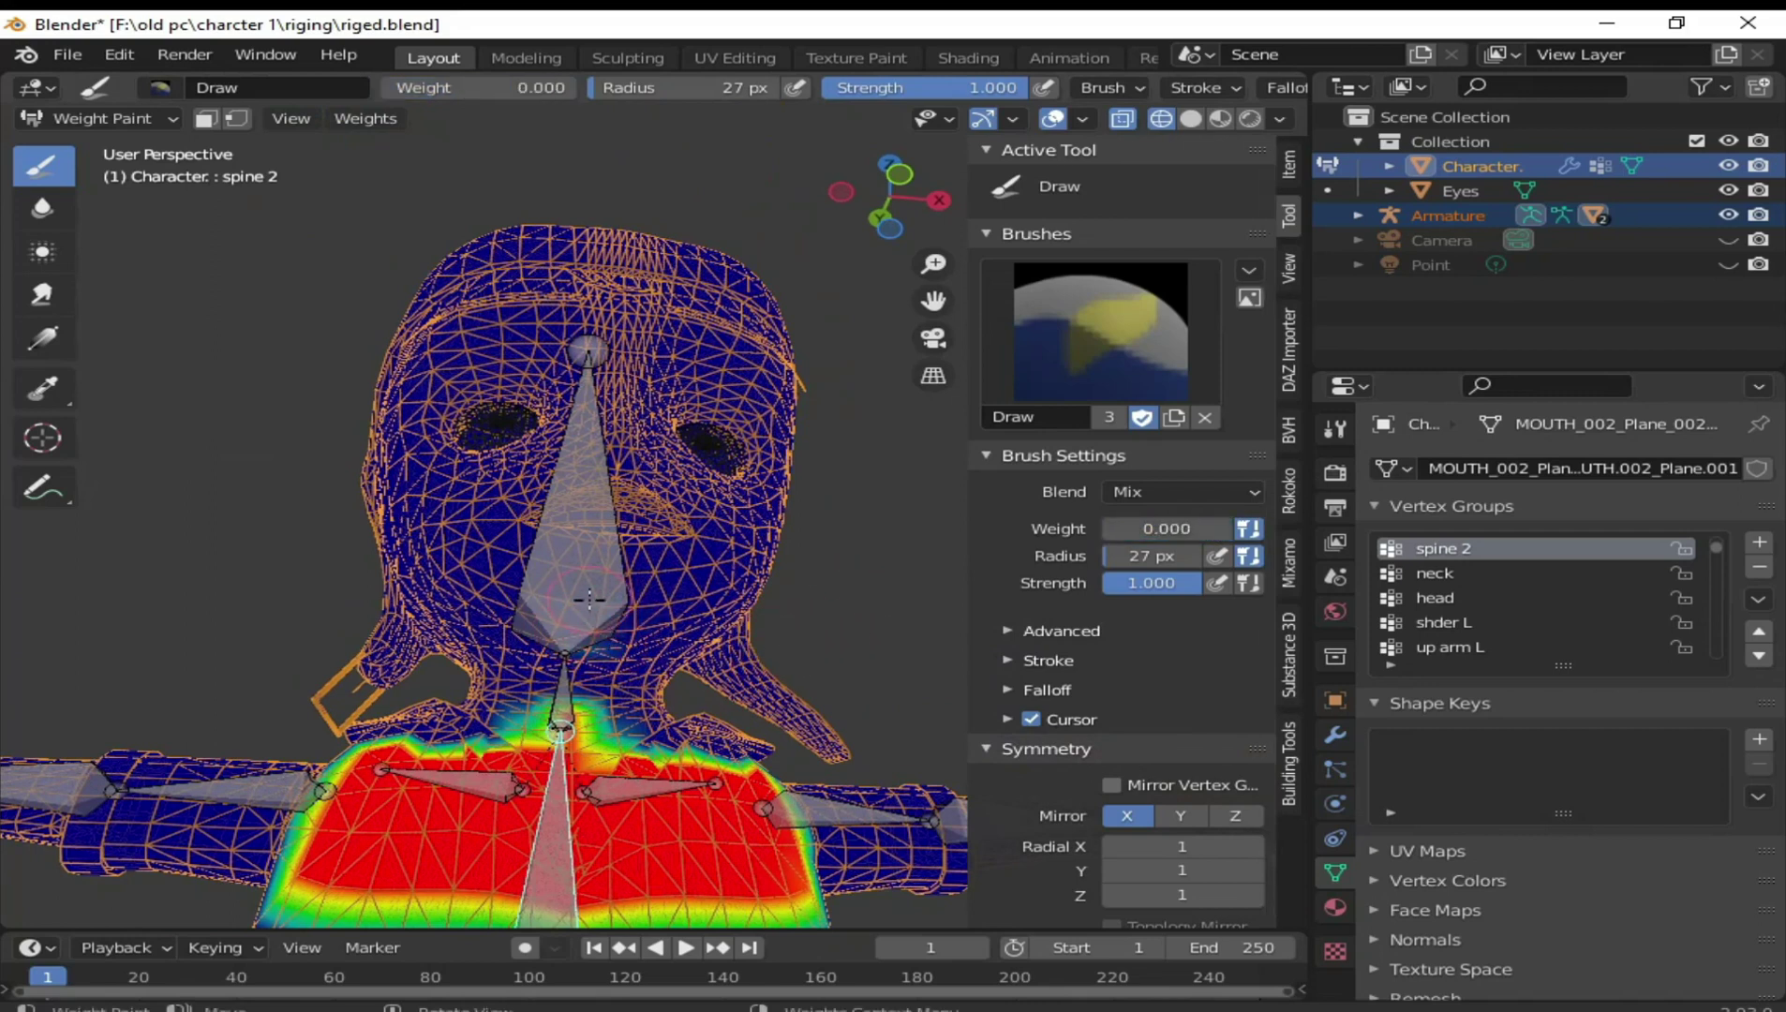
pyautogui.moveTo(1124, 528); pyautogui.dragTo(1237, 529)
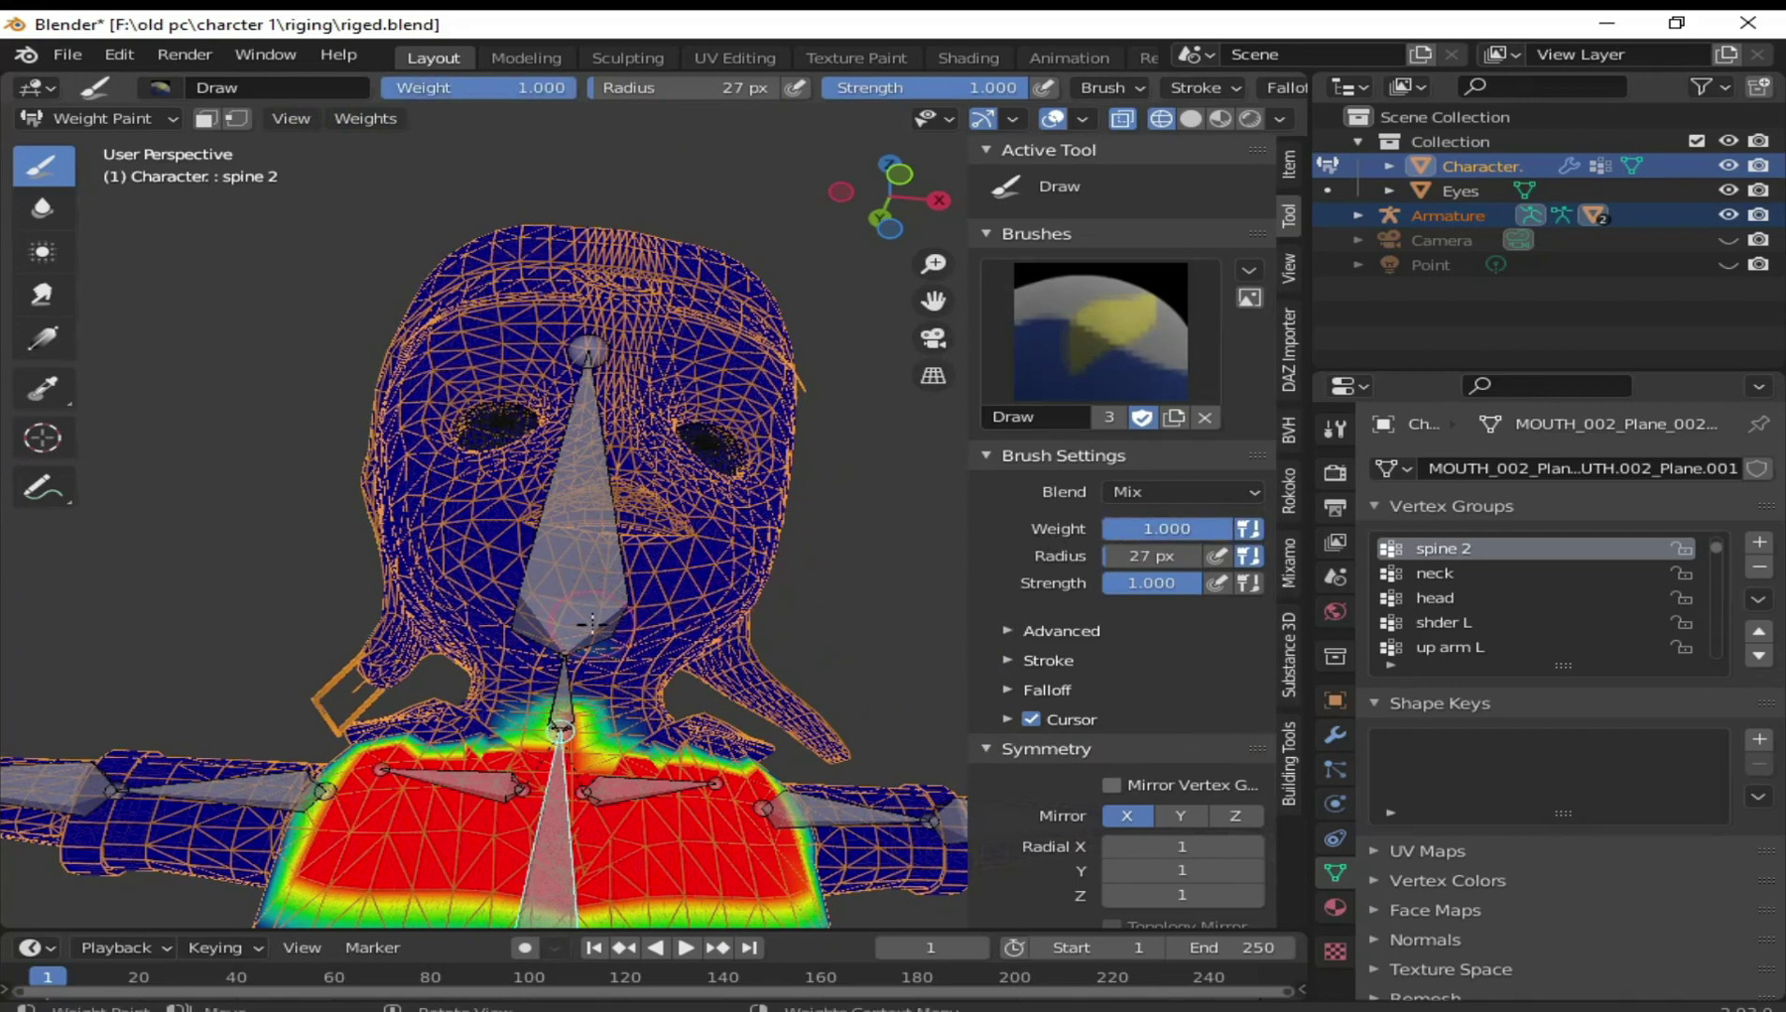
# Switch to the F Subtract brush and remove spine 2 weight from the lower chest
pyautogui.click(1101, 333)
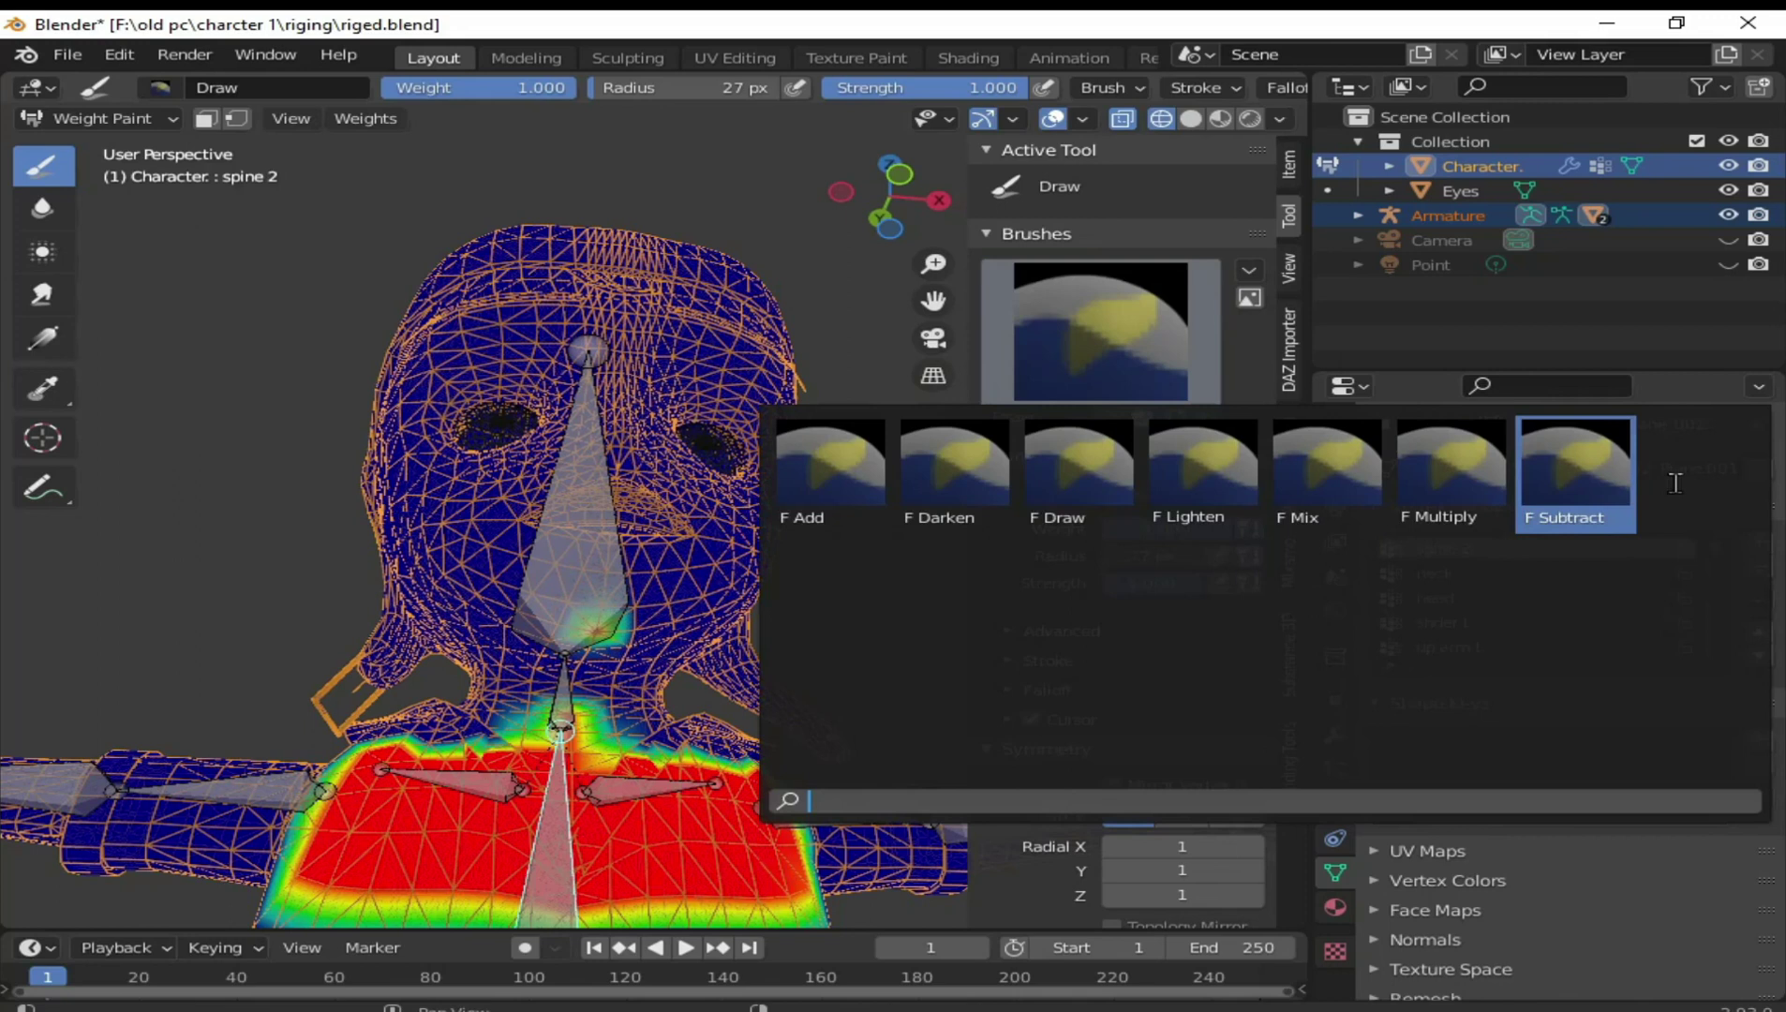
pyautogui.click(1593, 473)
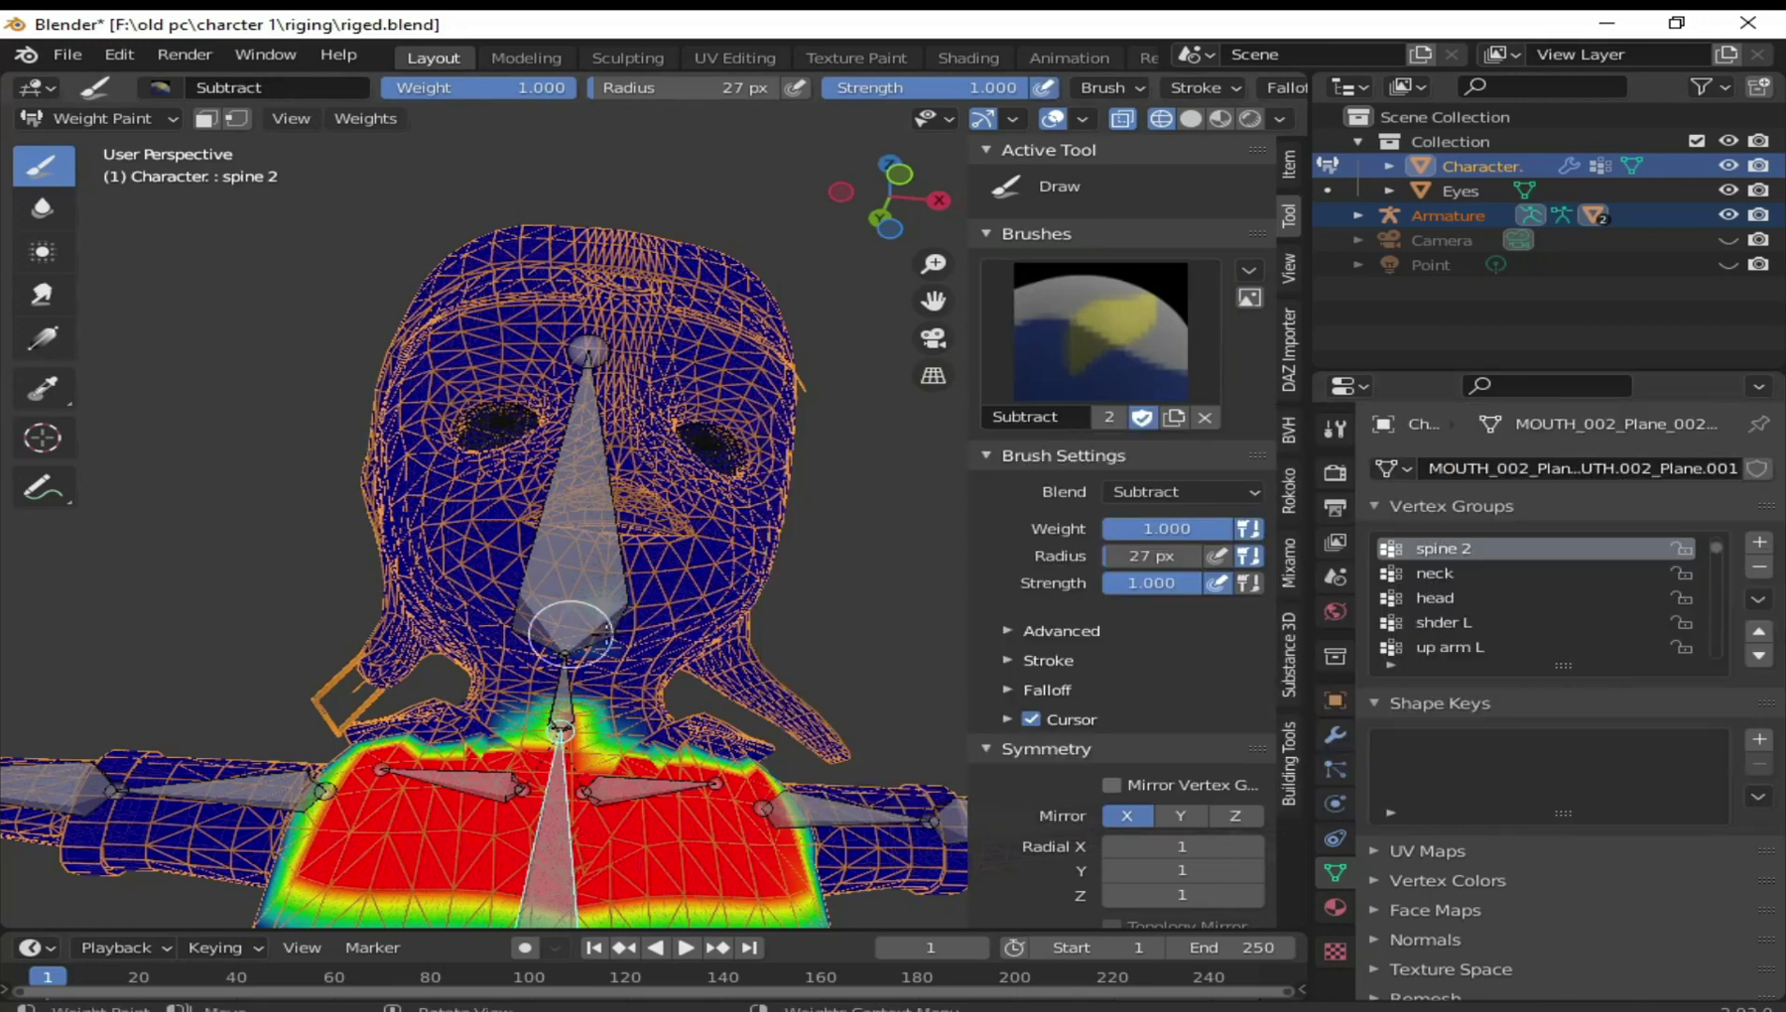
pyautogui.rightClick(640, 626)
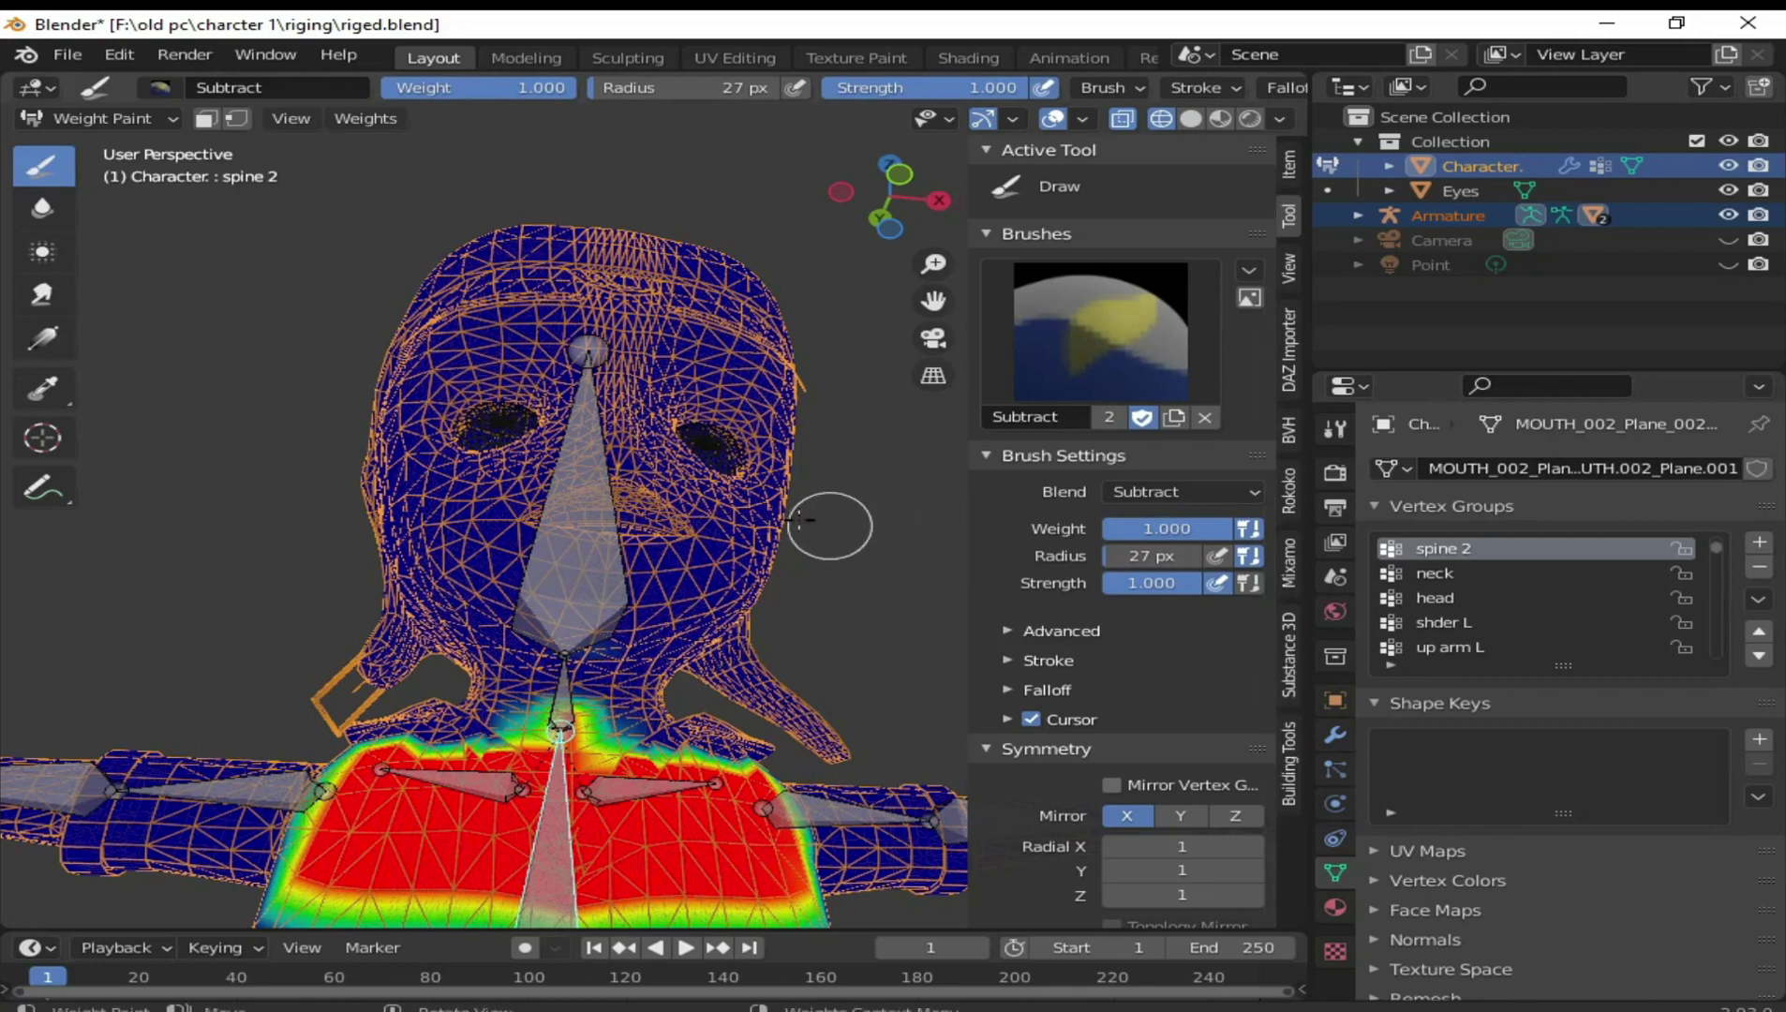
pyautogui.scroll(-2, 796, 705)
pyautogui.moveTo(795, 702)
pyautogui.mouseDown(button='middle')
pyautogui.moveTo(38, 660)
pyautogui.moveTo(688, 840)
pyautogui.mouseUp(button='middle')
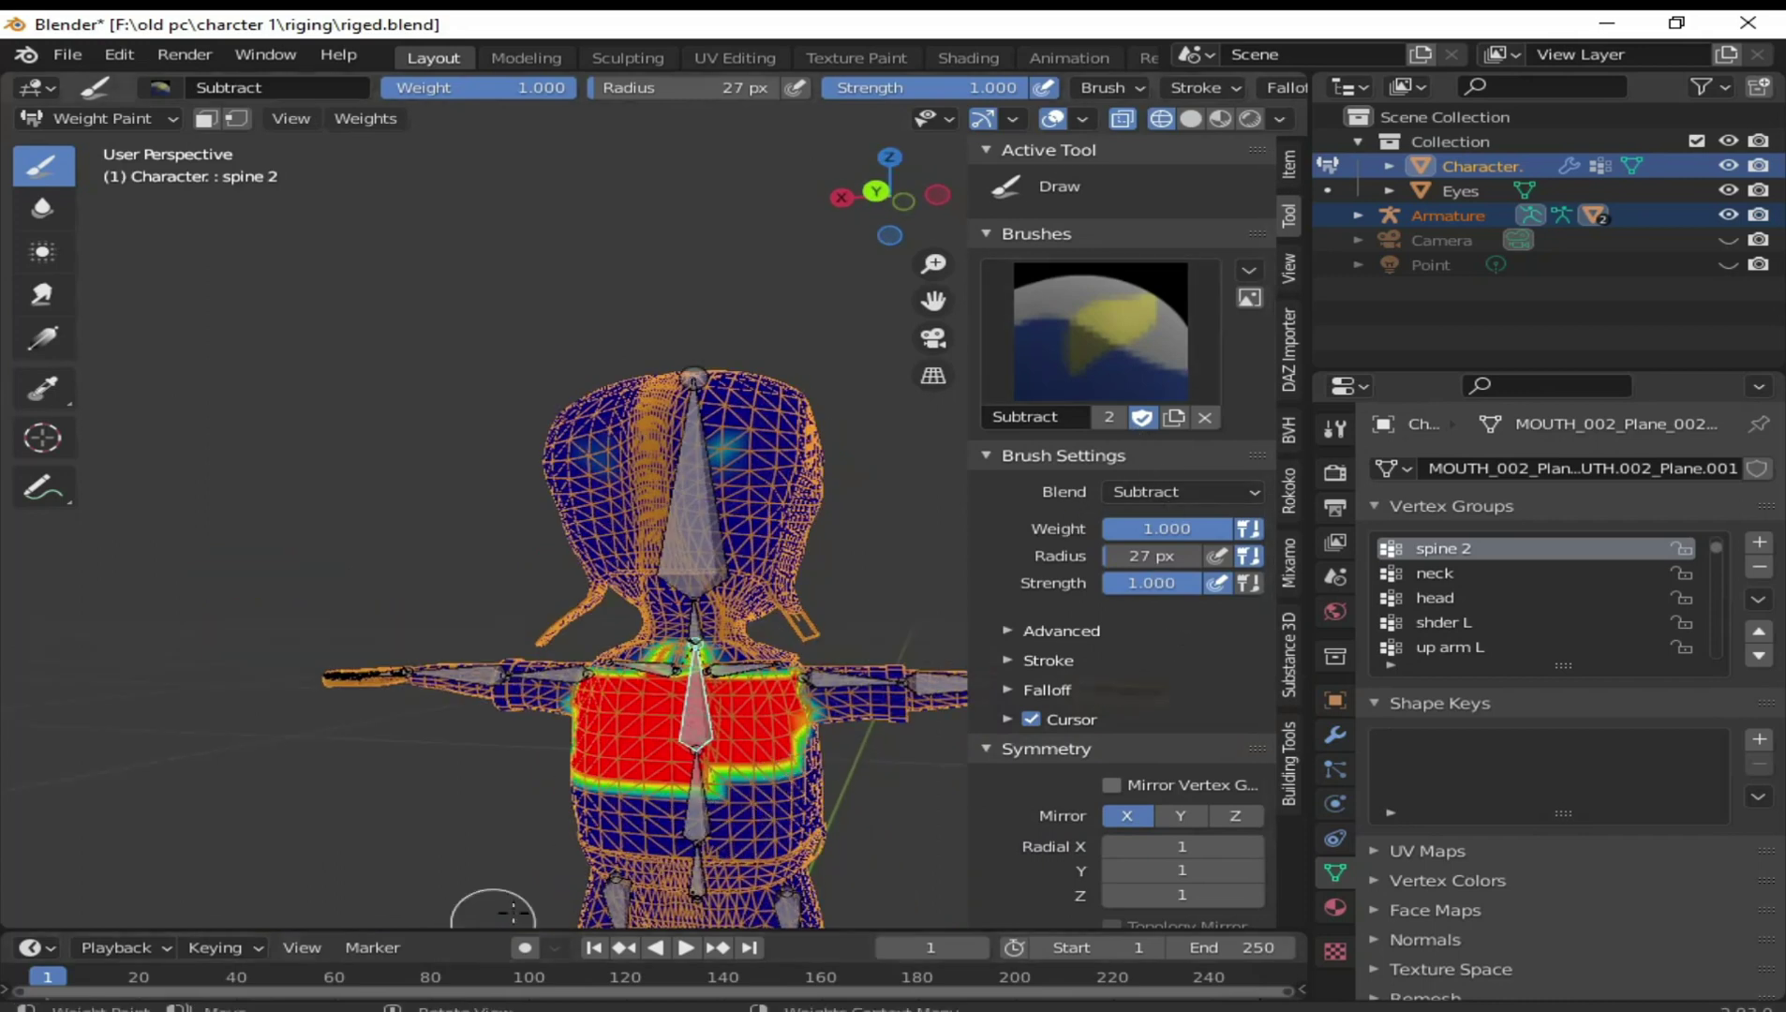
pyautogui.moveTo(740, 799)
pyautogui.mouseDown()
pyautogui.moveTo(498, 770)
pyautogui.moveTo(751, 782)
pyautogui.moveTo(536, 773)
pyautogui.mouseUp()
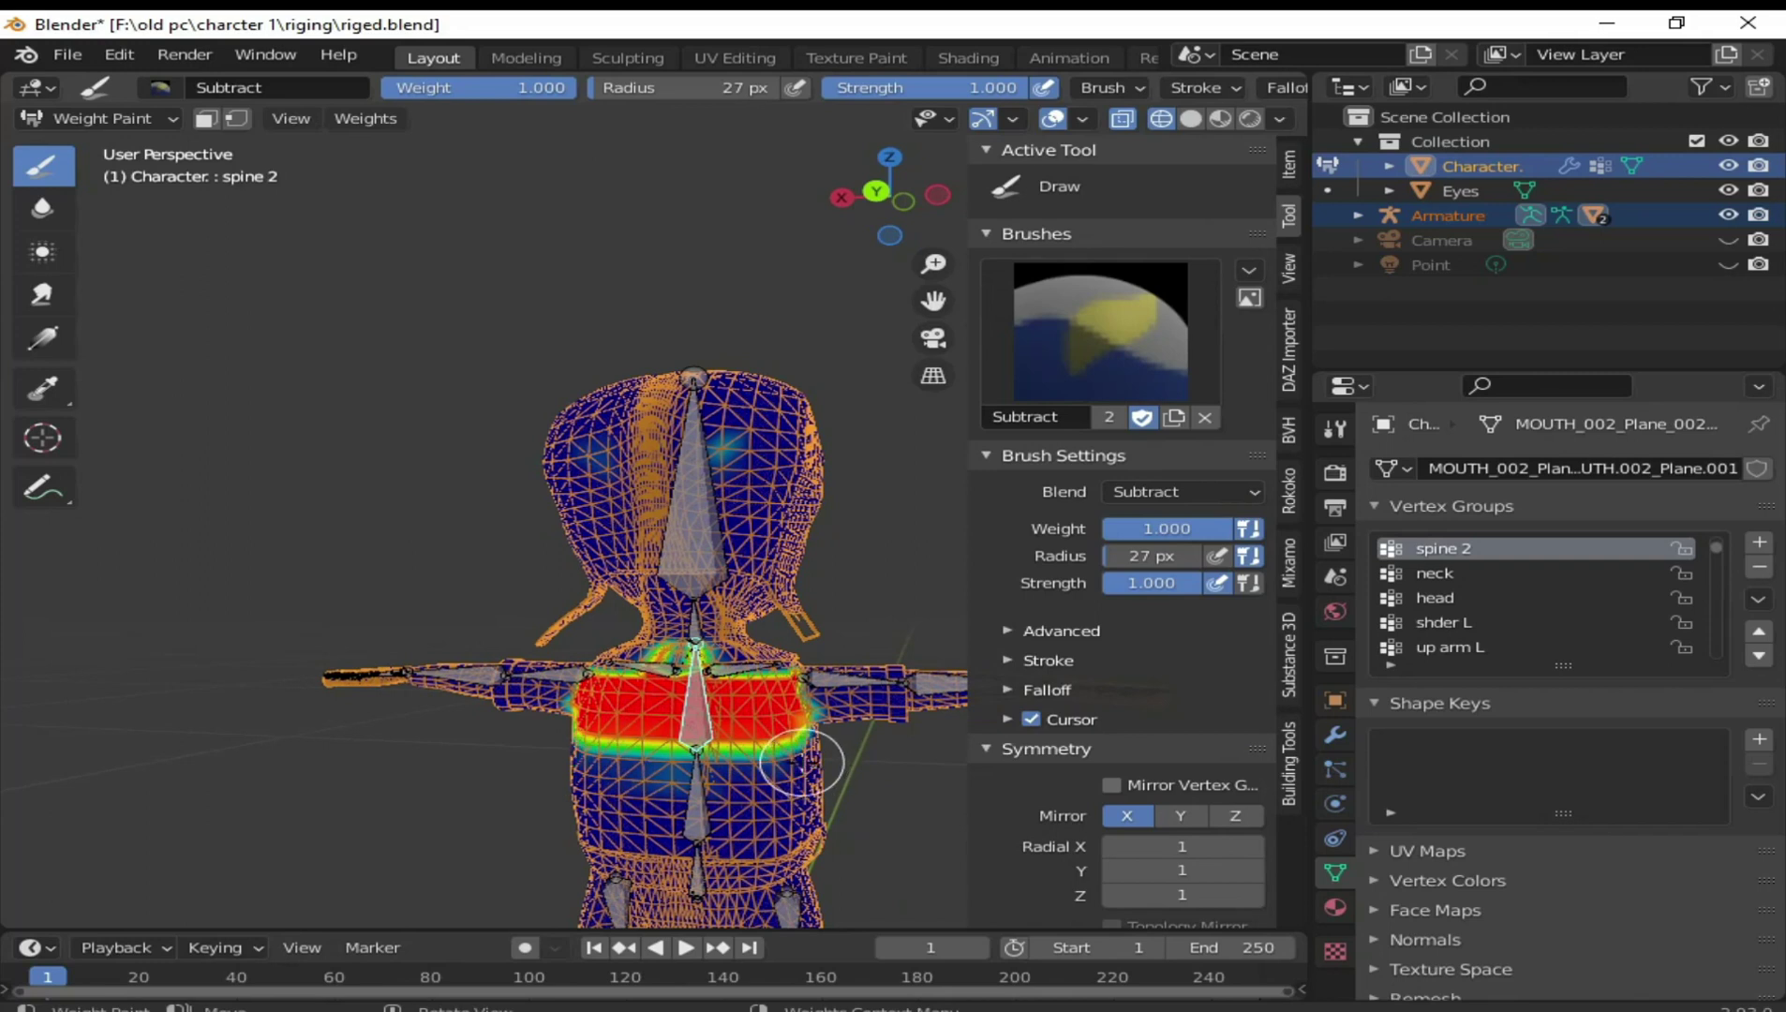
pyautogui.rightClick(796, 791)
# Orbit to a front view and make spine 1 the active group
pyautogui.moveTo(811, 797); pyautogui.dragTo(712, 768, button='middle')
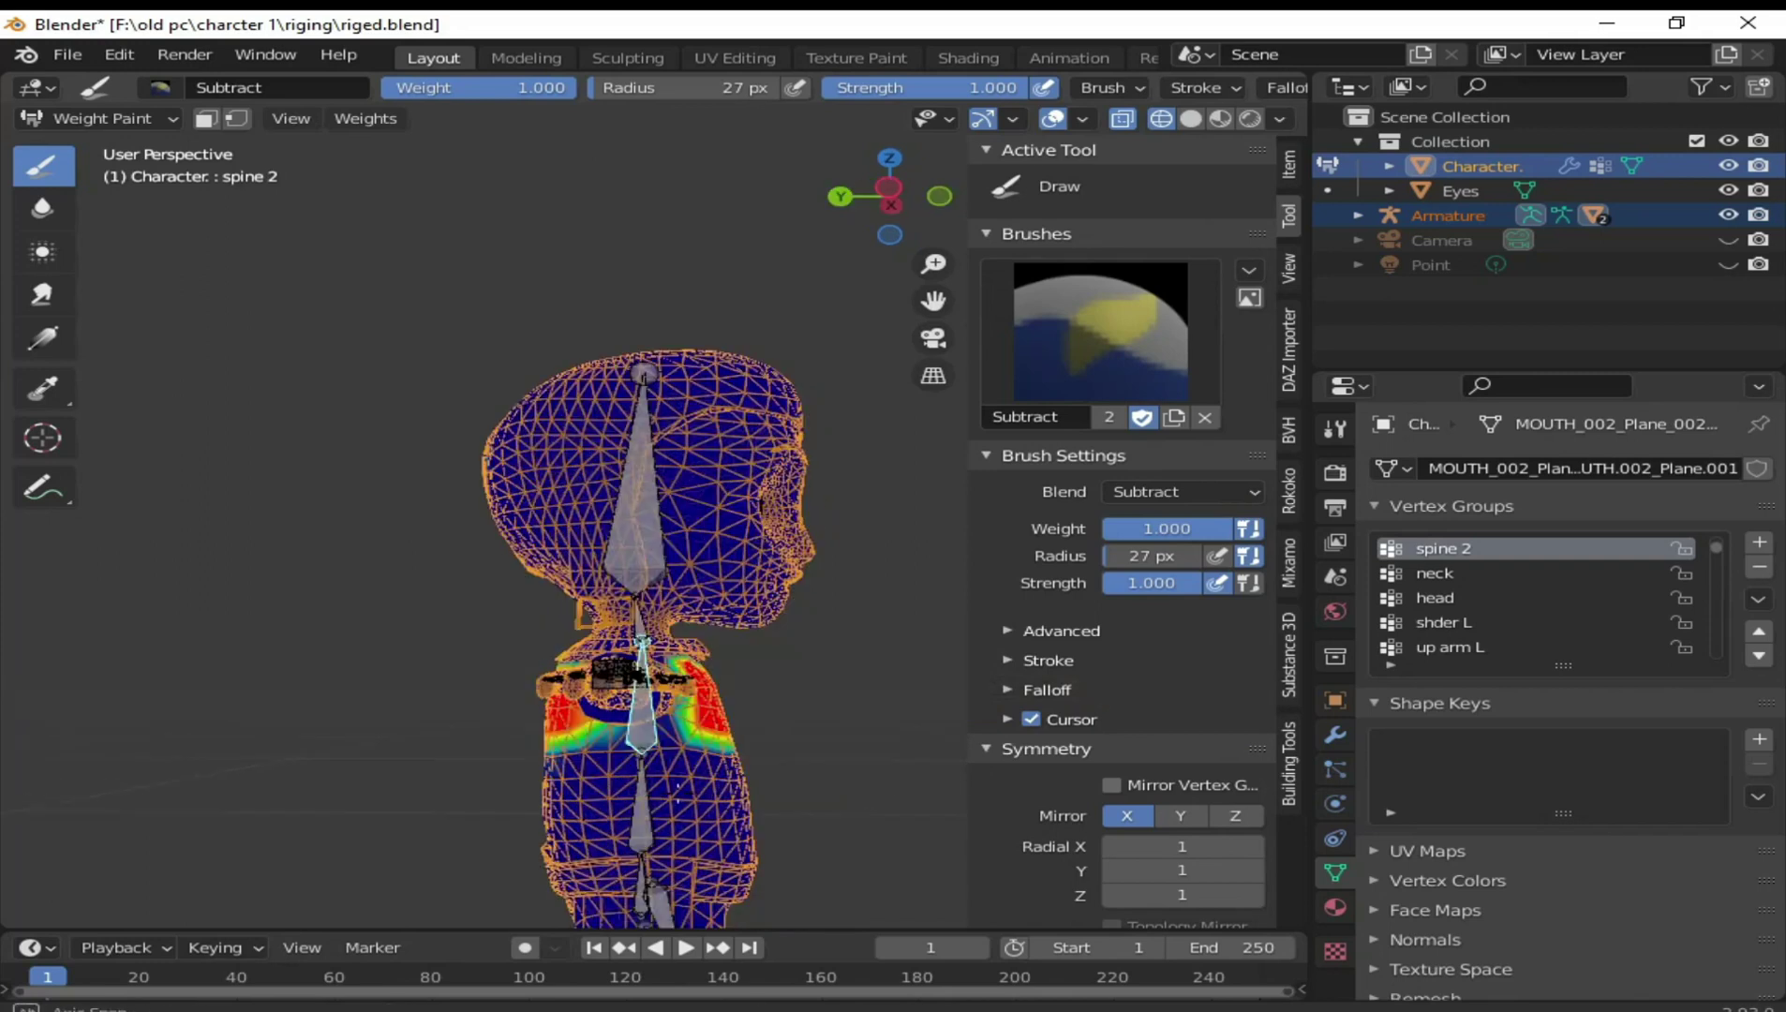
pyautogui.scroll(2, 712, 721)
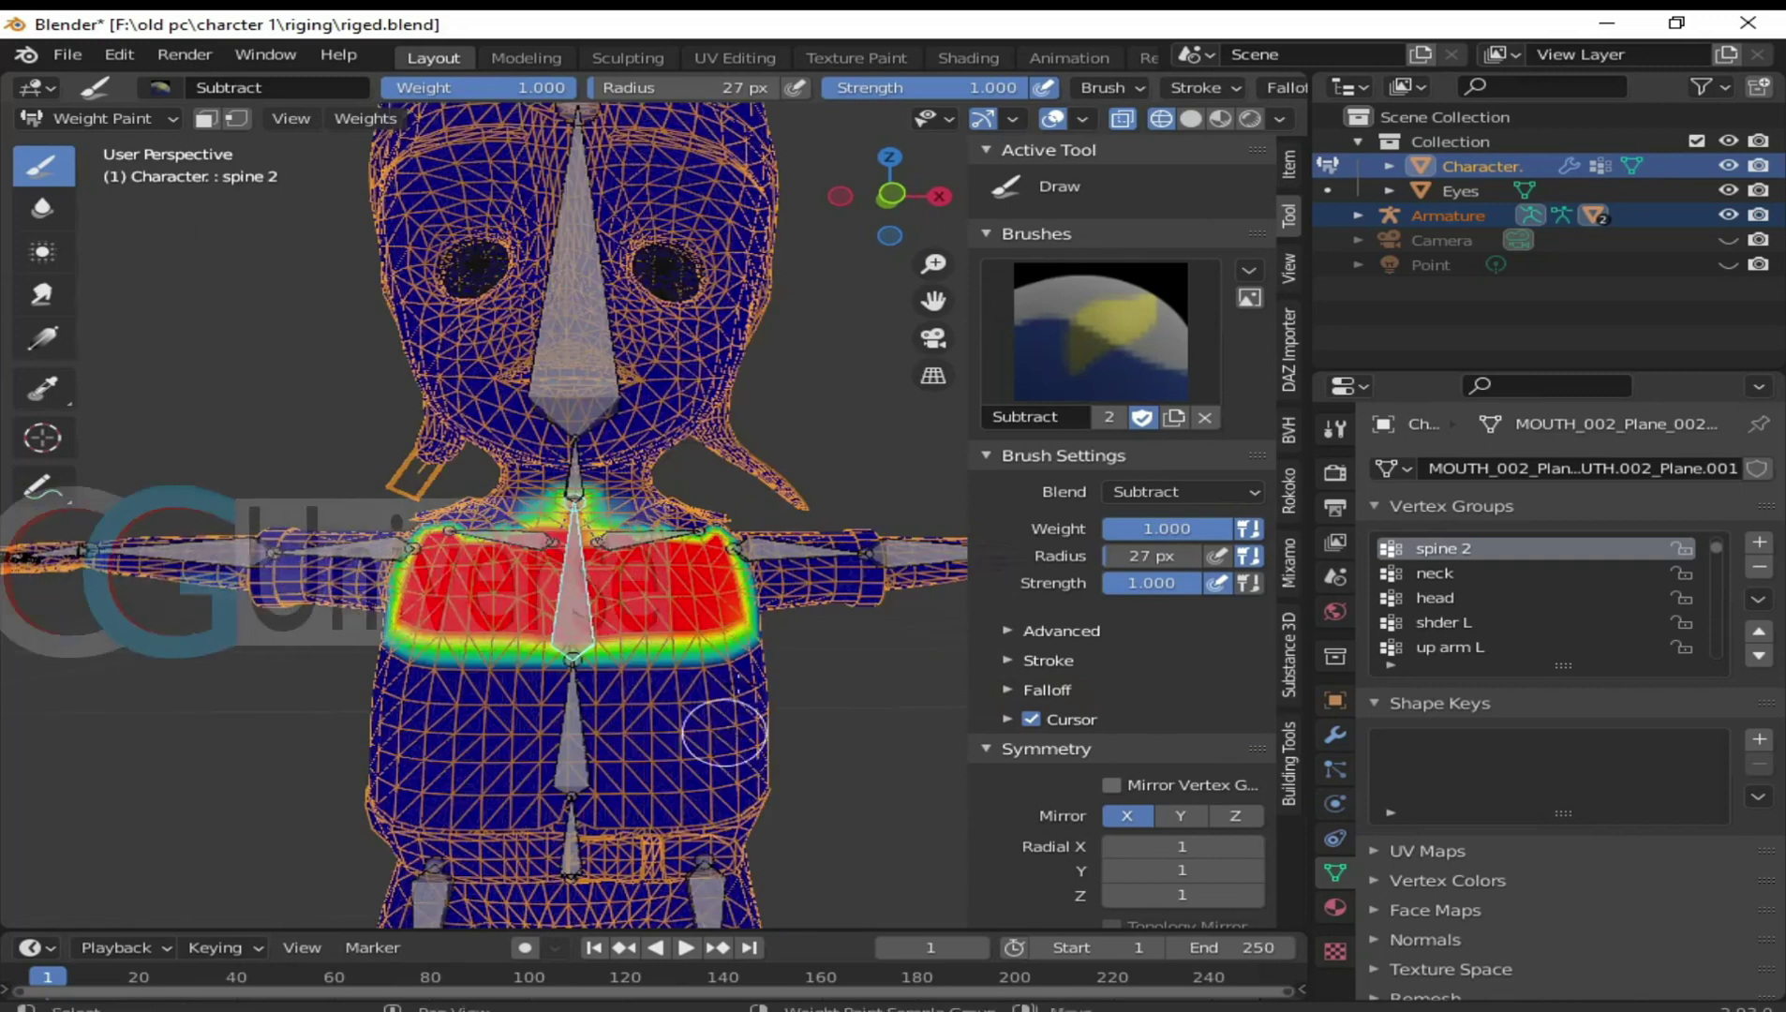
pyautogui.scroll(2, 600, 655)
pyautogui.keyDown('ctrl'); pyautogui.click(591, 646); pyautogui.keyUp('ctrl')
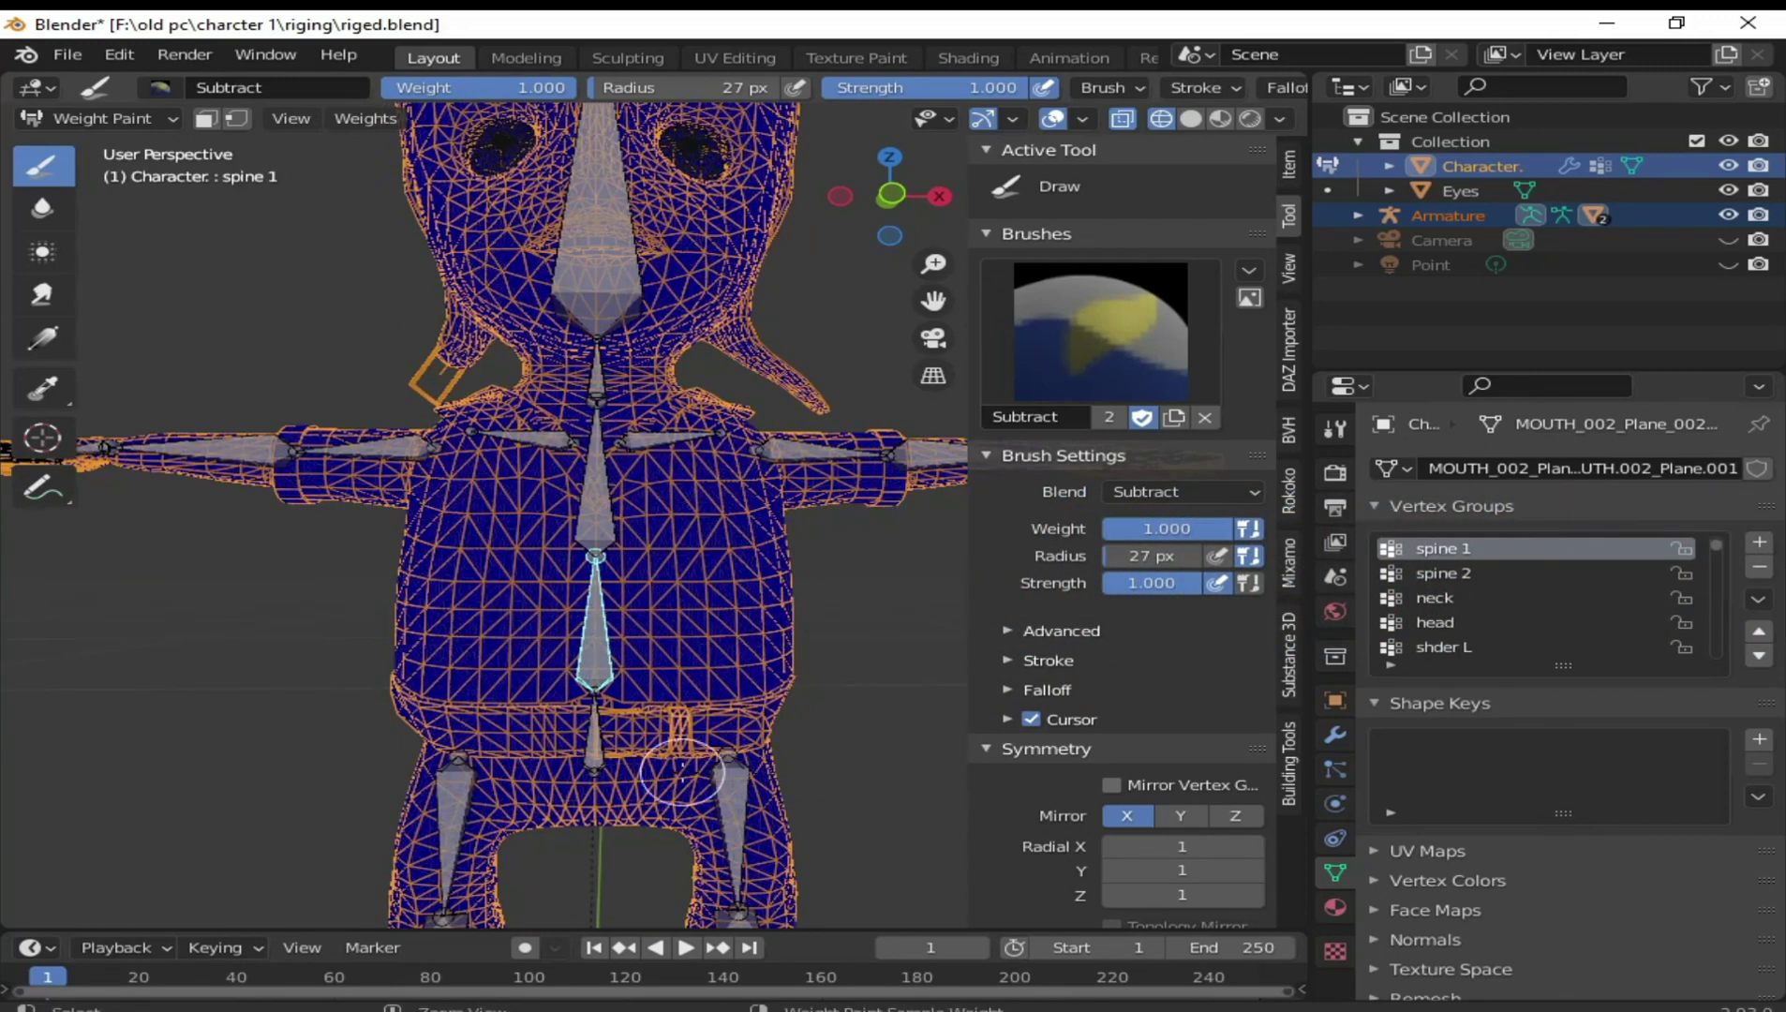
# In Edit Mode, box- and circle-select the belly band vertices below the chest
pyautogui.scroll(2, 681, 692)
pyautogui.scroll(1, 681, 692)
pyautogui.moveTo(681, 692); pyautogui.dragTo(680, 634, button='middle')
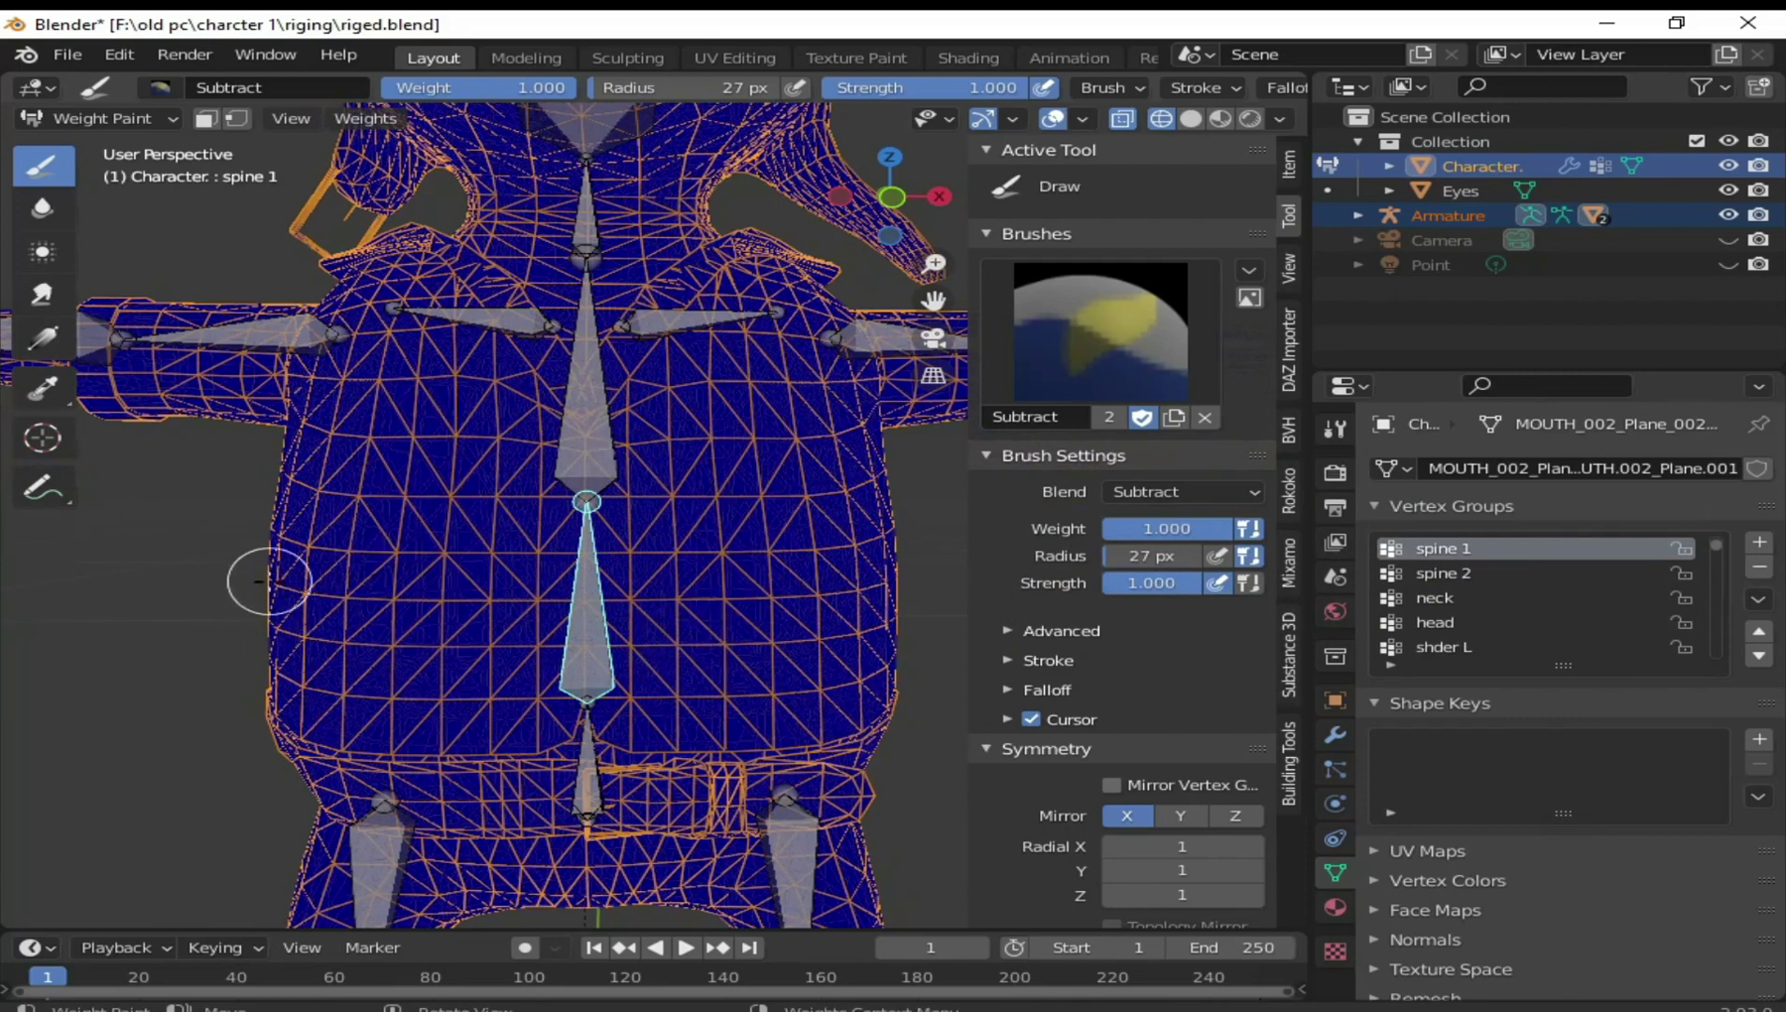
pyautogui.press('Tab')
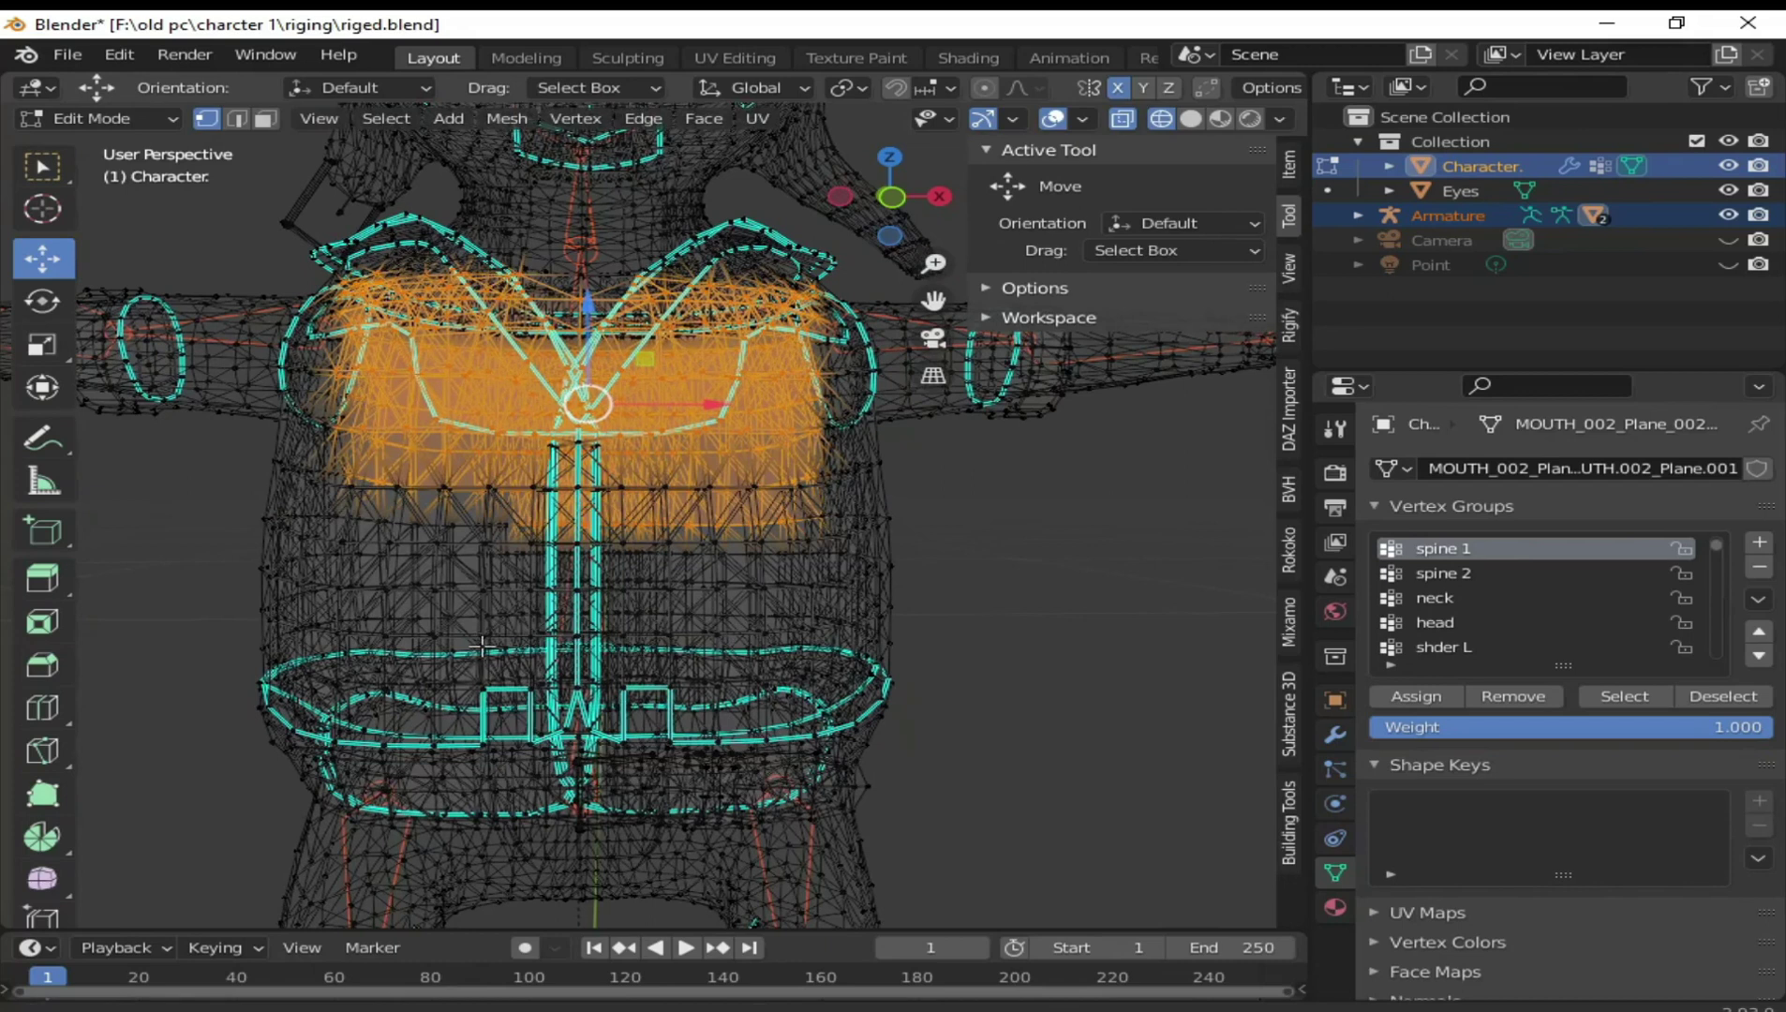
pyautogui.moveTo(226, 447); pyautogui.dragTo(882, 616)
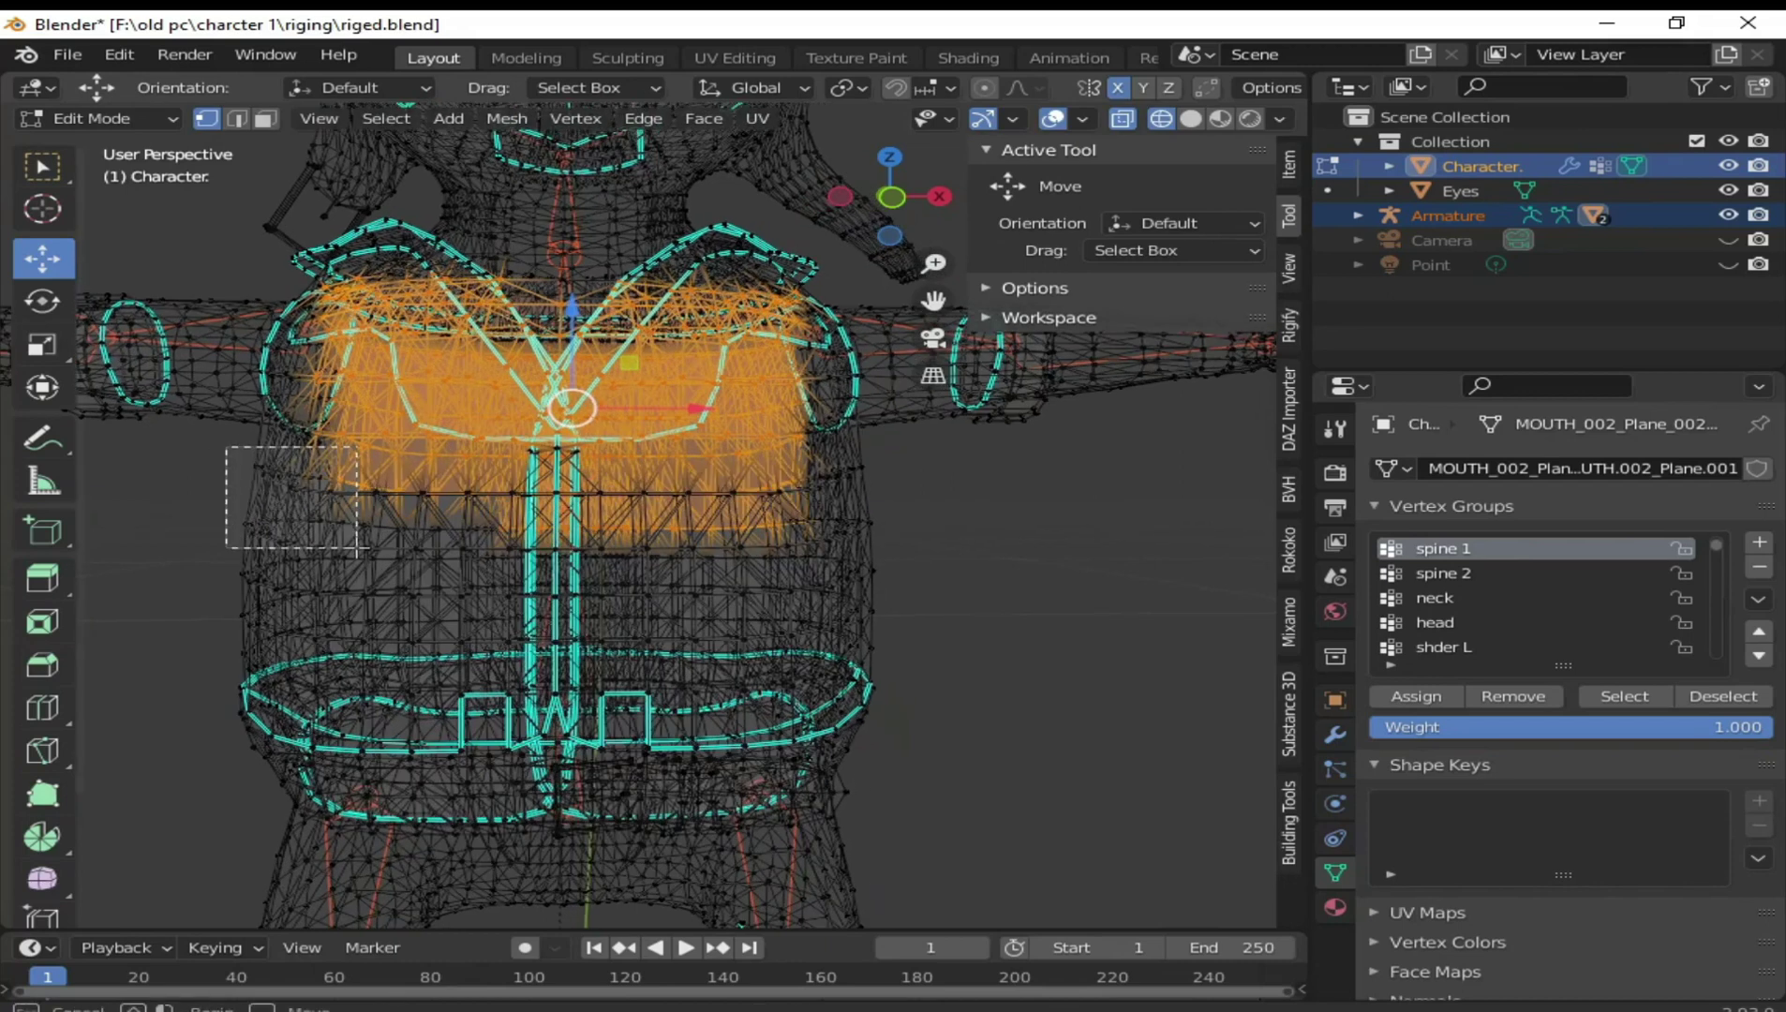
pyautogui.moveTo(883, 616); pyautogui.dragTo(901, 622)
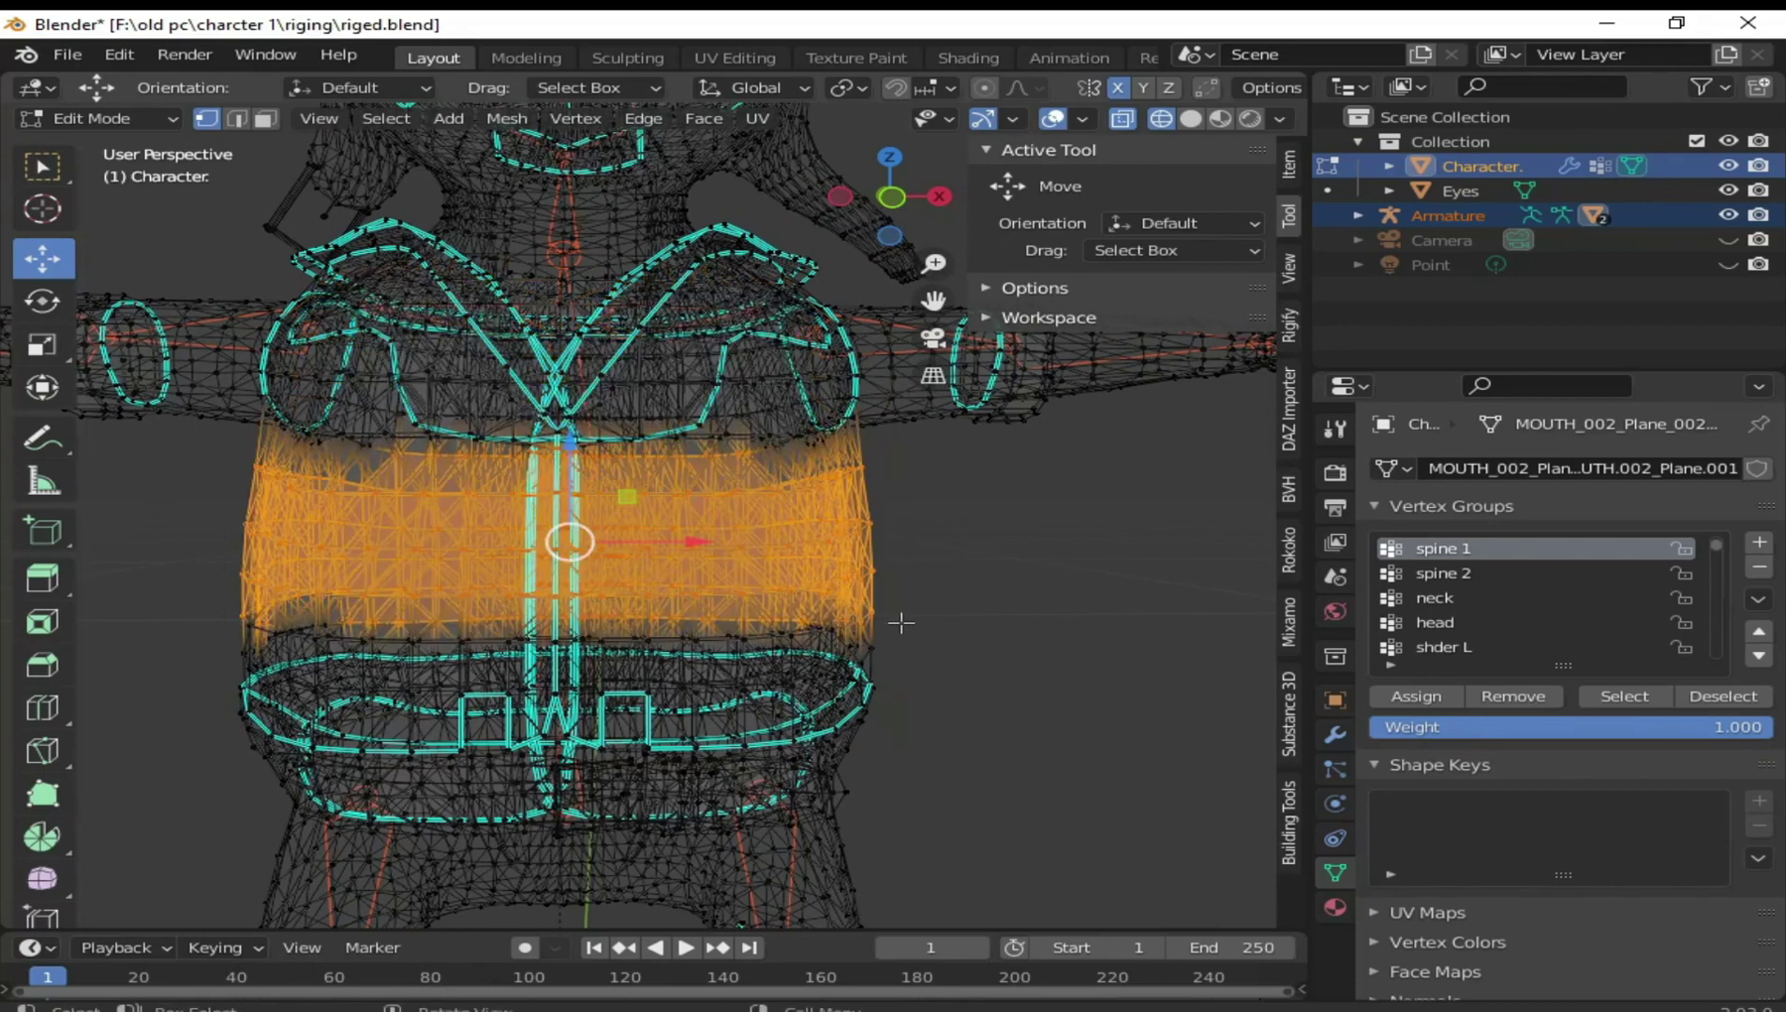
pyautogui.press('c')
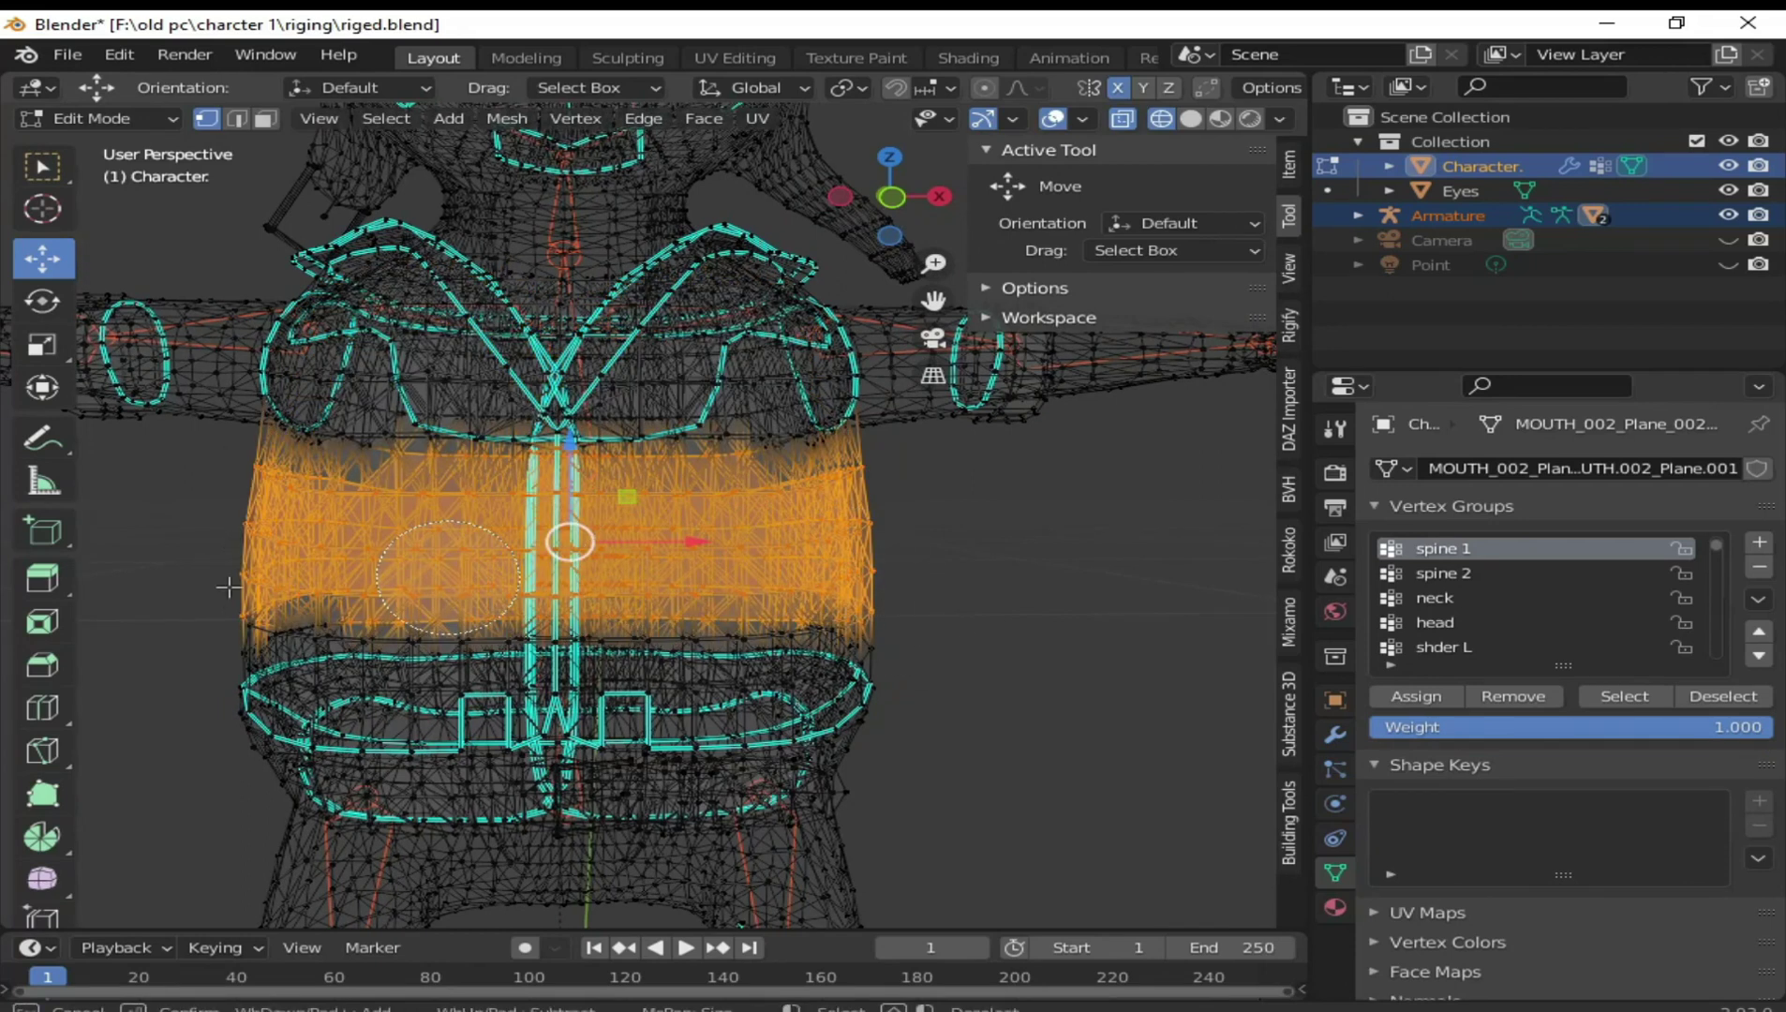
pyautogui.moveTo(229, 586); pyautogui.dragTo(183, 591)
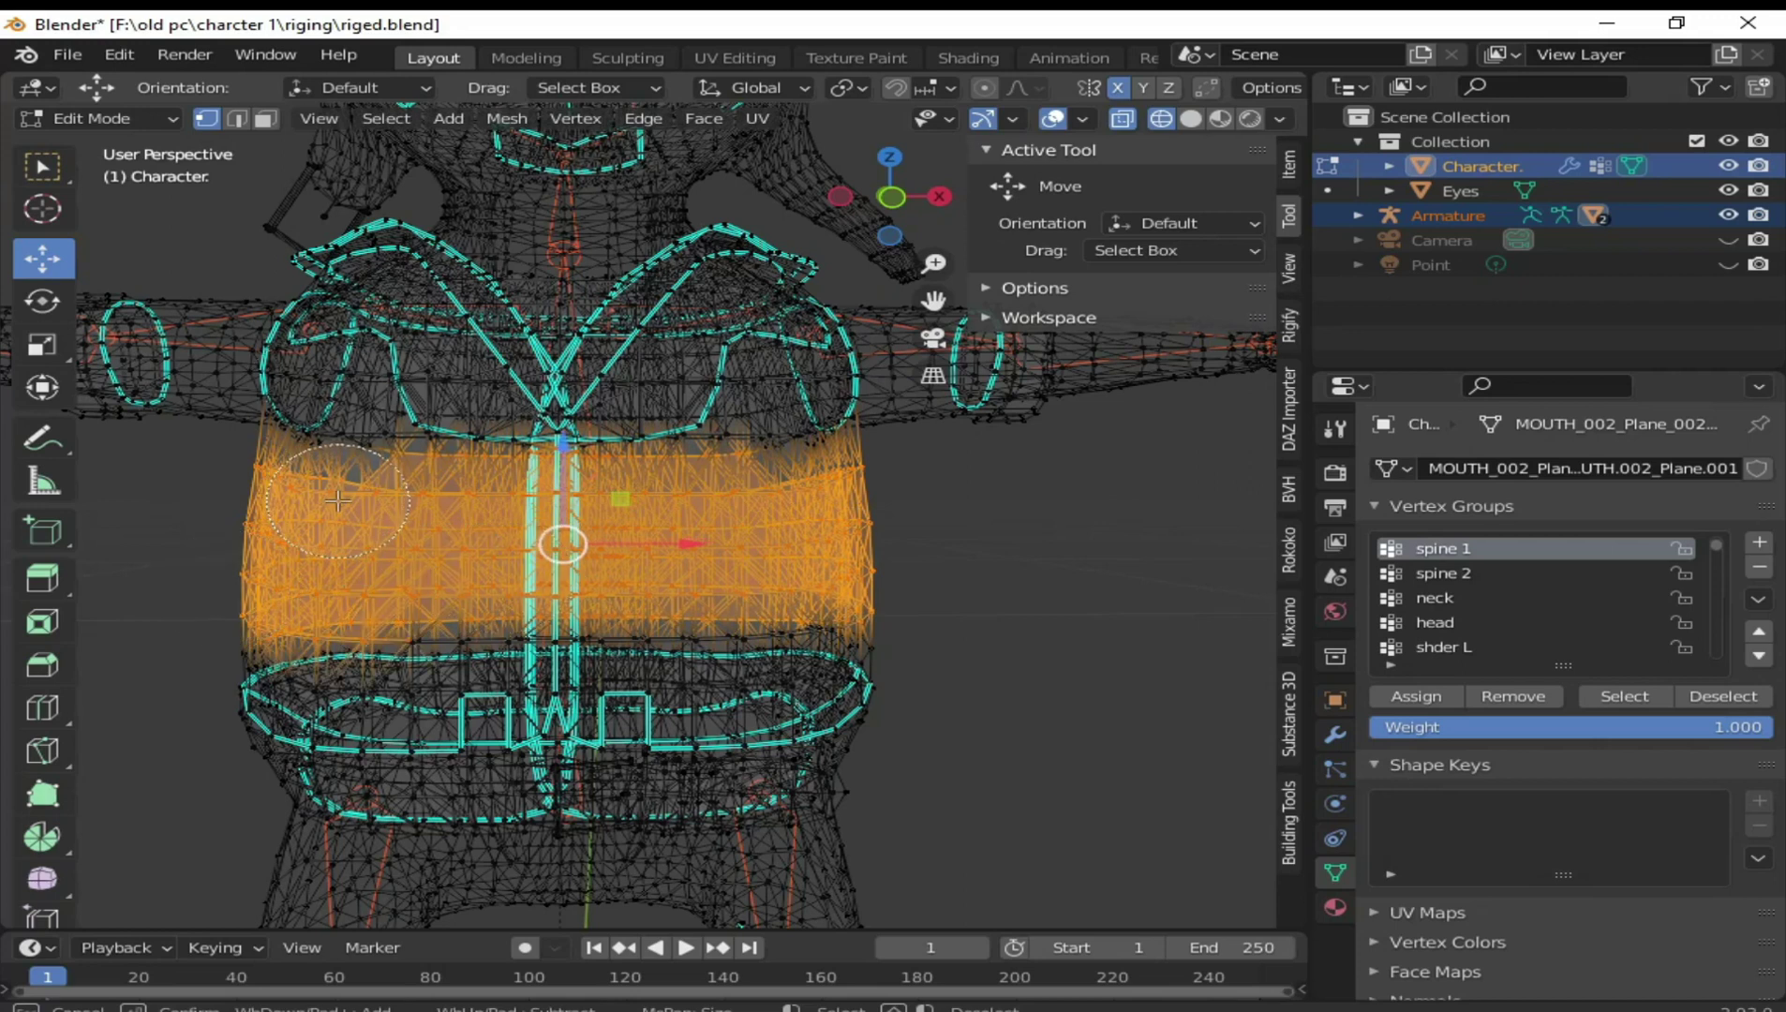
pyautogui.moveTo(388, 620); pyautogui.dragTo(856, 614)
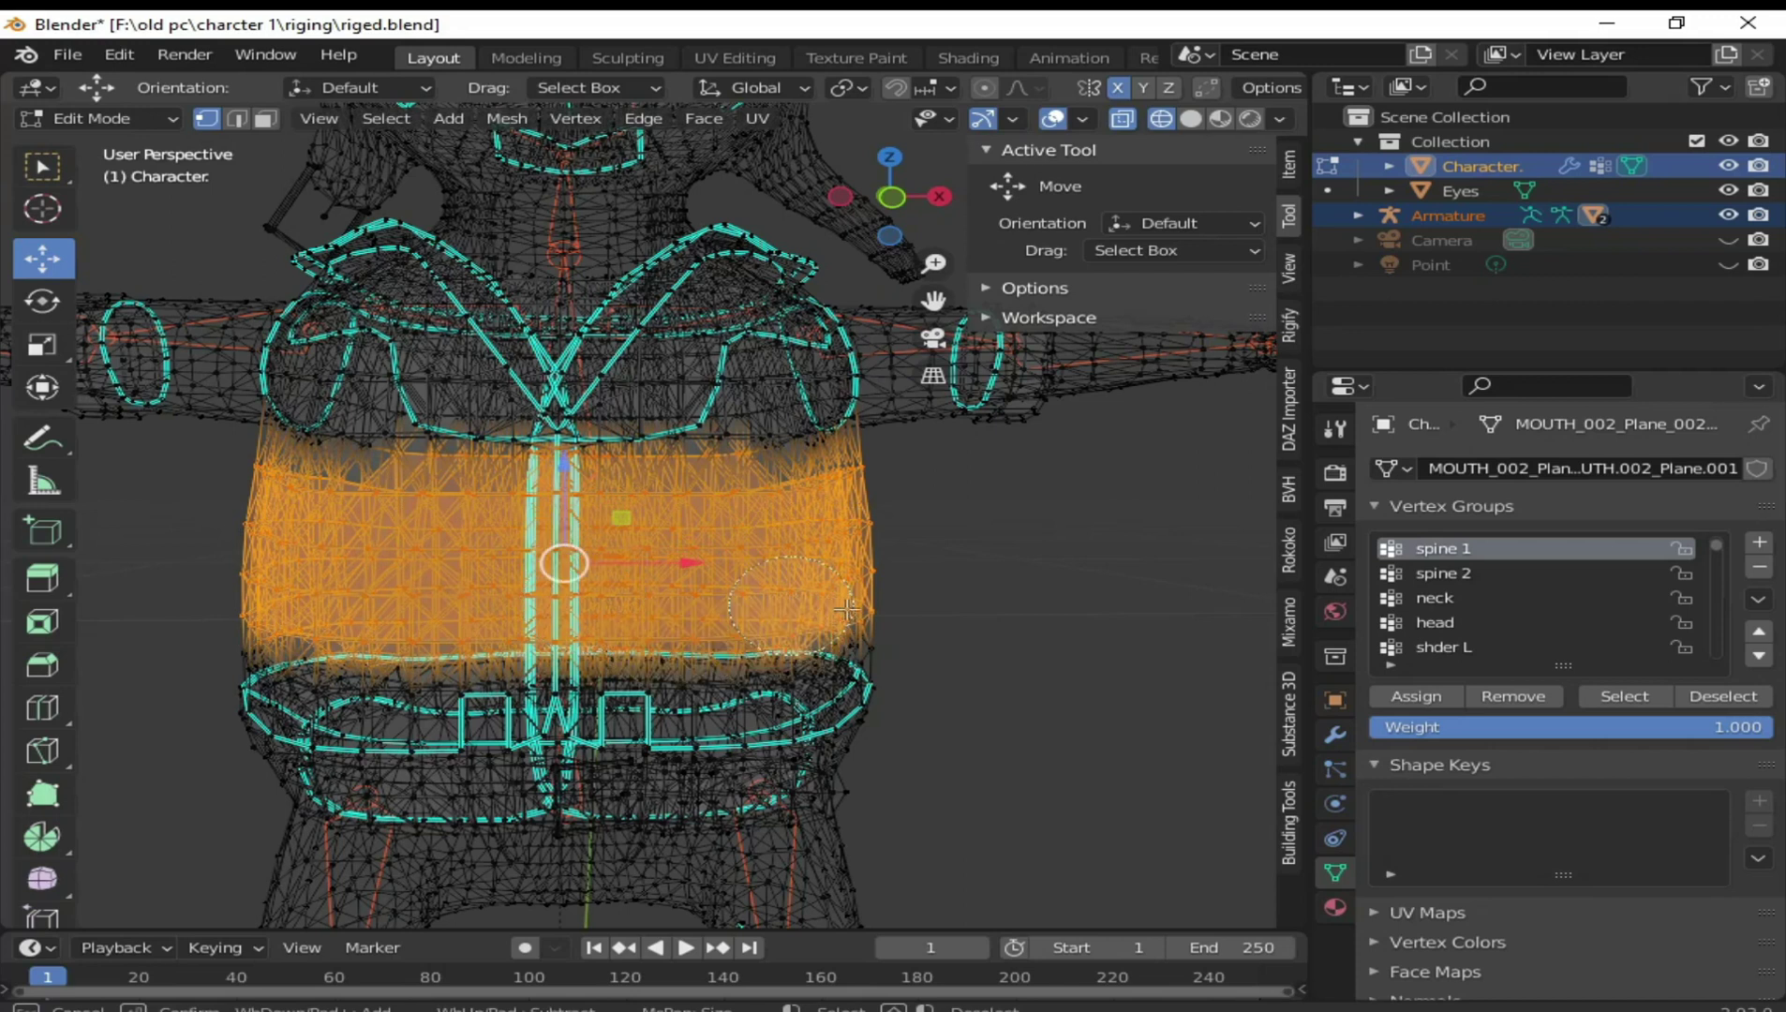
pyautogui.press('Escape')
# Check the belly selection from the side in Material Preview, then return to wireframe
pyautogui.click(1219, 118)
pyautogui.moveTo(720, 379); pyautogui.dragTo(239, 589, button='middle')
pyautogui.press('3')
pyautogui.press('c')
pyautogui.moveTo(698, 592)
pyautogui.mouseDown(button='middle')
pyautogui.moveTo(1004, 670)
pyautogui.moveTo(927, 585)
pyautogui.mouseUp(button='middle')
pyautogui.hotkey('shift', 'z')
pyautogui.scroll(-5, 927, 586)
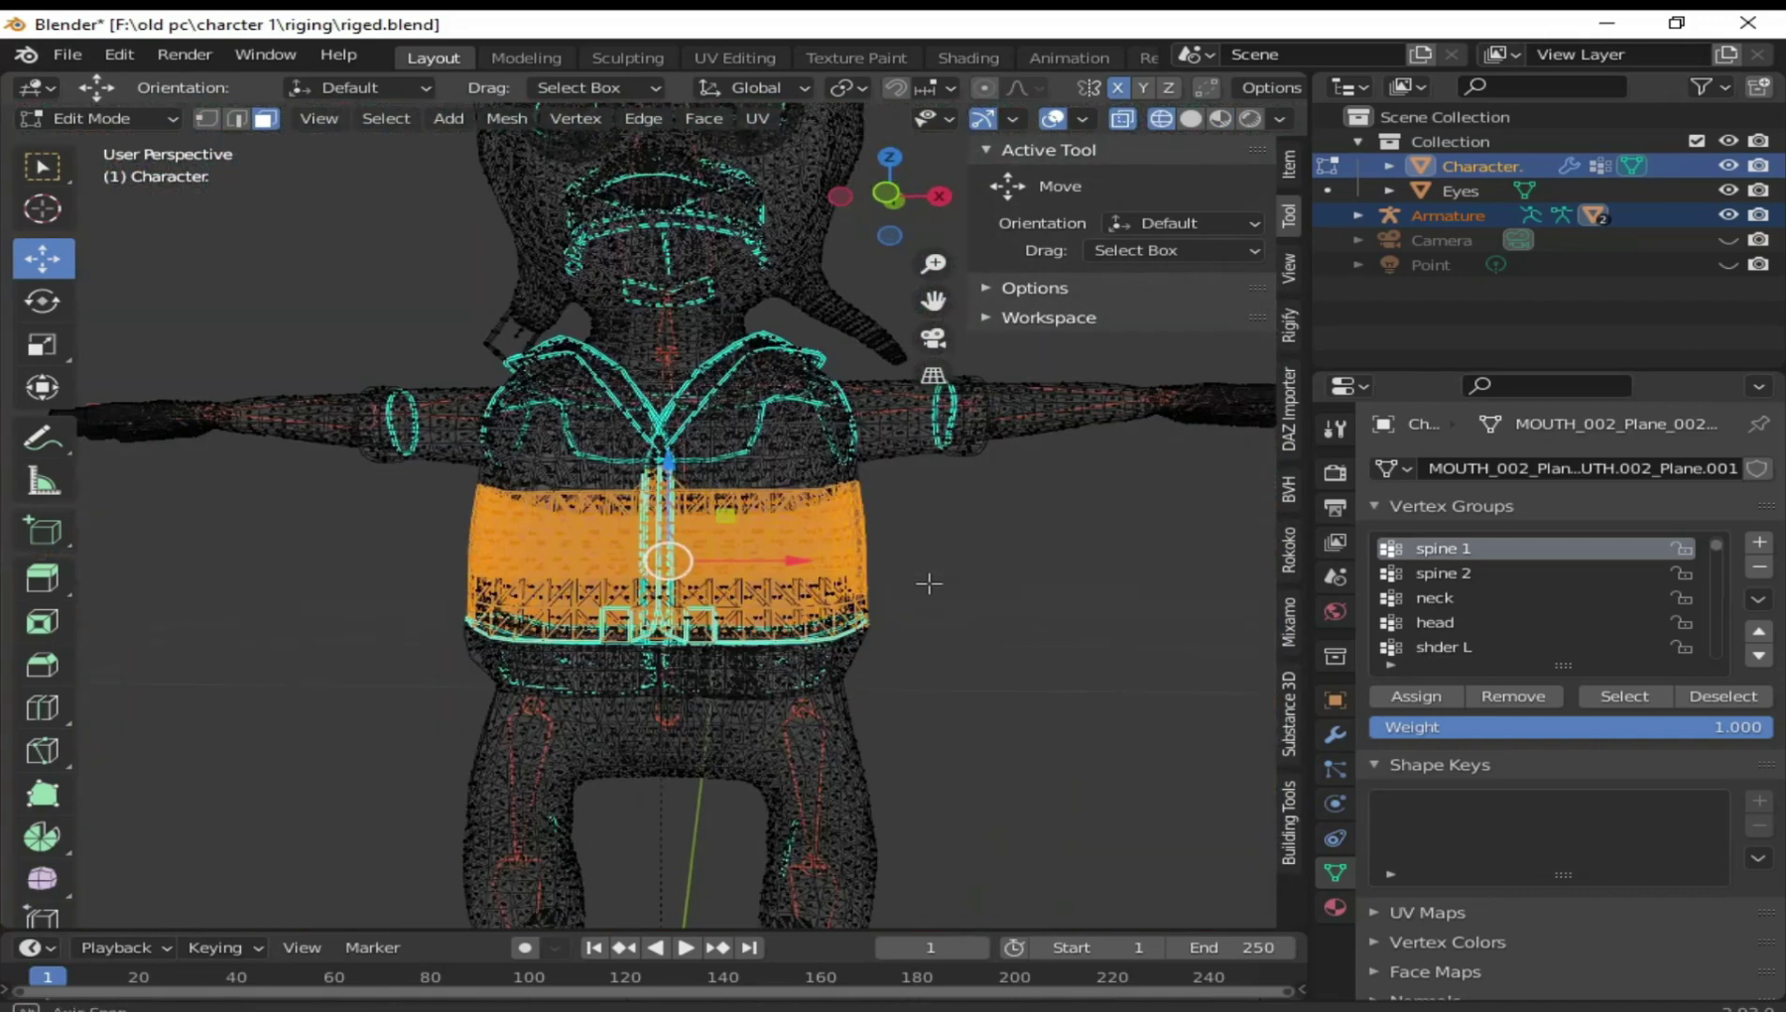
# Assign the belly band to spine 1 at weight 1.0, then make root the active group
pyautogui.click(1415, 697)
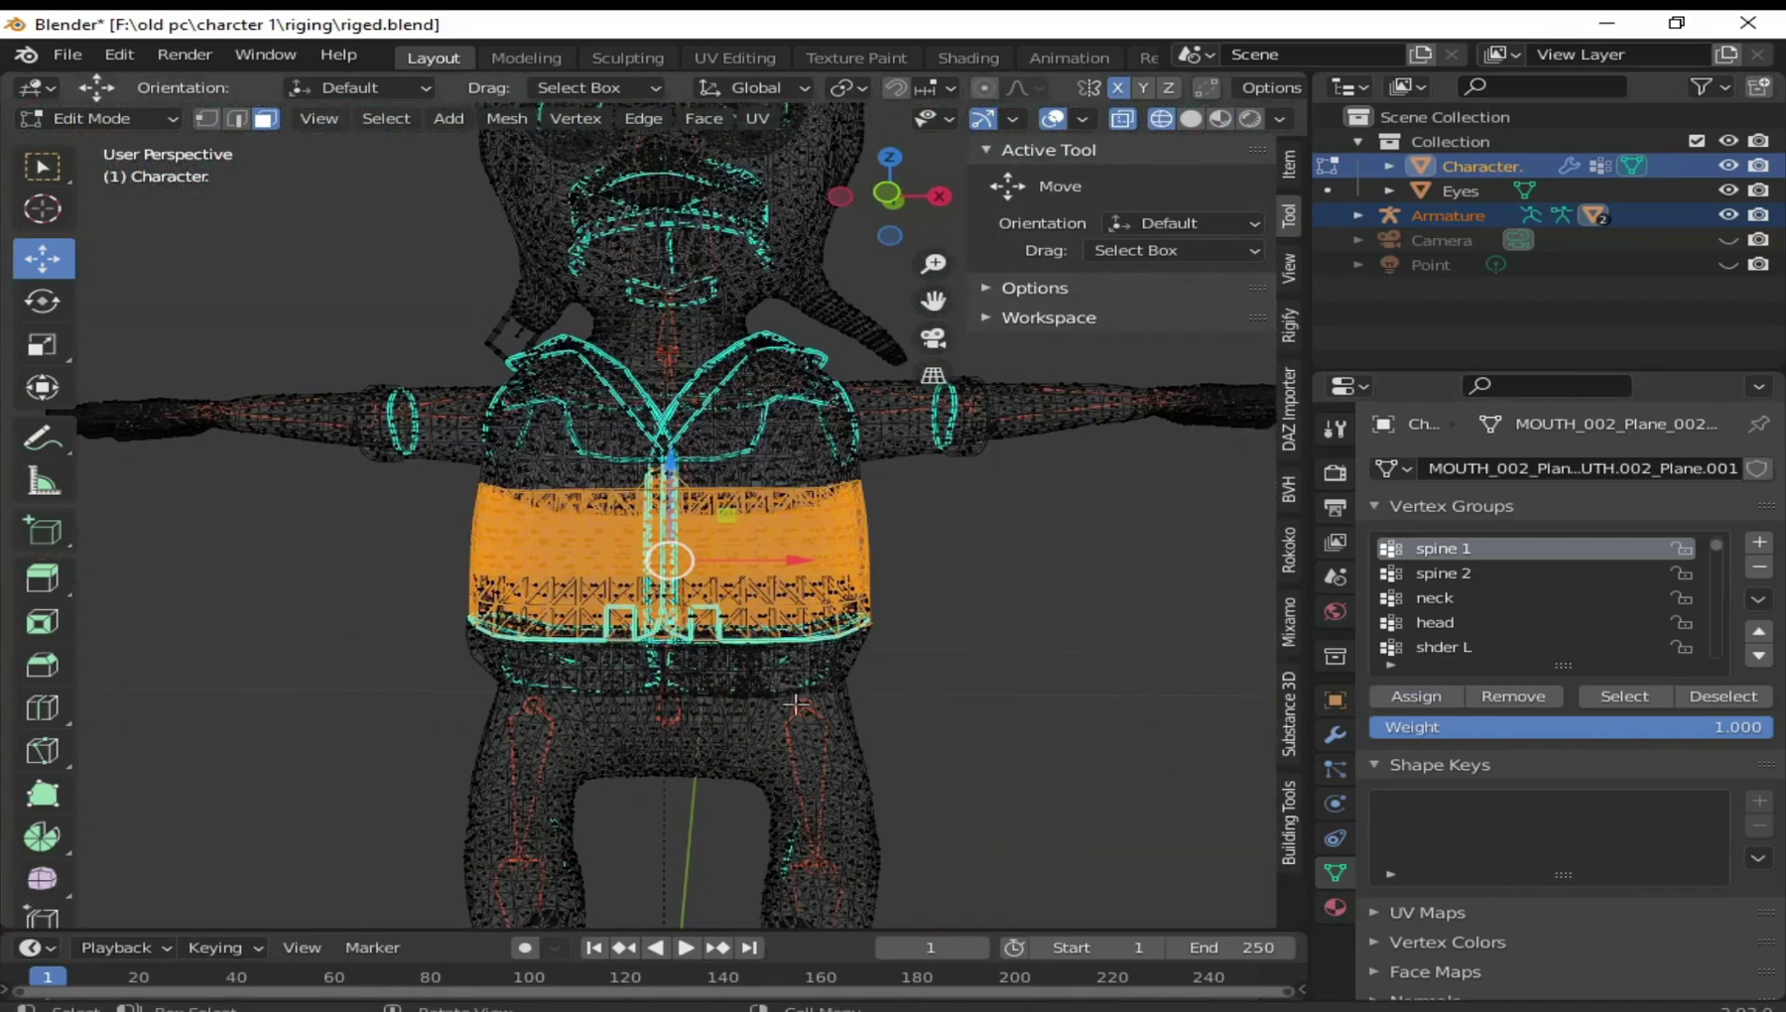
pyautogui.hotkey('ctrl', 'Tab')
pyautogui.scroll(3, 789, 704)
pyautogui.scroll(2, 750, 637)
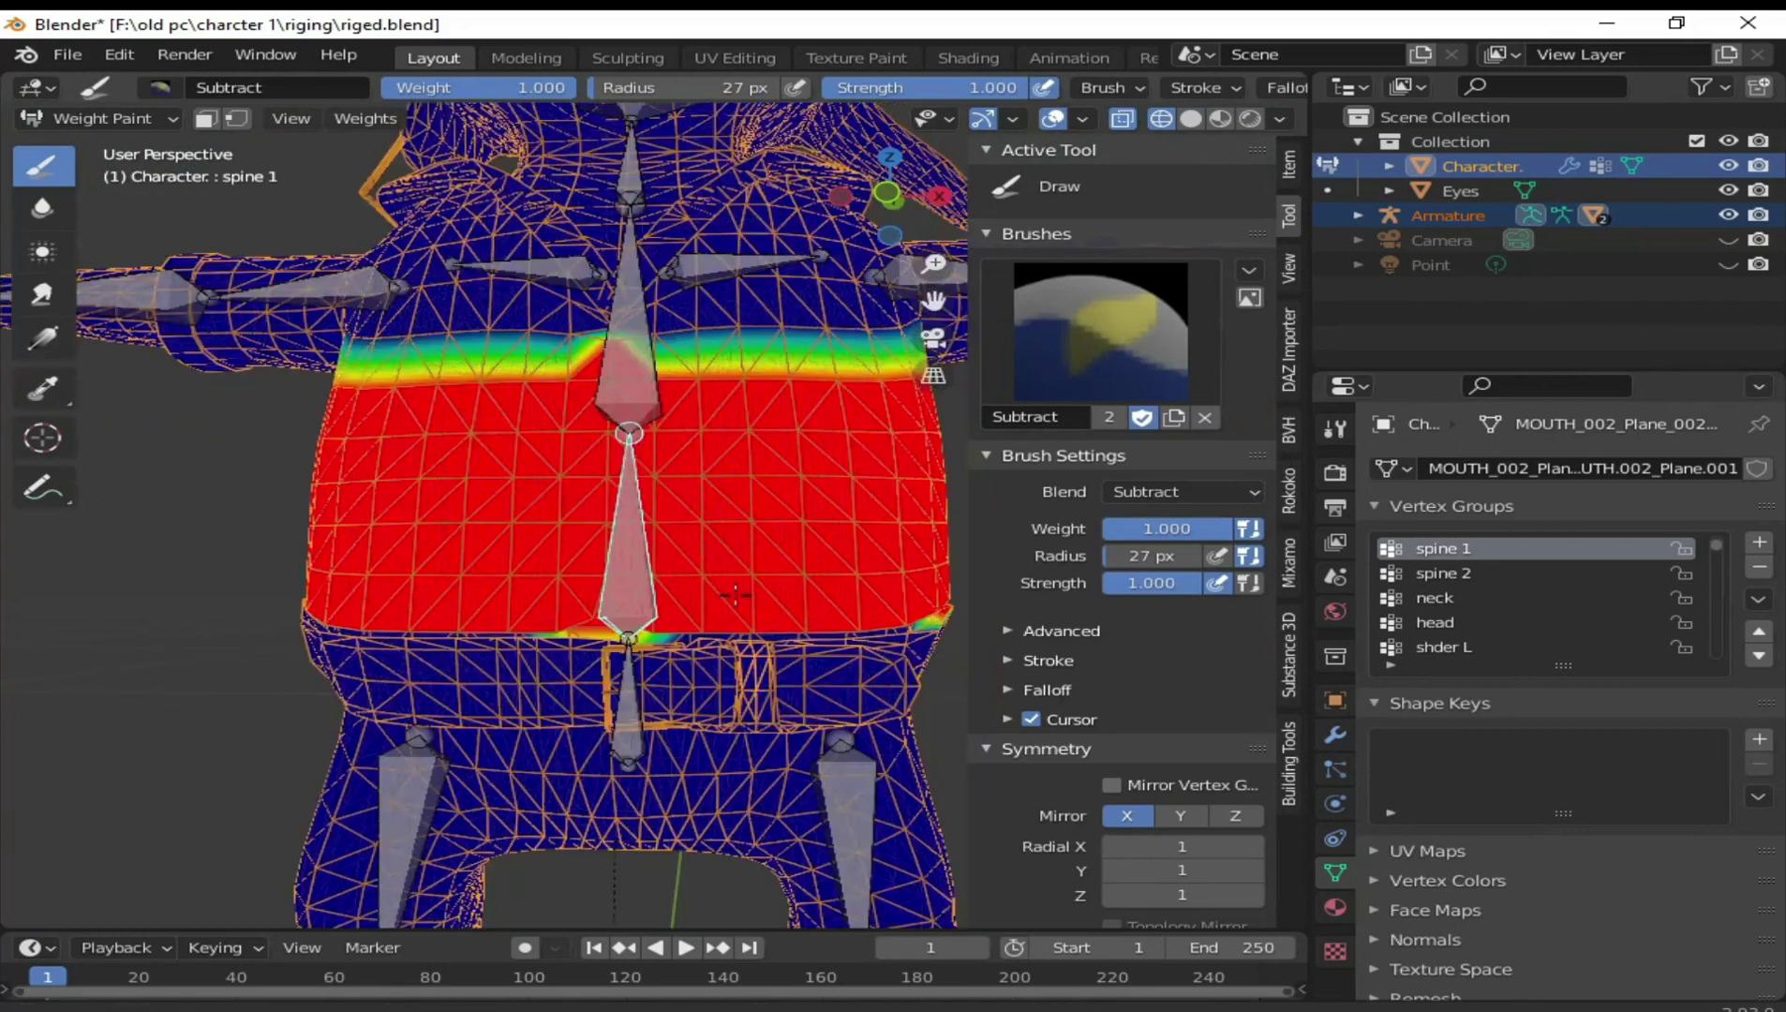
pyautogui.scroll(1, 740, 597)
pyautogui.scroll(1, 740, 597)
pyautogui.scroll(1, 745, 590)
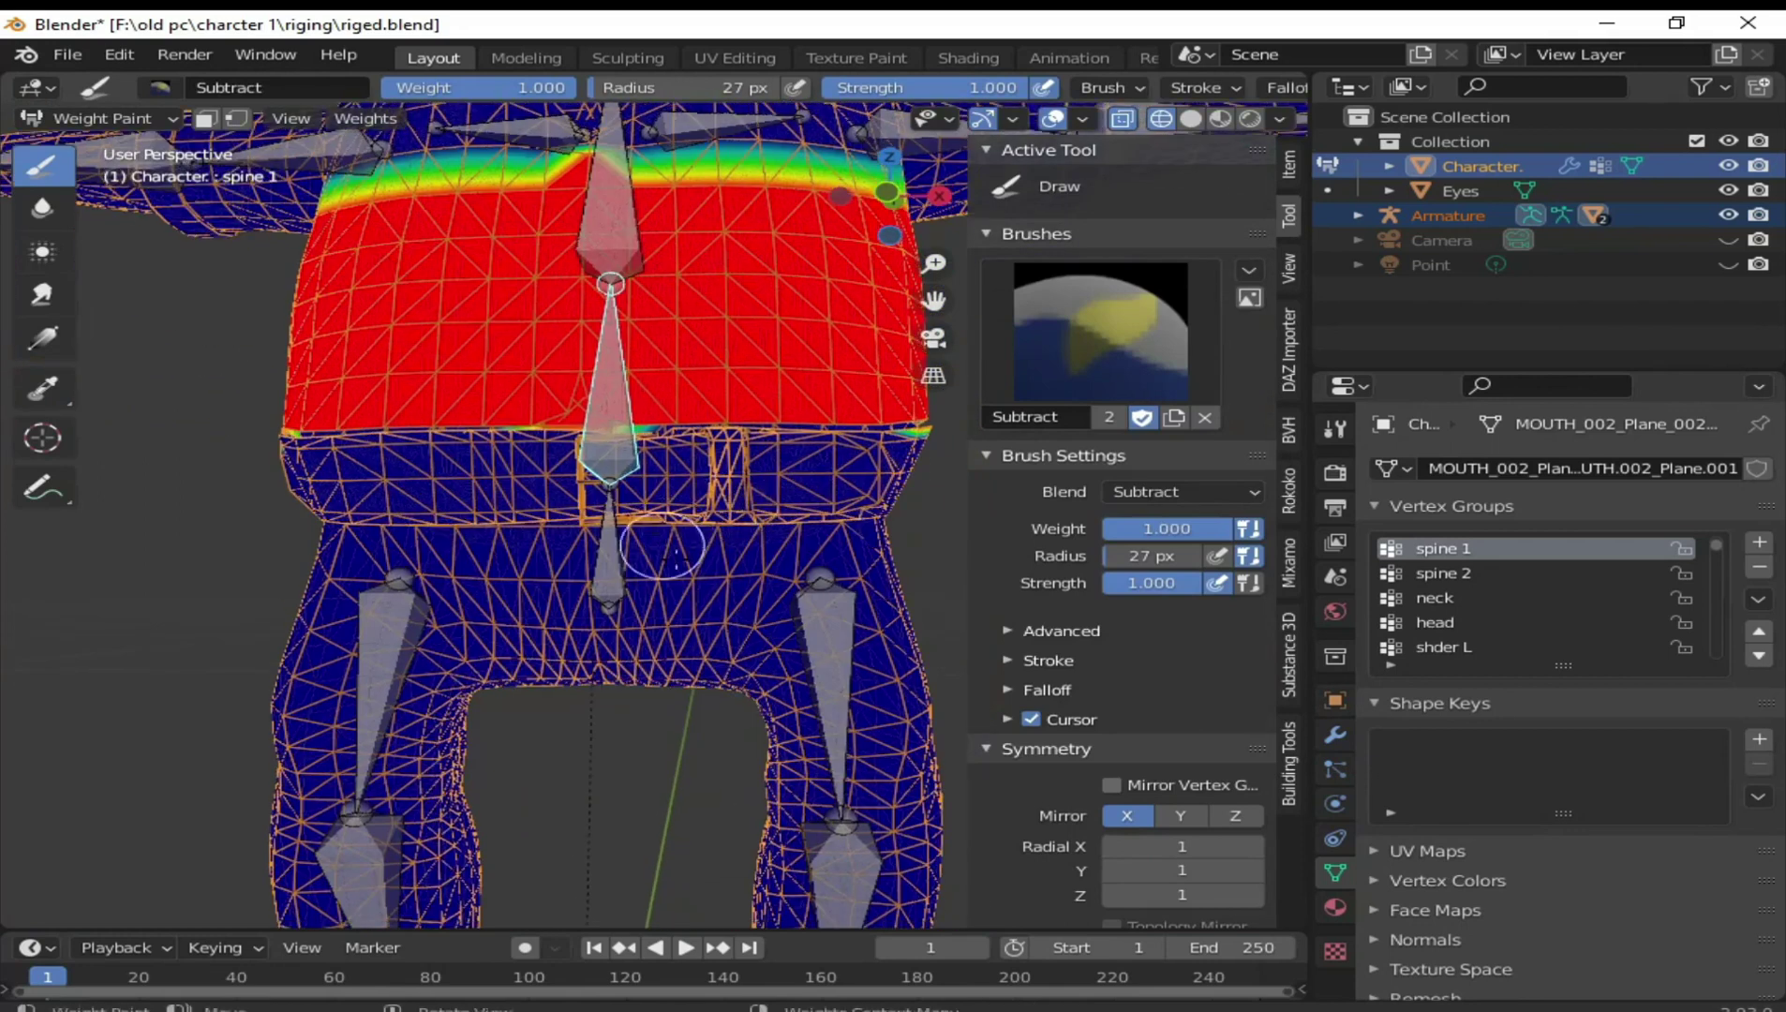
pyautogui.scroll(1, 747, 581)
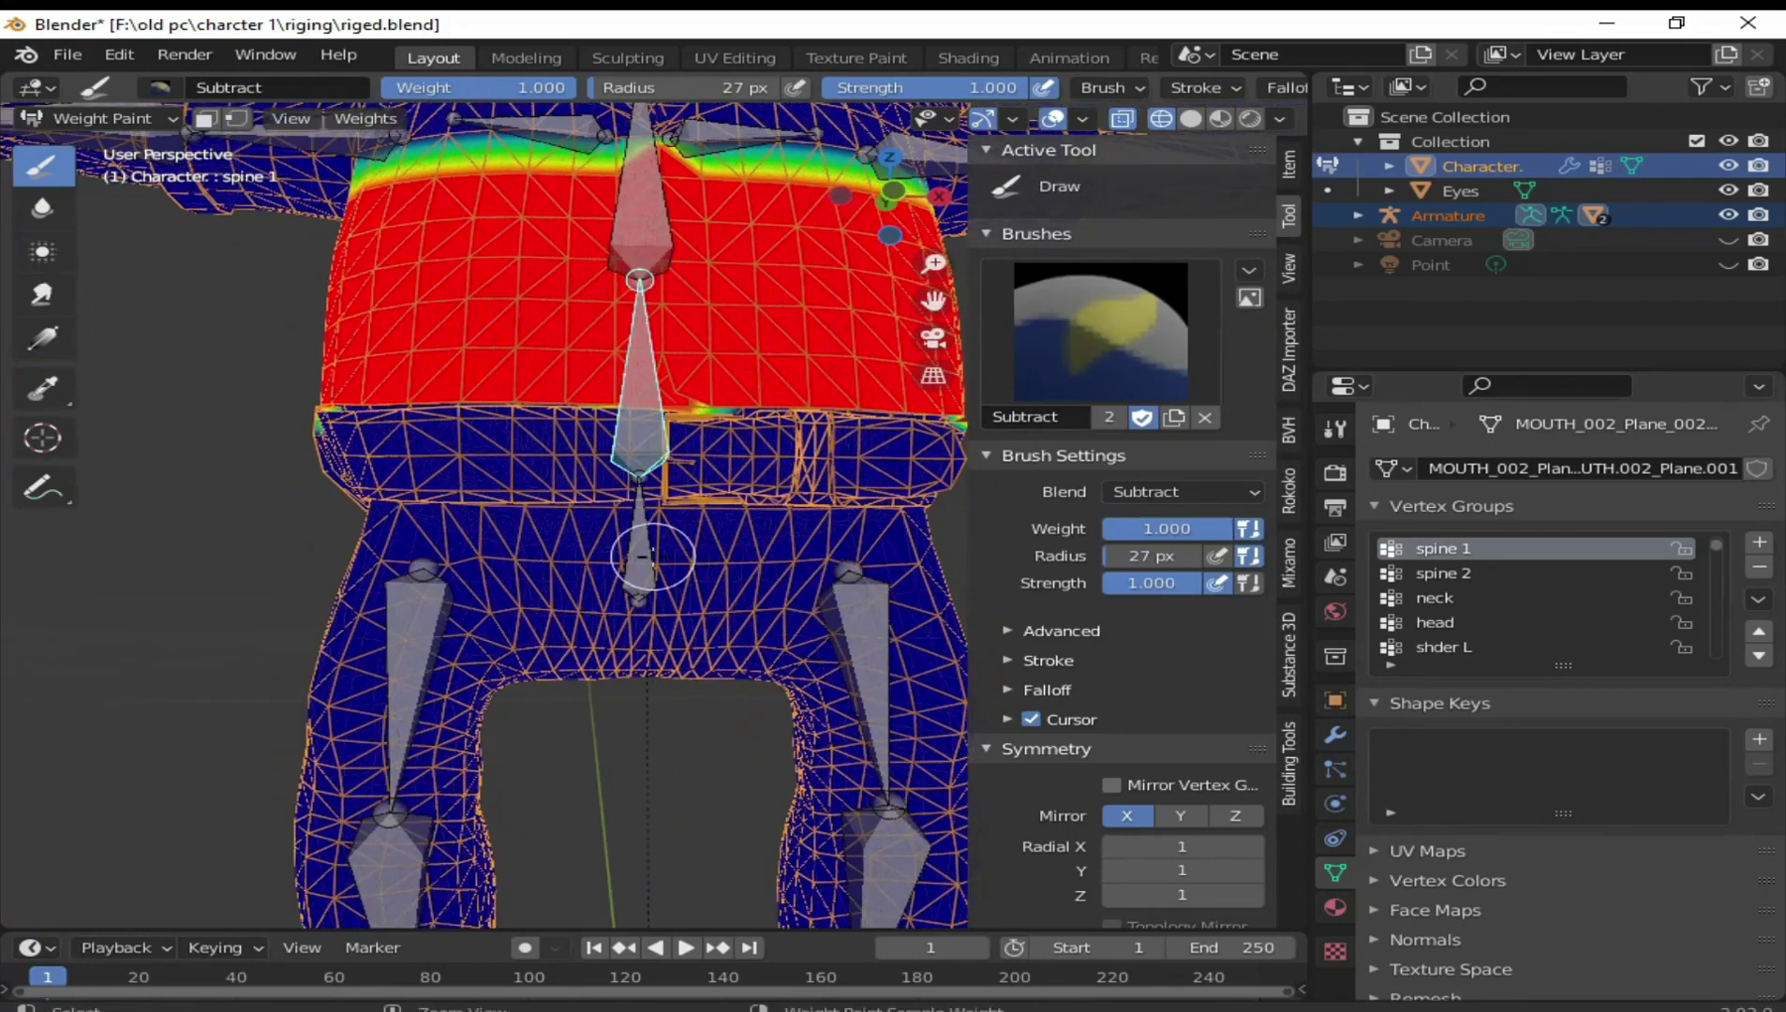
pyautogui.keyDown('ctrl'); pyautogui.click(642, 555); pyautogui.keyUp('ctrl')
pyautogui.scroll(-2, 653, 557)
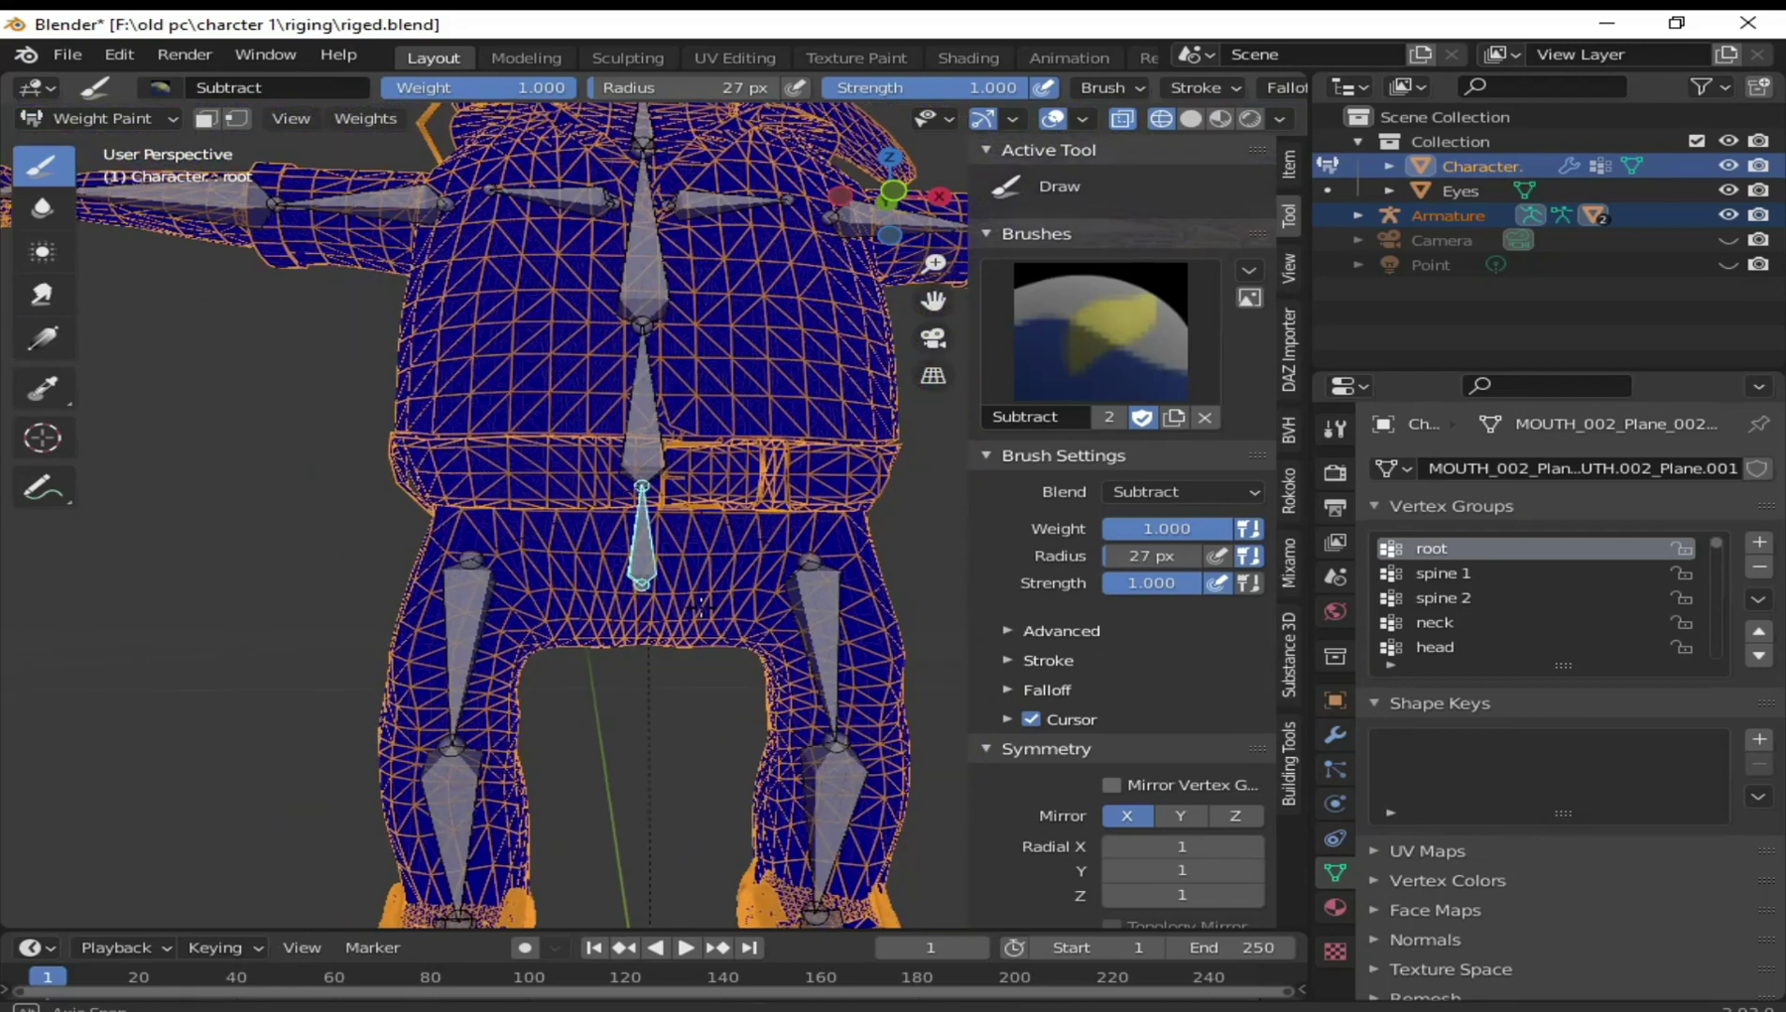
# Enter Edit Mode on the character with Material Preview shading, zoomed in toward the waist
pyautogui.click(1191, 118)
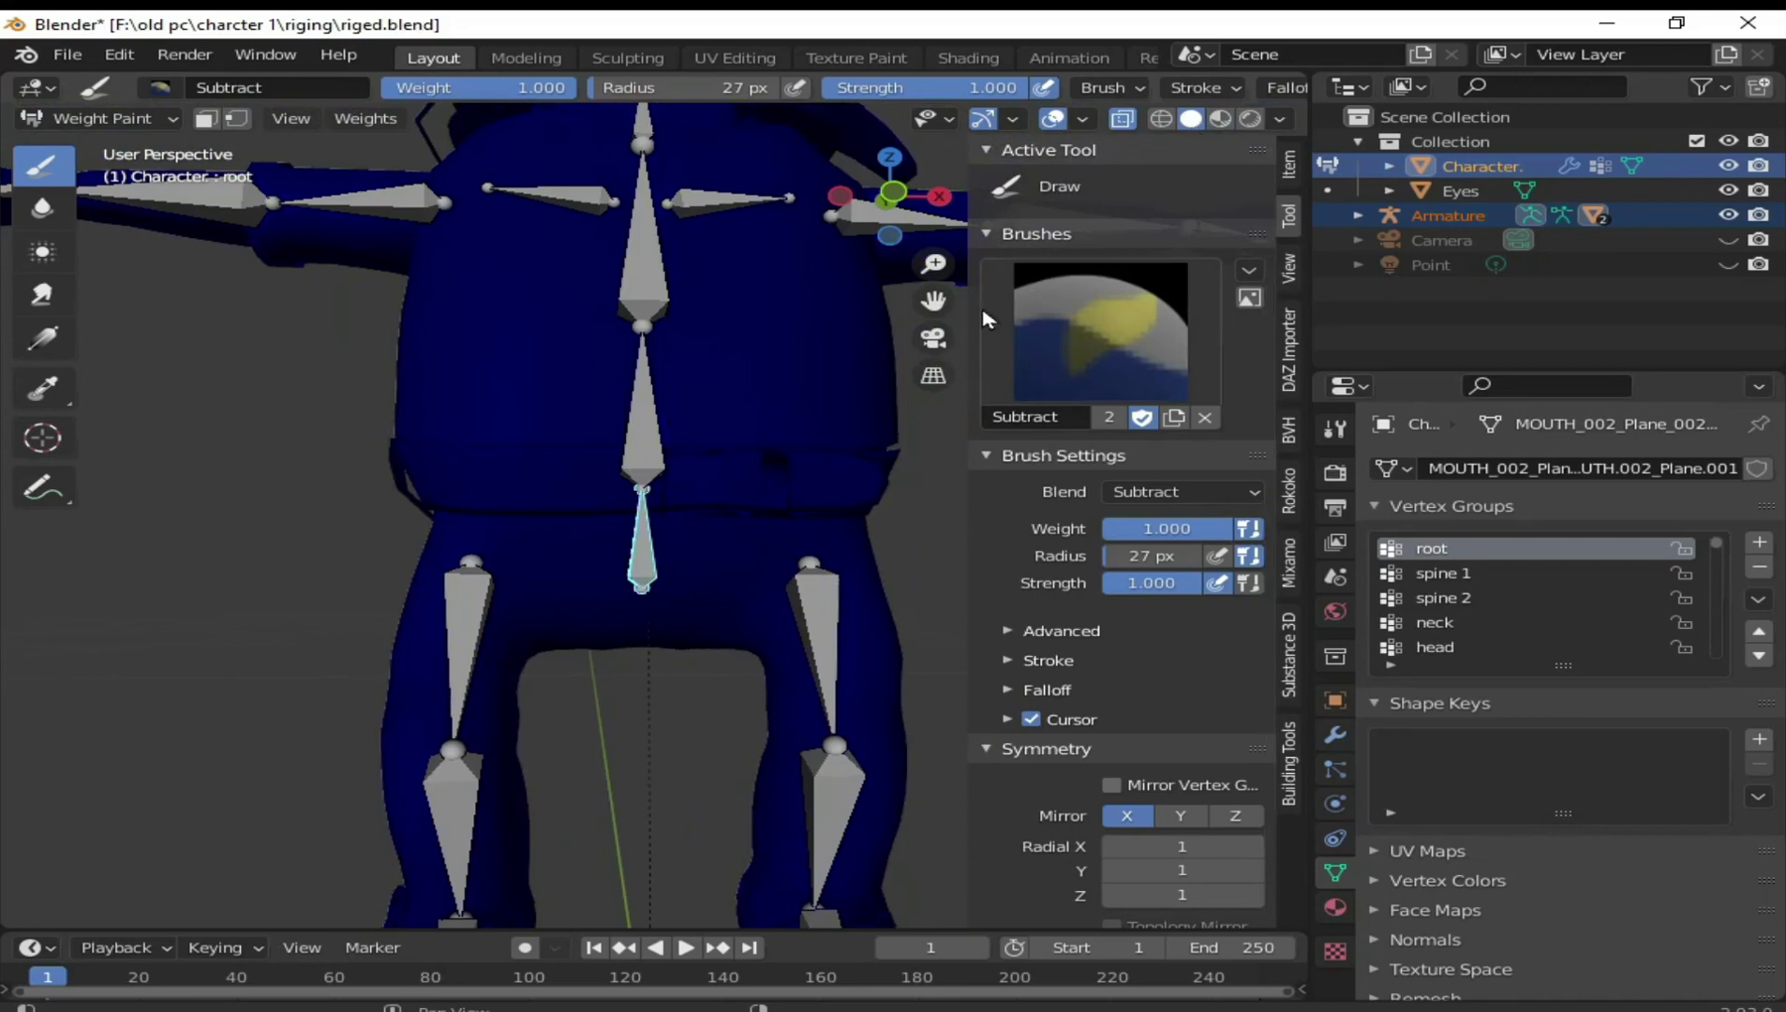
pyautogui.scroll(1, 782, 518)
pyautogui.scroll(2, 726, 466)
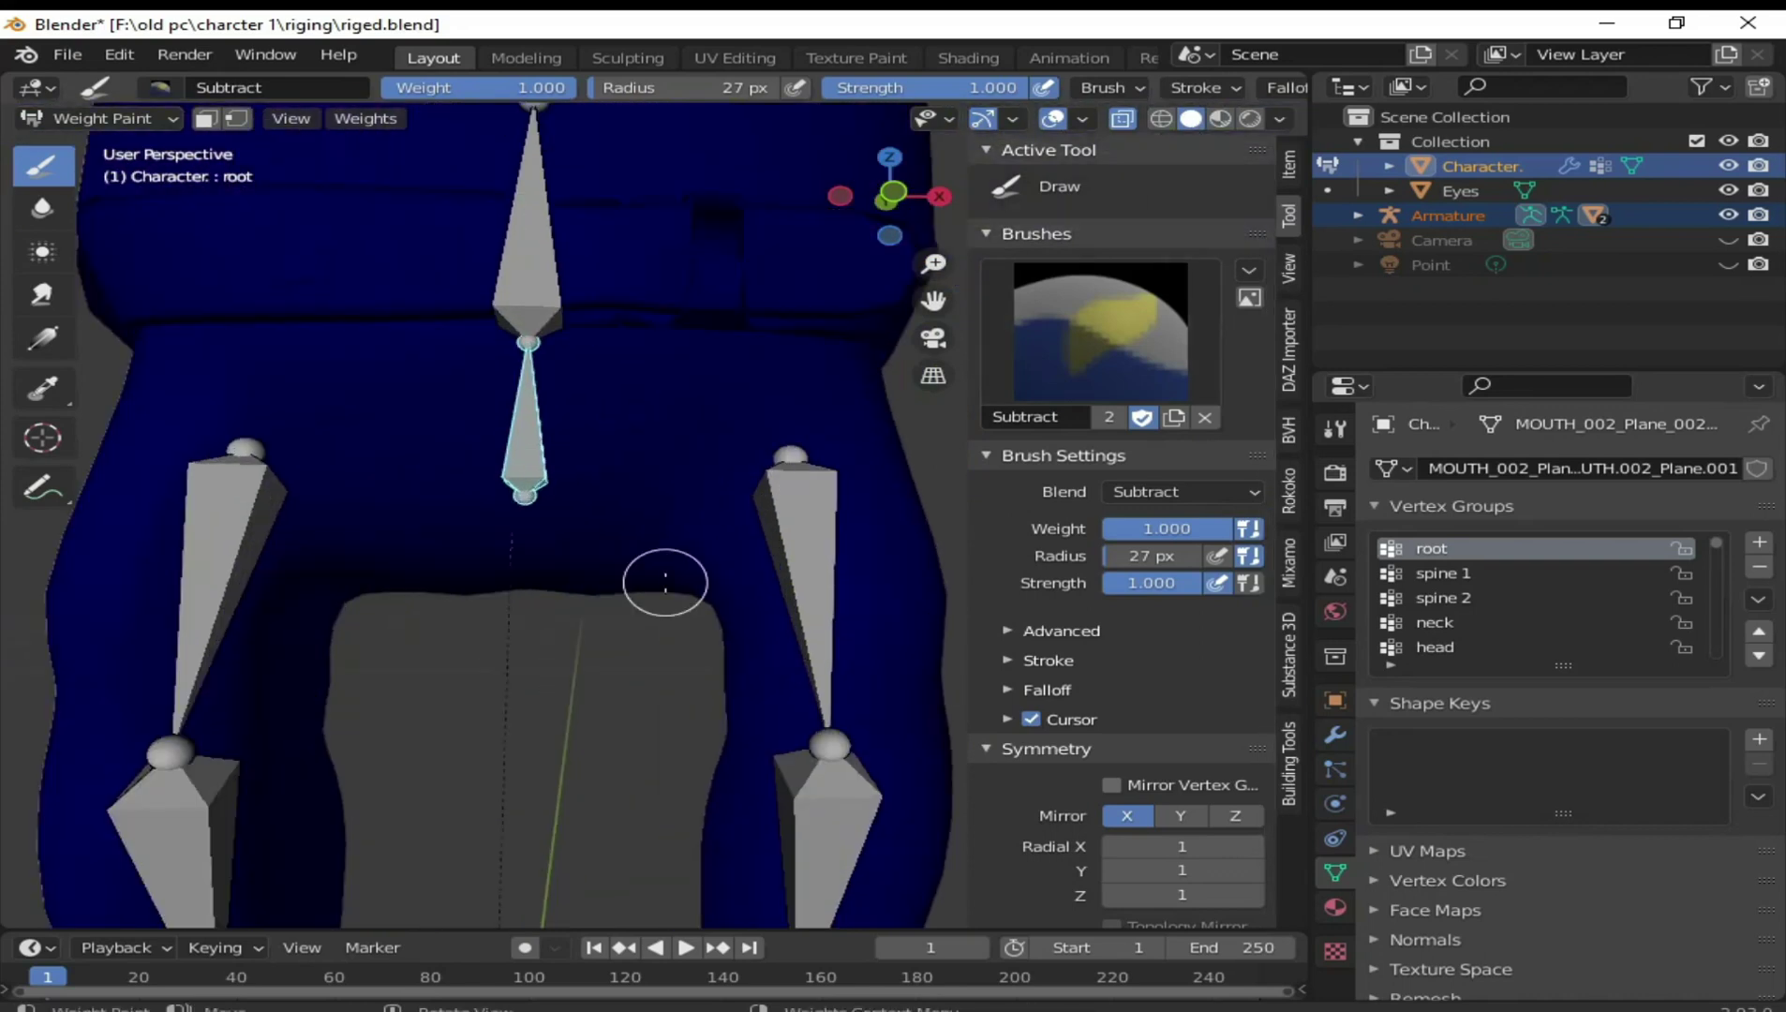
pyautogui.press('Tab')
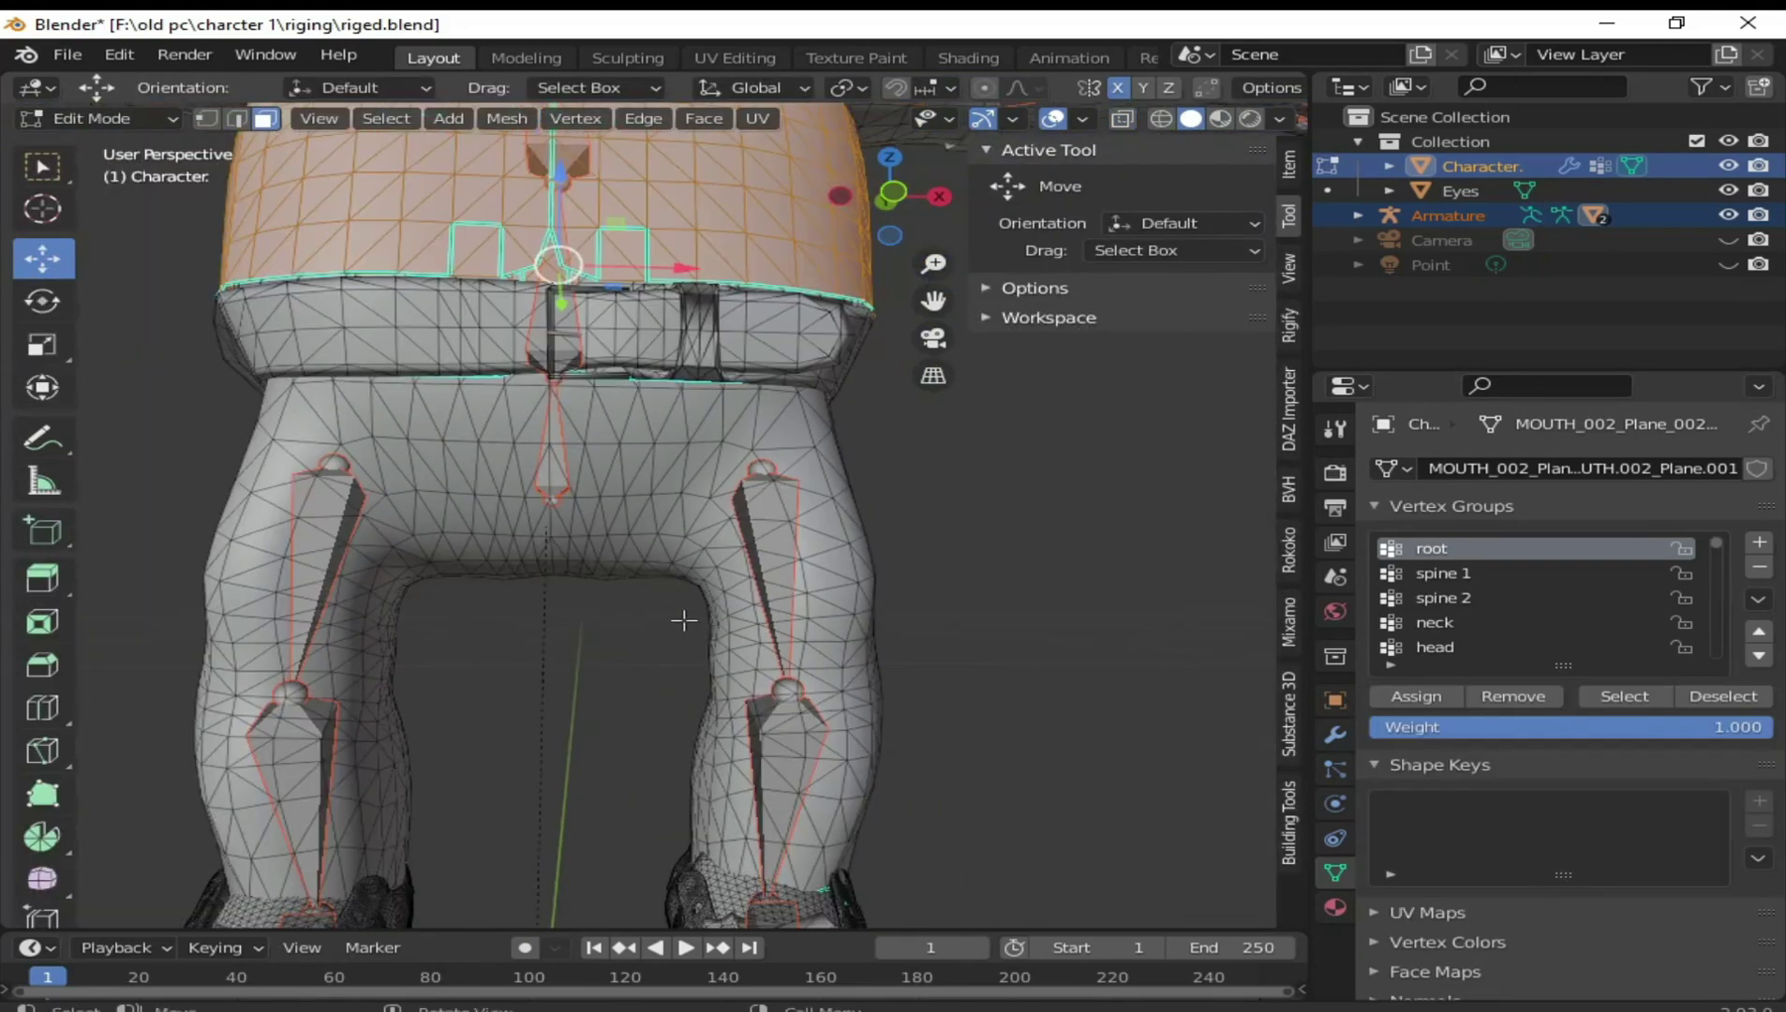
pyautogui.moveTo(684, 620); pyautogui.dragTo(682, 627, button='middle')
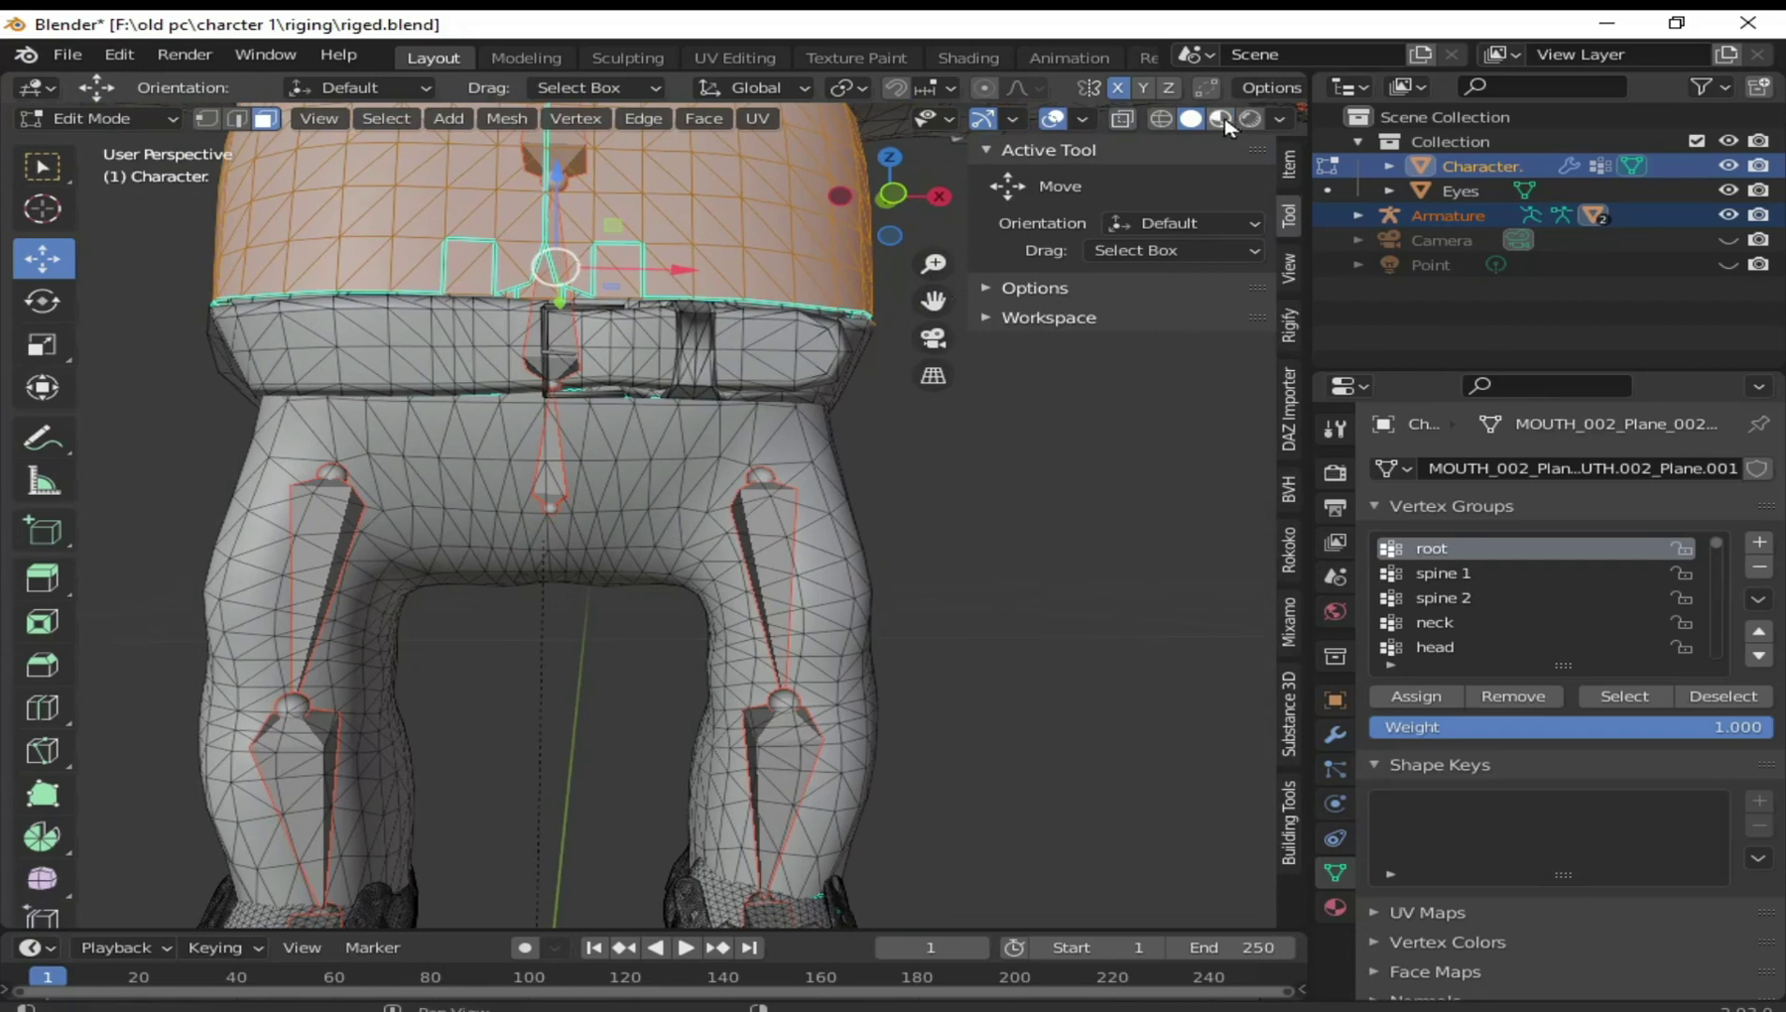
pyautogui.click(1222, 119)
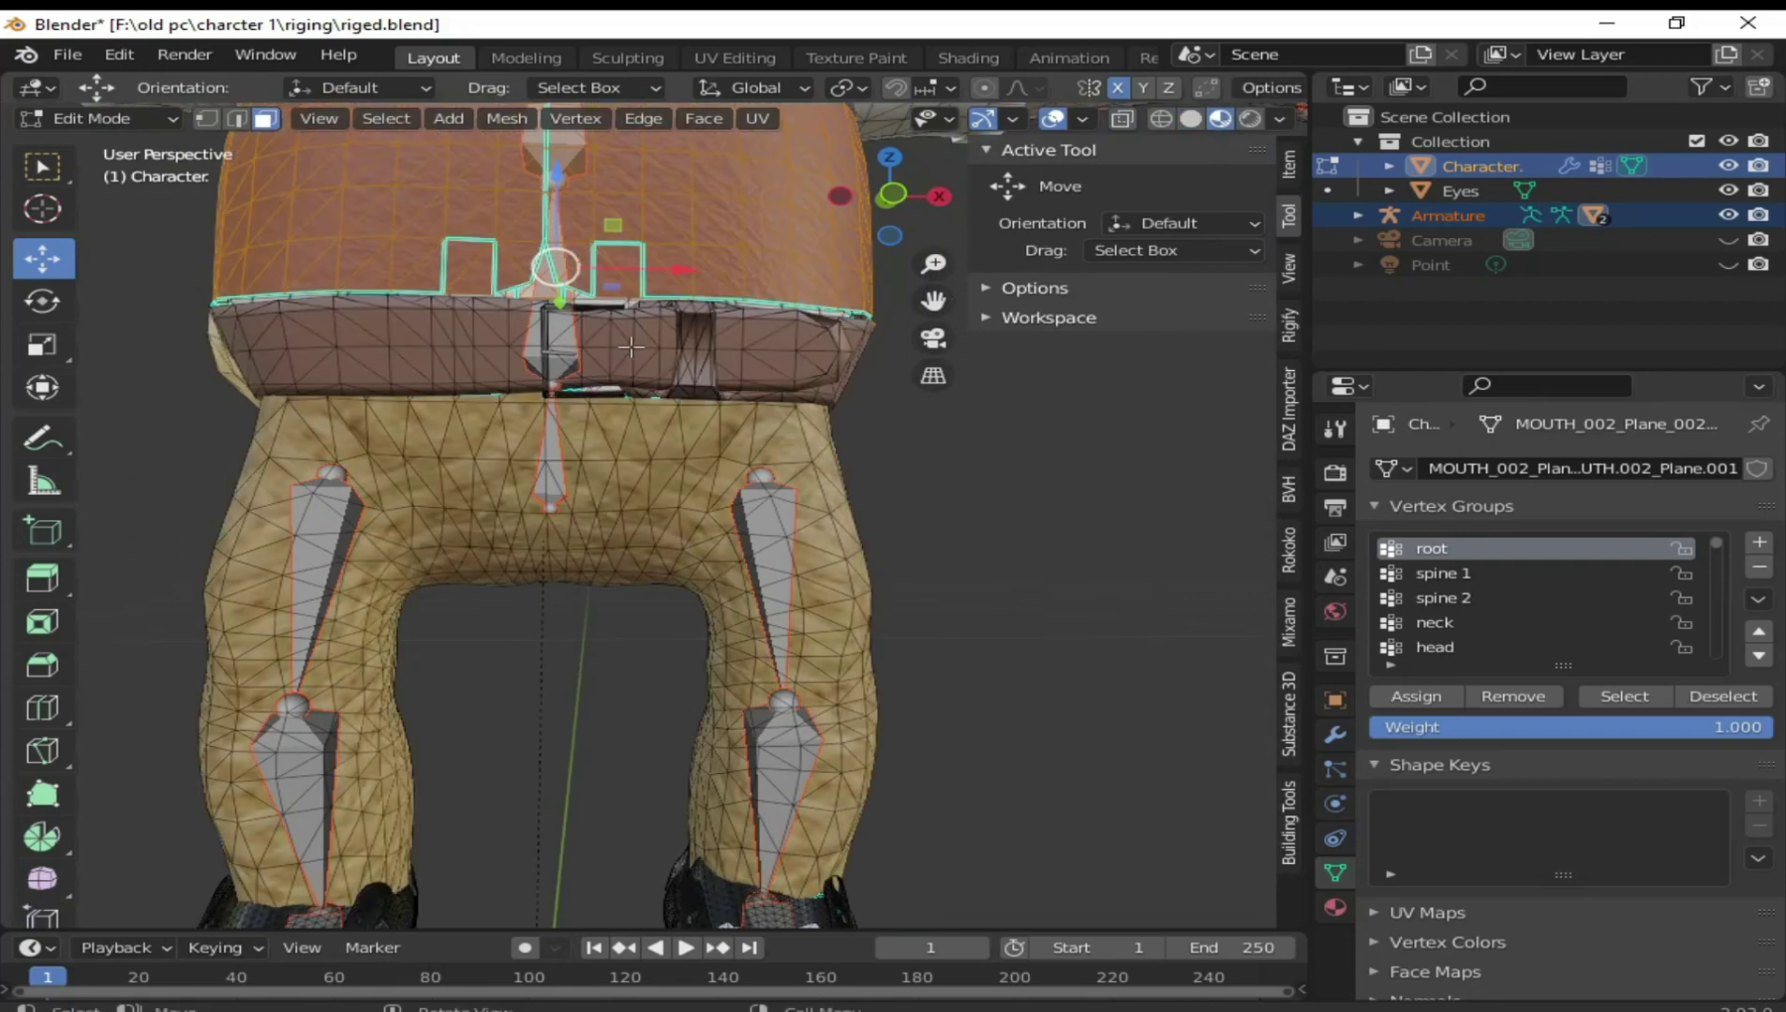
# Select the connected waistband faces with L, dropping the extra upper torso faces
pyautogui.press('l')
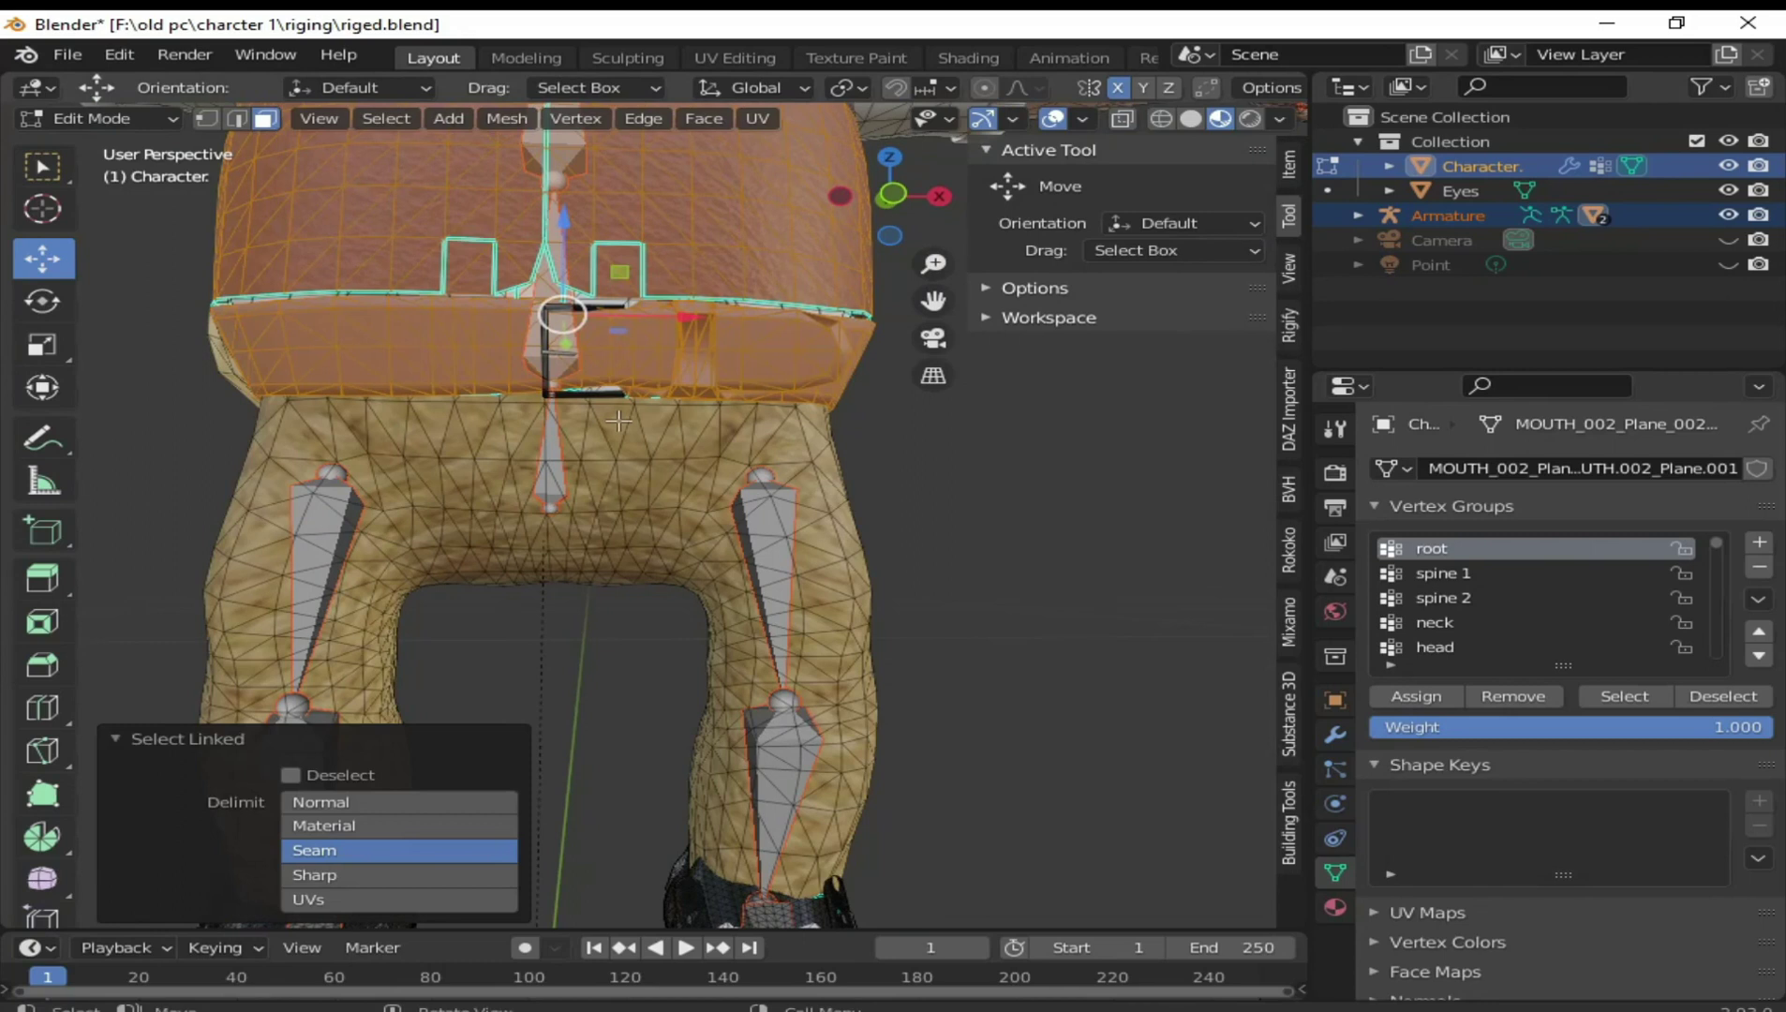
pyautogui.moveTo(618, 421); pyautogui.dragTo(627, 438, button='middle')
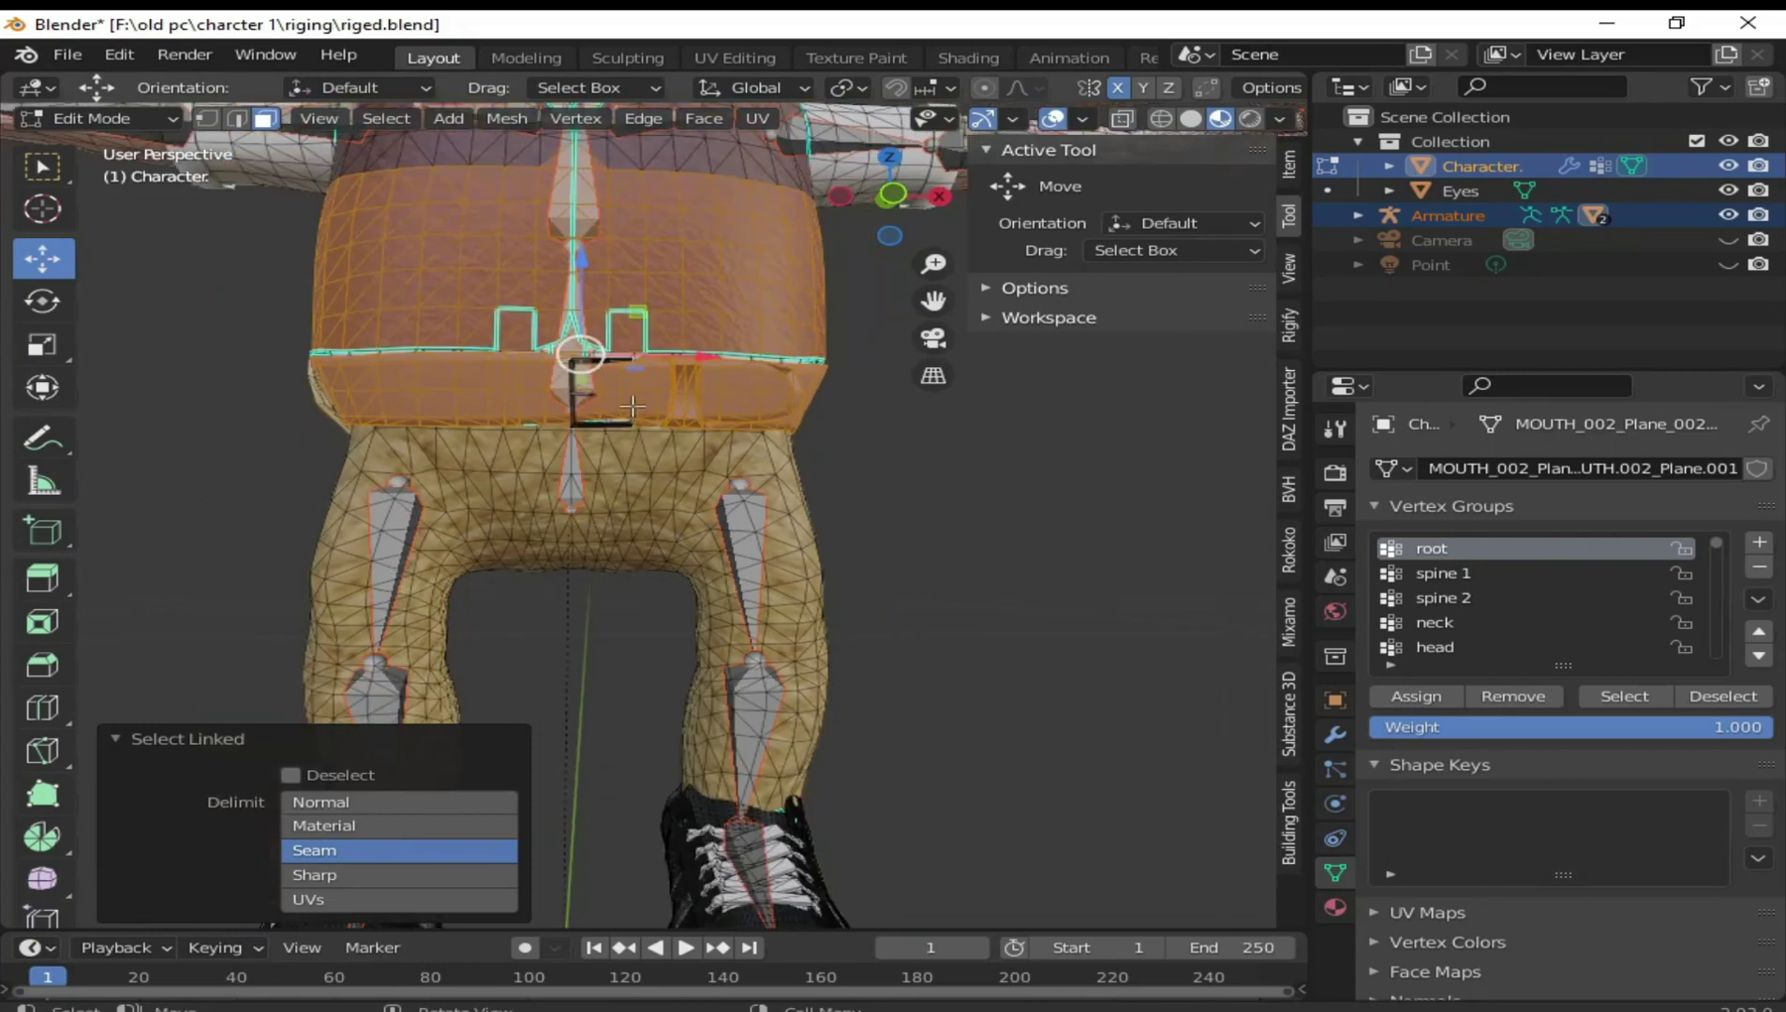
pyautogui.hotkey('ctrl', 'z')
pyautogui.moveTo(781, 488)
pyautogui.mouseDown(button='middle')
pyautogui.moveTo(569, 522)
pyautogui.moveTo(754, 513)
pyautogui.moveTo(740, 508)
pyautogui.mouseUp(button='middle')
pyautogui.scroll(3, 569, 522)
# In see-through wireframe view, circle-select the central waistband to add it to the selection
pyautogui.click(1160, 119)
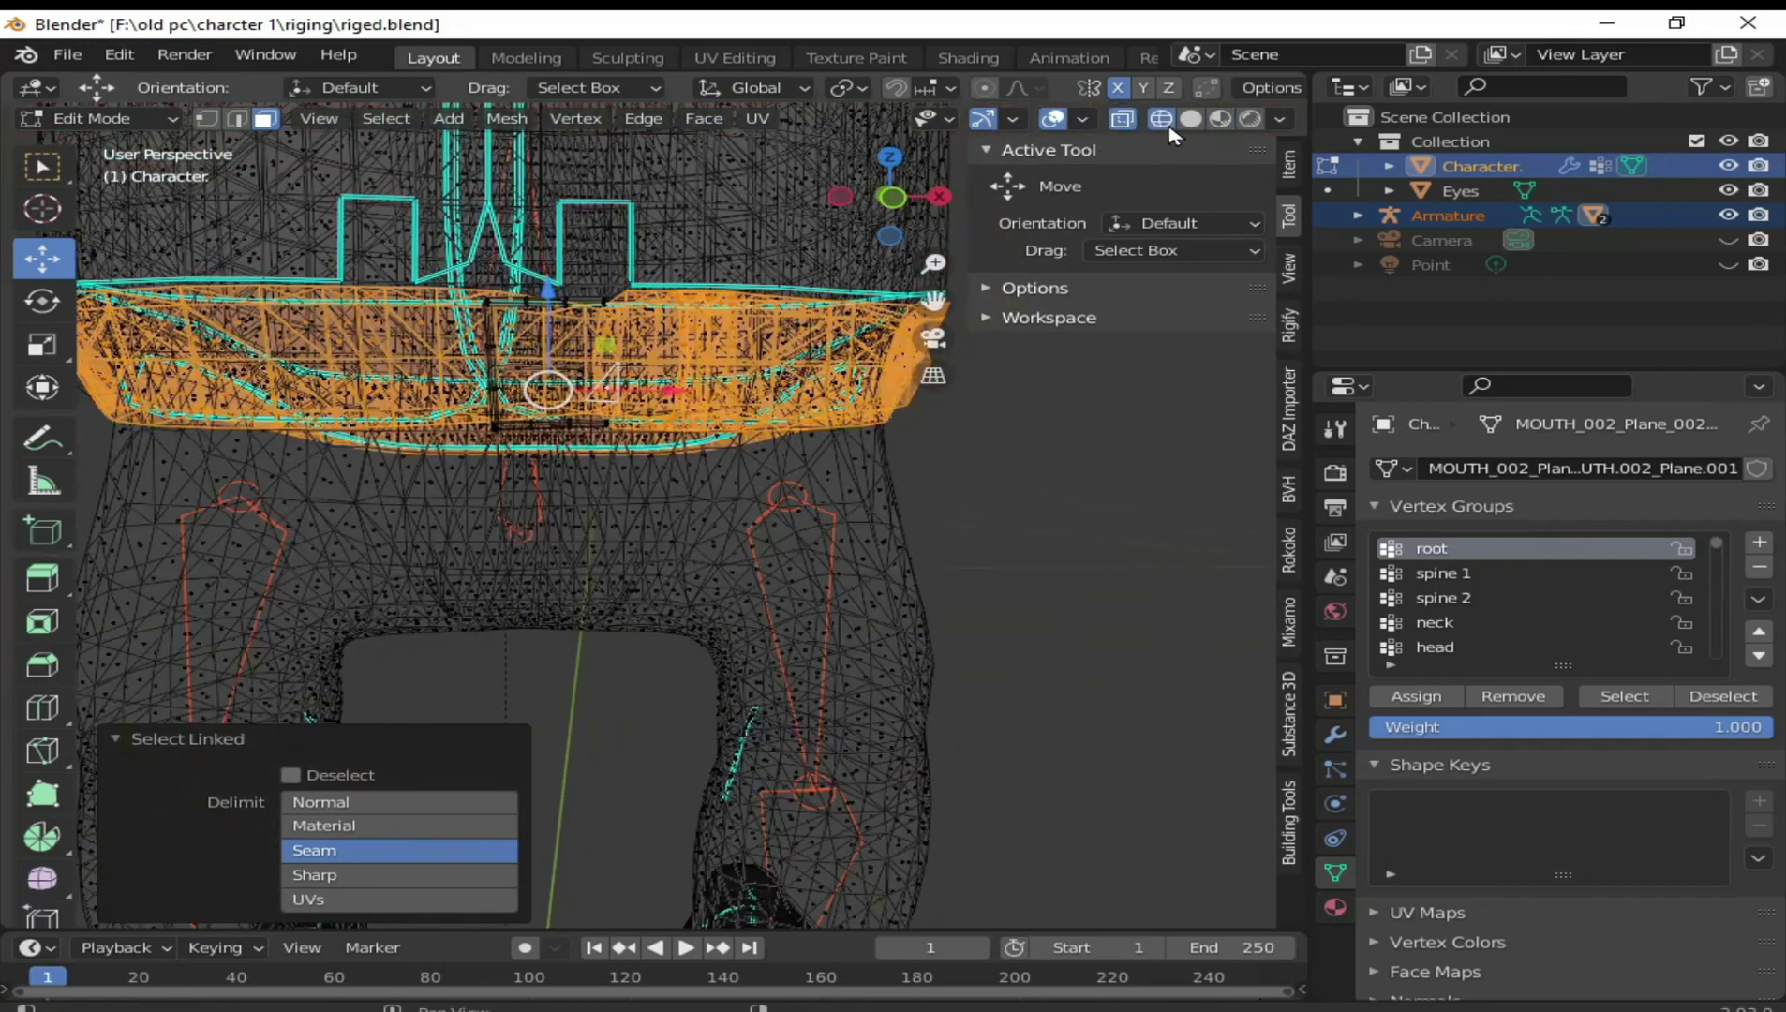
pyautogui.press('c')
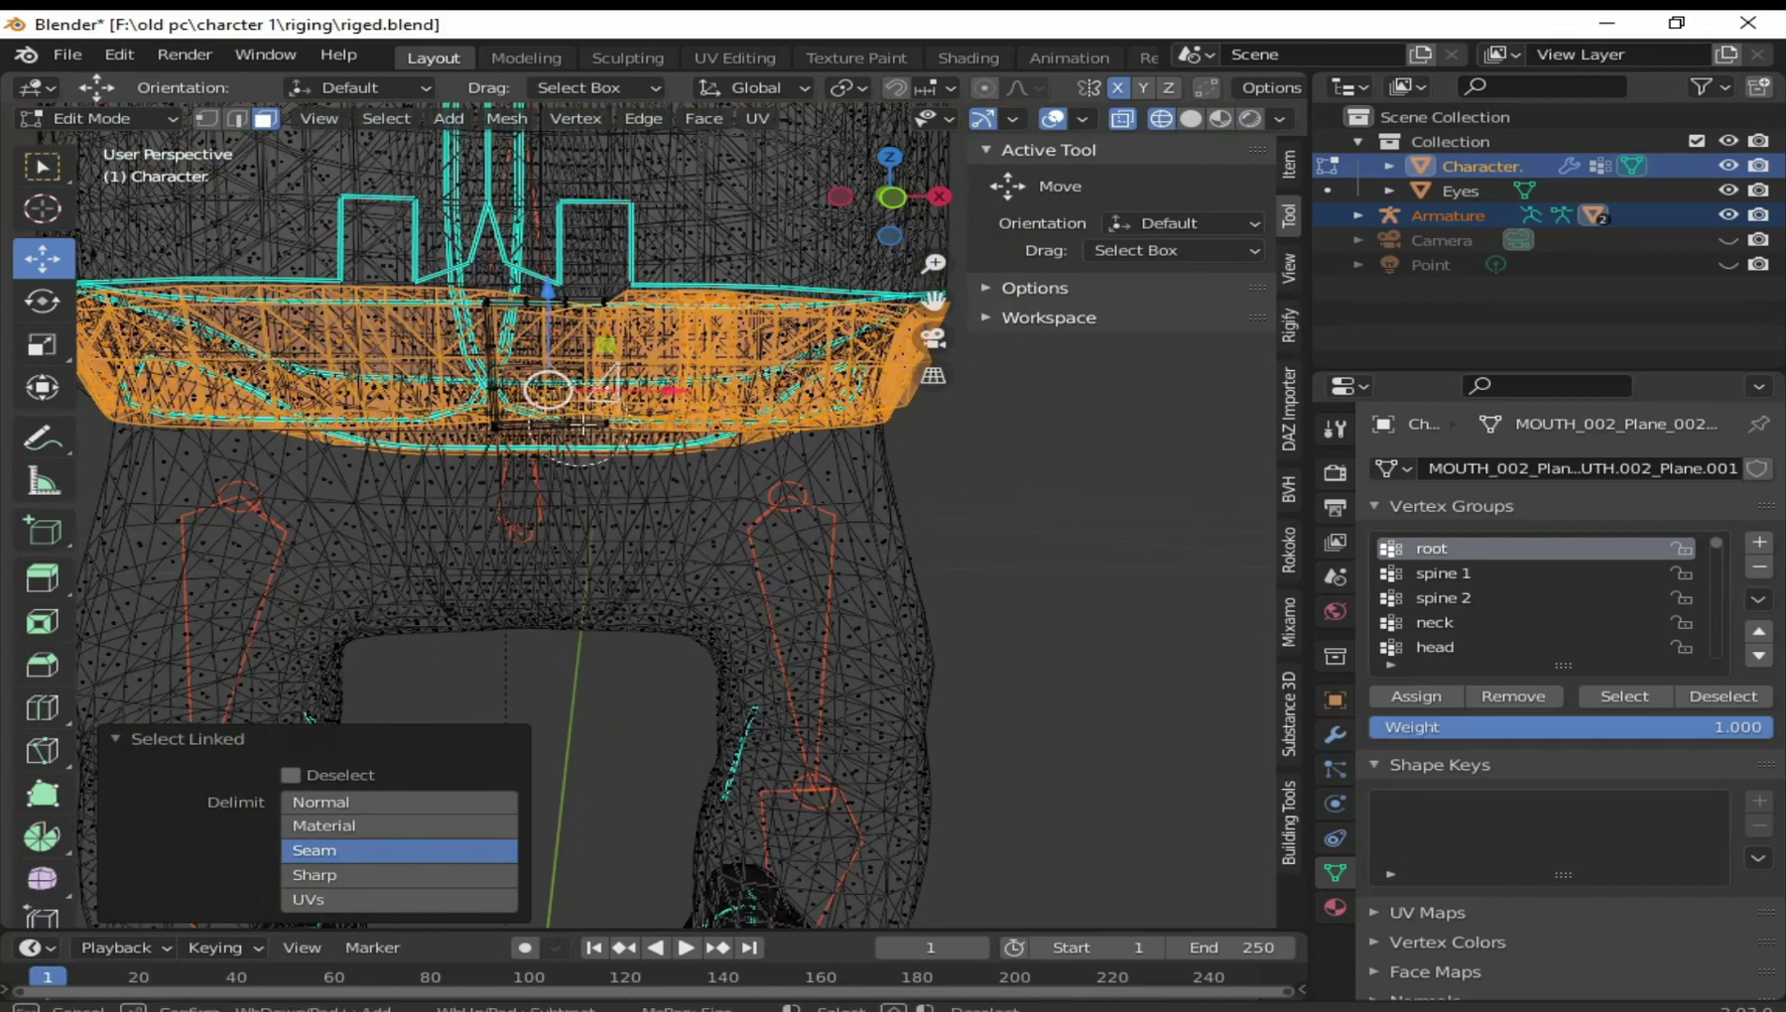
pyautogui.moveTo(548, 389)
pyautogui.mouseDown()
pyautogui.moveTo(525, 385)
pyautogui.moveTo(589, 334)
pyautogui.moveTo(890, 378)
pyautogui.moveTo(839, 344)
pyautogui.mouseUp()
pyautogui.scroll(-2, 595, 364)
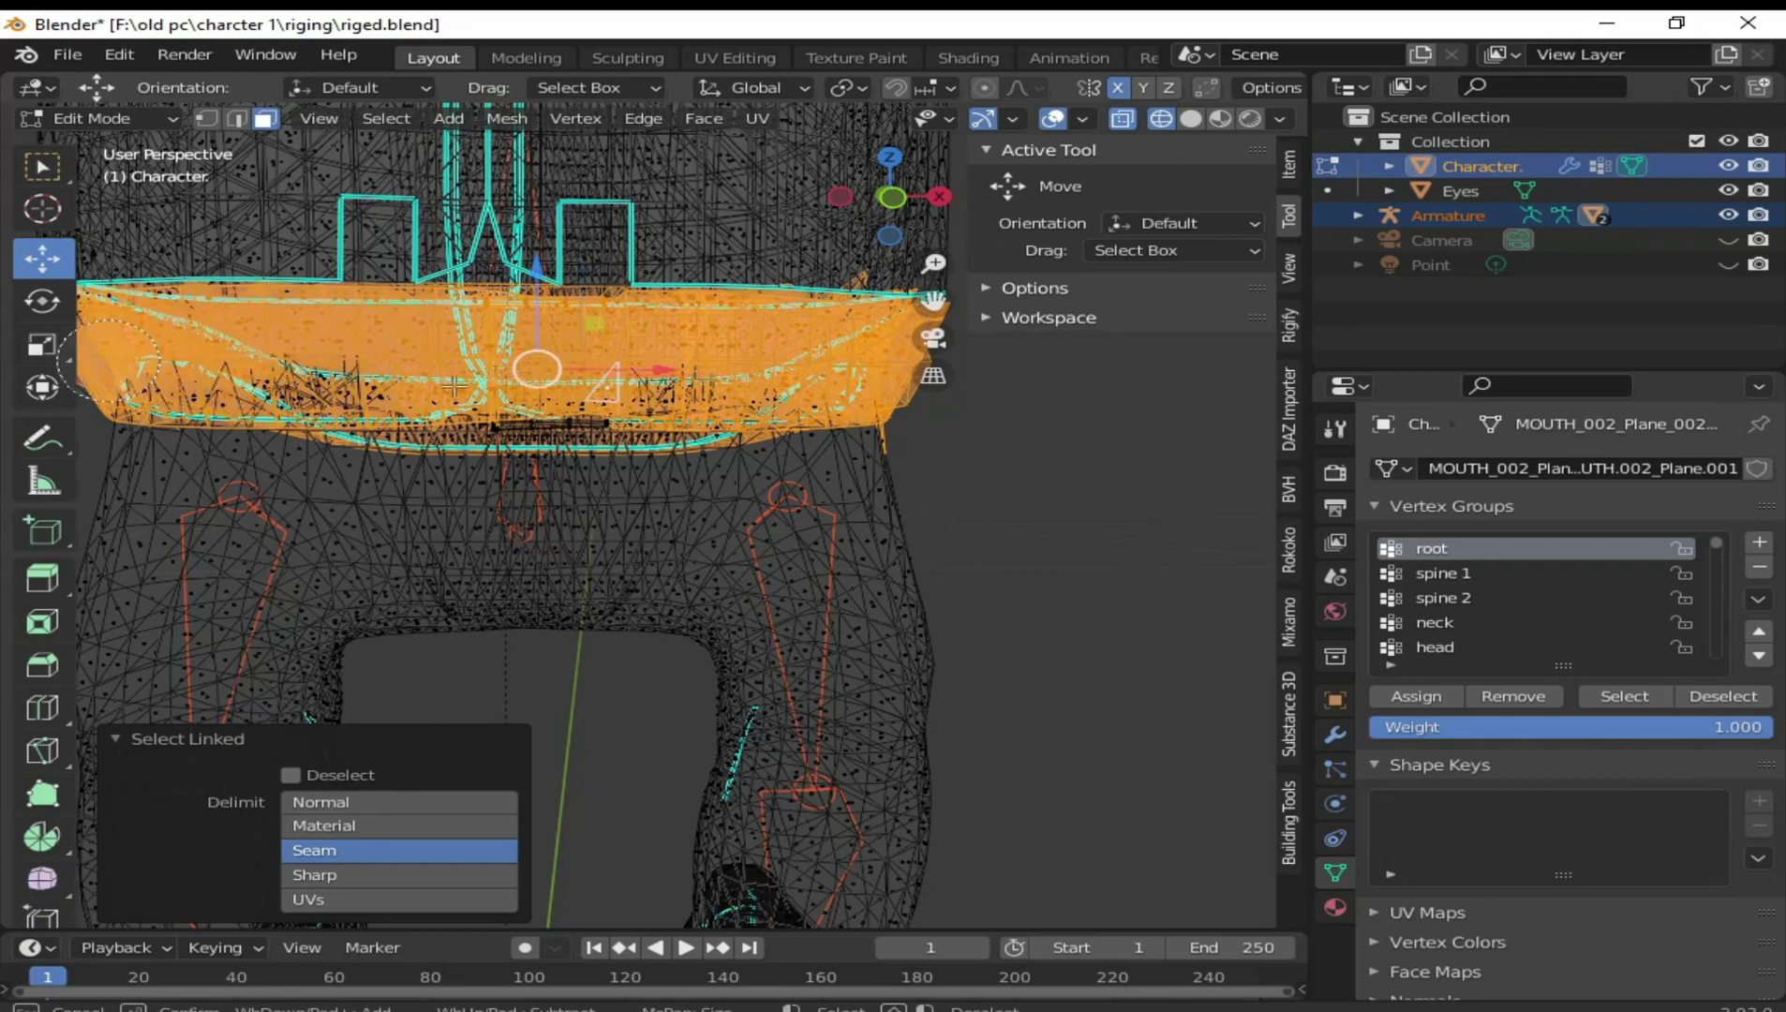
# In vertex select mode, circle-select the hip vertices below the waistband
pyautogui.press('1')
pyautogui.moveTo(140, 339); pyautogui.dragTo(282, 468, button='middle')
pyautogui.scroll(-5, 396, 614)
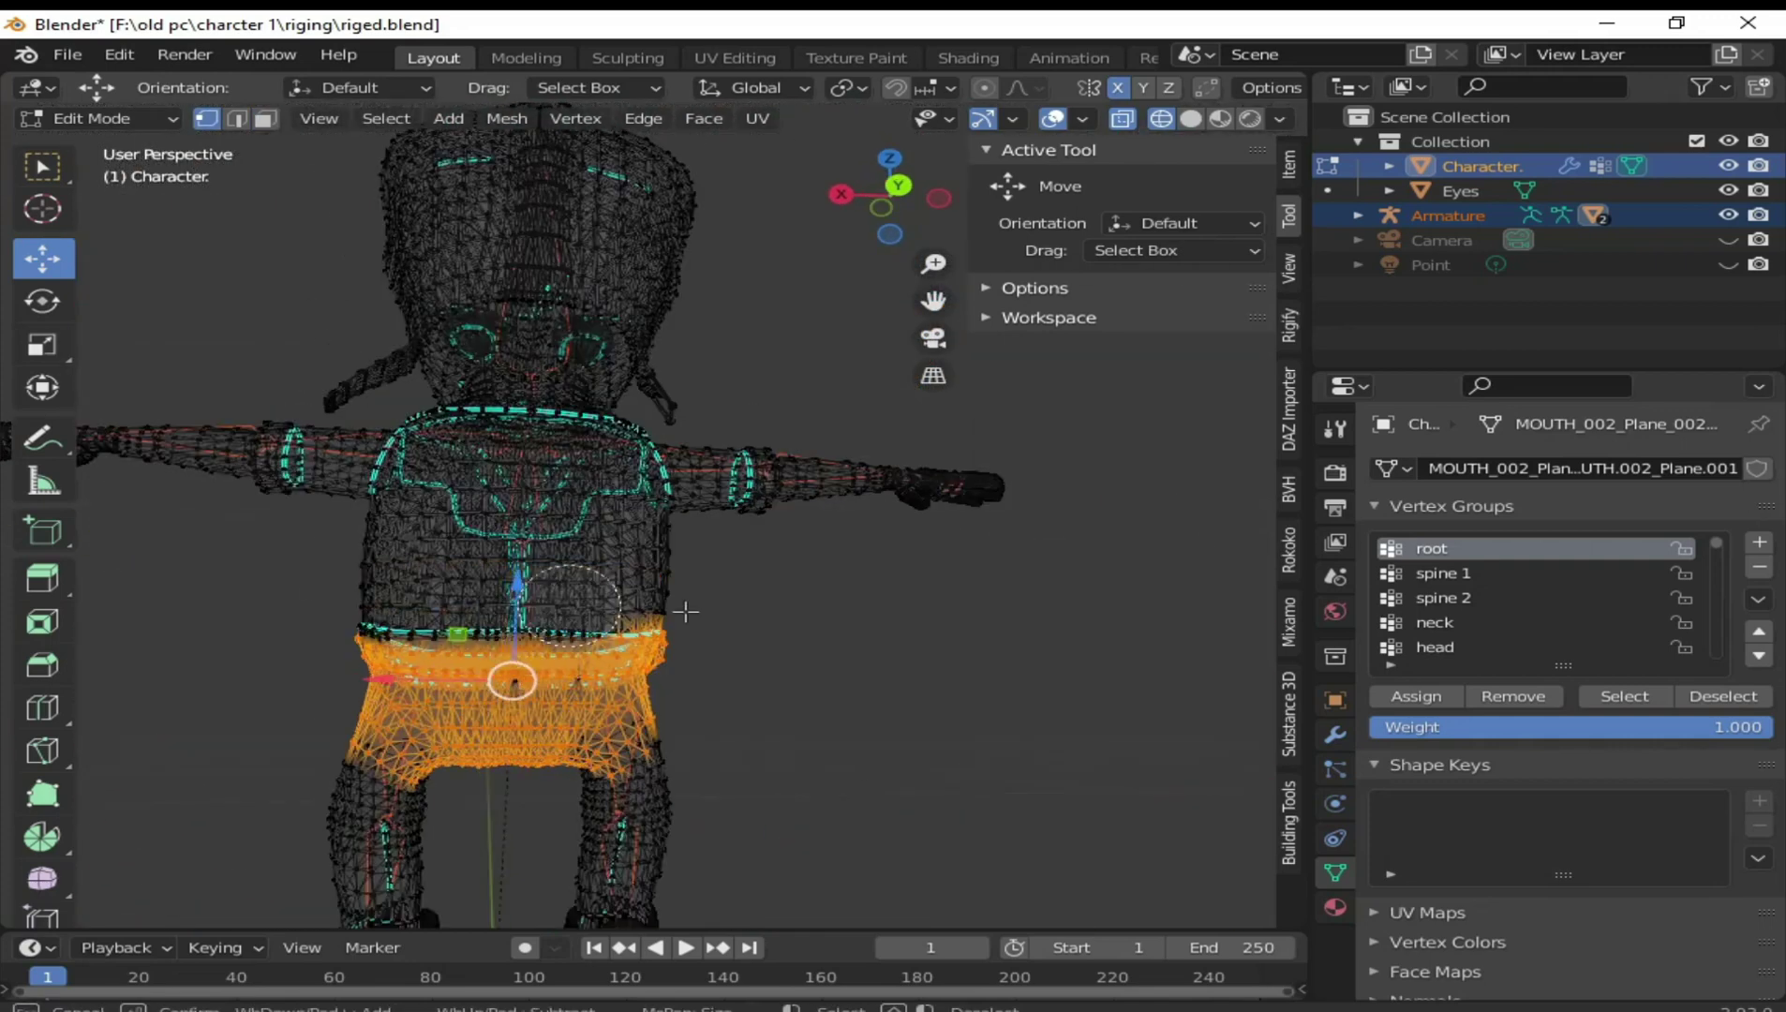
pyautogui.hotkey('shift', 'z')
pyautogui.press('KP_Decimal')
pyautogui.press('c')
pyautogui.moveTo(656, 562)
pyautogui.mouseDown(button='middle')
pyautogui.moveTo(761, 516)
pyautogui.moveTo(737, 740)
pyautogui.mouseUp(button='middle')
pyautogui.press('Escape')
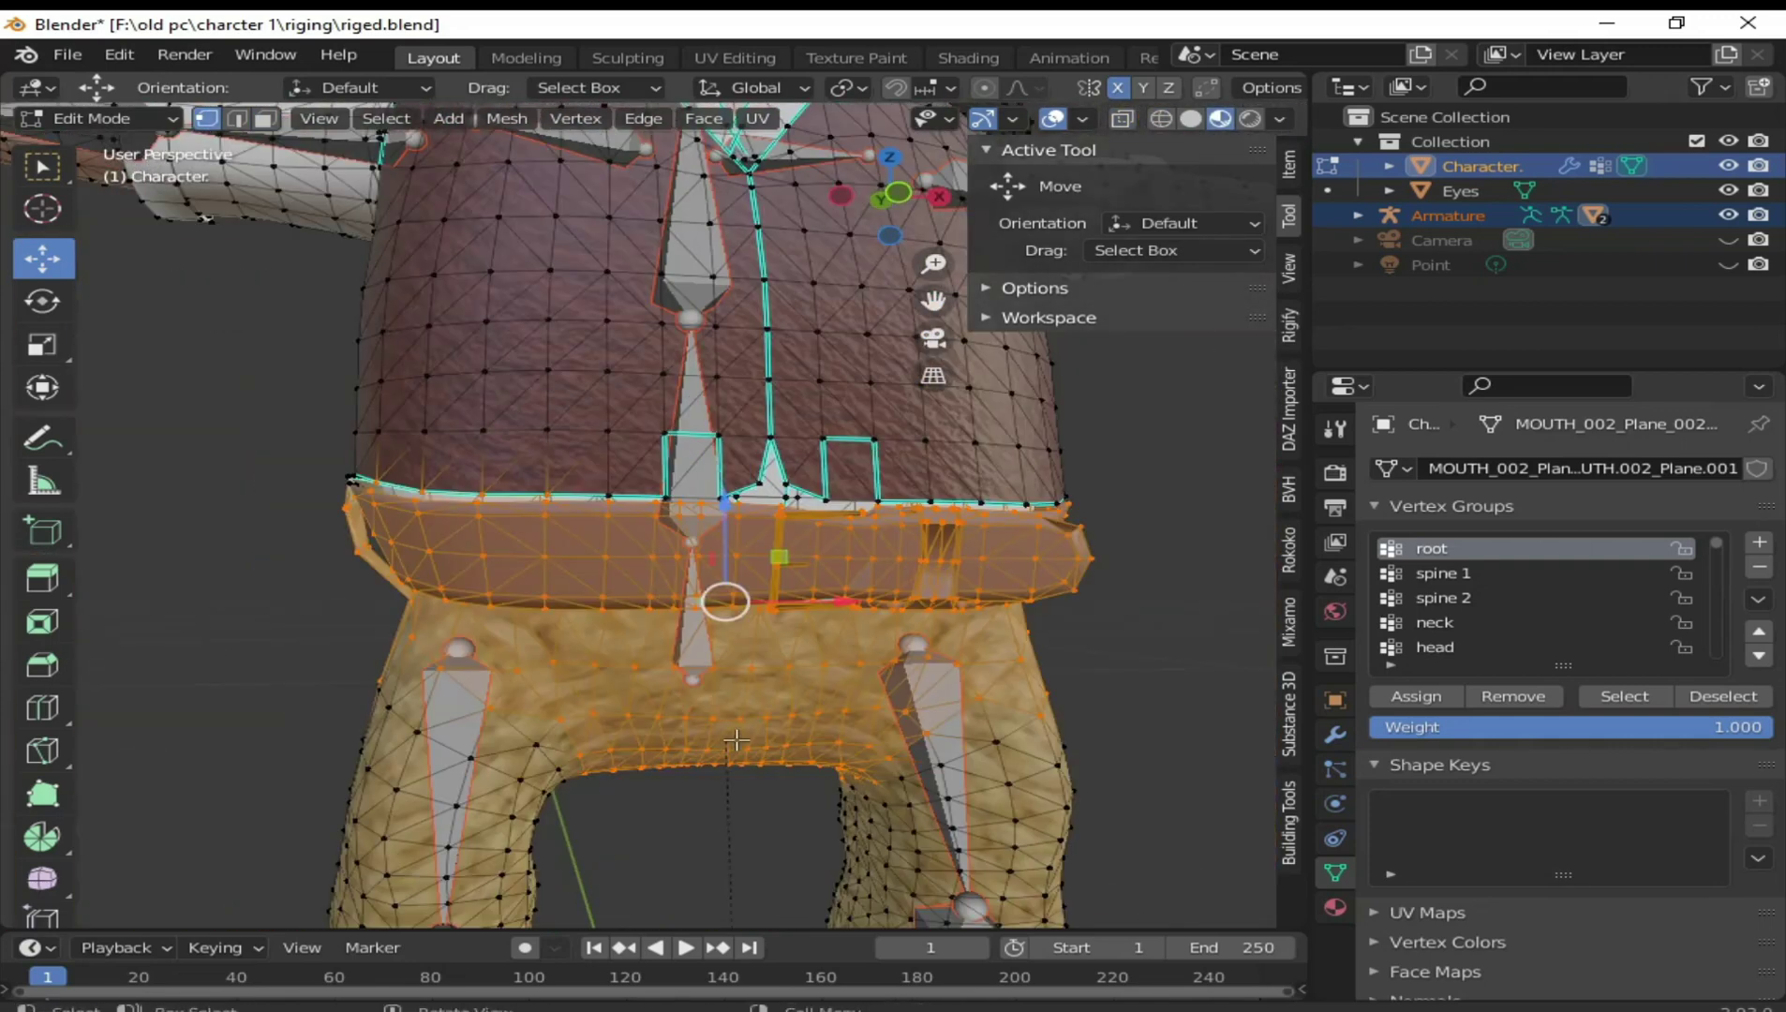
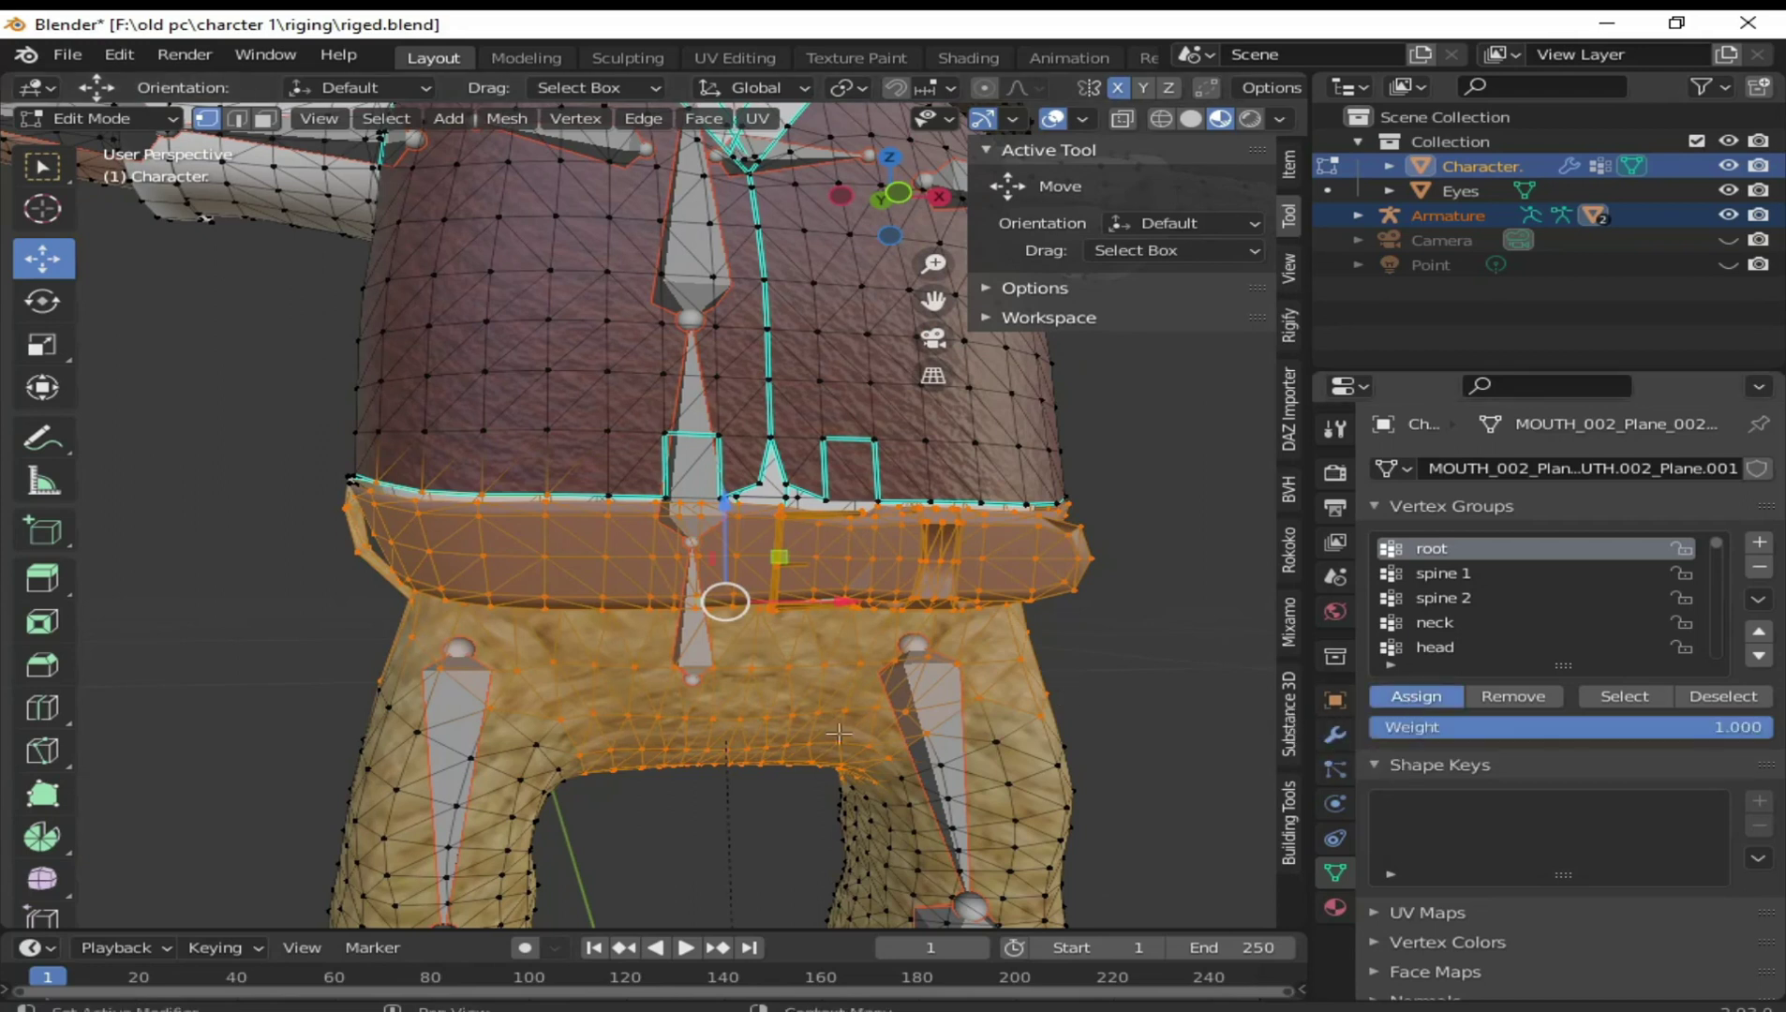
# Switch the character to Weight Paint mode and zoom in on the waist belt's root weights
pyautogui.press('Tab')
pyautogui.moveTo(781, 717)
pyautogui.mouseDown(button='middle')
pyautogui.moveTo(625, 734)
pyautogui.moveTo(633, 705)
pyautogui.moveTo(674, 740)
pyautogui.mouseUp(button='middle')
pyautogui.scroll(2, 670, 736)
pyautogui.scroll(2, 670, 731)
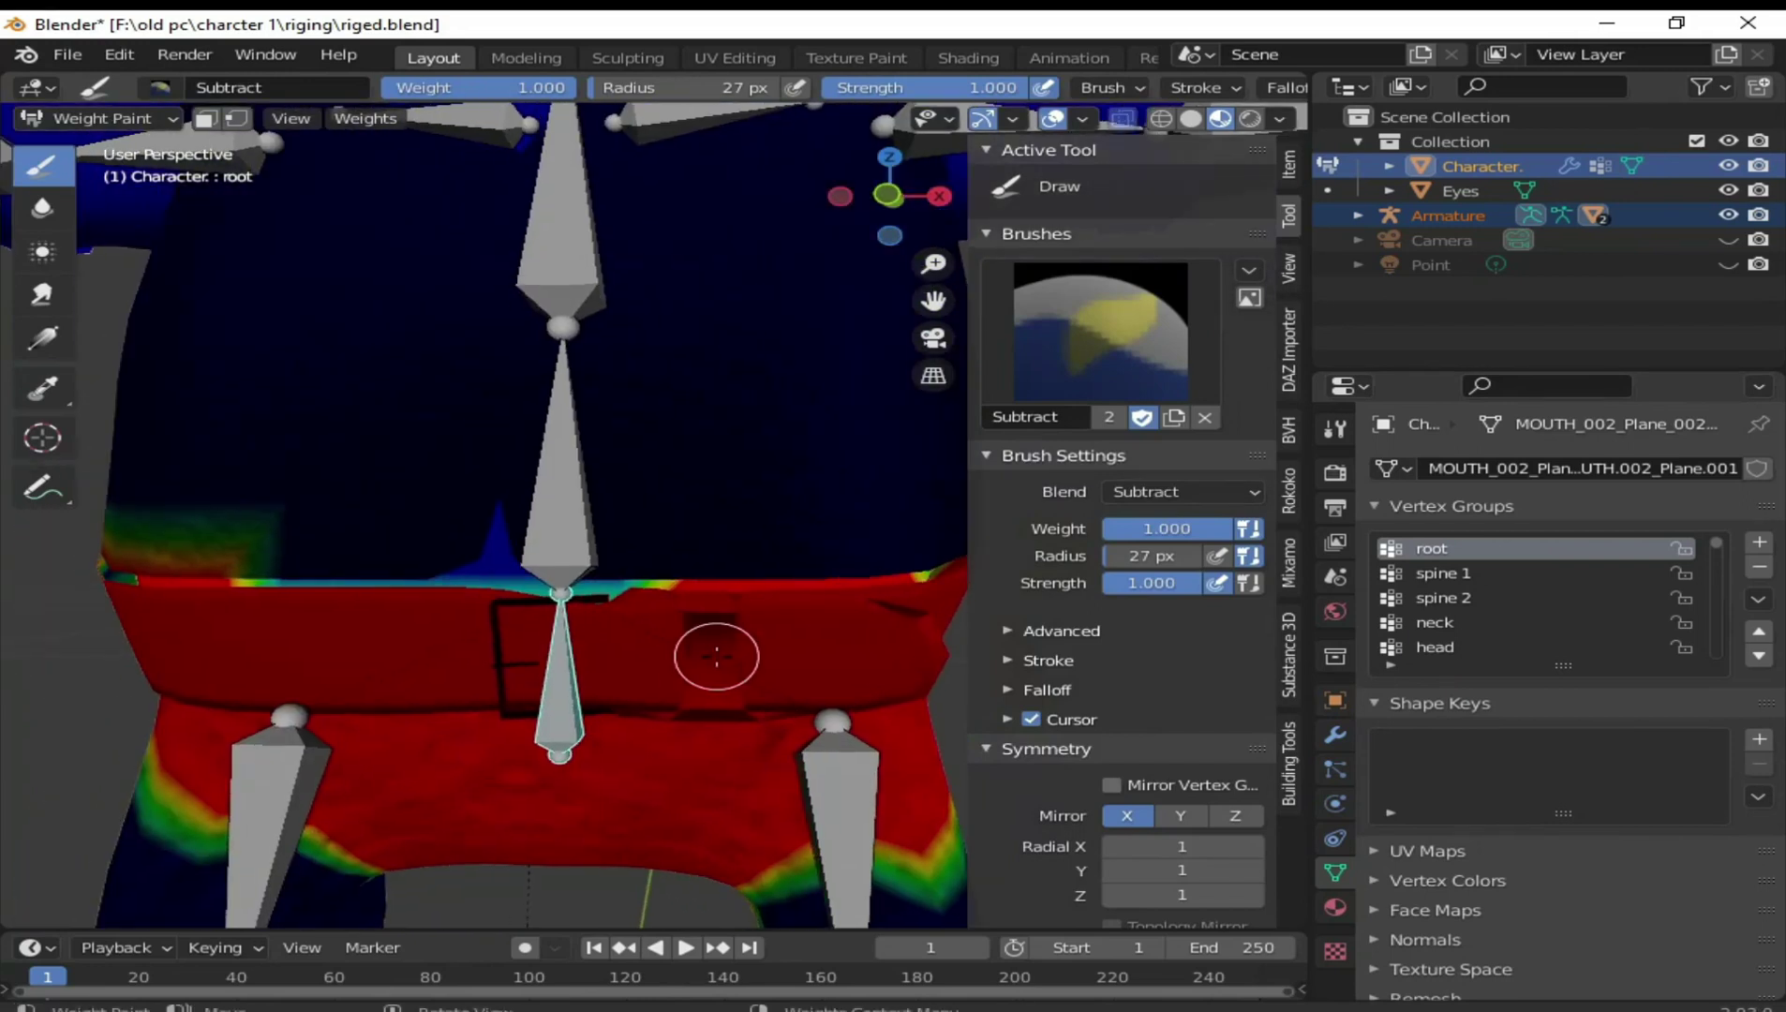
pyautogui.scroll(2, 714, 648)
pyautogui.moveTo(714, 649)
pyautogui.mouseDown(button='middle')
pyautogui.moveTo(785, 582)
pyautogui.moveTo(705, 595)
pyautogui.moveTo(684, 575)
pyautogui.mouseUp(button='middle')
pyautogui.scroll(-2, 693, 569)
pyautogui.scroll(-1, 712, 560)
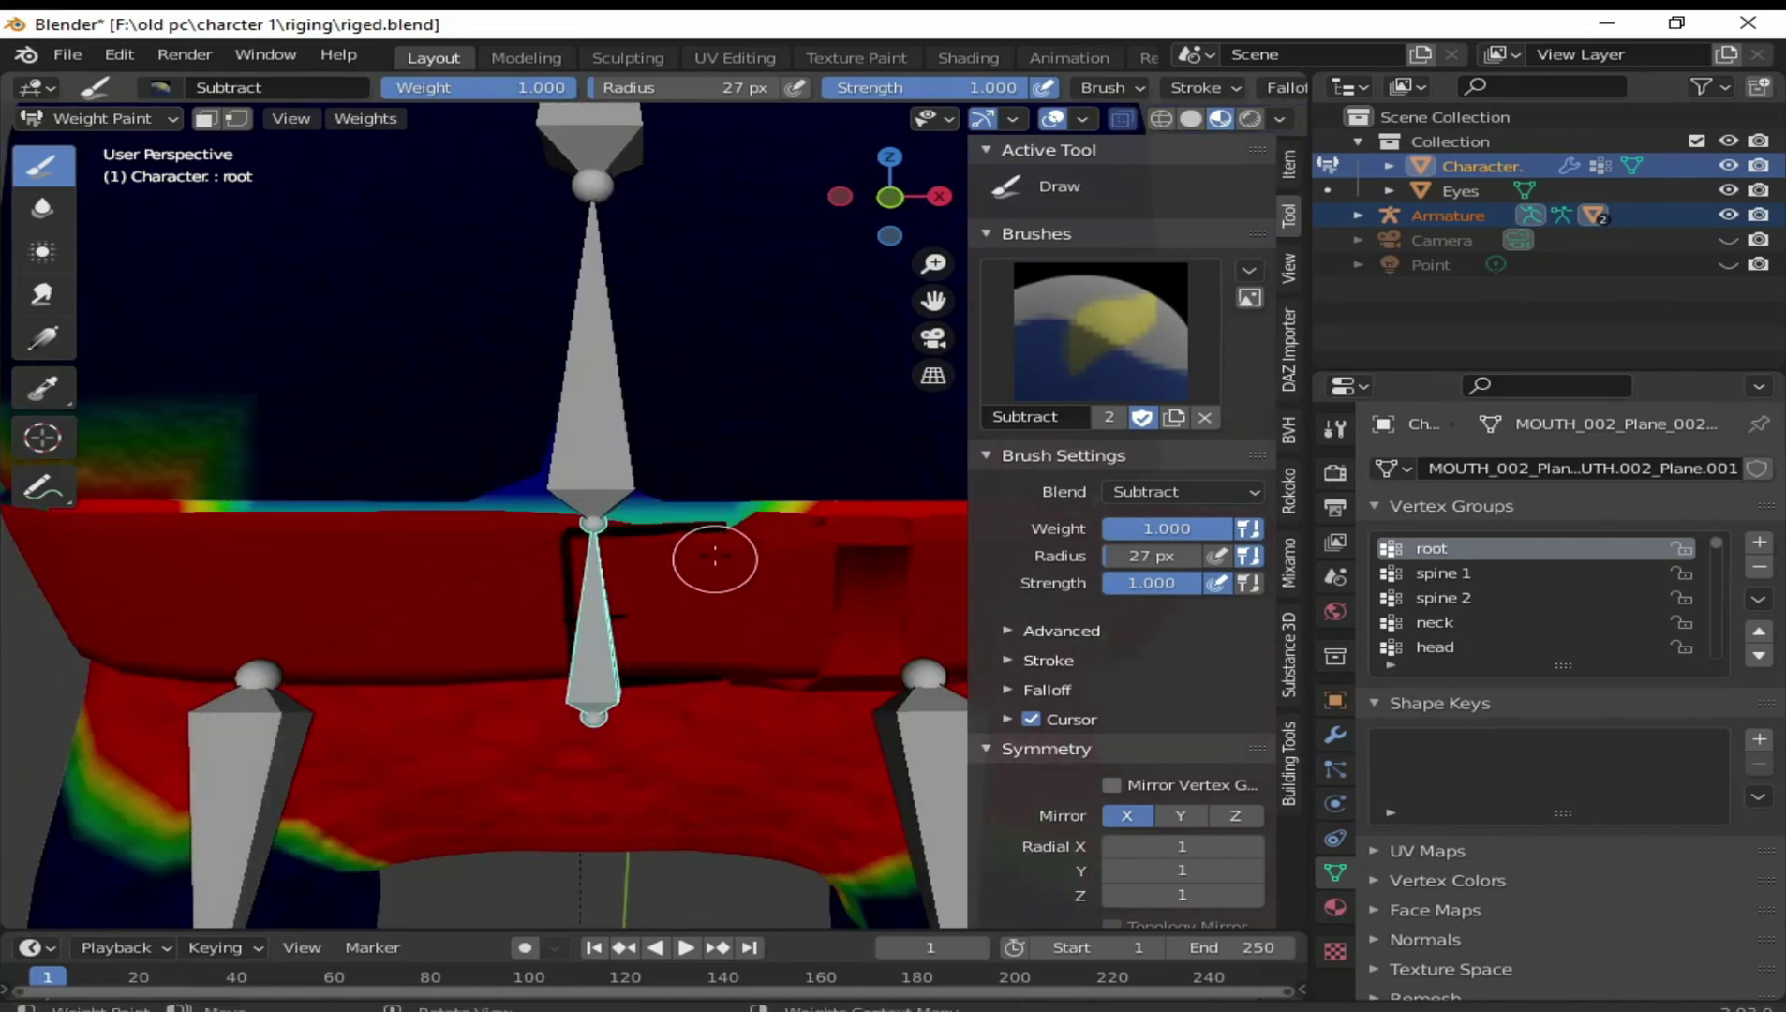
# Pick the Mix brush and paint root weight along the belt's top edge and left waist
pyautogui.click(1155, 349)
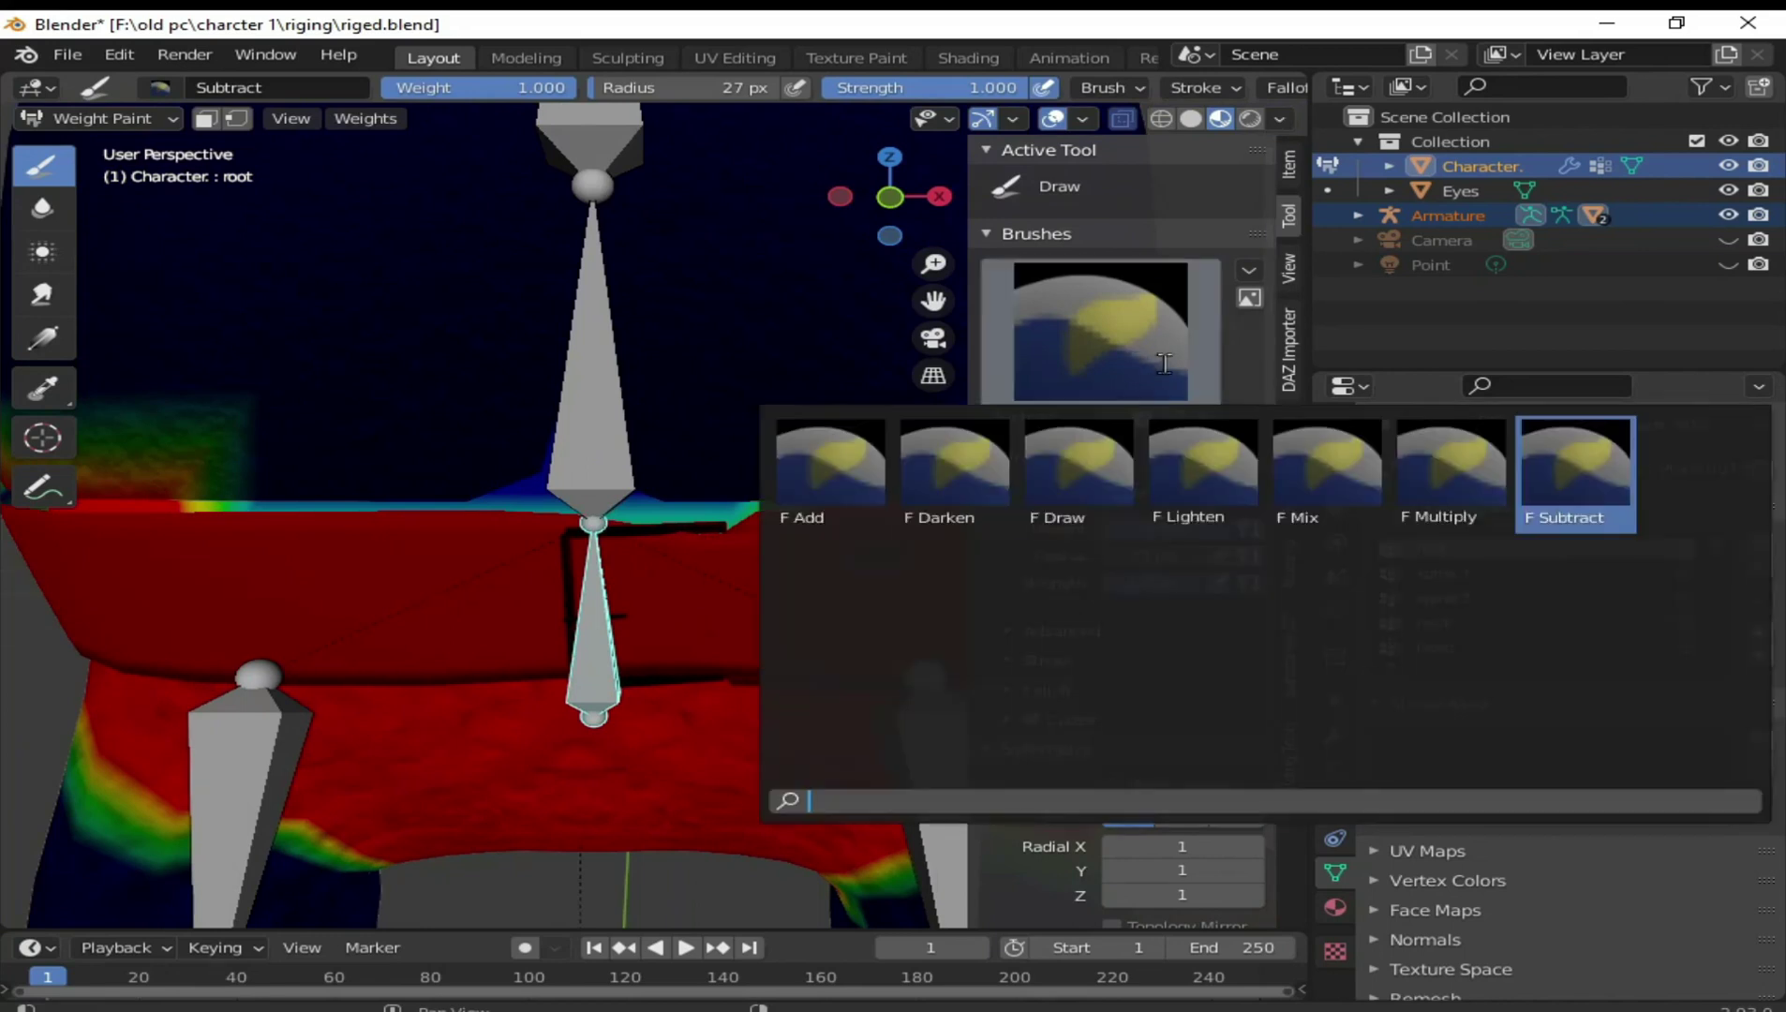
pyautogui.click(1291, 484)
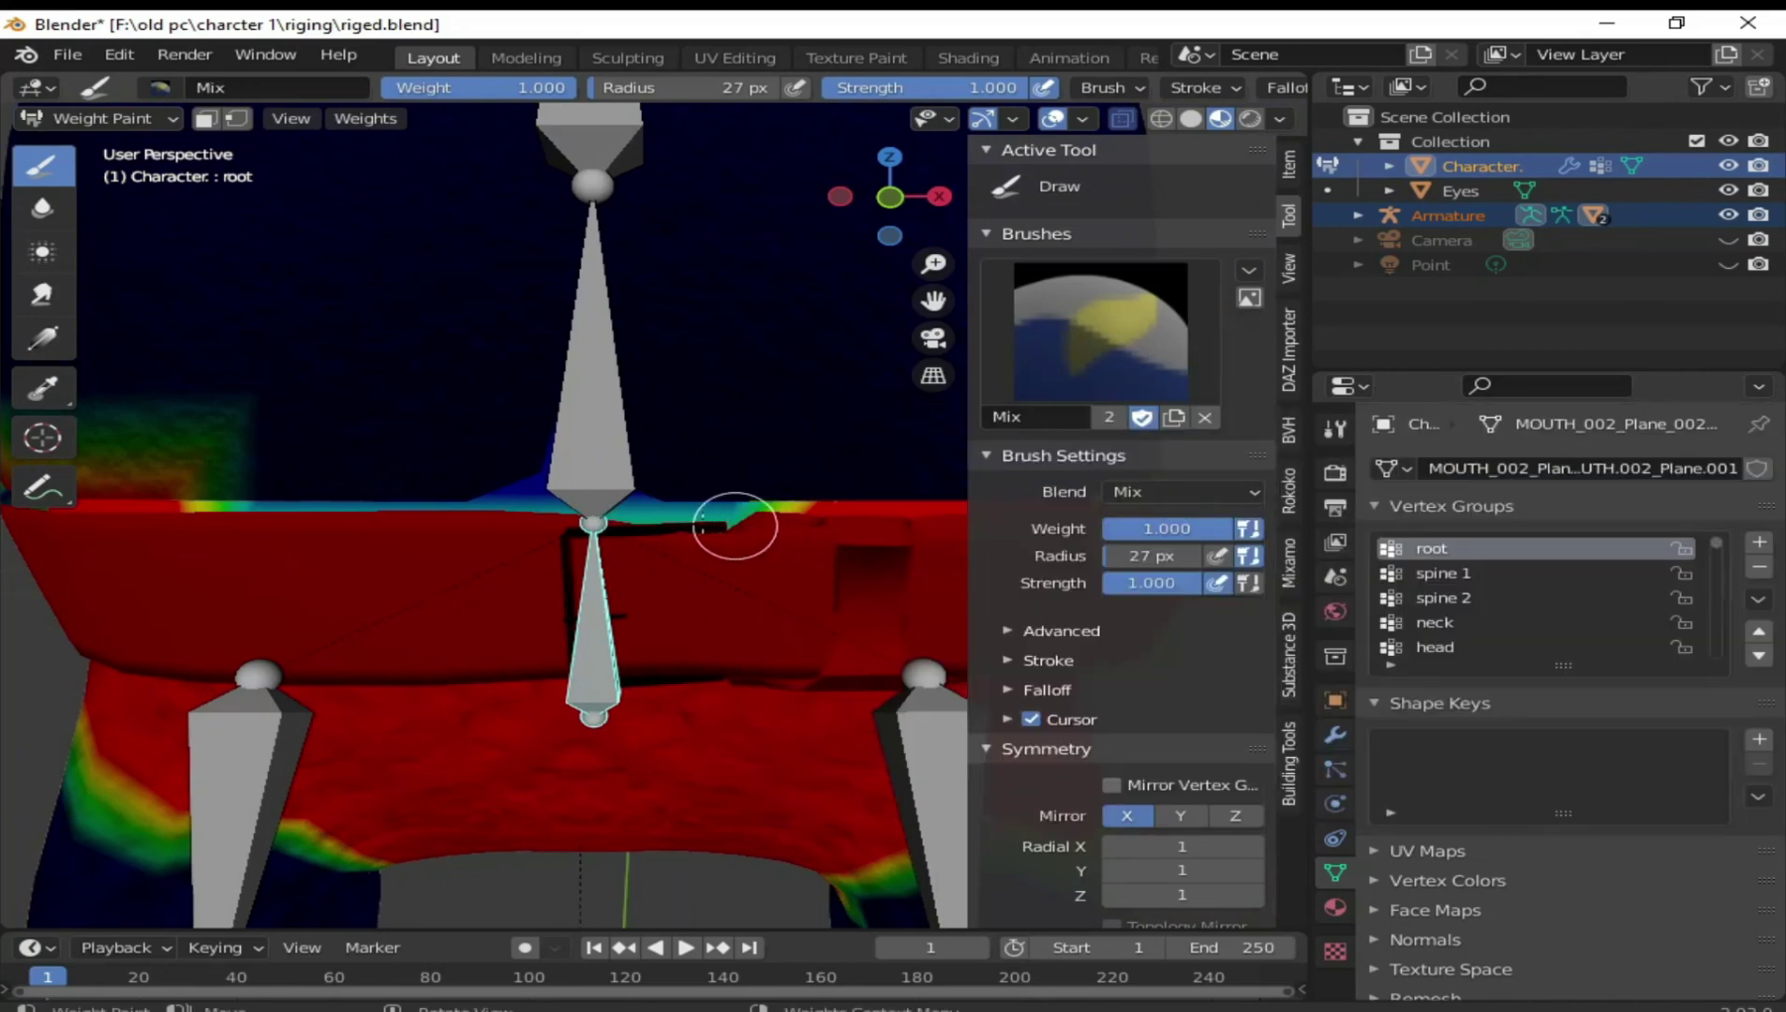
pyautogui.moveTo(707, 497)
pyautogui.mouseDown()
pyautogui.moveTo(215, 482)
pyautogui.moveTo(429, 504)
pyautogui.moveTo(231, 503)
pyautogui.moveTo(467, 501)
pyautogui.mouseUp()
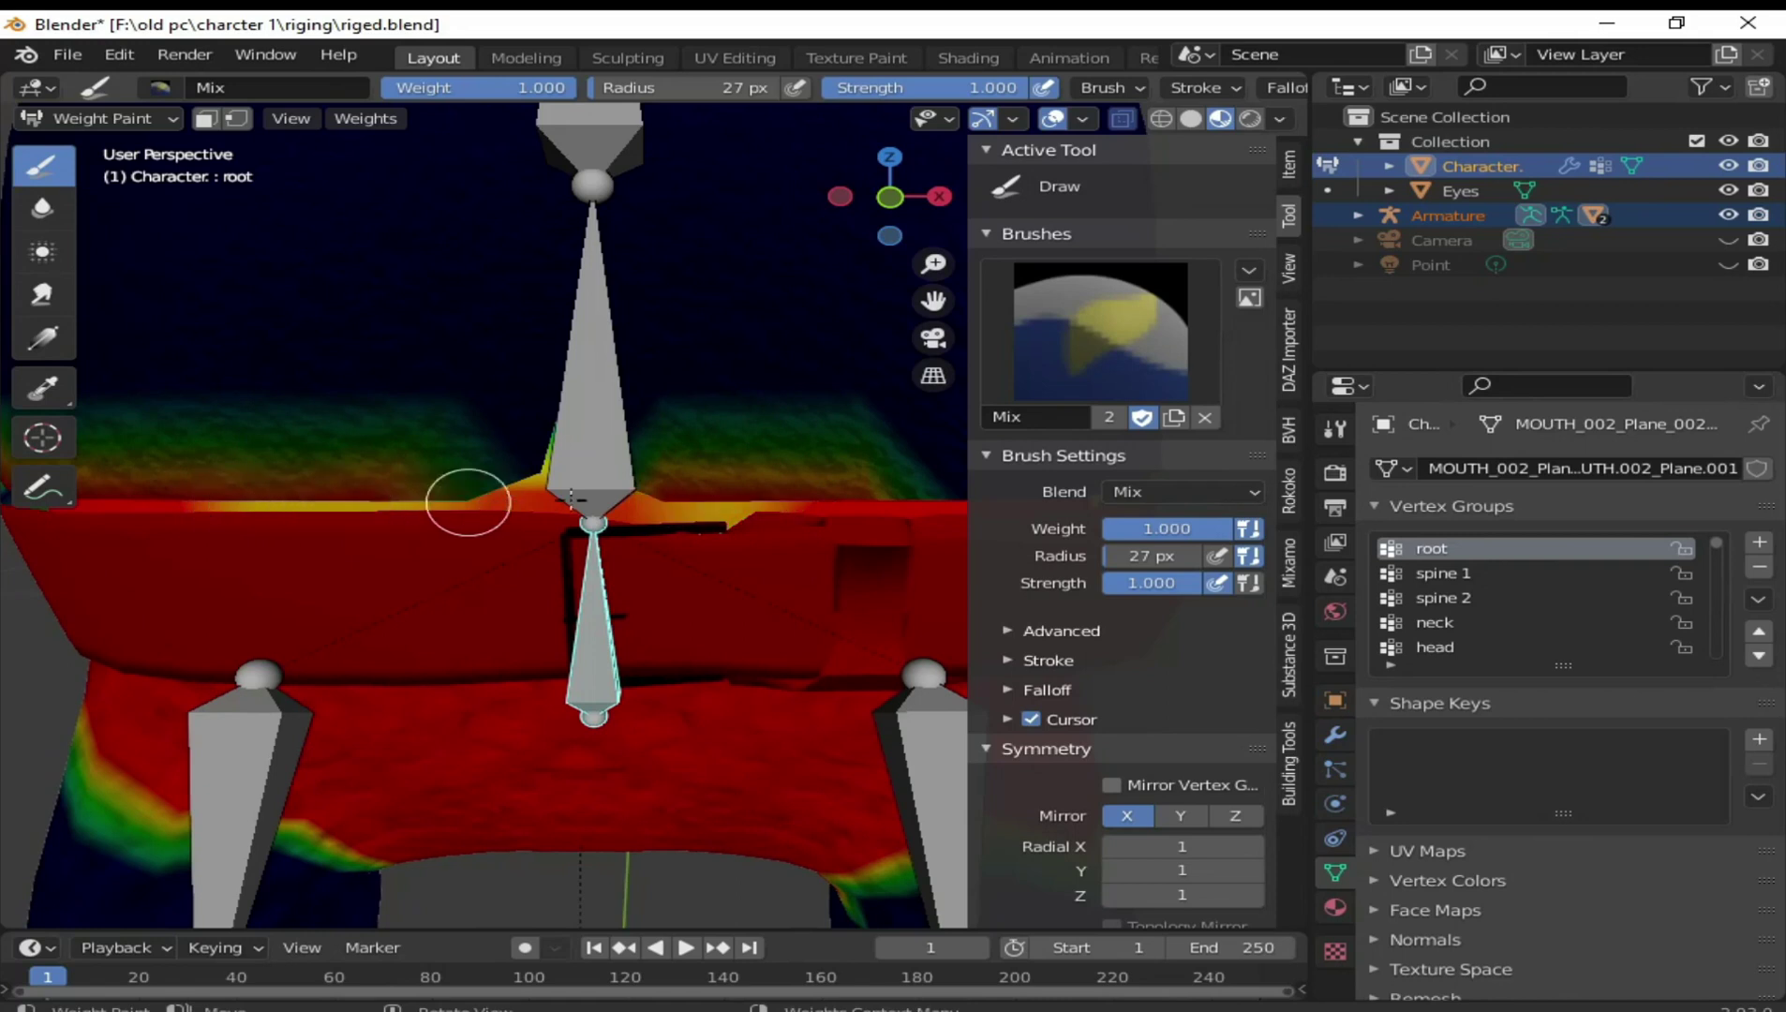
pyautogui.scroll(-2, 775, 534)
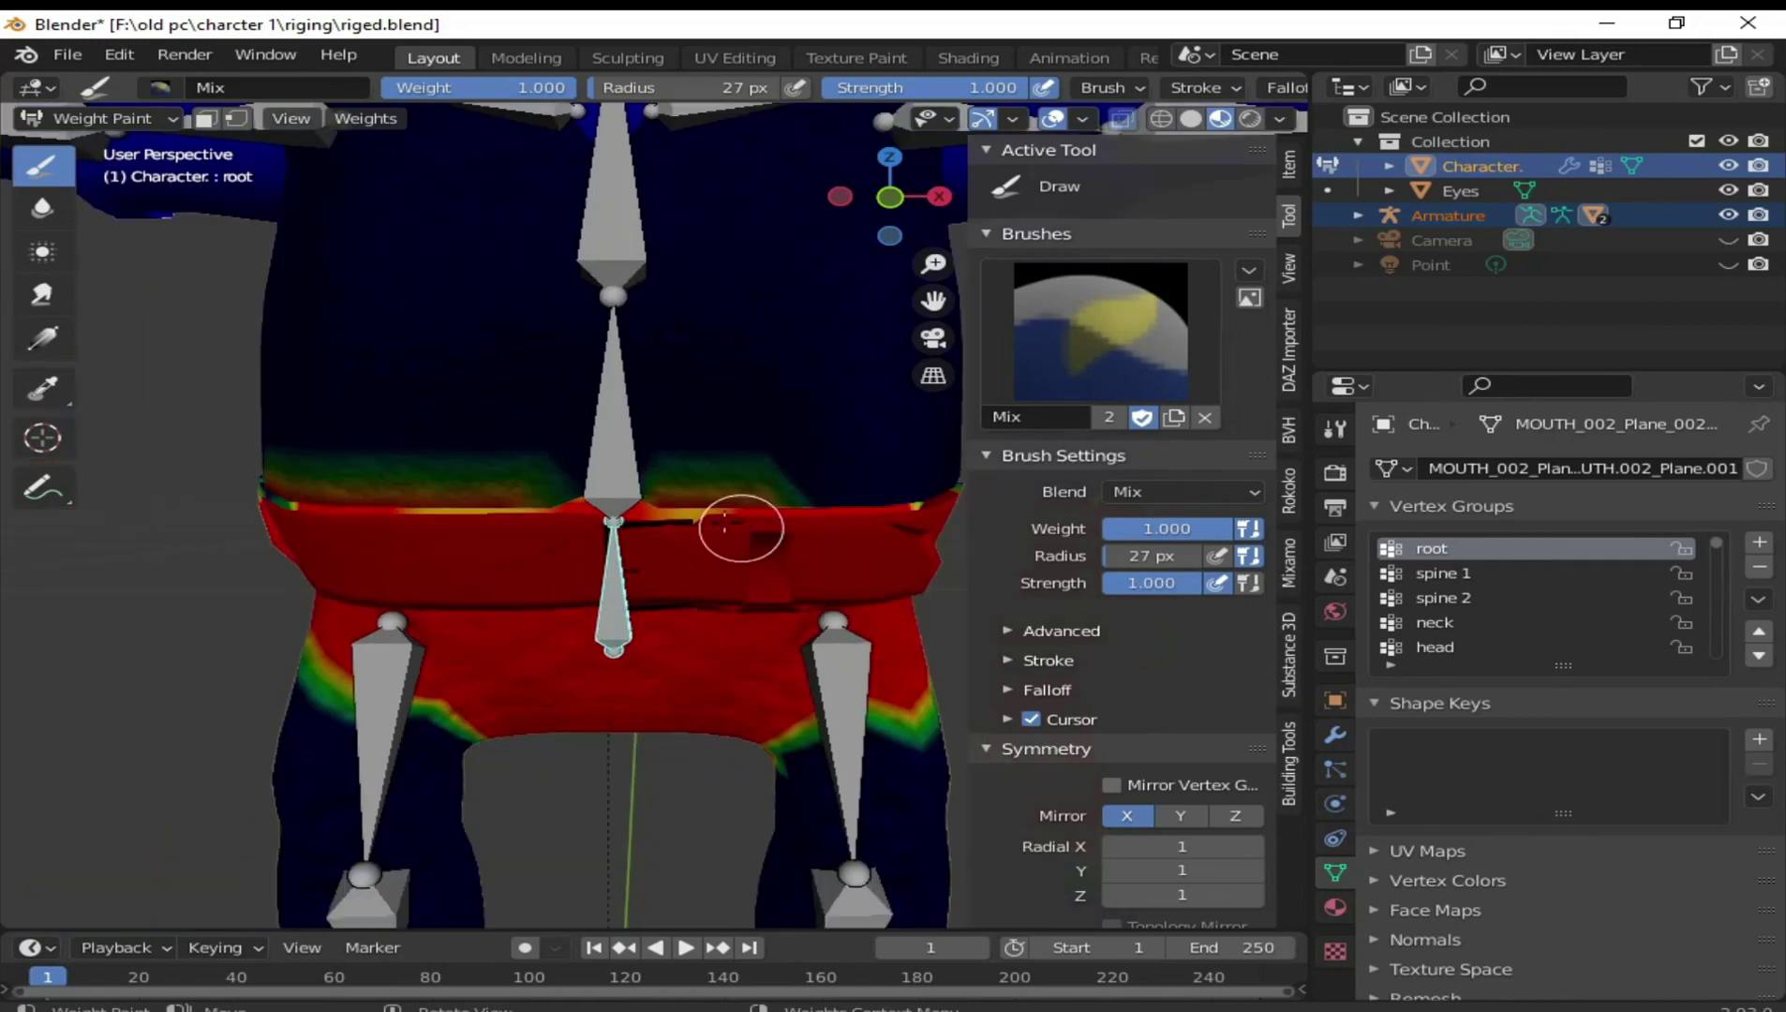
pyautogui.moveTo(375, 514); pyautogui.dragTo(279, 498)
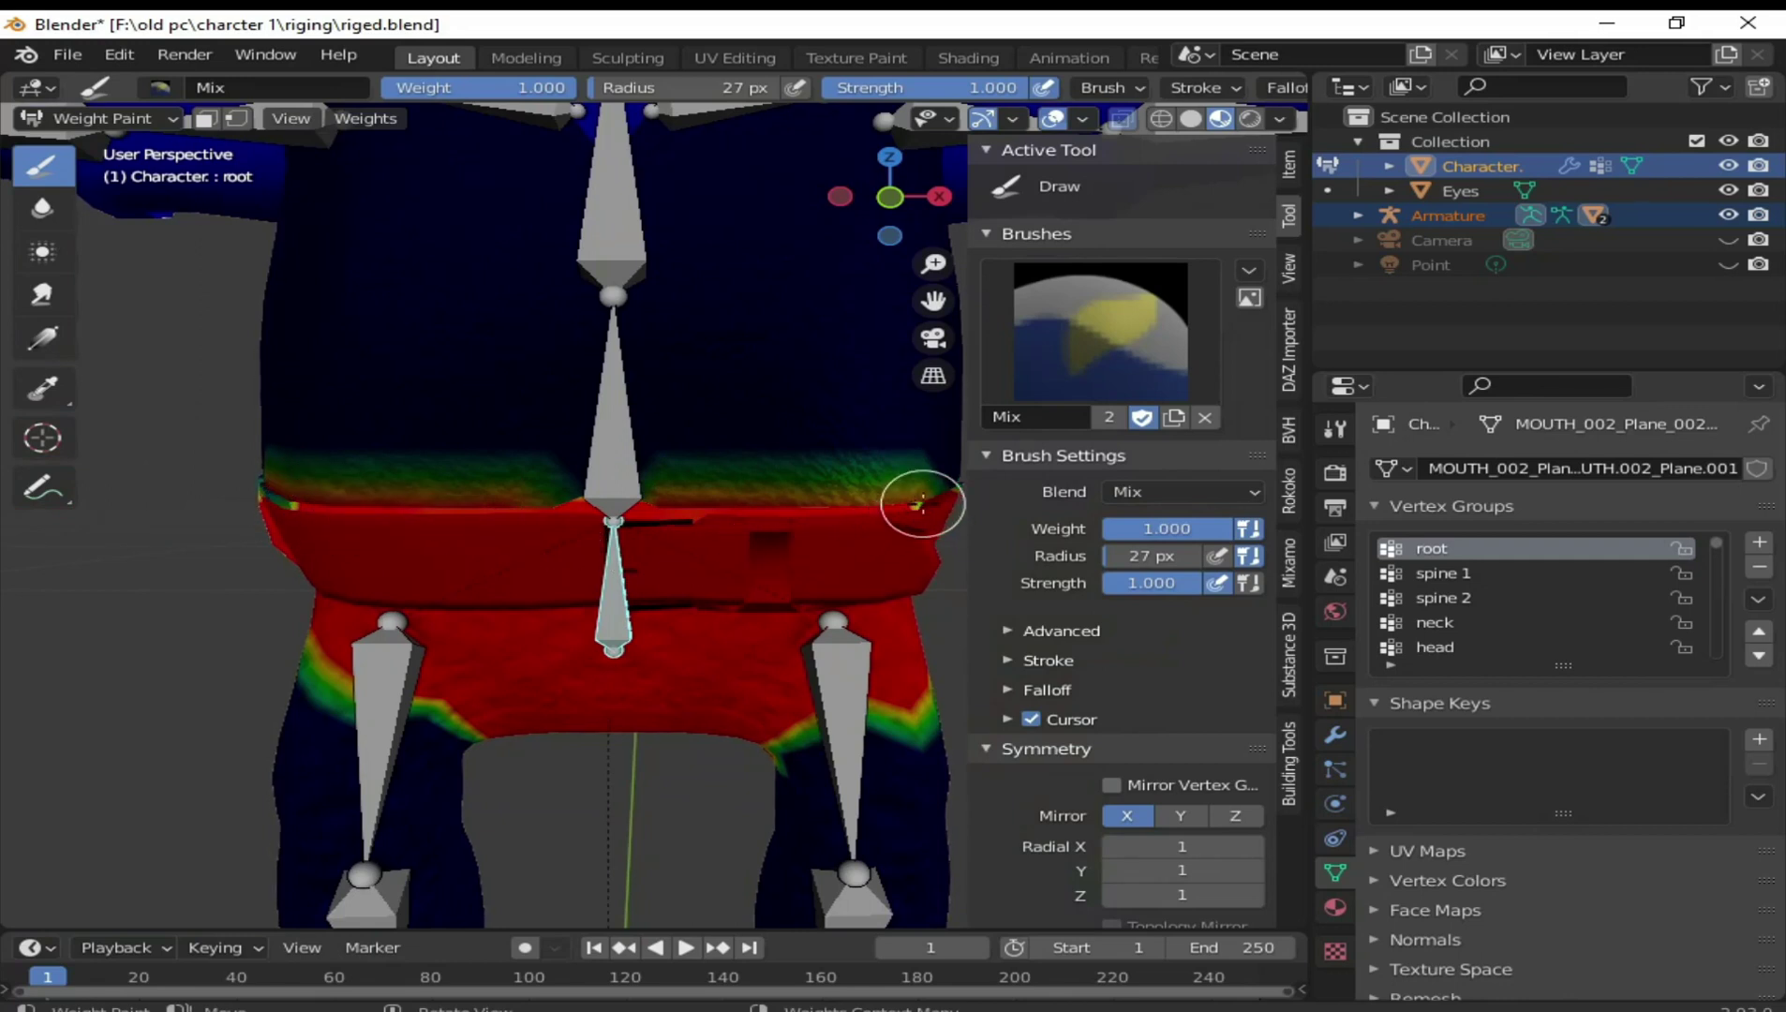
pyautogui.scroll(-2, 923, 504)
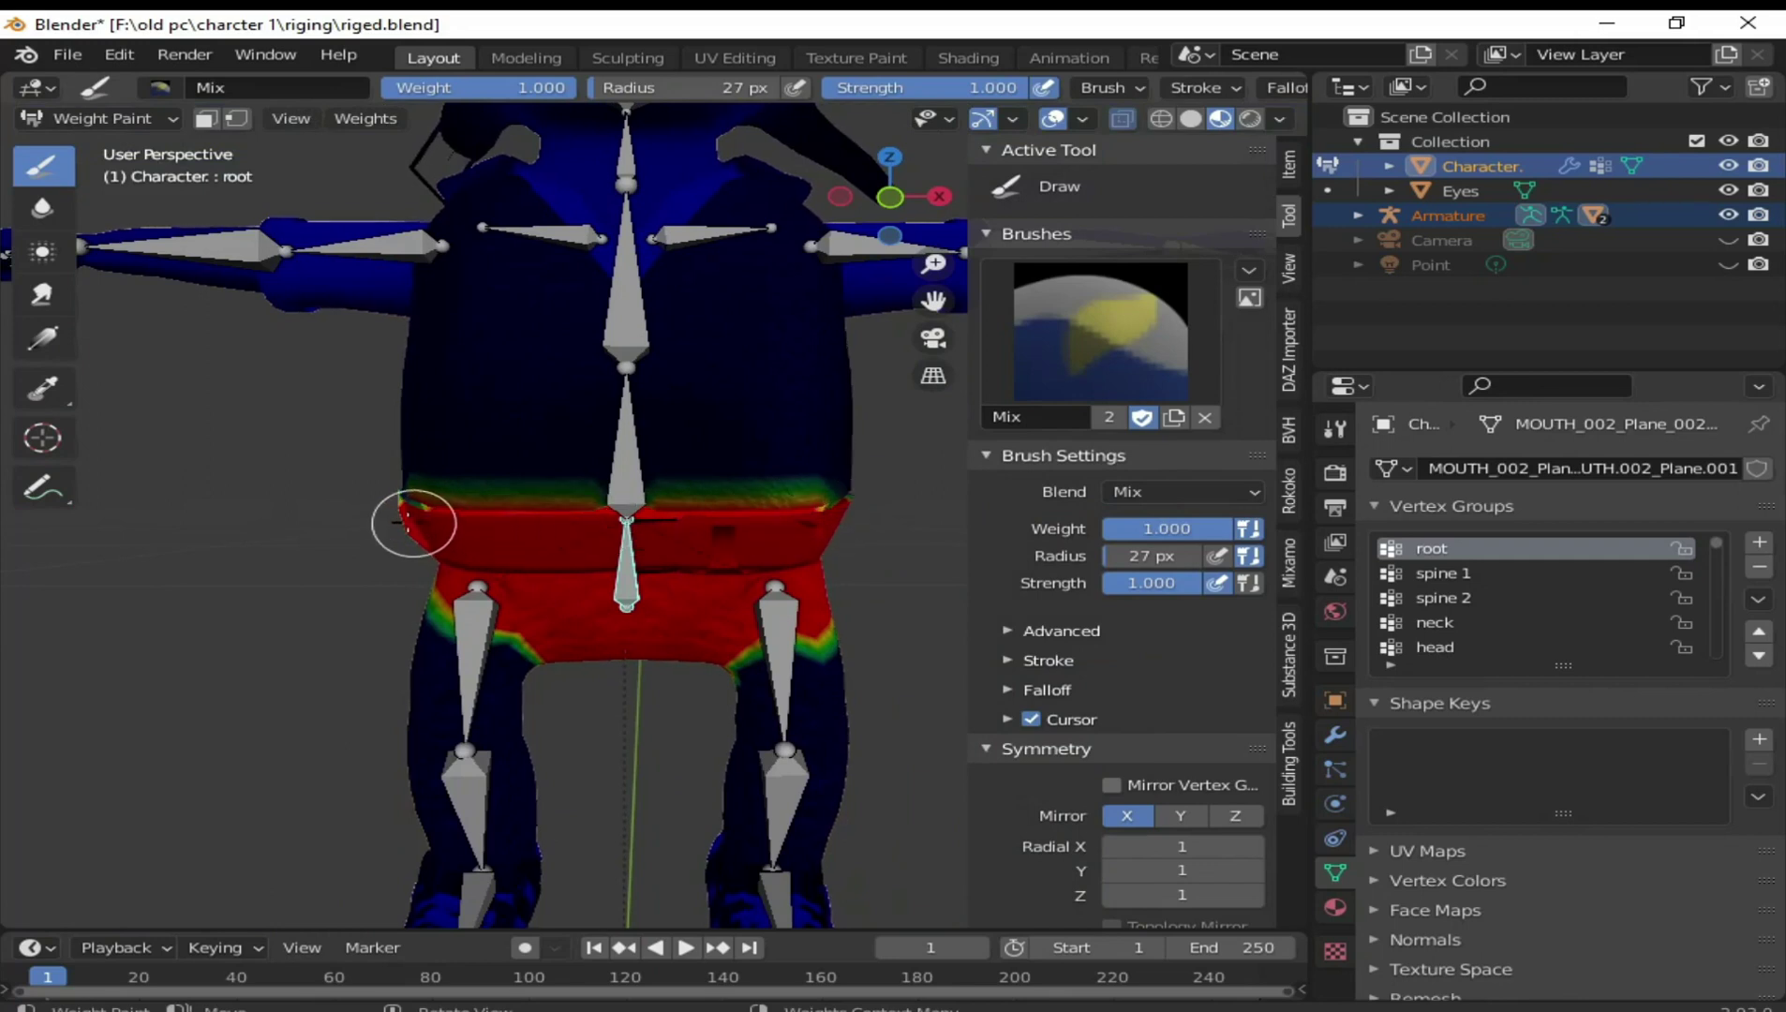
# Reframe the view on the head and shoulders and snap to front orthographic view
pyautogui.scroll(1, 721, 625)
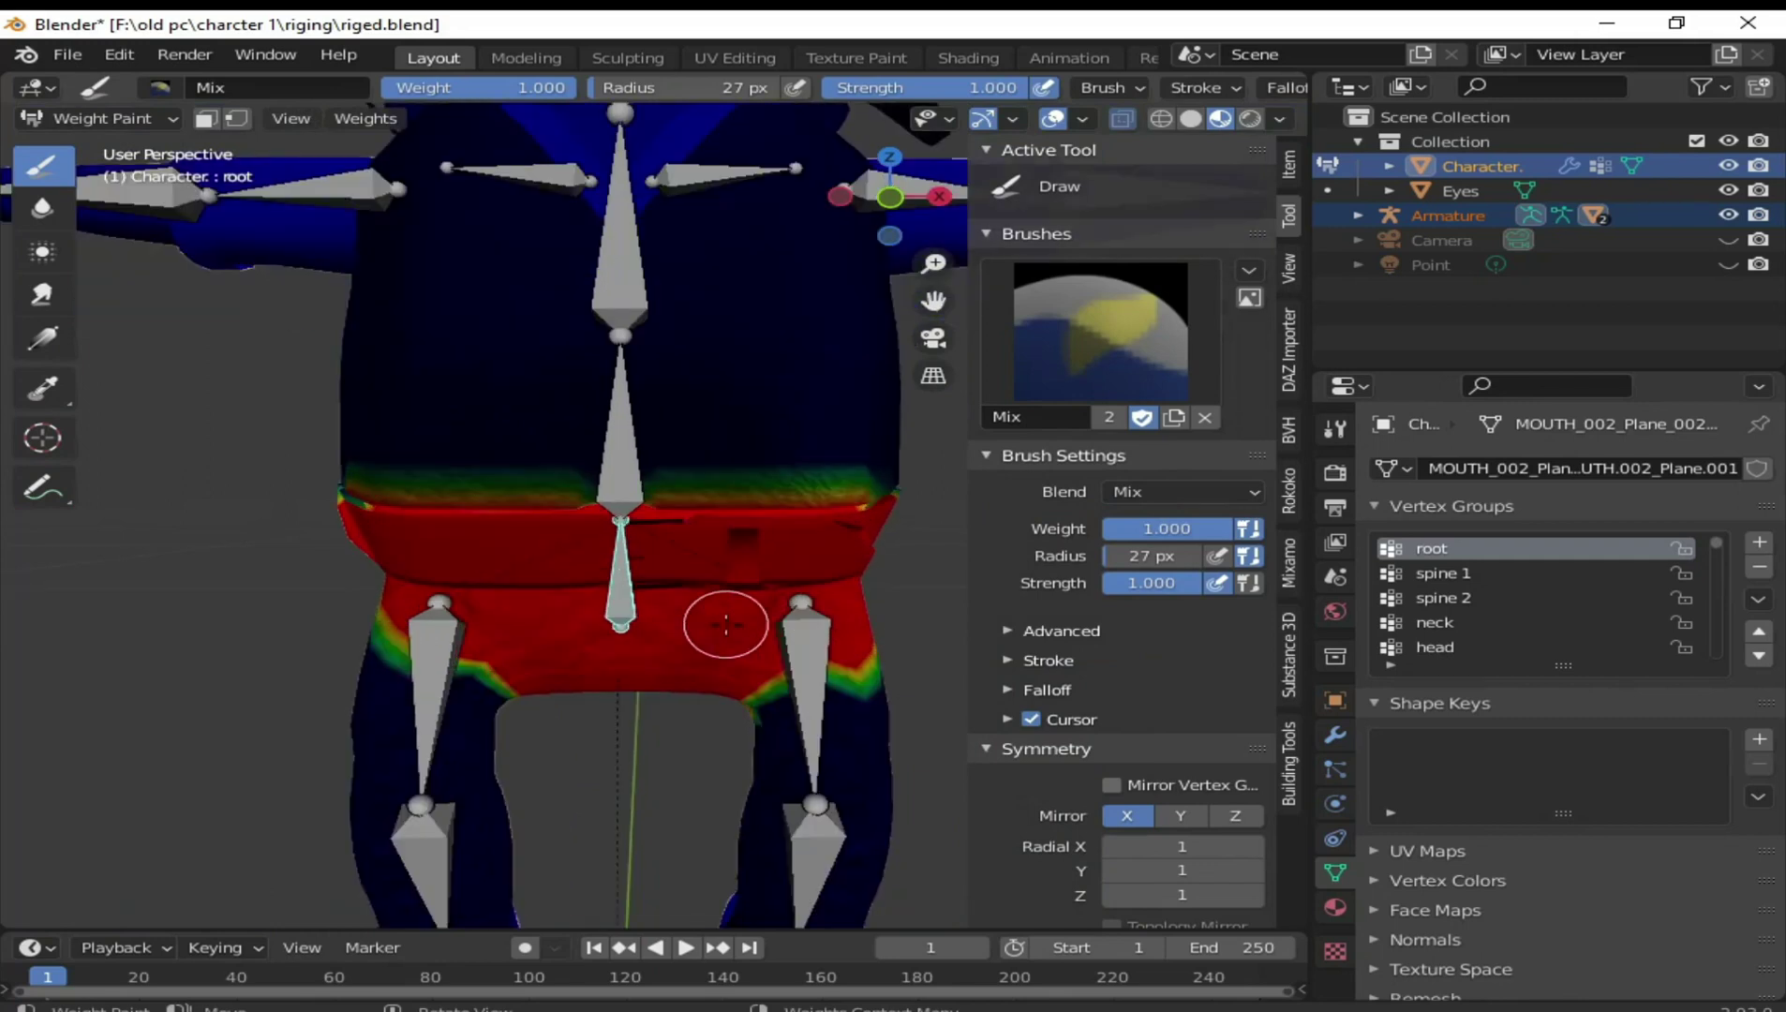
pyautogui.rightClick(678, 740)
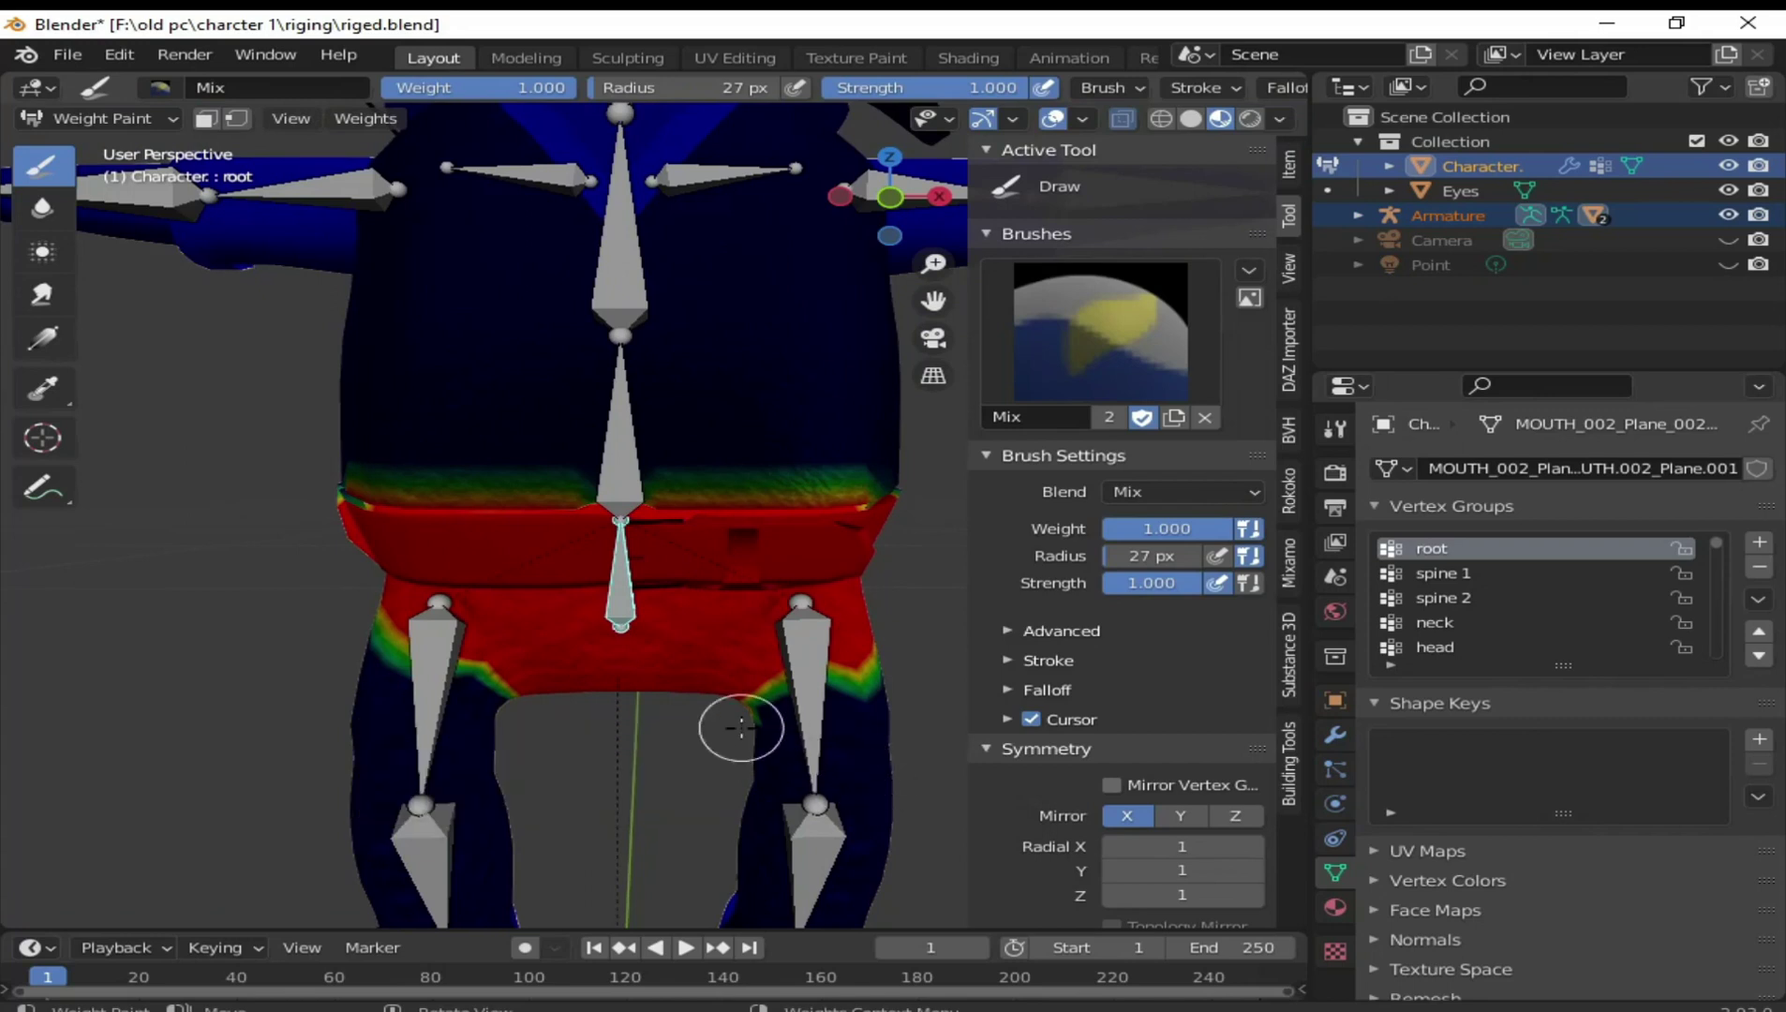
pyautogui.scroll(-1, 739, 712)
pyautogui.keyDown('shift'); pyautogui.moveTo(739, 700); pyautogui.dragTo(805, 685, button='middle'); pyautogui.keyUp('shift')
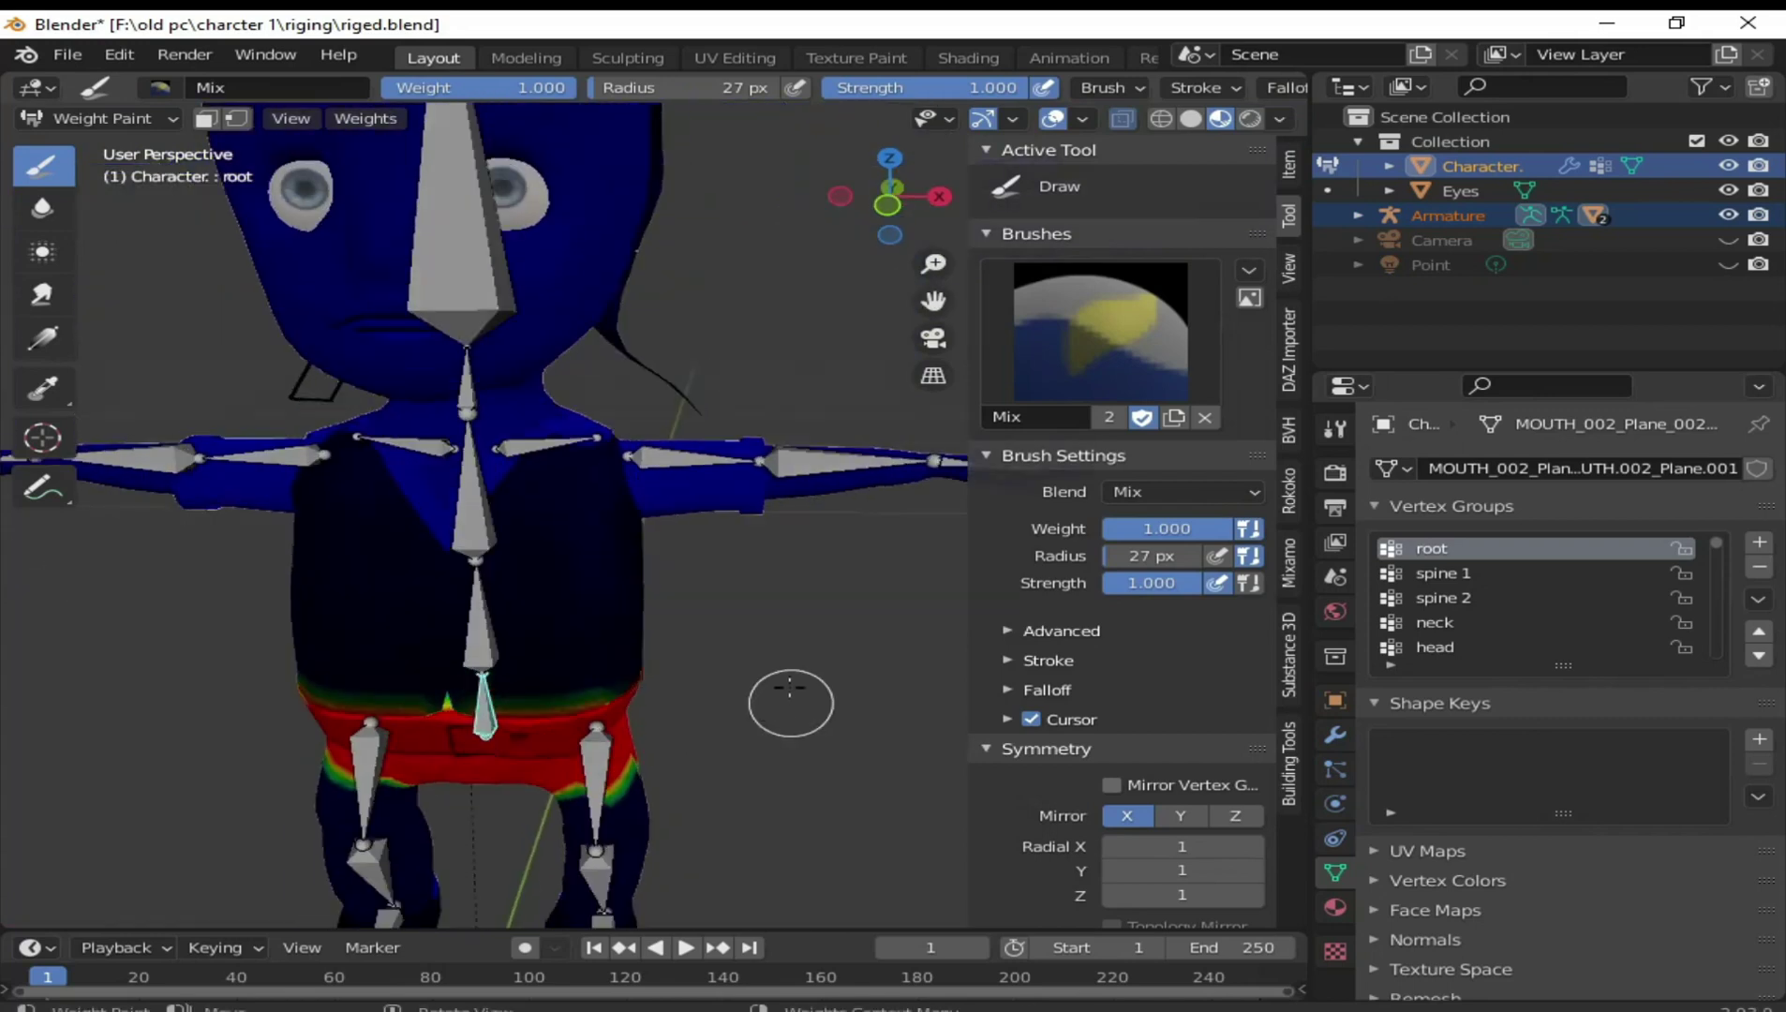
pyautogui.scroll(3, 789, 704)
pyautogui.moveTo(761, 772)
pyautogui.mouseDown(button='middle')
pyautogui.moveTo(797, 705)
pyautogui.moveTo(757, 780)
pyautogui.moveTo(768, 750)
pyautogui.moveTo(749, 718)
pyautogui.moveTo(777, 657)
pyautogui.moveTo(765, 761)
pyautogui.mouseUp(button='middle')
pyautogui.scroll(2, 777, 724)
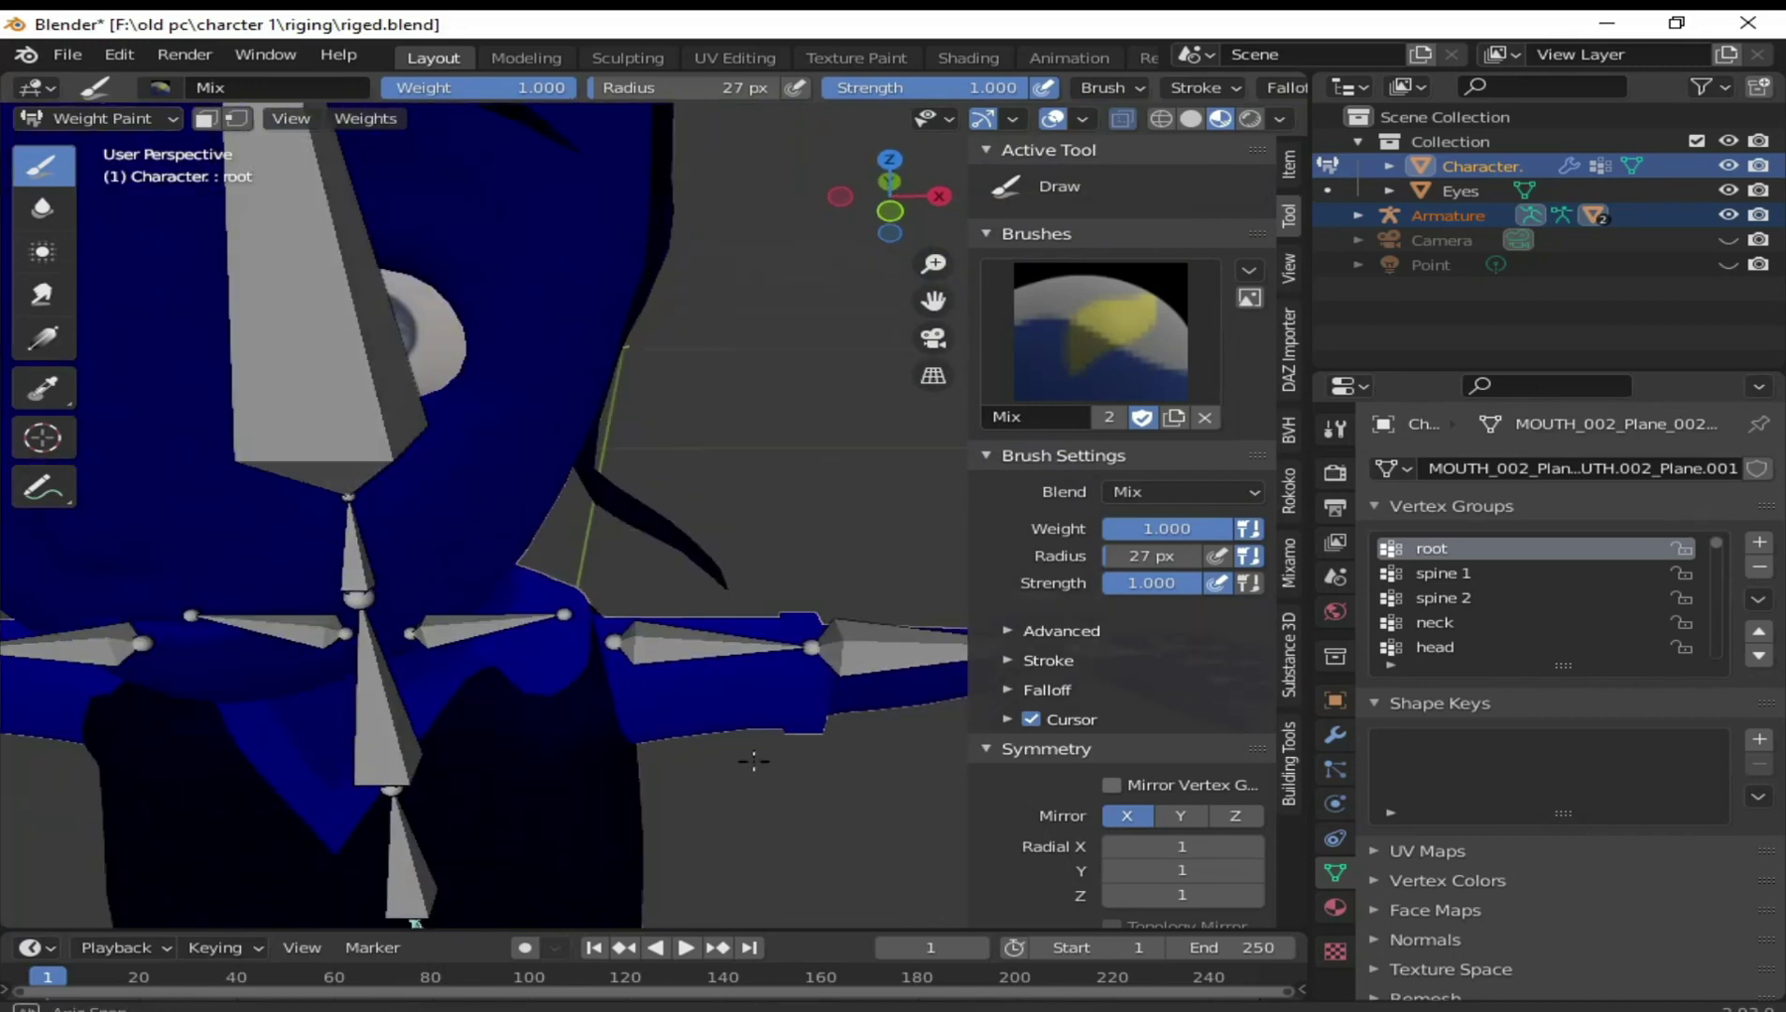
pyautogui.press('KP_1')
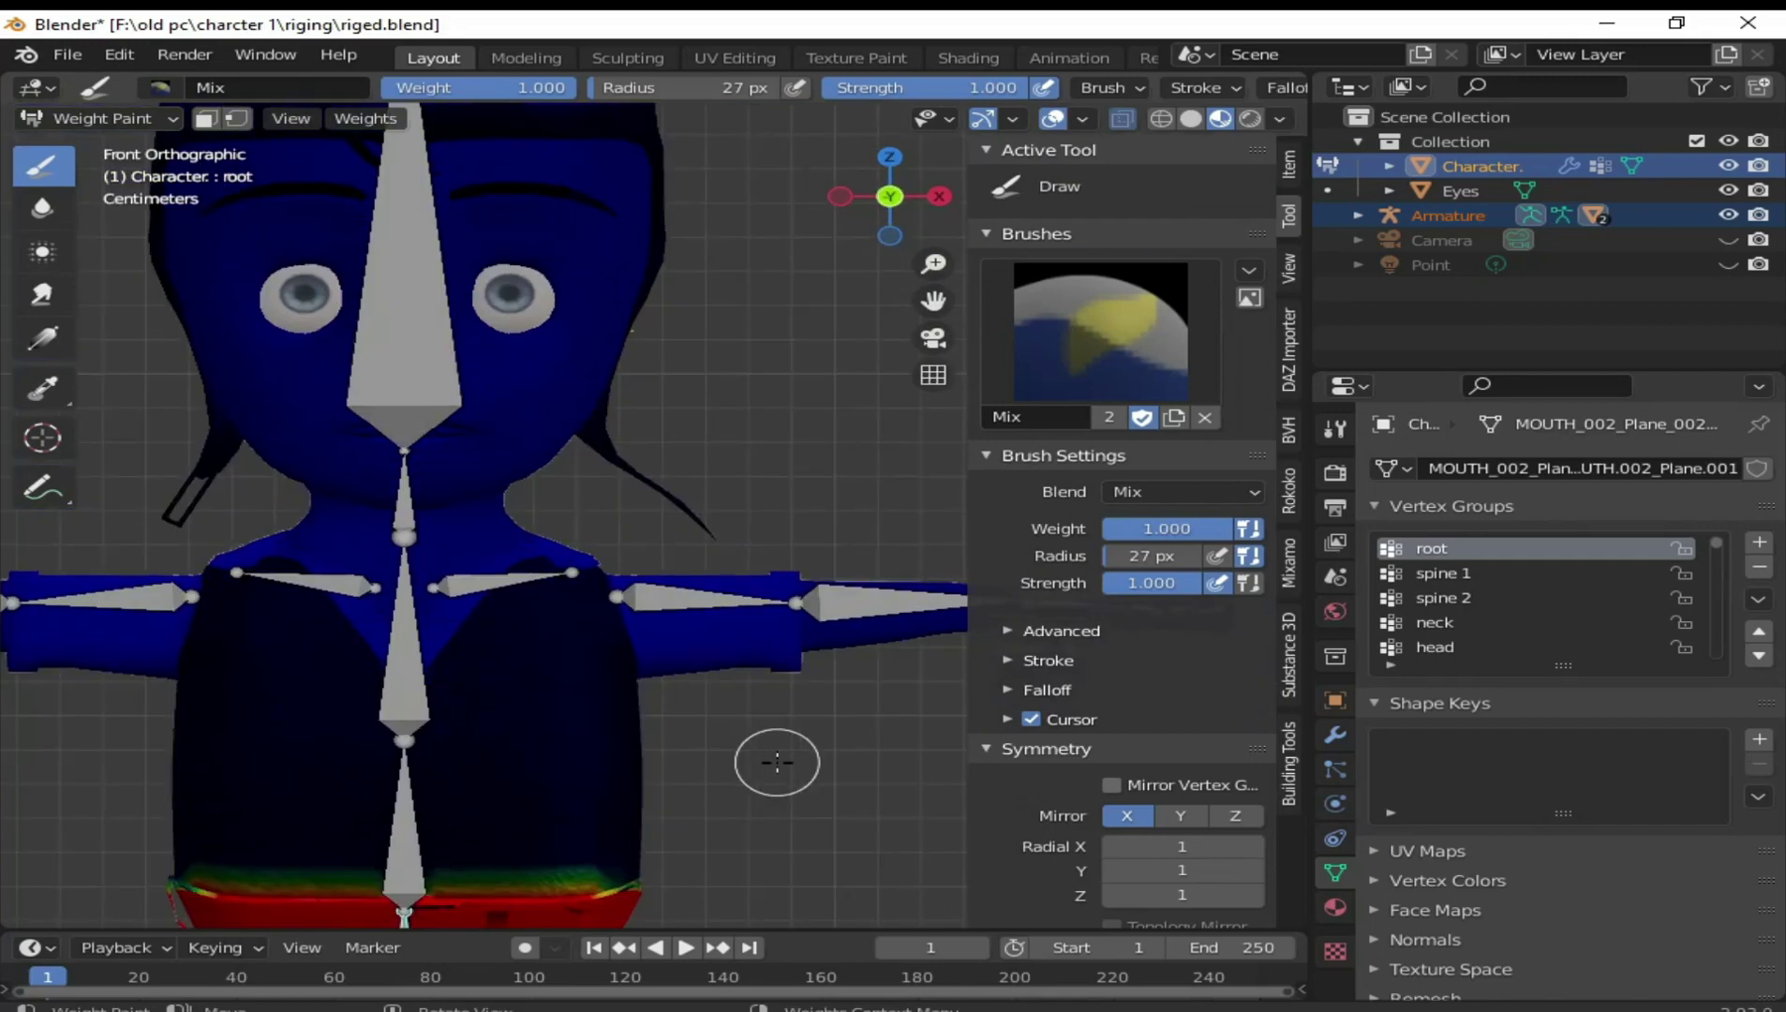
# Activate the shder L group via the left shoulder bone and start a radial gradient at the joint
pyautogui.scroll(3, 770, 757)
pyautogui.keyDown('shift'); pyautogui.moveTo(770, 757); pyautogui.dragTo(823, 807, button='middle'); pyautogui.keyUp('shift')
pyautogui.scroll(1, 816, 796)
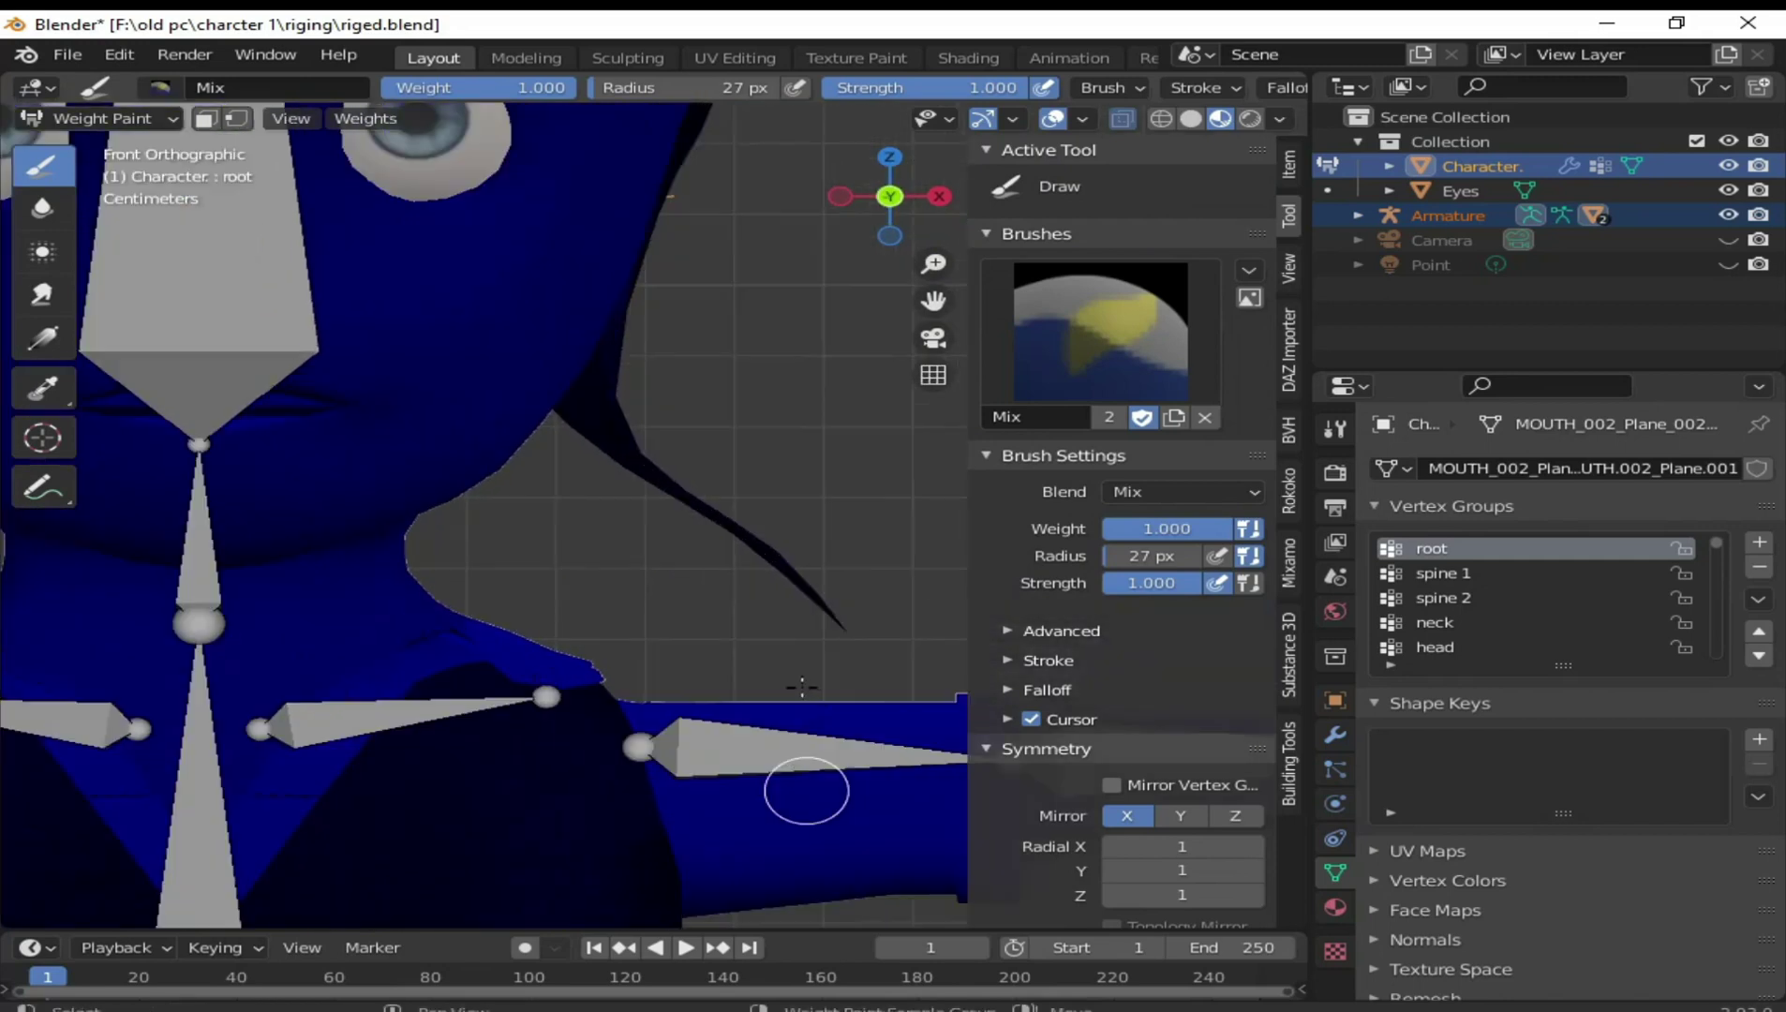
pyautogui.scroll(1, 536, 614)
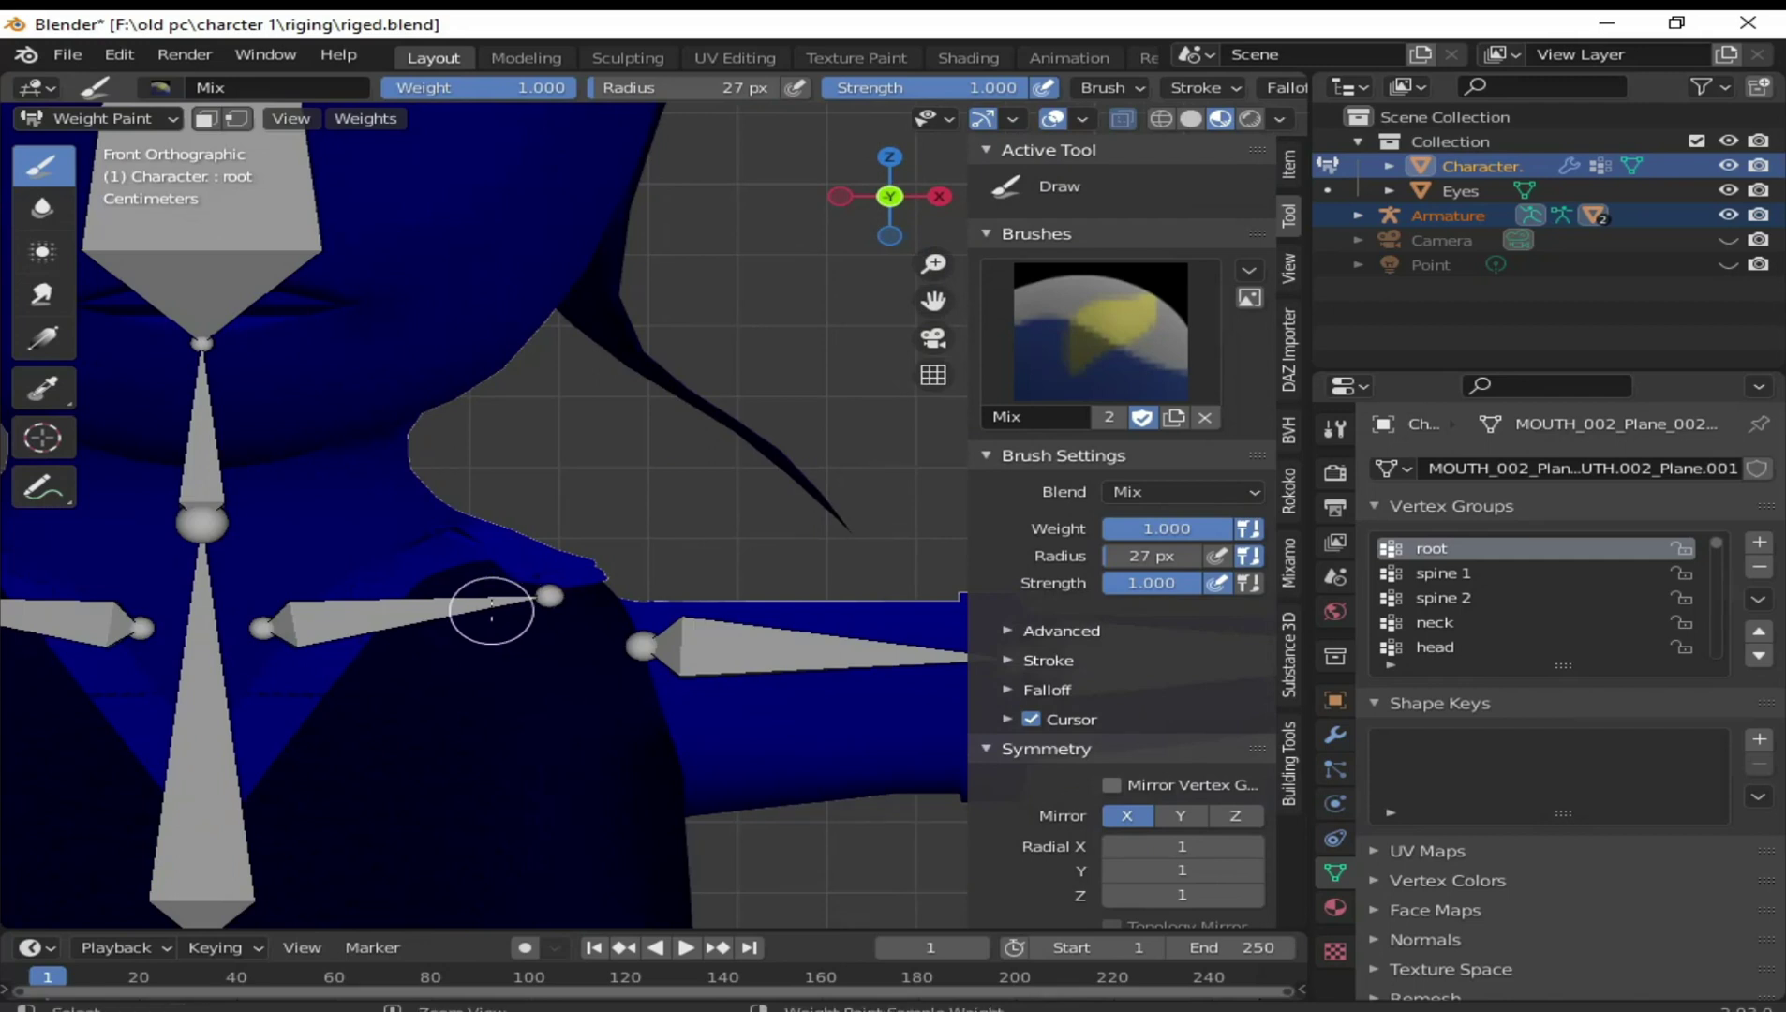
pyautogui.keyDown('ctrl'); pyautogui.click(491, 610); pyautogui.keyUp('ctrl')
pyautogui.moveTo(637, 729); pyautogui.dragTo(522, 537, button='middle')
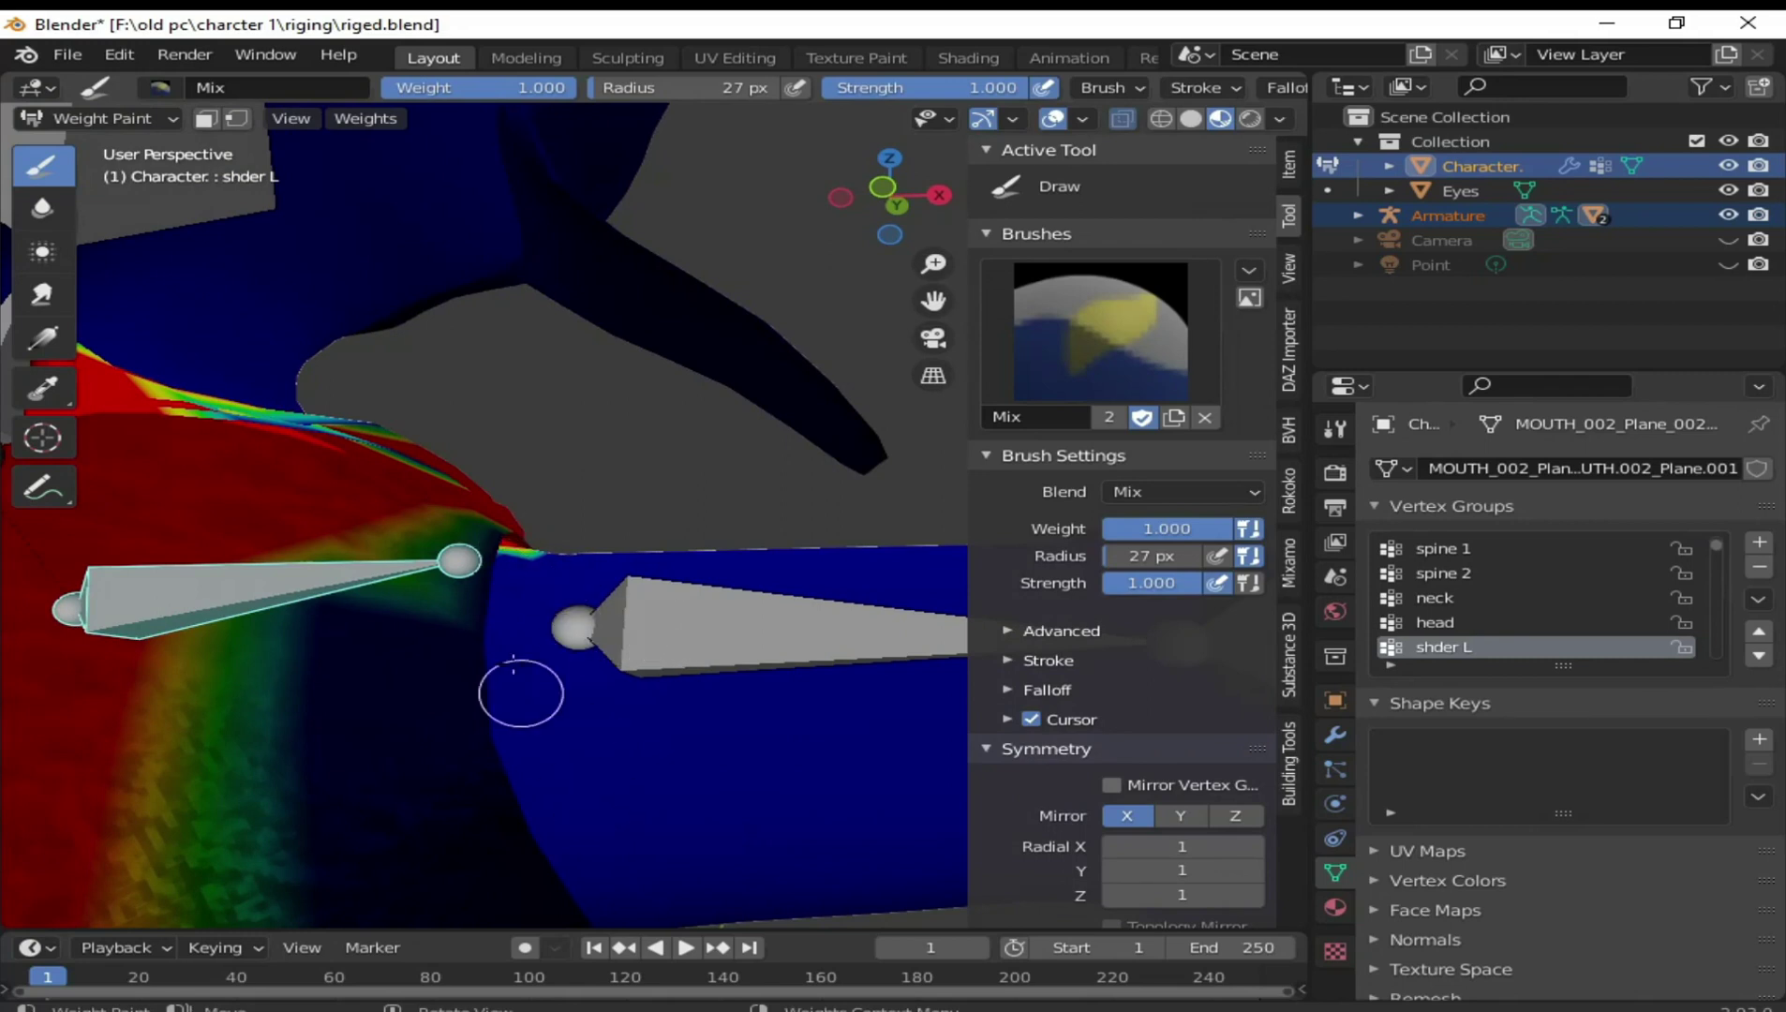
pyautogui.moveTo(550, 625)
pyautogui.mouseDown(button='middle')
pyautogui.moveTo(642, 693)
pyautogui.moveTo(616, 634)
pyautogui.moveTo(598, 697)
pyautogui.mouseUp(button='middle')
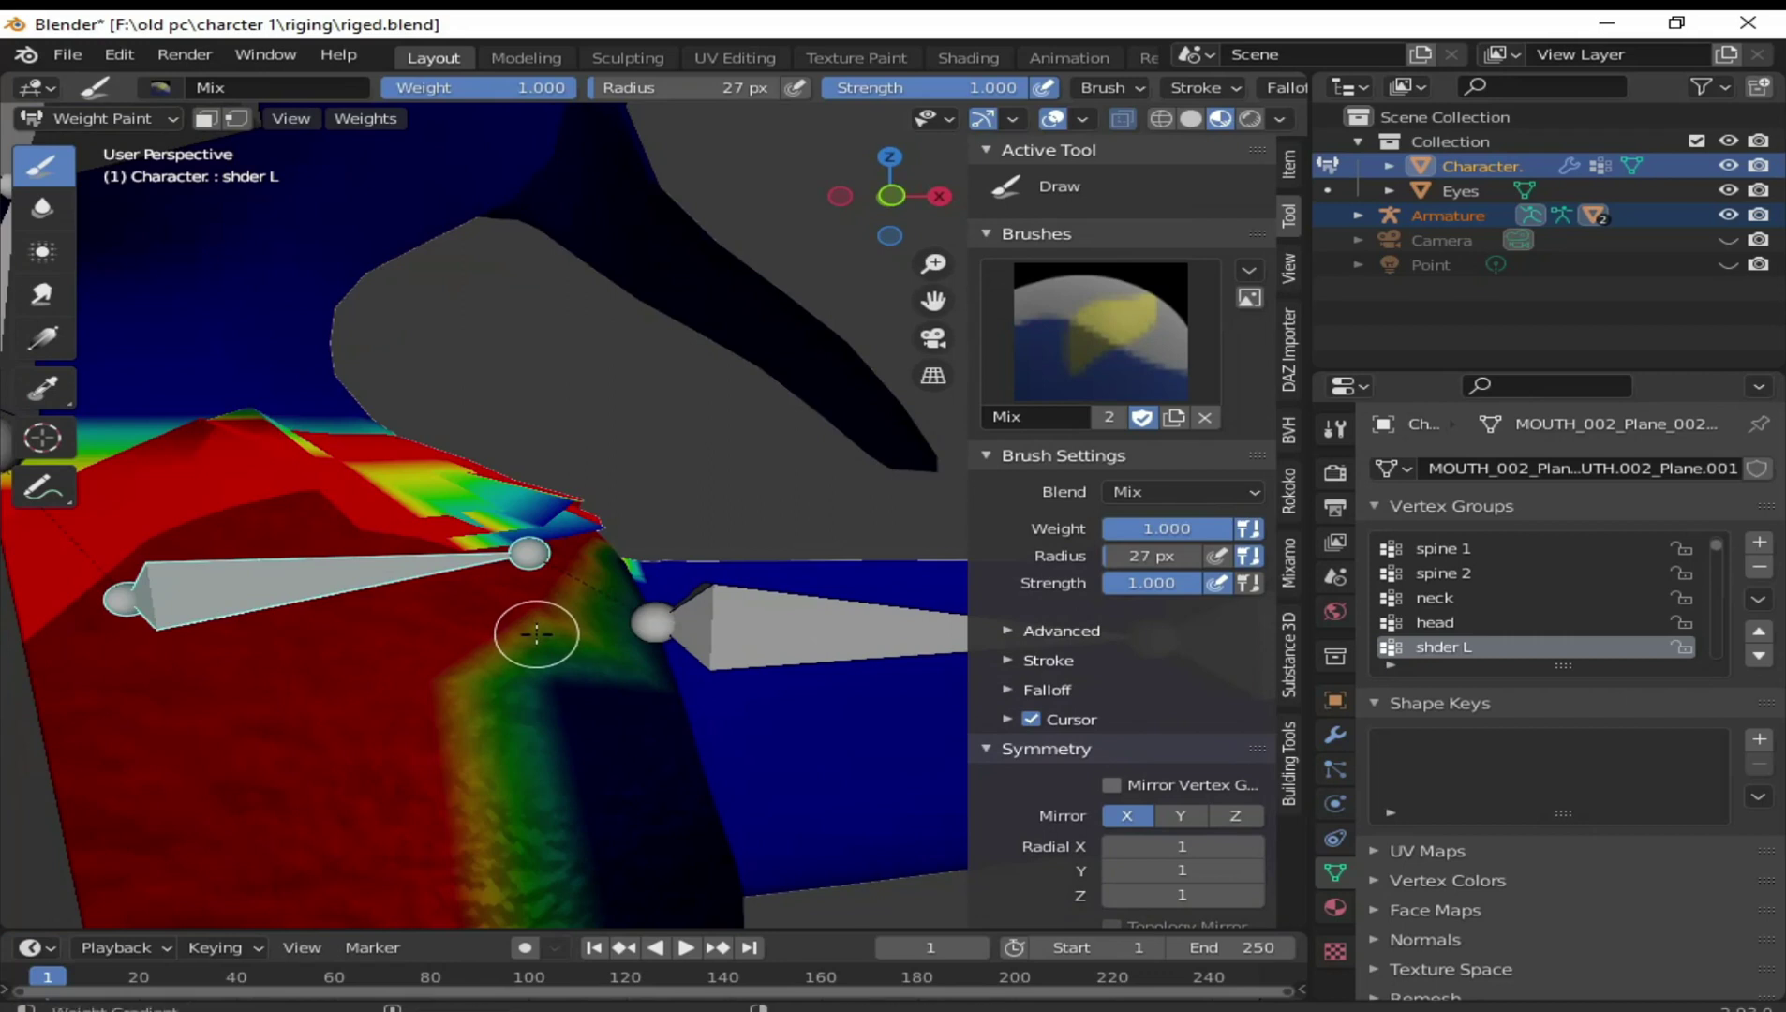
pyautogui.moveTo(530, 661)
pyautogui.keyDown('alt'); pyautogui.mouseDown()
pyautogui.moveTo(728, 685)
pyautogui.moveTo(712, 684)
pyautogui.mouseUp(); pyautogui.keyUp('alt')
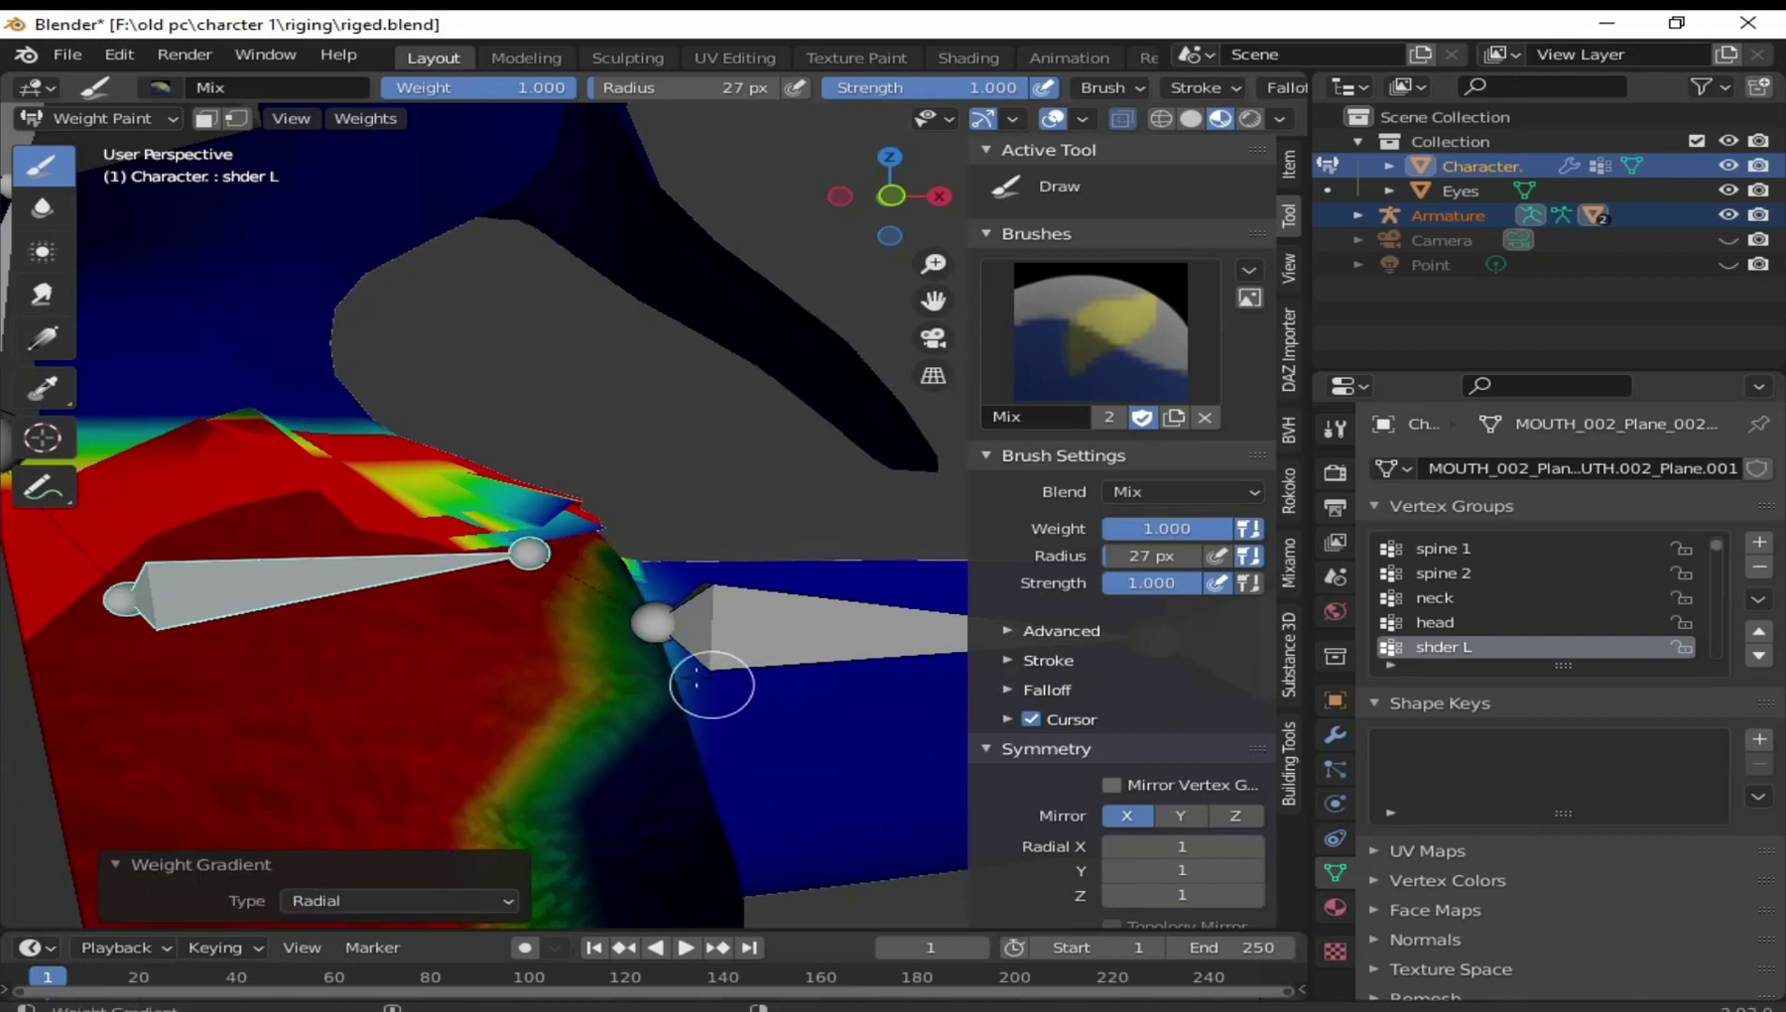
# Draw radial gradients across the left shoulder and paint weight 1.0 over the shoulder joint
pyautogui.moveTo(630, 618)
pyautogui.keyDown('ctrl'); pyautogui.keyDown('alt'); pyautogui.mouseDown()
pyautogui.moveTo(614, 607)
pyautogui.moveTo(712, 624)
pyautogui.mouseUp(); pyautogui.keyUp('alt'); pyautogui.keyUp('ctrl')
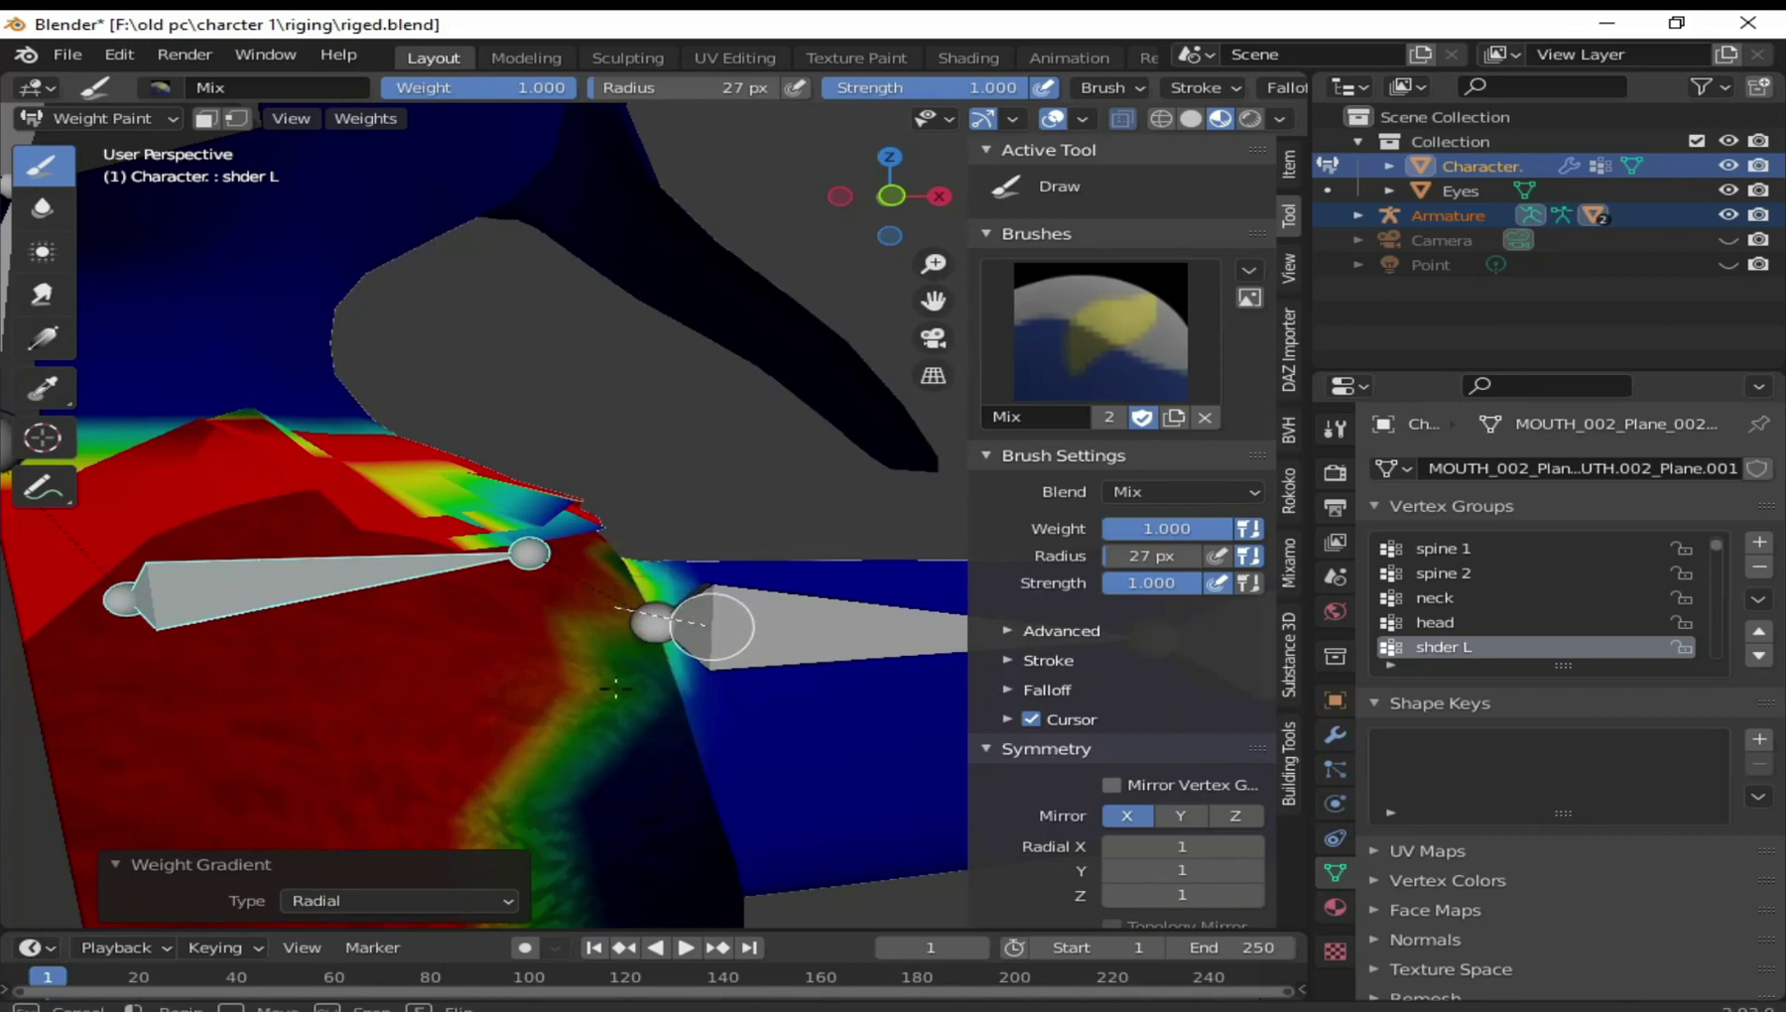
pyautogui.keyDown('ctrl'); pyautogui.keyDown('alt'); pyautogui.moveTo(616, 689); pyautogui.dragTo(727, 692); pyautogui.keyUp('alt'); pyautogui.keyUp('ctrl')
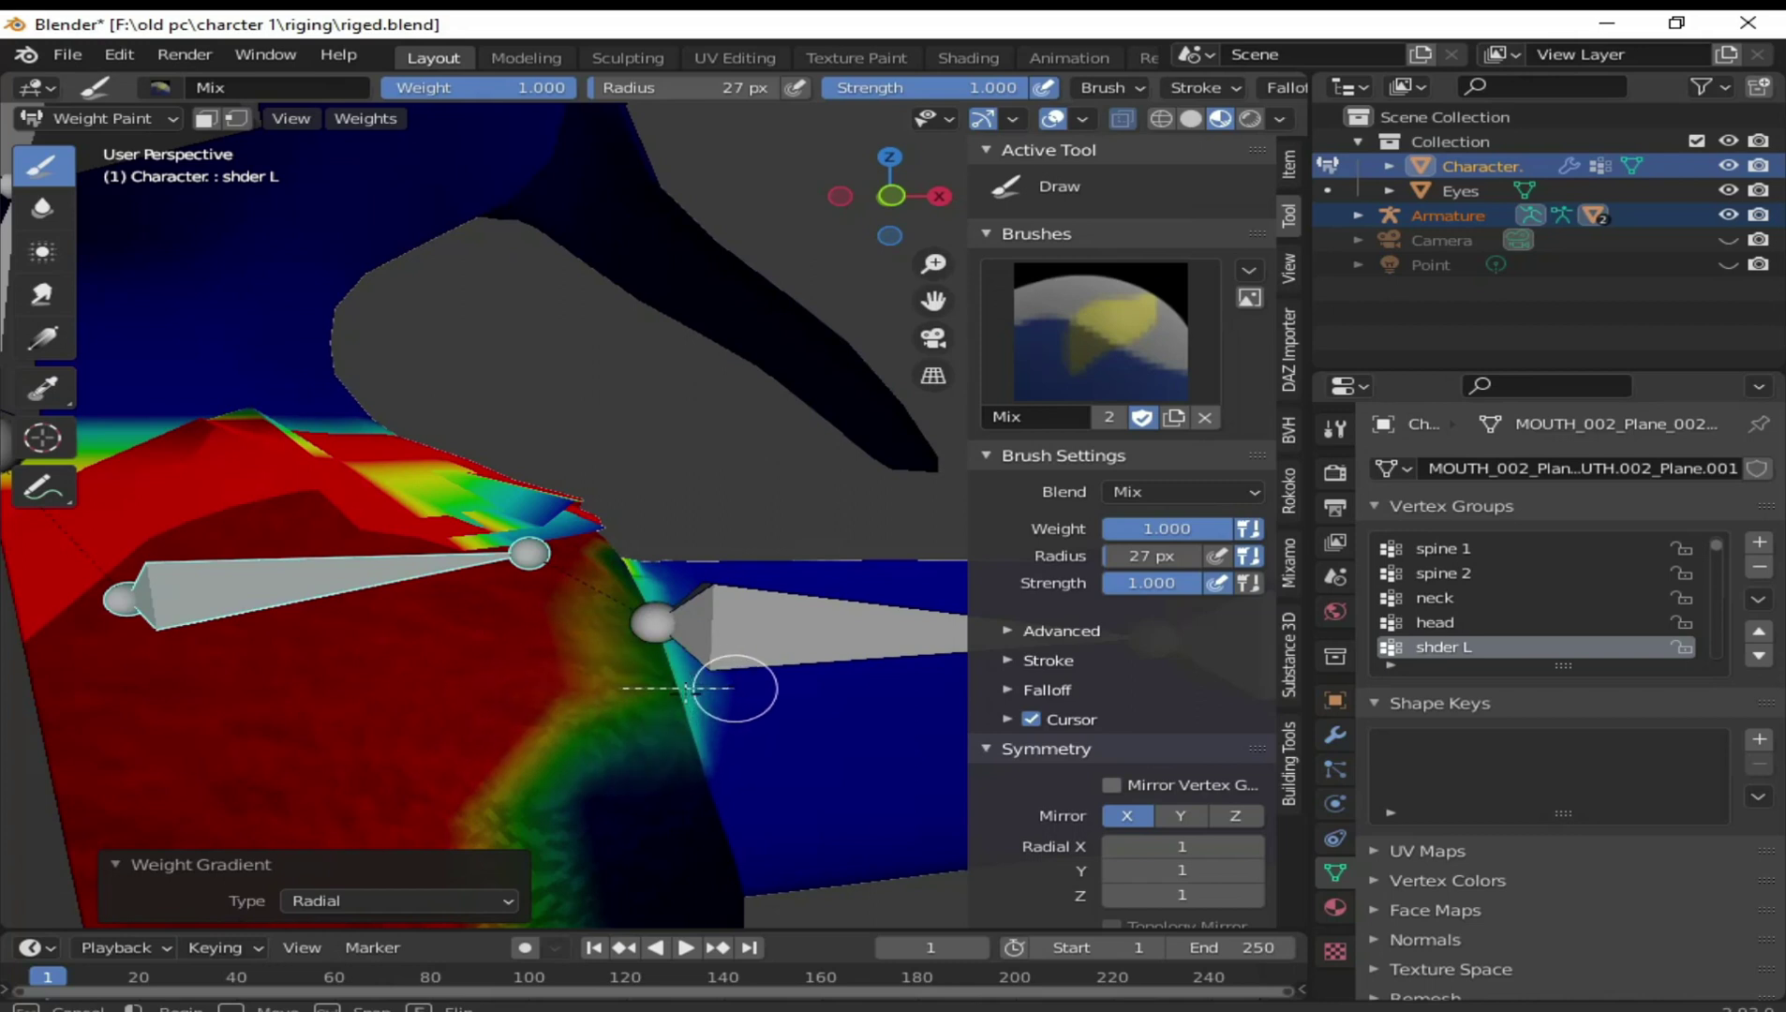
pyautogui.moveTo(735, 690); pyautogui.dragTo(674, 723)
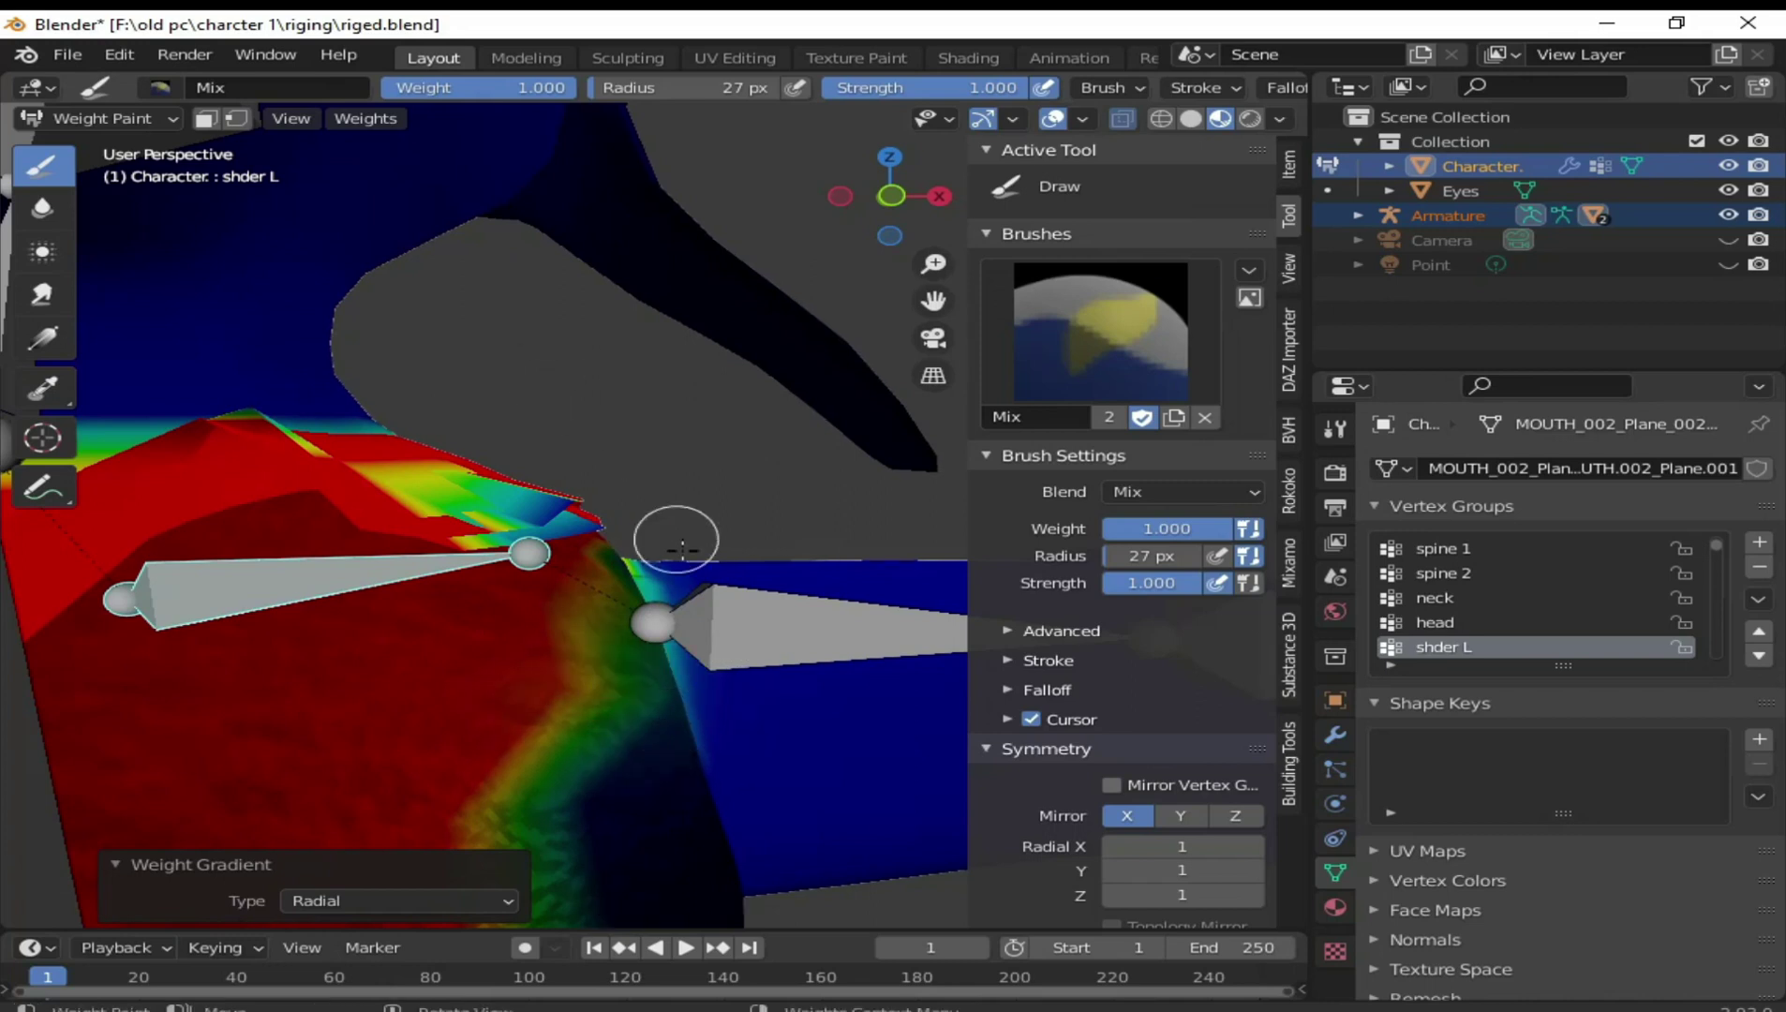
pyautogui.moveTo(669, 529)
pyautogui.keyDown('shift'); pyautogui.mouseDown(button='middle')
pyautogui.moveTo(598, 488)
pyautogui.moveTo(485, 558)
pyautogui.mouseUp(button='middle'); pyautogui.keyUp('shift')
pyautogui.moveTo(488, 530)
pyautogui.mouseDown()
pyautogui.moveTo(457, 530)
pyautogui.moveTo(623, 543)
pyautogui.moveTo(517, 627)
pyautogui.moveTo(670, 638)
pyautogui.moveTo(557, 678)
pyautogui.moveTo(609, 694)
pyautogui.mouseUp()
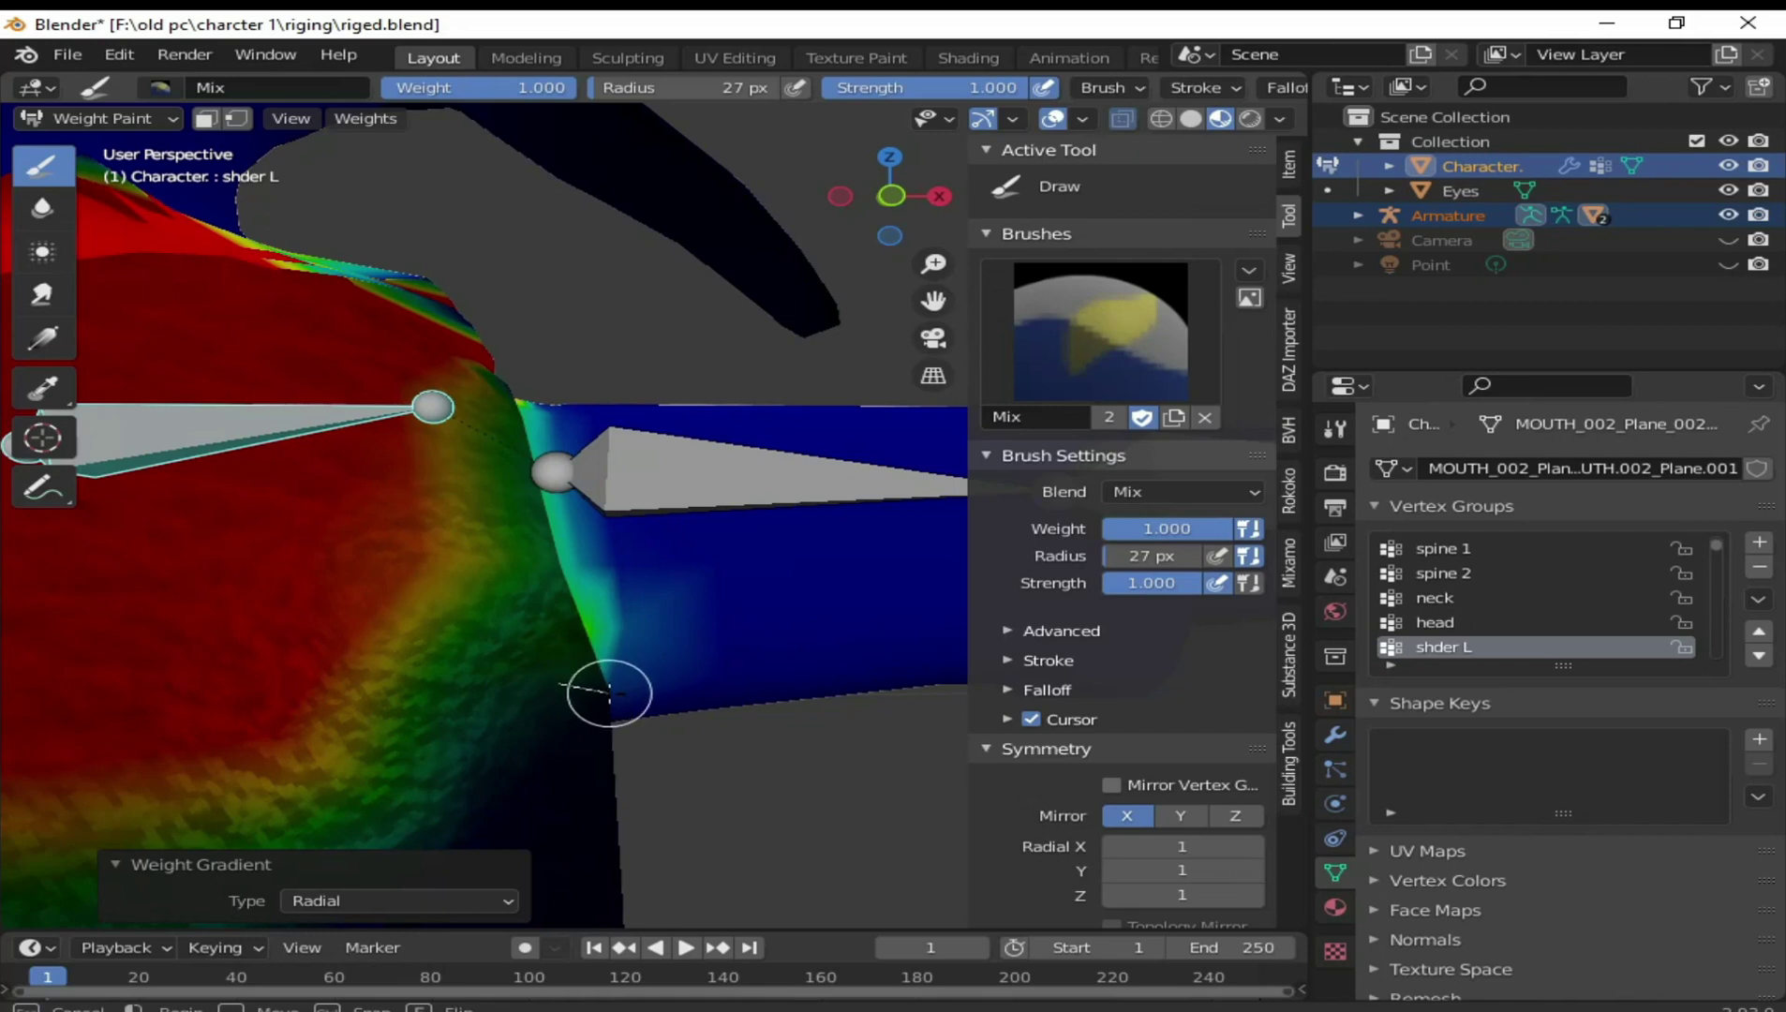
pyautogui.moveTo(609, 693); pyautogui.dragTo(677, 682, button='middle')
pyautogui.moveTo(566, 470); pyautogui.dragTo(546, 534)
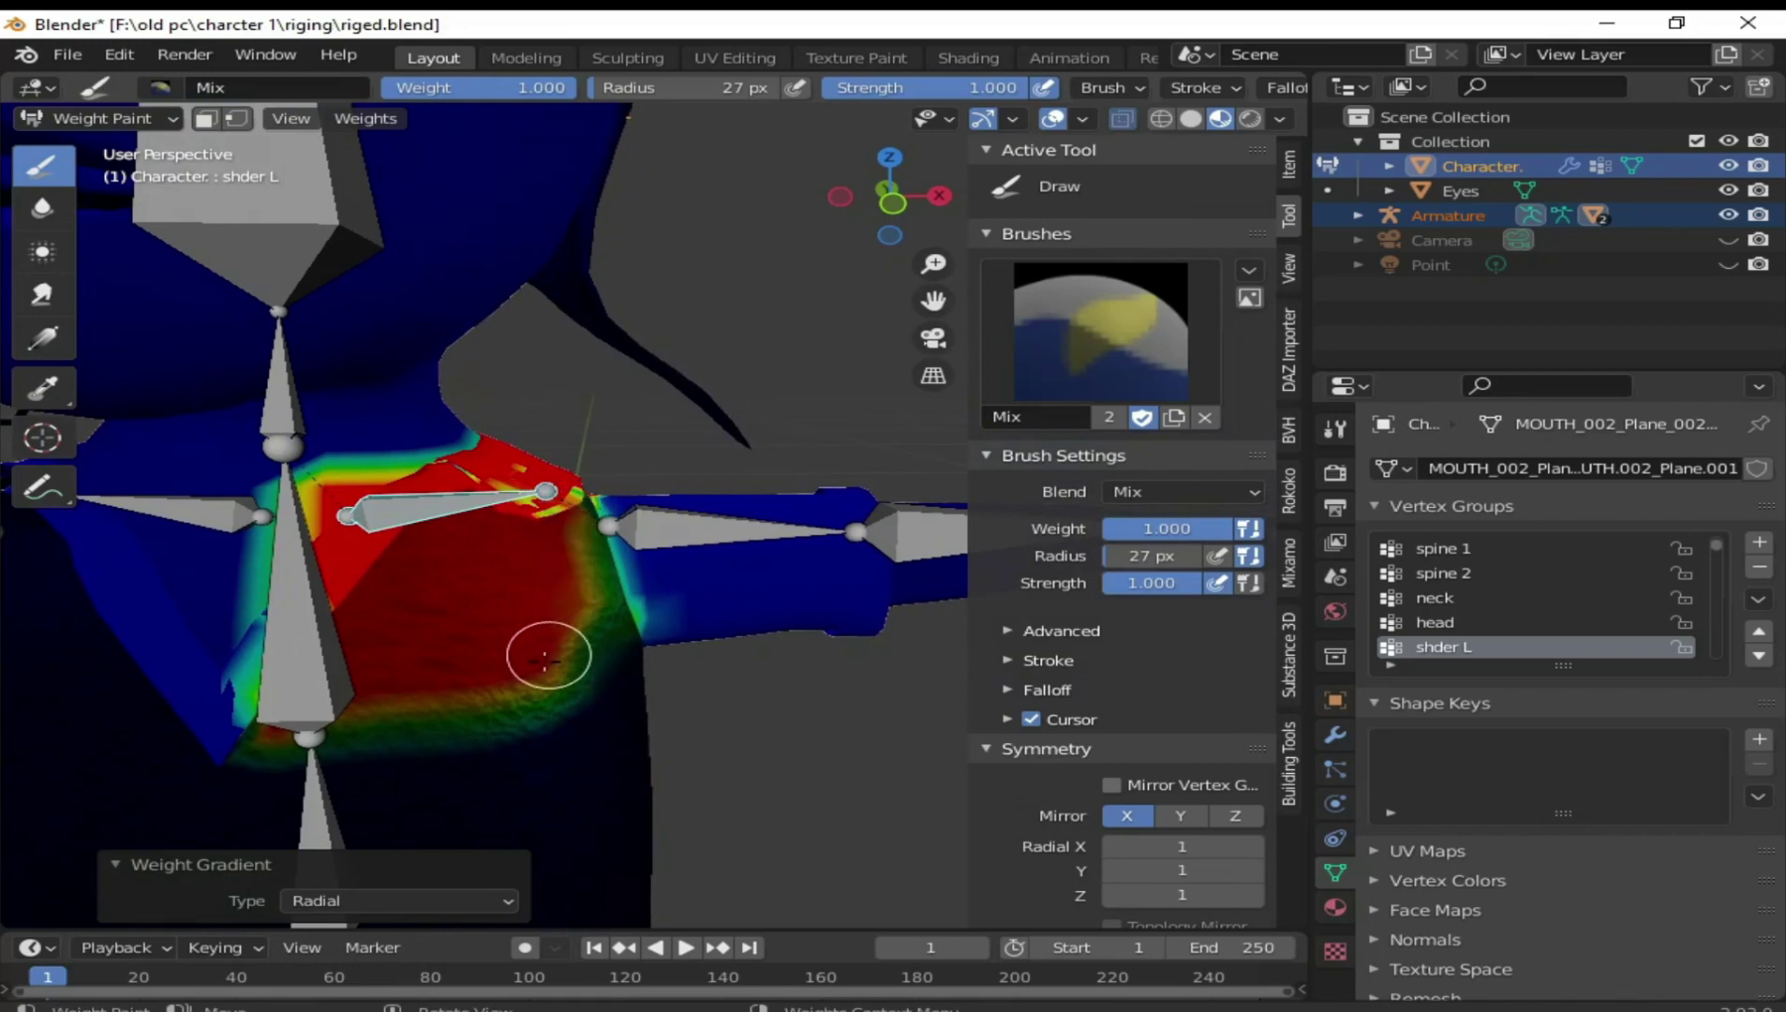
pyautogui.scroll(4, 557, 653)
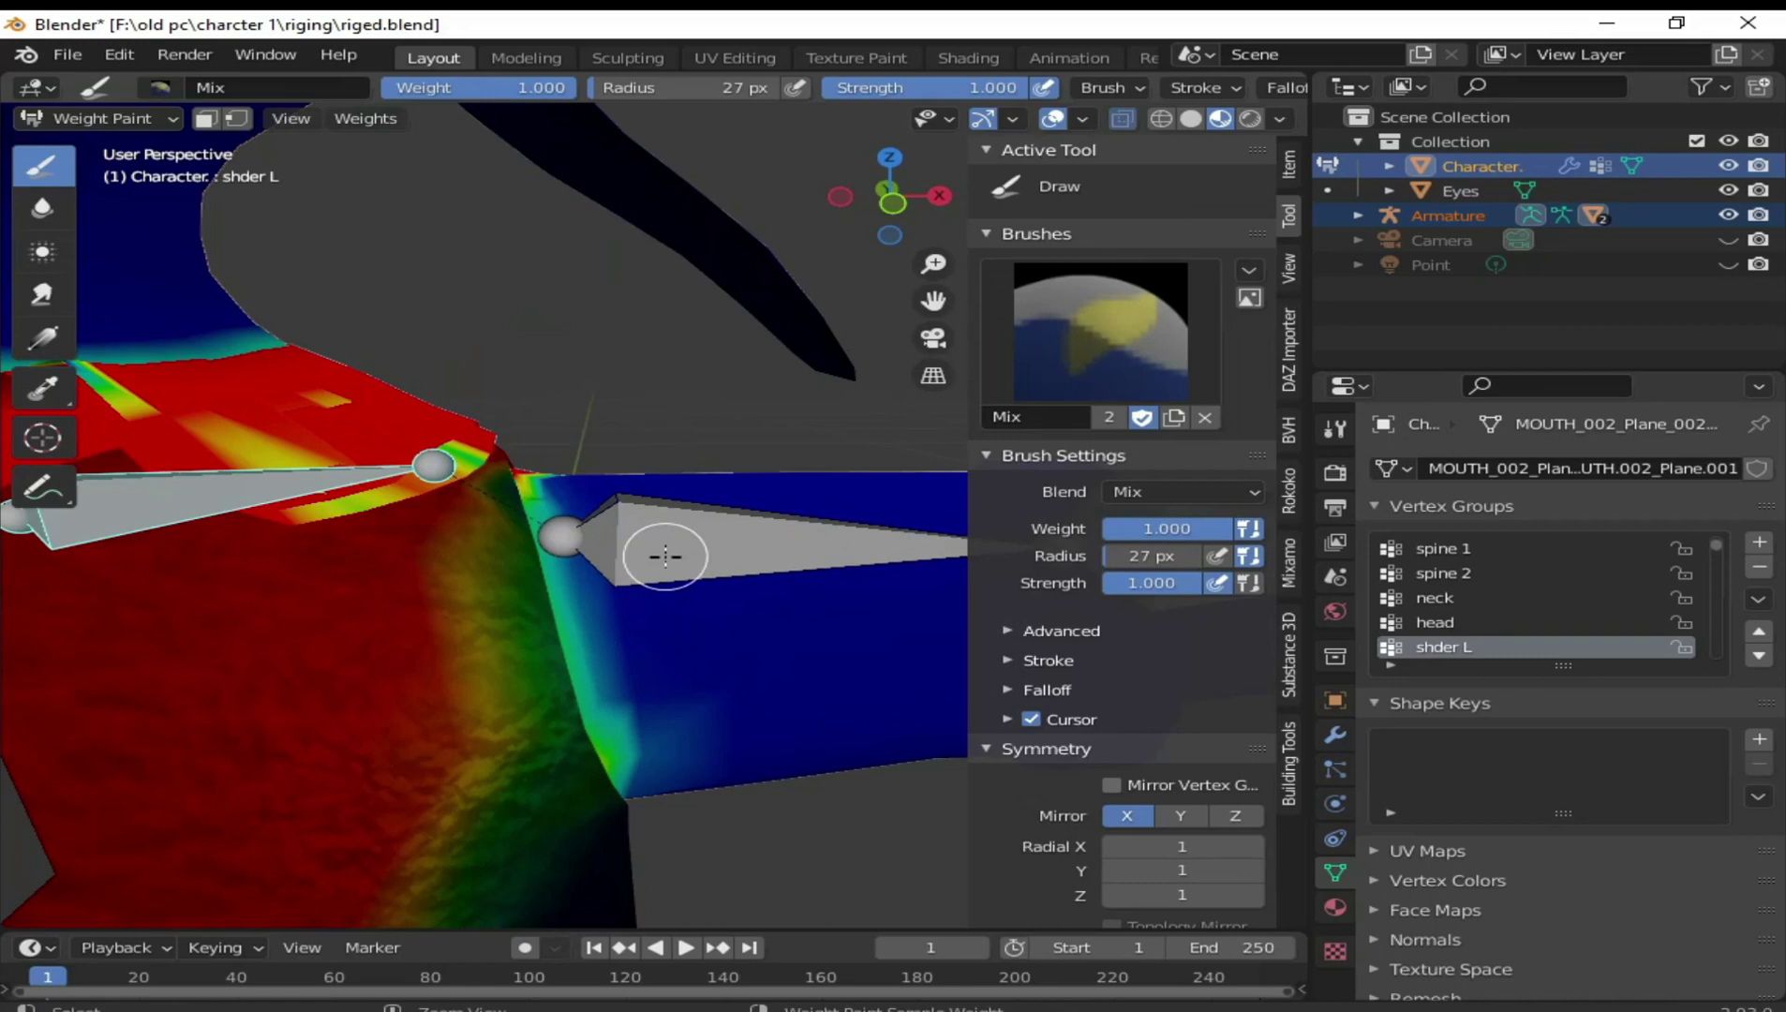
# Select the upper-arm bone and paint a full 1.0 weight band around the left upper arm
pyautogui.keyDown('ctrl'); pyautogui.click(648, 575); pyautogui.keyUp('ctrl')
pyautogui.scroll(-2, 656, 581)
pyautogui.scroll(-2, 675, 600)
pyautogui.keyDown('ctrl'); pyautogui.scroll(-1, 684, 608); pyautogui.keyUp('ctrl')
pyautogui.moveTo(677, 510)
pyautogui.mouseDown()
pyautogui.moveTo(727, 566)
pyautogui.moveTo(717, 609)
pyautogui.mouseUp()
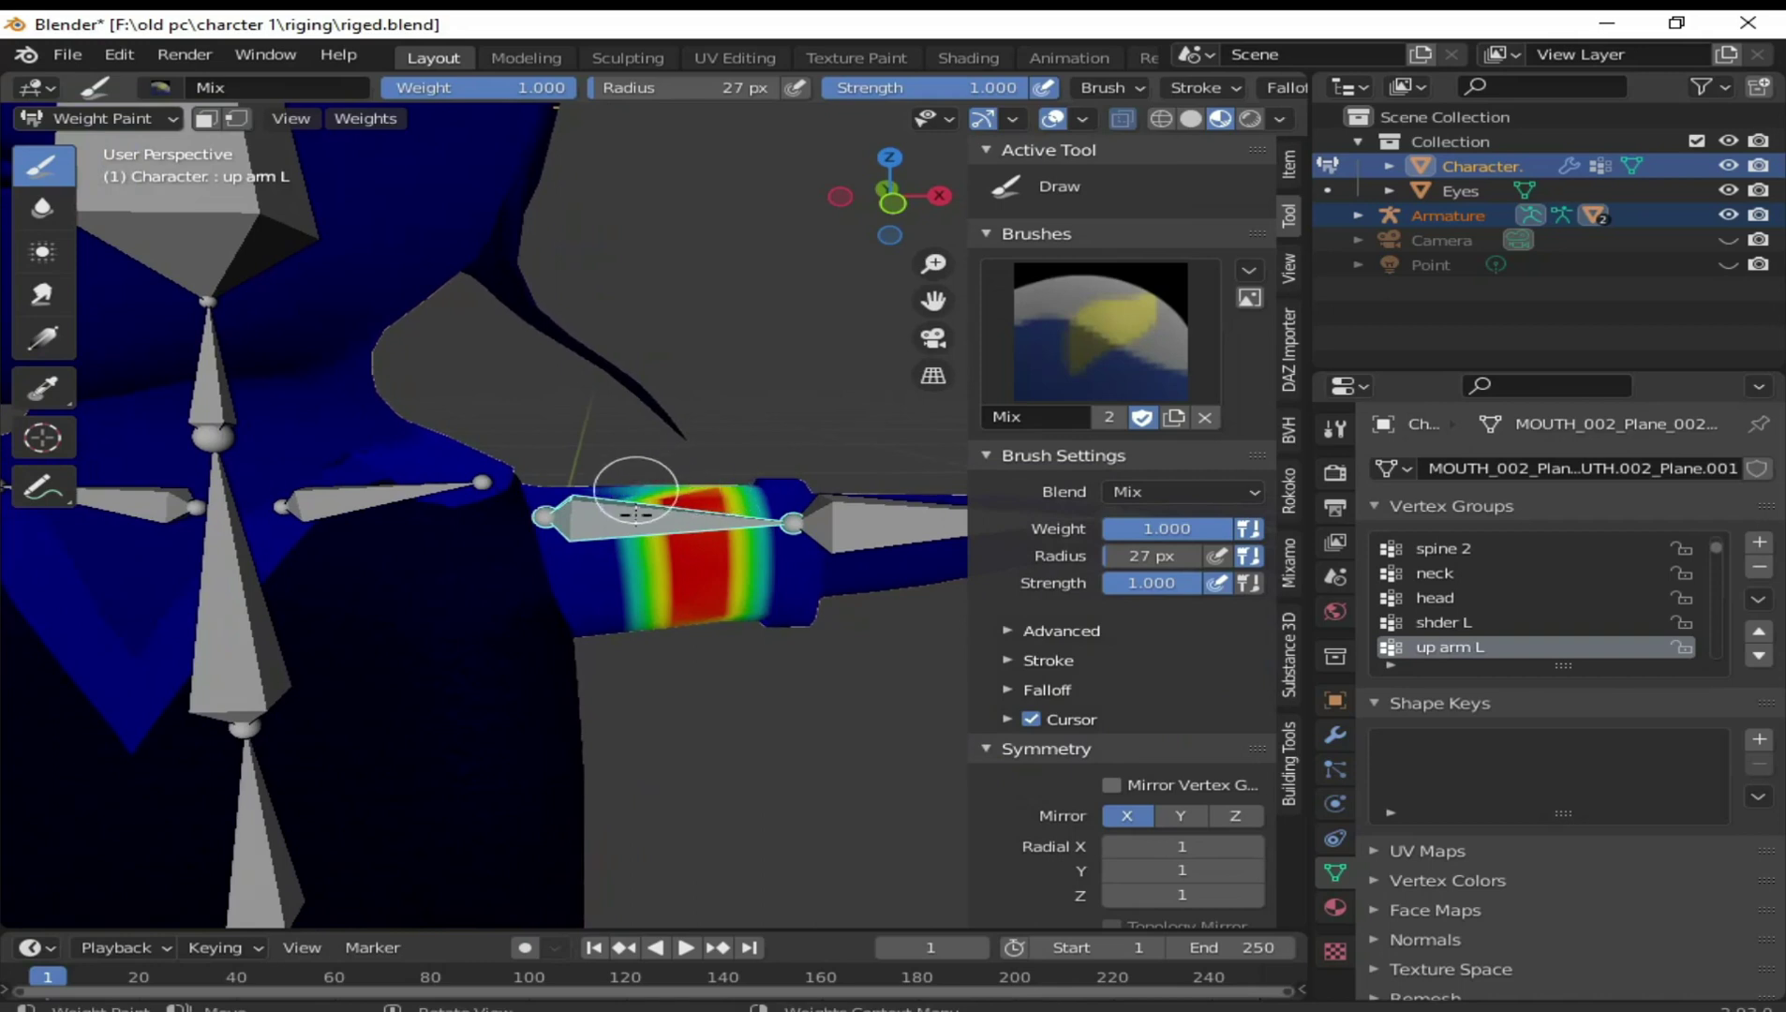
pyautogui.moveTo(608, 514); pyautogui.dragTo(614, 570)
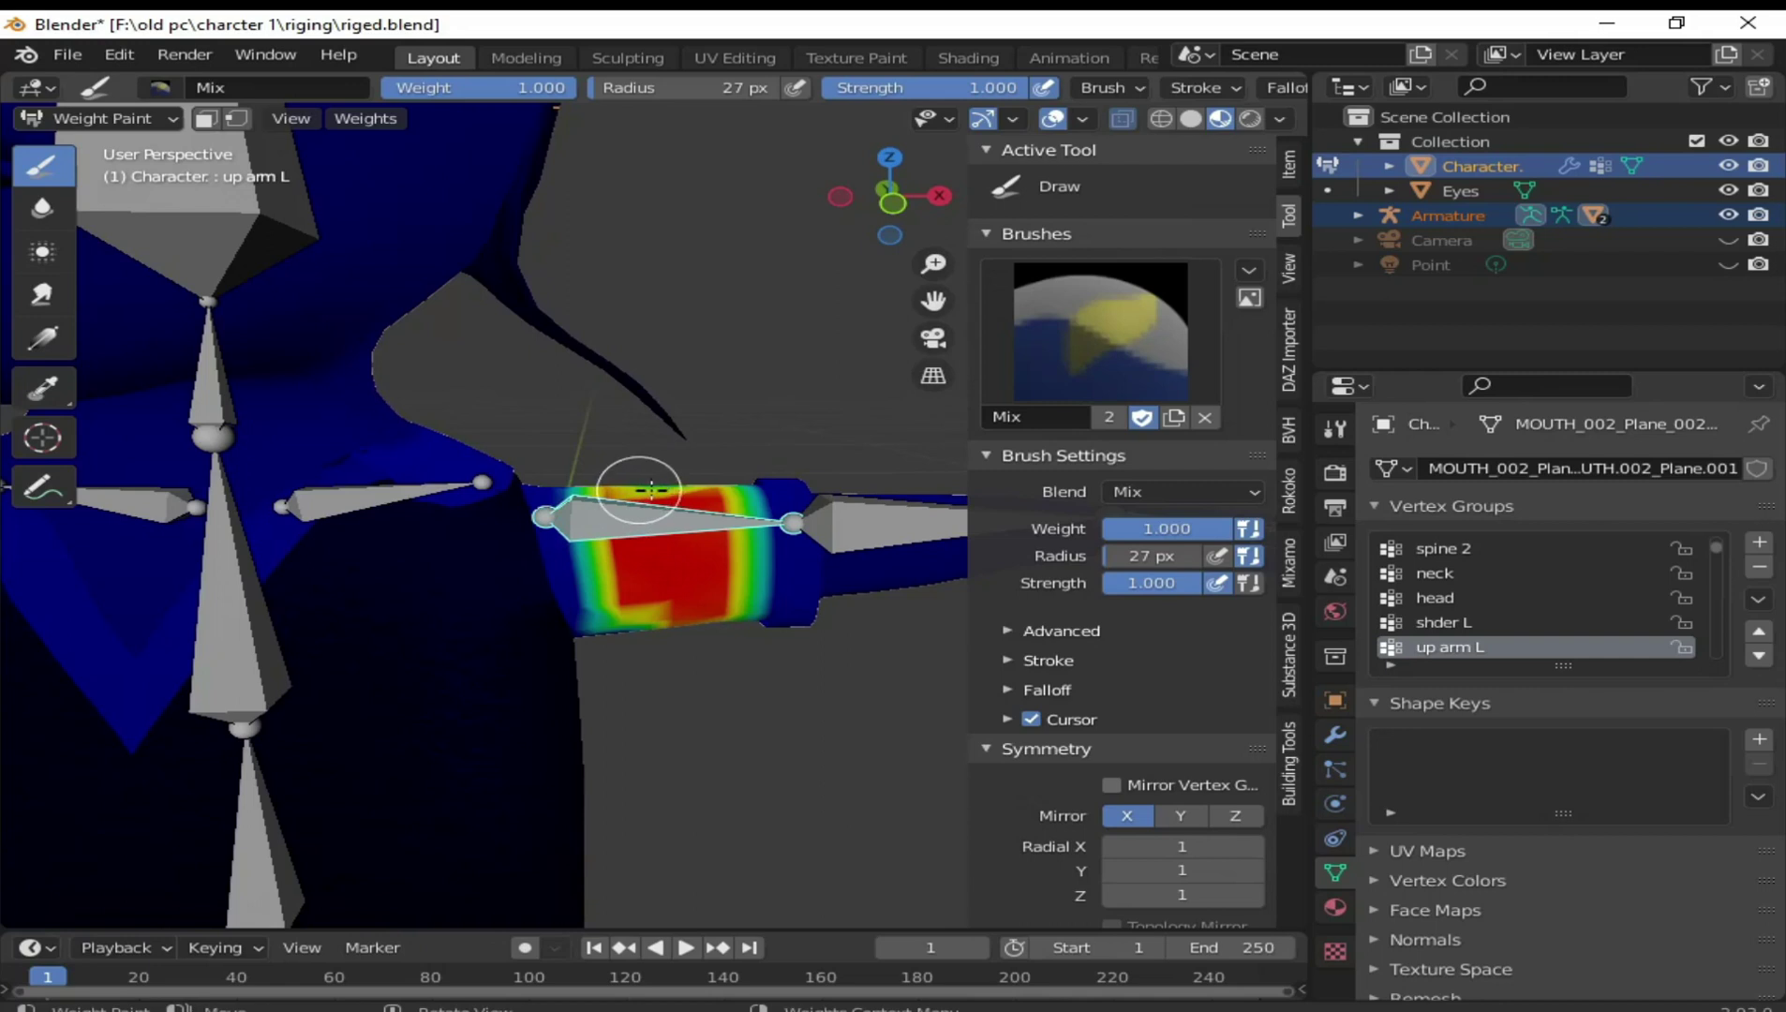
pyautogui.moveTo(618, 504)
pyautogui.mouseDown()
pyautogui.moveTo(621, 620)
pyautogui.moveTo(645, 625)
pyautogui.mouseUp()
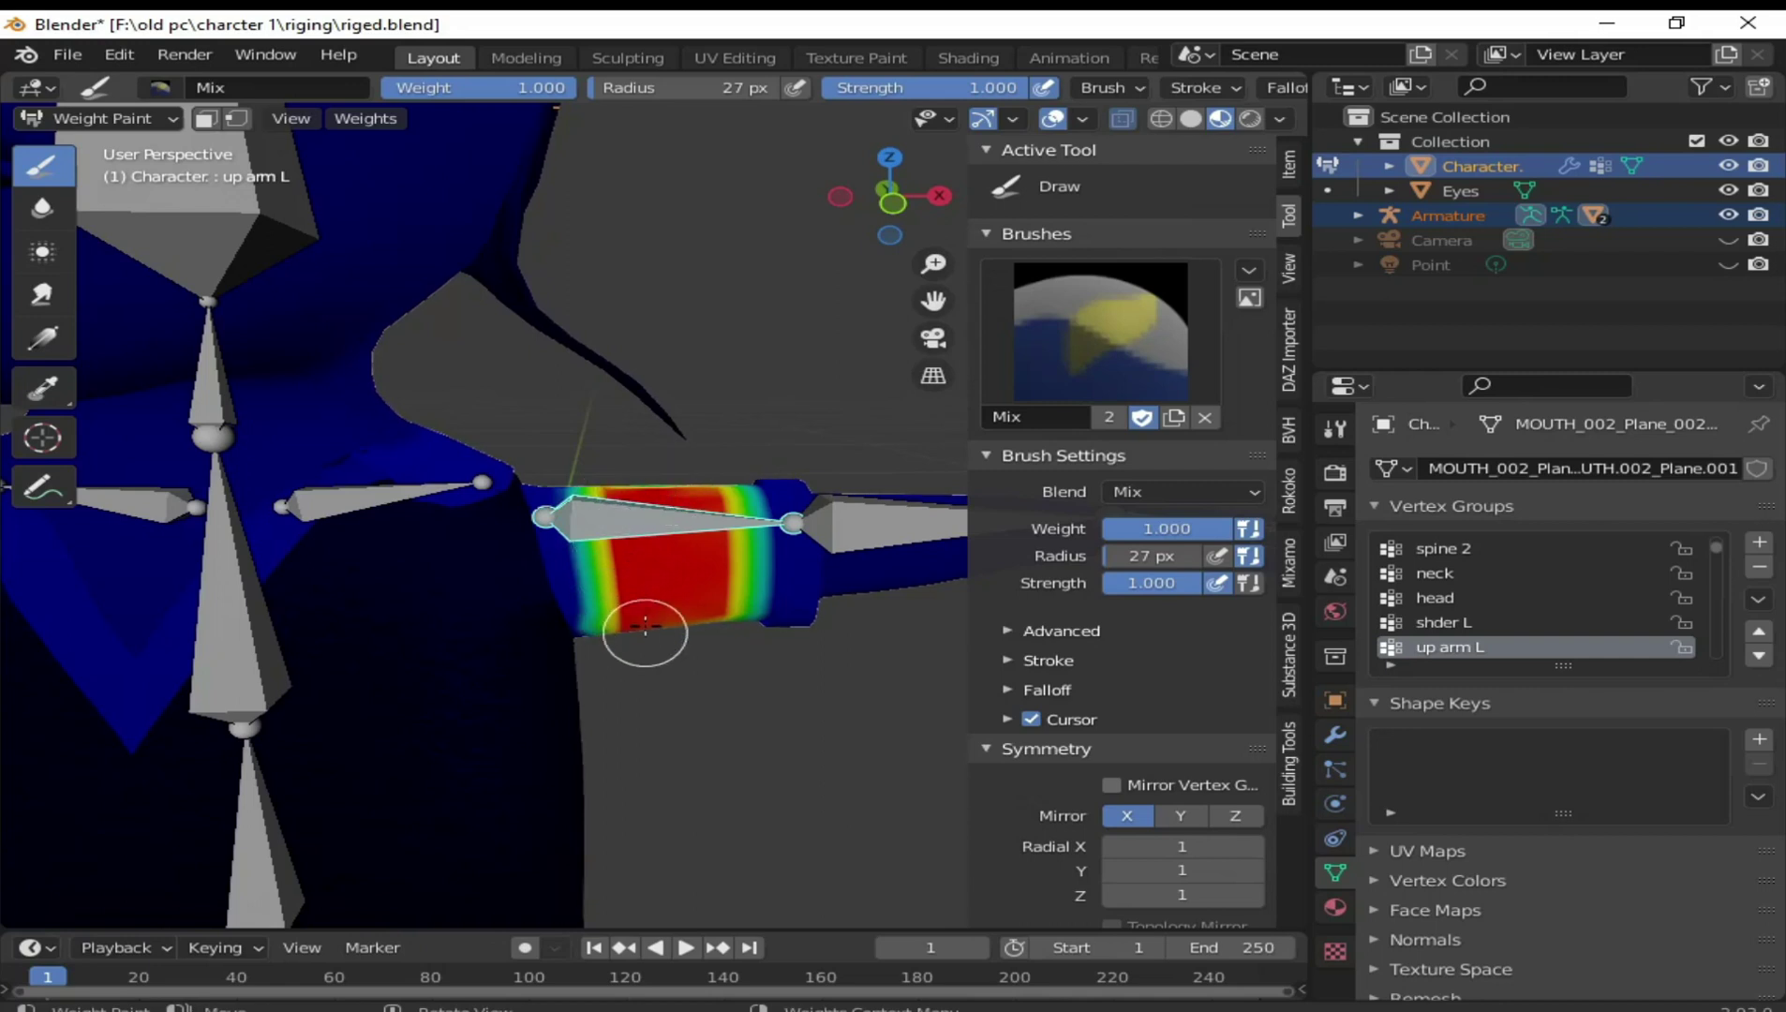
pyautogui.scroll(-4, 620, 524)
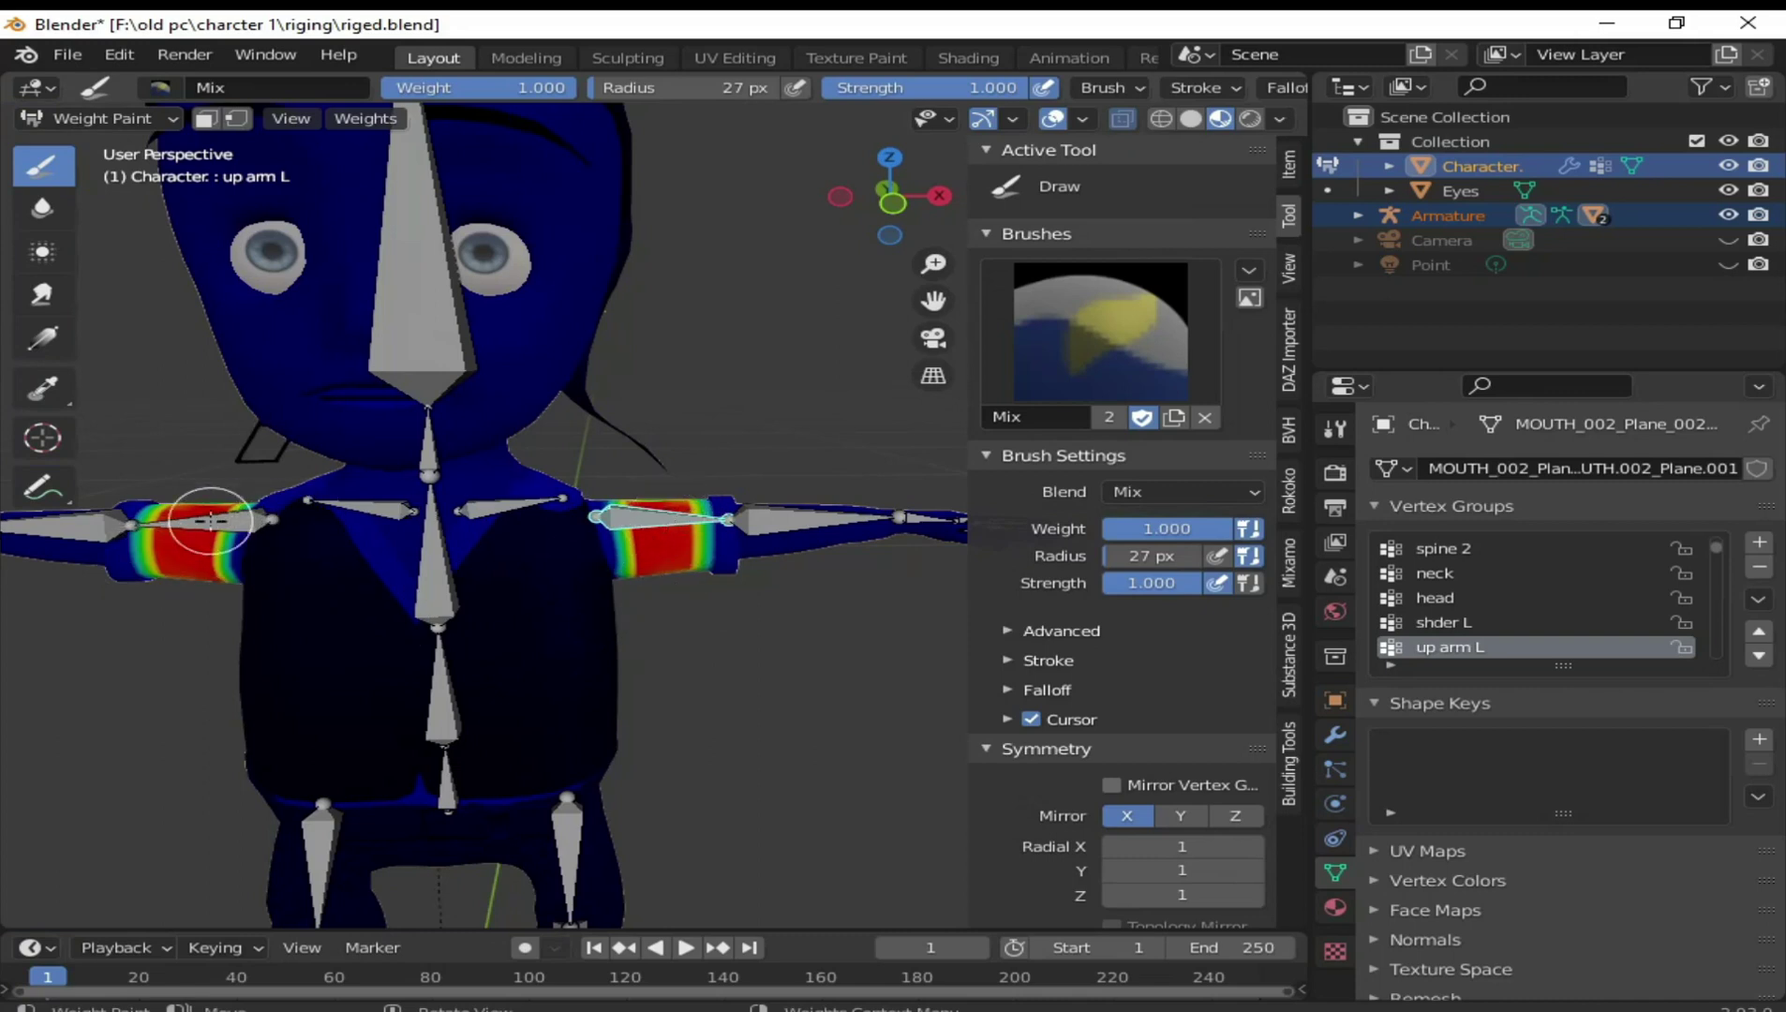
# Enable Mirror Vertex Groups and X-axis mirroring in the header's Mirror options
pyautogui.keyDown('ctrl'); pyautogui.click(599, 599); pyautogui.keyUp('ctrl')
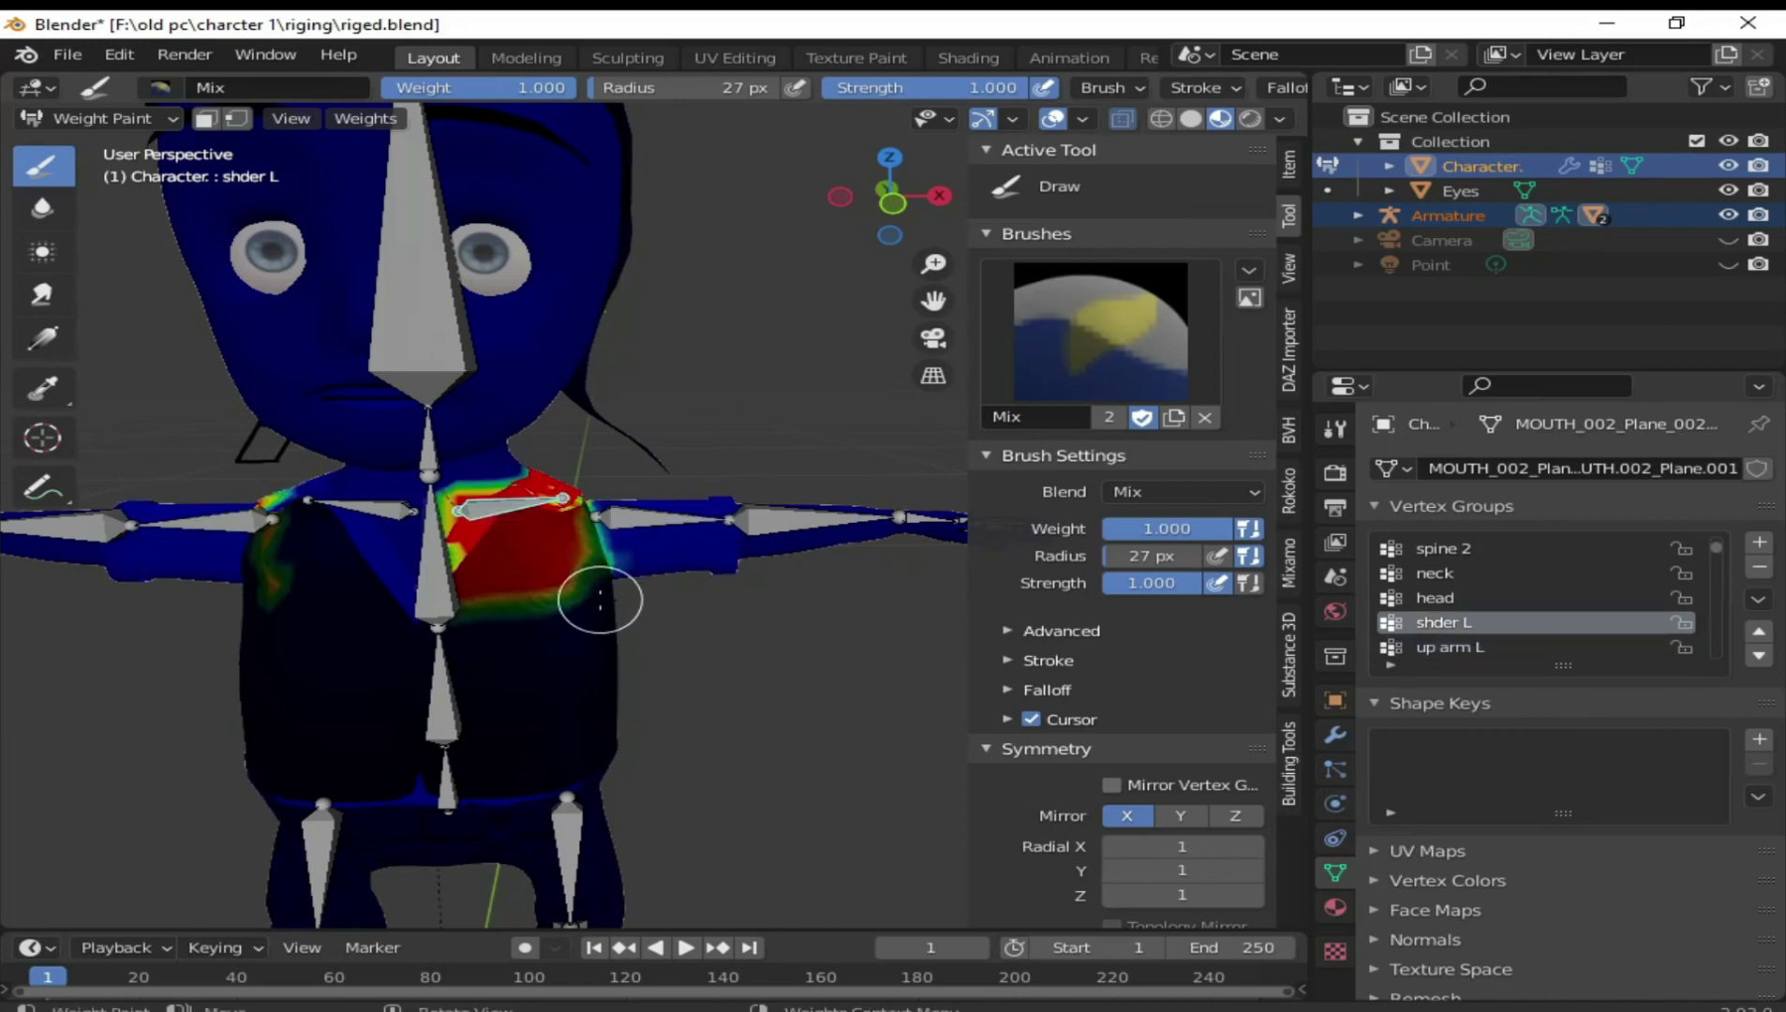
pyautogui.keyDown('shift'); pyautogui.moveTo(676, 643); pyautogui.dragTo(803, 750, button='middle'); pyautogui.keyUp('shift')
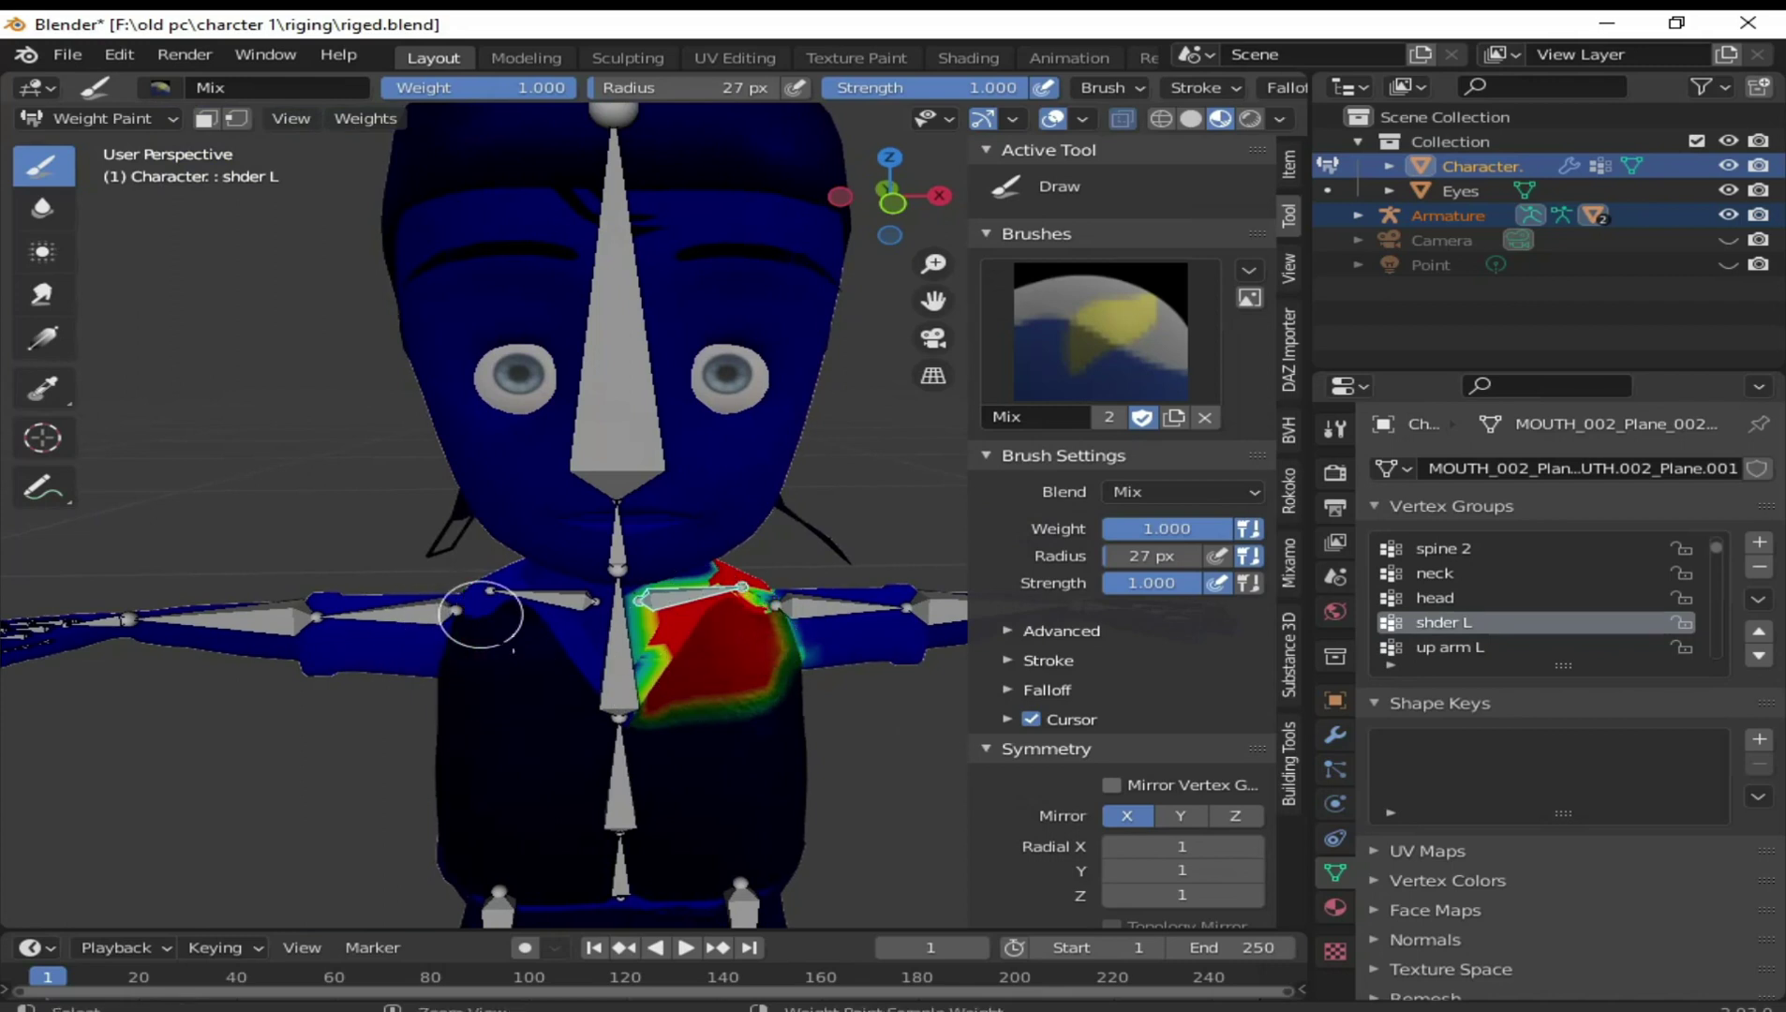
pyautogui.moveTo(670, 730)
pyautogui.mouseDown(button='middle')
pyautogui.moveTo(706, 644)
pyautogui.moveTo(543, 665)
pyautogui.moveTo(689, 726)
pyautogui.mouseUp(button='middle')
pyautogui.moveTo(1209, 89); pyautogui.dragTo(1171, 99, button='middle')
pyautogui.scroll(-3, 1170, 98)
pyautogui.scroll(-3, 1169, 98)
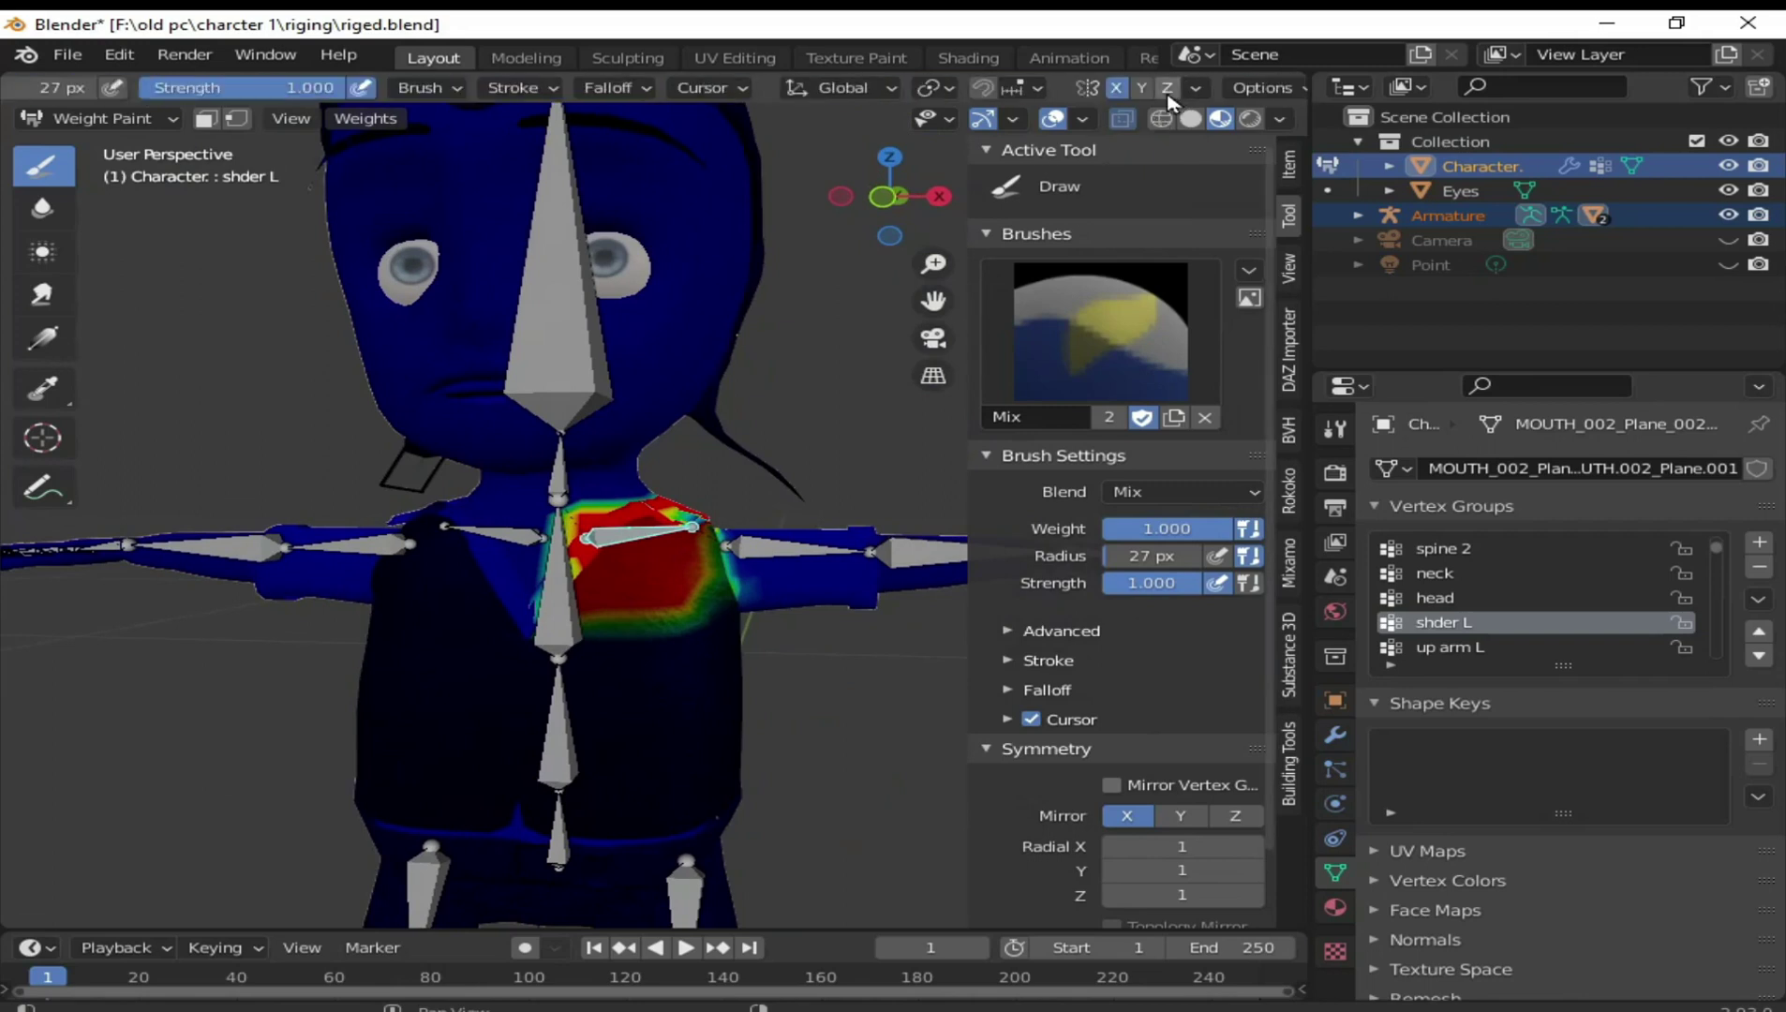
pyautogui.click(1190, 97)
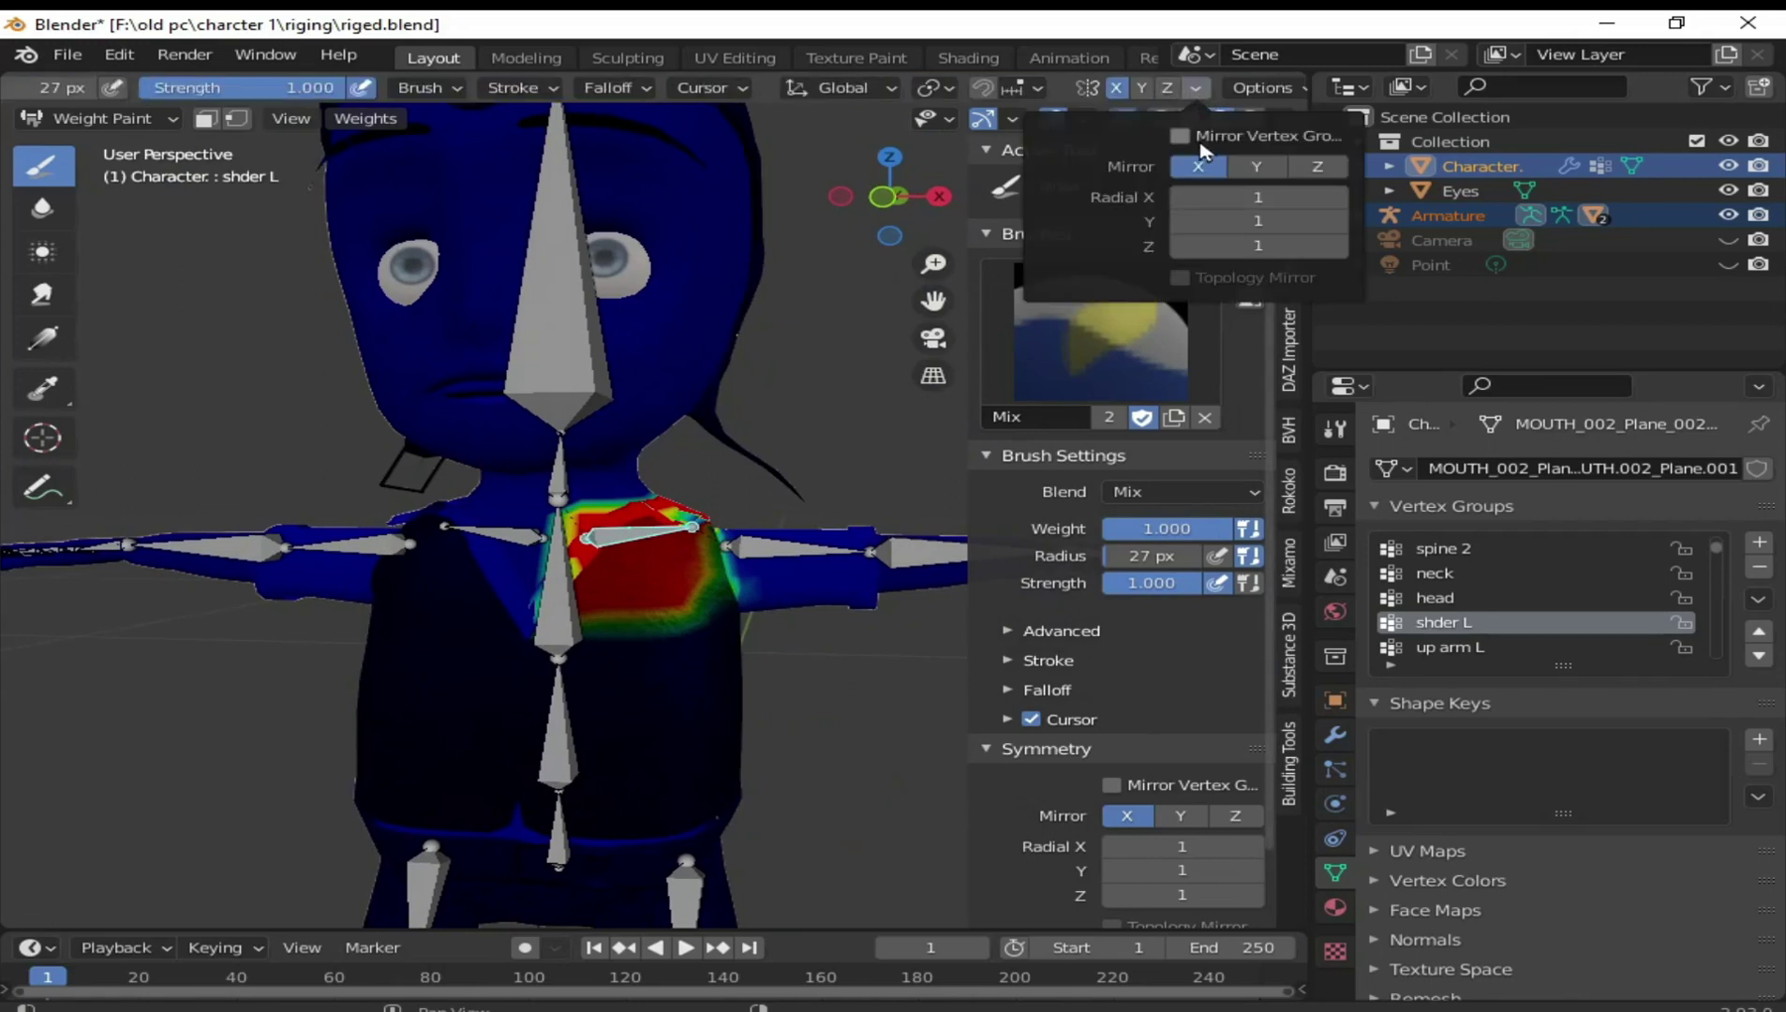
pyautogui.click(1180, 137)
pyautogui.click(1192, 167)
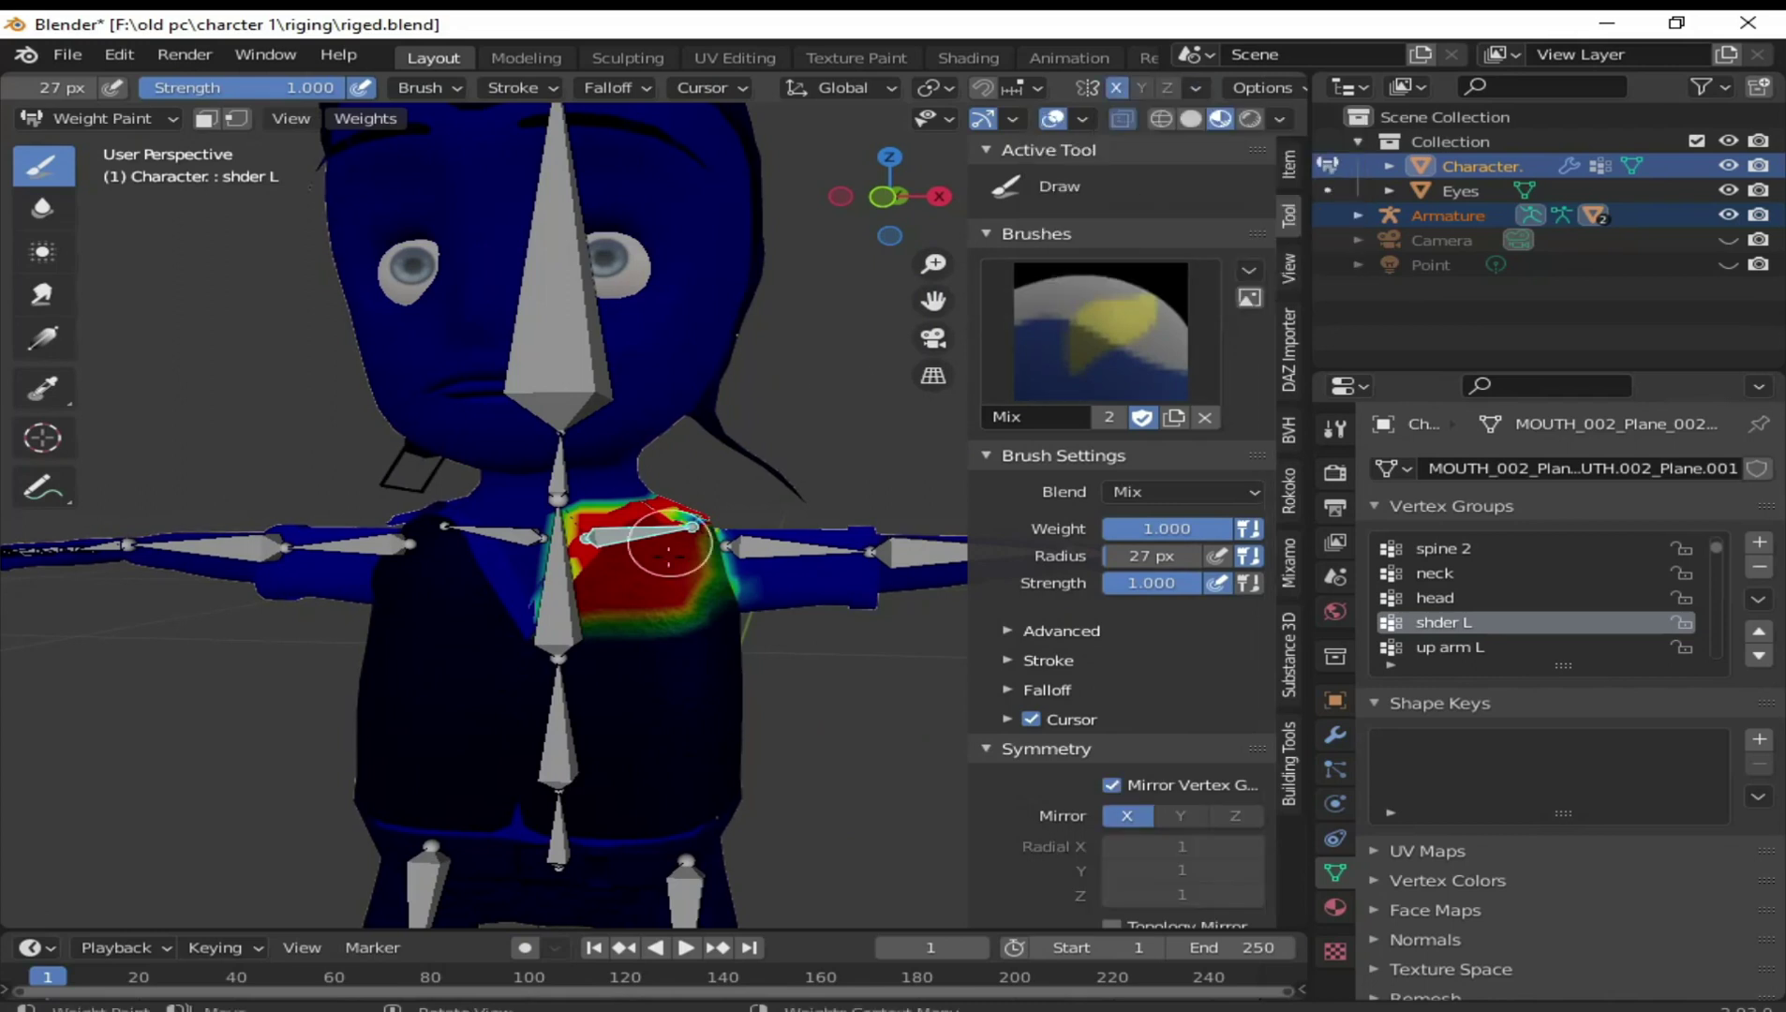
# Repaint the up arm L upper arm and check the mirrored weights on up arm R
pyautogui.keyDown('shift'); pyautogui.moveTo(660, 592); pyautogui.dragTo(631, 563, button='middle'); pyautogui.keyUp('shift')
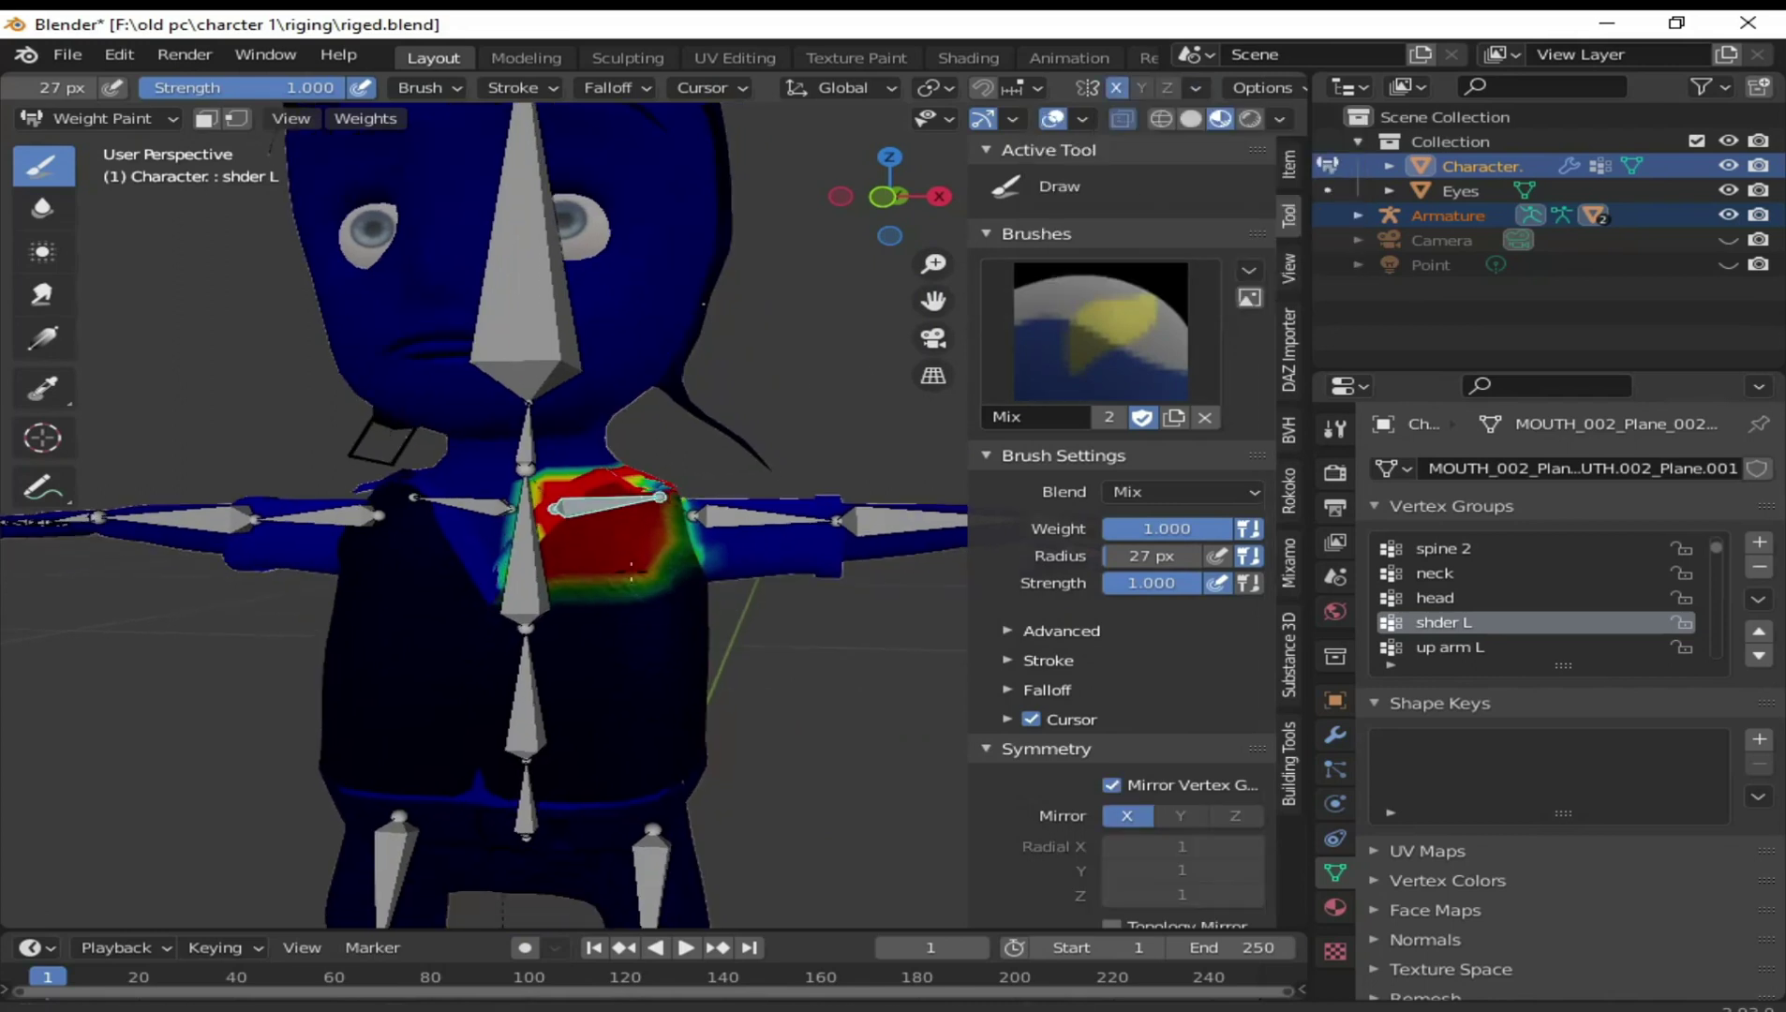
pyautogui.keyDown('ctrl'); pyautogui.click(755, 519); pyautogui.keyUp('ctrl')
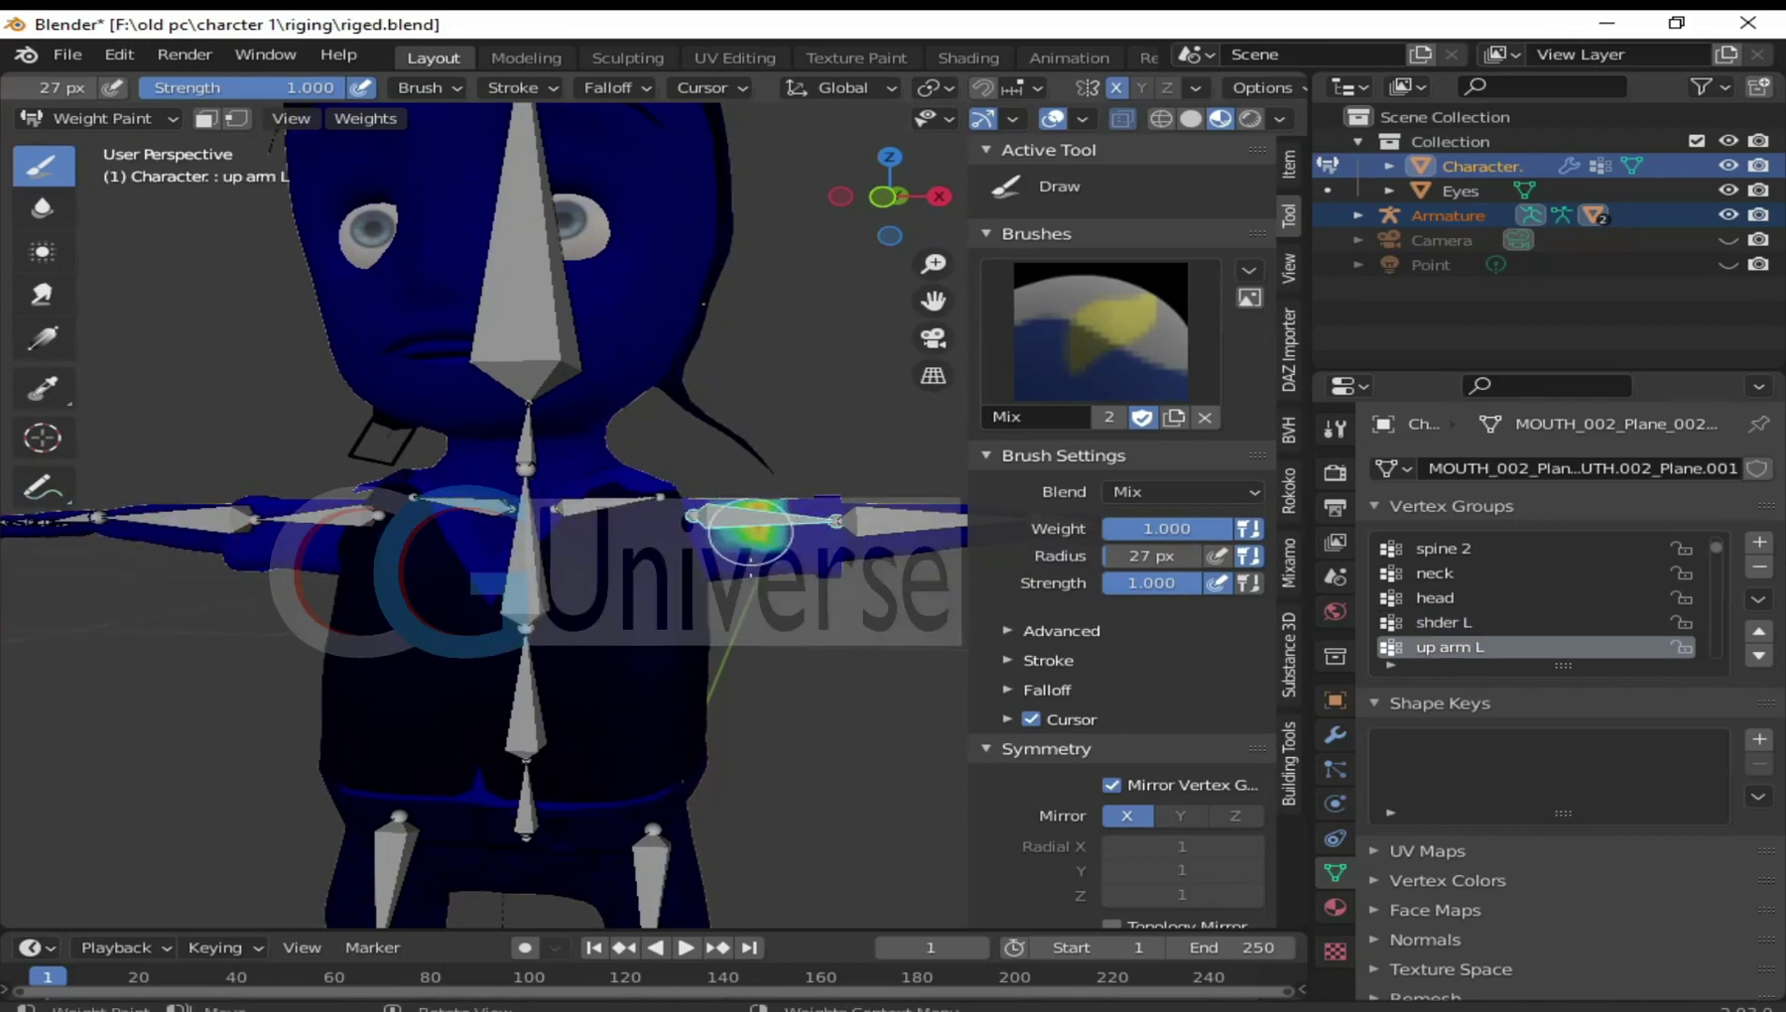
pyautogui.moveTo(754, 586)
pyautogui.mouseDown()
pyautogui.moveTo(756, 538)
pyautogui.moveTo(790, 503)
pyautogui.moveTo(798, 590)
pyautogui.moveTo(730, 559)
pyautogui.mouseUp()
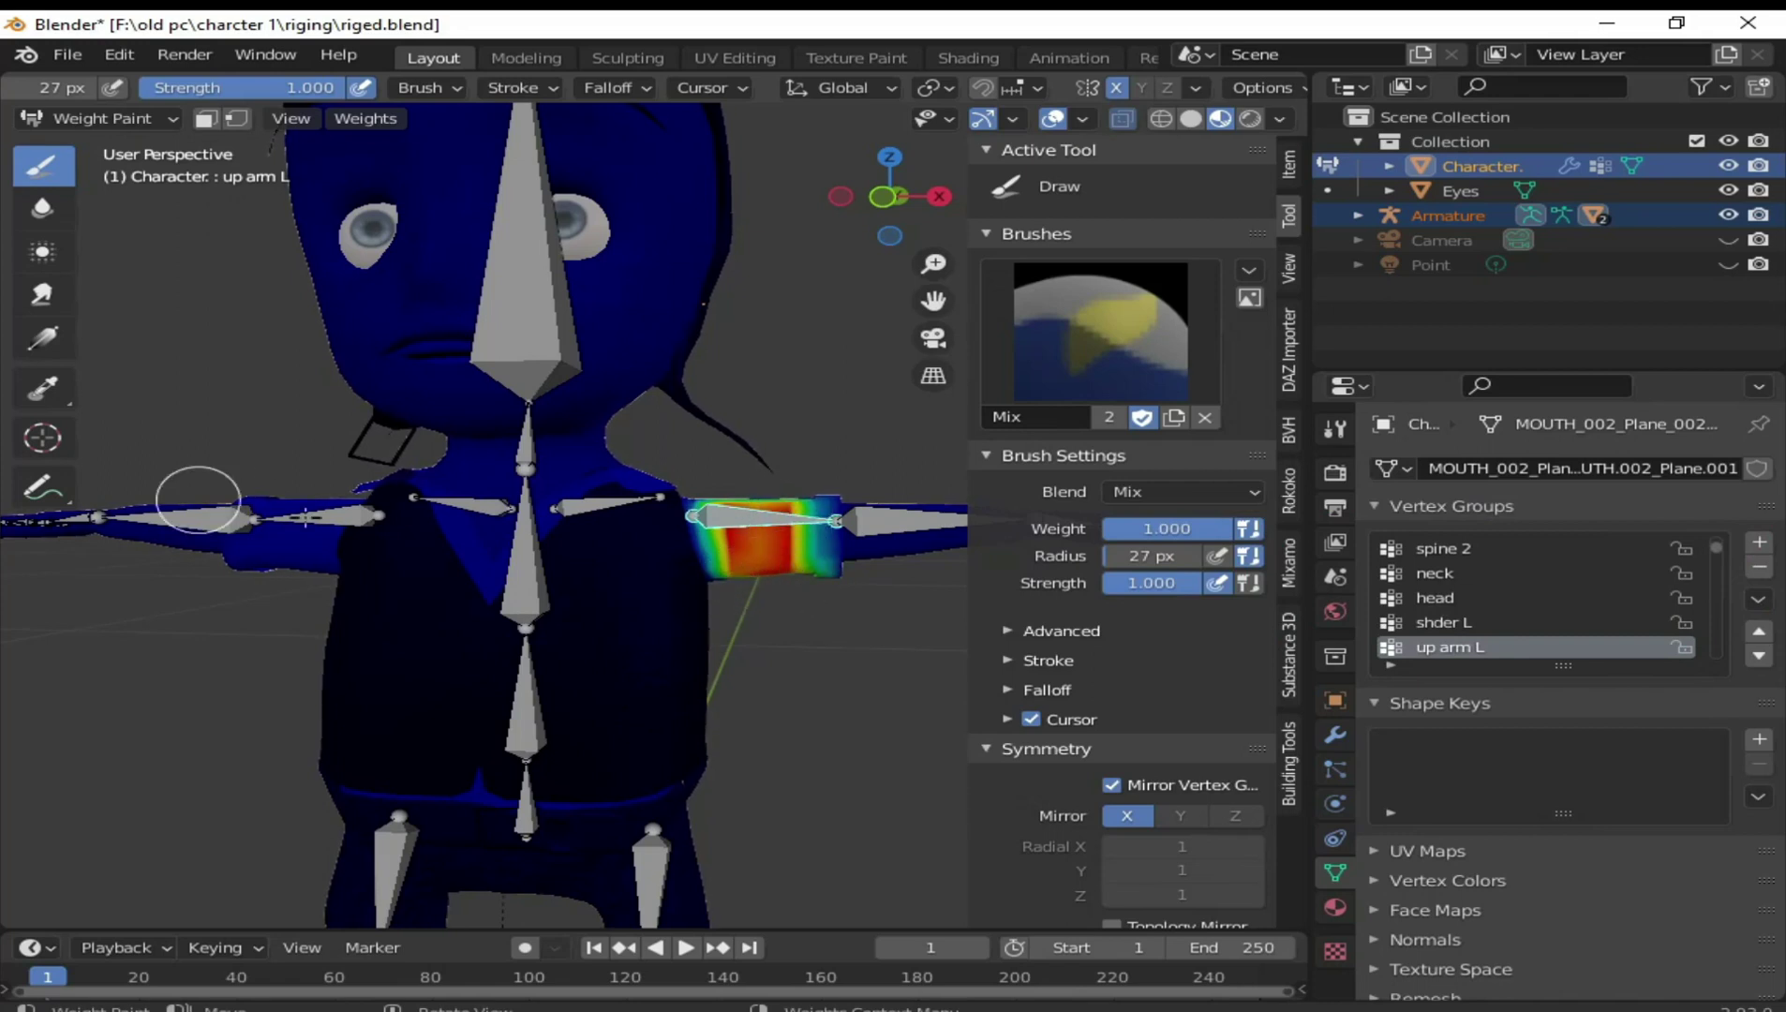
pyautogui.keyDown('ctrl'); pyautogui.click(323, 518); pyautogui.keyUp('ctrl')
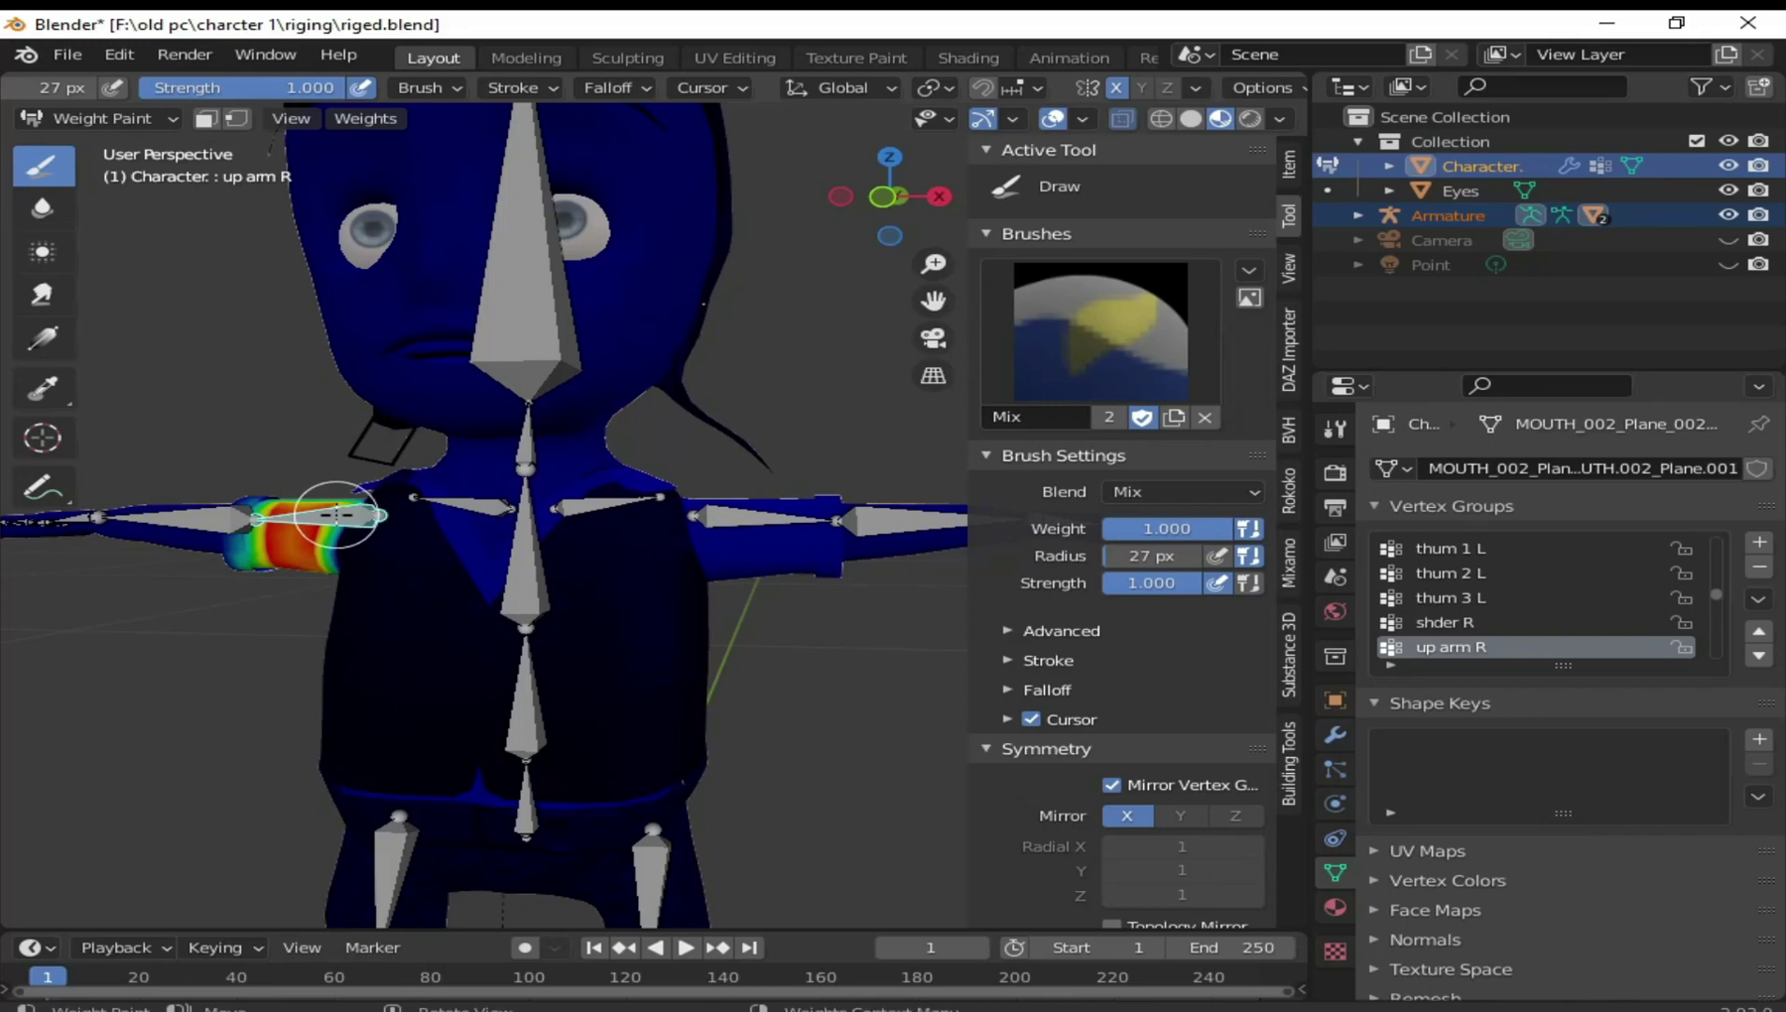
# Set brush weight to 0.000, paint down the right upper arm, and inspect the mirrored up arm L
pyautogui.keyDown('ctrl'); pyautogui.click(756, 526); pyautogui.keyUp('ctrl')
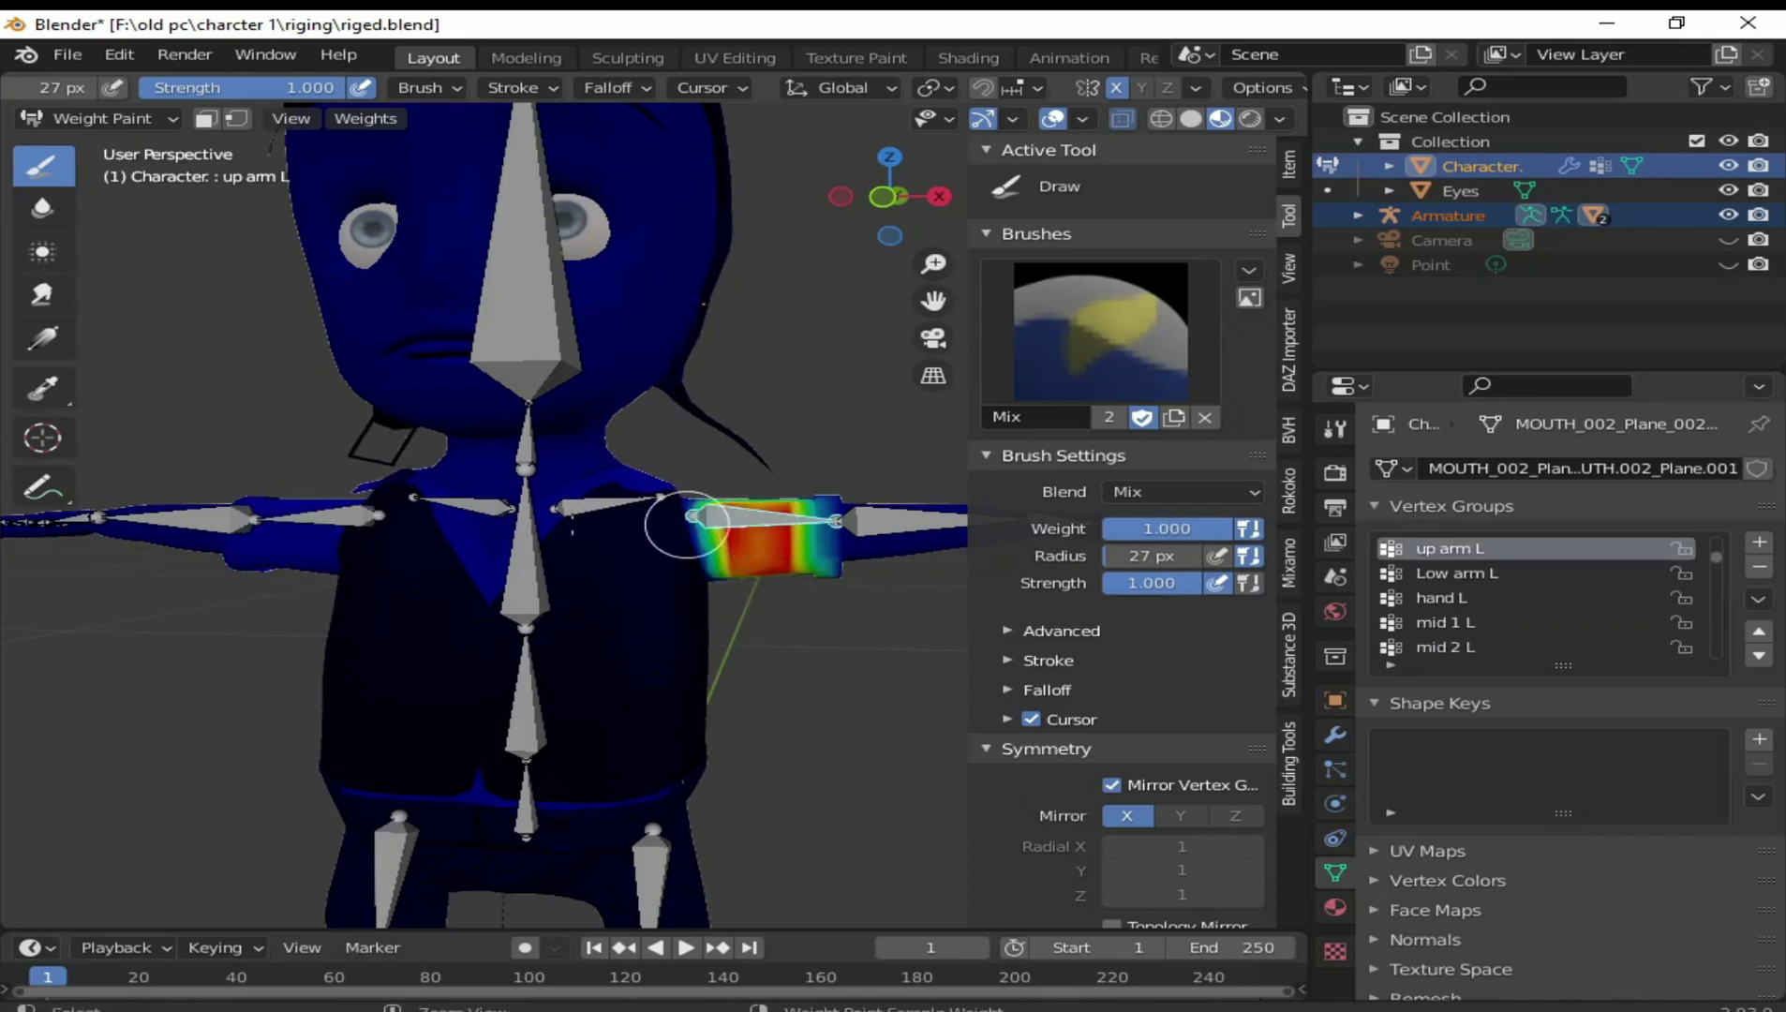
pyautogui.keyDown('ctrl'); pyautogui.click(295, 520); pyautogui.keyUp('ctrl')
pyautogui.moveTo(317, 522); pyautogui.dragTo(836, 379, button='middle')
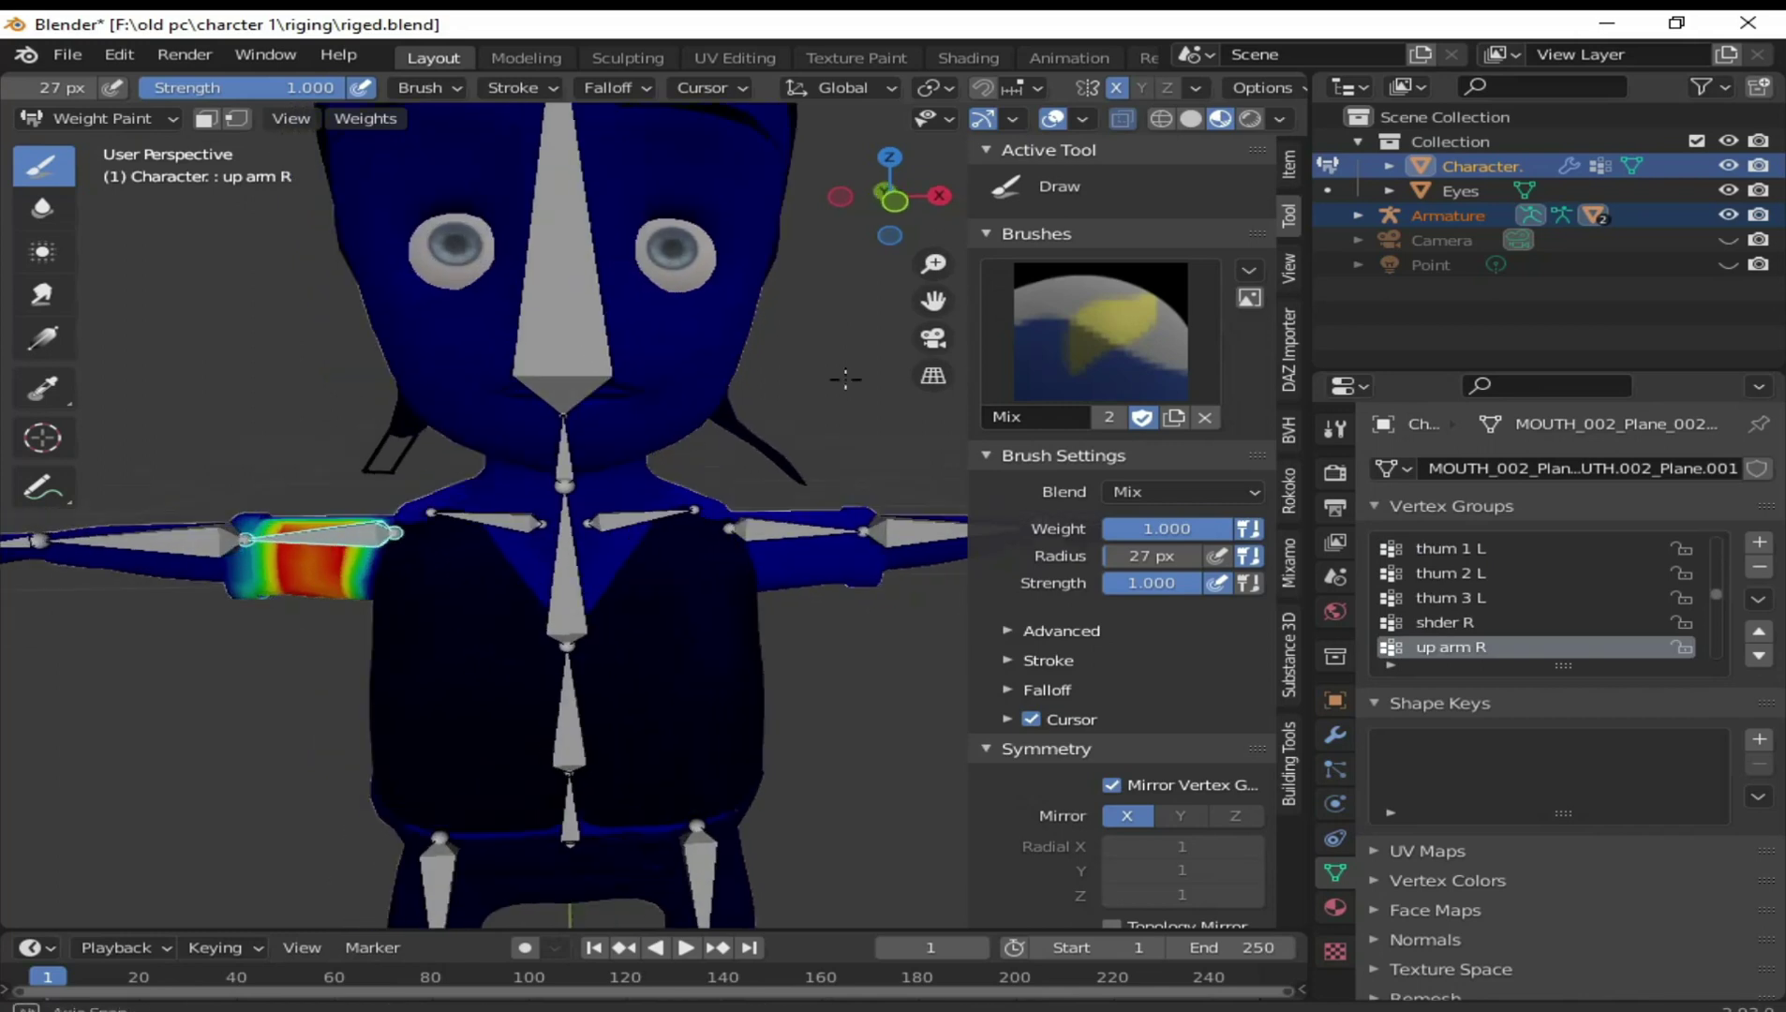
pyautogui.moveTo(1196, 528); pyautogui.dragTo(1115, 528)
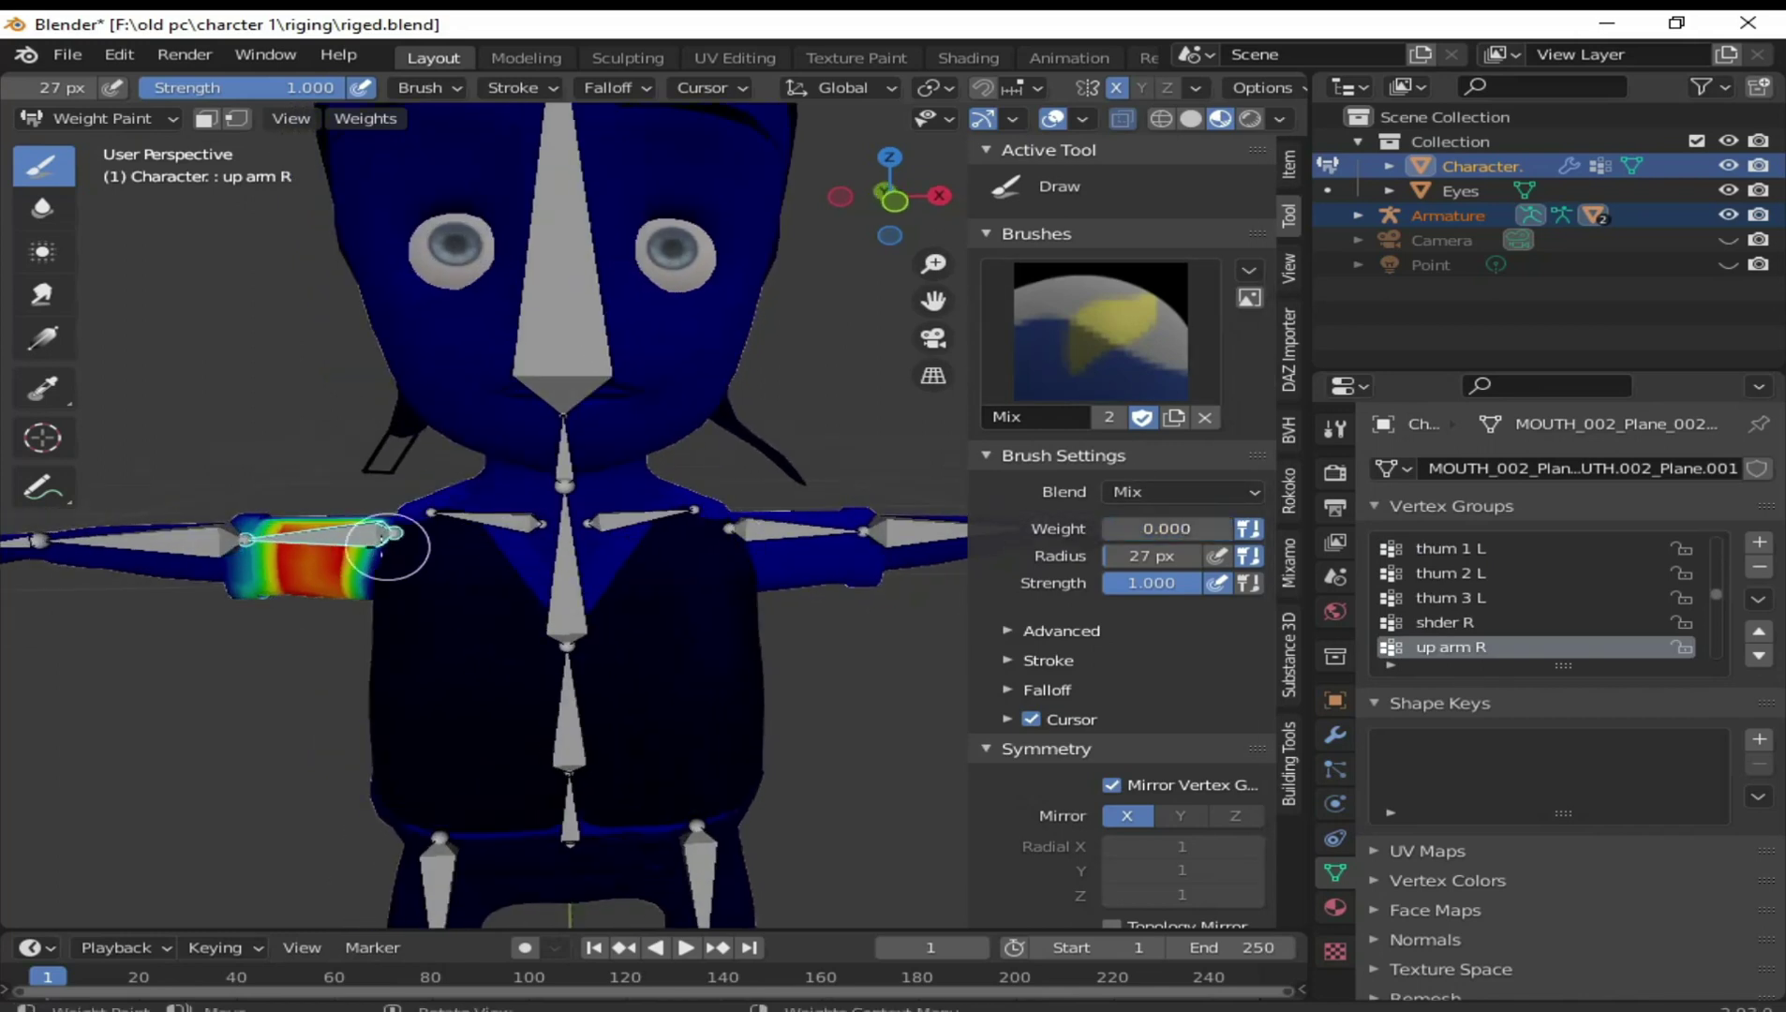
pyautogui.moveTo(259, 541)
pyautogui.mouseDown()
pyautogui.moveTo(299, 530)
pyautogui.moveTo(311, 578)
pyautogui.moveTo(267, 569)
pyautogui.moveTo(319, 520)
pyautogui.moveTo(272, 530)
pyautogui.mouseUp()
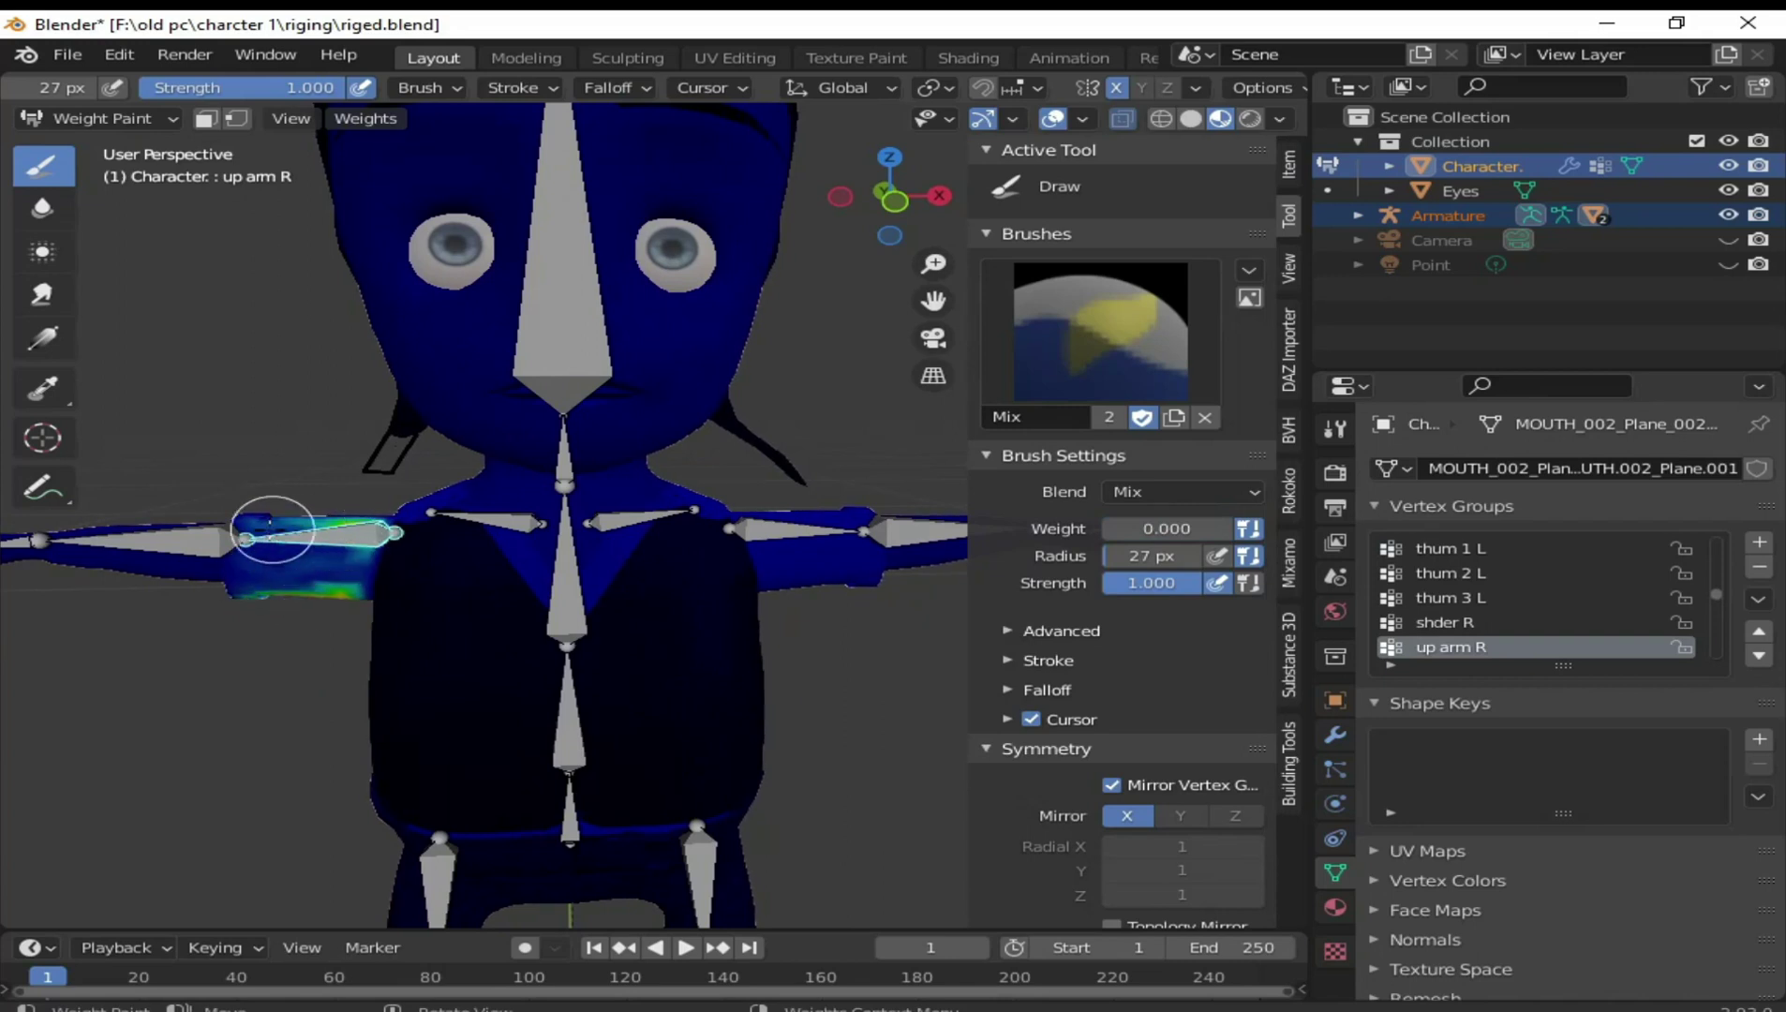
pyautogui.keyDown('ctrl'); pyautogui.click(825, 525); pyautogui.keyUp('ctrl')
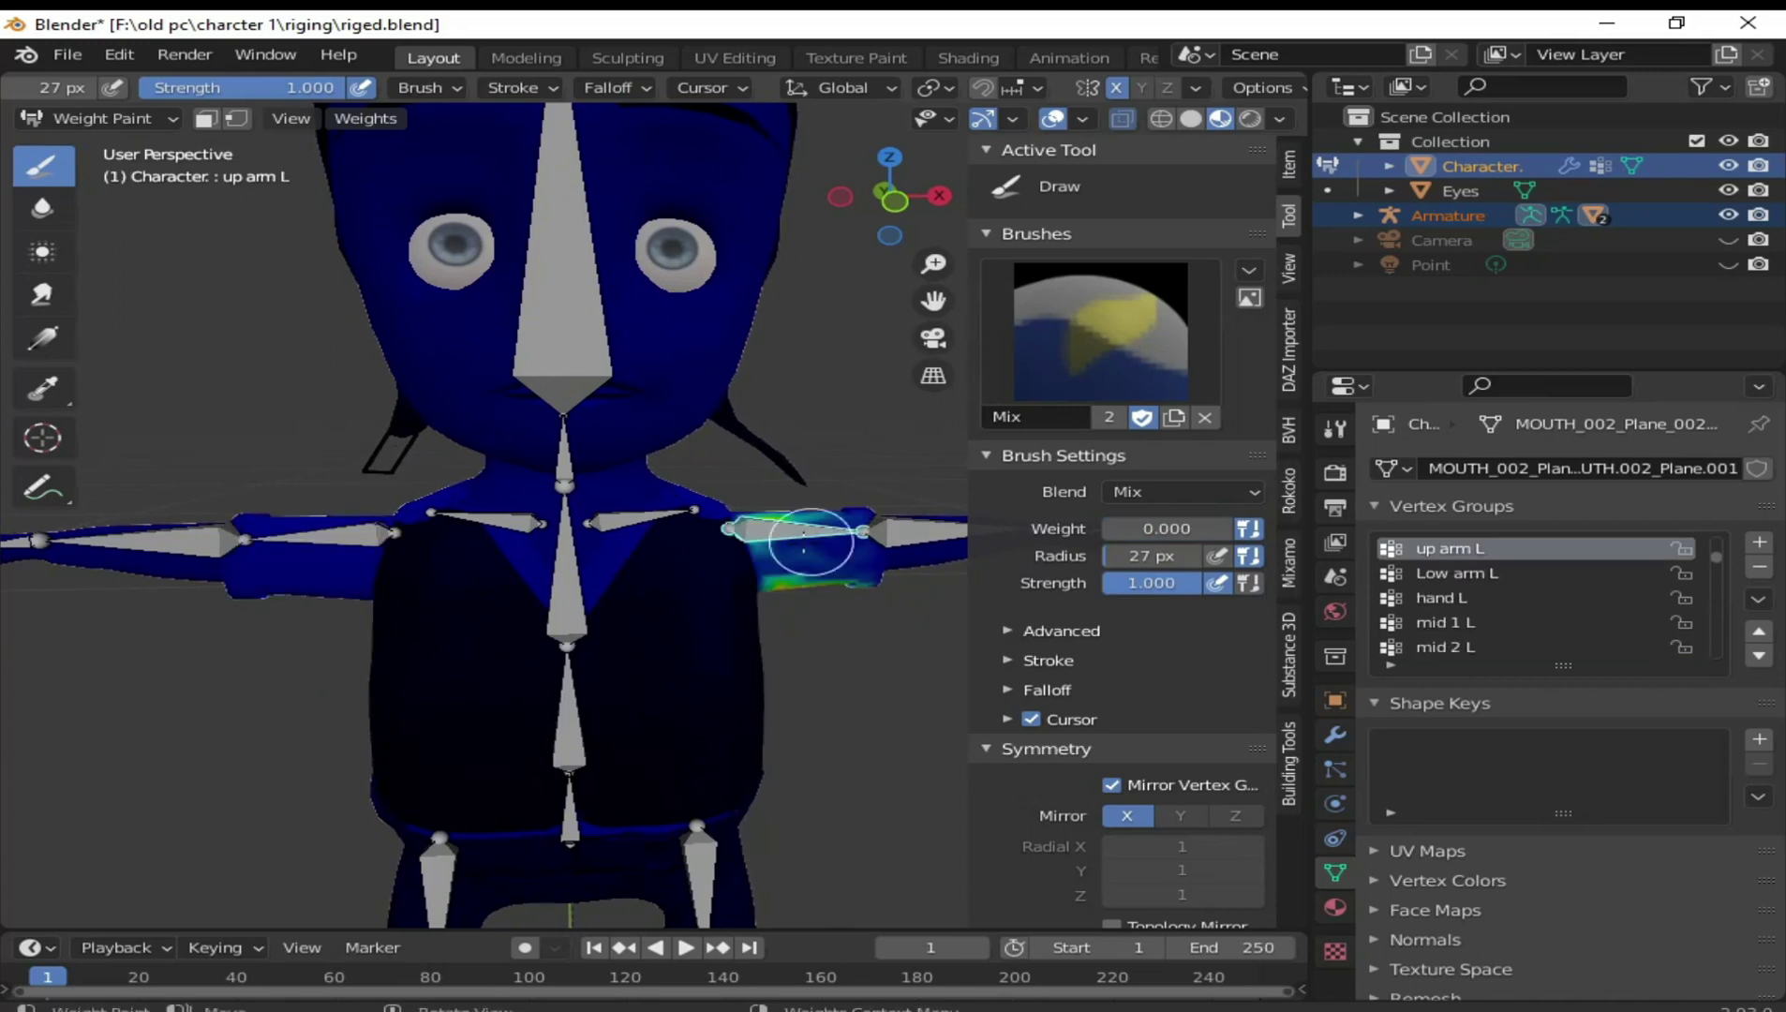
pyautogui.scroll(1, 805, 548)
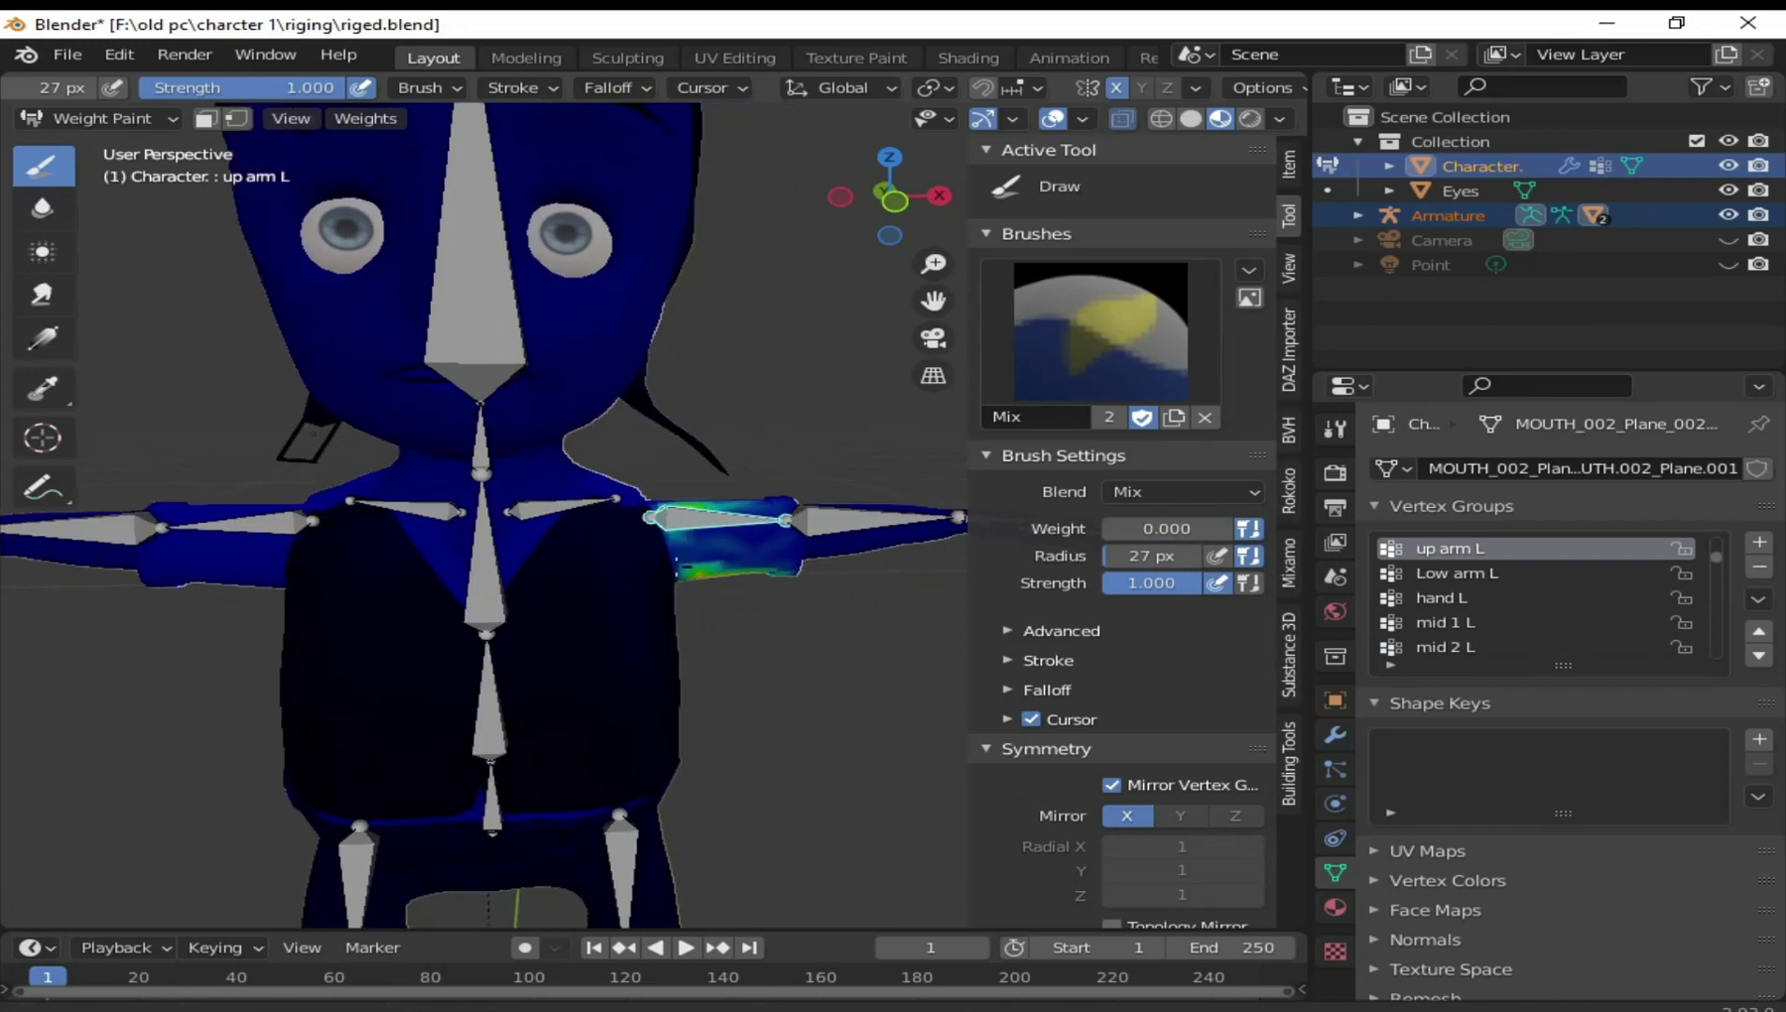
pyautogui.scroll(3, 763, 630)
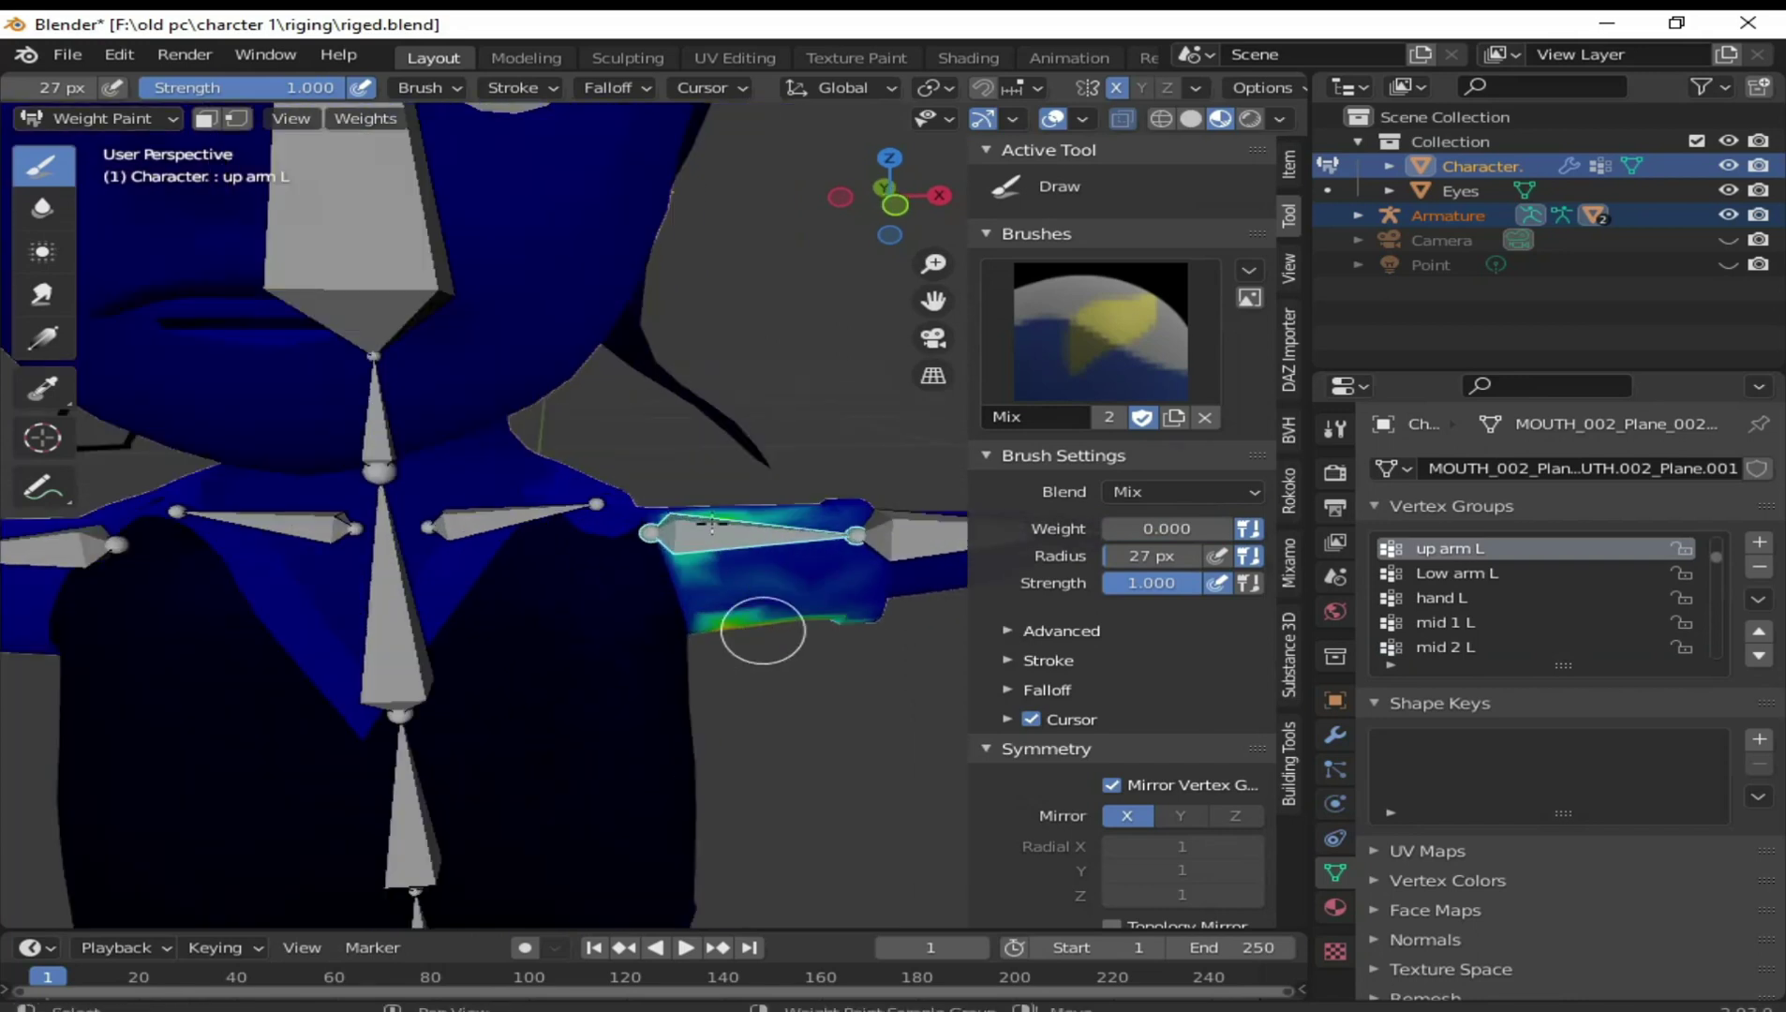
pyautogui.keyDown('shift'); pyautogui.moveTo(763, 630); pyautogui.dragTo(707, 456, button='middle'); pyautogui.keyUp('shift')
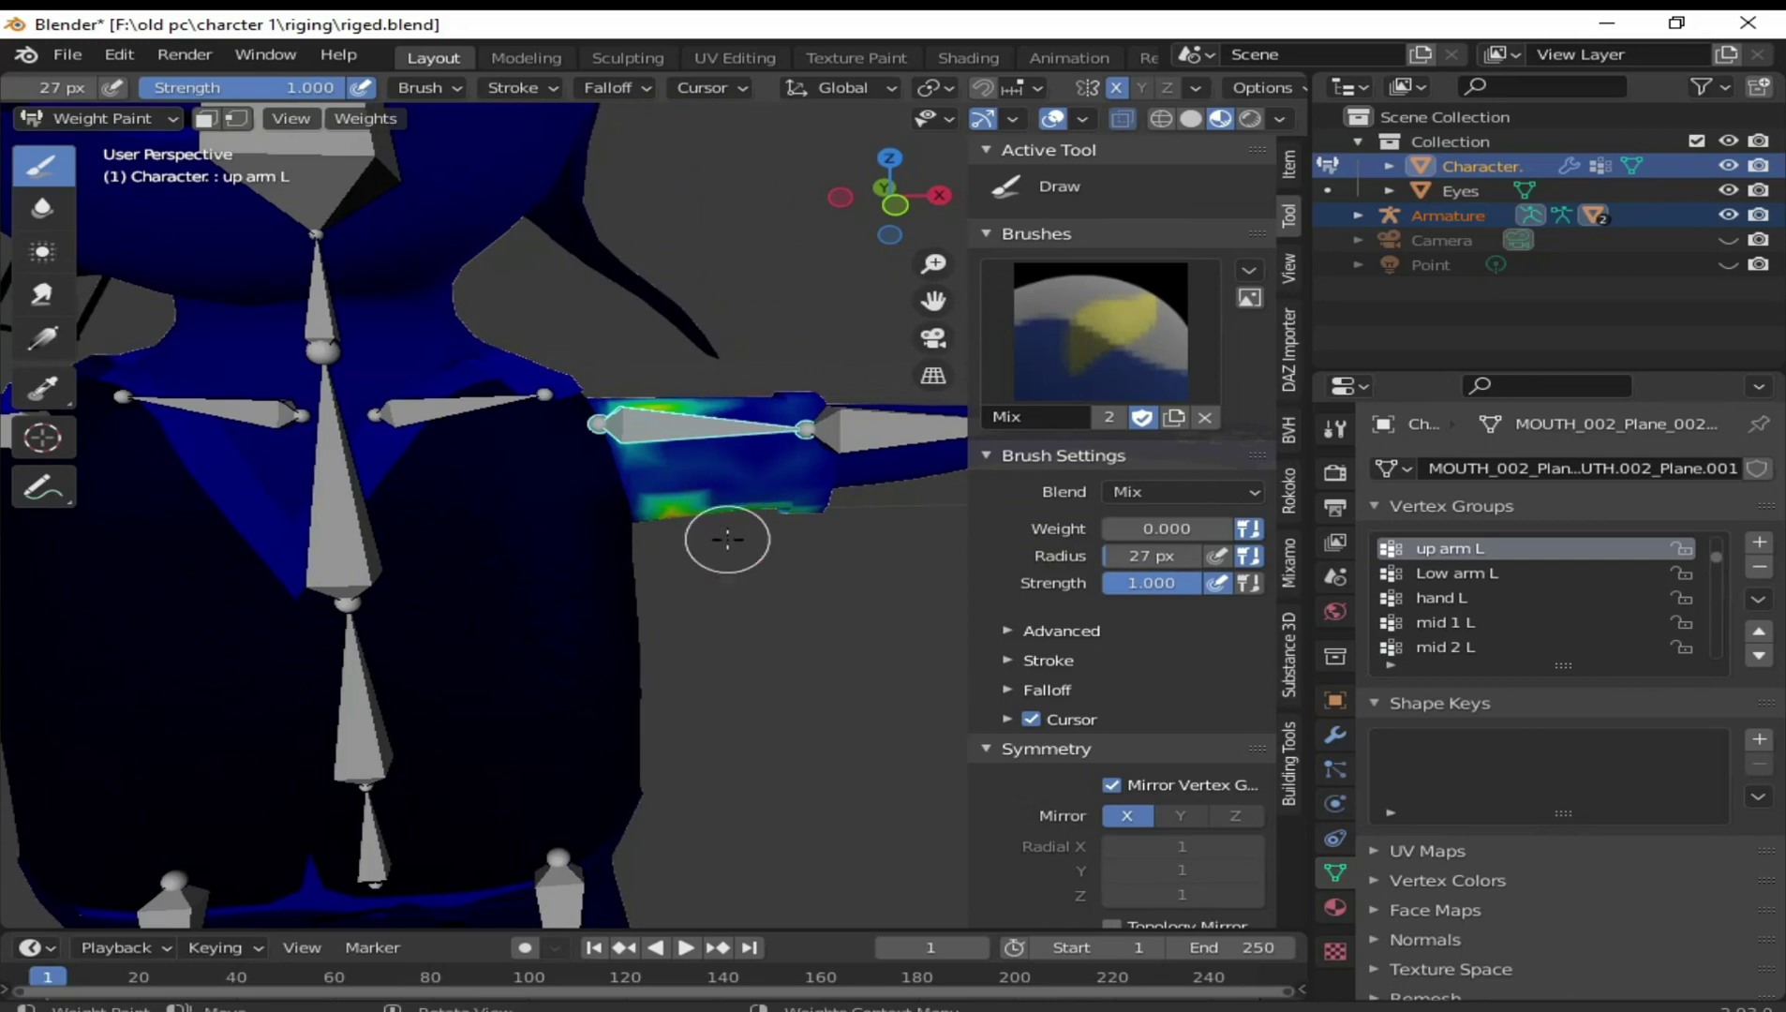
# Keep the Mix blend, set brush weight to 1, and paint full weight across the upper arm
pyautogui.click(1088, 368)
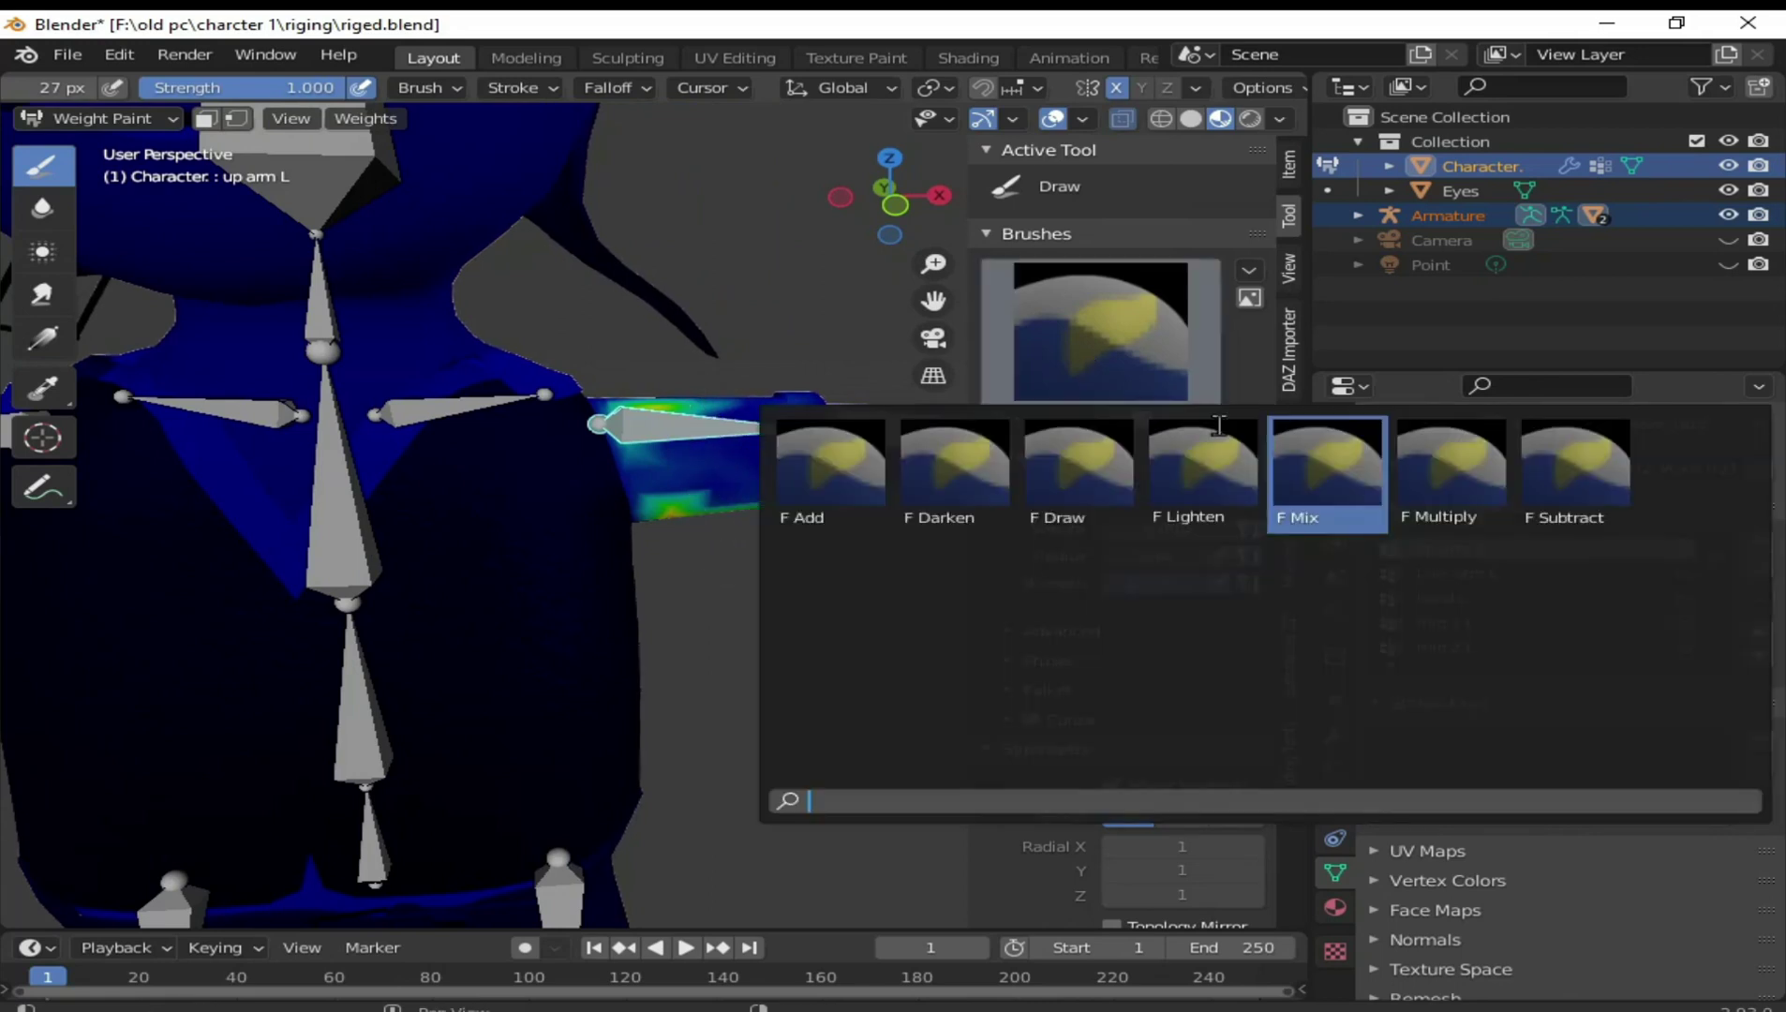
pyautogui.click(1298, 478)
pyautogui.click(1153, 528)
pyautogui.write('1')
pyautogui.press('Return')
pyautogui.moveTo(717, 384)
pyautogui.mouseDown()
pyautogui.moveTo(729, 485)
pyautogui.moveTo(745, 410)
pyautogui.moveTo(745, 504)
pyautogui.moveTo(737, 398)
pyautogui.moveTo(687, 415)
pyautogui.moveTo(686, 498)
pyautogui.moveTo(678, 438)
pyautogui.moveTo(689, 476)
pyautogui.mouseUp()
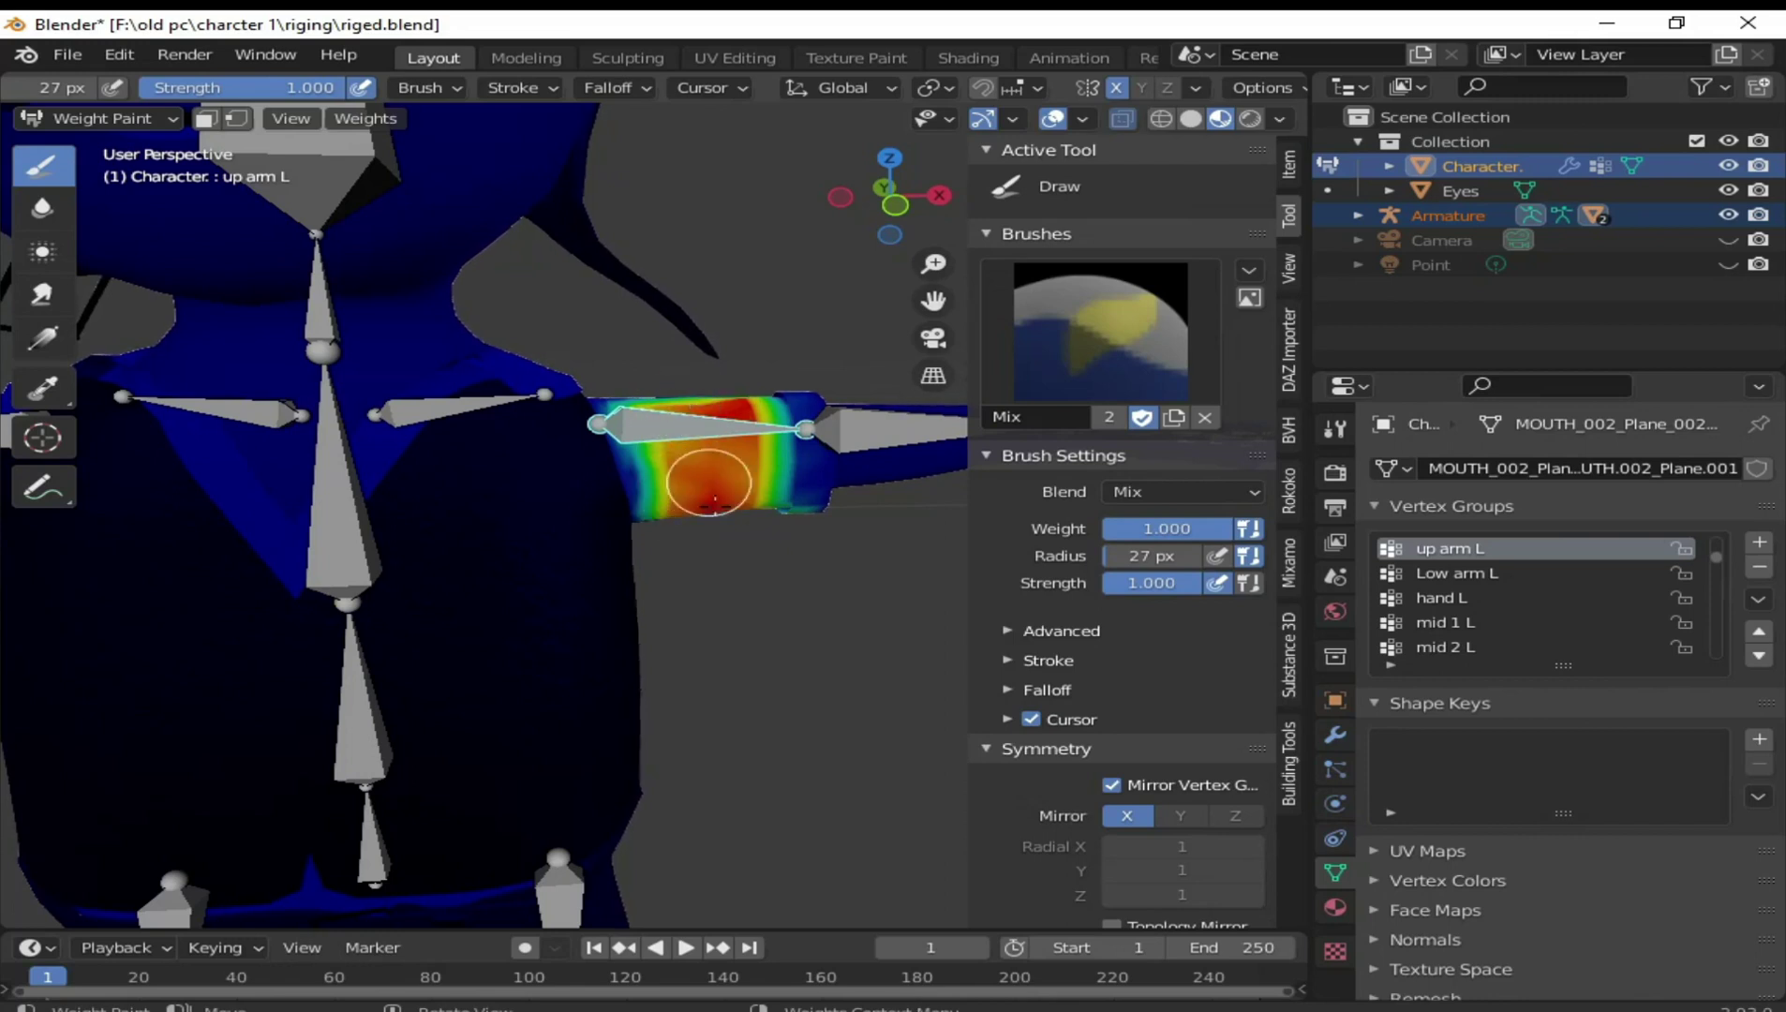
# Expand the brush Falloff settings and orbit around the painted arm to inspect it
pyautogui.scroll(-6, 689, 476)
pyautogui.click(1046, 690)
pyautogui.moveTo(562, 468); pyautogui.dragTo(421, 487, button='middle')
pyautogui.scroll(-3, 1124, 562)
pyautogui.scroll(6, 382, 644)
pyautogui.moveTo(383, 644)
pyautogui.mouseDown(button='middle')
pyautogui.moveTo(745, 881)
pyautogui.moveTo(498, 581)
pyautogui.moveTo(687, 759)
pyautogui.moveTo(670, 630)
pyautogui.moveTo(658, 757)
pyautogui.moveTo(658, 725)
pyautogui.mouseUp(button='middle')
pyautogui.scroll(-3, 570, 614)
pyautogui.scroll(4, 569, 613)
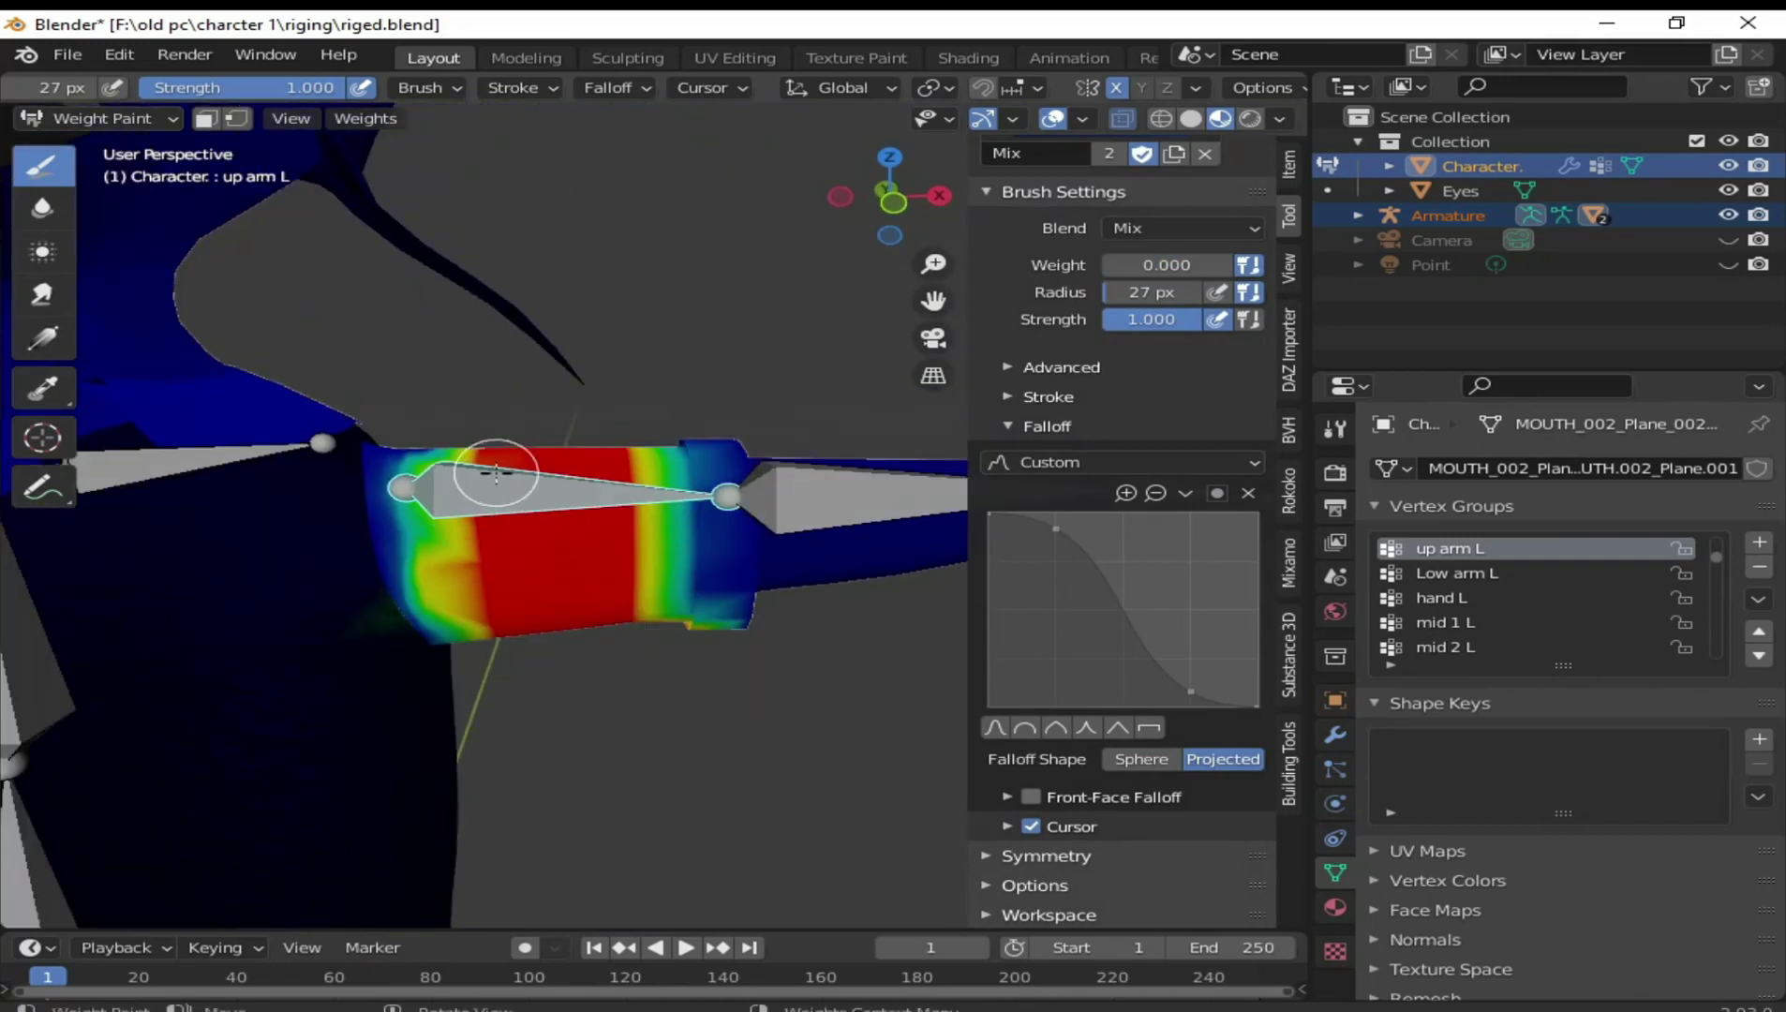
# Reset brush weight to 1, paint along the arm toward the elbow, and apply a radial gradient
pyautogui.moveTo(1166, 266); pyautogui.dragTo(1227, 265)
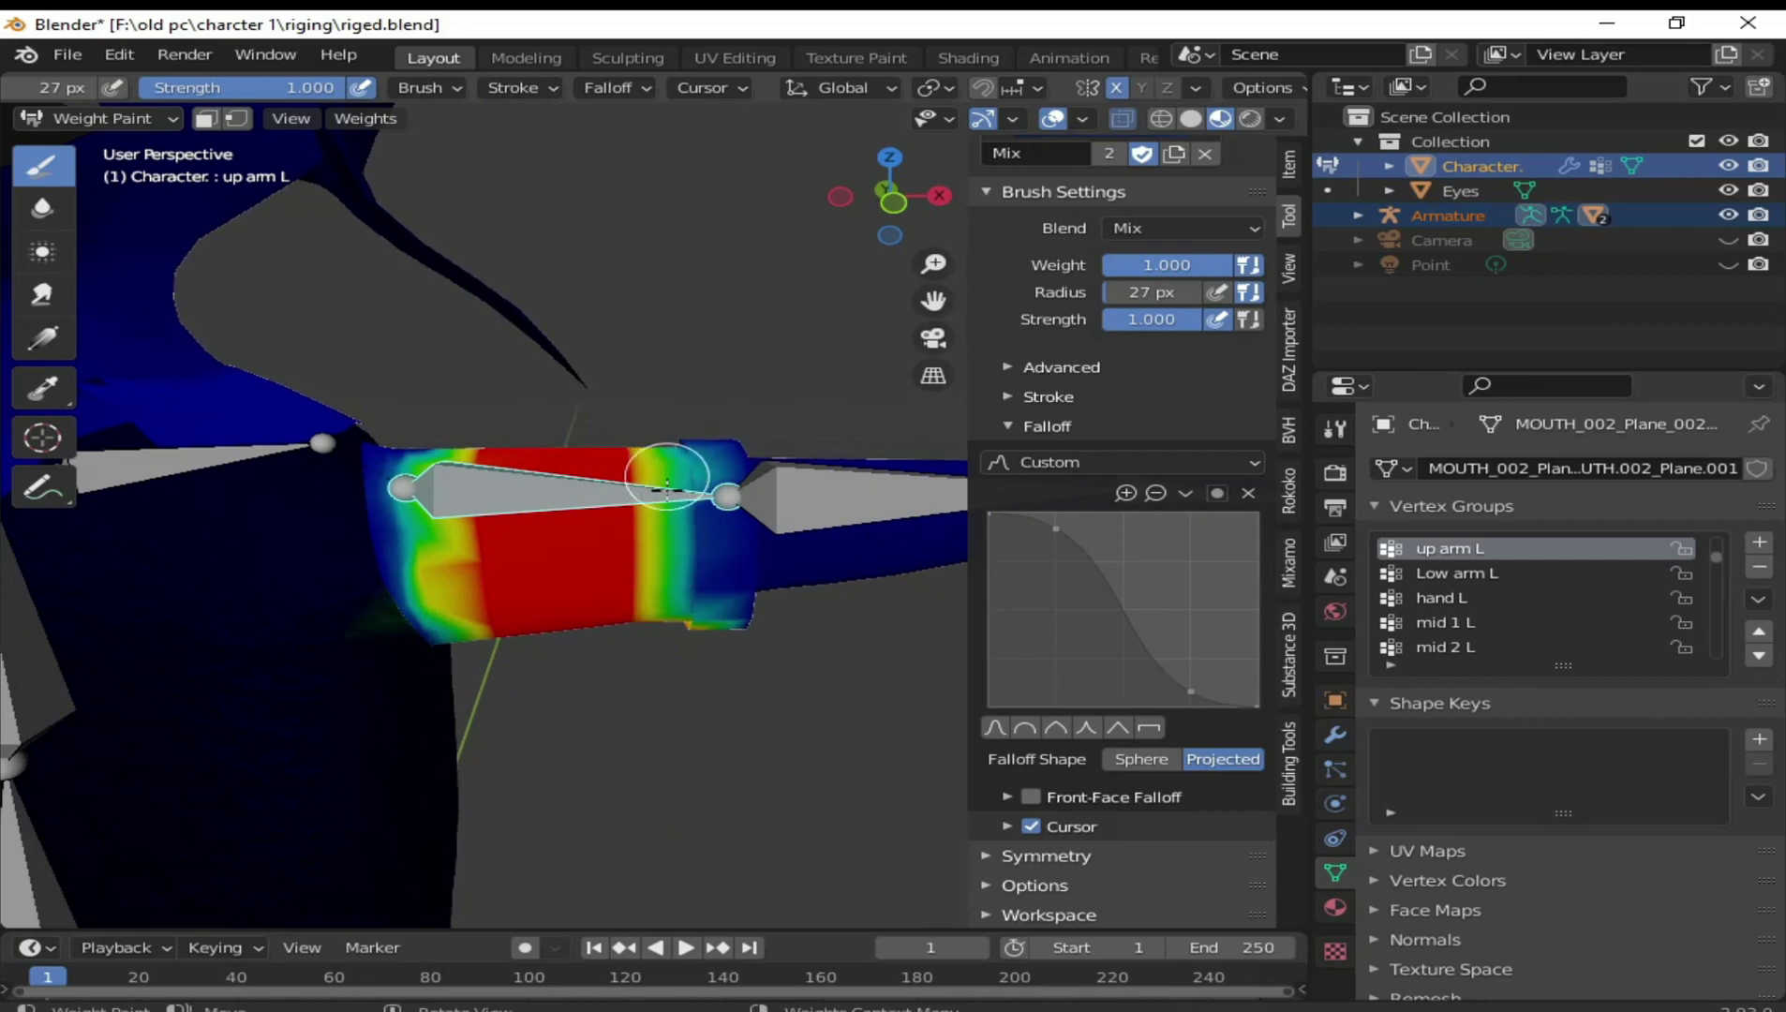
pyautogui.moveTo(670, 533); pyautogui.dragTo(604, 595)
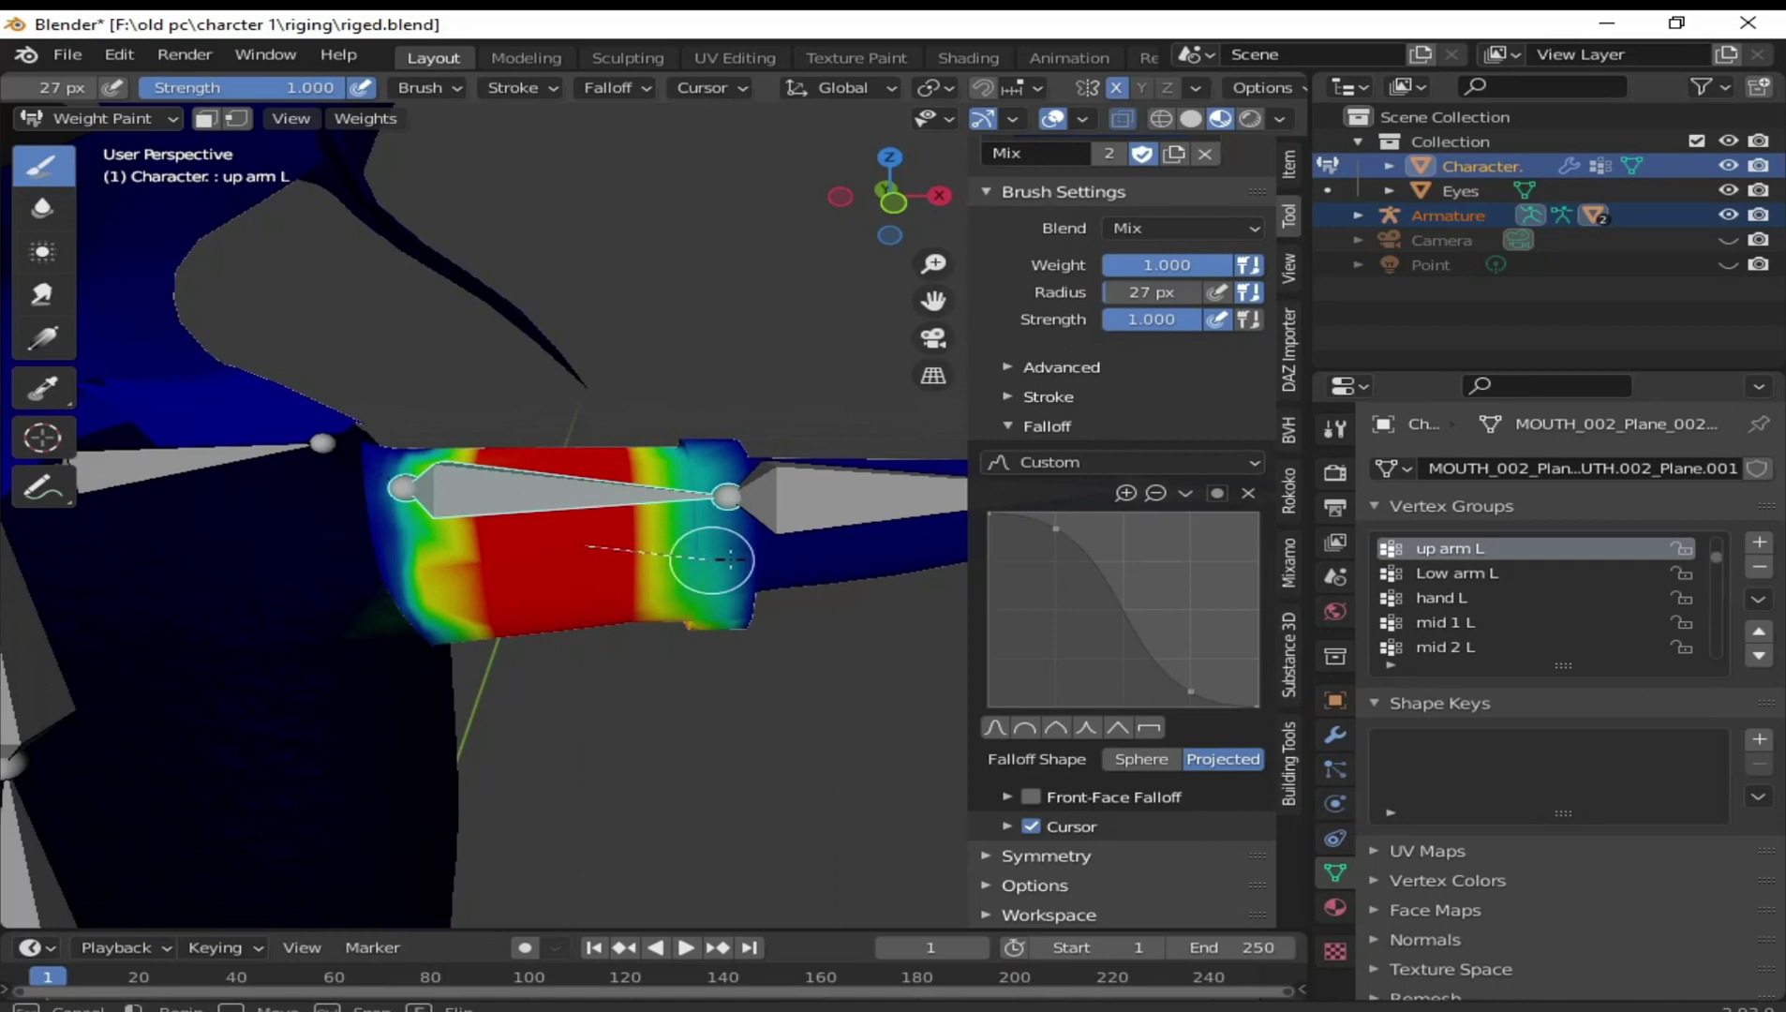
pyautogui.moveTo(729, 559); pyautogui.dragTo(890, 585)
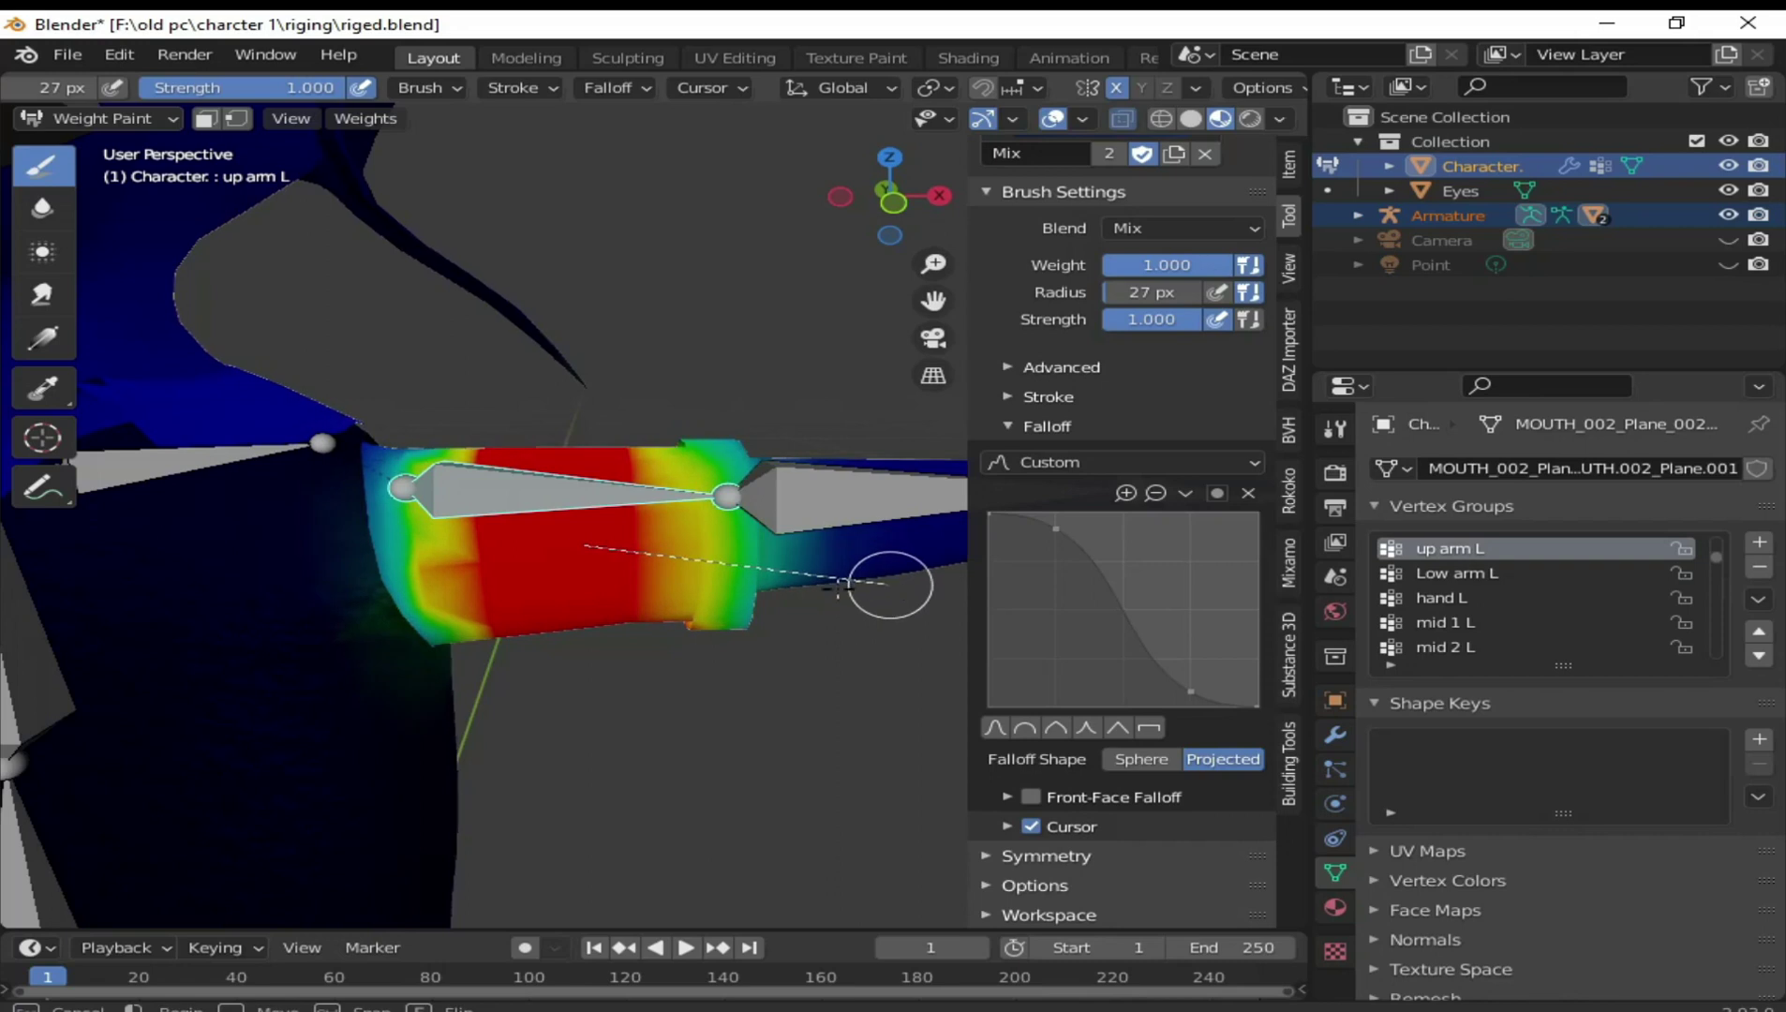
pyautogui.moveTo(886, 584); pyautogui.dragTo(592, 513, button='middle')
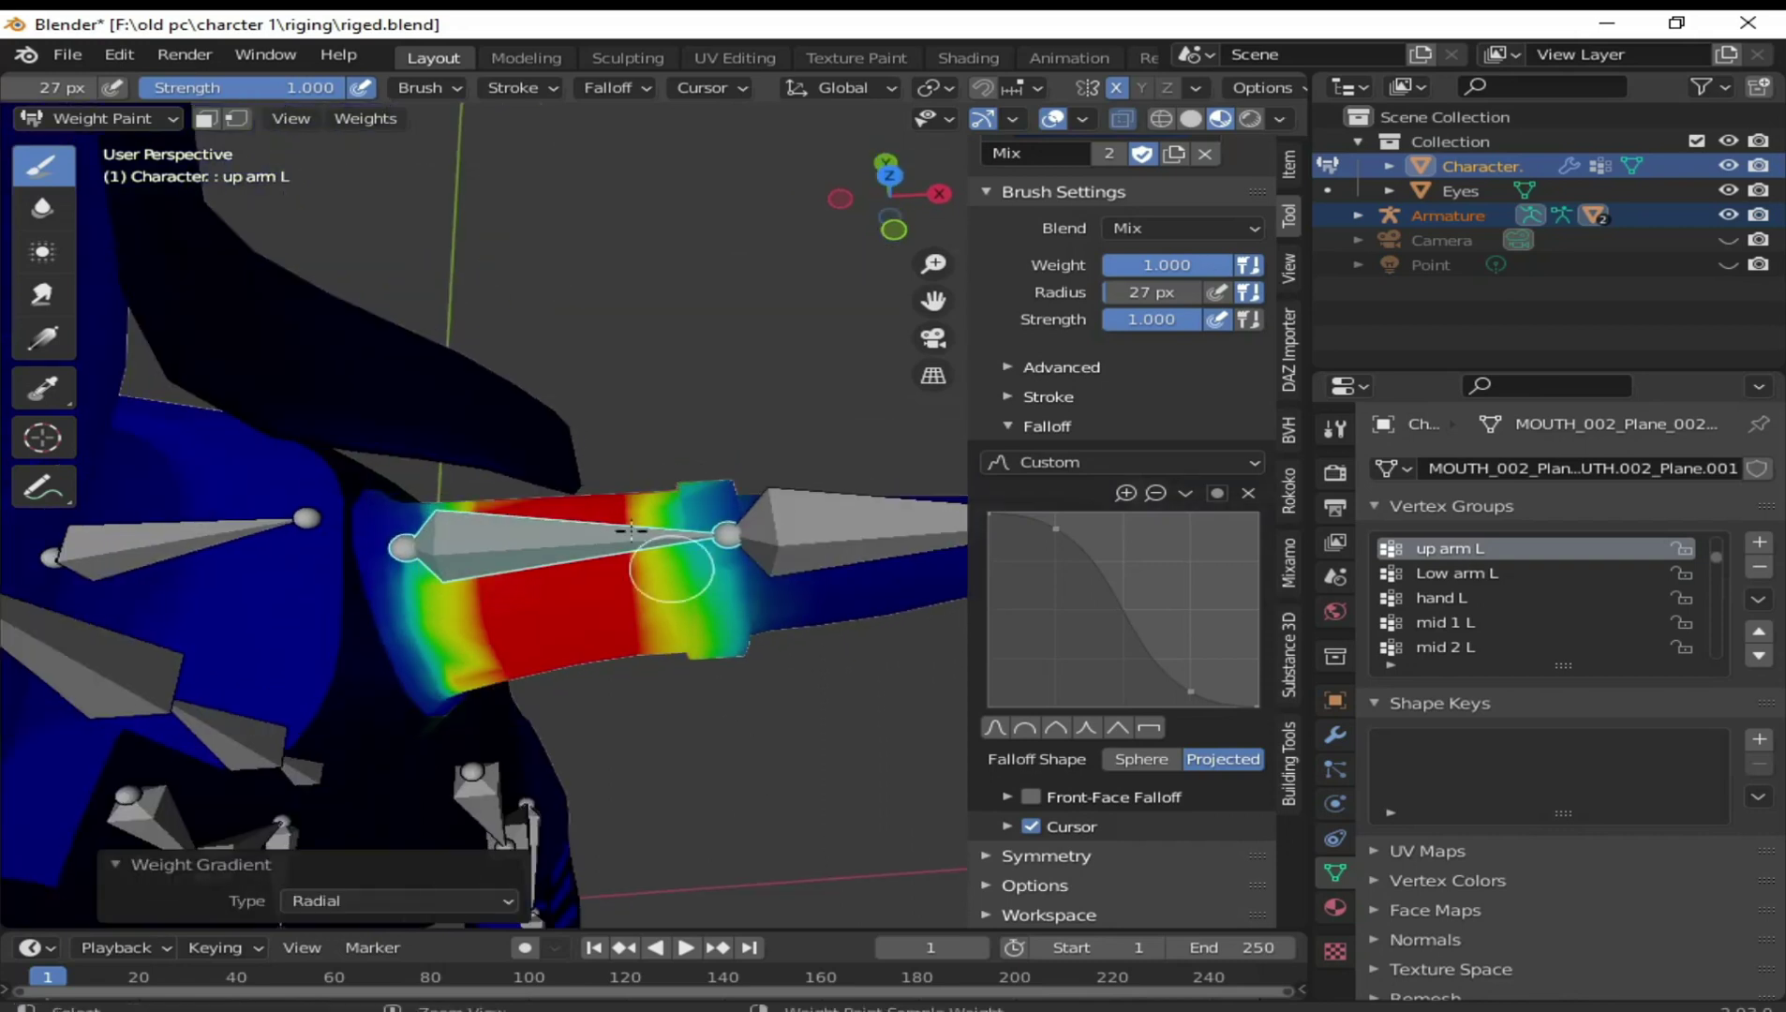
# Apply several radial gradients across the upper arm so red fills it, fading toward the elbow
pyautogui.moveTo(592, 513); pyautogui.dragTo(726, 534)
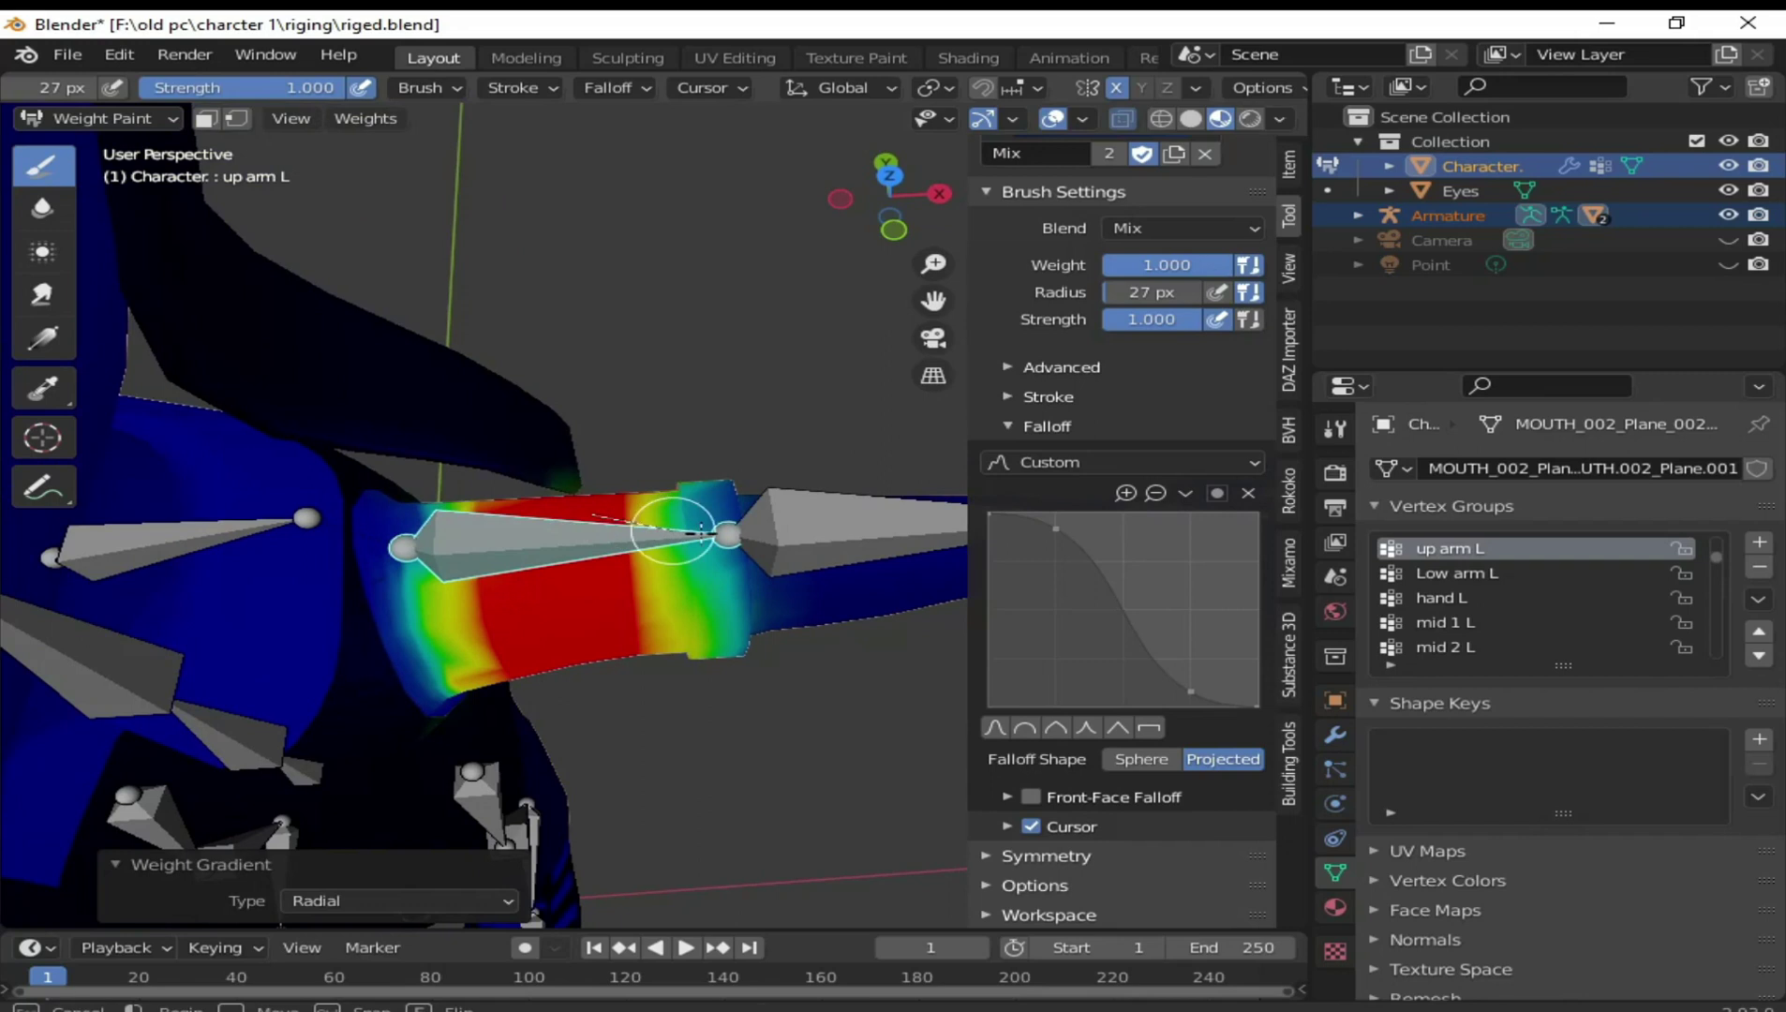
pyautogui.moveTo(726, 534); pyautogui.dragTo(777, 556)
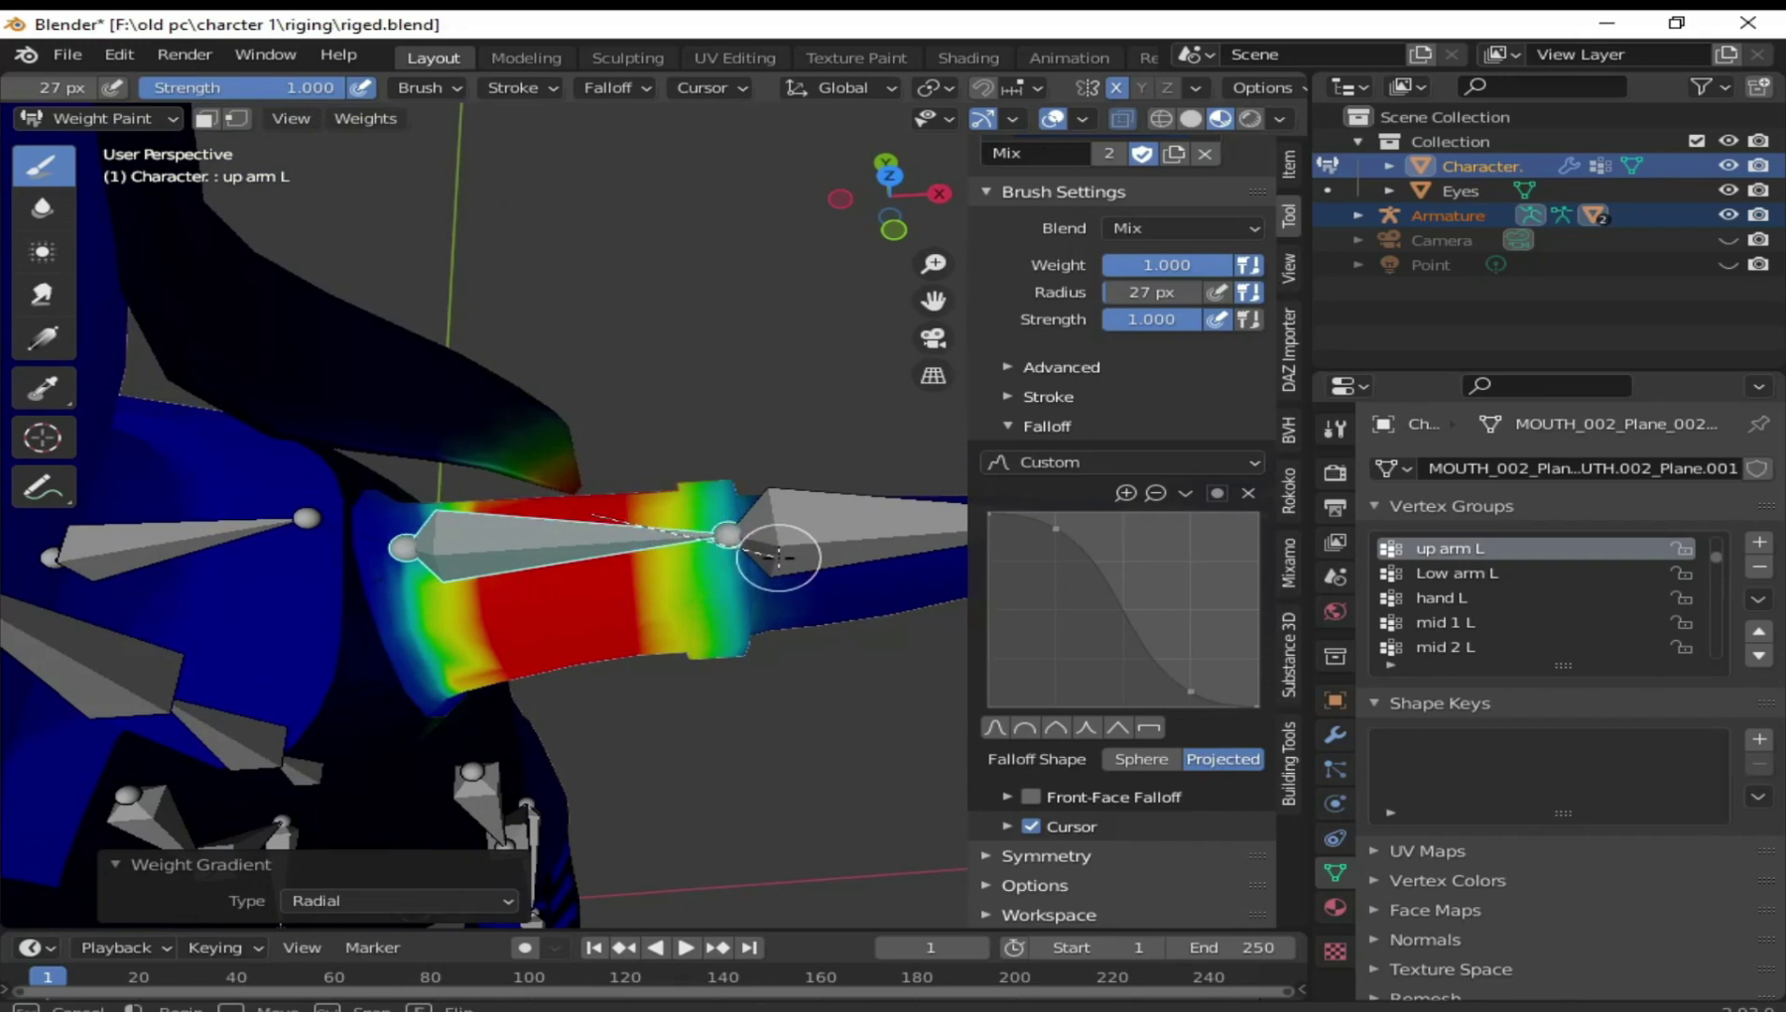
pyautogui.moveTo(650, 573); pyautogui.dragTo(618, 553, button='middle')
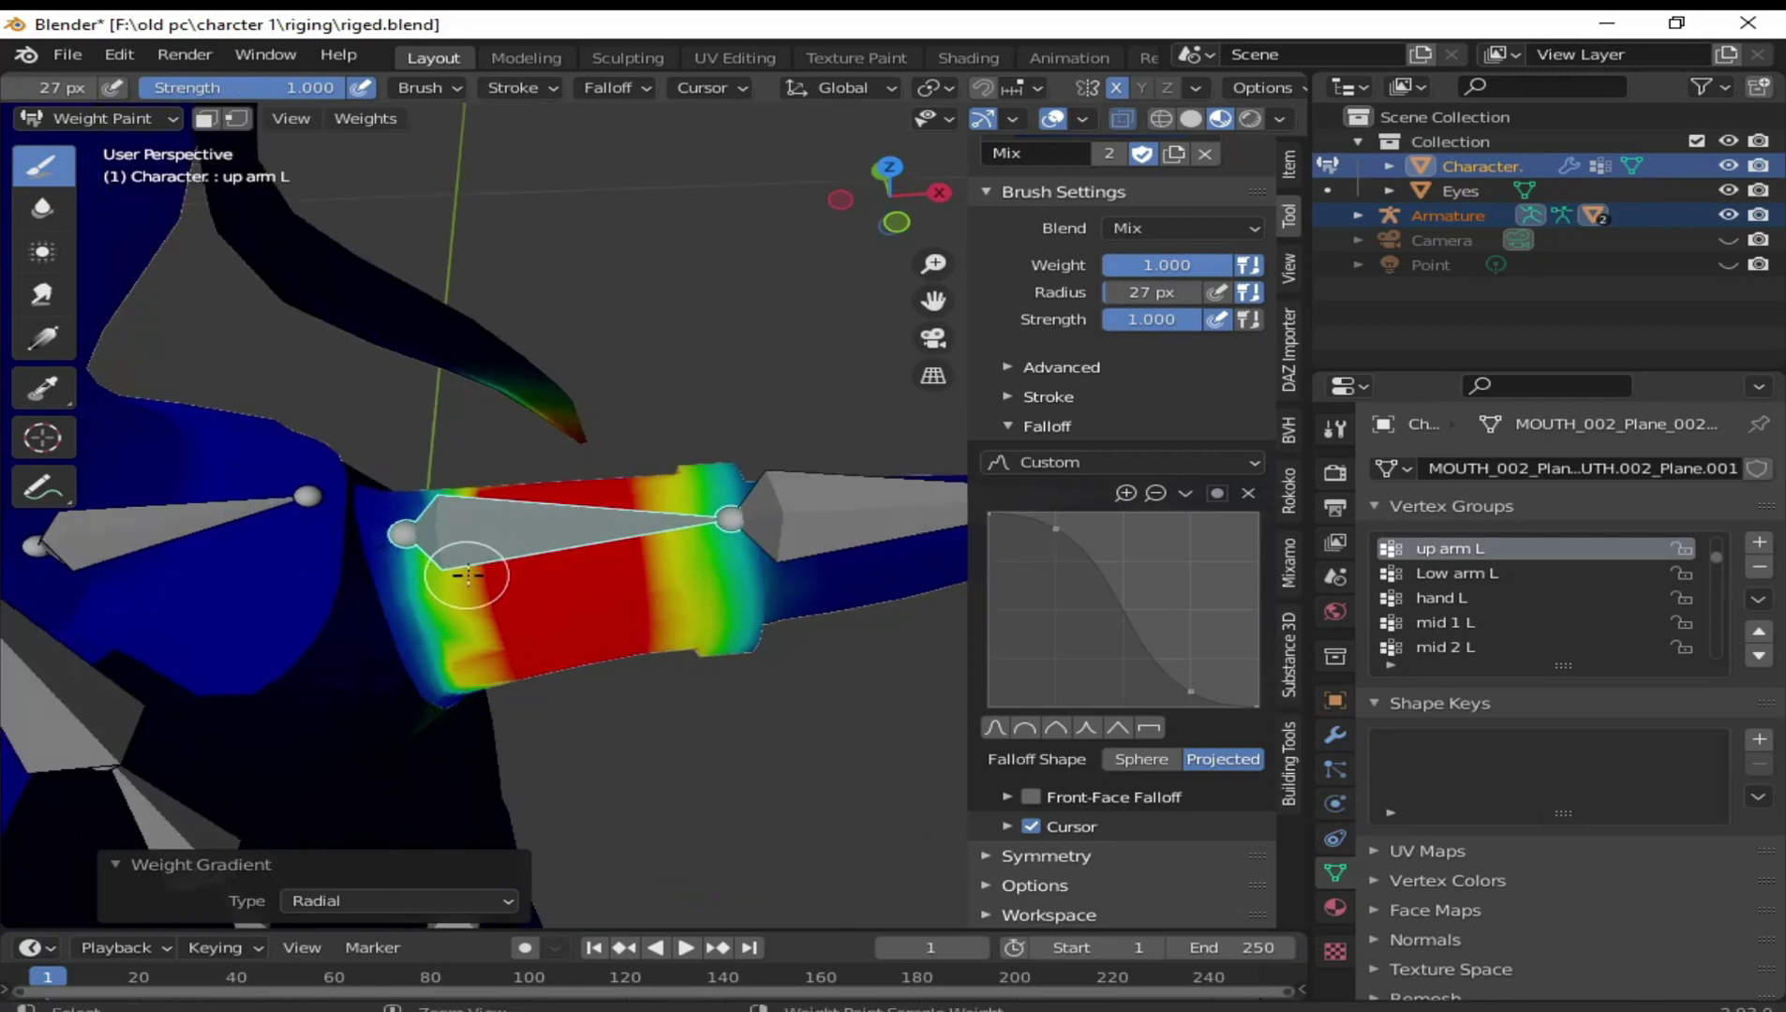
pyautogui.moveTo(562, 583); pyautogui.dragTo(599, 593)
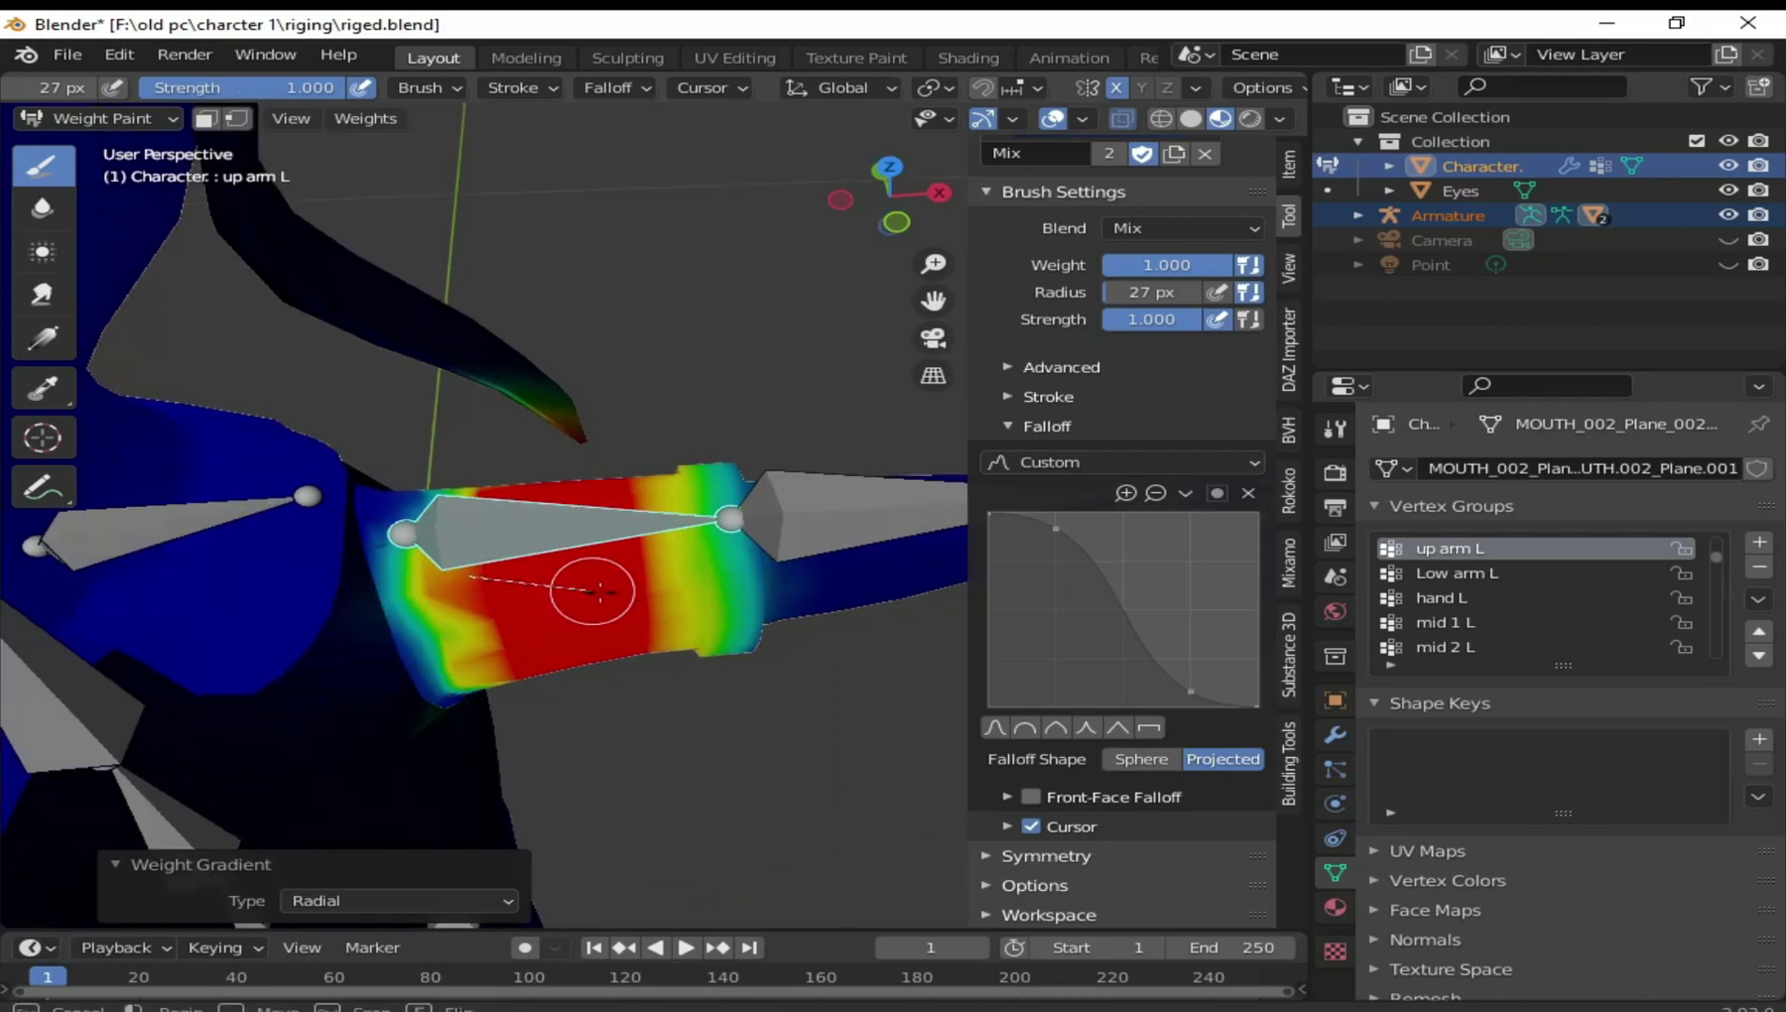
pyautogui.moveTo(487, 620); pyautogui.dragTo(488, 626)
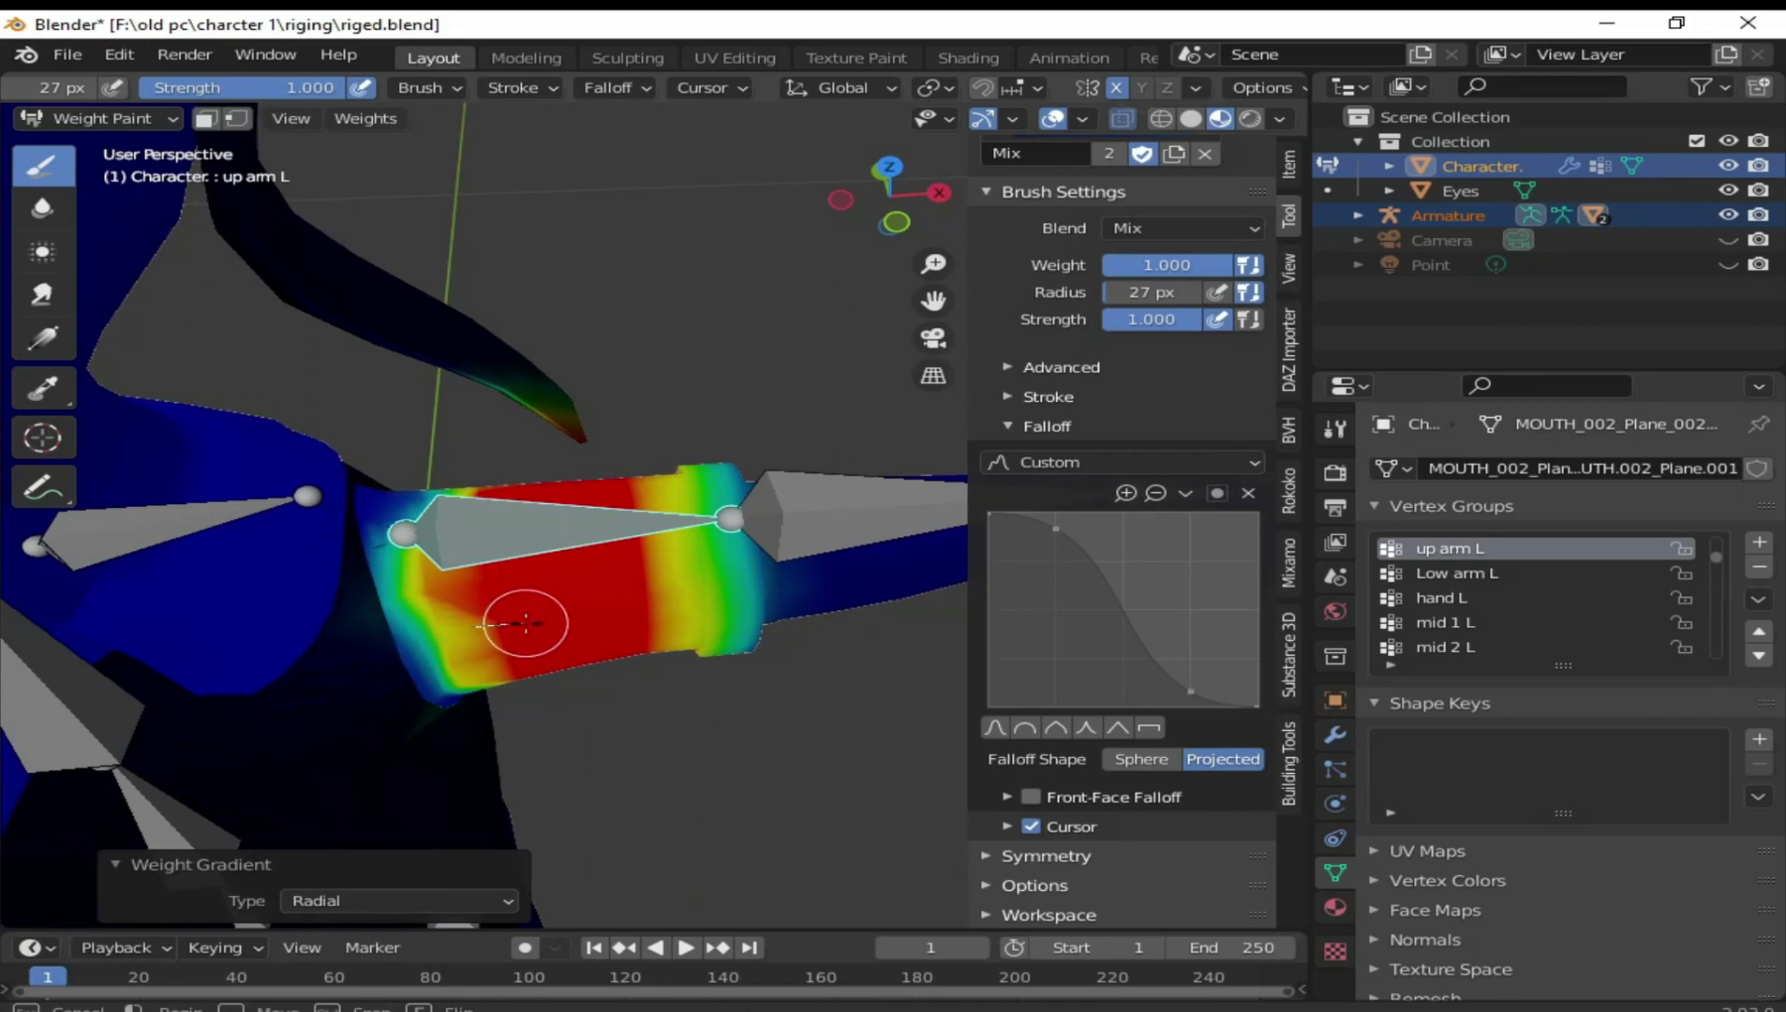
pyautogui.moveTo(565, 626); pyautogui.dragTo(563, 629)
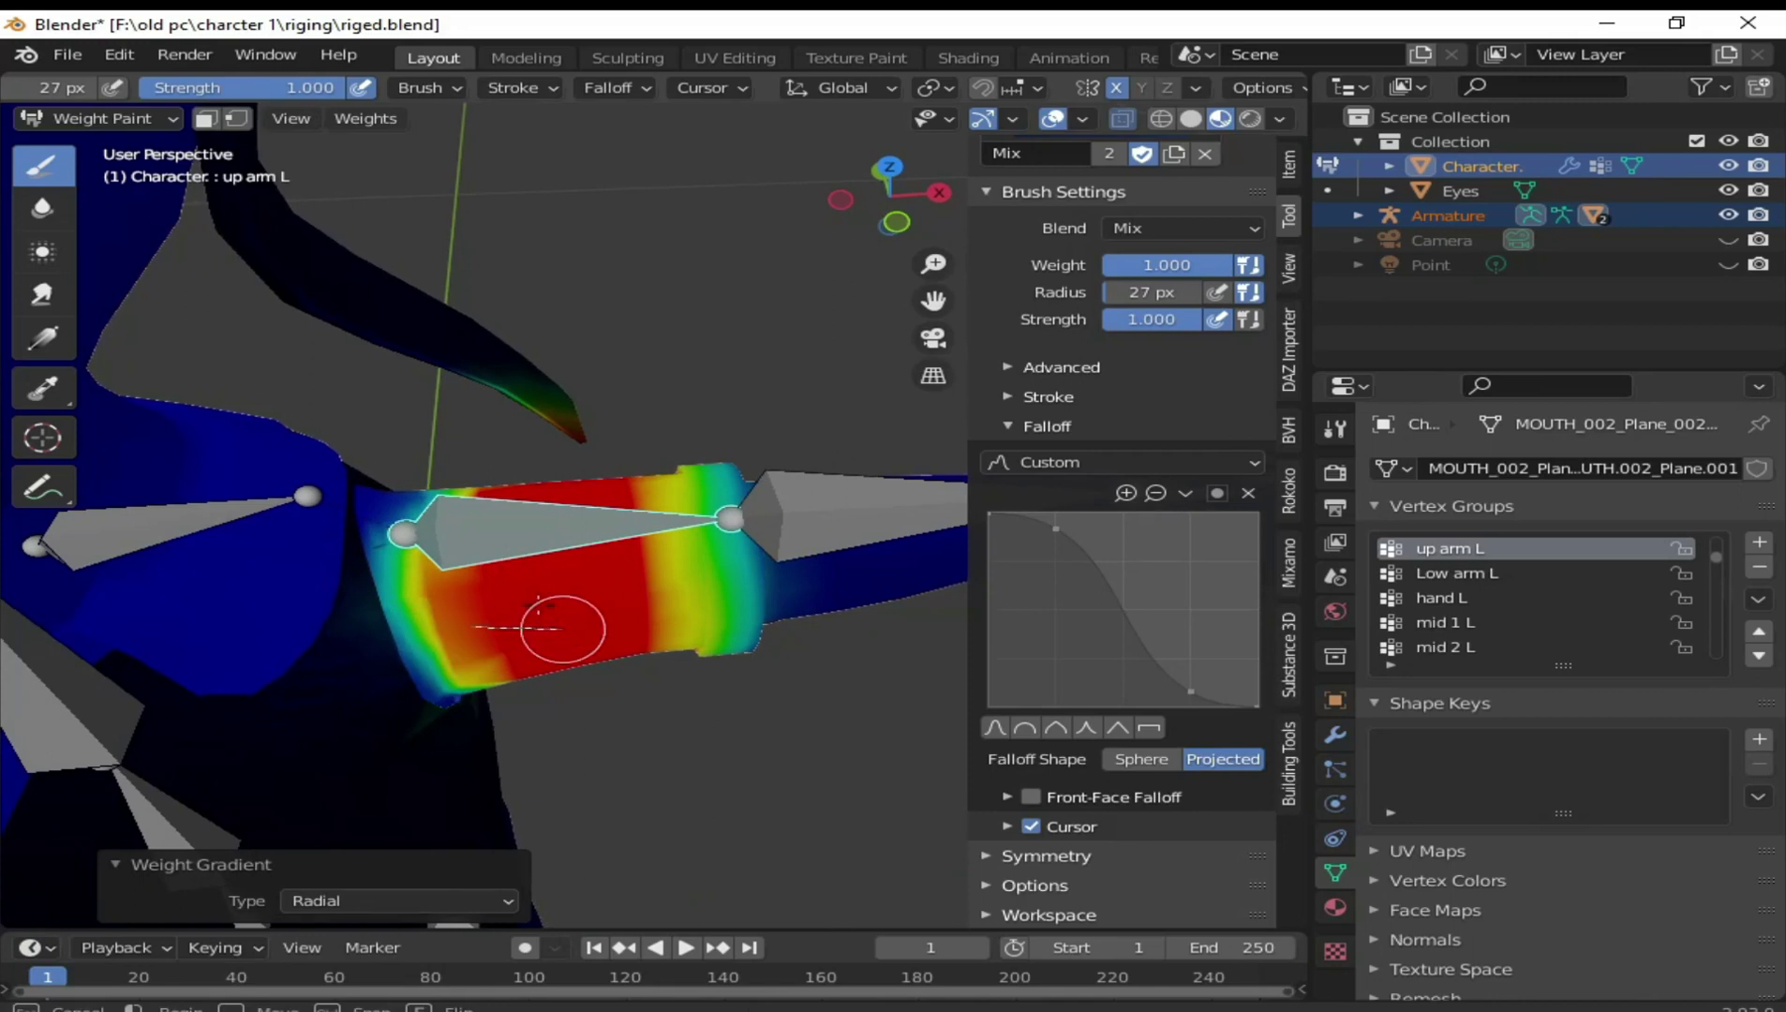
pyautogui.moveTo(539, 605); pyautogui.dragTo(522, 569, button='middle')
pyautogui.moveTo(471, 566); pyautogui.dragTo(589, 585)
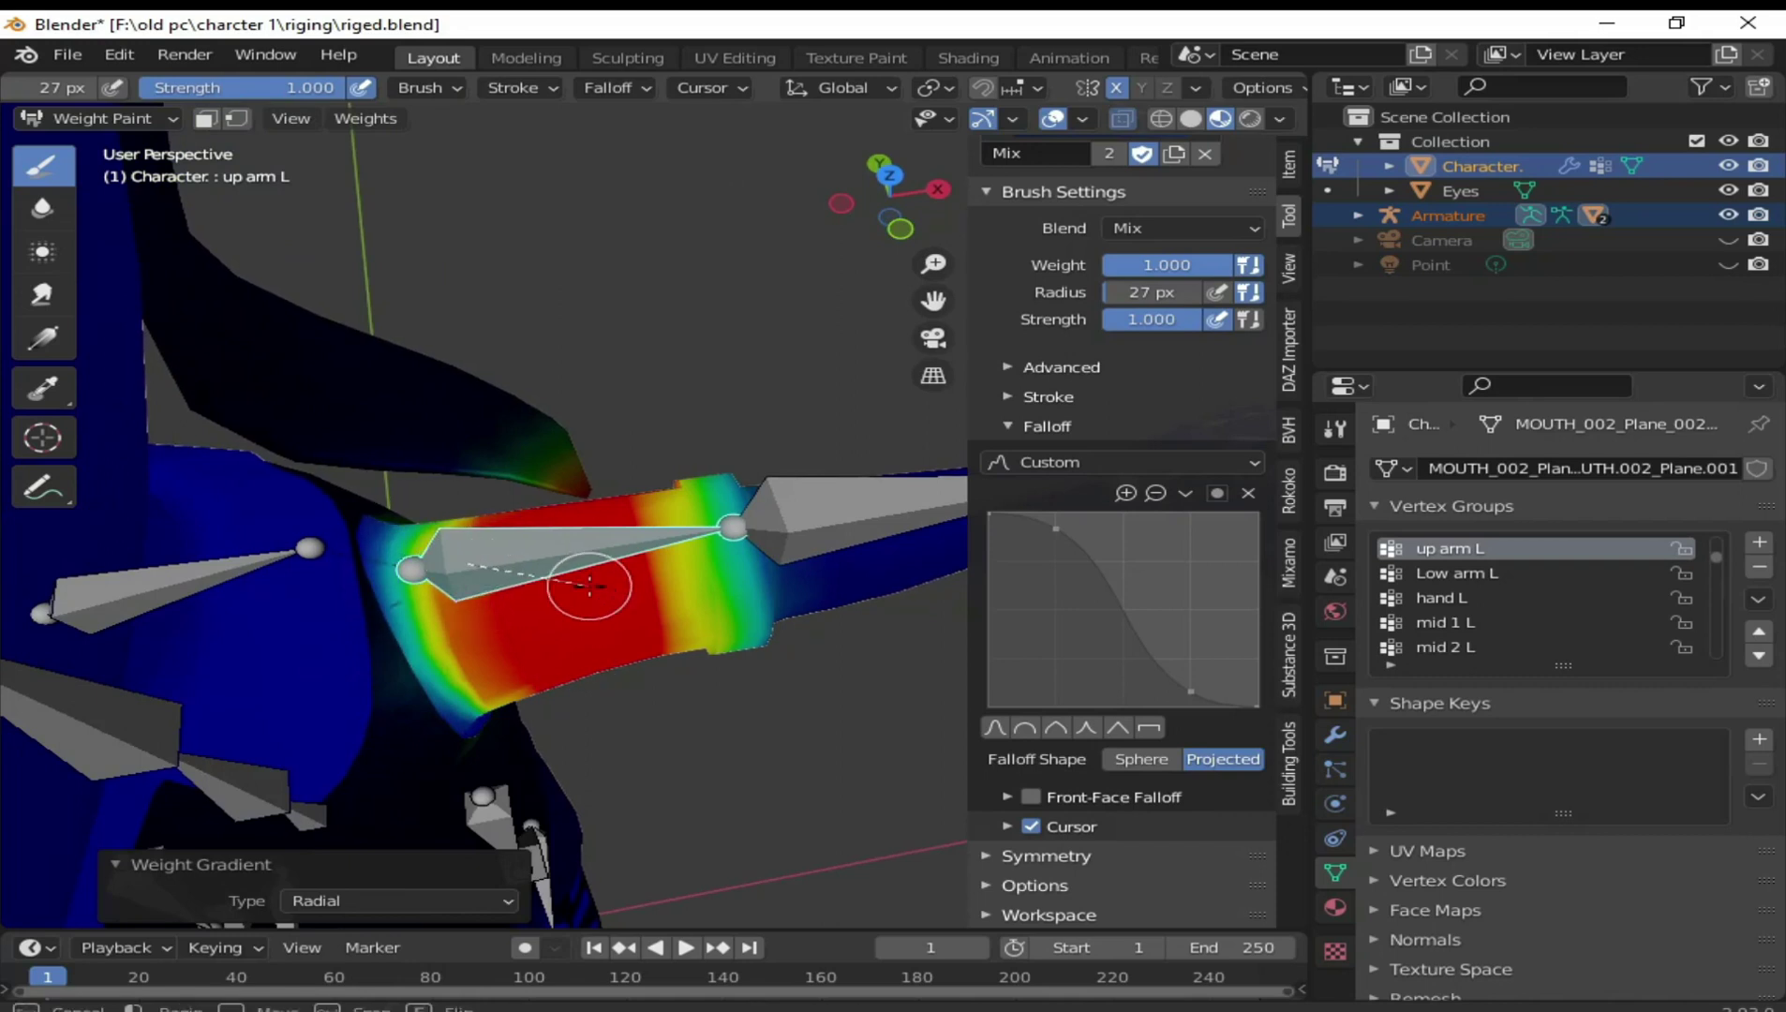
pyautogui.moveTo(589, 585); pyautogui.dragTo(539, 459, button='middle')
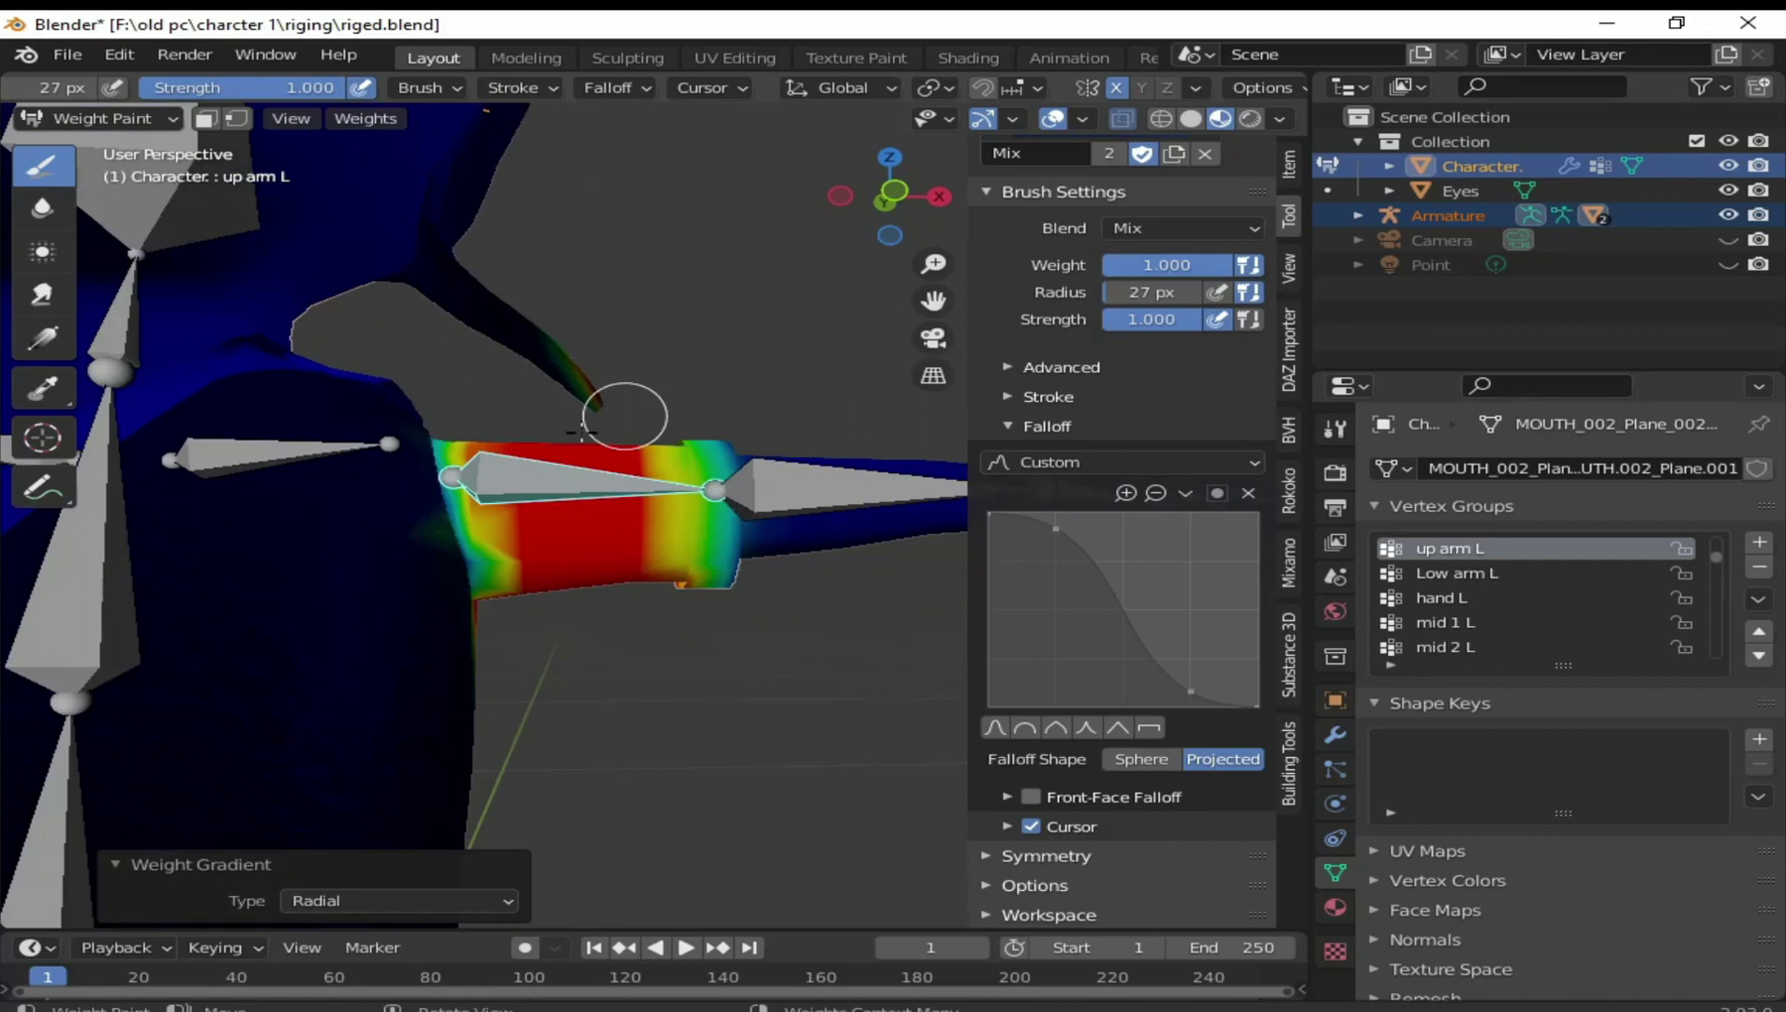
pyautogui.moveTo(539, 459)
pyautogui.mouseDown()
pyautogui.moveTo(522, 493)
pyautogui.moveTo(618, 509)
pyautogui.mouseUp()
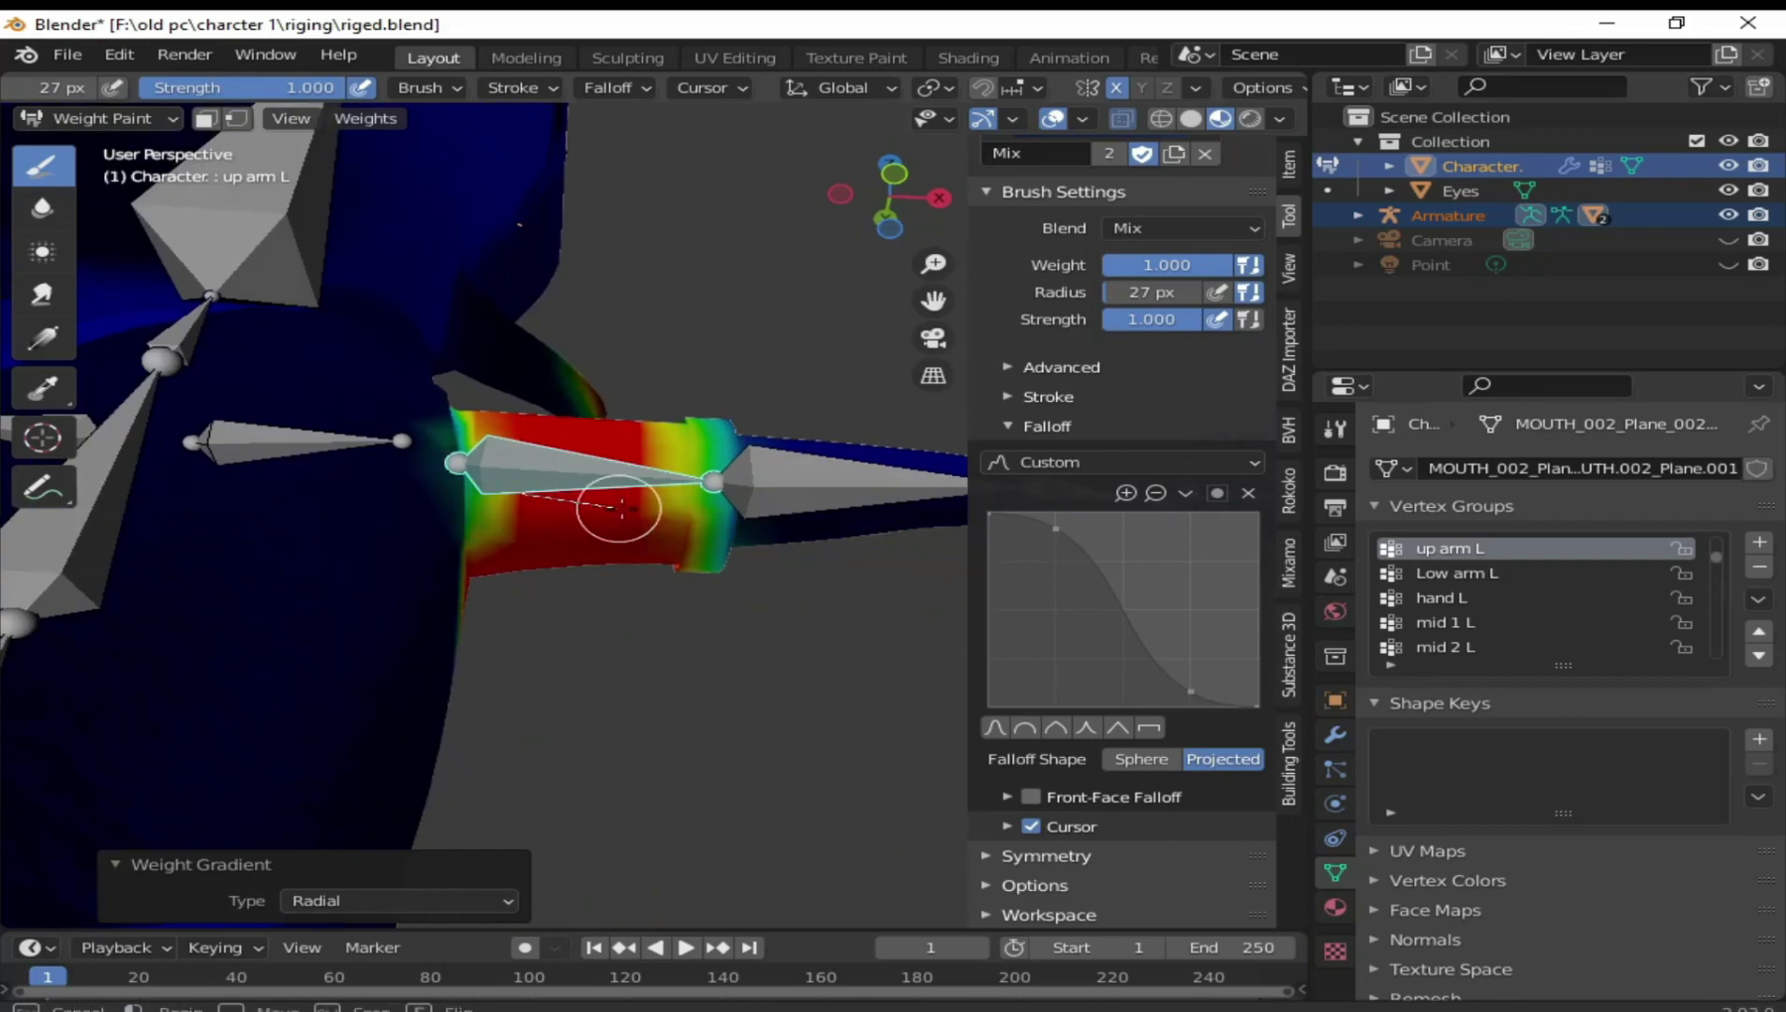
pyautogui.moveTo(623, 508)
pyautogui.mouseDown(button='middle')
pyautogui.moveTo(624, 633)
pyautogui.moveTo(530, 645)
pyautogui.mouseUp(button='middle')
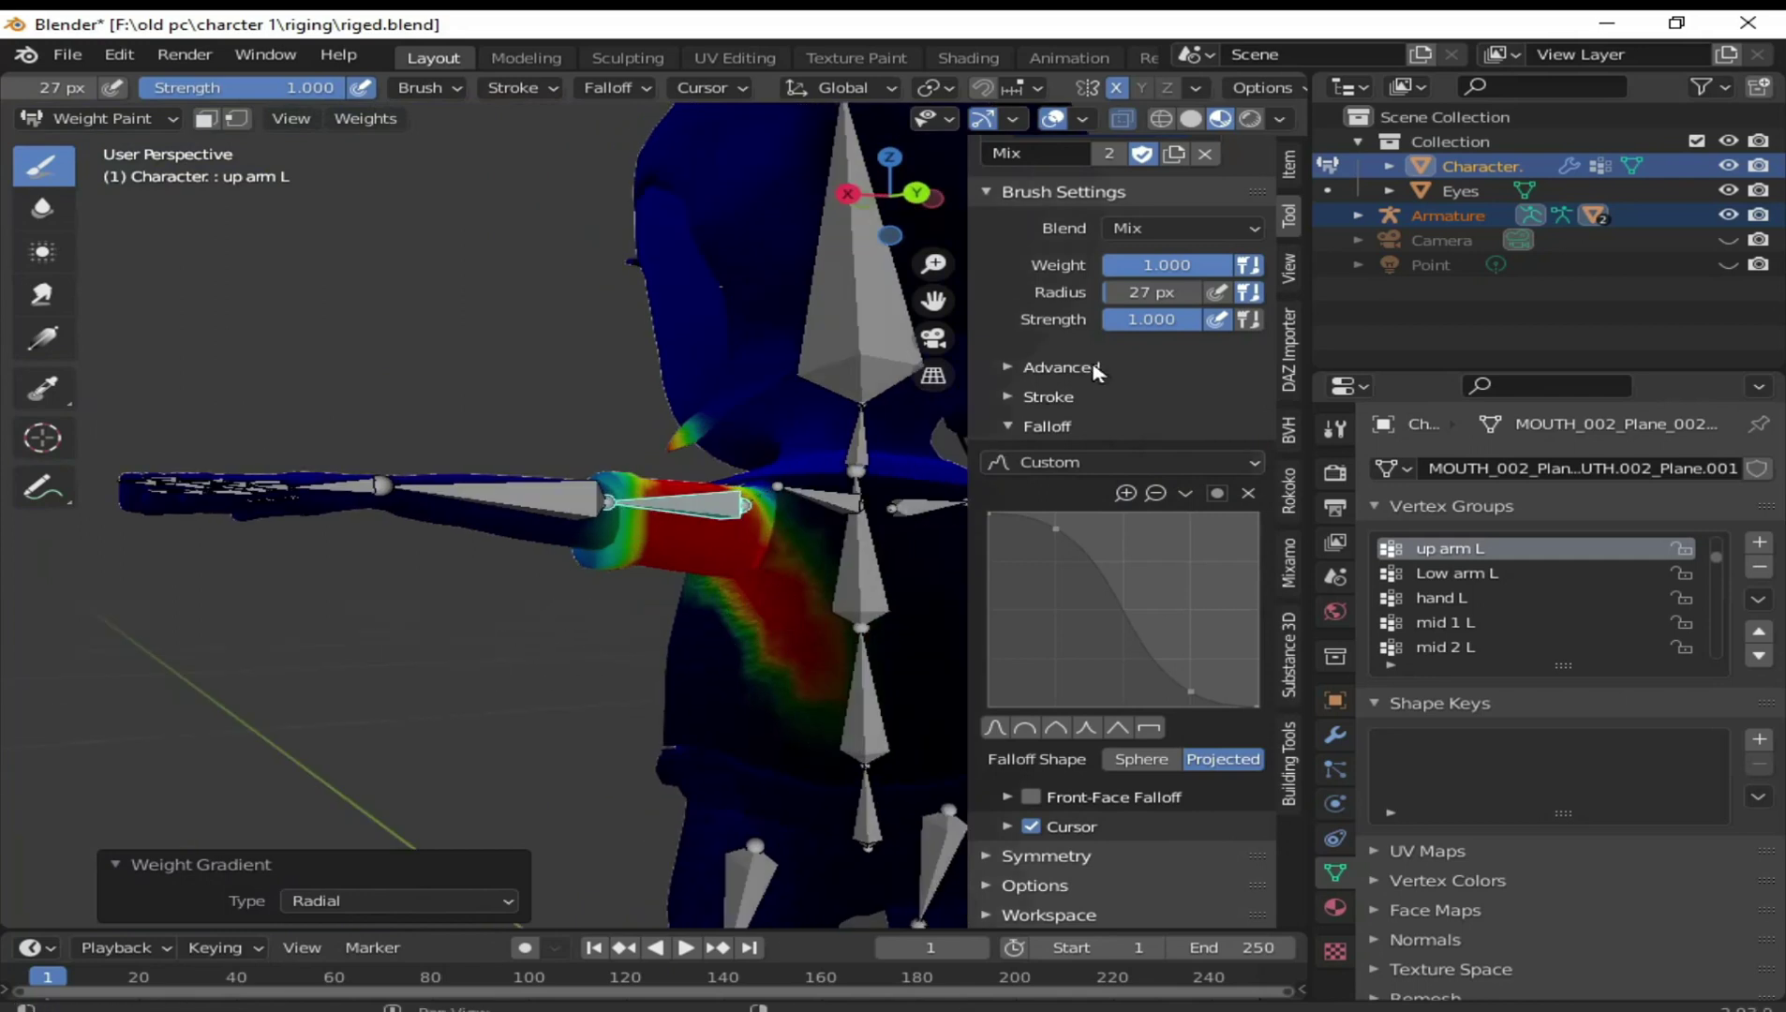
# Erase the up arm L weight on the chest with a 0-weight brush, keeping up arm L active
pyautogui.press('BackSpace')
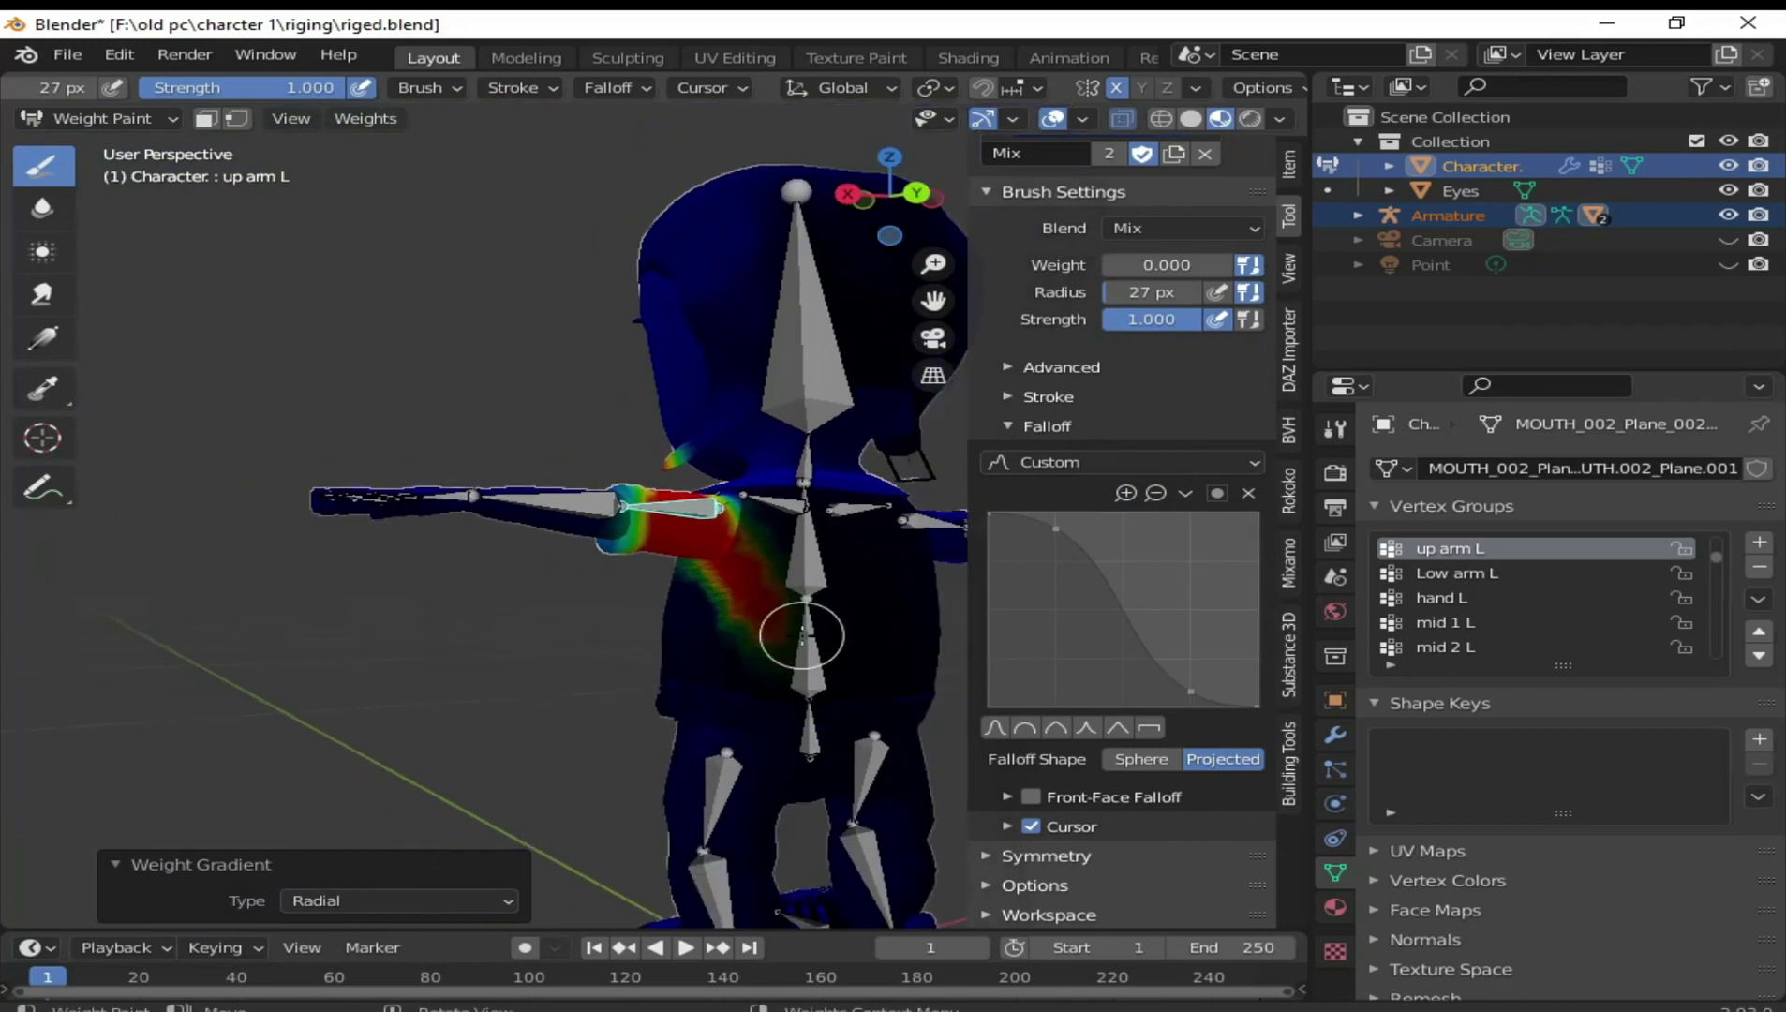
pyautogui.moveTo(801, 637)
pyautogui.mouseDown()
pyautogui.moveTo(753, 685)
pyautogui.moveTo(782, 586)
pyautogui.mouseUp()
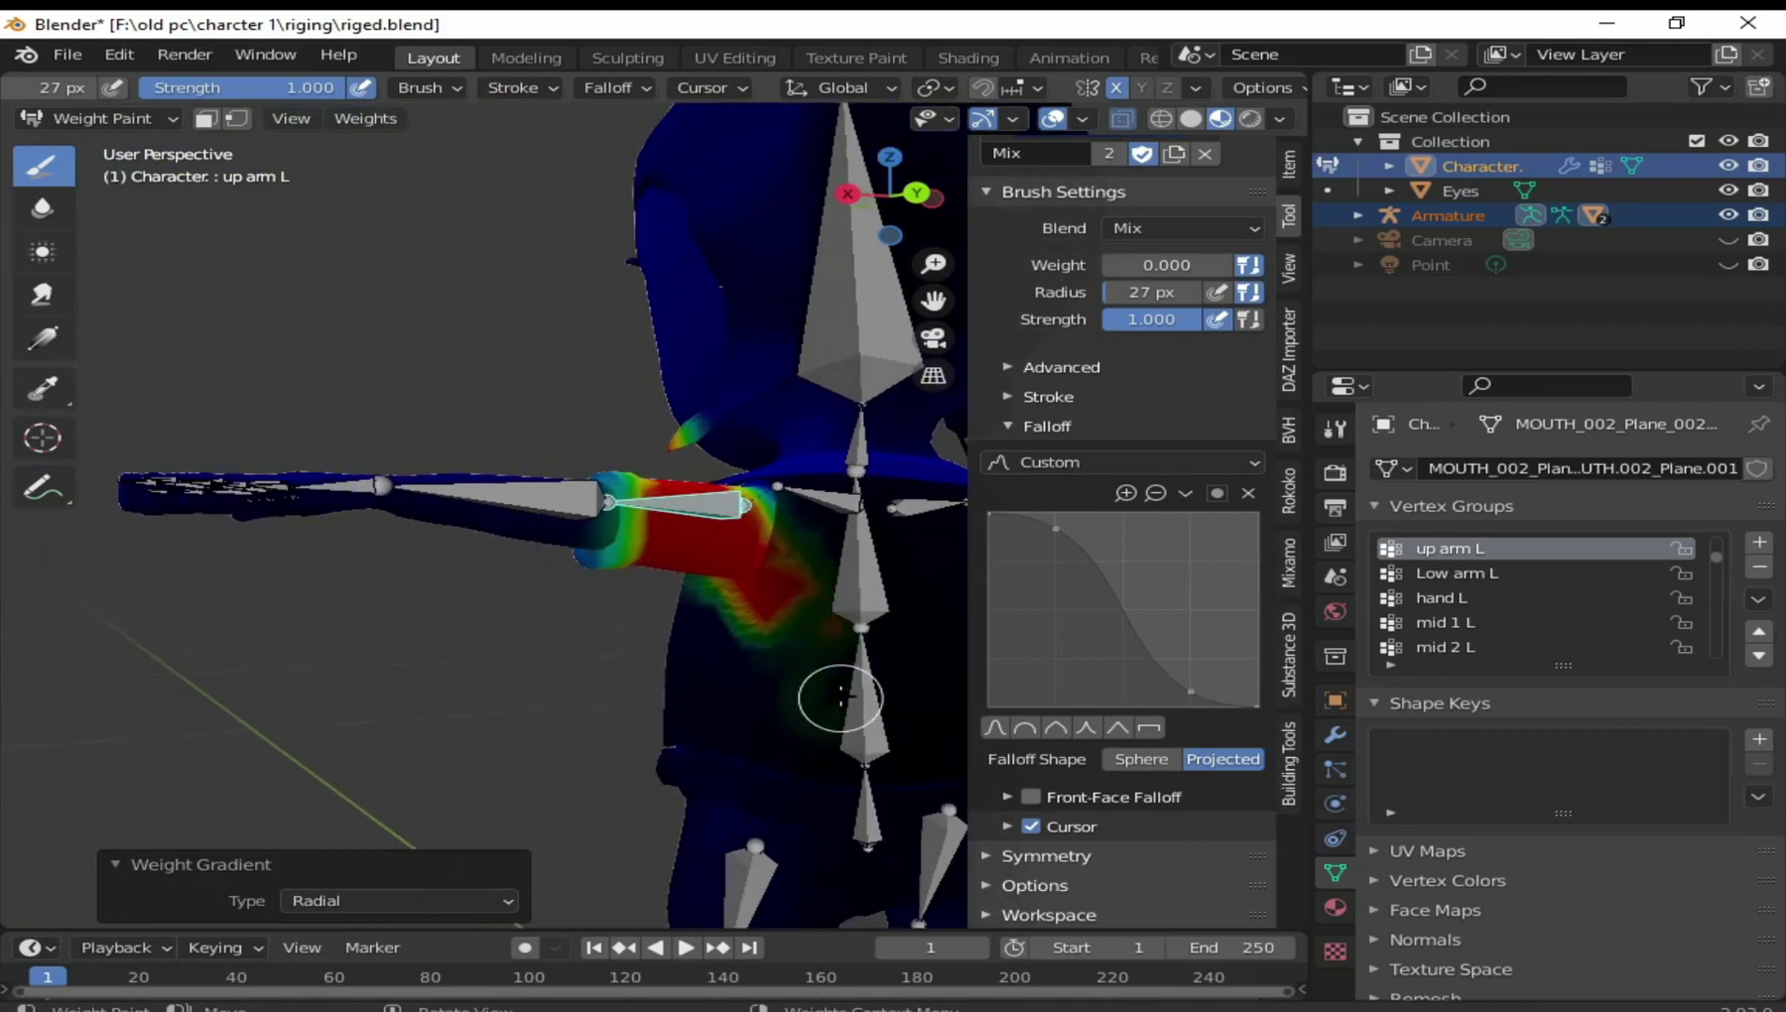
pyautogui.moveTo(783, 586); pyautogui.dragTo(338, 438, button='middle')
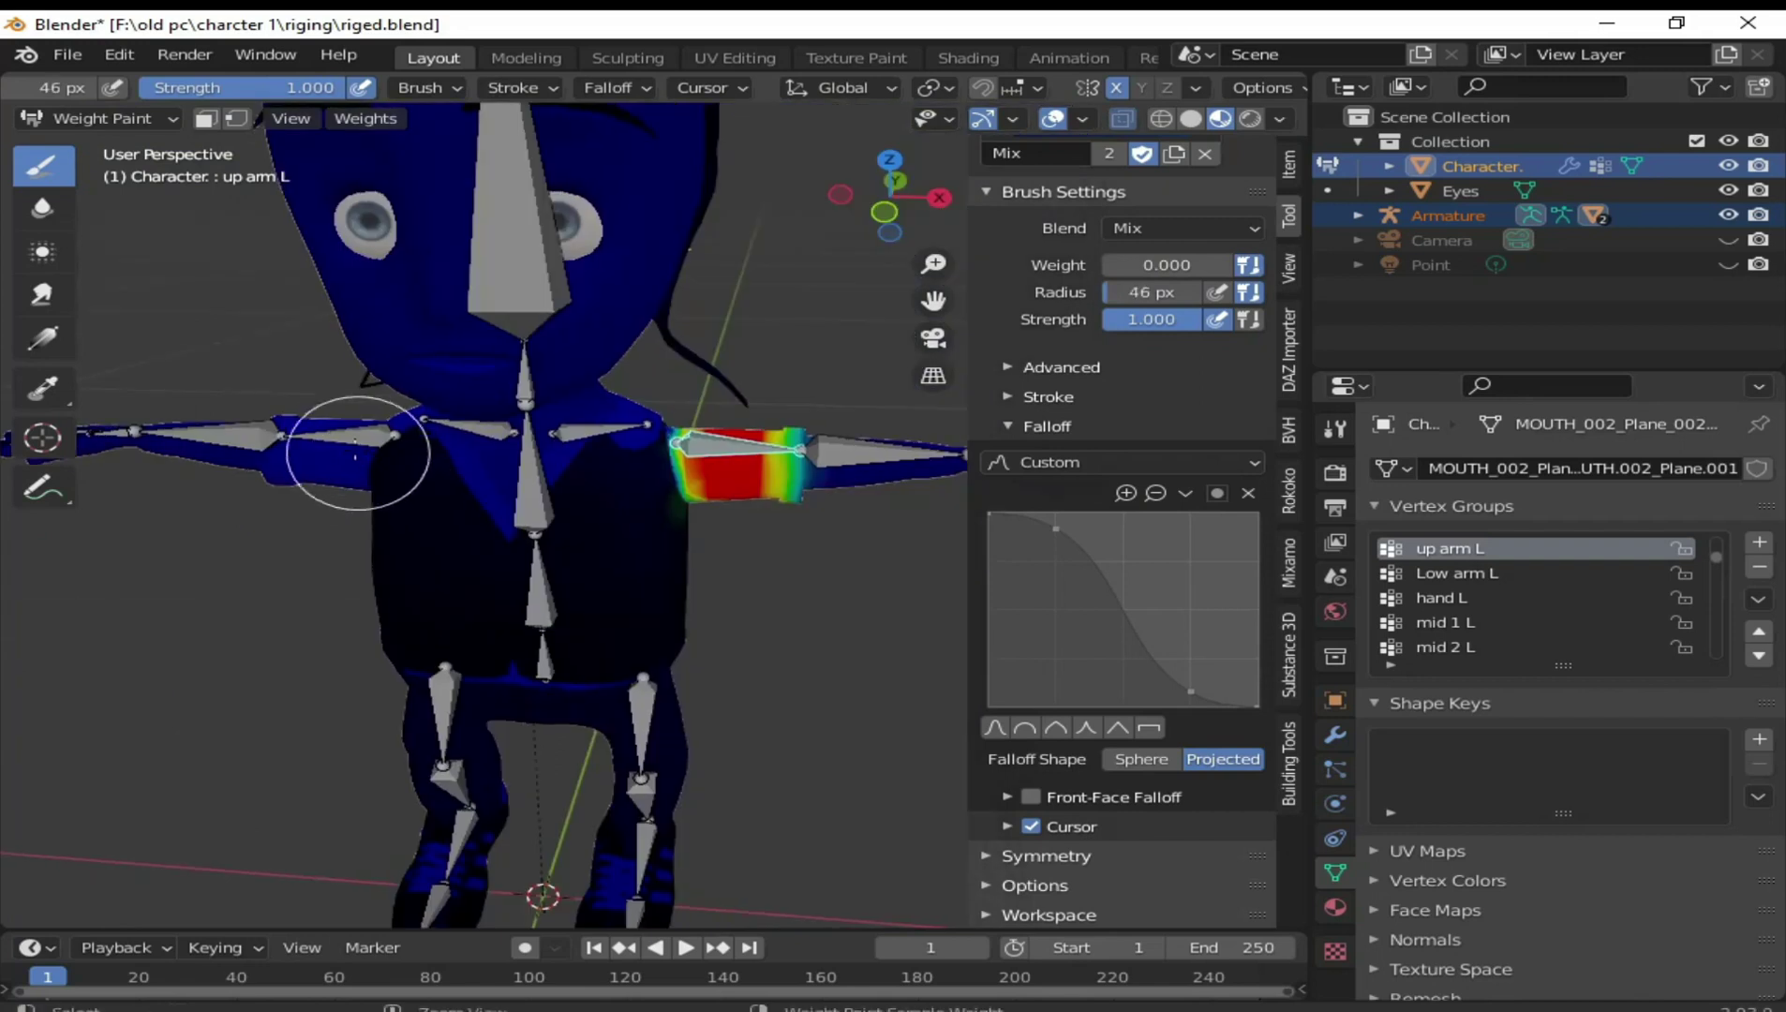
pyautogui.keyDown('ctrl'); pyautogui.click(351, 445); pyautogui.keyUp('ctrl')
pyautogui.keyDown('ctrl'); pyautogui.click(717, 442); pyautogui.keyUp('ctrl')
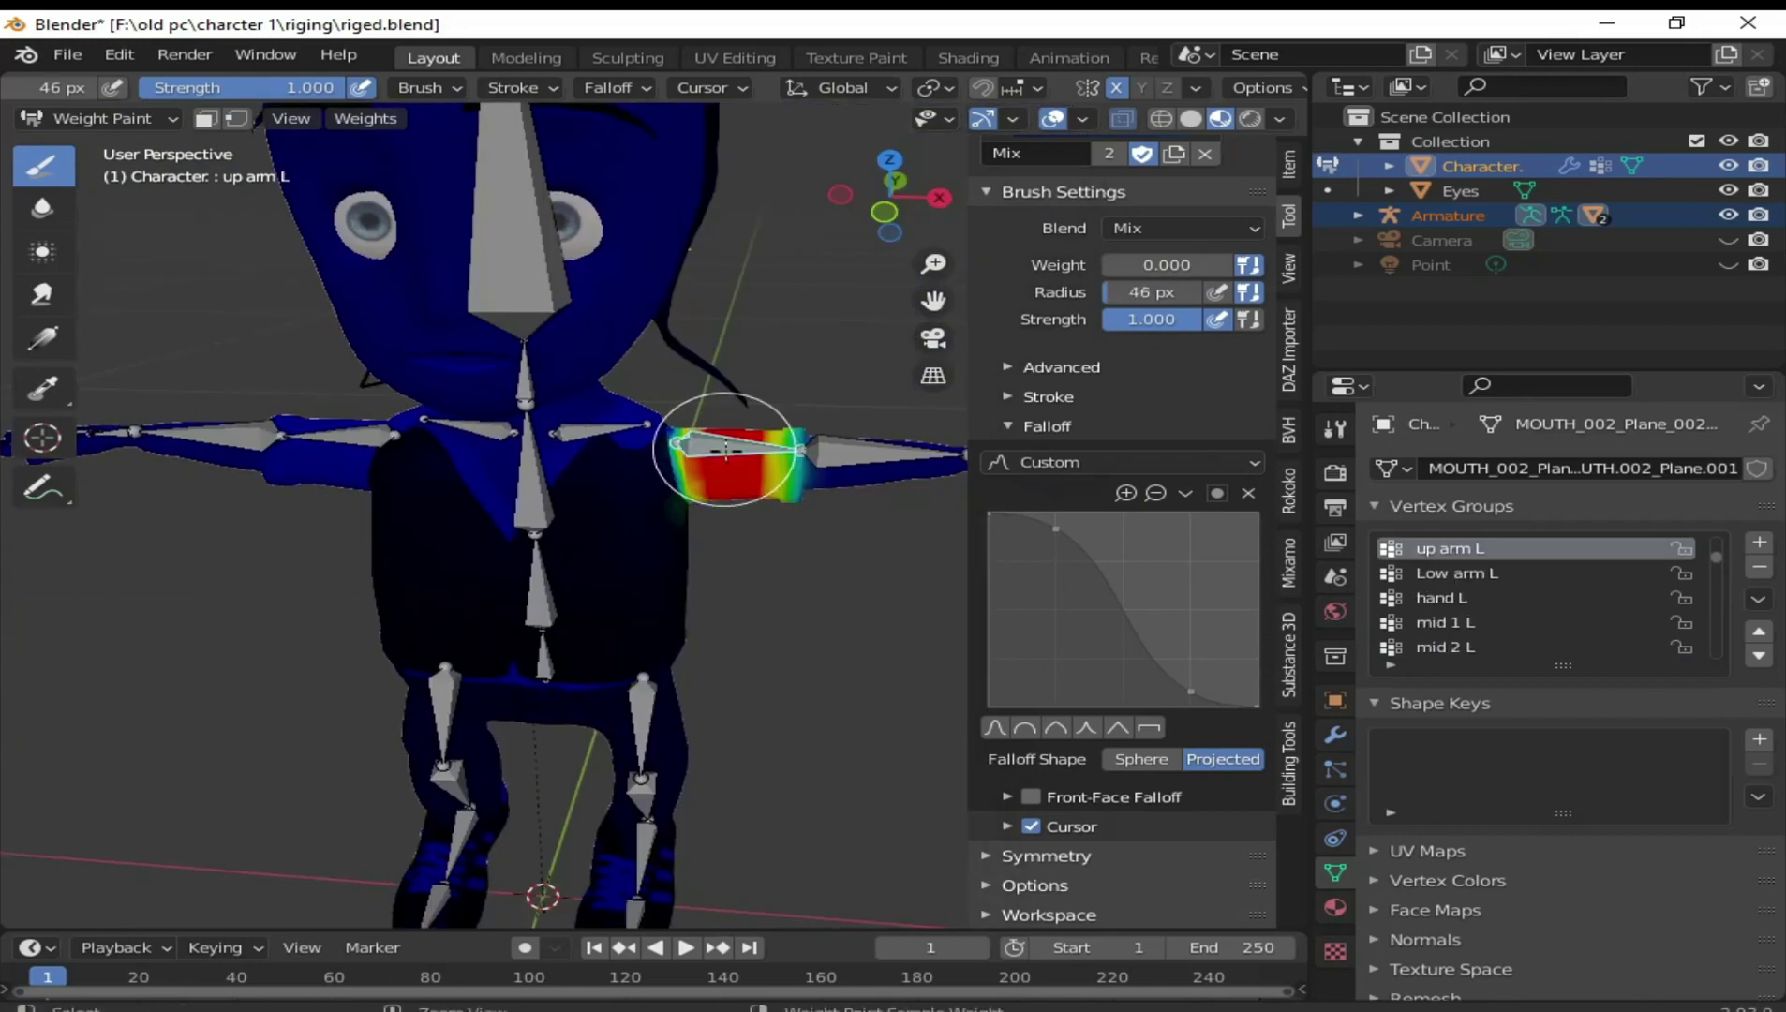